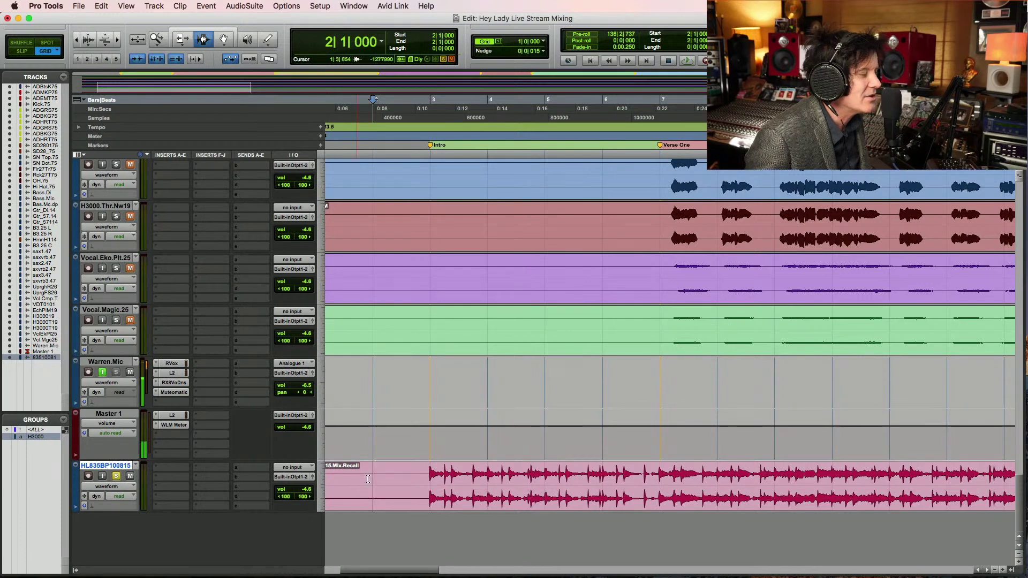
Switch to Slip edit mode and place the cursor at the start of the Intro on the mix recall track
key(super+s)
key(alt+a)
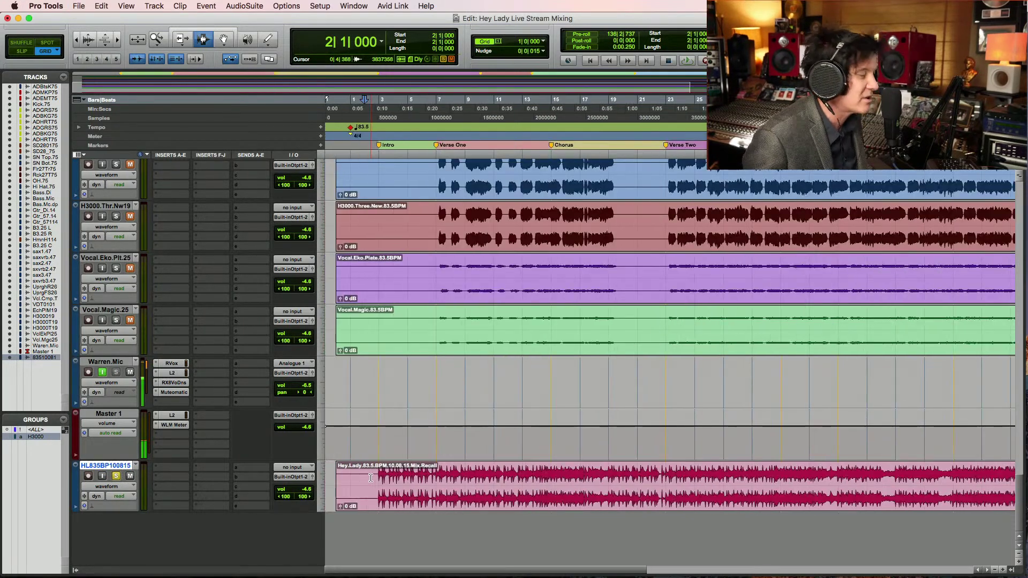
key(F5)
drag(486, 483, 352, 486)
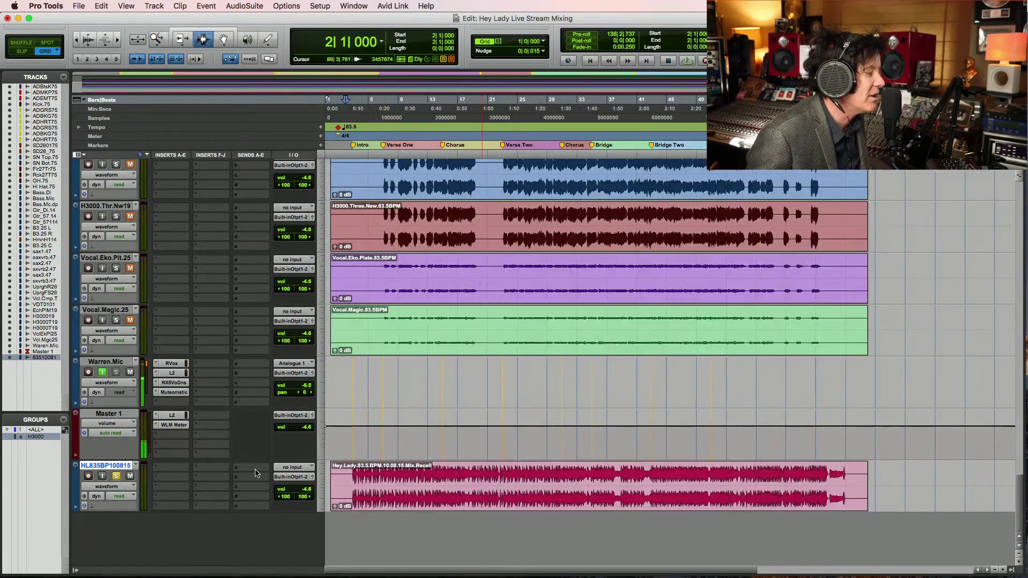
key(F3)
click(352, 486)
key(super+s)
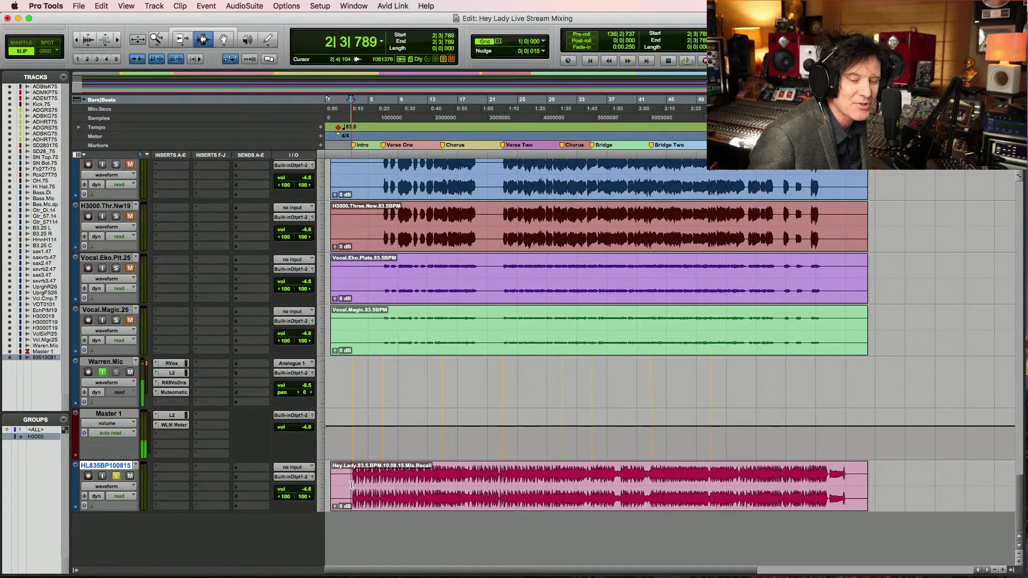
Audition the soloed mix recall track from the Intro into the first Chorus
key(space)
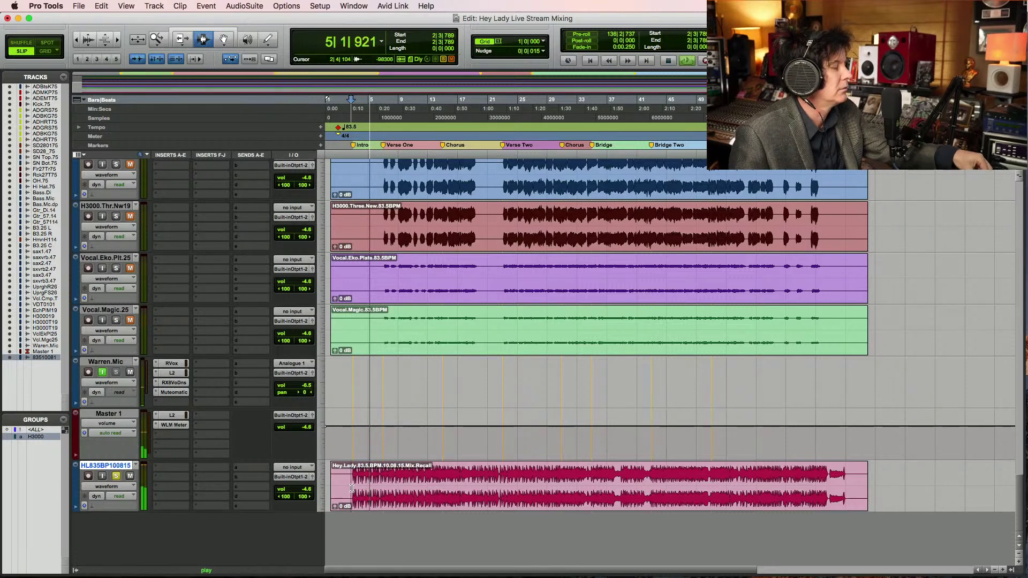
key(space)
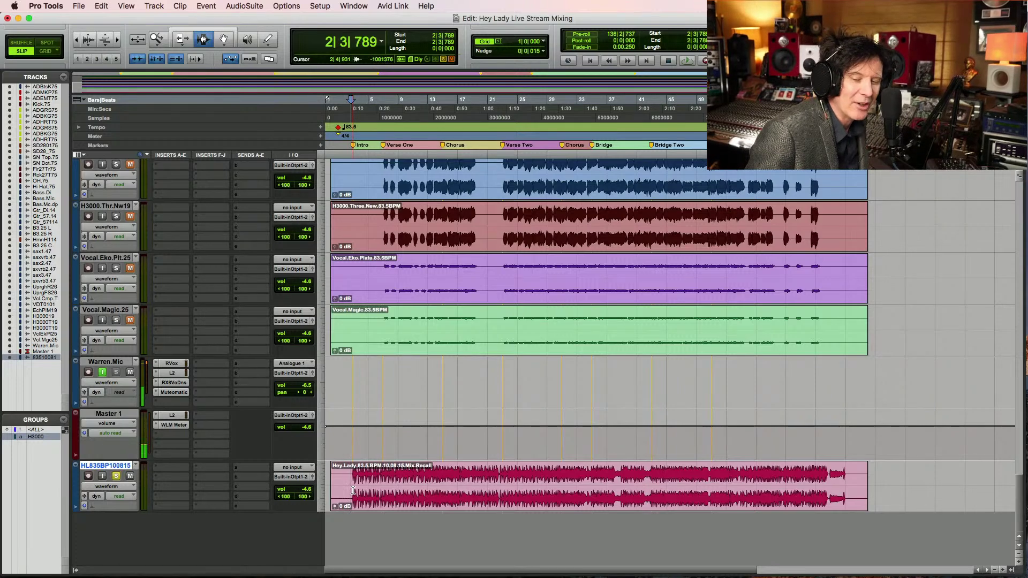
key(space)
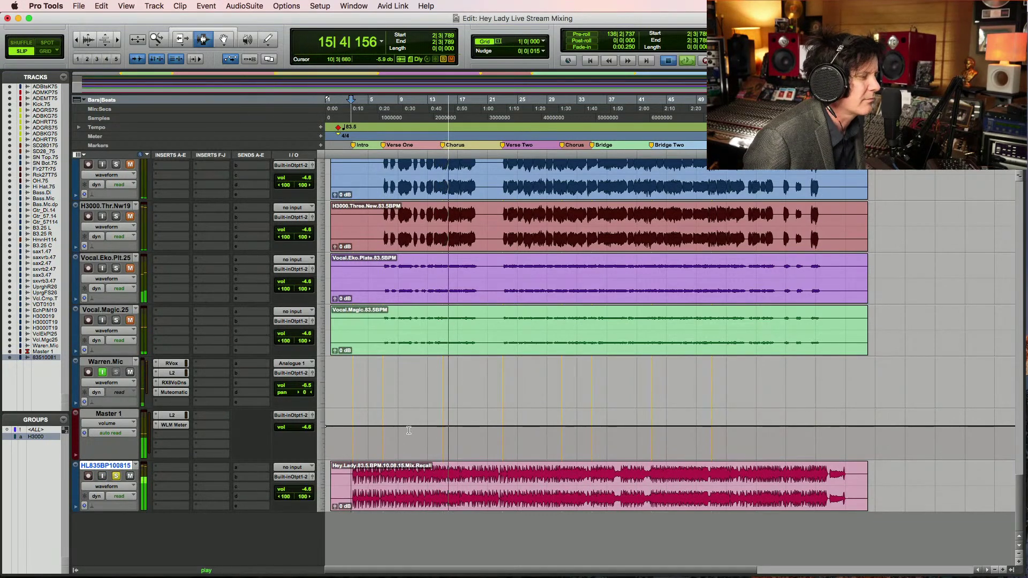
key(space)
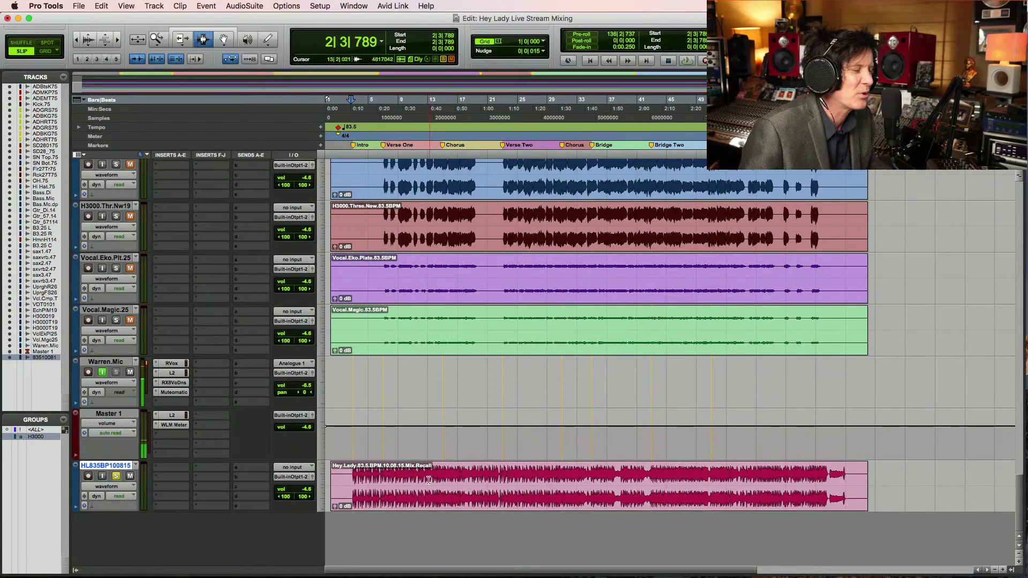
Audition the mix recall track from the start of Bridge Two through to about bar 53
click(650, 476)
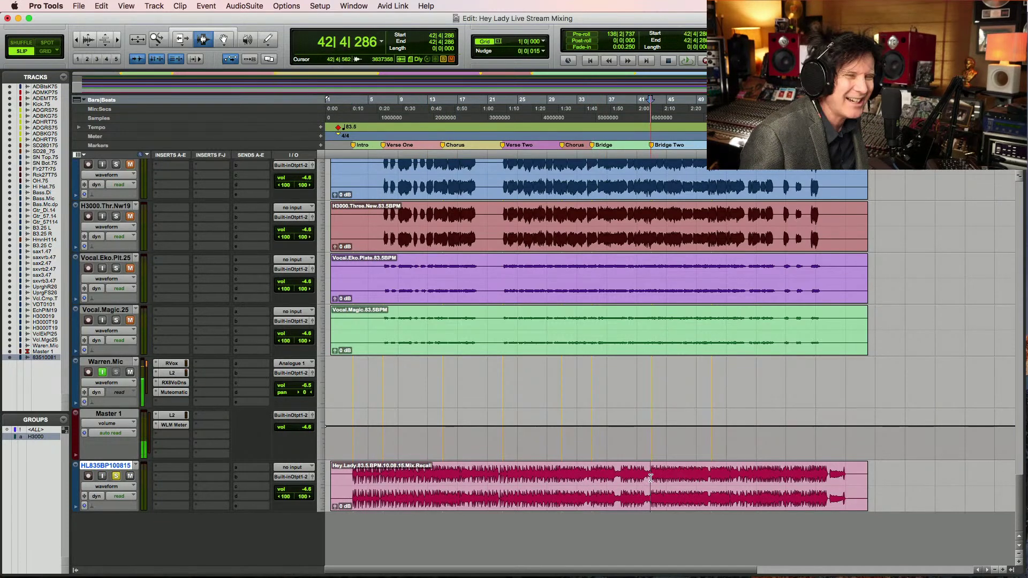
key(space)
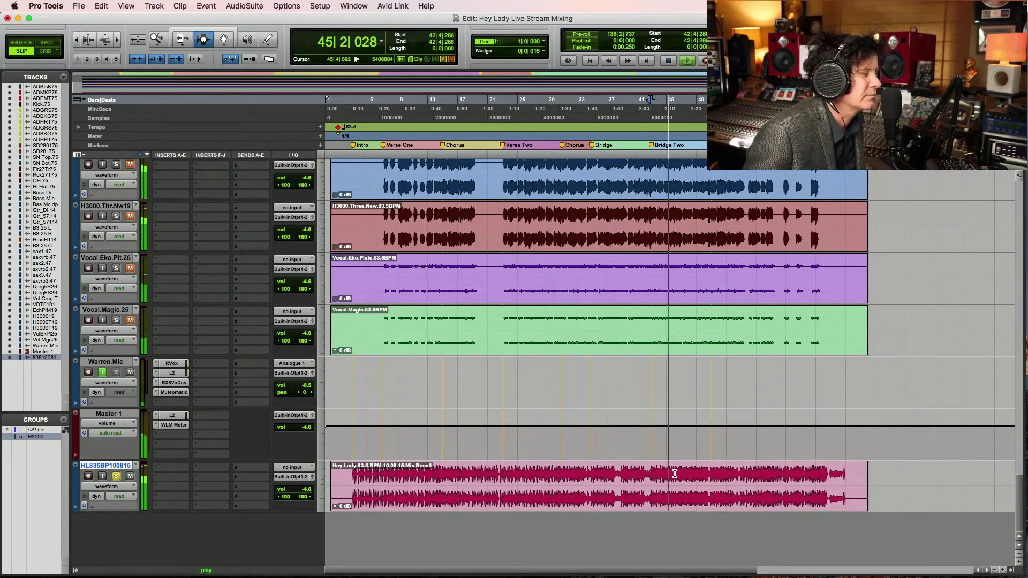
key(space)
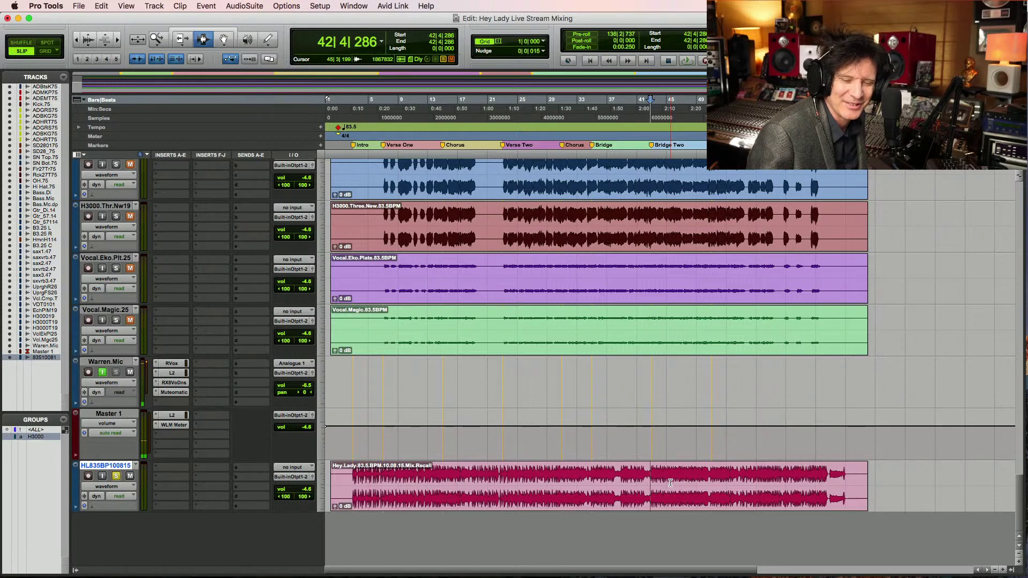
key(space)
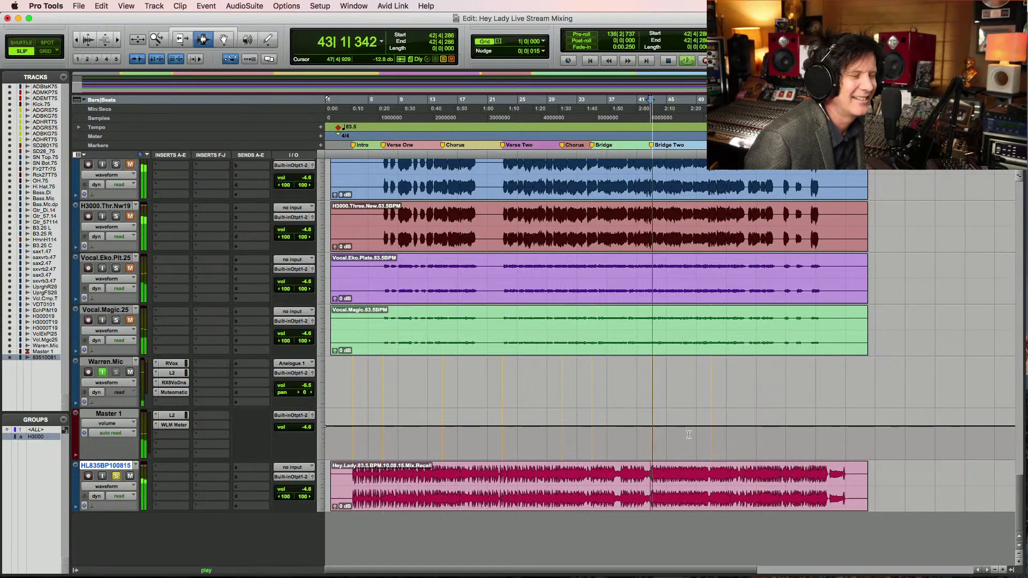
key(super+bracketleft)
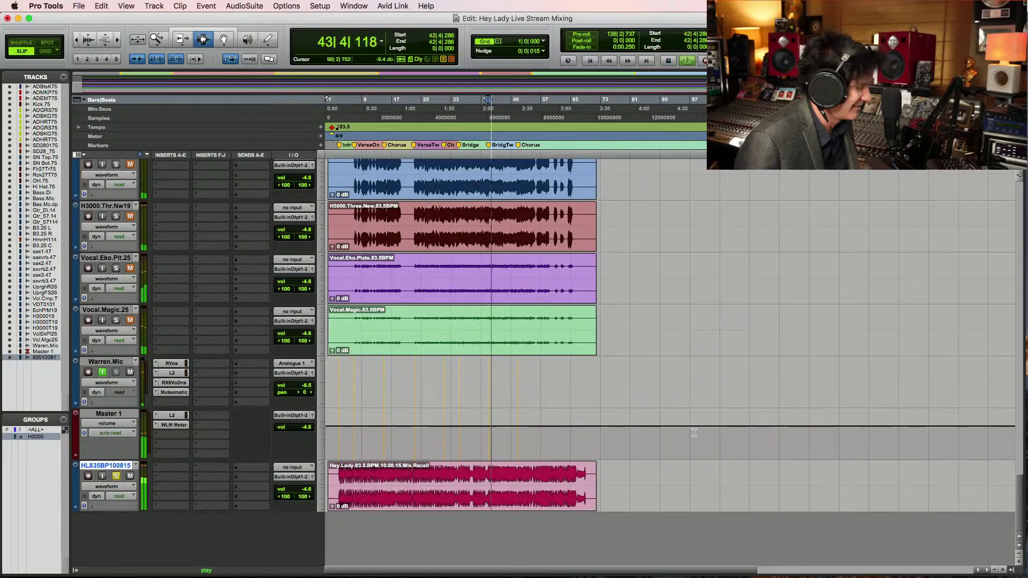
key(F5)
key(super+bracketright)
key(F7)
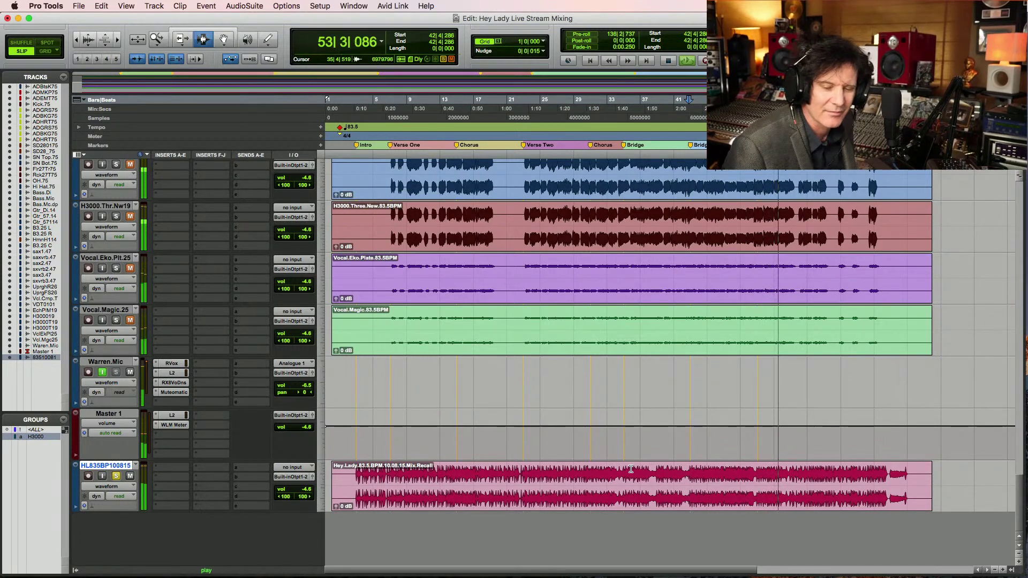
key(space)
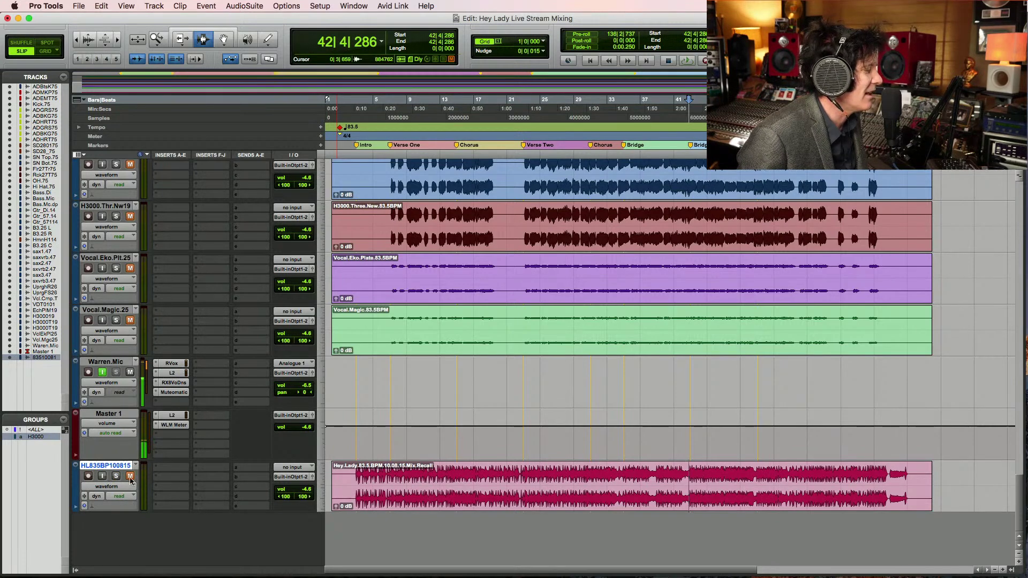
Raise the mix recall track's volume to +1.2 dB and check the level by playing from Verse Two
click(530, 495)
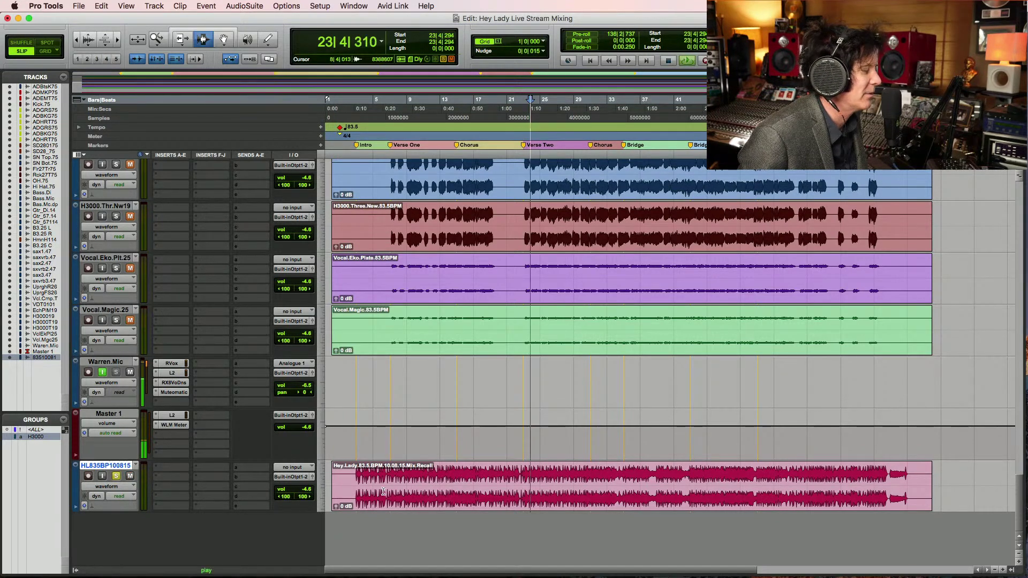
key(space)
drag(296, 493, 299, 496)
key(space)
key(space)
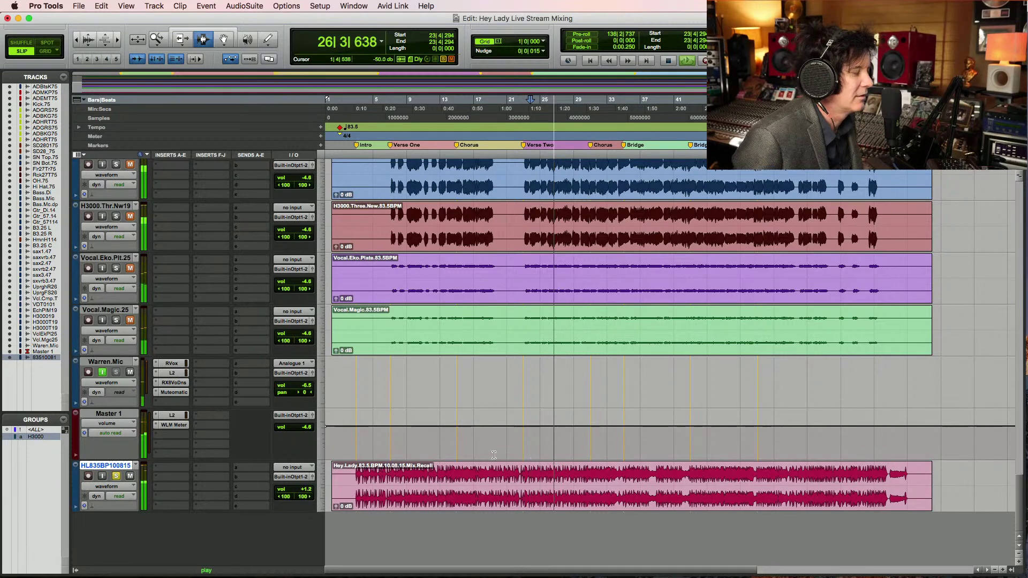
key(space)
Audition the start of Bridge Two on the mix recall track at the raised level
click(690, 476)
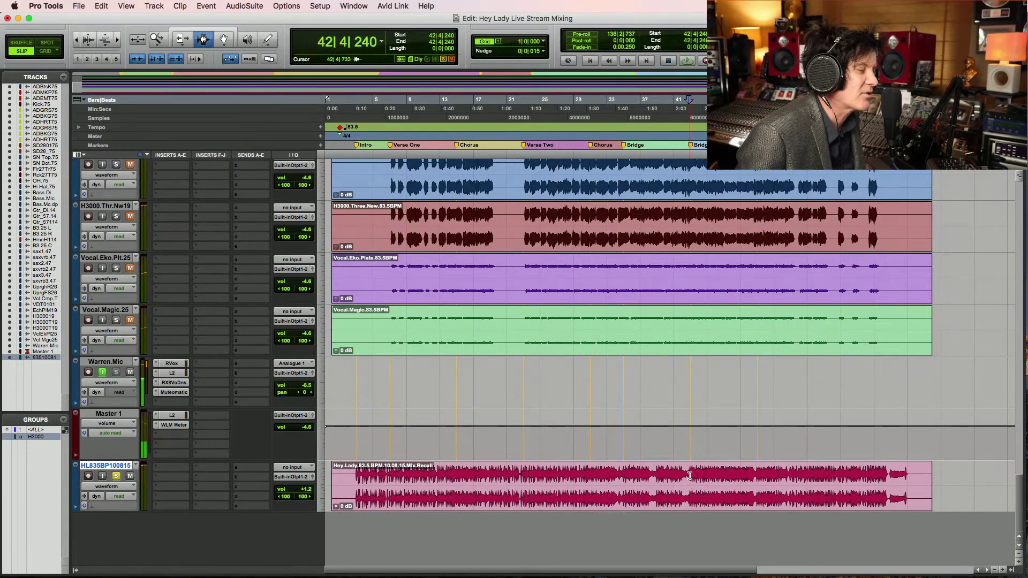
key(space)
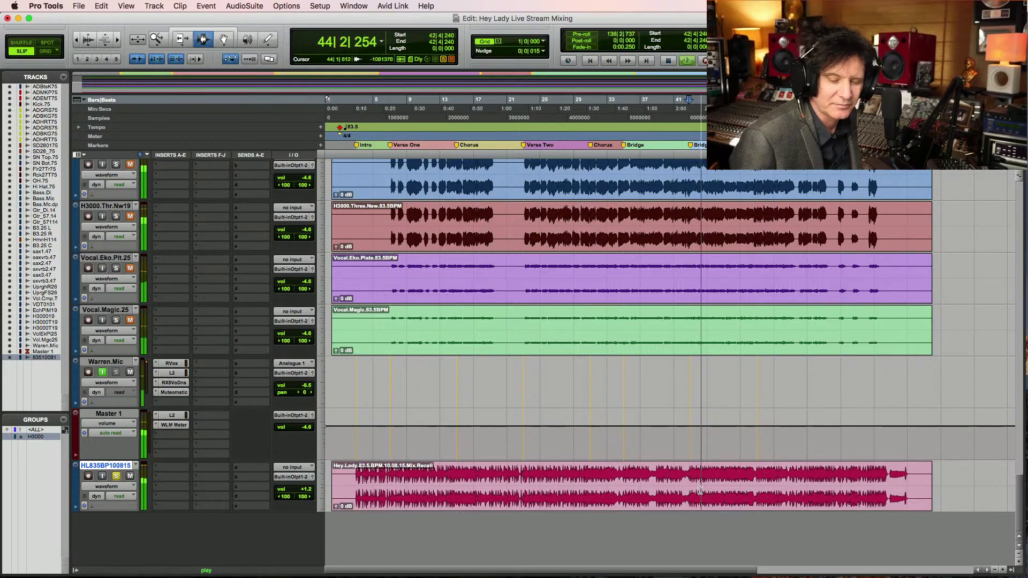
key(space)
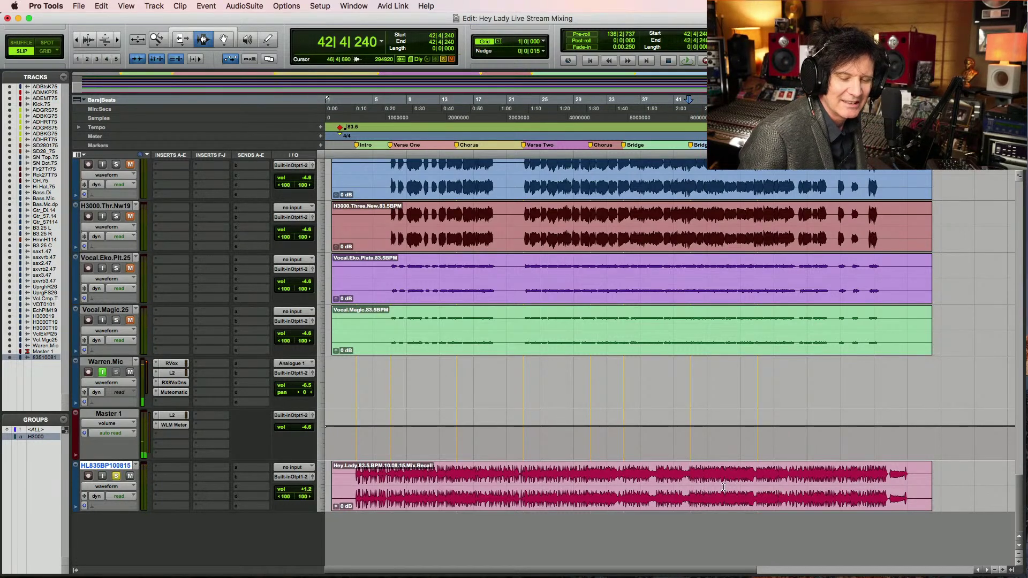
Audition the mix recall track from the second beat of bar 56
click(799, 477)
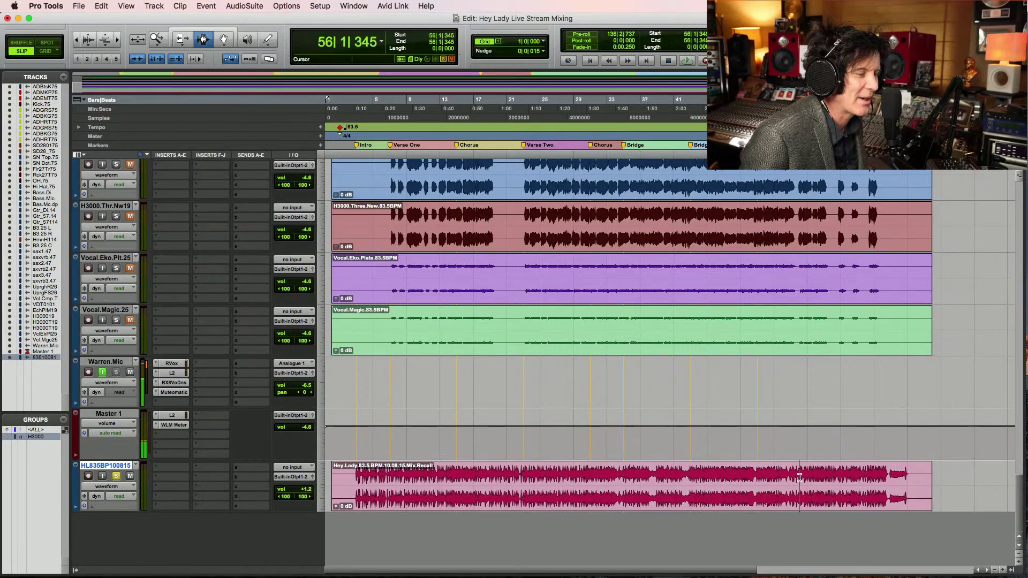
click(804, 474)
click(802, 475)
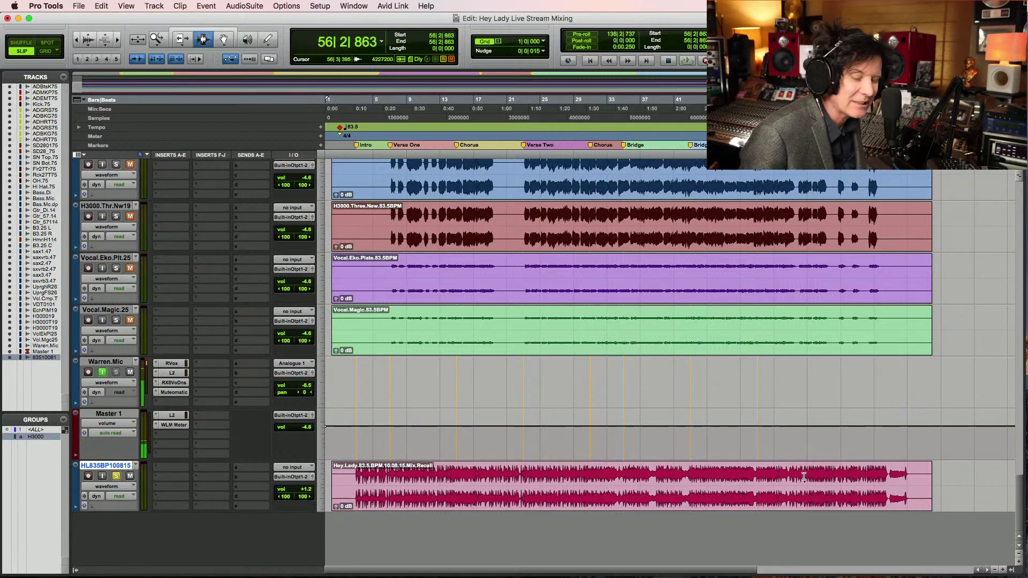
key(space)
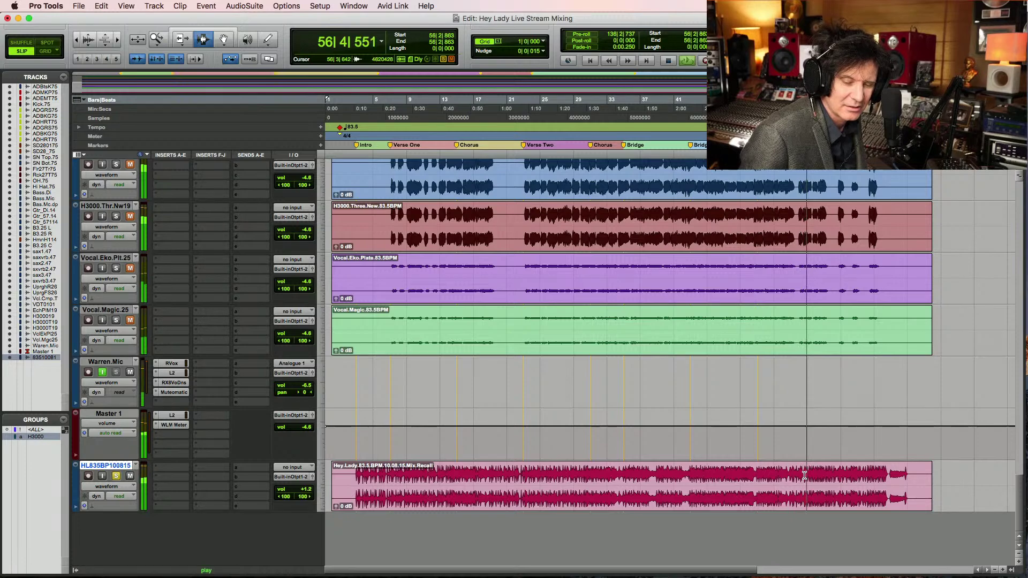
key(space)
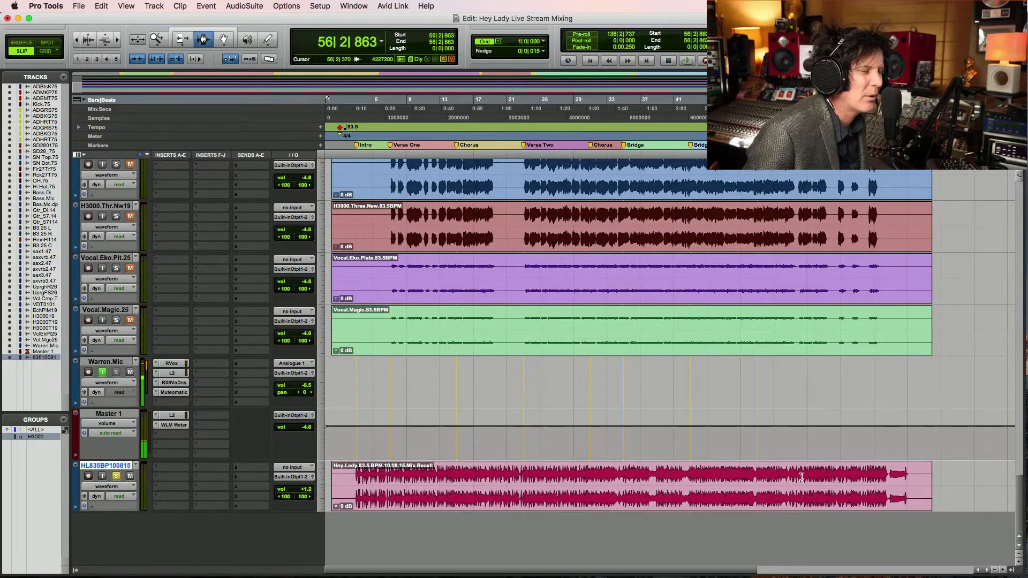
Play the mix recall track from the third beat of bar 56 and mute the track when finished
click(800, 476)
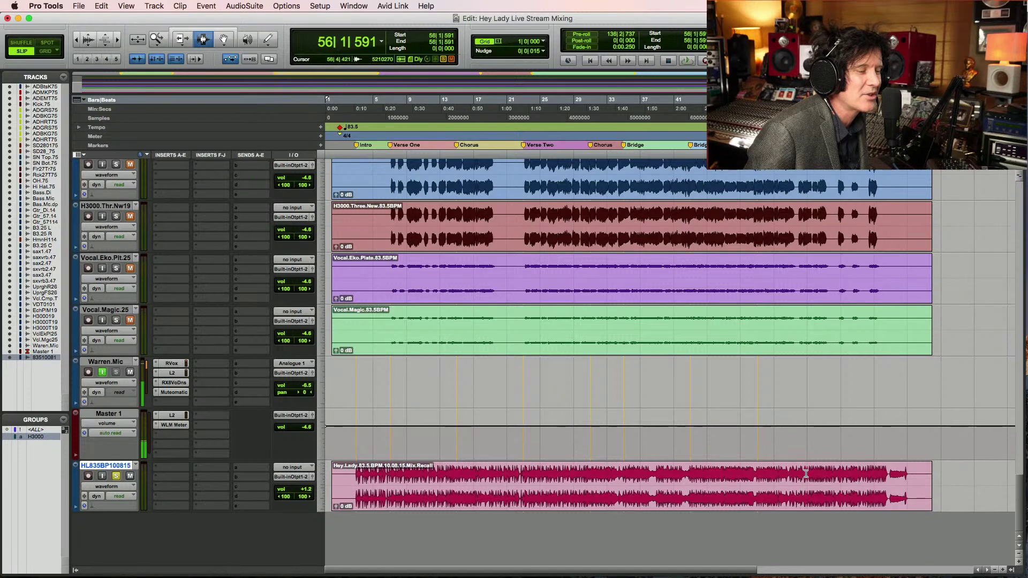
click(803, 473)
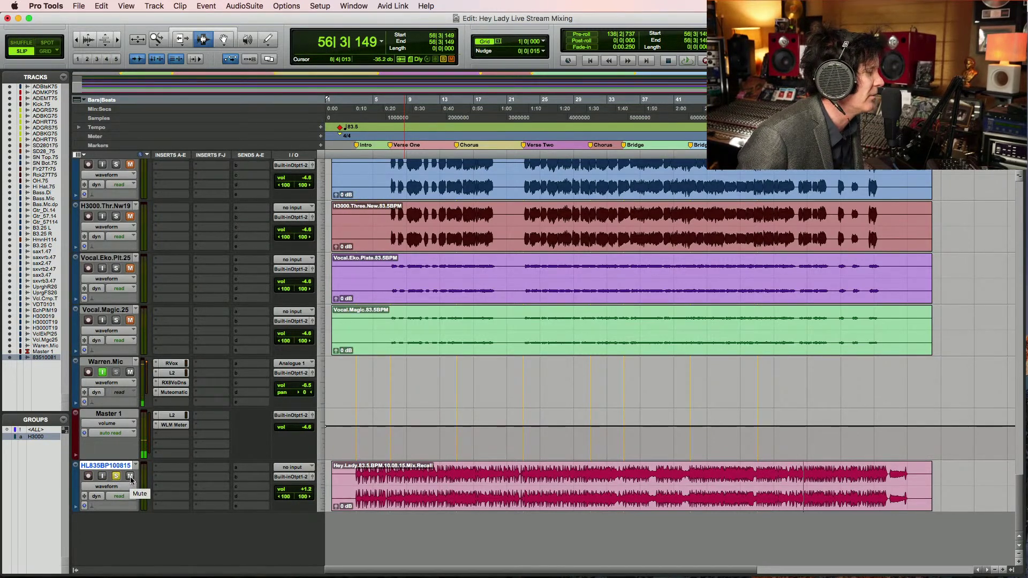
key(space)
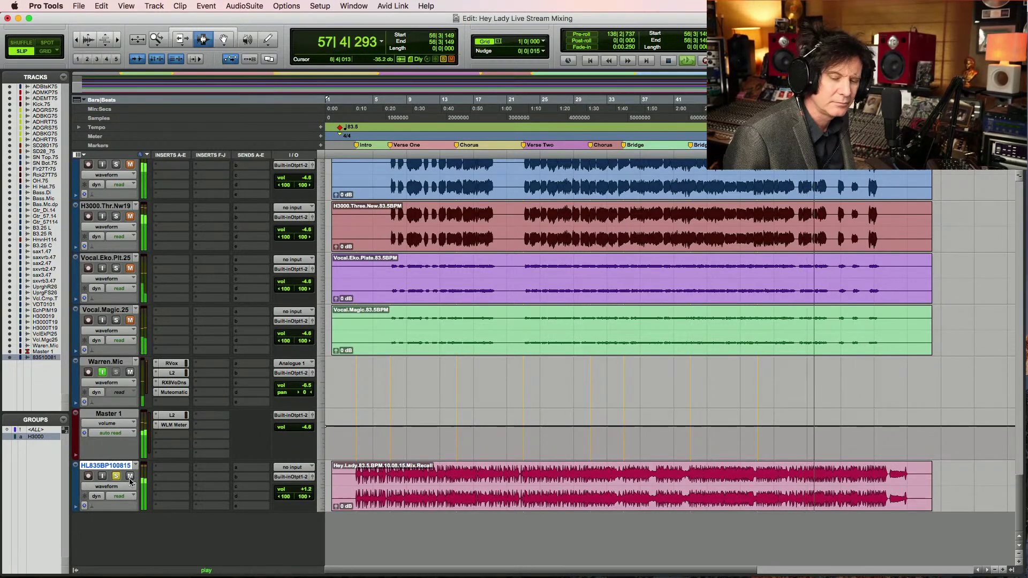
key(space)
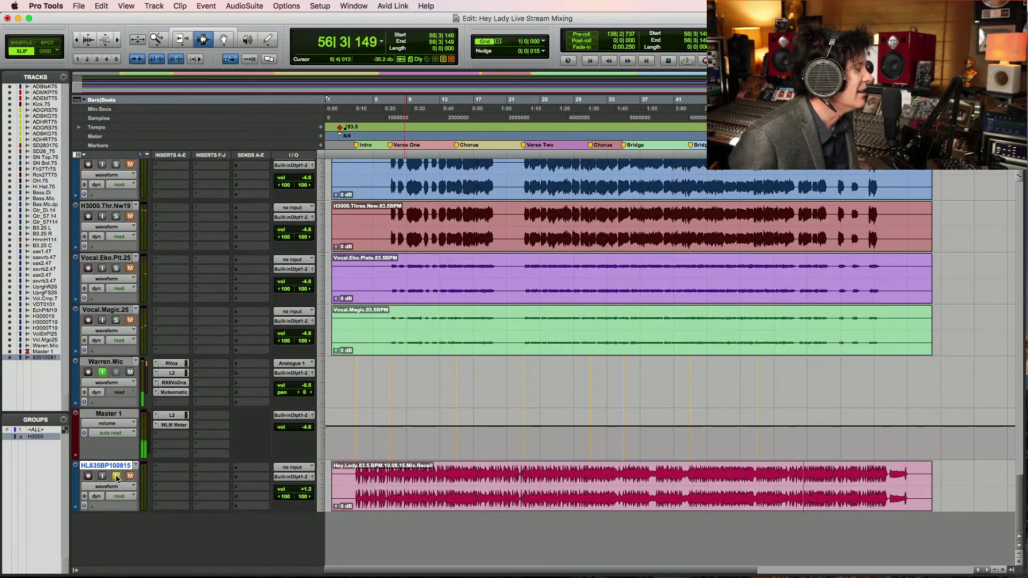
Go to the drum tracks at the beginning of the session and place the cursor on Kick.75 at the Intro
scroll(560, 344, up, 15)
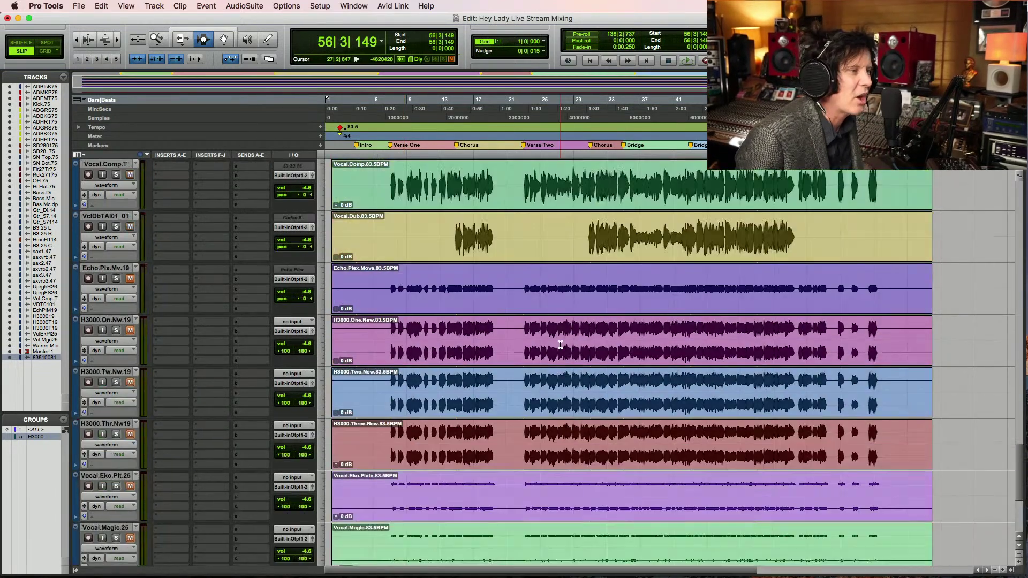
scroll(560, 344, up, 20)
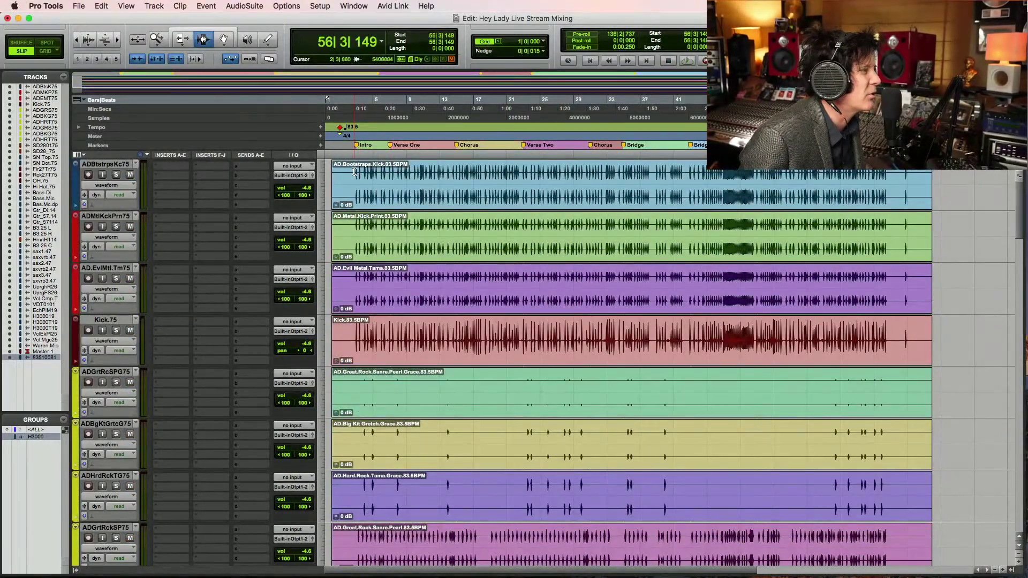
click(354, 172)
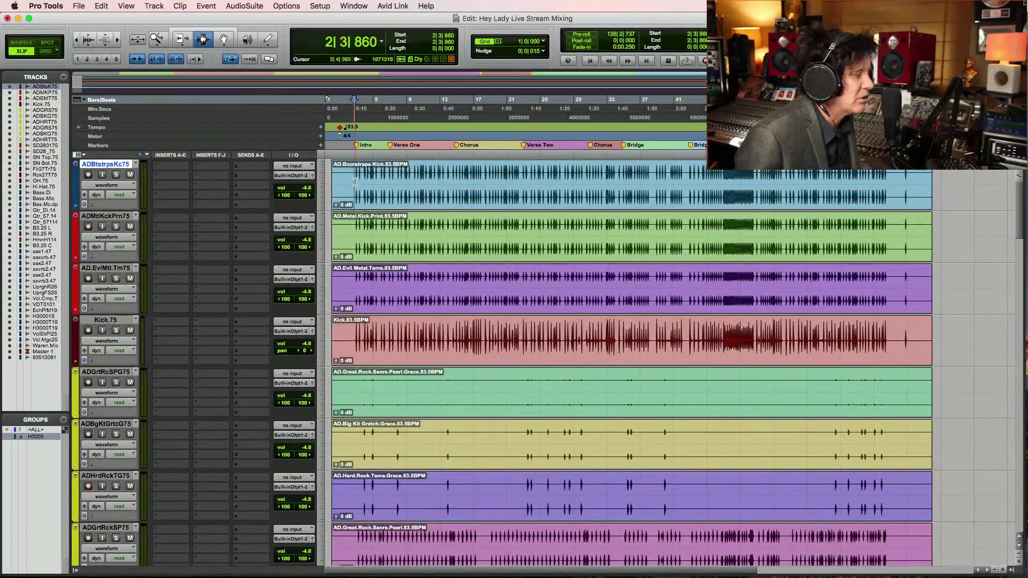
scroll(354, 182, down, 2)
click(355, 236)
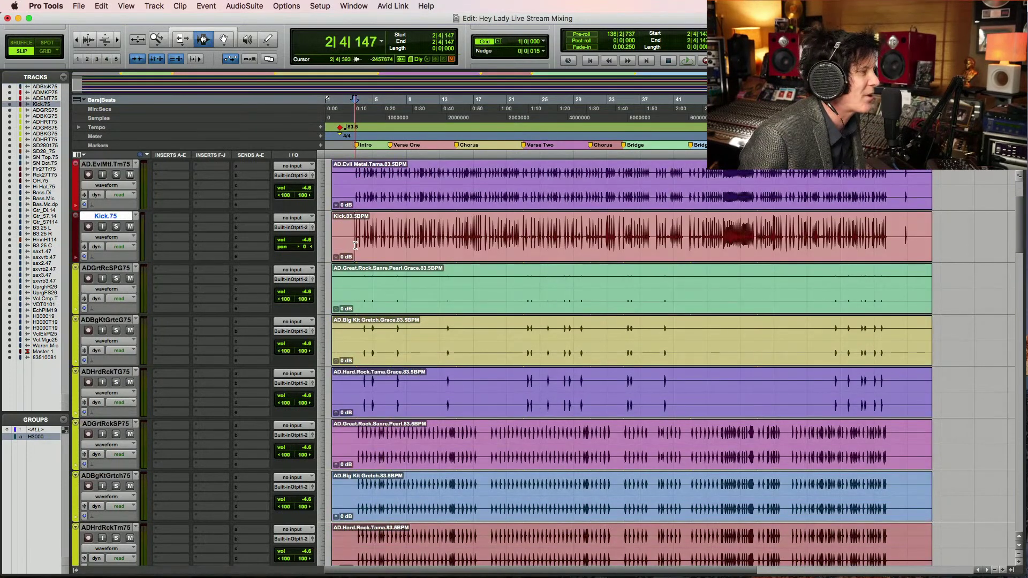
Select the Kick.75 audio from its first transient at the Intro to about beat 4 of bar 8
key(super+bracketright)
key(super+bracketright)
key(super+bracketright)
click(441, 240)
key(Tab)
shift+click(956, 248)
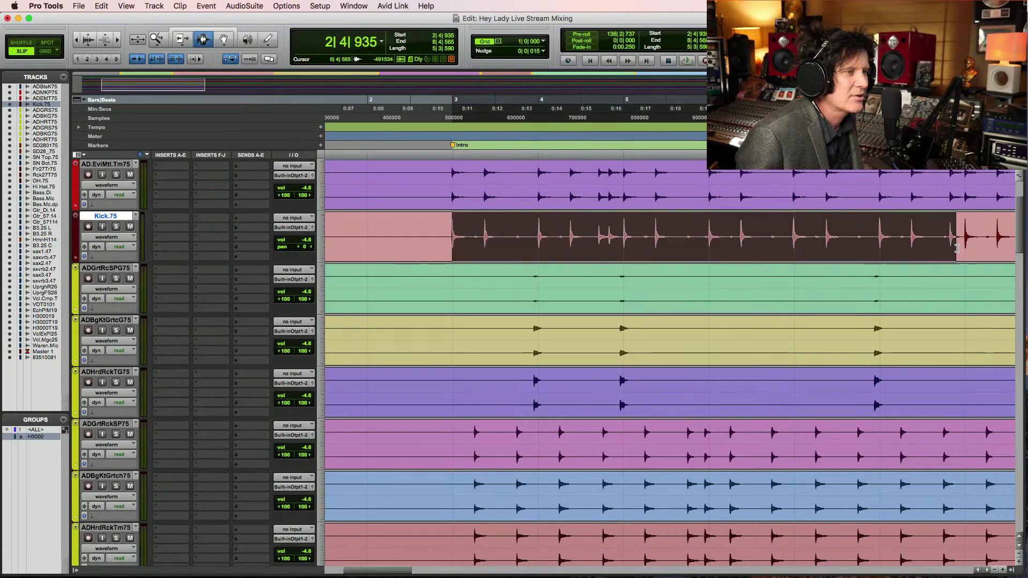
Extend the Kick.75 selection through the first Chorus to 21|1|000, snapping its end in Grid mode
key(super+bracketleft)
key(super+bracketleft)
key(super+bracketleft)
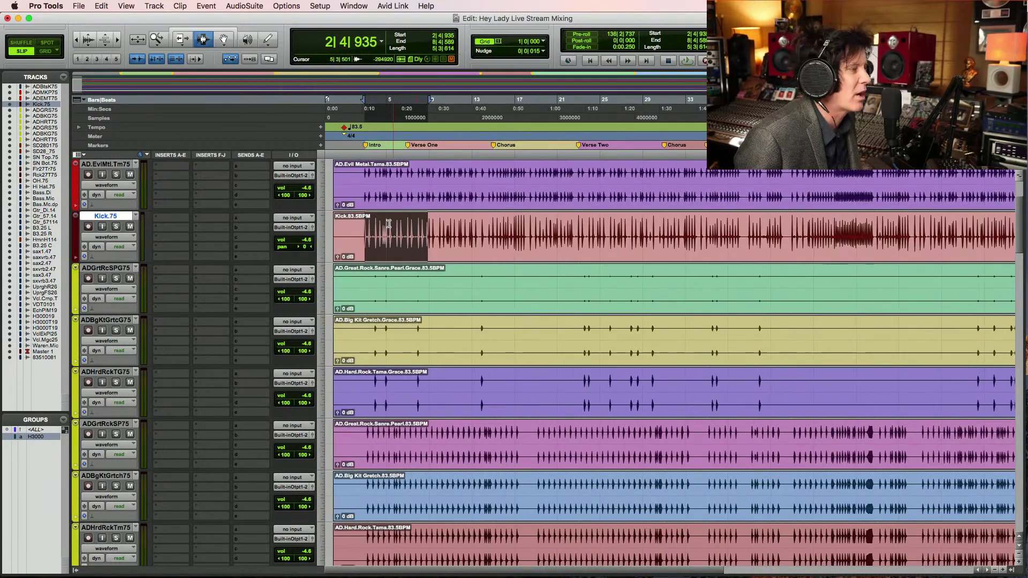
scroll(428, 236, up, 1)
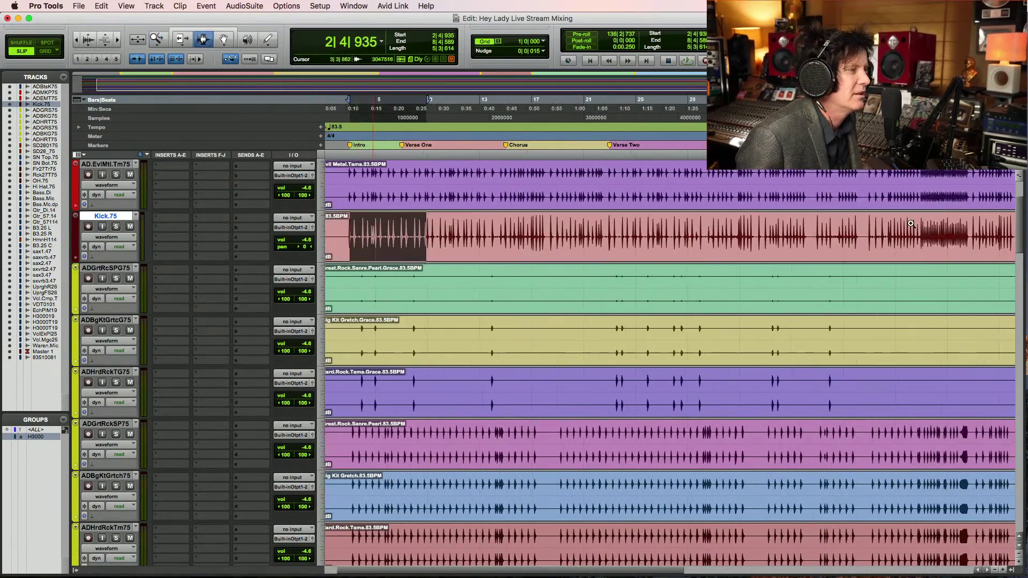
shift+click(580, 237)
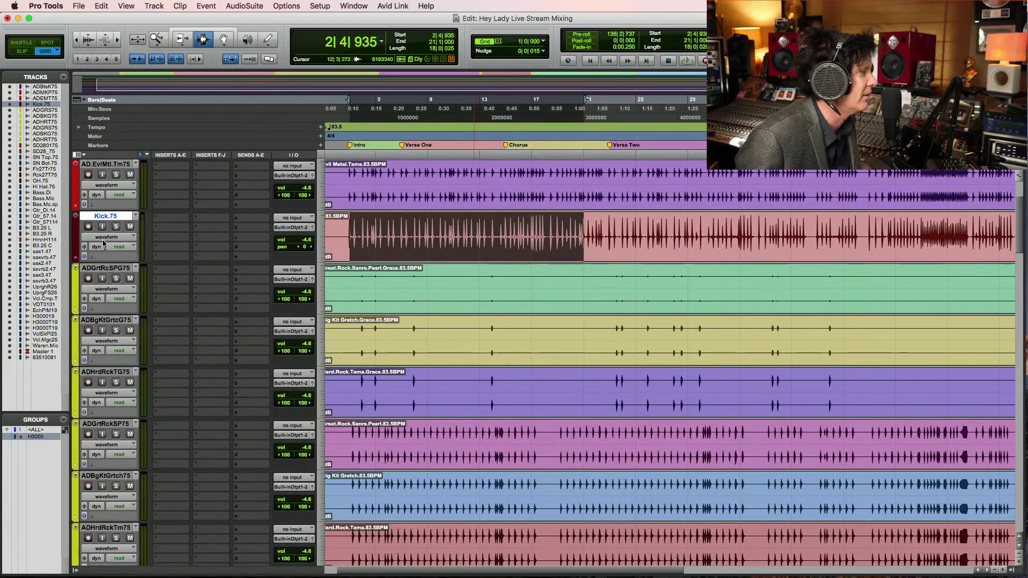
Solo Kick.75 and play its selection from the Intro, with the timeline zoomed in on it
key(space)
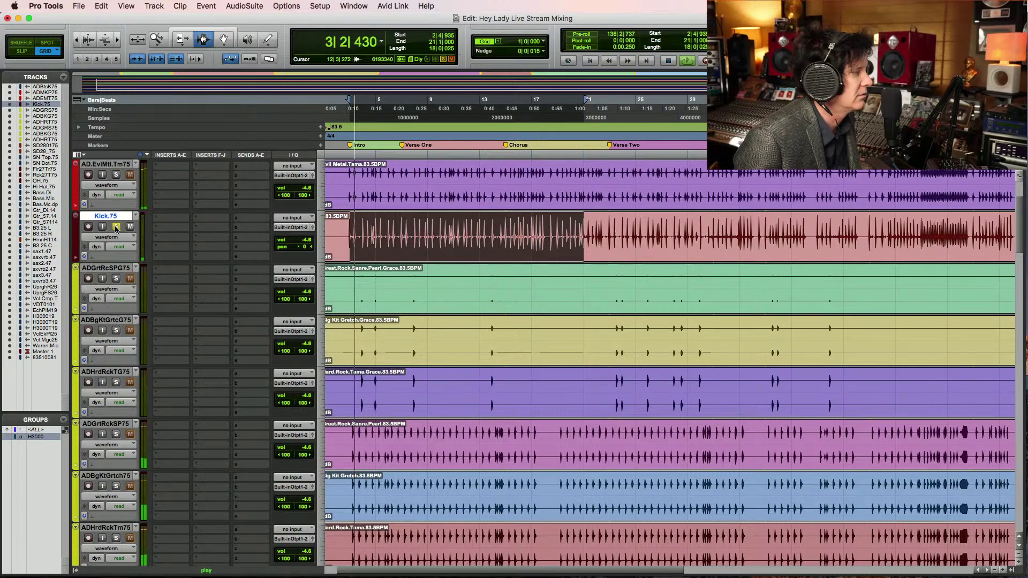
key(space)
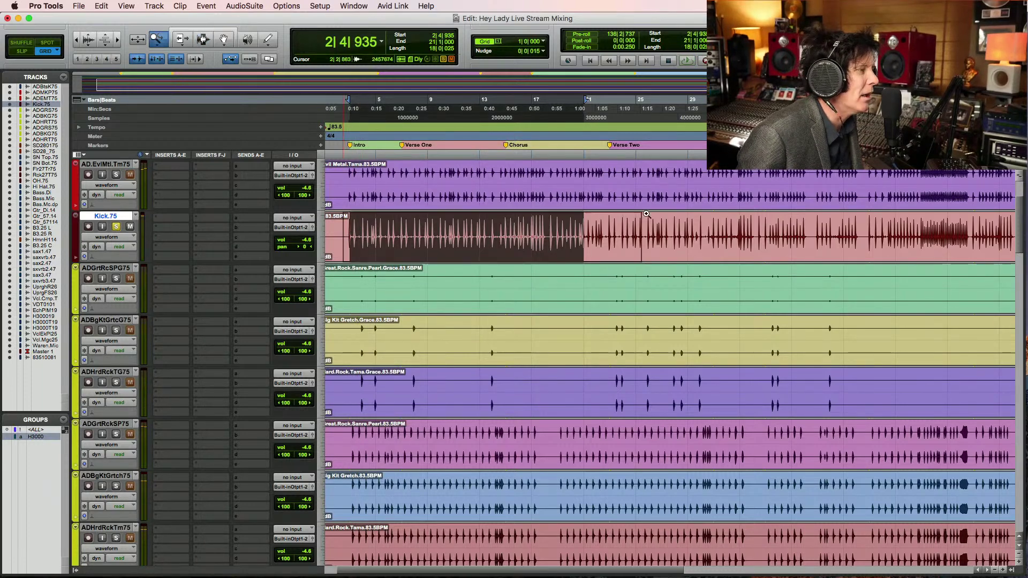
key(super+bracketright)
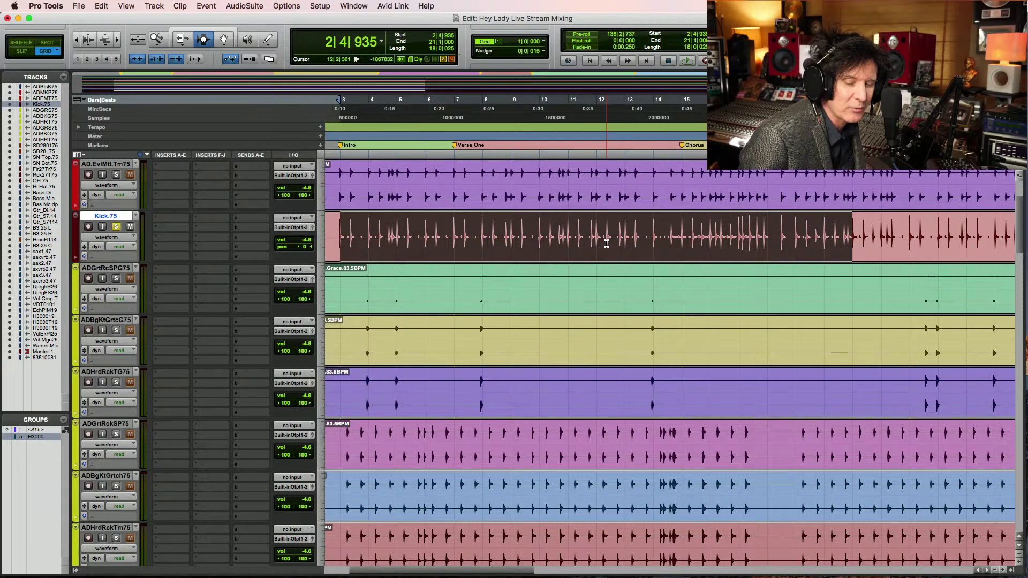
key(space)
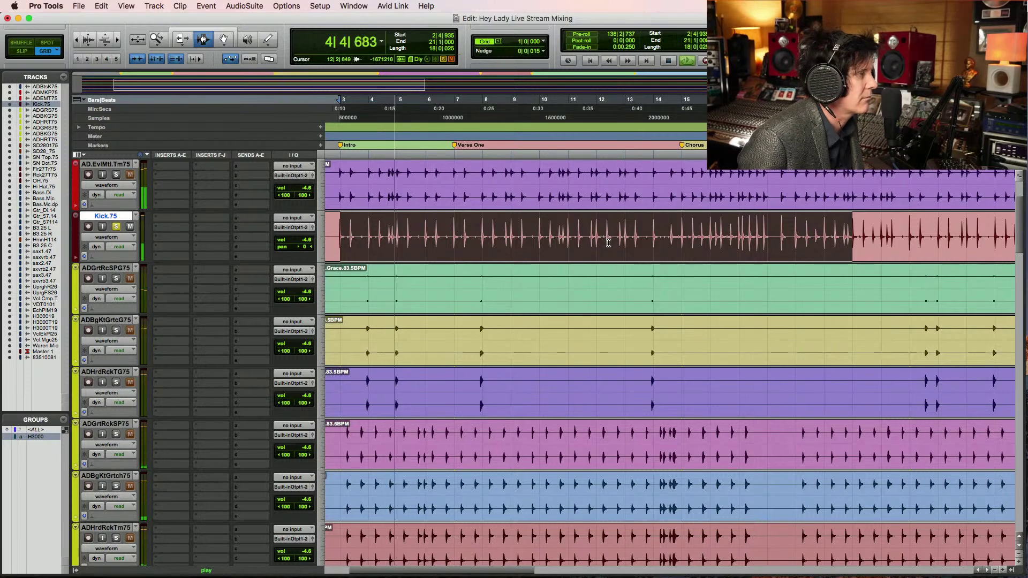
key(space)
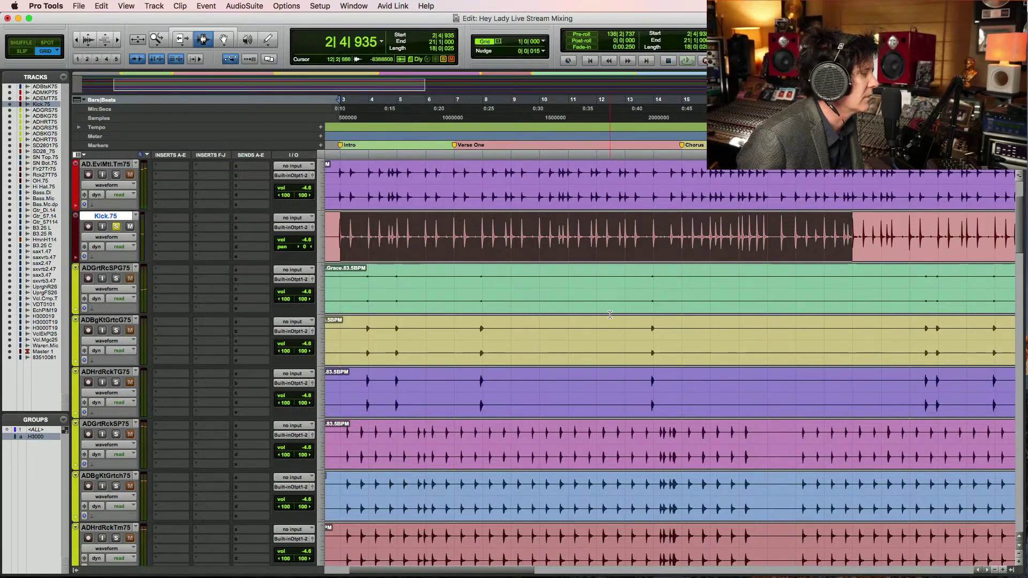
Audition SN Top.75 and SN Bot.75 soloed with the kick, leaving only SN Top.75 soloed of the two
scroll(610, 314, down, 3)
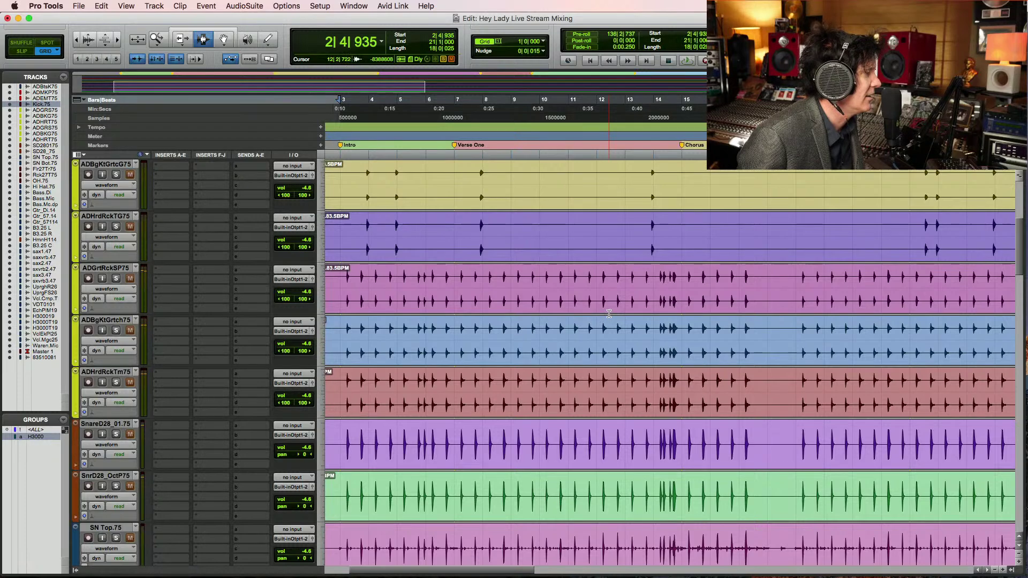
scroll(609, 314, down, 2)
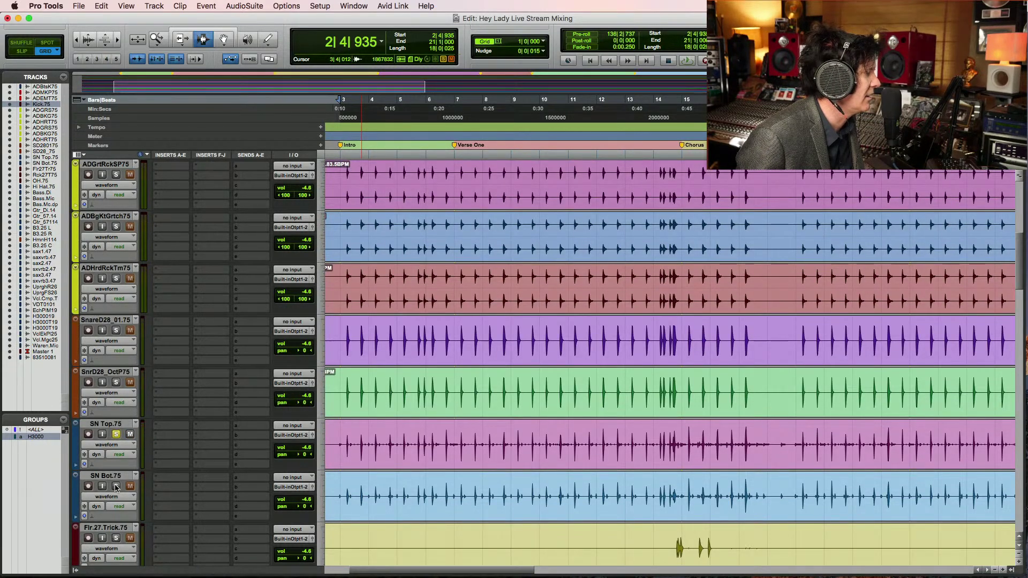
key(space)
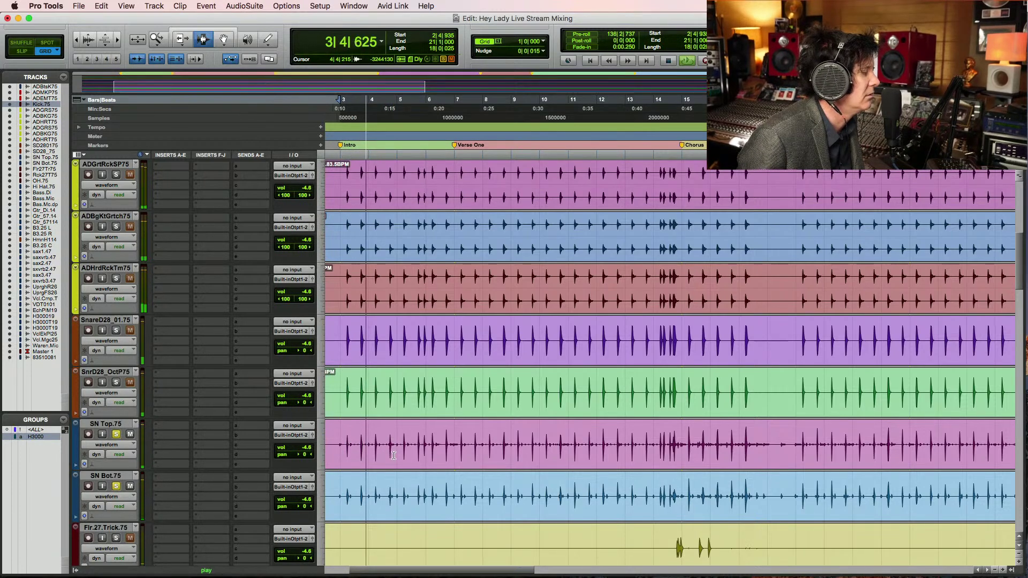
scroll(401, 407, down, 3)
key(space)
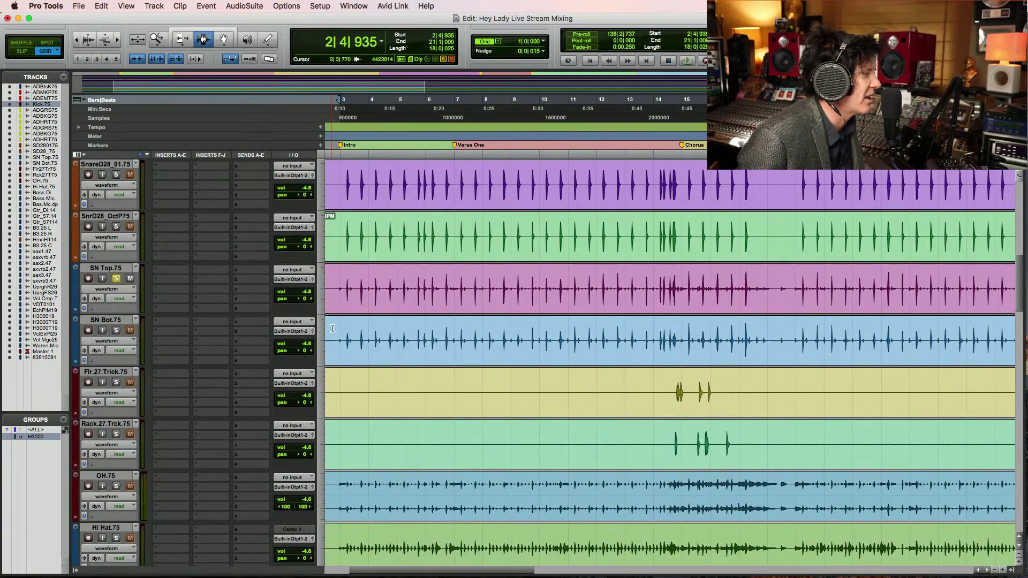
Play the kick with the top snare and raise the Kick.75 volume to +1.2
key(space)
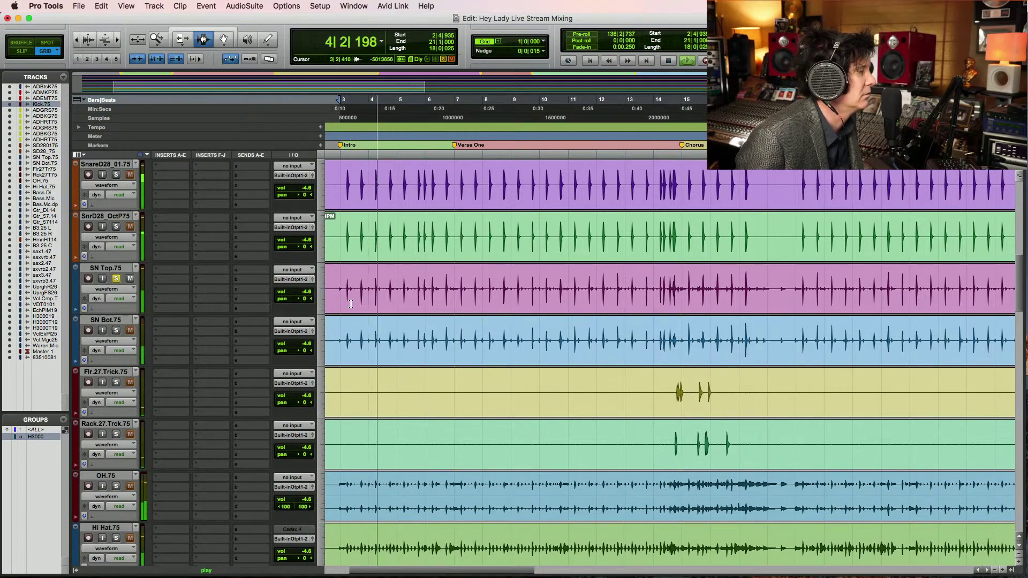
scroll(351, 304, up, 8)
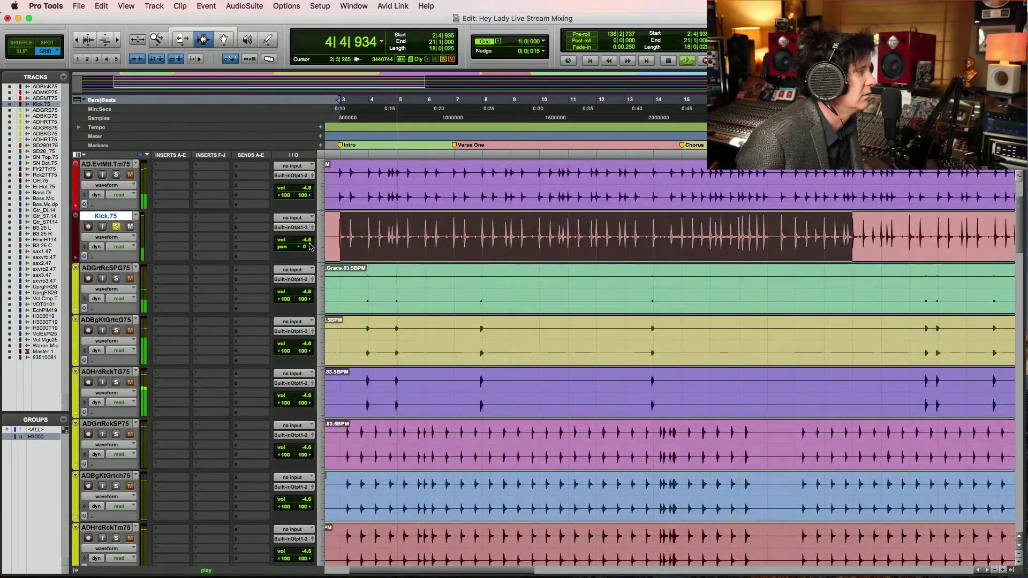
key(space)
drag(306, 240, 308, 240)
key(space)
Raise the SN Top.75 volume to +3.0 while auditioning it against the kick
scroll(341, 431, down, 3)
scroll(341, 431, down, 3)
scroll(340, 432, down, 1)
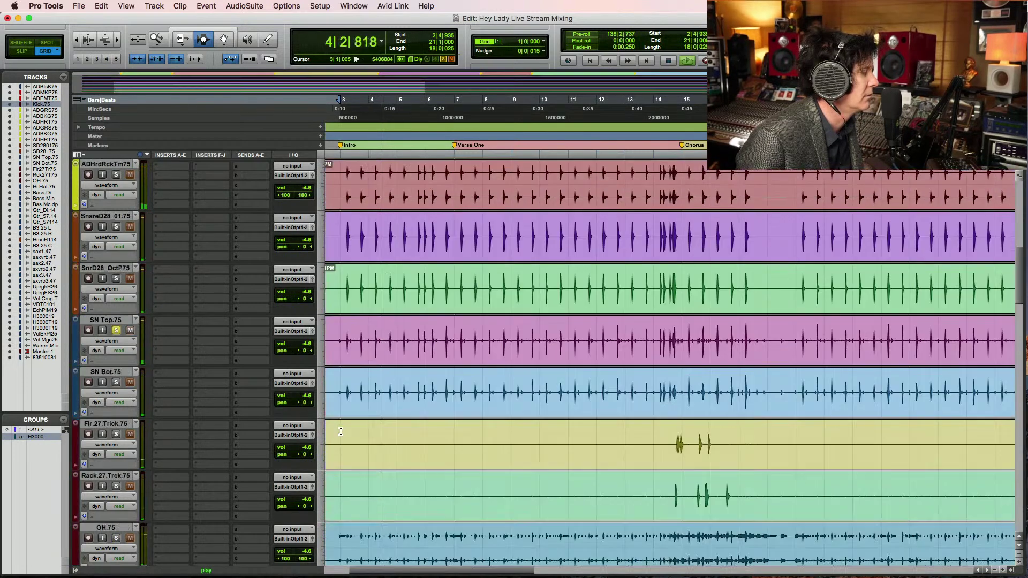
drag(307, 343, 308, 337)
key(space)
Solo SN Bot.75 during playback to hear it with the top snare and kick
key(space)
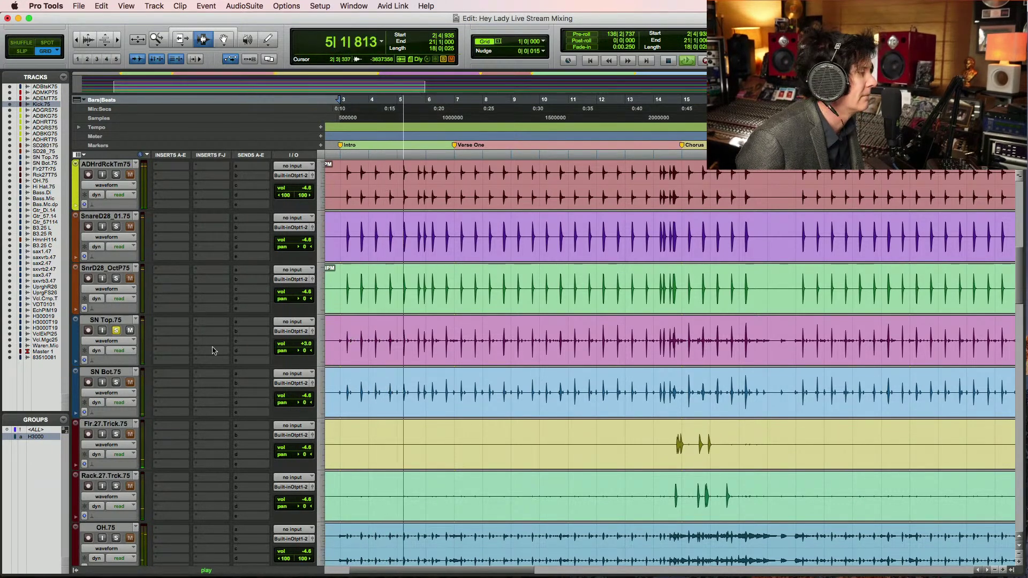
click(116, 383)
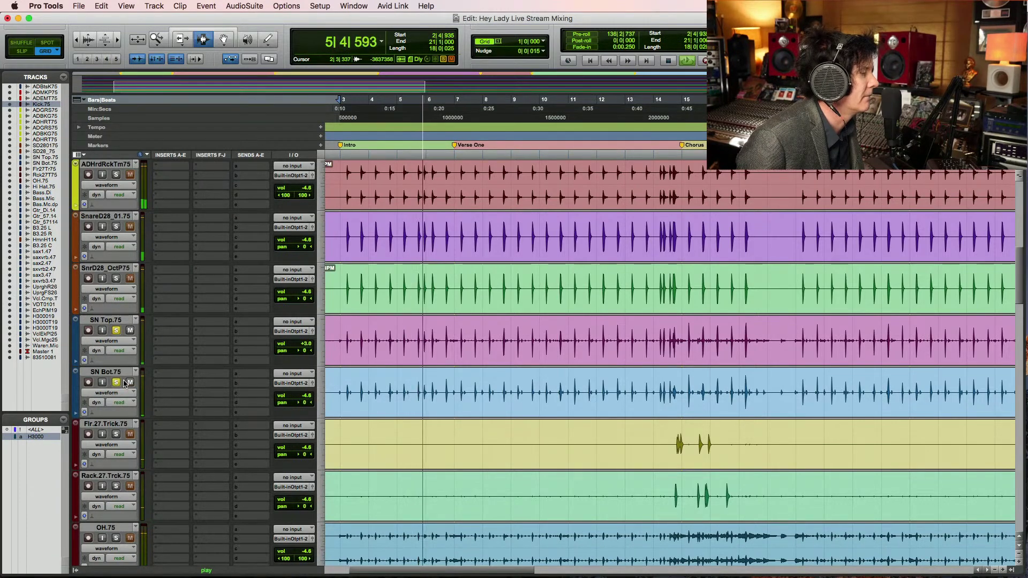
scroll(427, 389, down, 4)
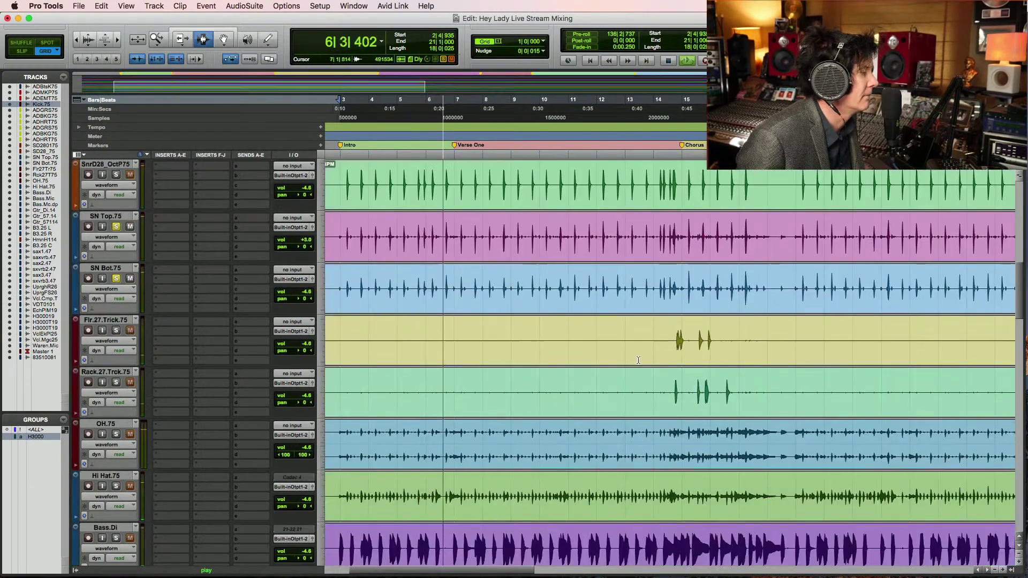
key(space)
Solo the OH.75 overhead track and play it with the kick and snares from the Intro
scroll(643, 411, down, 2)
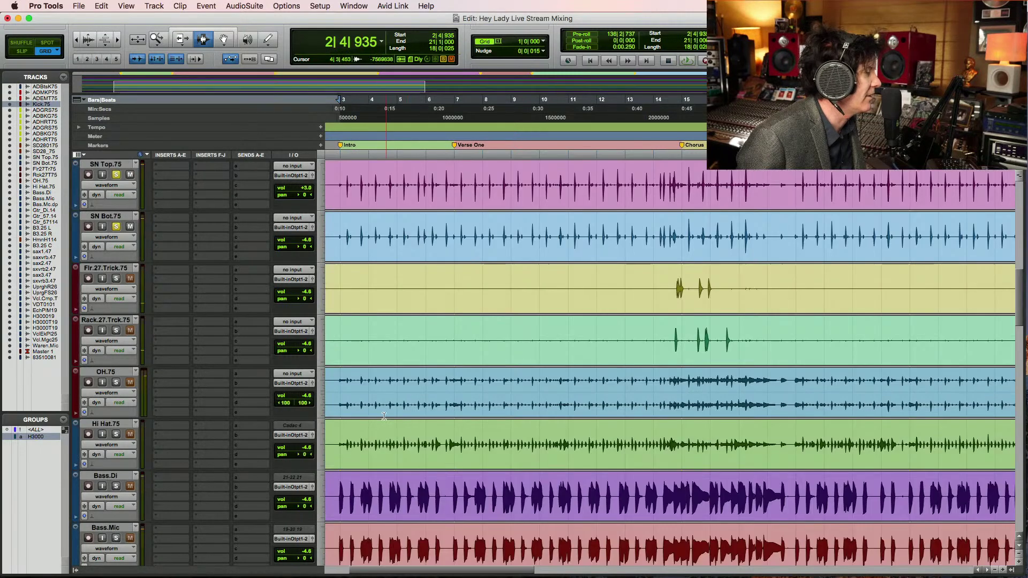
click(116, 382)
key(space)
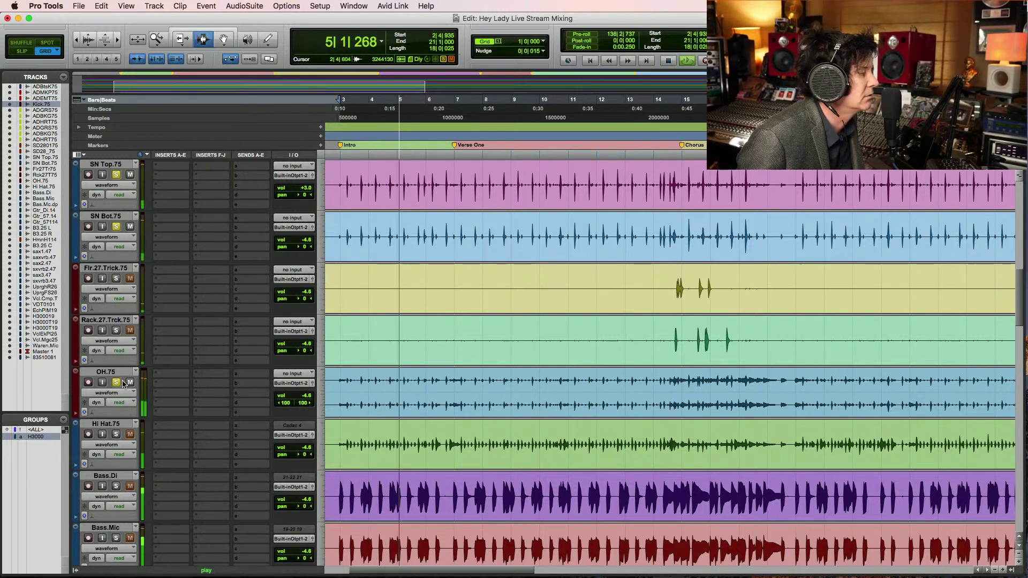
key(space)
Solo Hi Hat.75 and pan it 57 to the right
key(space)
drag(304, 454, 311, 455)
key(space)
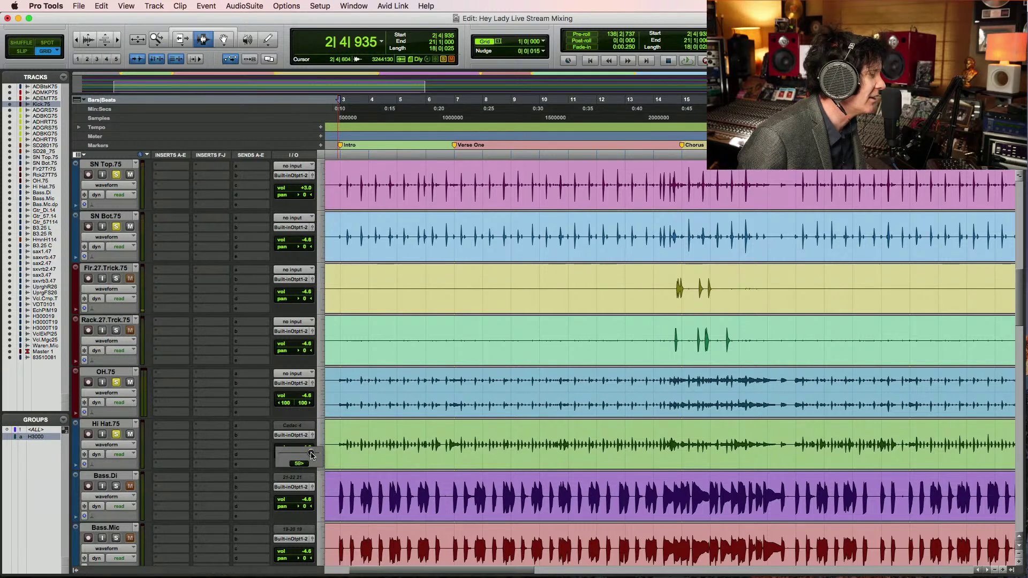
drag(311, 455, 312, 455)
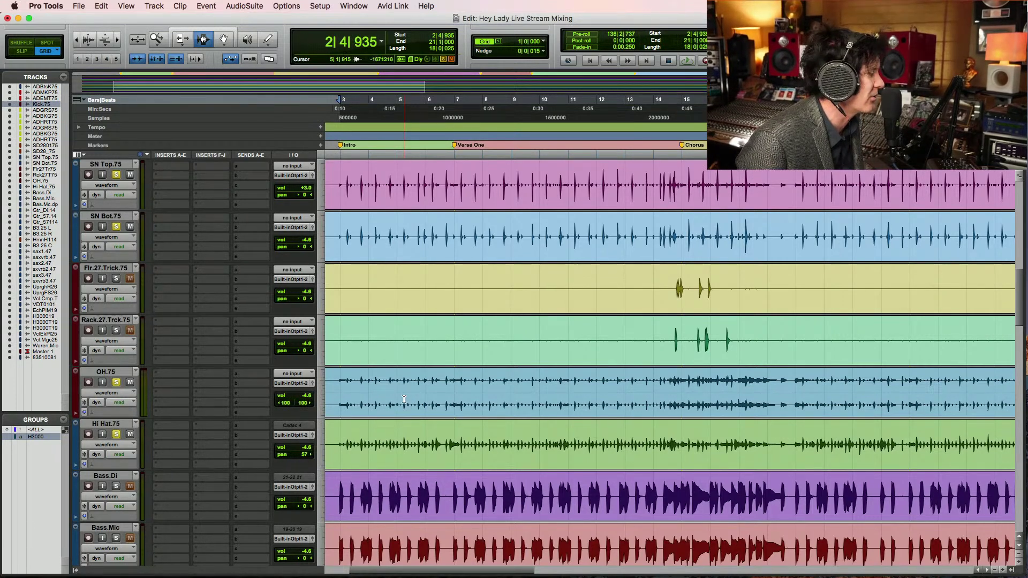
Play the soloed kick, snare, overhead and hi-hat tracks together from the Intro to check their balance
key(space)
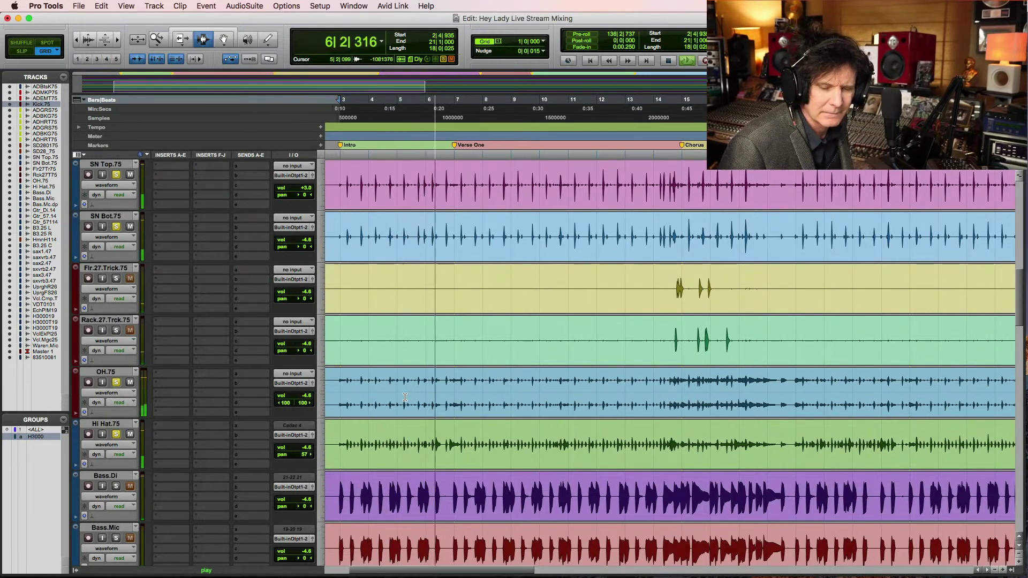
key(space)
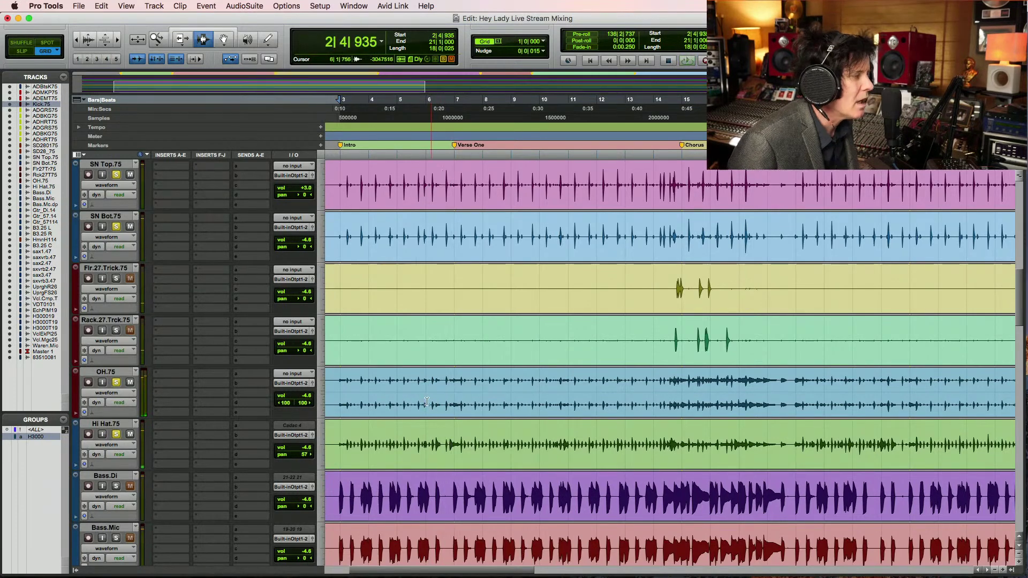
key(space)
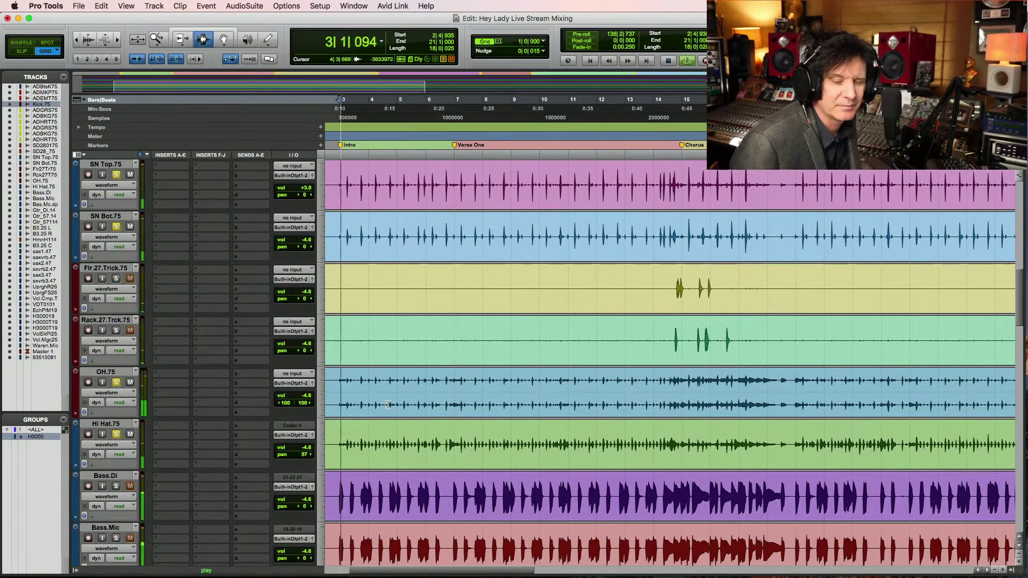
key(space)
key(space)
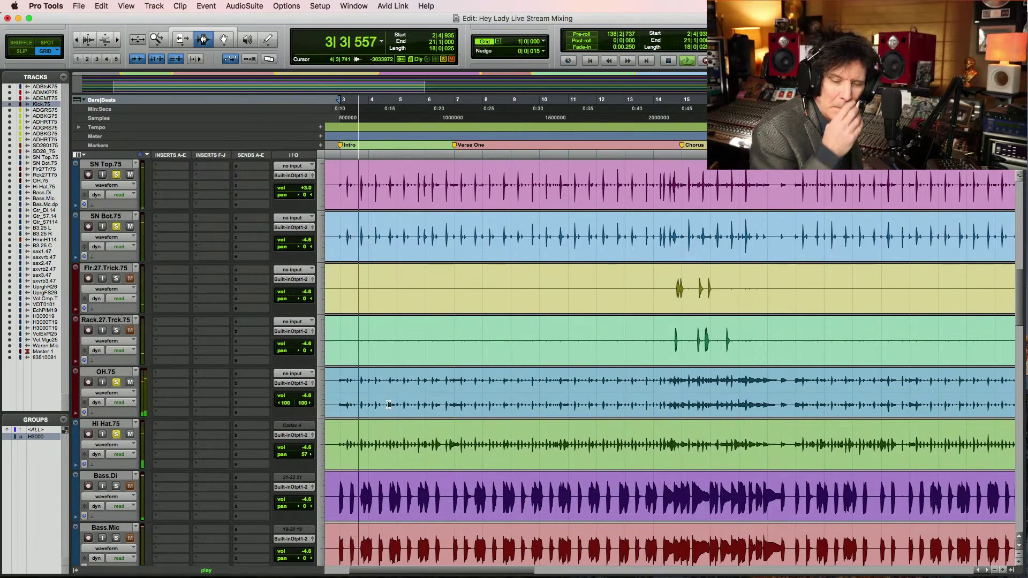
key(space)
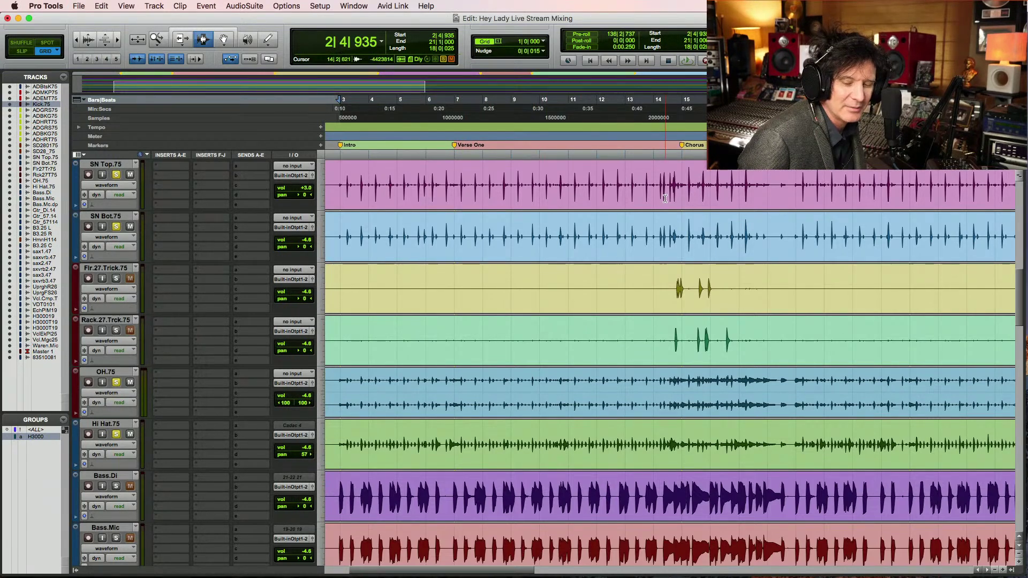
key(space)
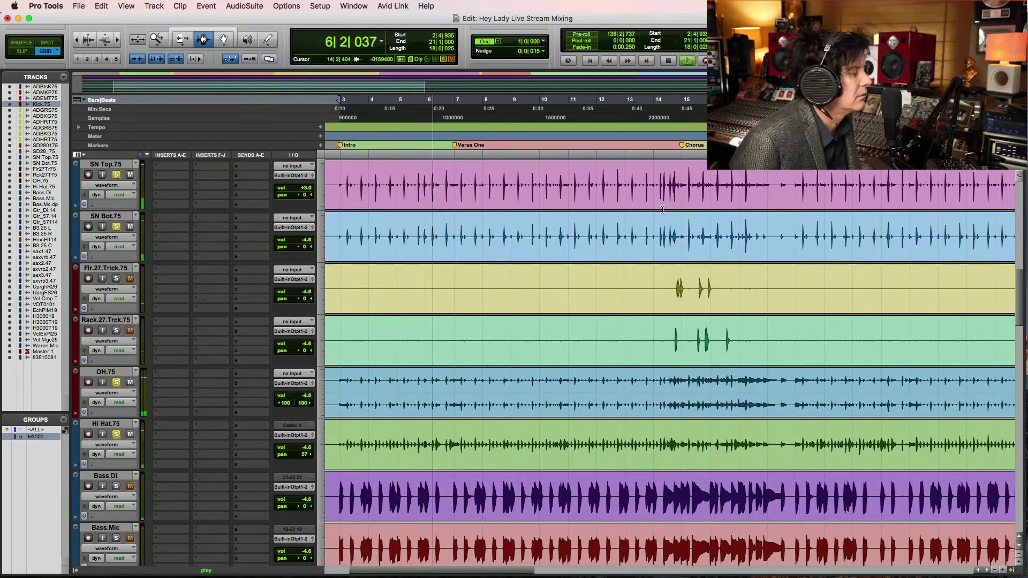
scroll(659, 210, down, 2)
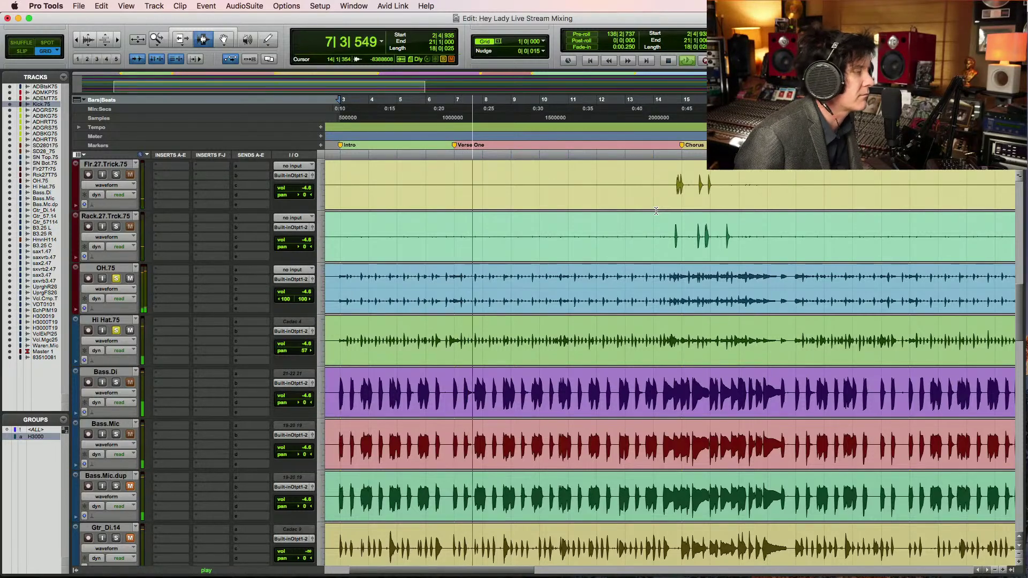
key(space)
Place the cursor at 14|1|000 on Flr.27.Trick.75 and pan that floor tom 65 to the left
scroll(696, 225, up, 5)
scroll(802, 246, down, 2)
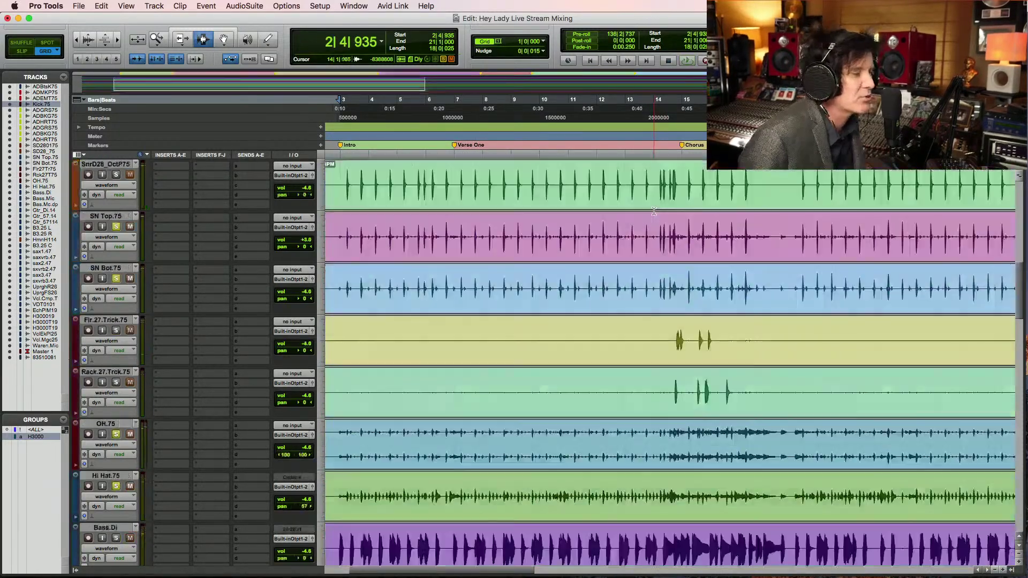
click(674, 333)
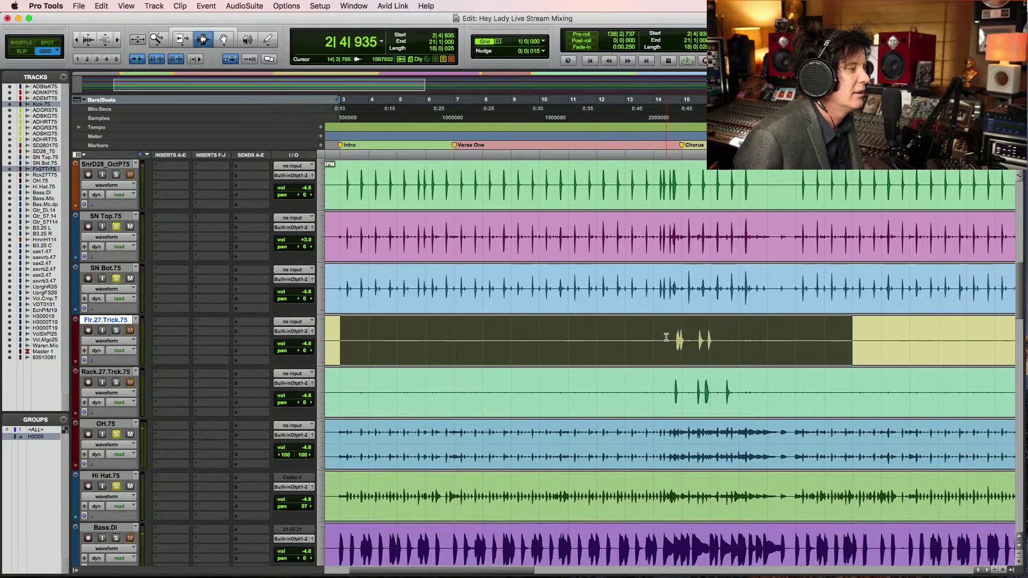
click(301, 352)
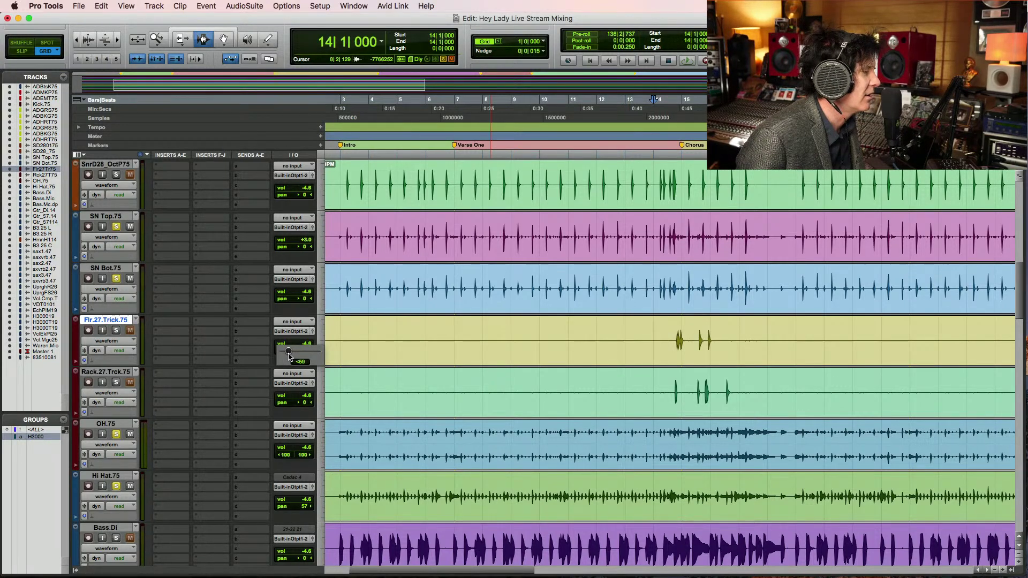
drag(288, 353, 287, 354)
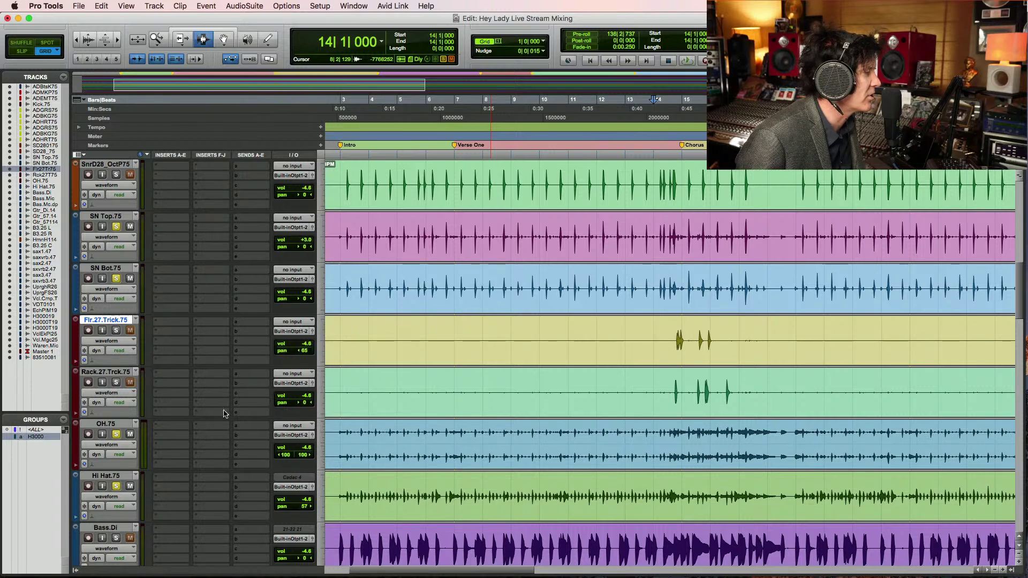
Pan Rack.27.Trck.75 22 to the right, then solo both tom tracks and play the drums from bar 14
drag(294, 406, 303, 405)
click(117, 330)
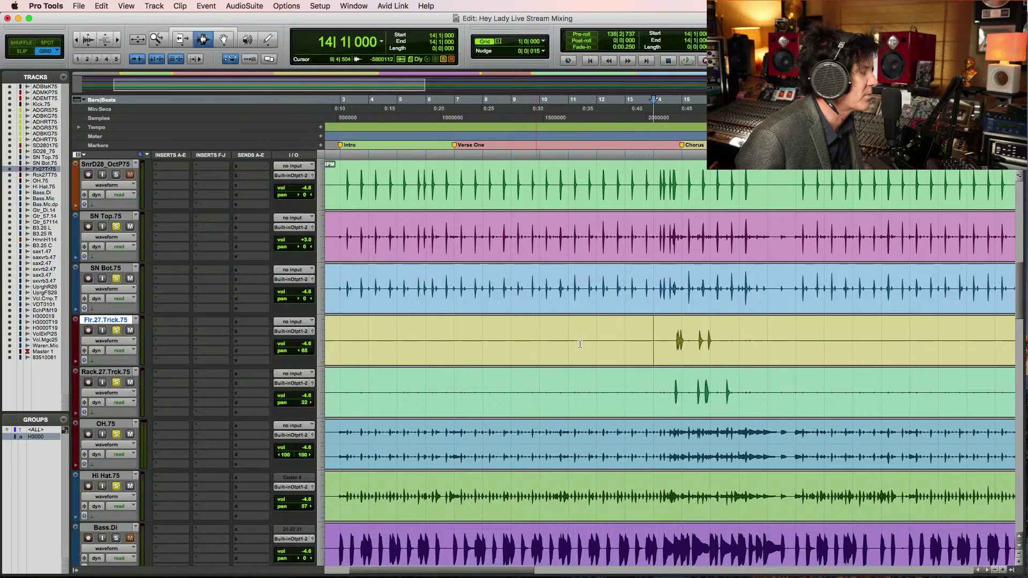
key(space)
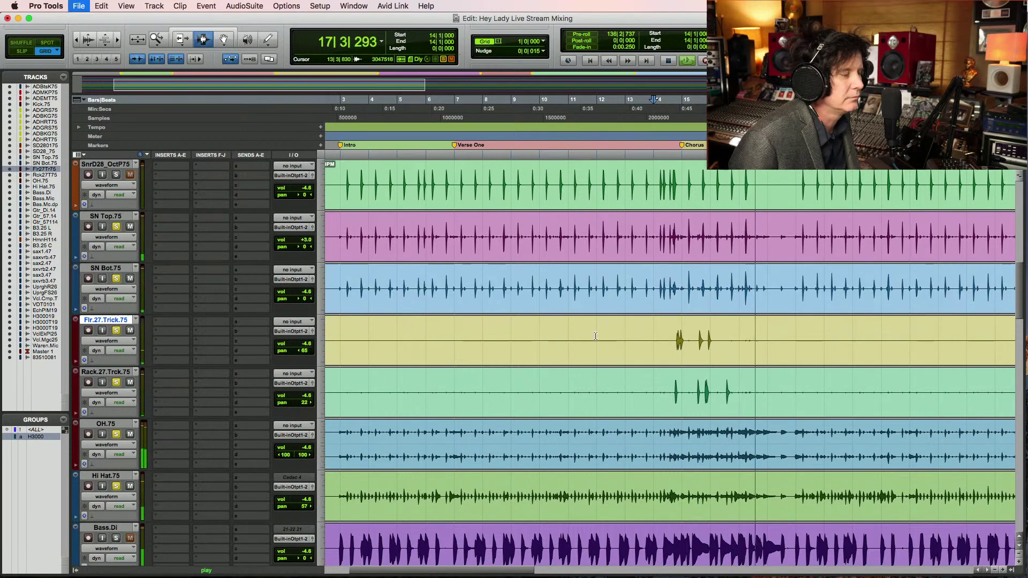
key(space)
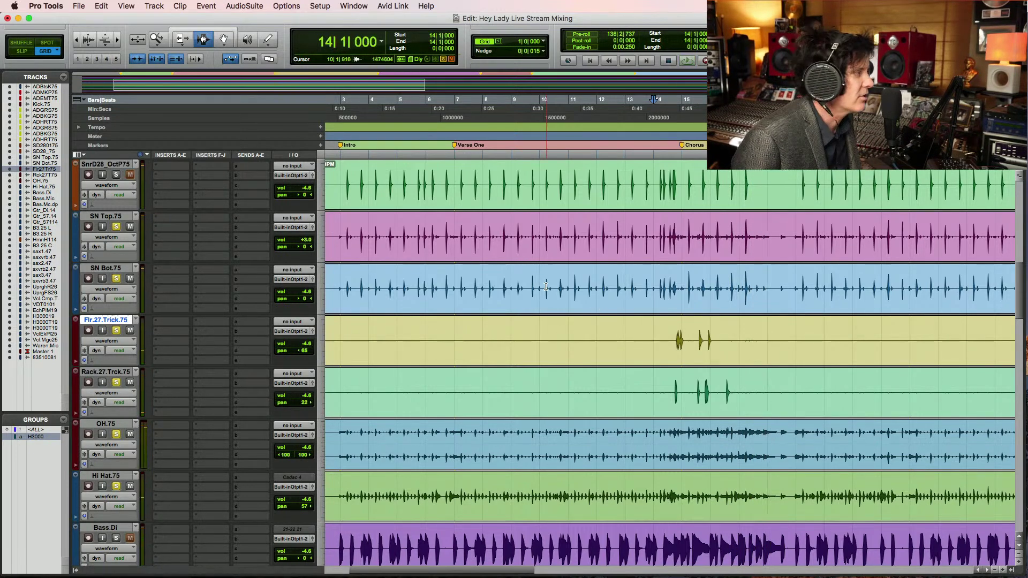
Return to the first kick sample track, ADBtstrpsKc75, and solo it along with the live drums
scroll(544, 286, up, 4)
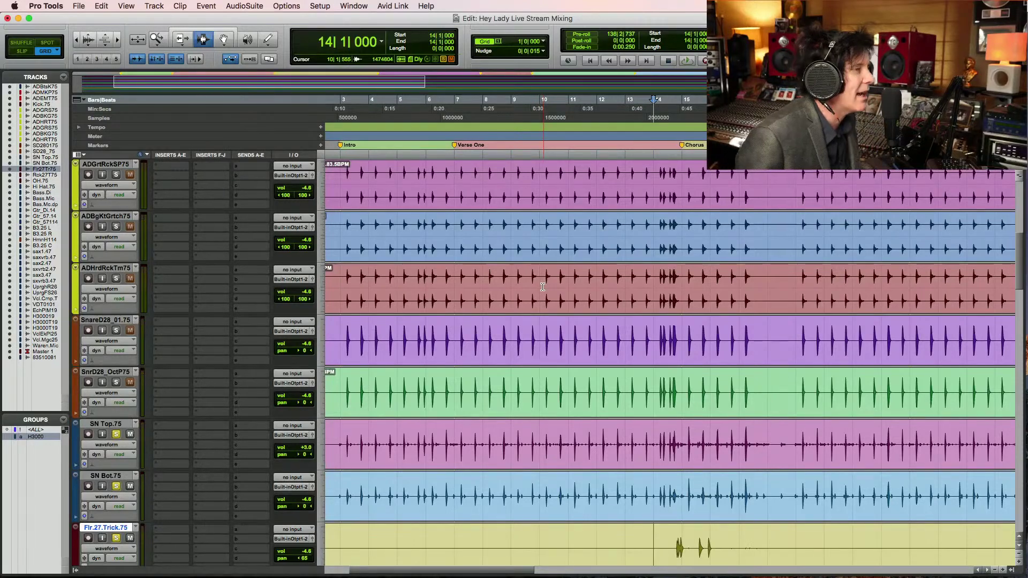
scroll(543, 286, up, 3)
scroll(540, 289, up, 4)
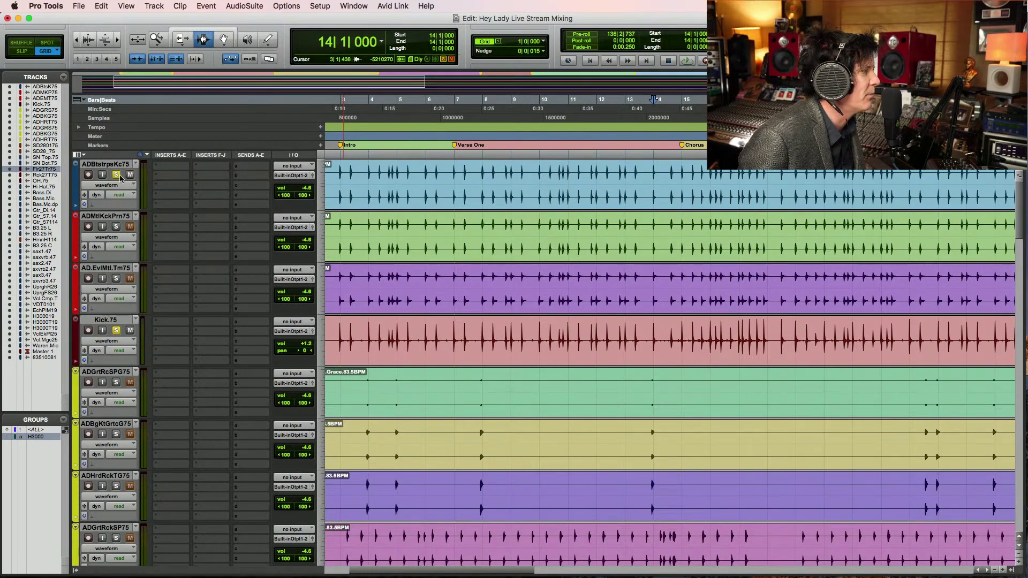
Place the cursor at 2|4|026, just before the Intro, and play the soloed ADBtstrpsKc75 sample with the live kick
key(super+bracketleft)
click(377, 188)
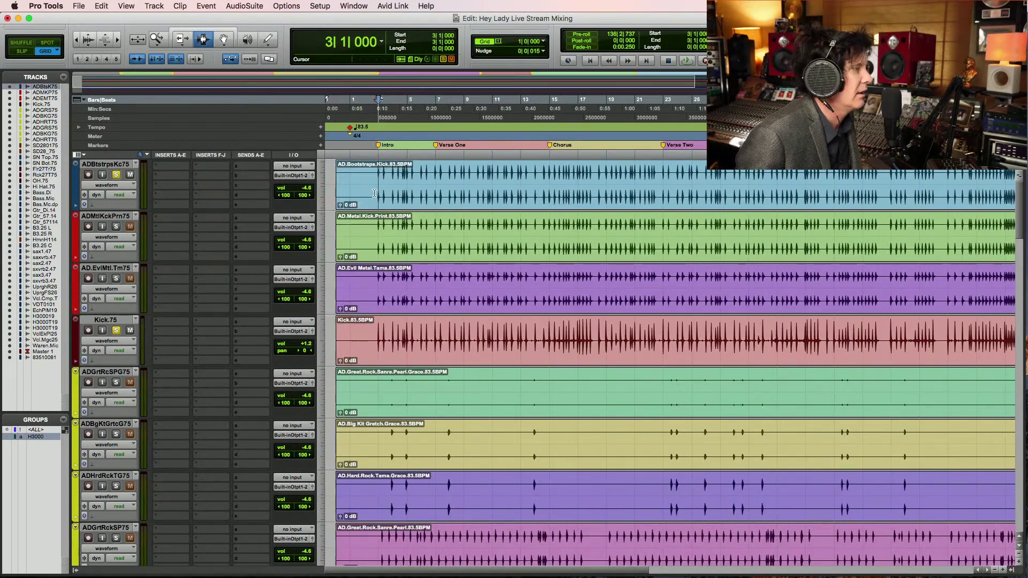
click(374, 186)
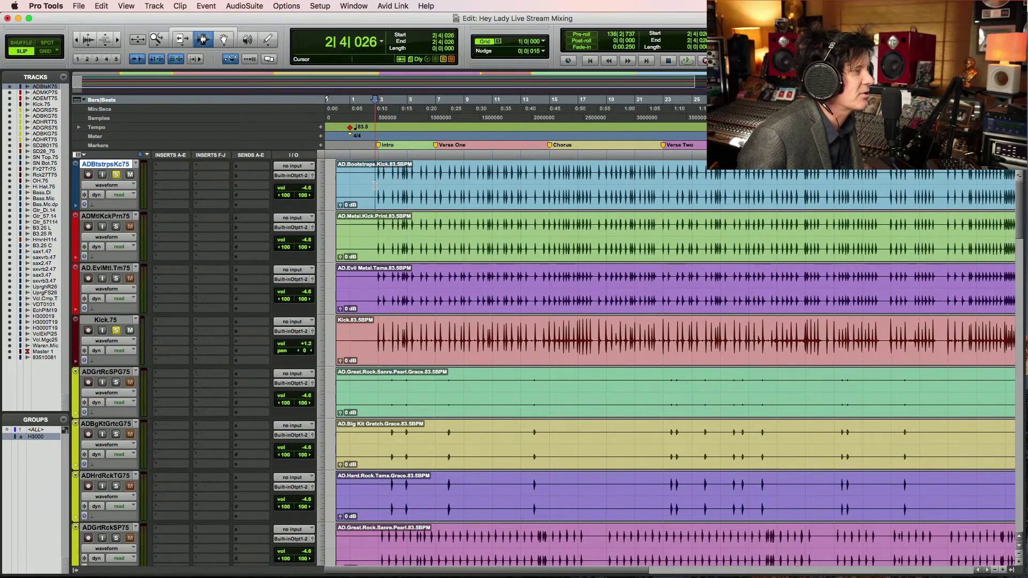
drag(368, 190, 425, 198)
key(space)
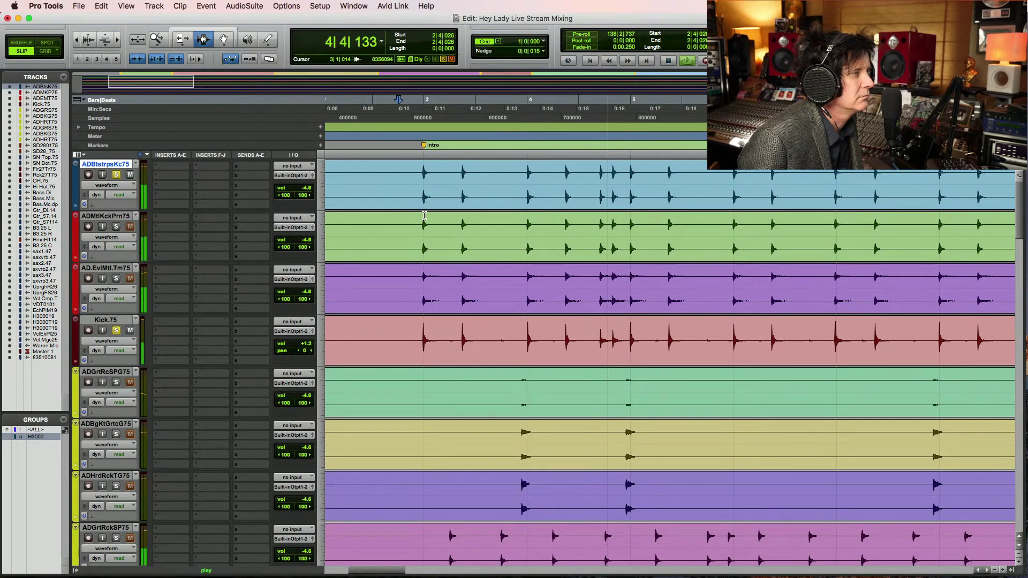
key(space)
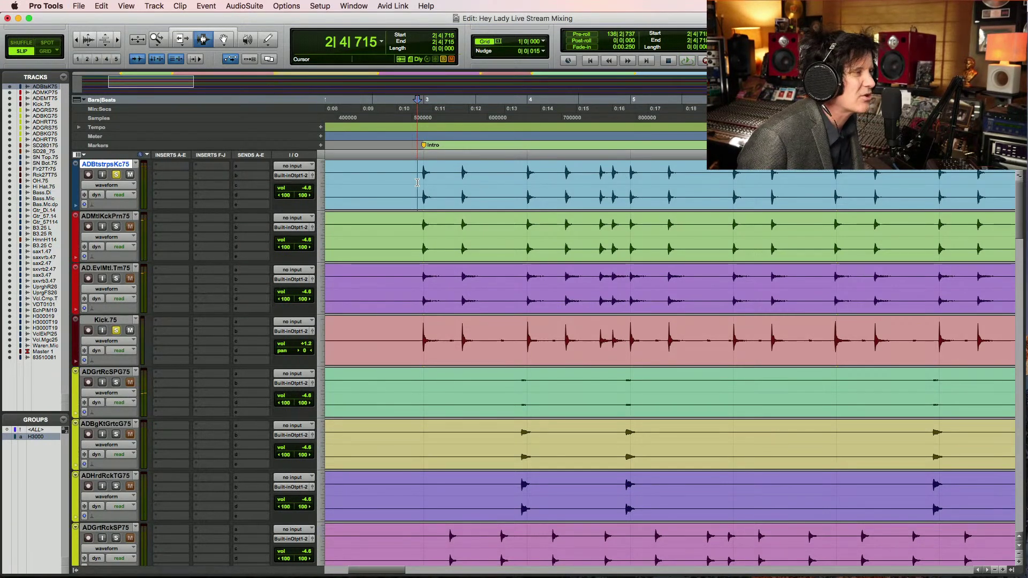
Move the ADBtstrpsKc75 track below Kick.75 and place the cursor at 2|4|910, just before the first kick hit, to compare their waveforms
drag(116, 165, 151, 357)
drag(399, 318, 601, 312)
click(471, 292)
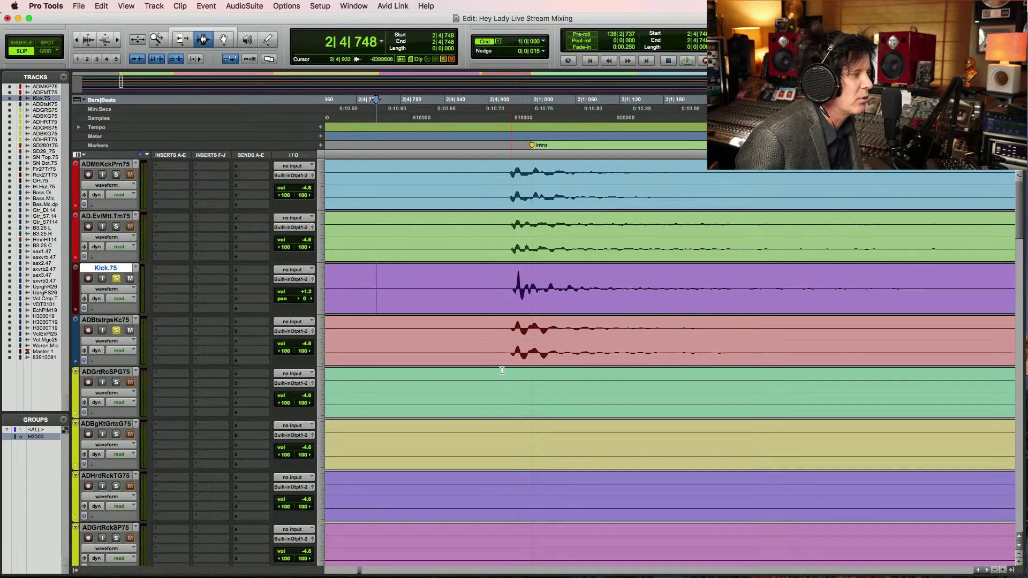
click(494, 290)
Play the live kick and ADBtstrpsKc75 together from 2|4|910 and save the session
key(space)
key(super+s)
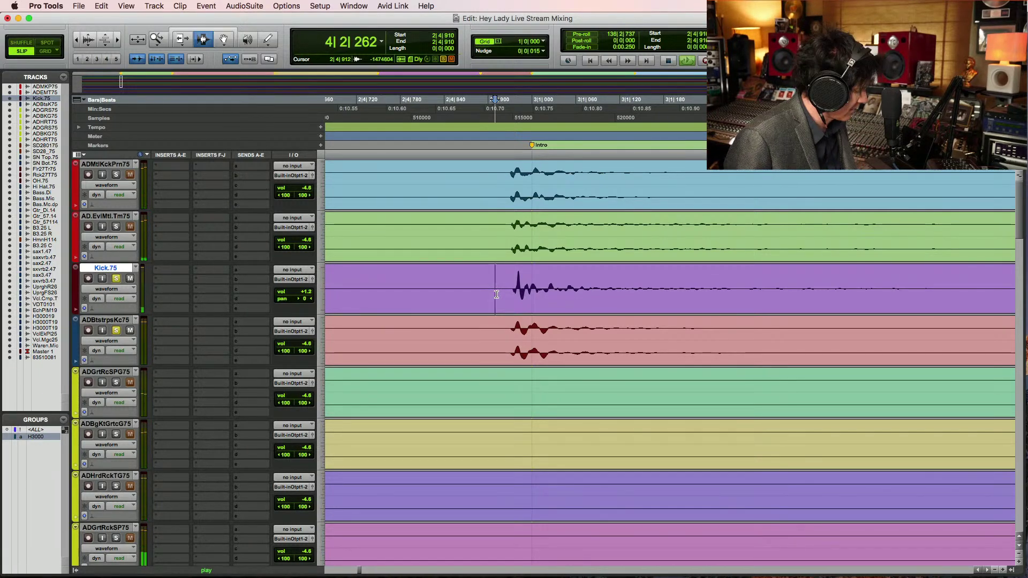
key(super+bracketleft)
key(super+bracketleft)
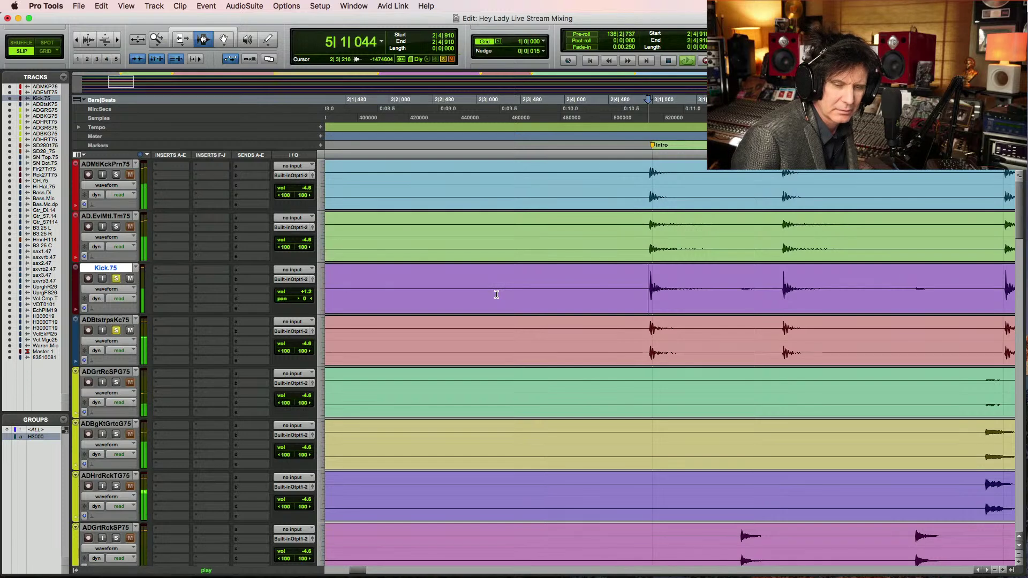
key(space)
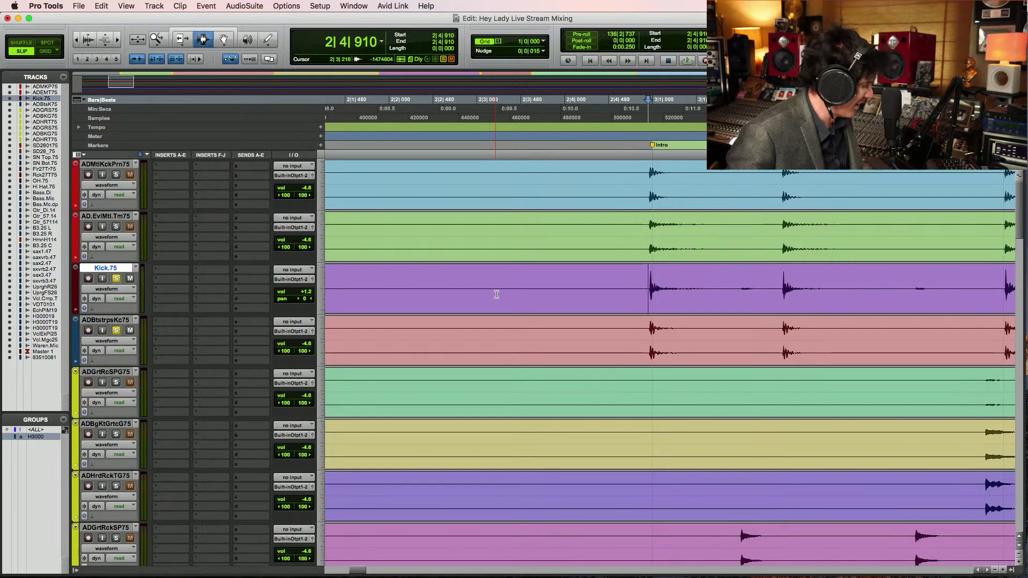
Place the cursor at 2|4|842 on Kick.75, ahead of the first hit, and start playback of both kicks
click(637, 286)
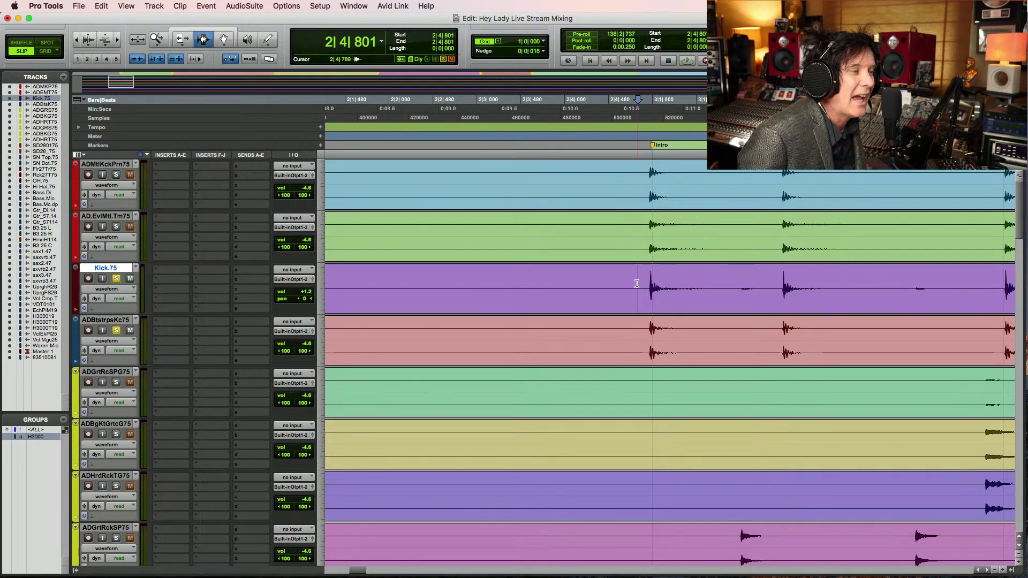
click(642, 286)
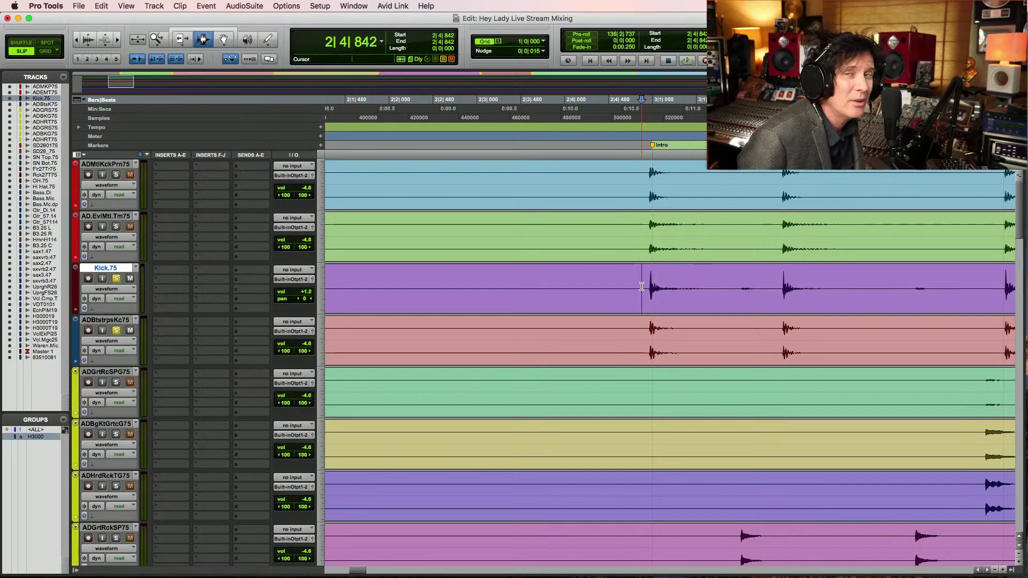
key(space)
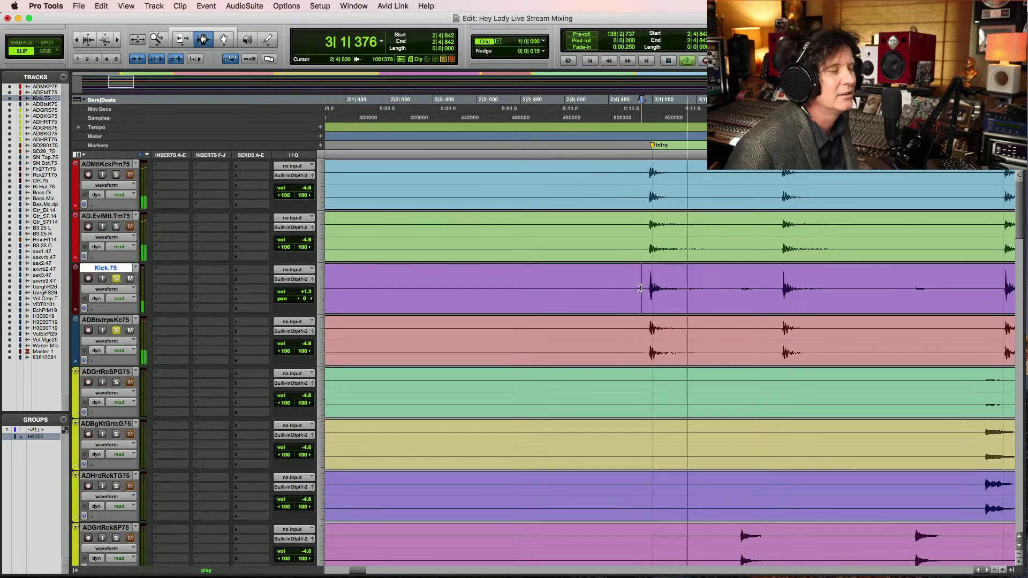
key(ctrl+bracketleft)
key(ctrl+bracketleft)
key(ctrl+bracketleft)
key(ctrl+bracketleft)
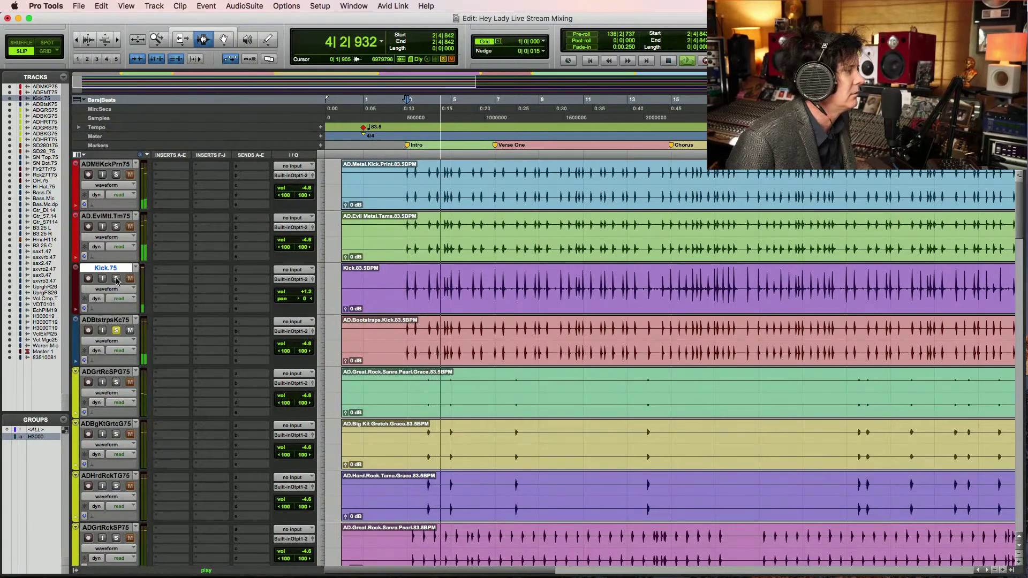
Toggle the solos of Kick.75 and ADBtstrpsKc75 during playback to compare the kicks separately and together, then stop
click(116, 279)
click(116, 278)
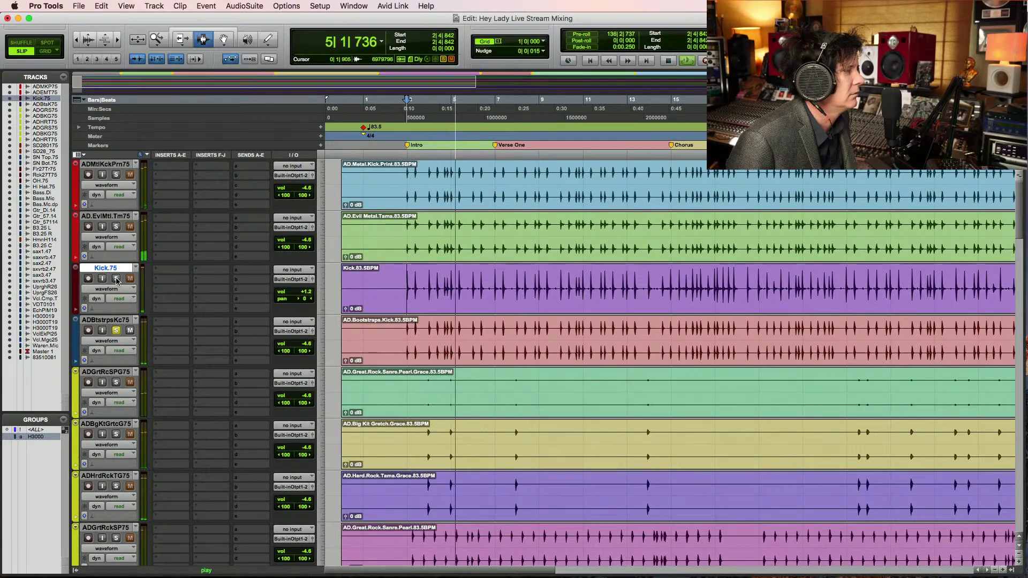
click(116, 278)
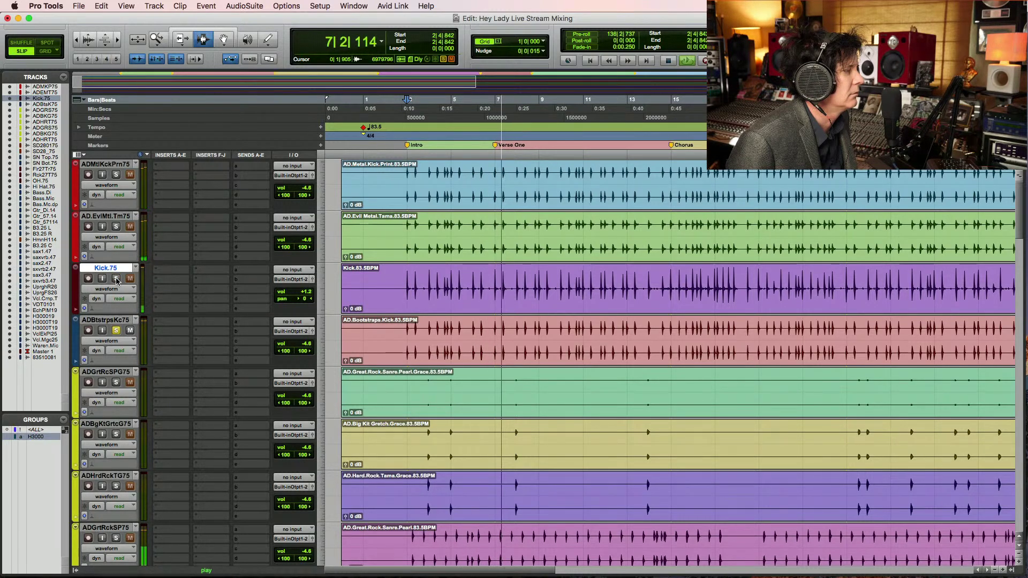
click(116, 279)
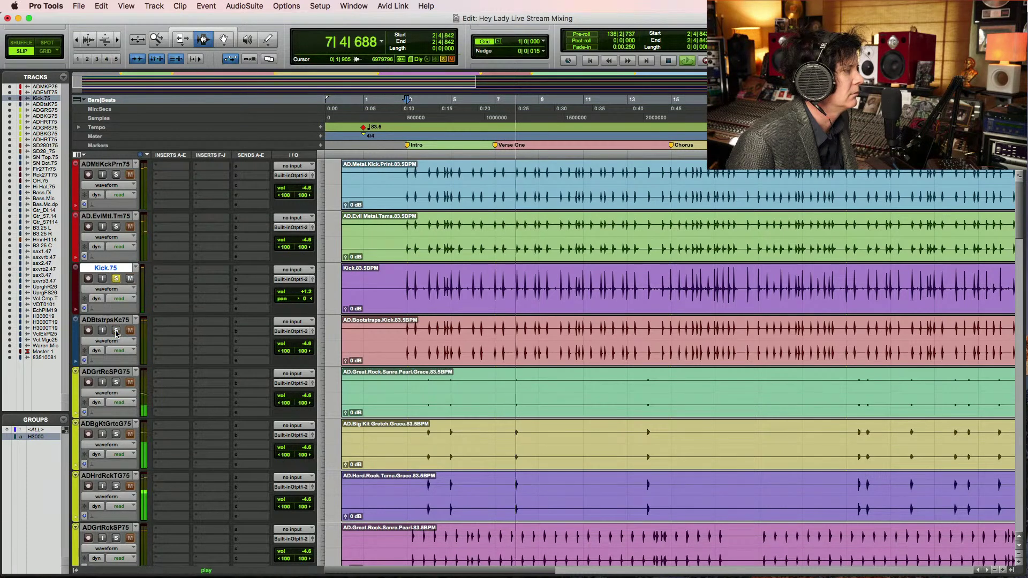
key(space)
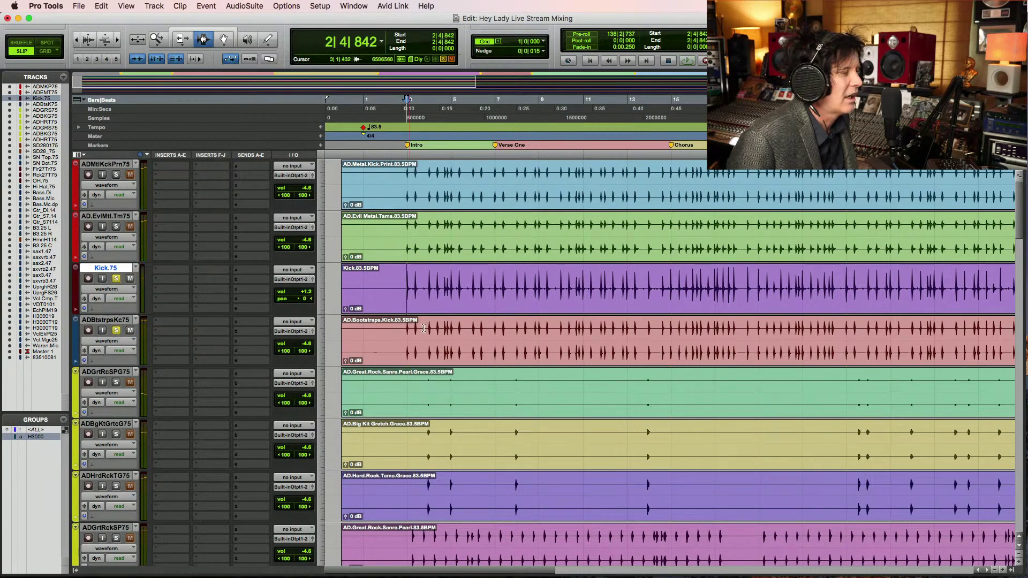
Solo AD.EvlMtl.Tm75 alongside the two kick tracks and play them from just before the Intro
key(super+bracketright)
key(super+bracketright)
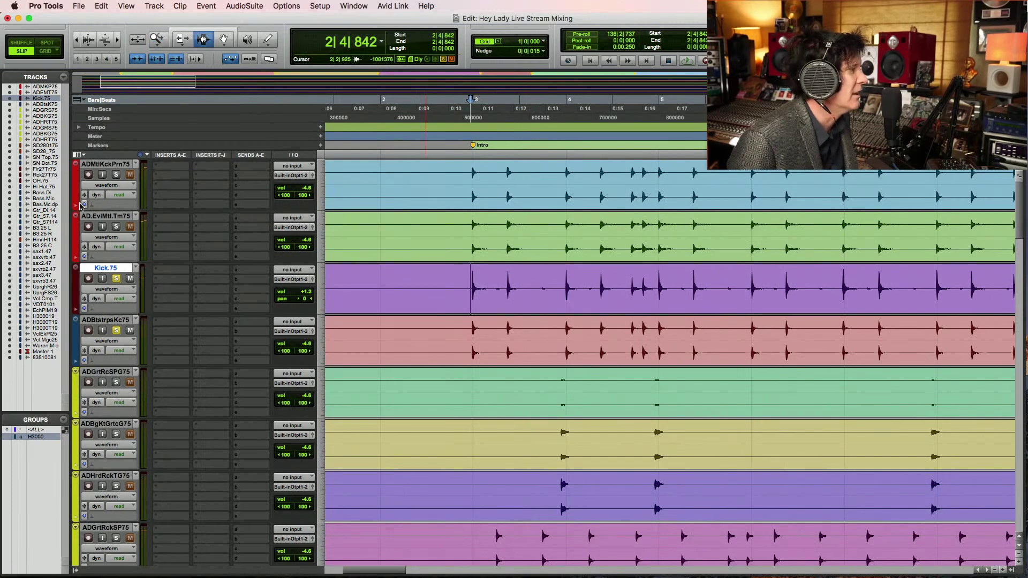
click(116, 227)
key(space)
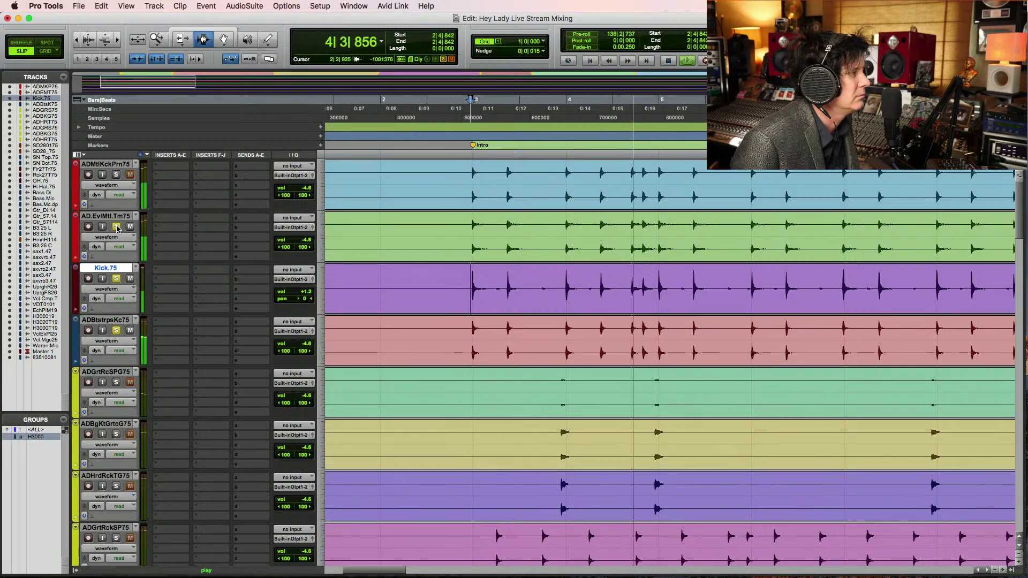
key(space)
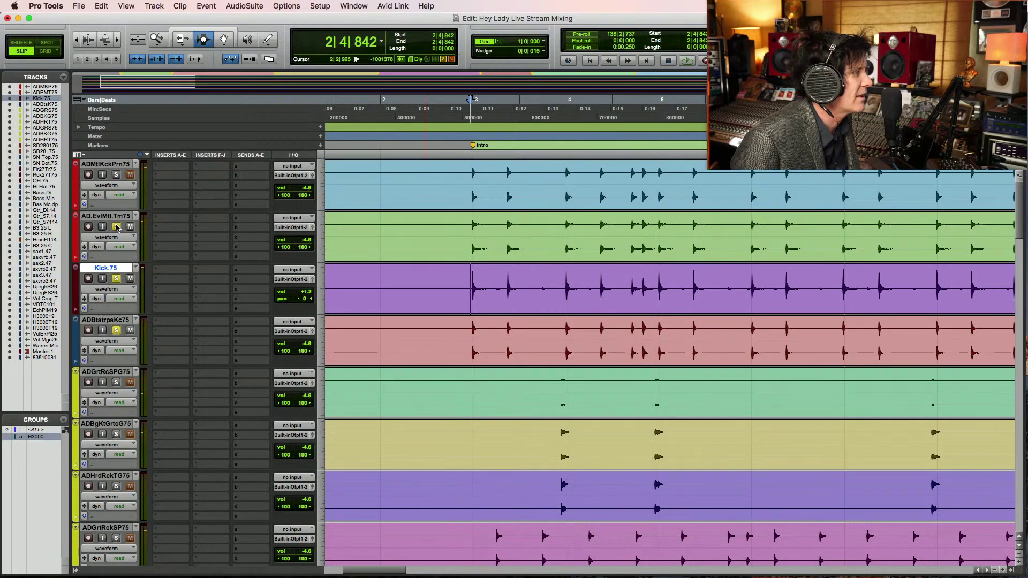
Check the full name of ADMtlKckPrn75, solo it in place of AD.EvlMtl.Tm75, and play it with the other kicks
double_click(119, 165)
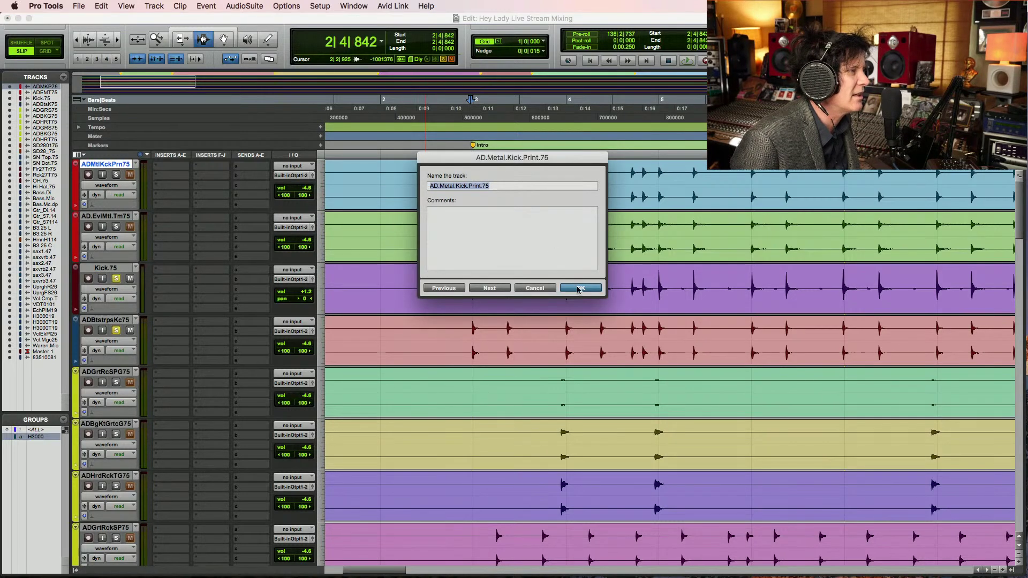
click(591, 288)
click(116, 175)
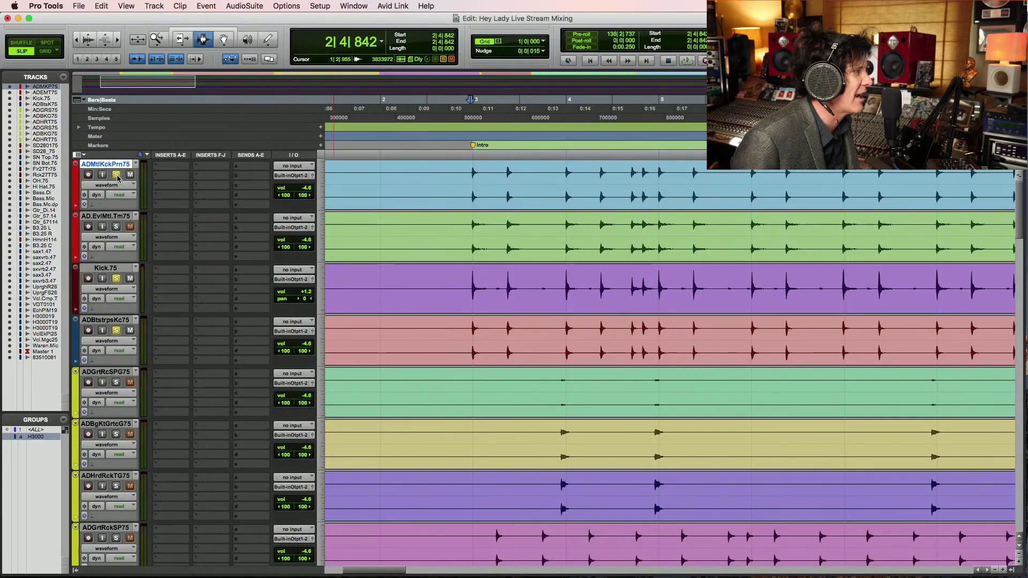
key(space)
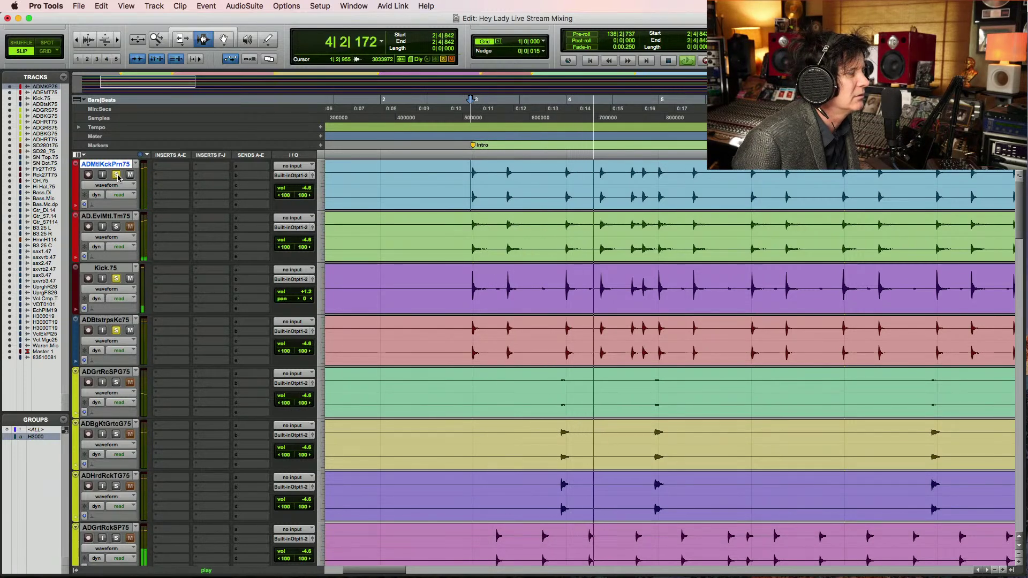
key(space)
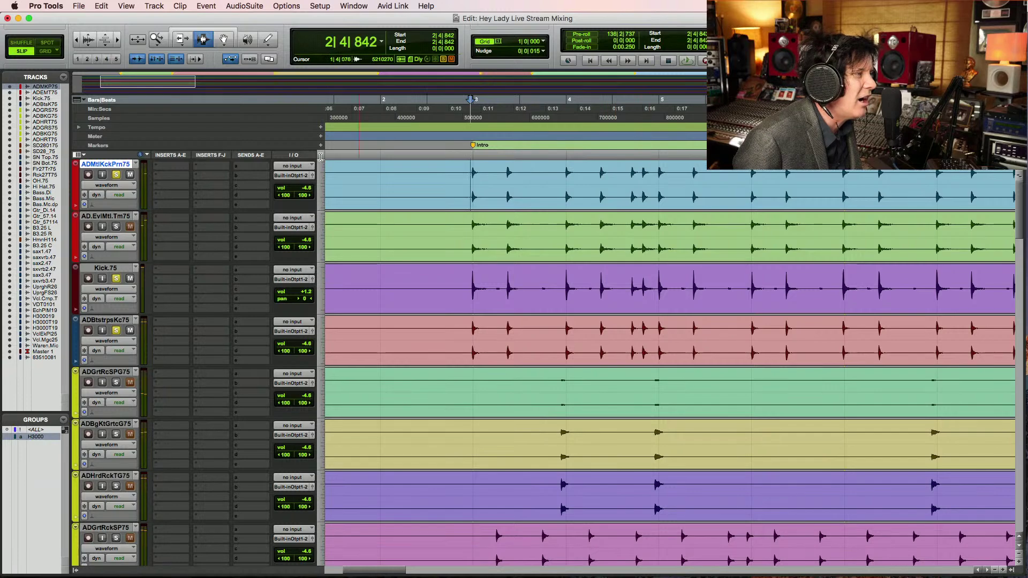
Insert the stereo REQ 2 equalizer as a multichannel plug-in in the first insert slot of ADMtlKckPrn75
click(165, 168)
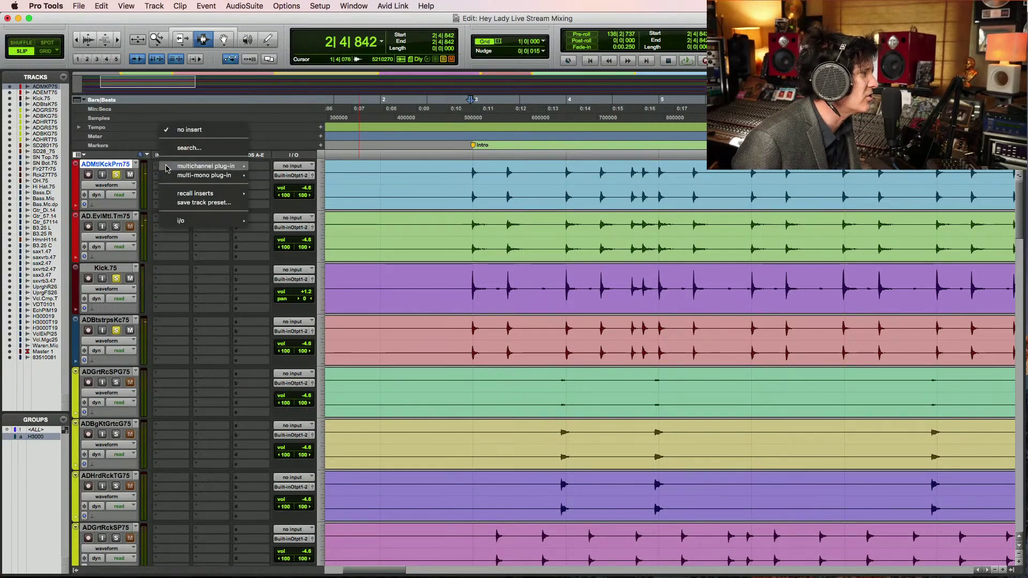
mouse_move(209, 166)
mouse_move(299, 11)
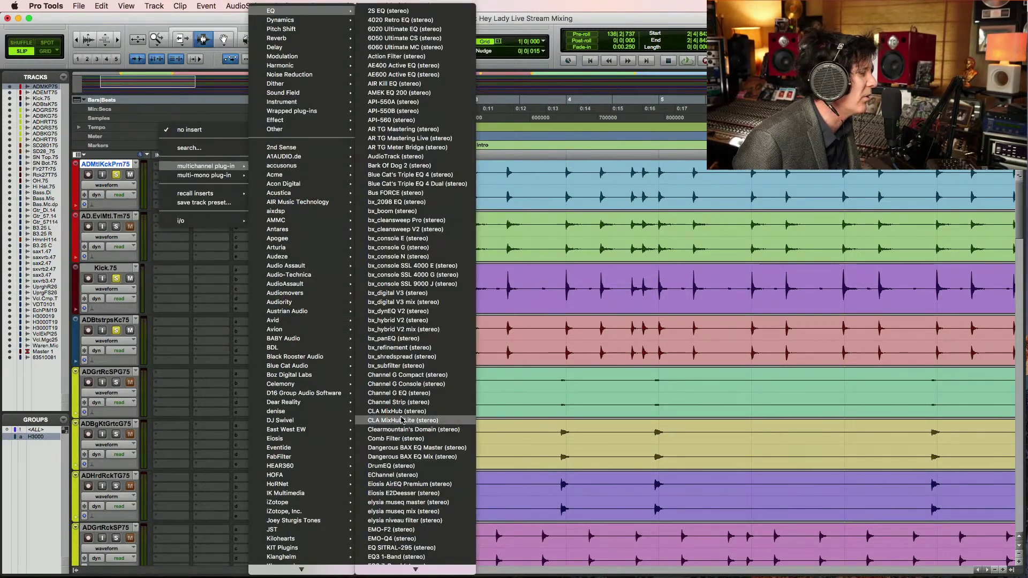
scroll(399, 418, down, 15)
scroll(399, 418, down, 10)
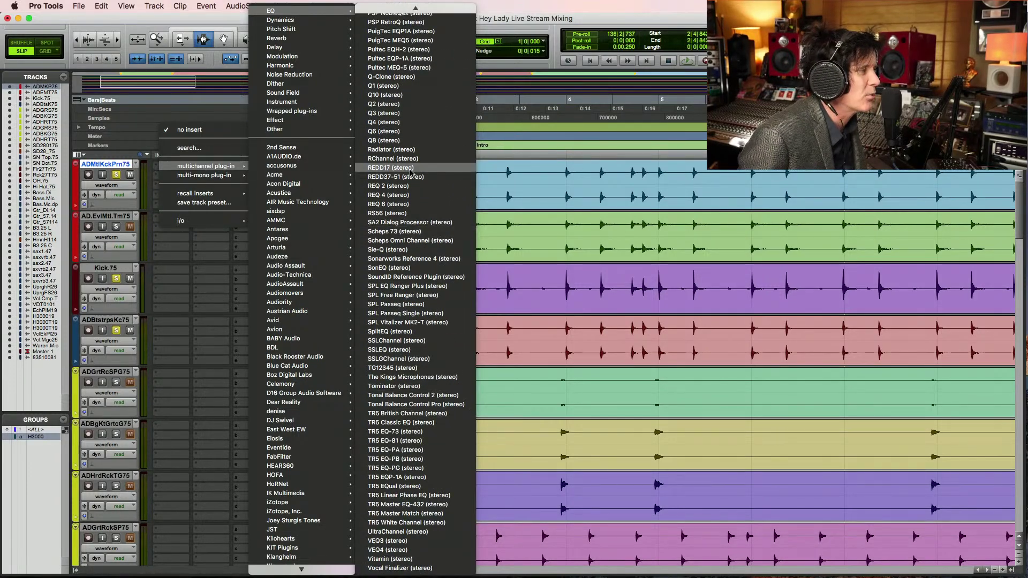
click(670, 155)
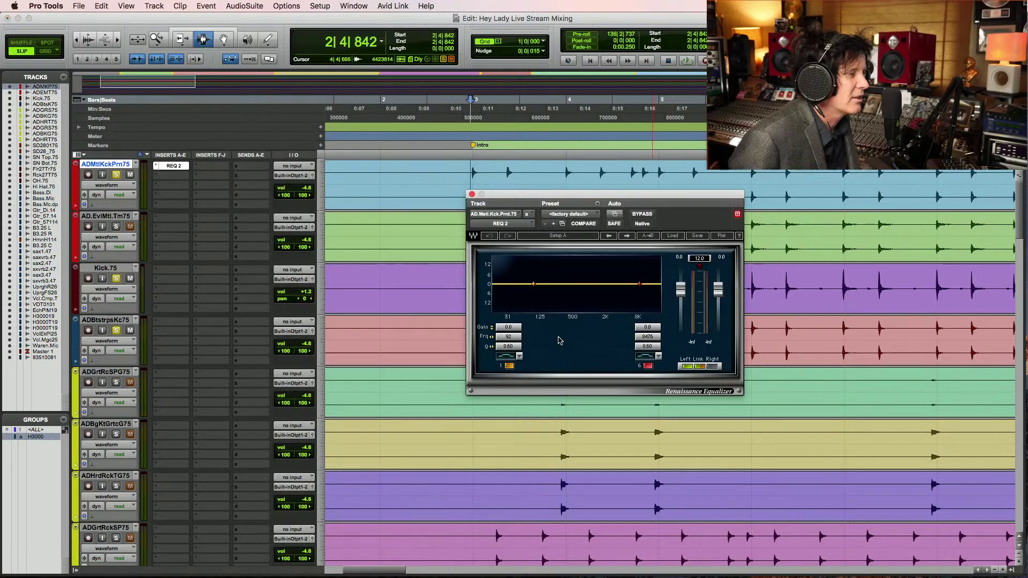
Set REQ 2's first band to a low-cut filter at about 1041 Hz and audition it with the soloed kicks
drag(517, 340, 516, 316)
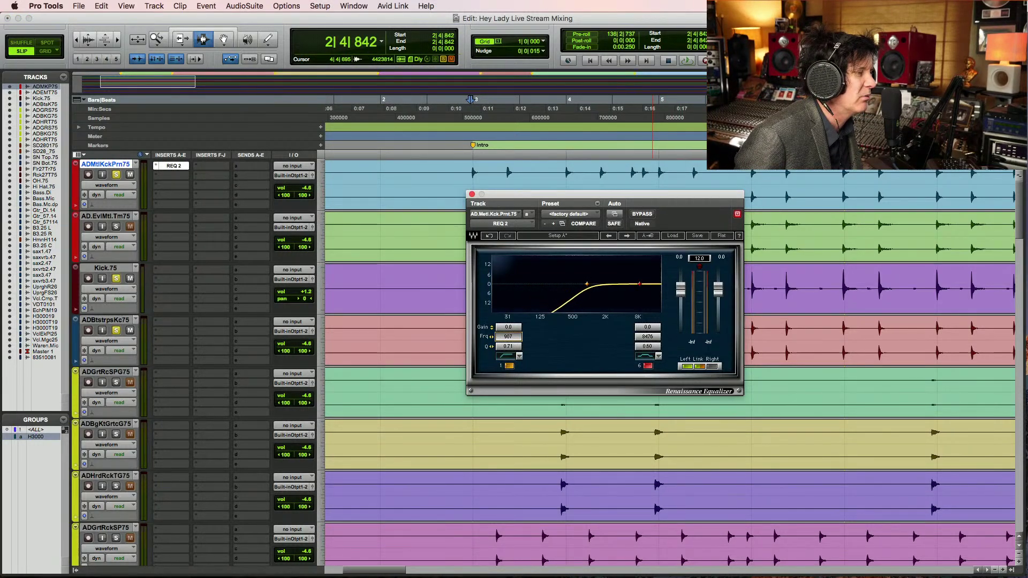
key(space)
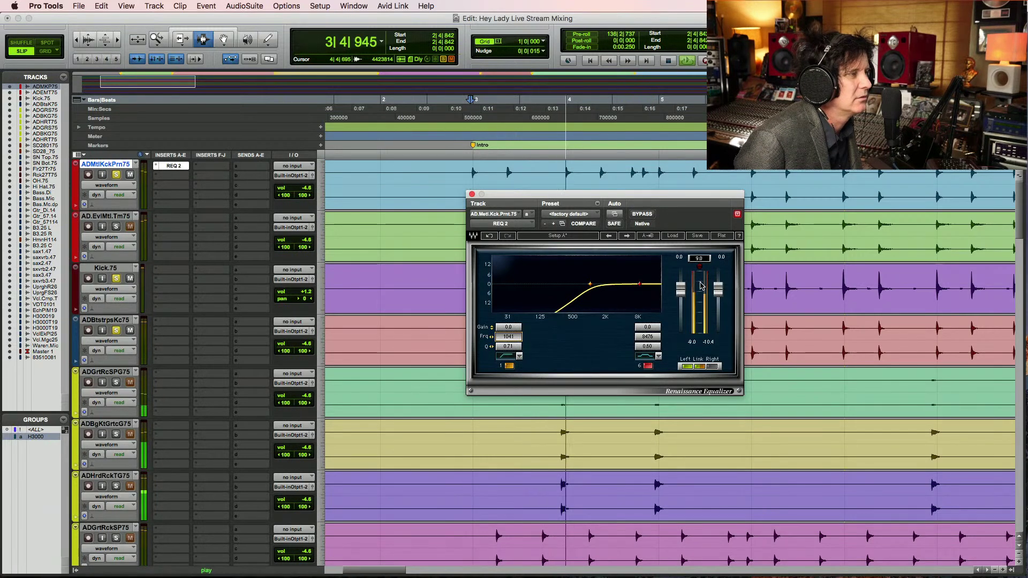
key(space)
key(space)
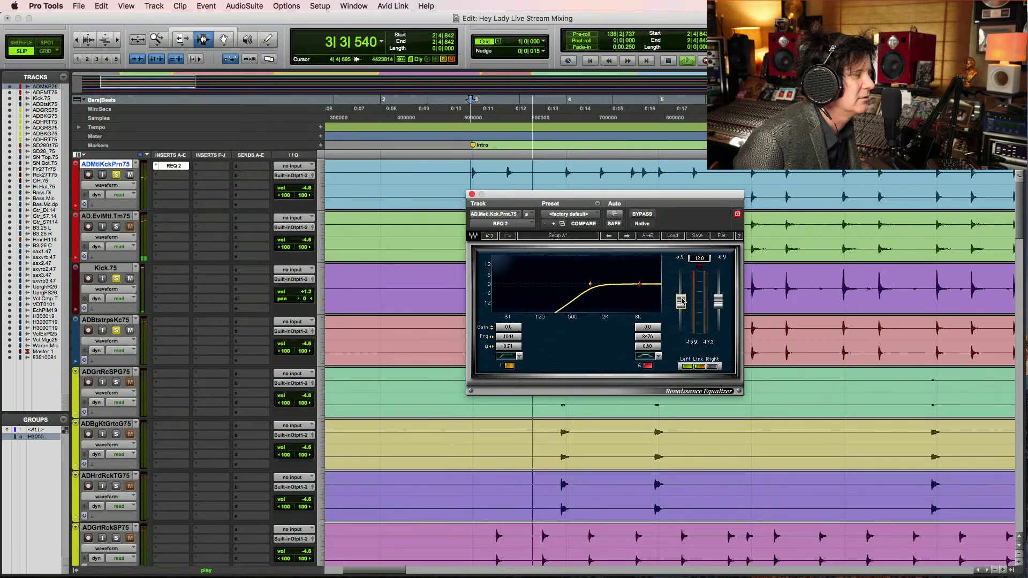
Lower REQ 2's output by about 7 dB and toggle the mute on ADMtlKckPrn75 during playback to judge its contribution
drag(681, 301, 682, 304)
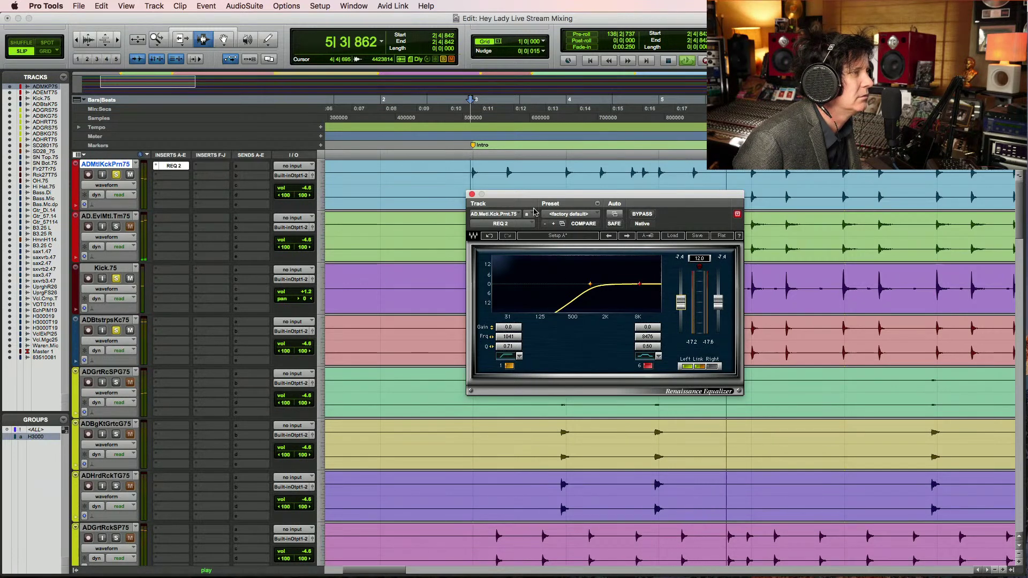
click(130, 175)
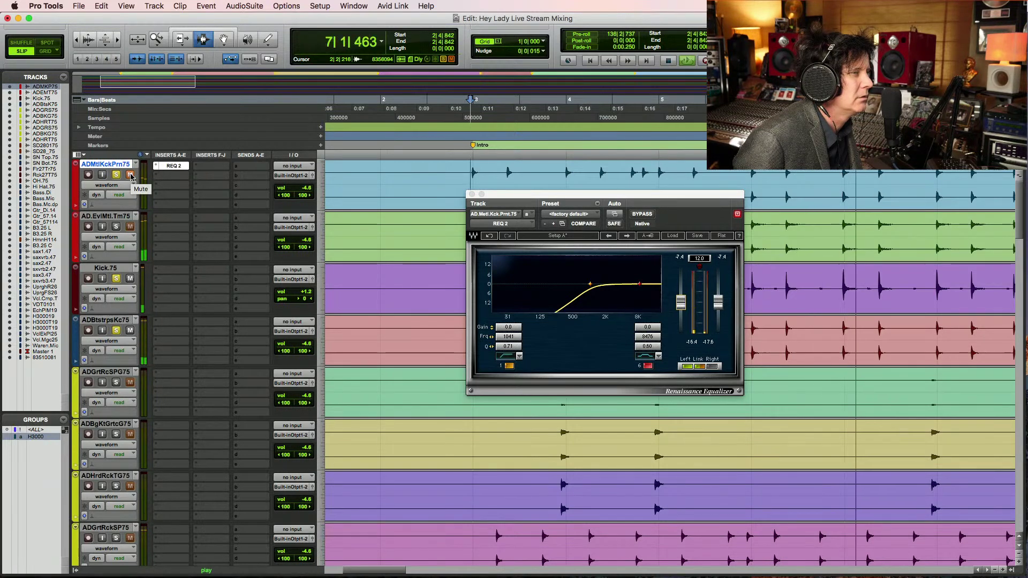
key(space)
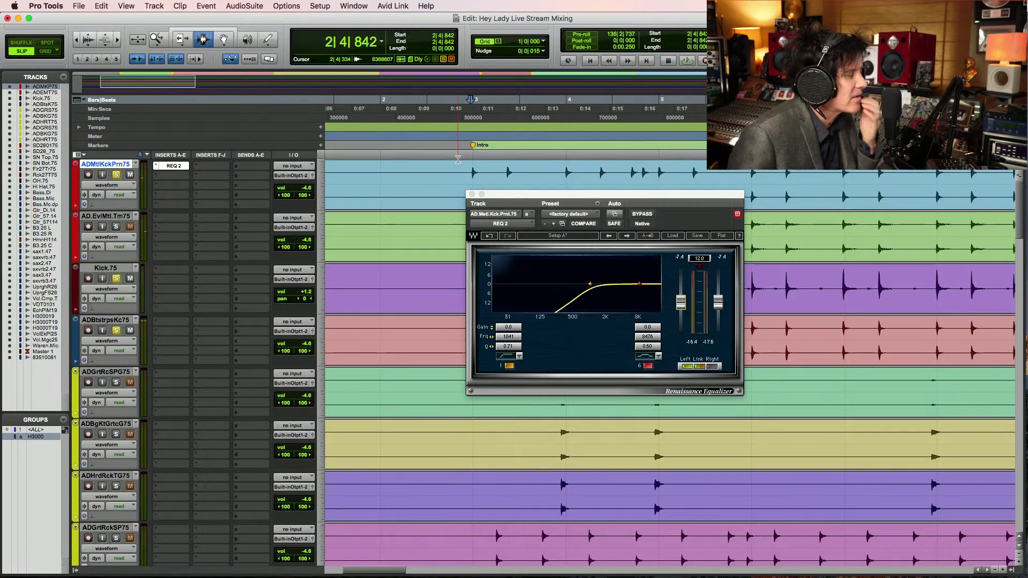
Move the ADMtlKckPrn75 track below ADBtstrpsKc75 and select the AD.EvlMtl.Tm75 track
drag(115, 166, 114, 343)
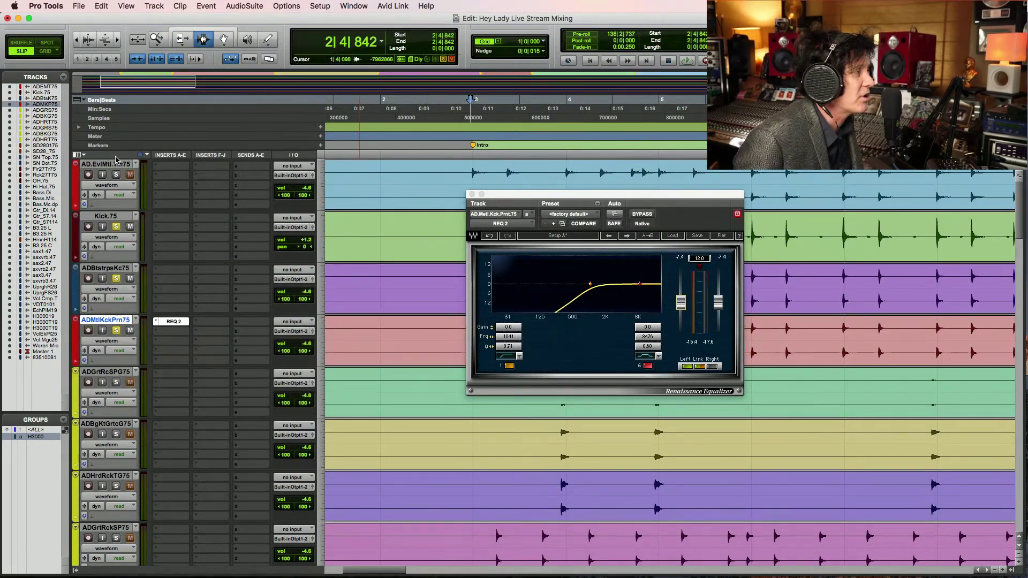
click(115, 164)
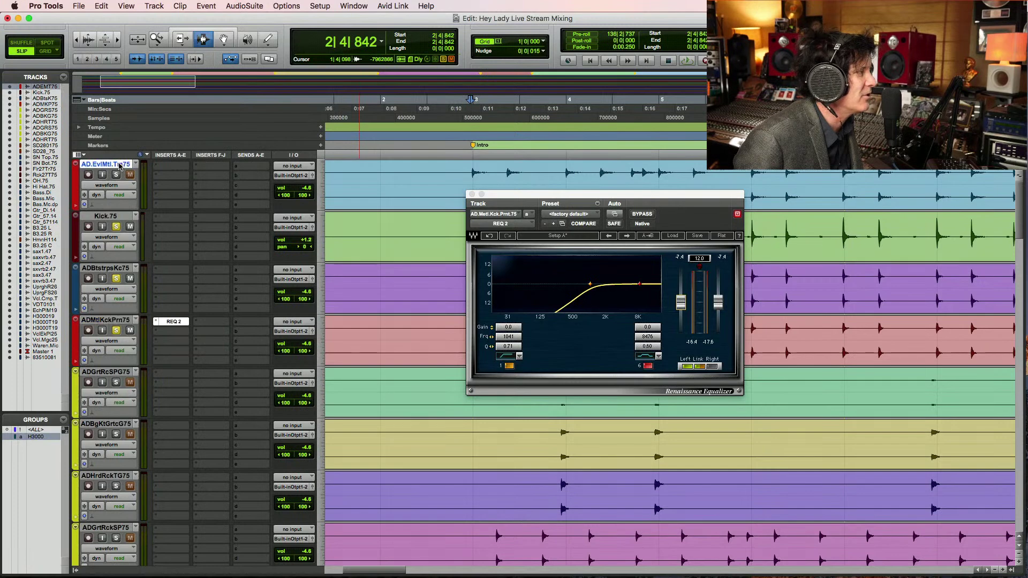
Close the REQ 2 window and audition ADMtlKckPrn75 on its own in solo
click(471, 194)
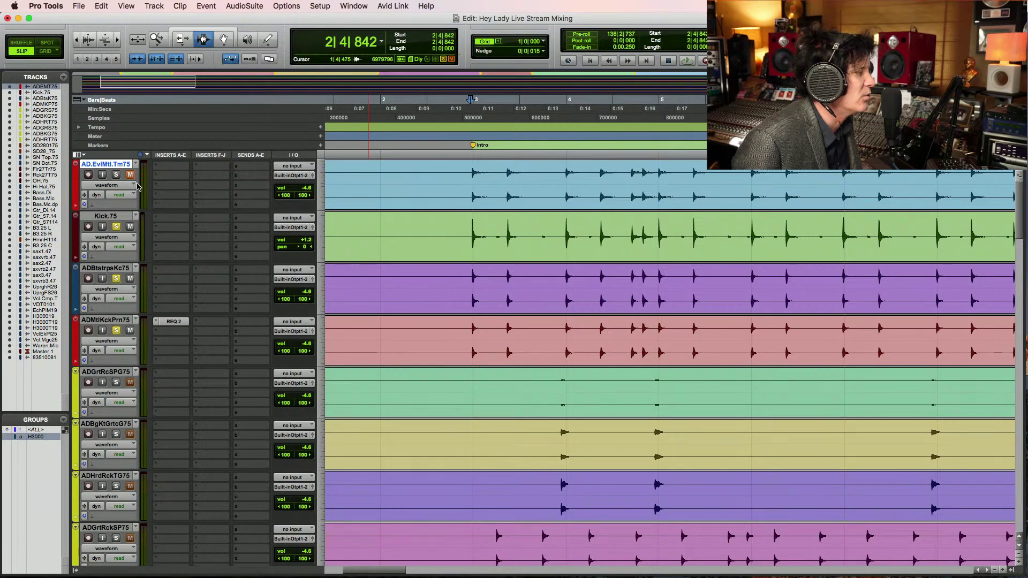
click(116, 330)
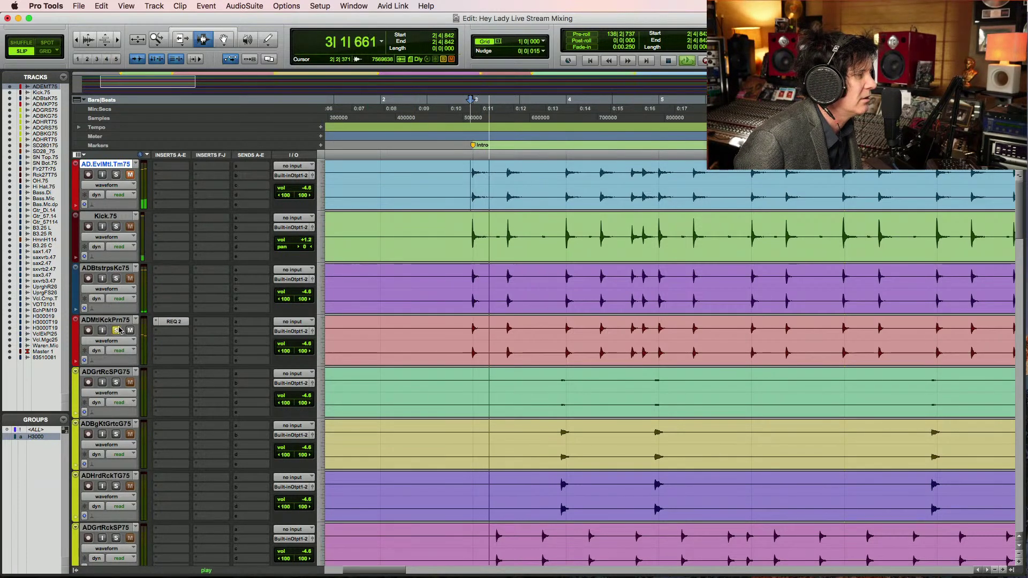
key(space)
key(space)
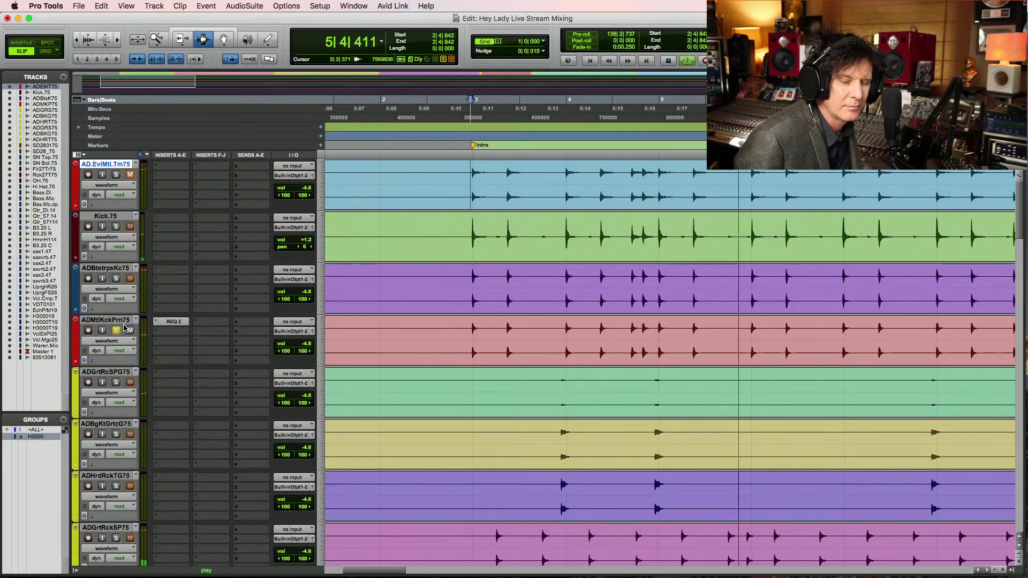
key(space)
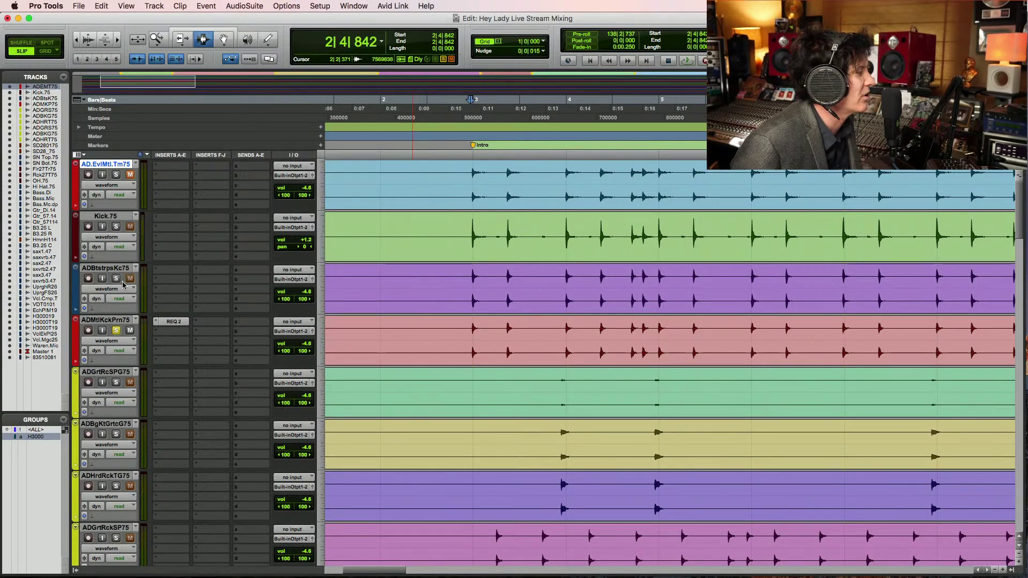
Solo ADBtstrpsKc75, take ADMtlKckPrn75 out of solo during playback, and audition the Bootstraps kick alone
click(116, 278)
key(space)
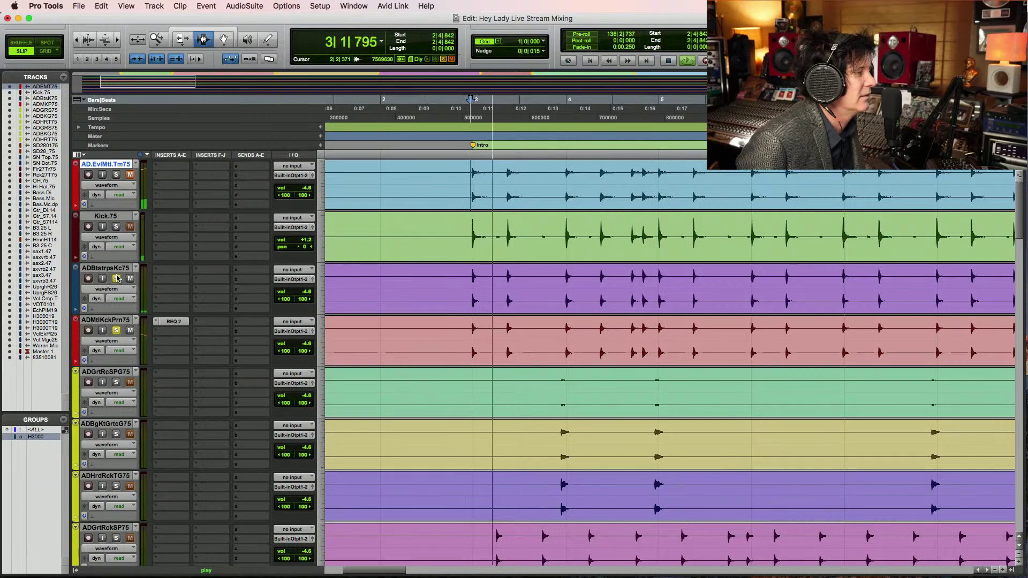
click(116, 330)
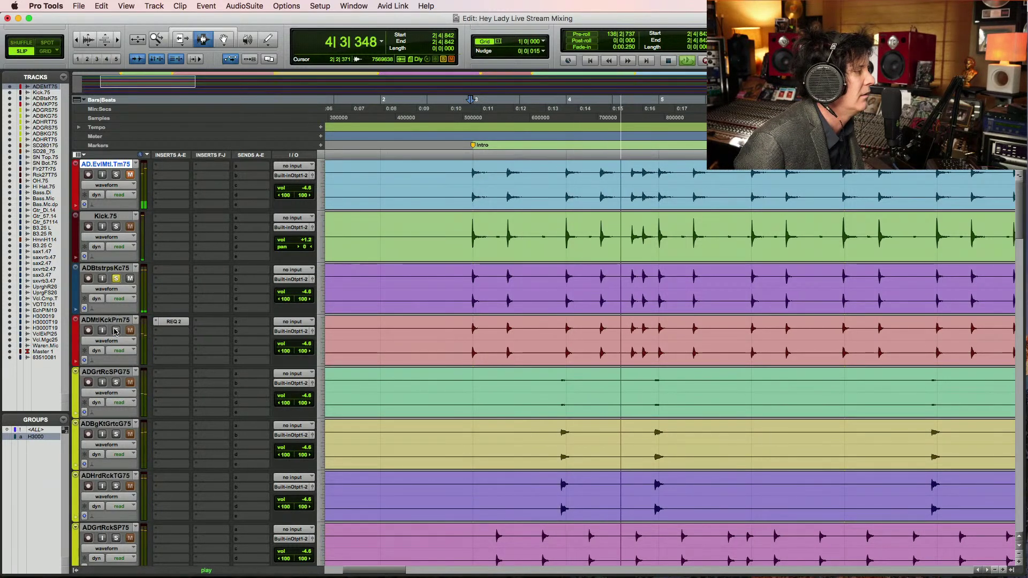
key(space)
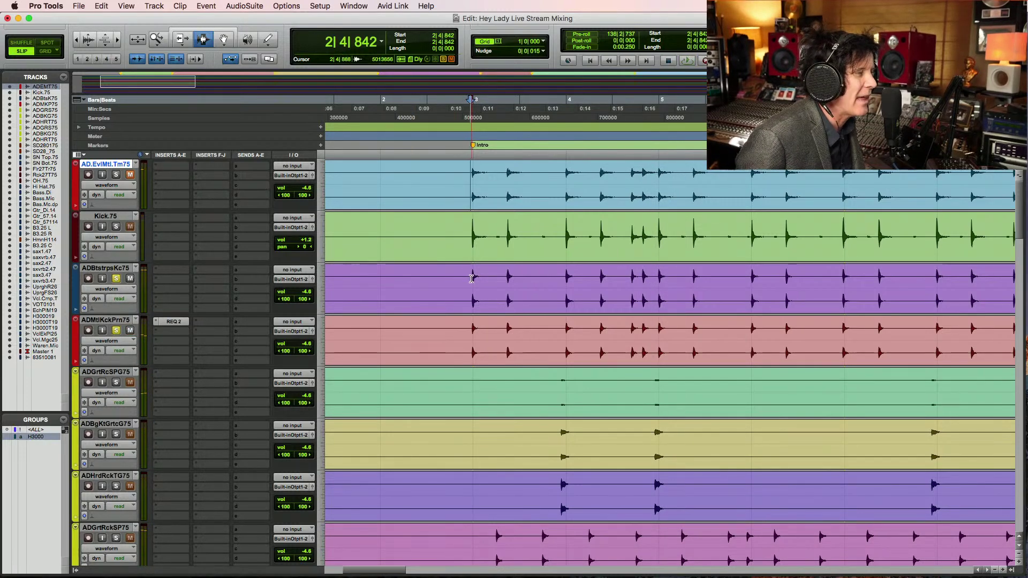
Set the playback start just before the first ADBtstrpsKc75 hit and audition ADMtlKckPrn75 in solo
click(472, 280)
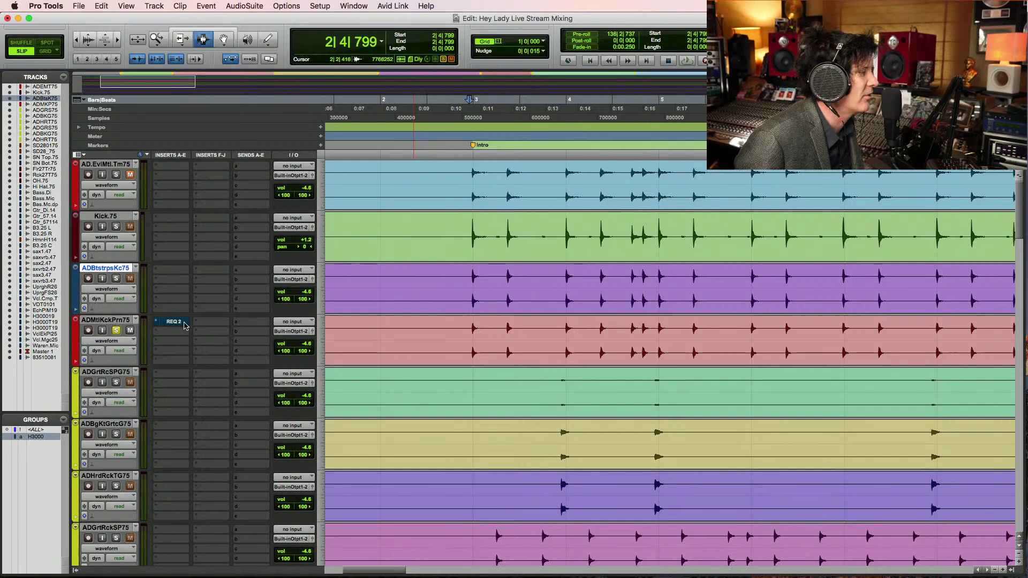
key(space)
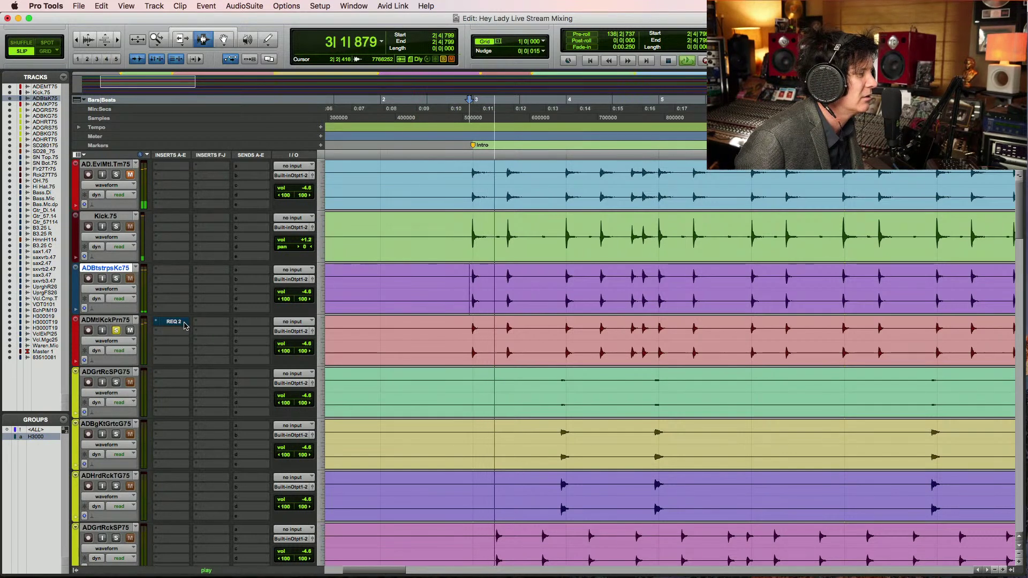
key(space)
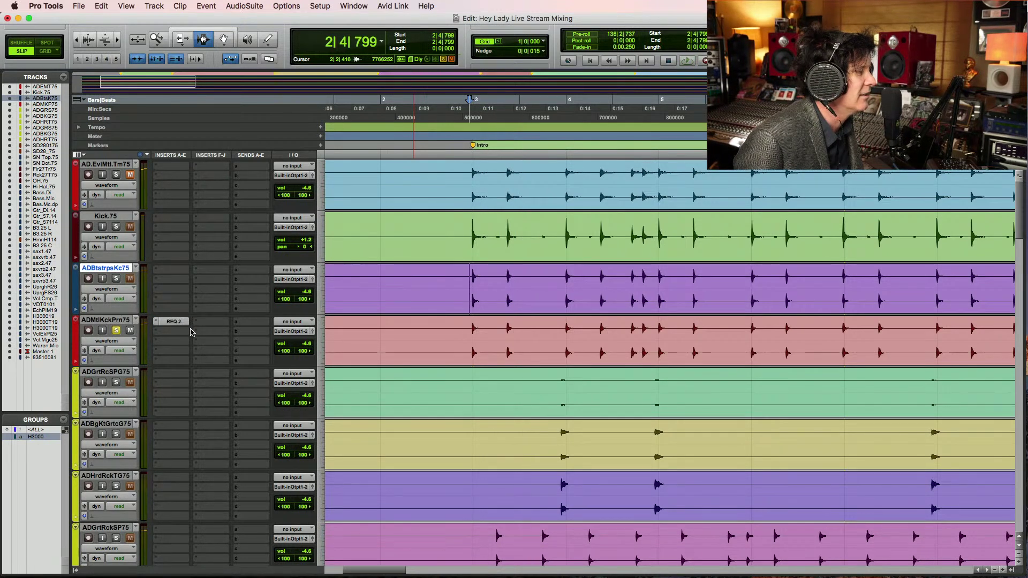
key(space)
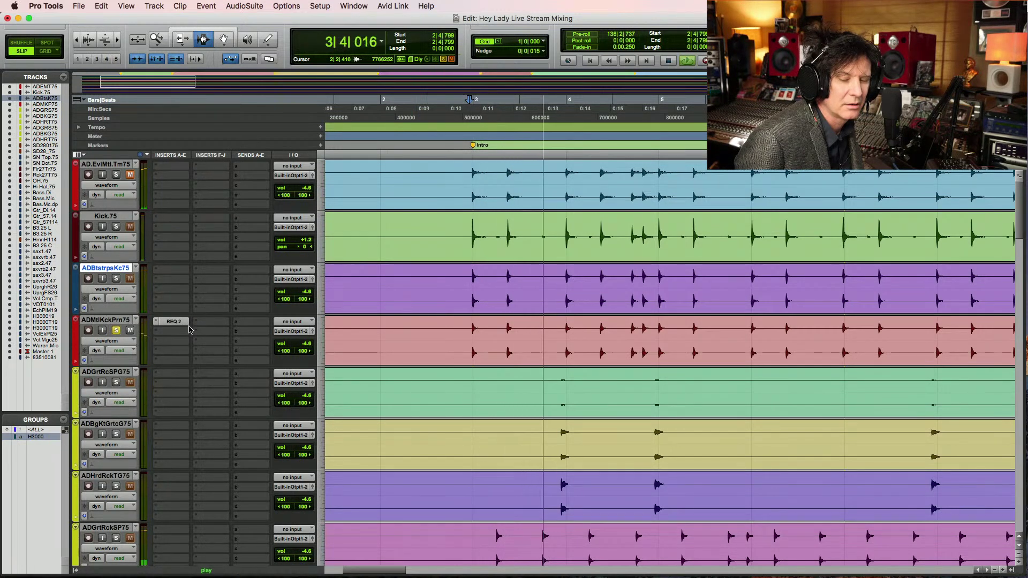
key(space)
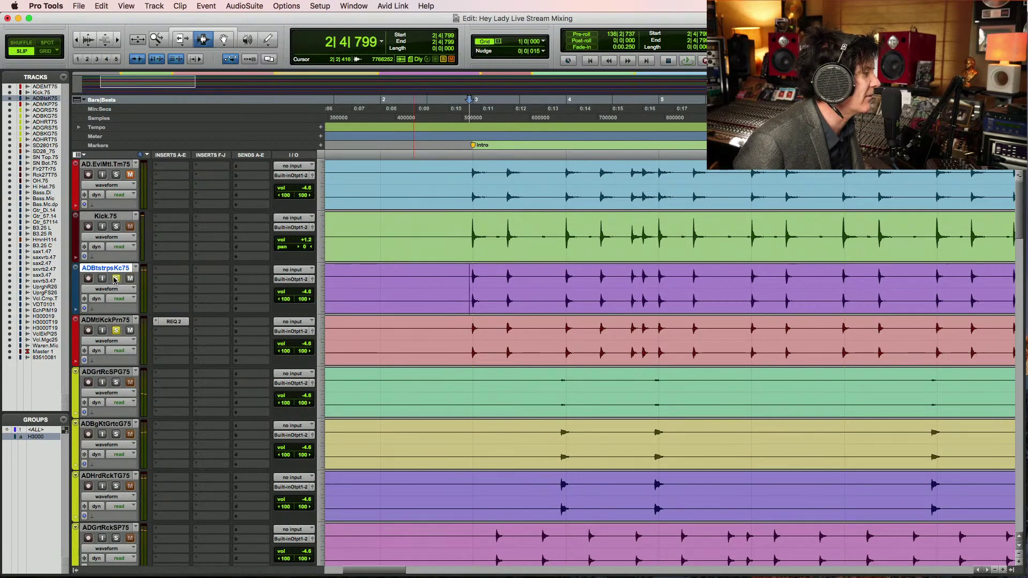
Compare ADBtstrpsKc75 and Kick.75 individually in solo, and play them together with ADMtlKckPrn75
key(space)
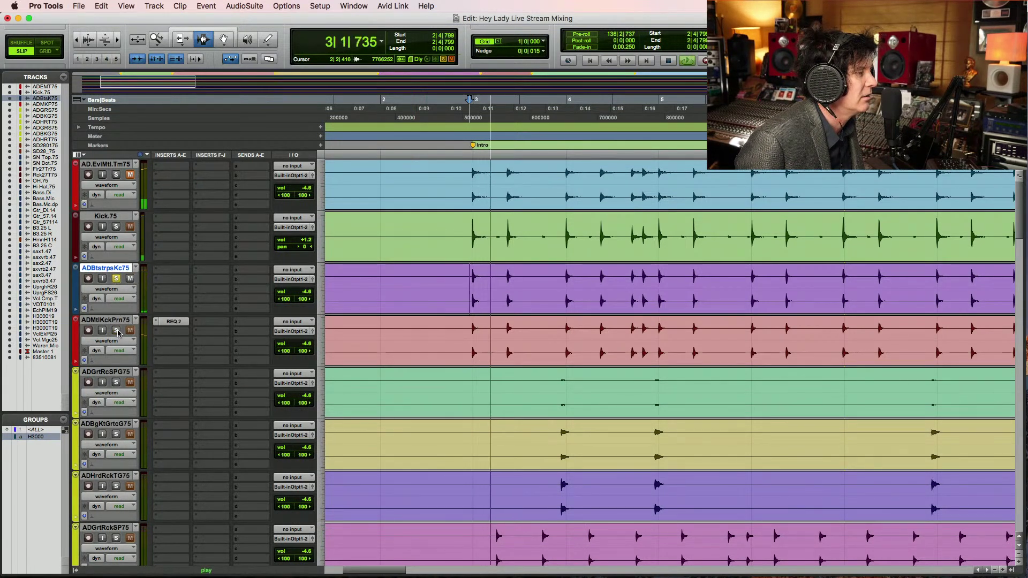
key(space)
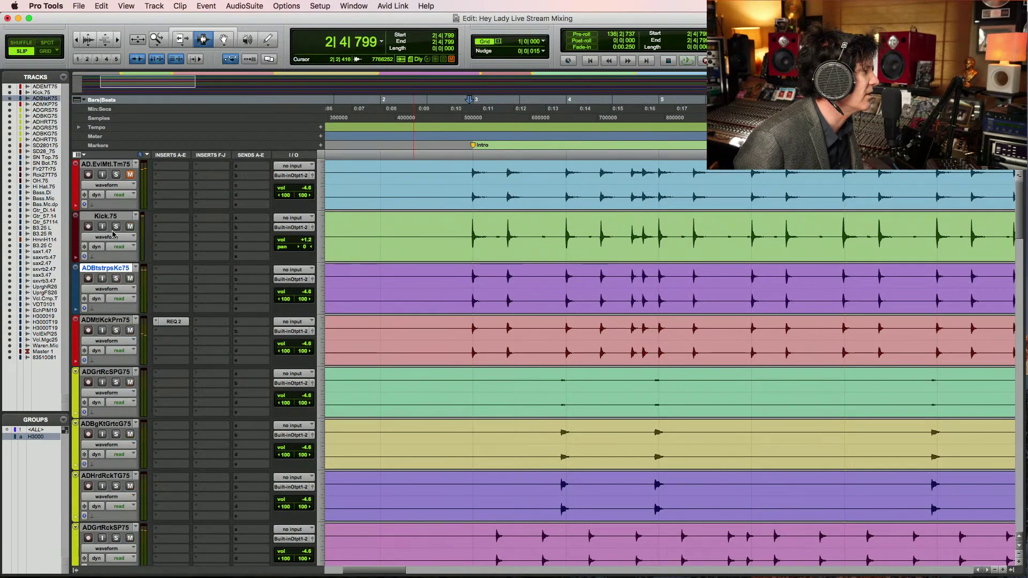
key(space)
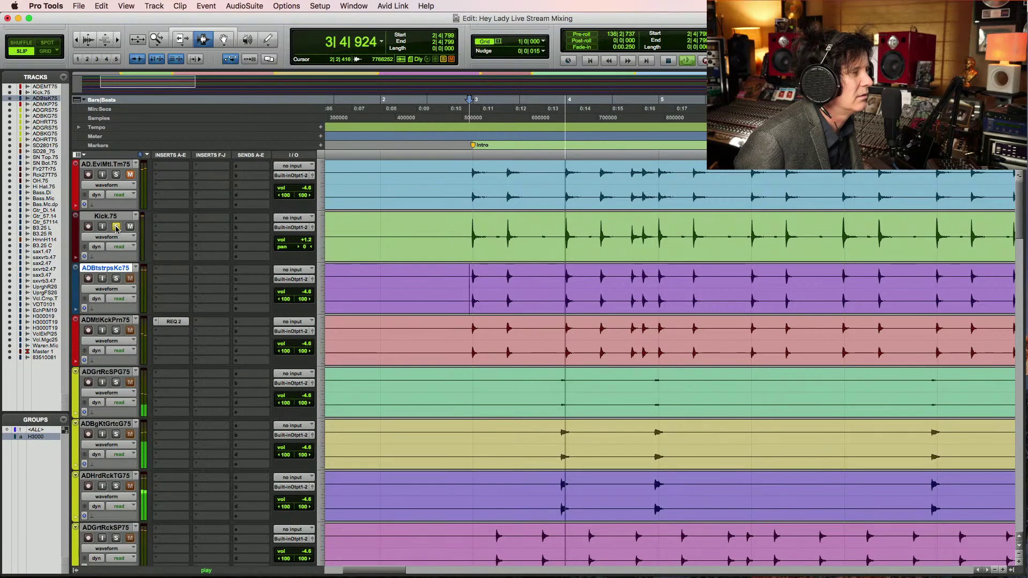
key(space)
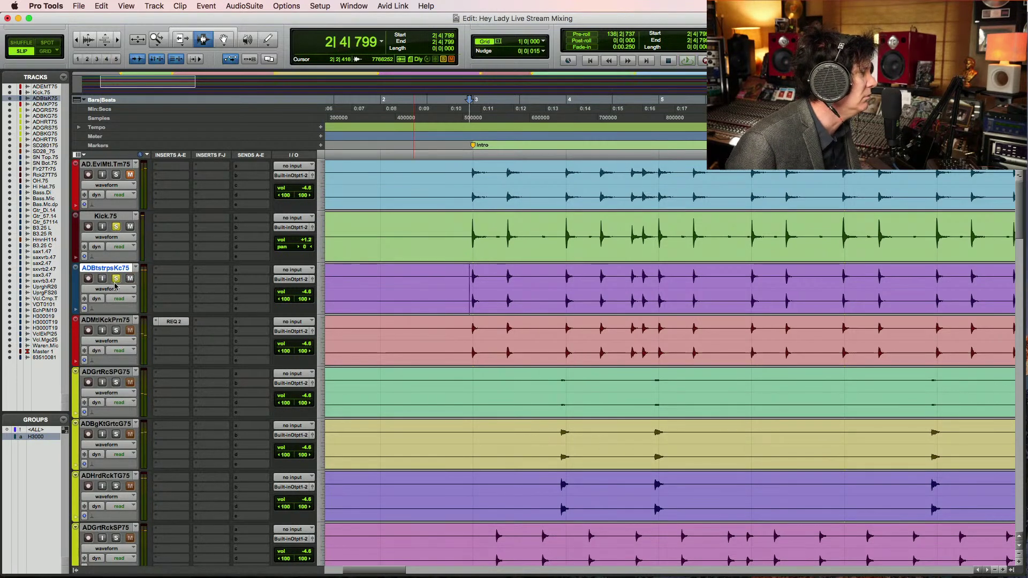
key(space)
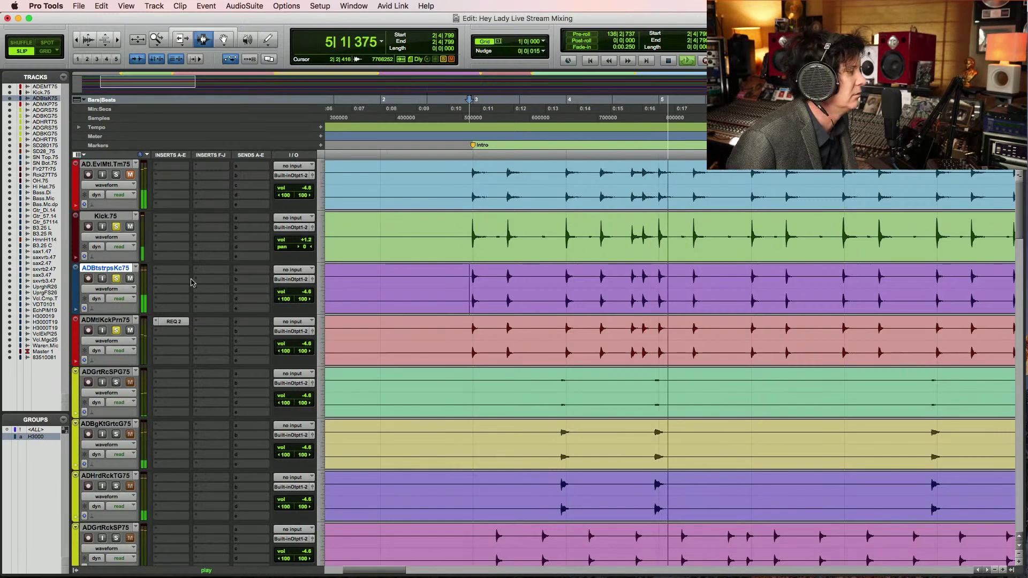
Solo SN Top.75 and SN Bot.75 and audition the live snare from just before its first intro hit
key(r)
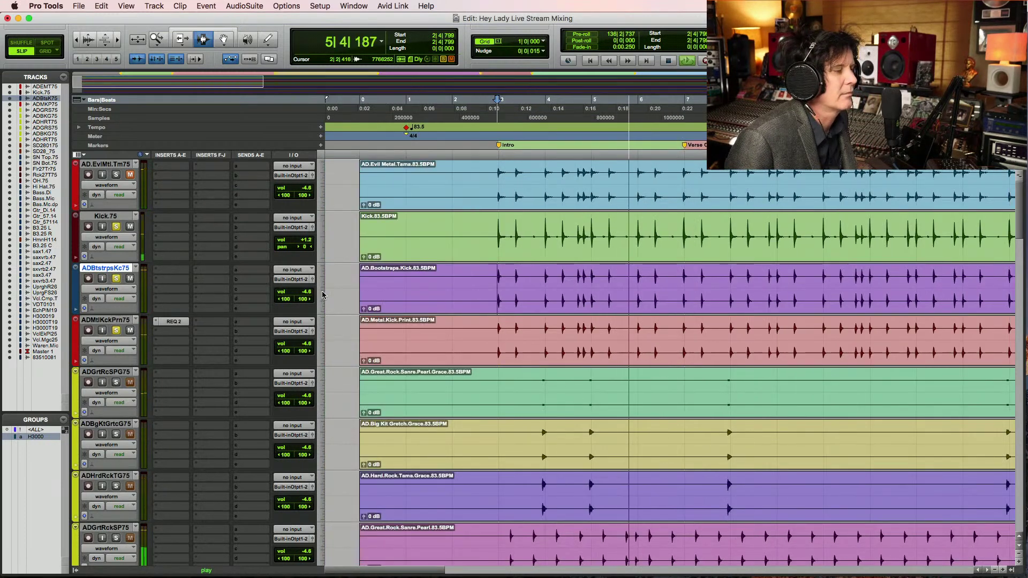
scroll(216, 229, down, 4)
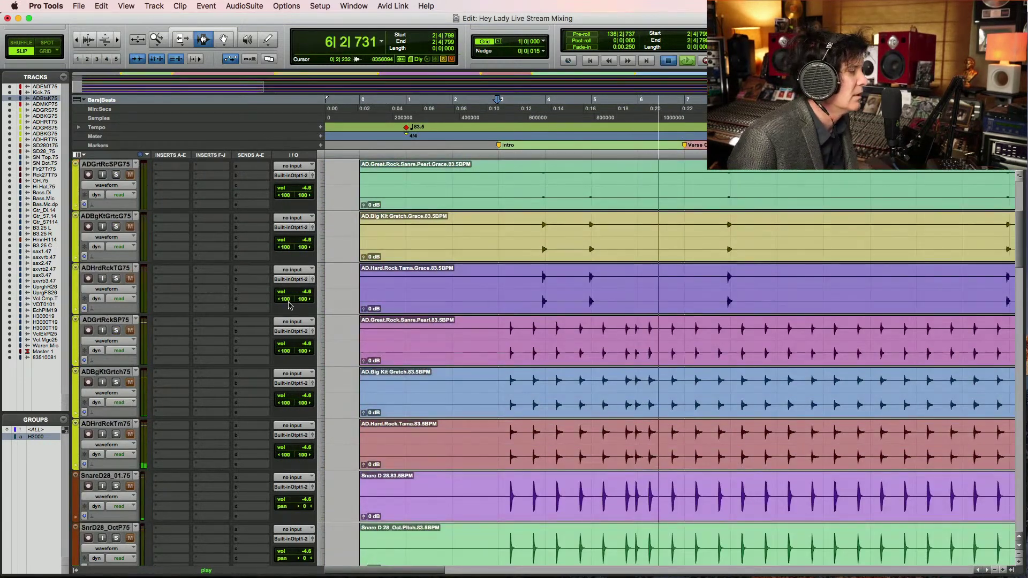
key(space)
scroll(289, 305, down, 6)
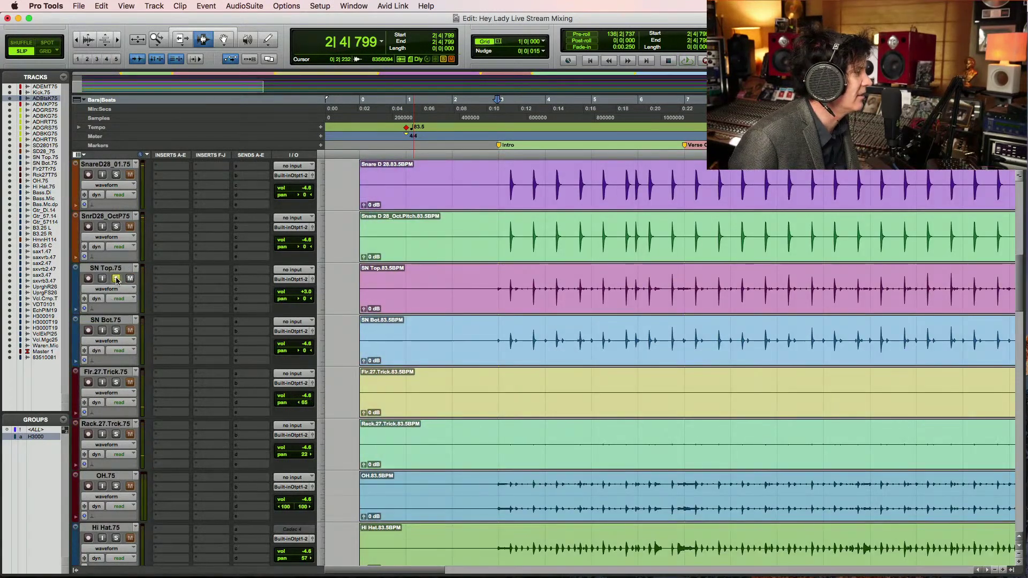
click(503, 290)
key(space)
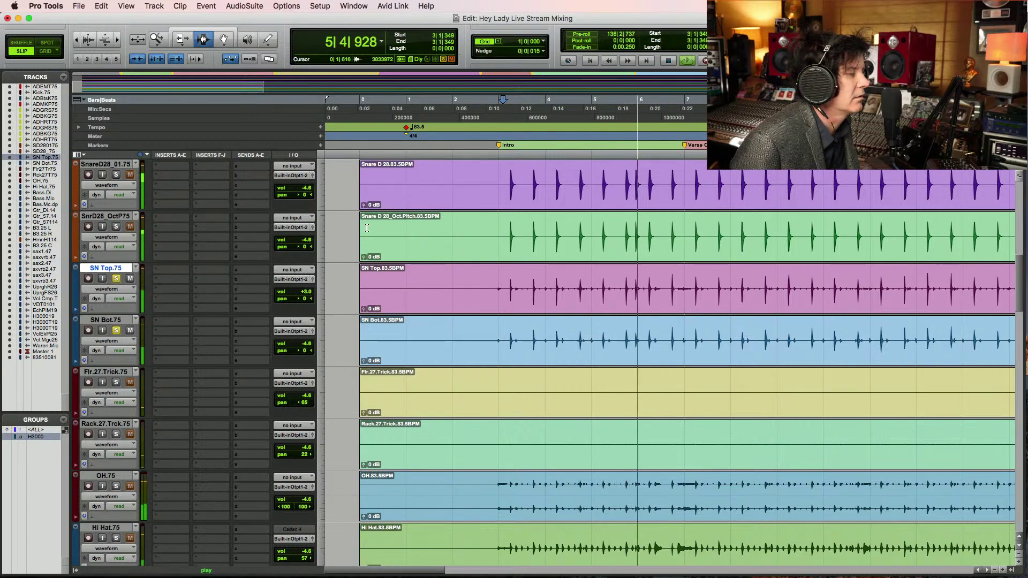
key(space)
Check the full track name of SnrD28_OctP75 and audition it in solo with the live snare tracks
scroll(334, 271, up, 2)
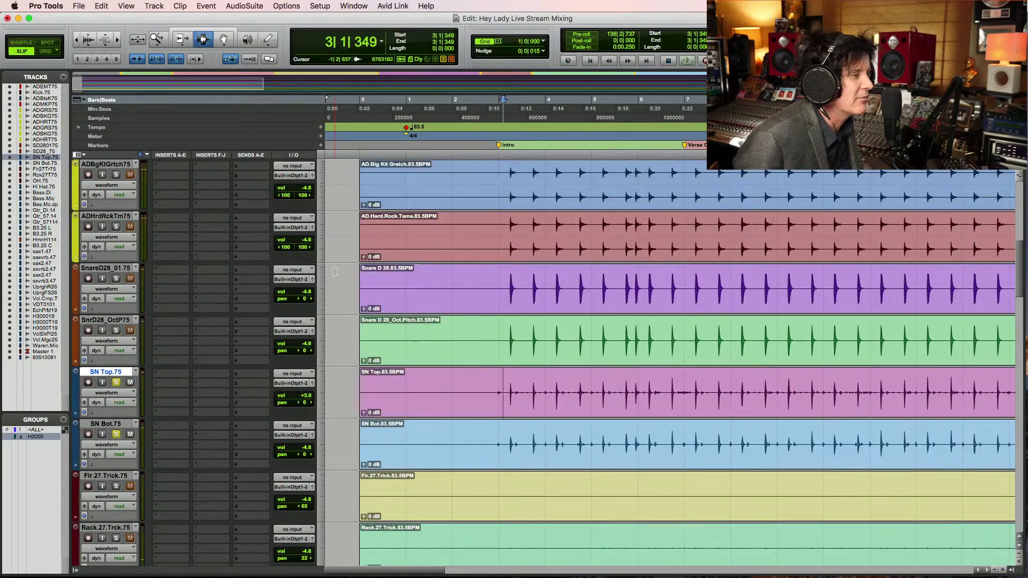
double_click(107, 320)
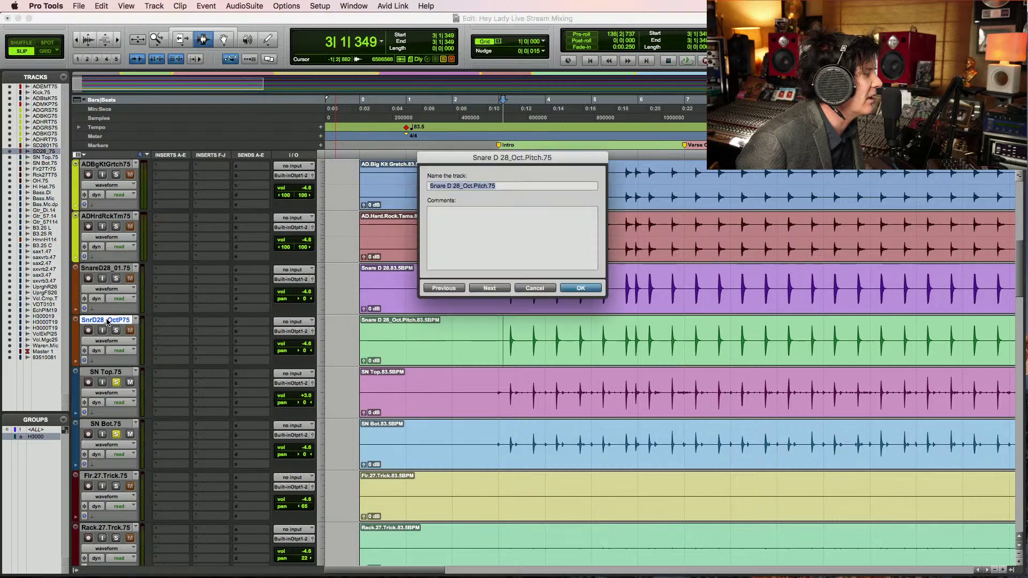
click(581, 288)
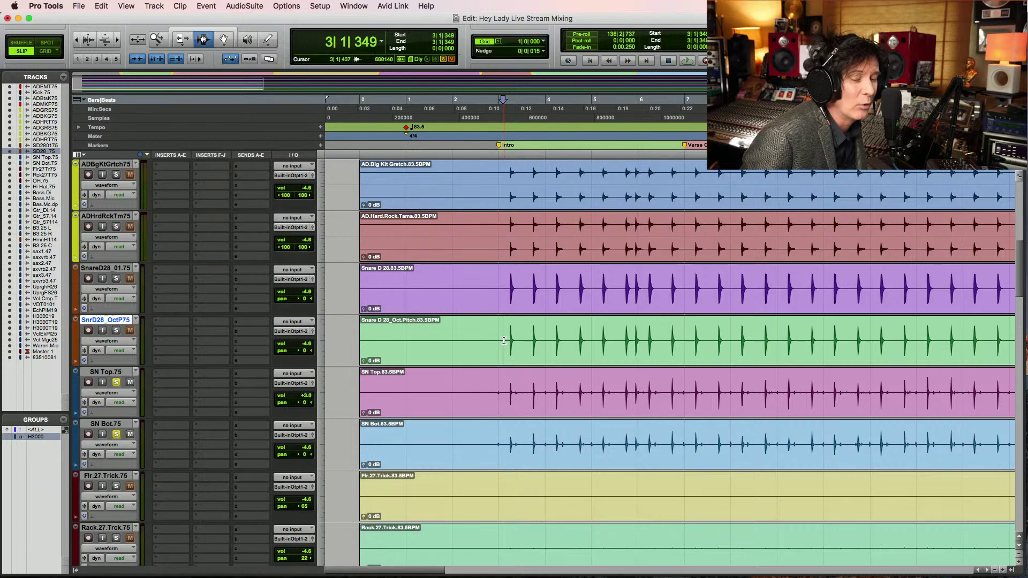
key(space)
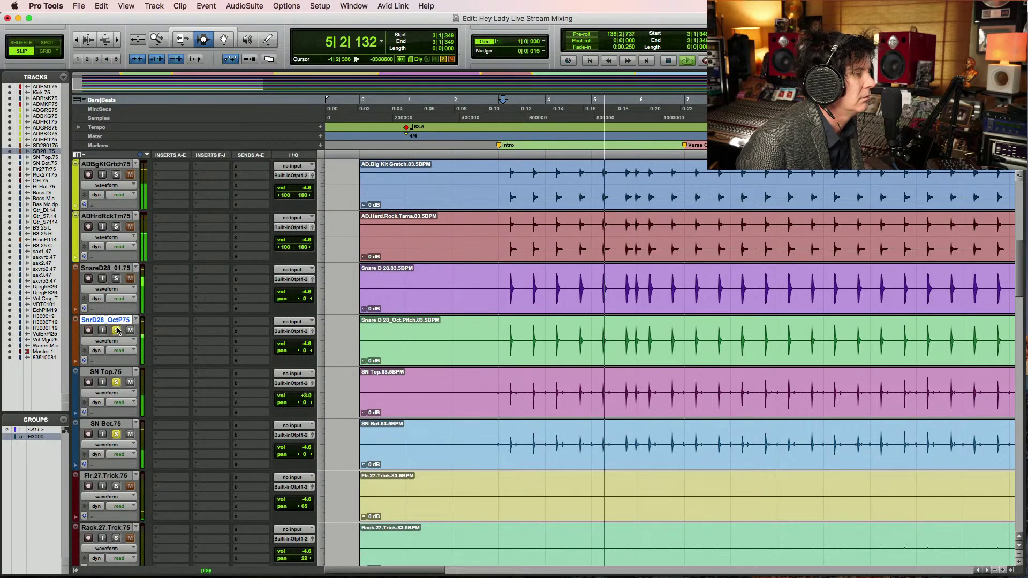
key(space)
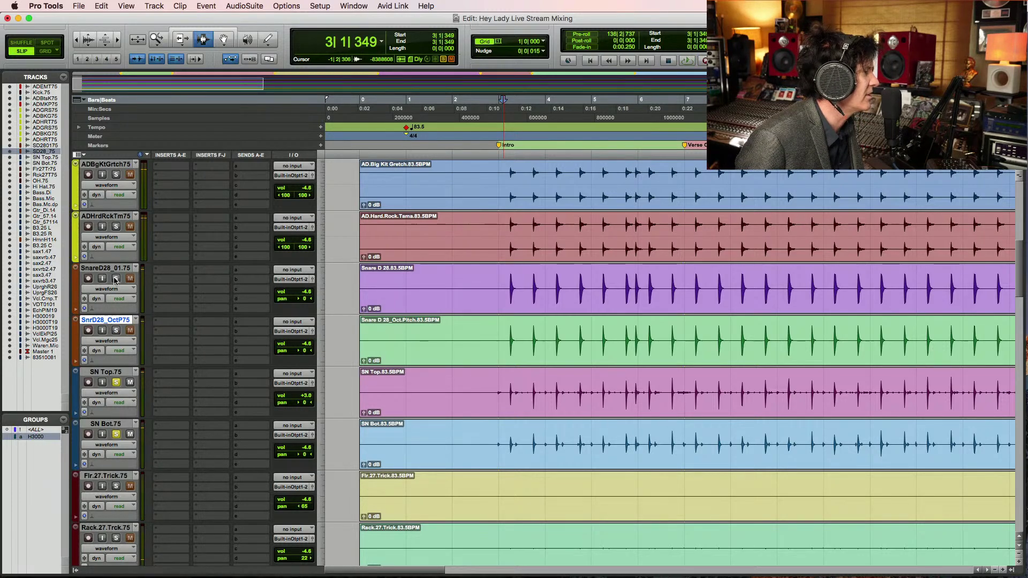
Audition SnareD28_01.75 in solo with the live snares, lower its volume to about -12 dB, and unsolo it
double_click(120, 321)
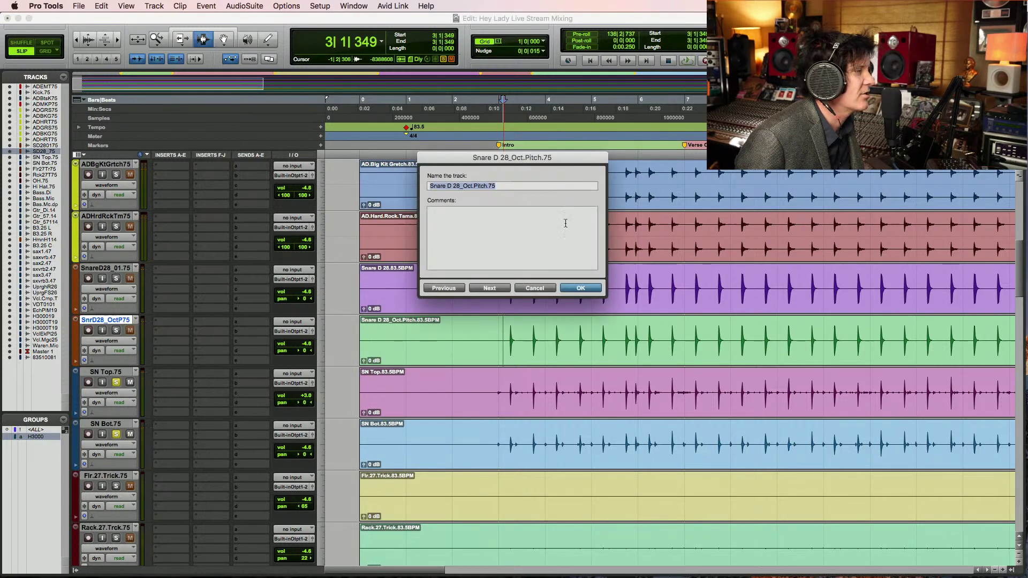
click(580, 288)
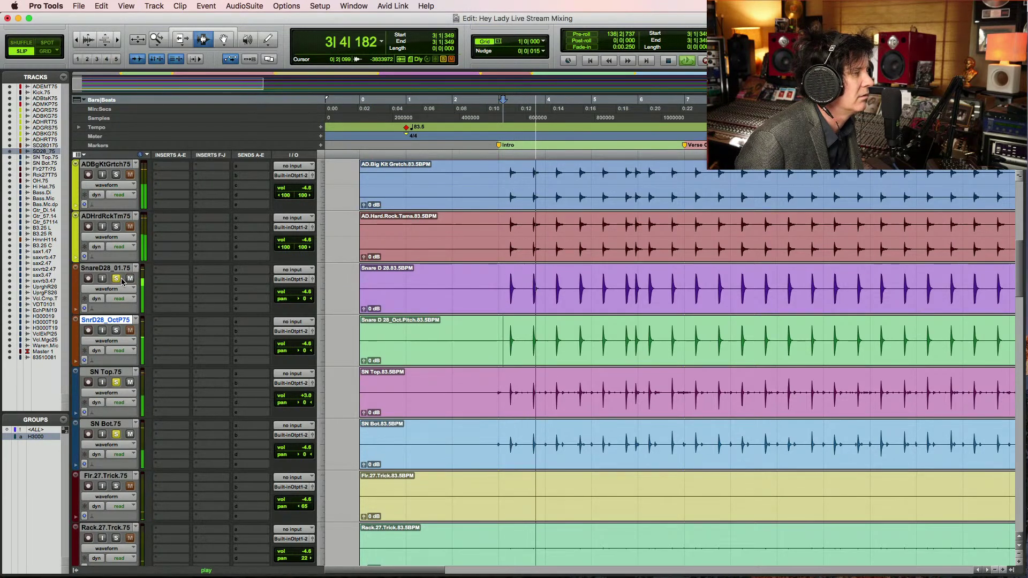
drag(308, 294, 310, 298)
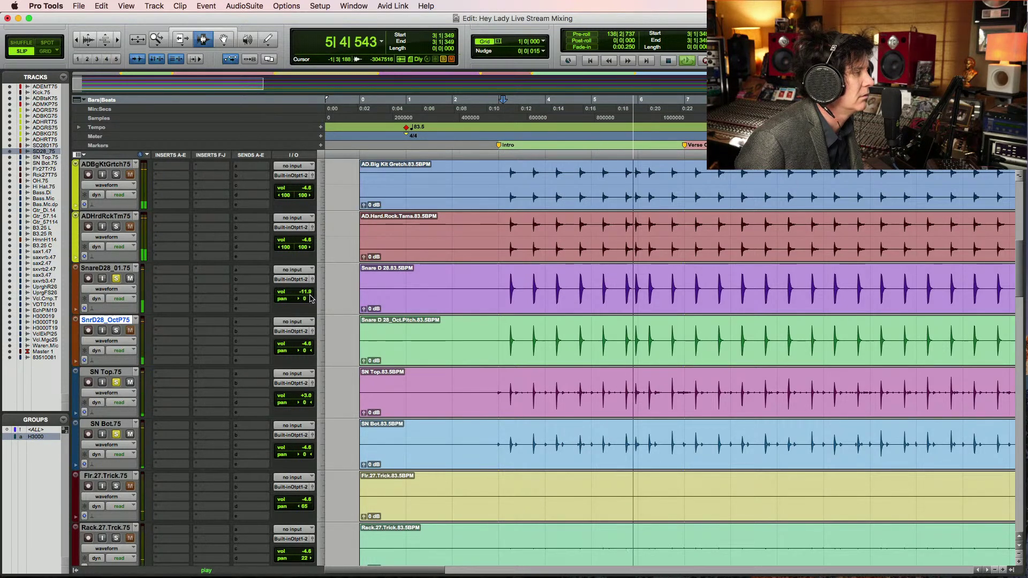
click(116, 279)
Solo ADHrdRckTm75 with the live snares, lower its volume to about -20.6 dB during playback, and unsolo it
key(space)
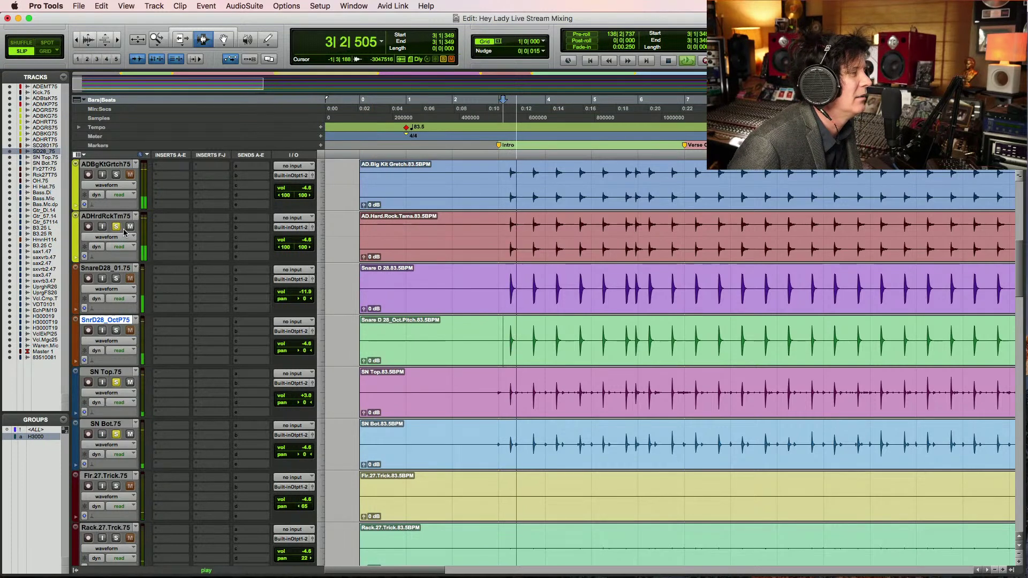
drag(305, 239, 310, 254)
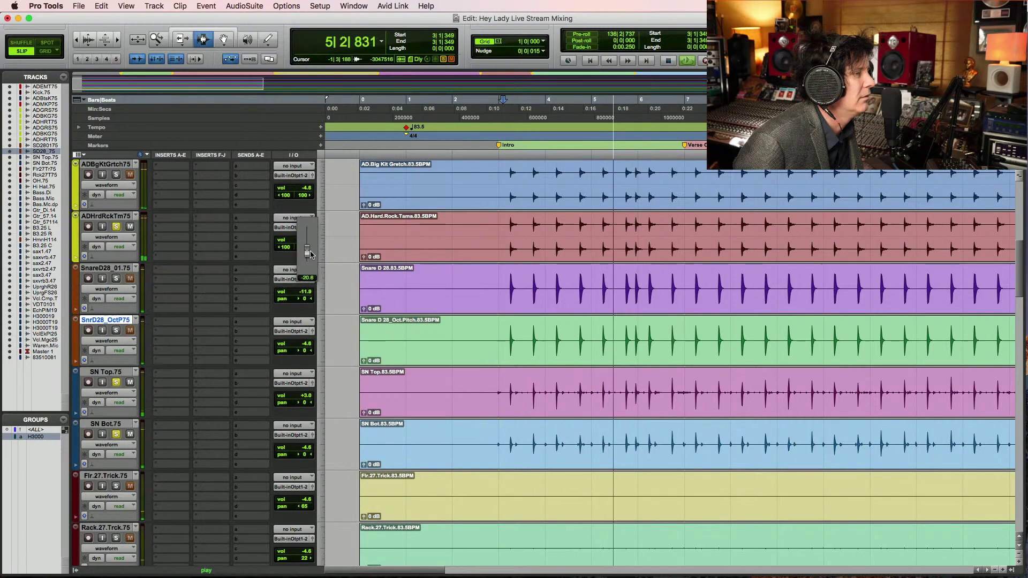
drag(310, 254, 311, 253)
key(space)
click(117, 226)
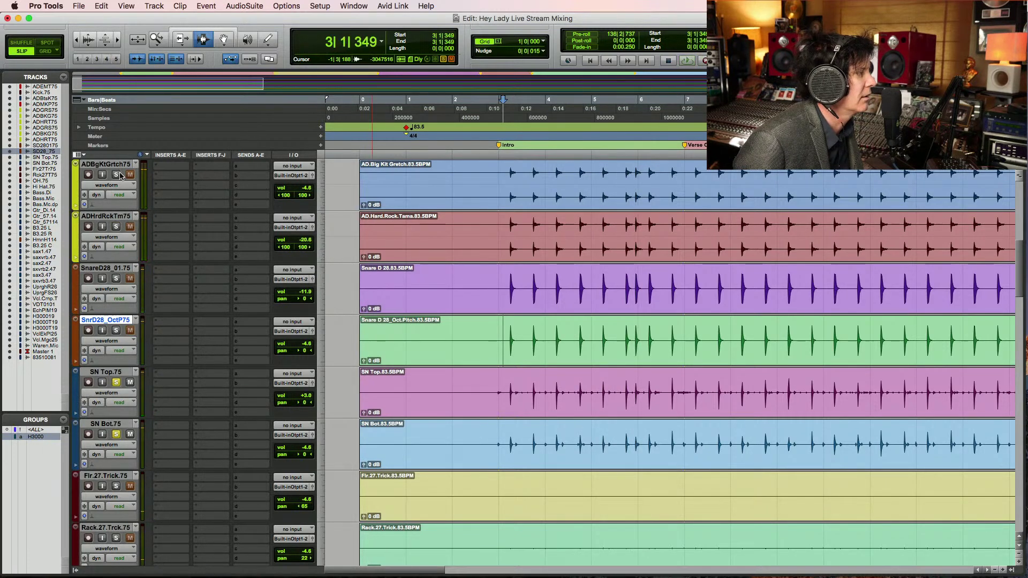
Solo ADBgKtGrtch75 with the live snares, lower its volume to about -32 dB, and play the blend
key(space)
scroll(333, 248, up, 3)
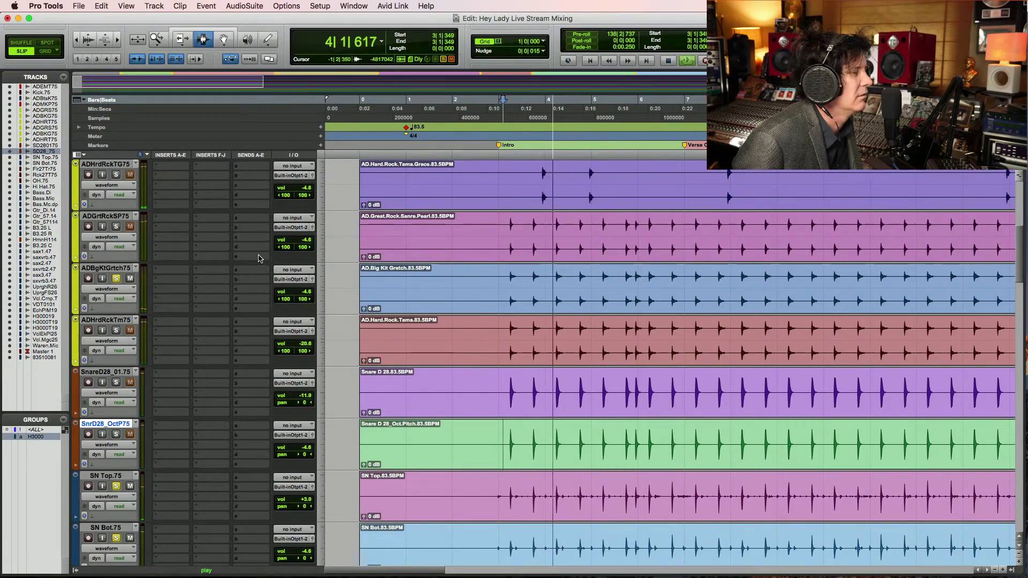
key(space)
drag(305, 291, 308, 311)
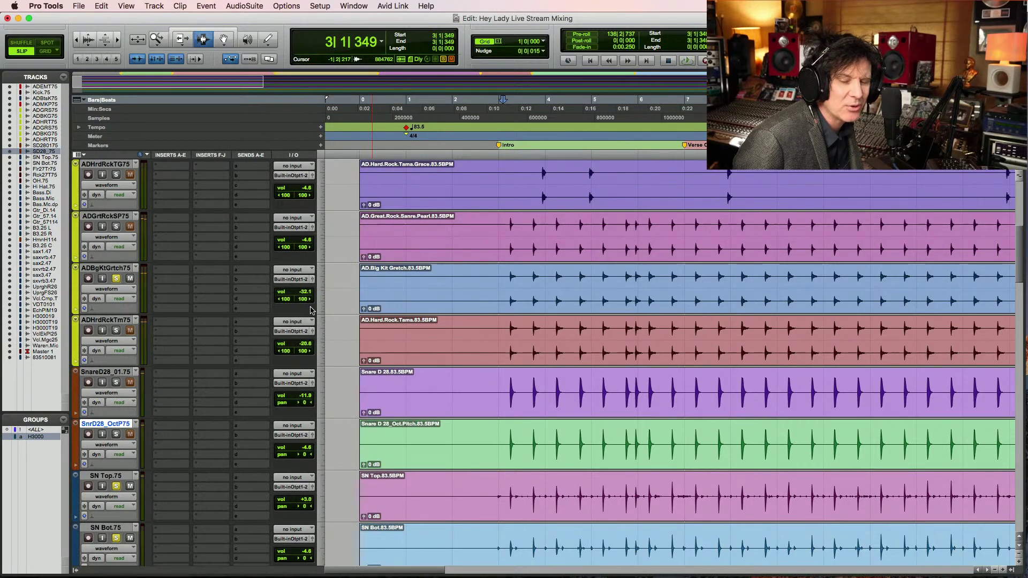
key(space)
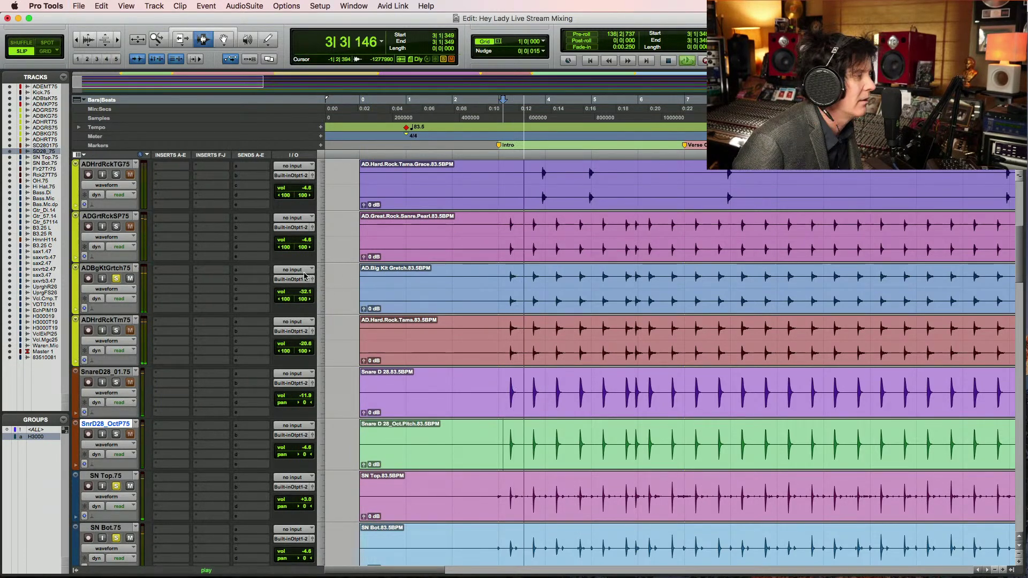
Raise the ADBgKtGrtch75 snare's volume to about -15.2 dB during playback, then stop and place the cursor before its first hit
drag(303, 296, 303, 284)
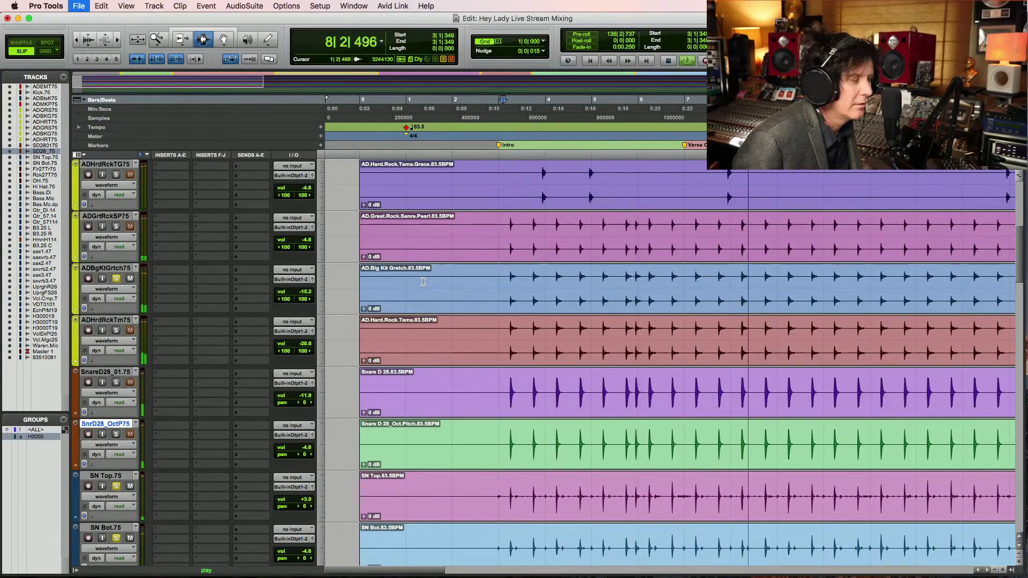
key(space)
click(507, 282)
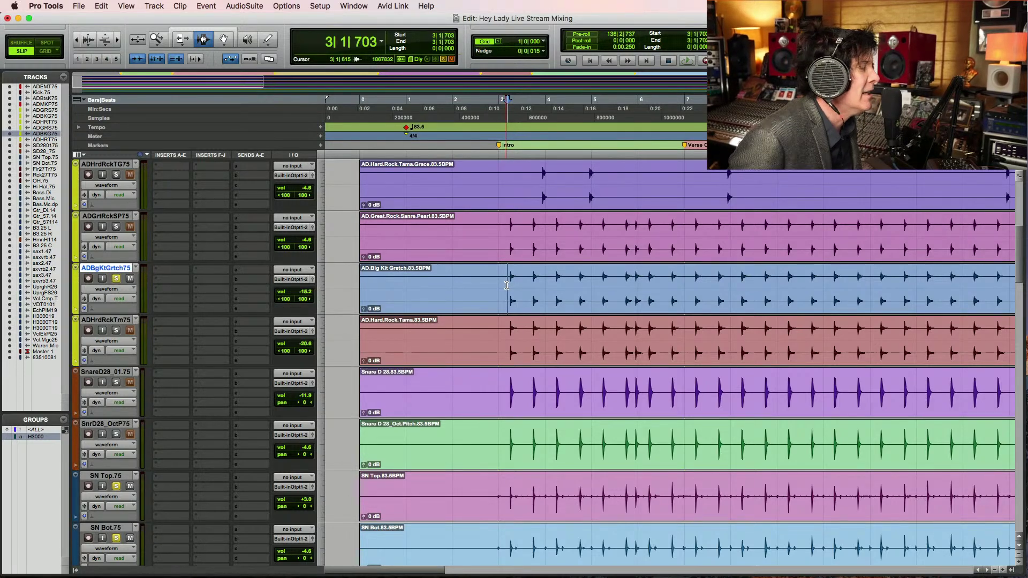
Add ADHrdRckTm75 and SnareD28_01.75 to the soloed snares during playback and lower SnareD28_01.75 to about -13.9 dB
click(507, 230)
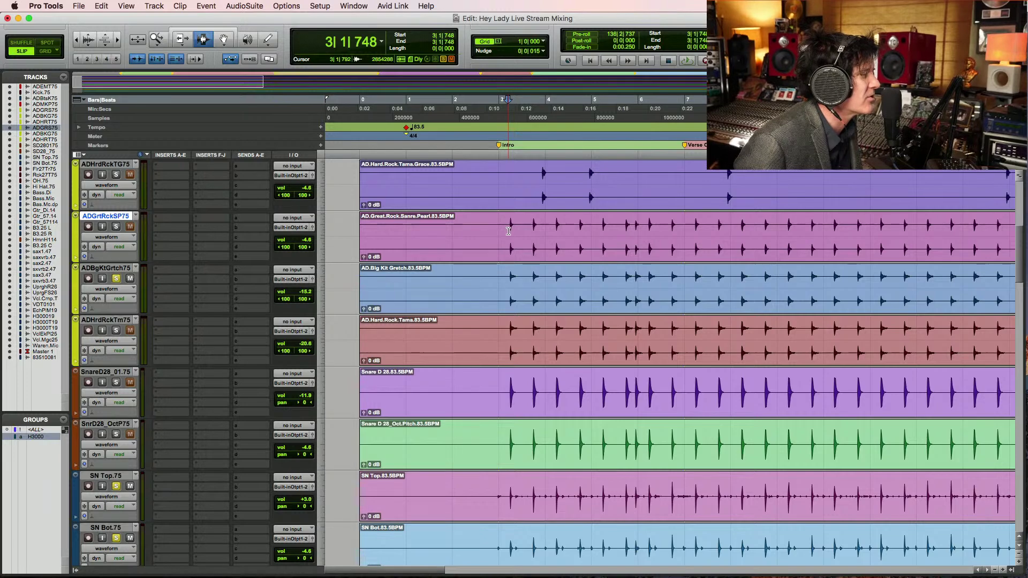
key(space)
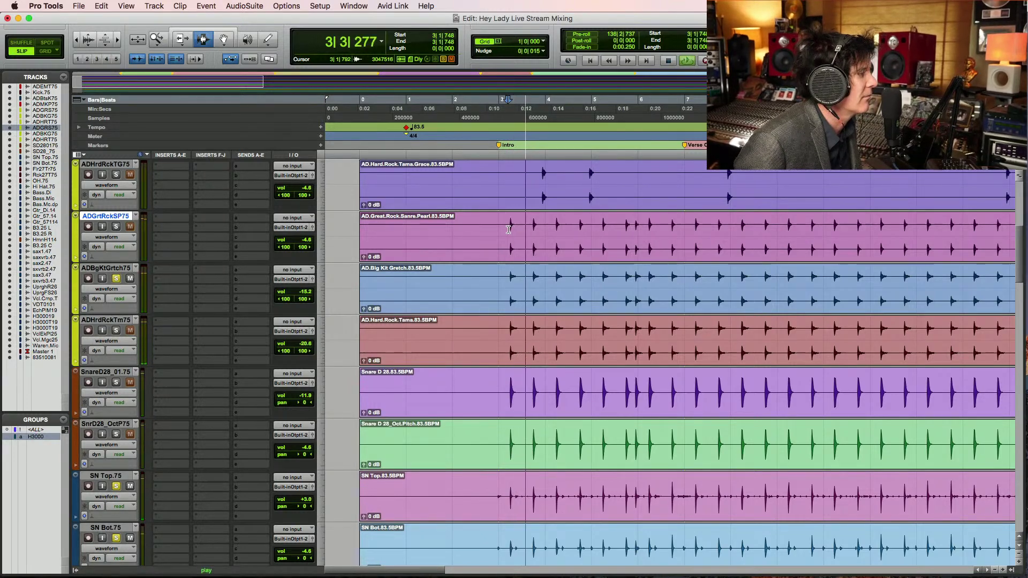
click(115, 330)
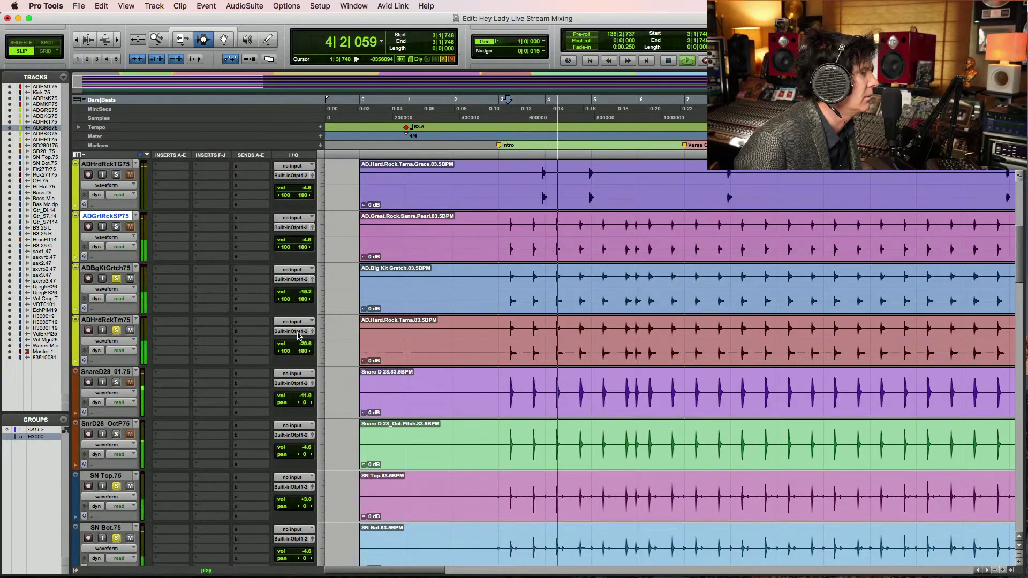
click(115, 383)
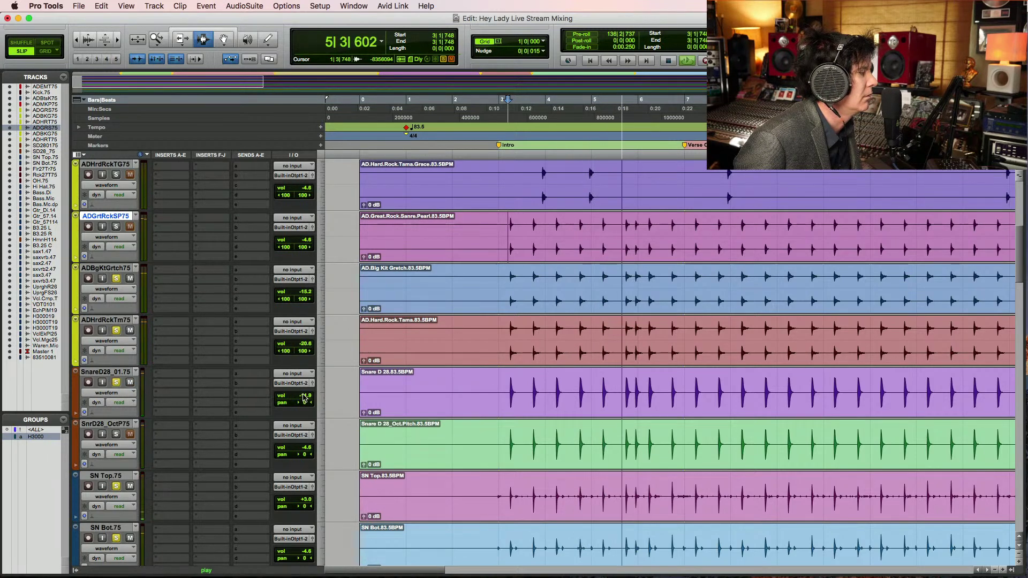
drag(304, 397, 303, 398)
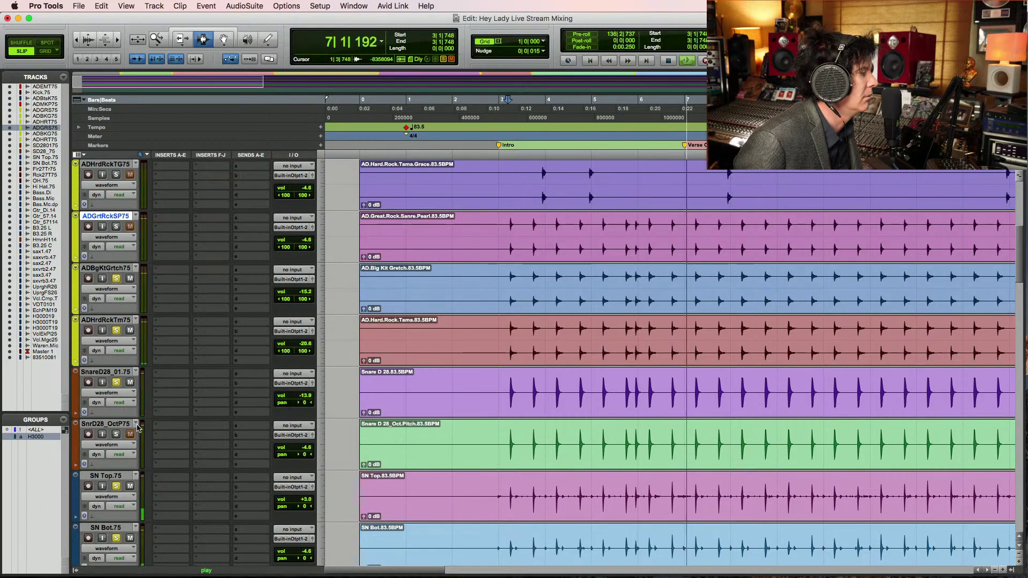
Add SnrD28_OctP75 to the soloed snares, lower it to about -11.8 dB, and save the session while checking the blend
drag(306, 450, 304, 455)
key(space)
key(super+s)
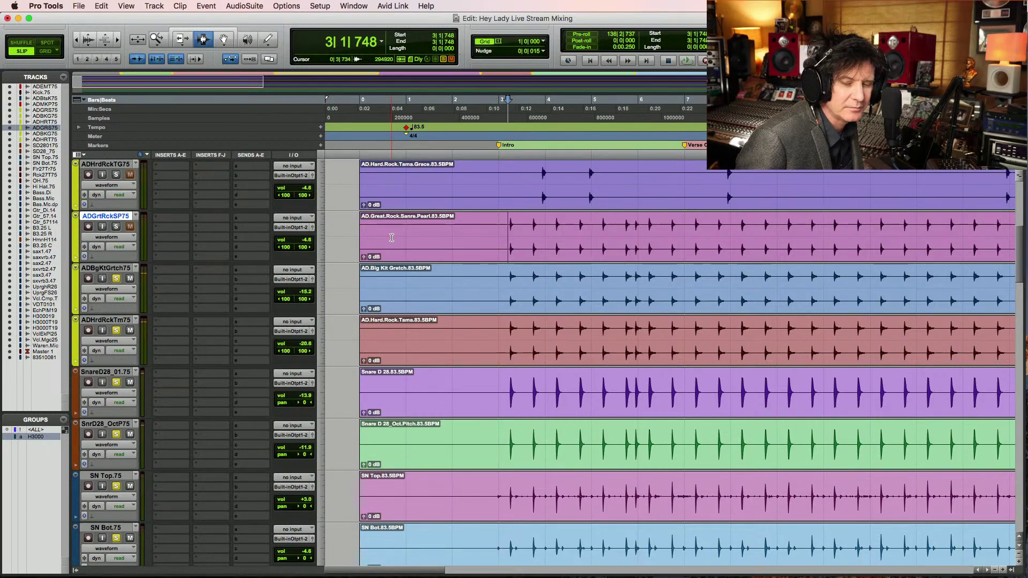
key(space)
key(super+s)
key(space)
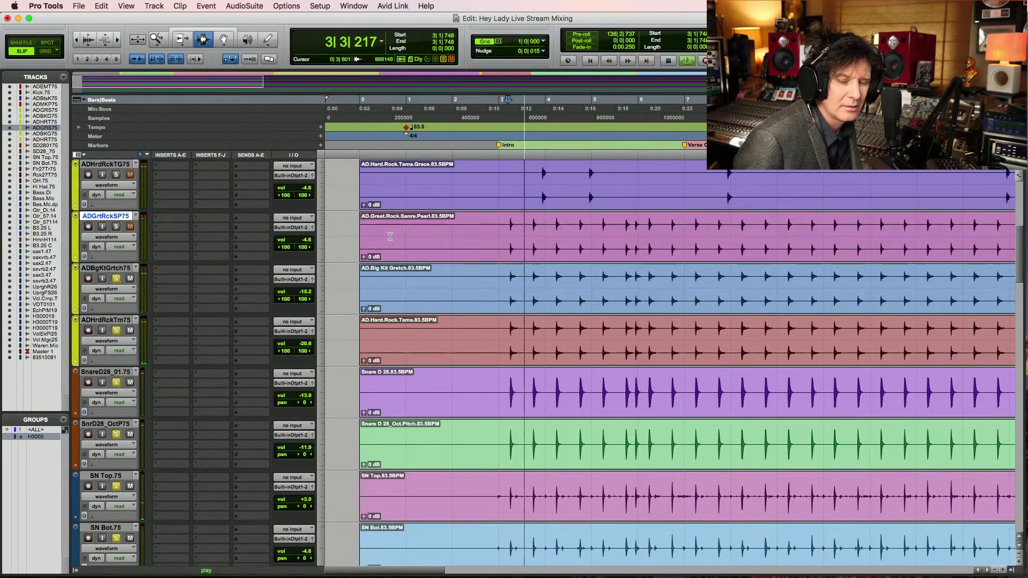
key(space)
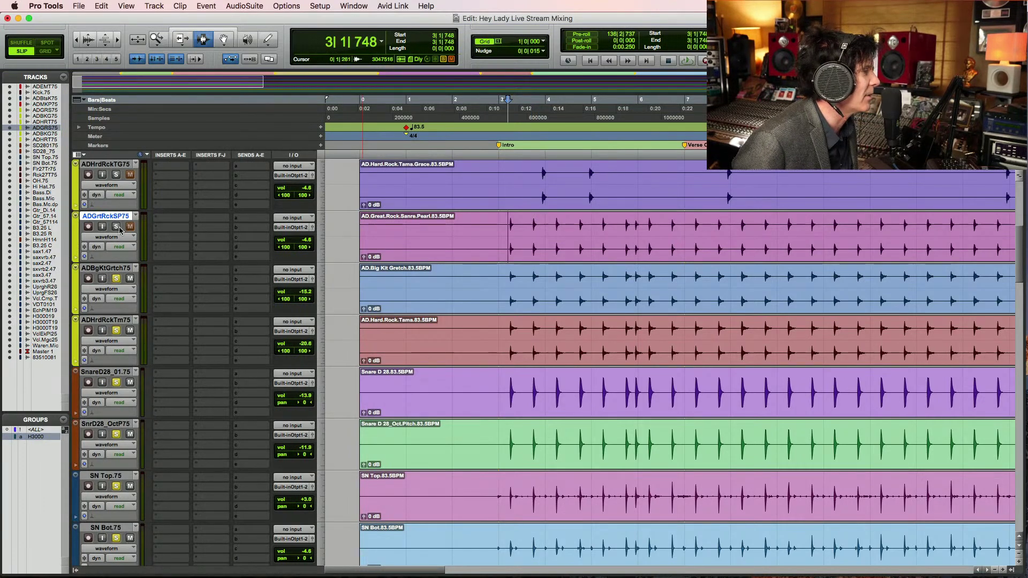
Solo ADGrtRckSP75 with the other snares and lower its volume to about -17.7 dB during playback
key(space)
key(space)
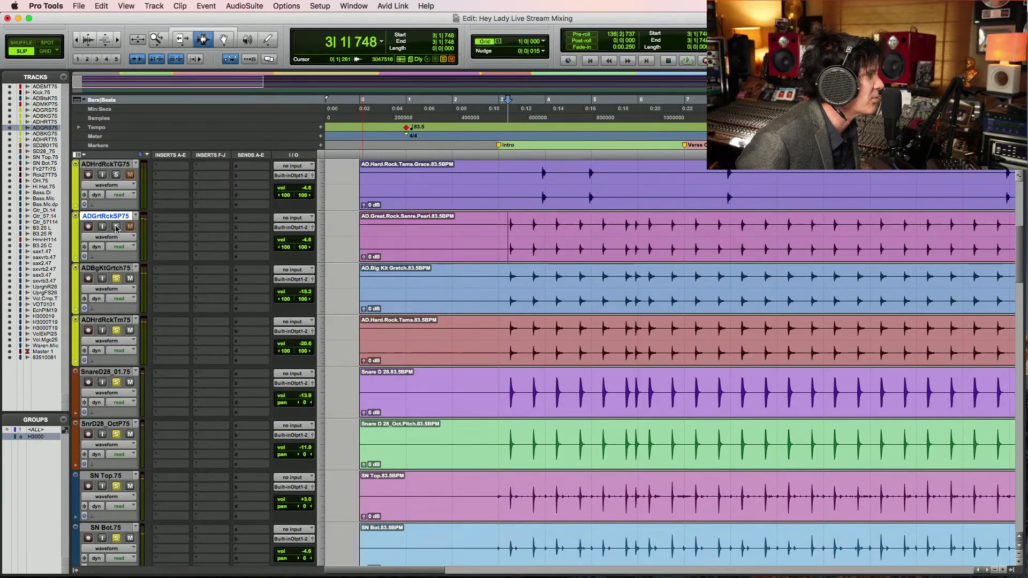
key(space)
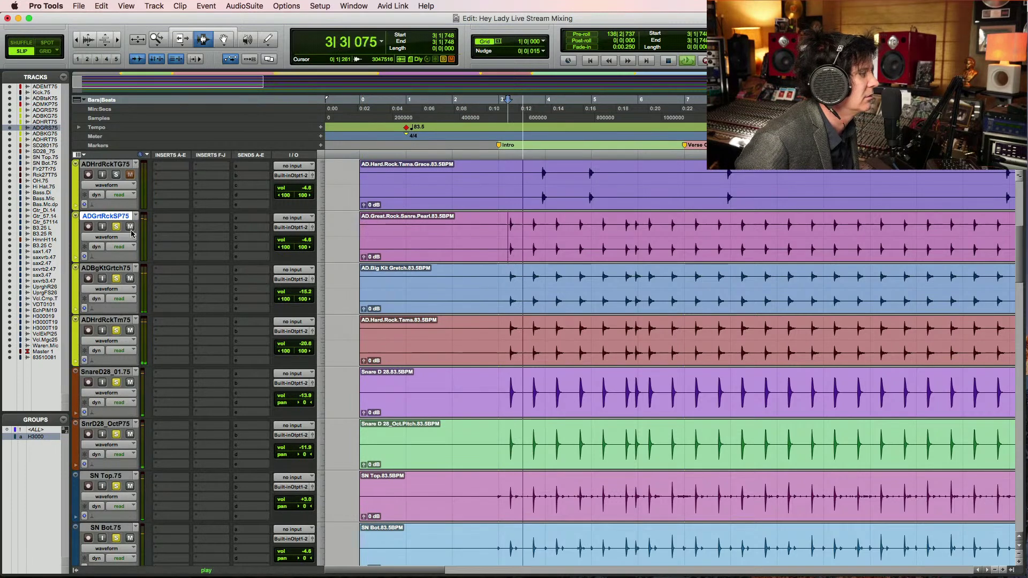
drag(308, 242, 304, 250)
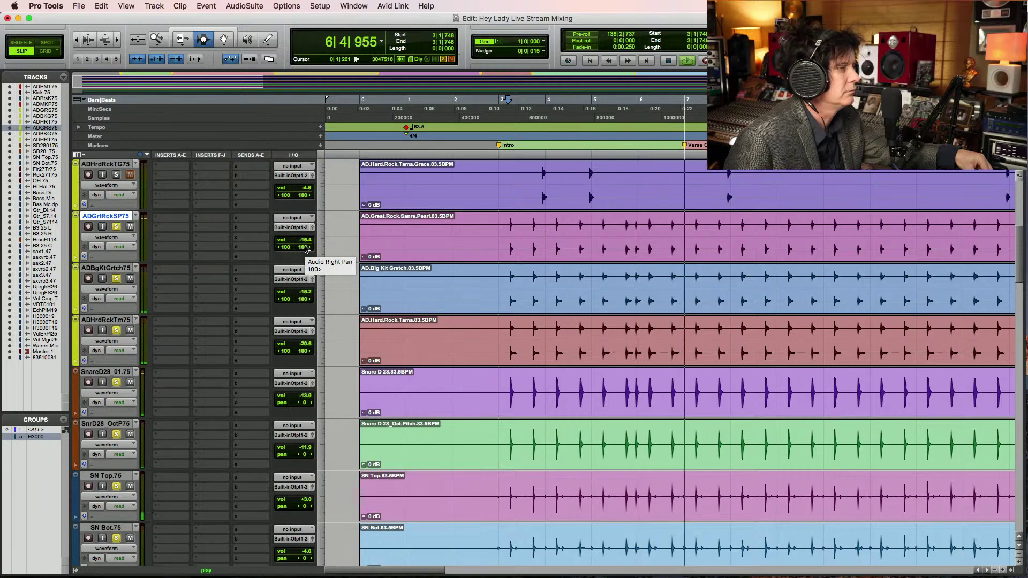
drag(305, 240, 304, 243)
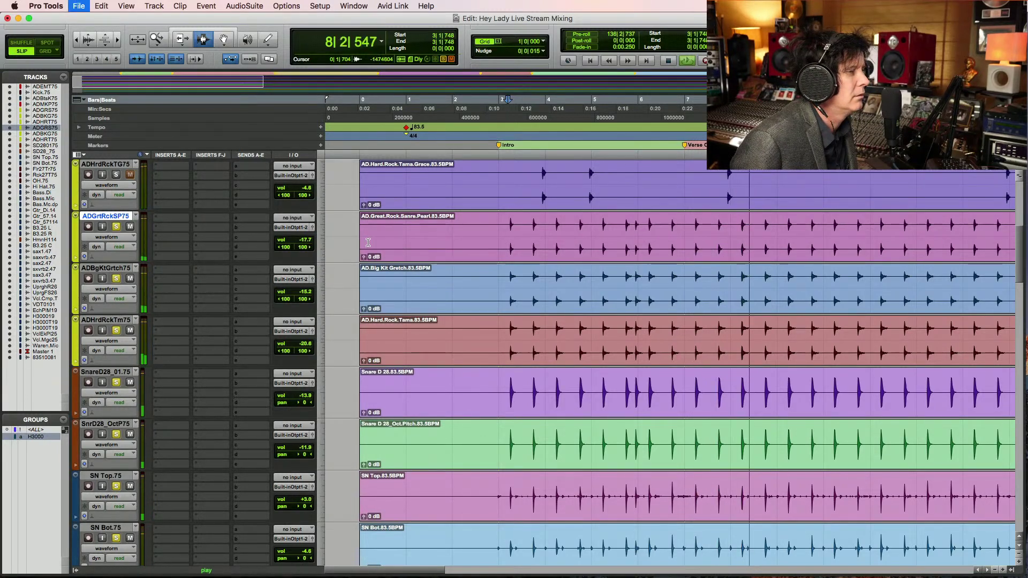
key(space)
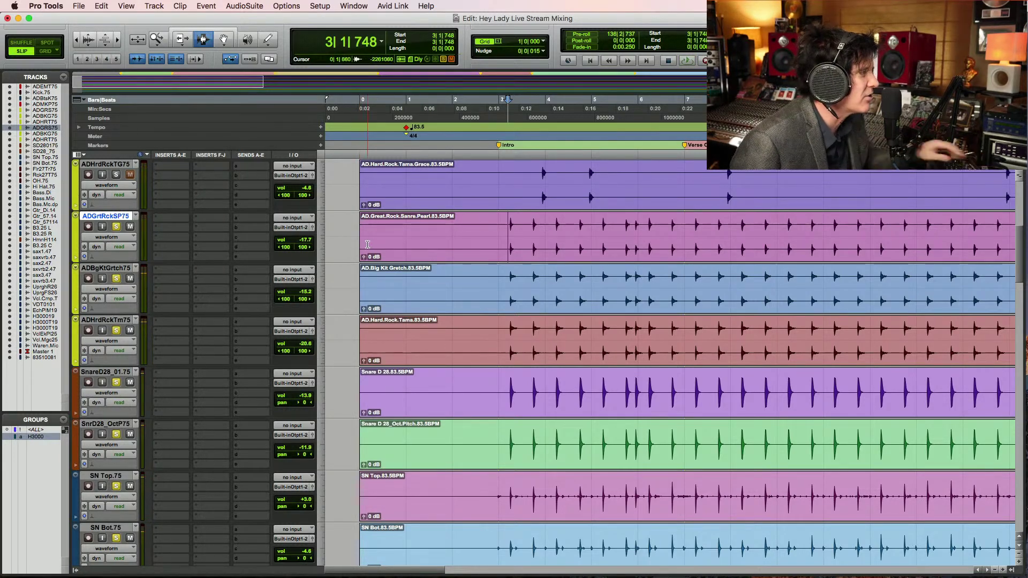
Solo the three grace-note snare tracks with the snare blend and audition them from just before their first hit
scroll(364, 241, up, 3)
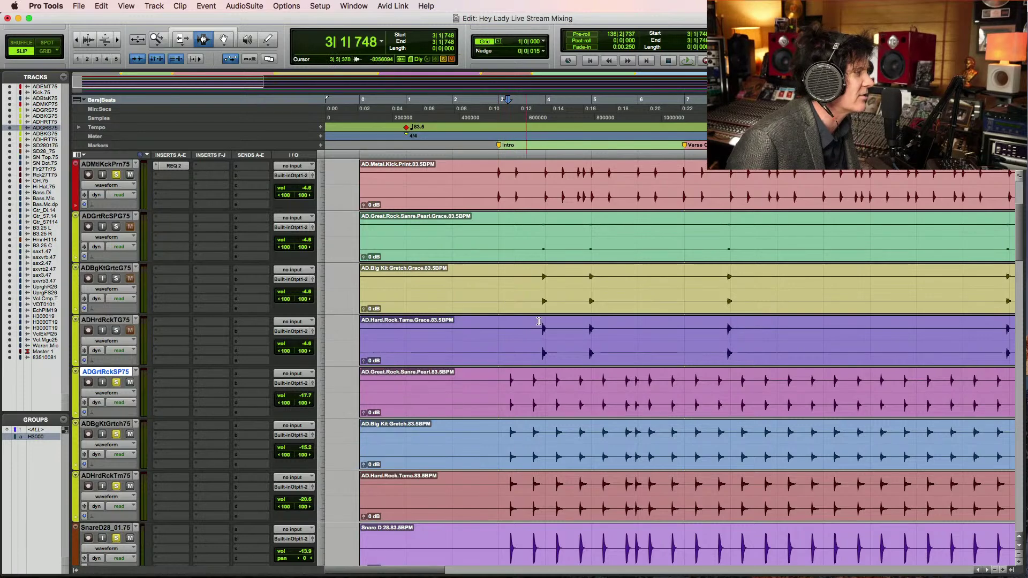
click(527, 334)
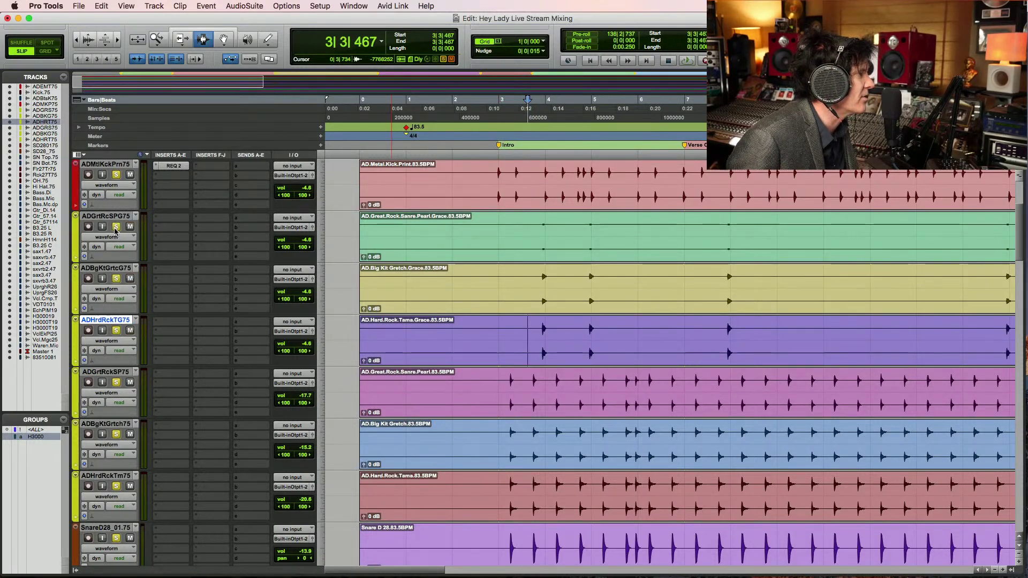
key(space)
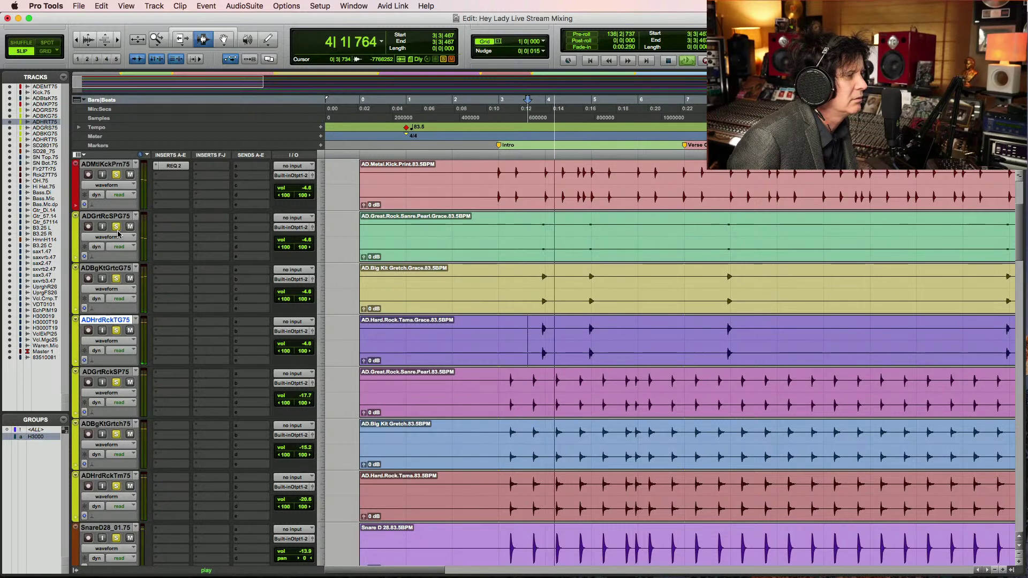
key(space)
Lower the grace-note tracks ADHrdRckTG75 to about -12.5 dB and ADBgKtGrtcG75 to about -11.8 dB during playback
click(305, 293)
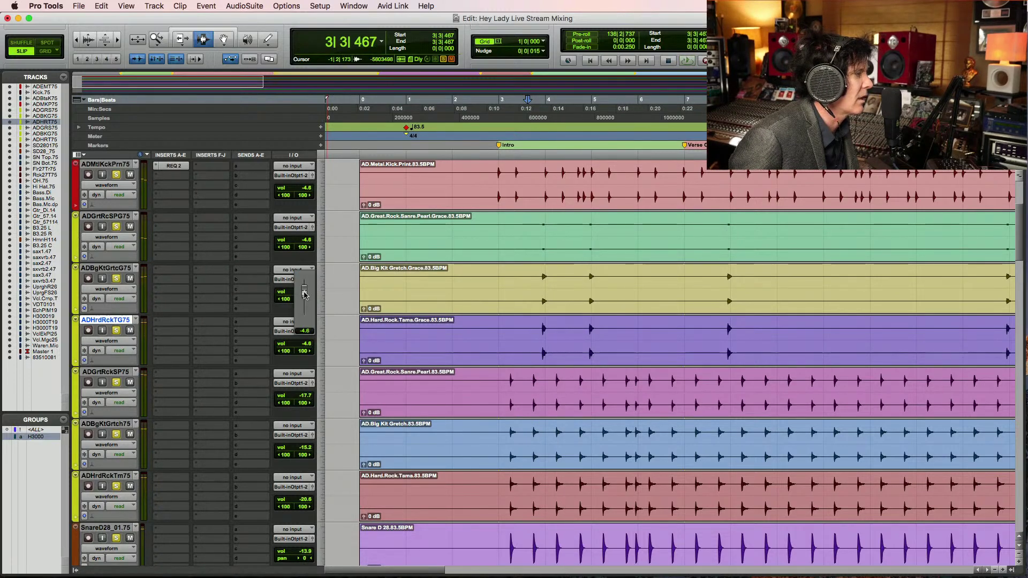
click(308, 345)
drag(309, 343, 305, 351)
key(space)
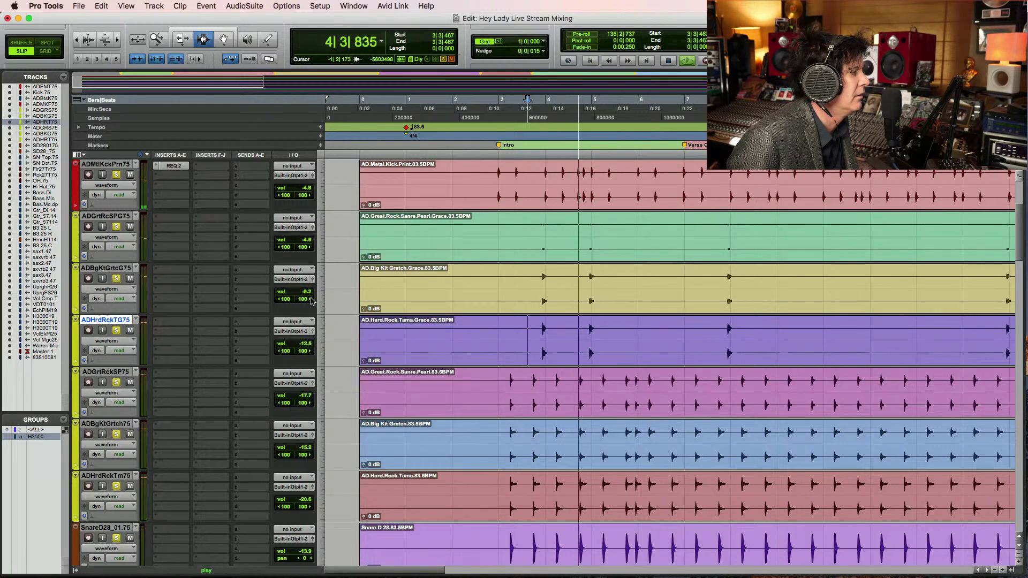
drag(307, 293, 307, 300)
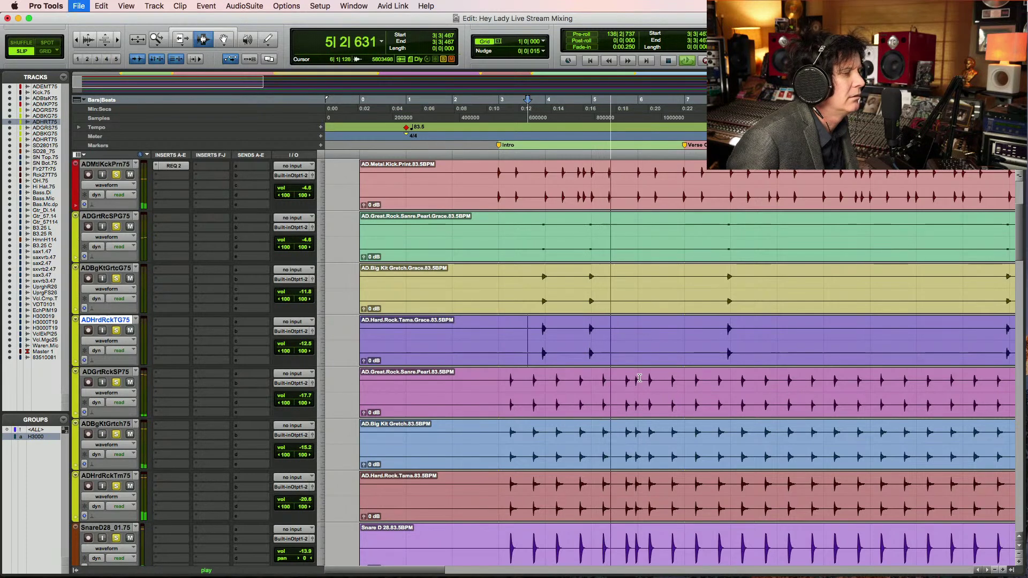
Audition the grace-note hit just before bar 8 in the snare blend and look over the hits across the whole song
click(717, 342)
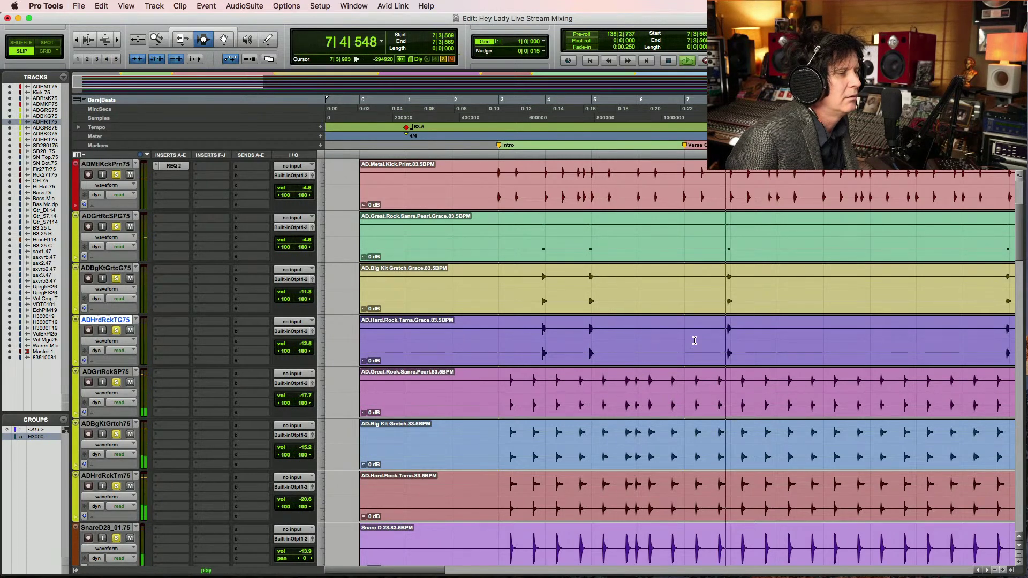
key(super+bracketright)
key(super+bracketright)
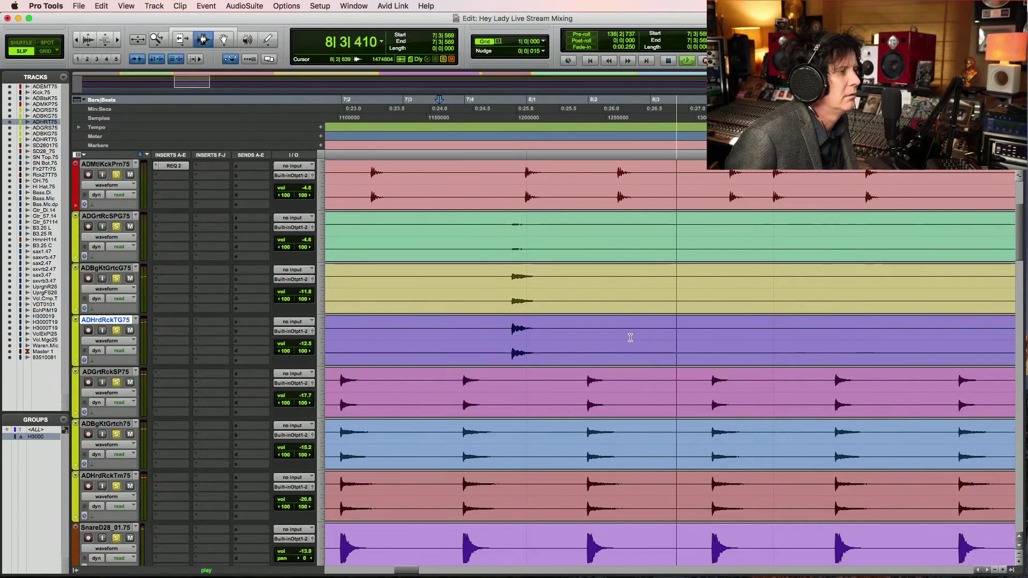
key(super+bracketleft)
key(super+bracketleft)
key(super+bracketleft)
key(super+bracketleft)
key(super+bracketleft)
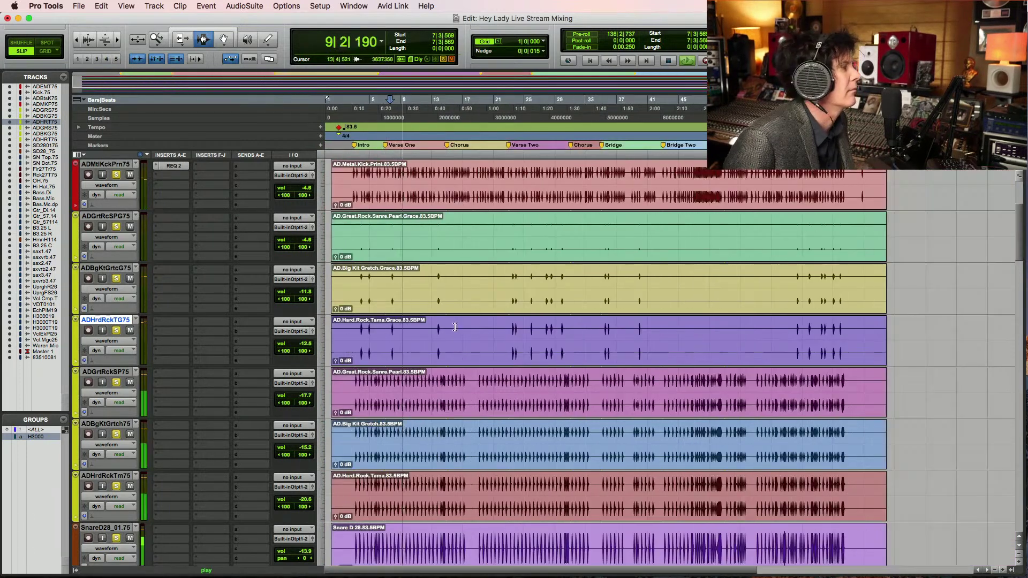
scroll(478, 325, down, 3)
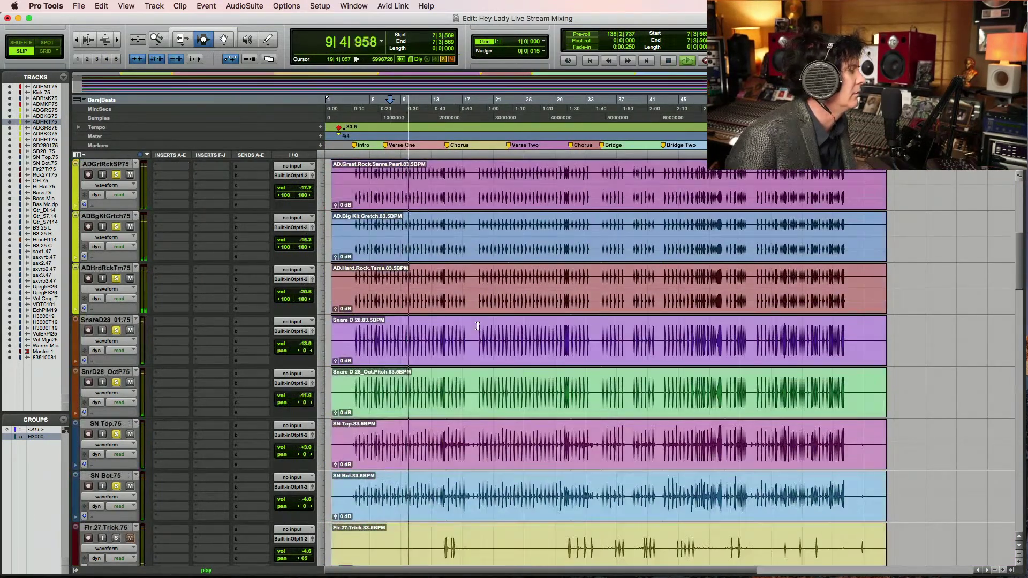
scroll(478, 326, down, 3)
key(space)
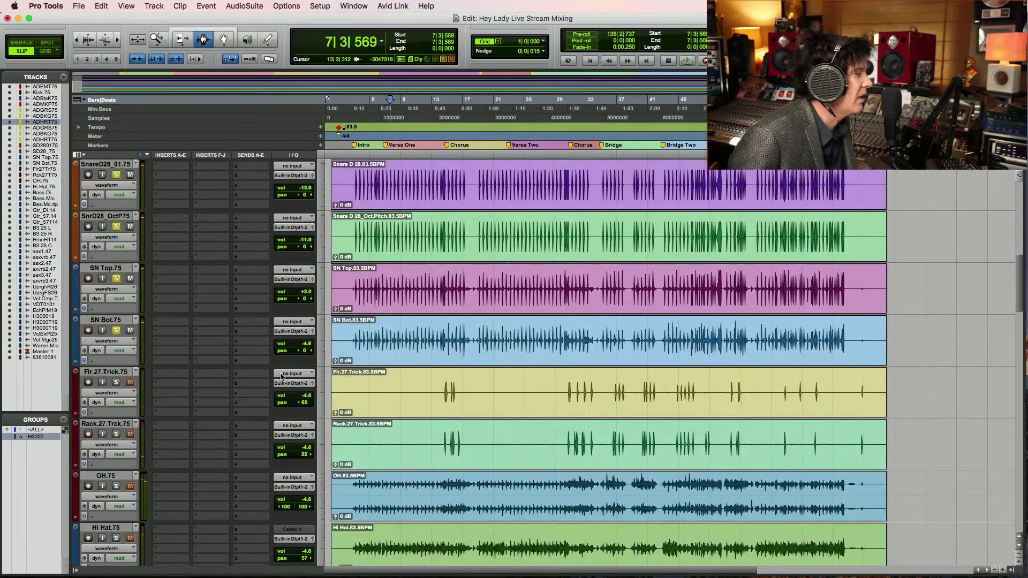
Solo the floor tom, rack tom, OH, and Hi Hat tracks together with the snares
scroll(281, 376, down, 2)
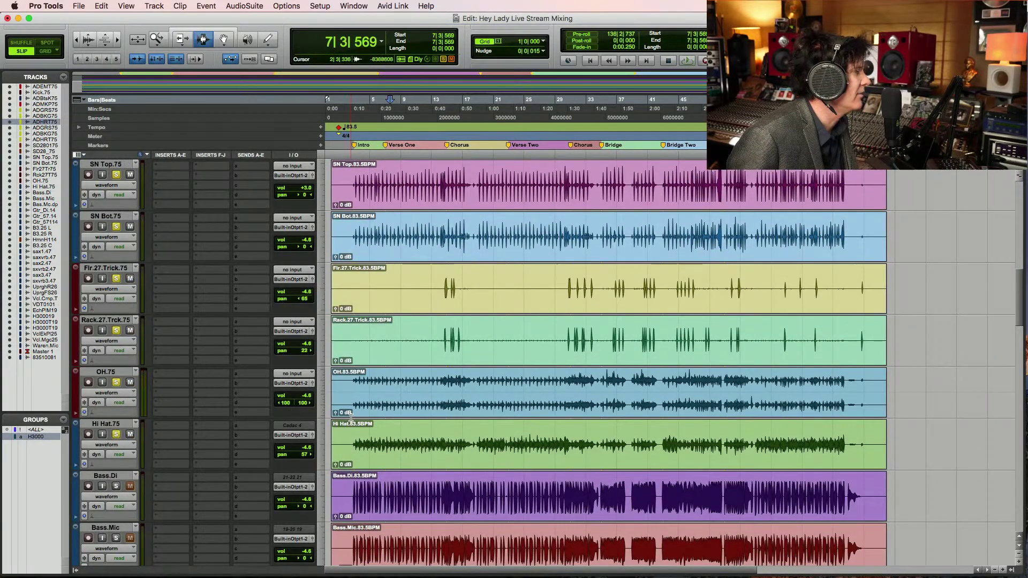
scroll(349, 415, up, 12)
scroll(351, 414, down, 2)
scroll(352, 407, up, 2)
Create a Mix/Edit group named Drums.ALL from the tracks Kick.75 through Hi Hat.75
click(111, 210)
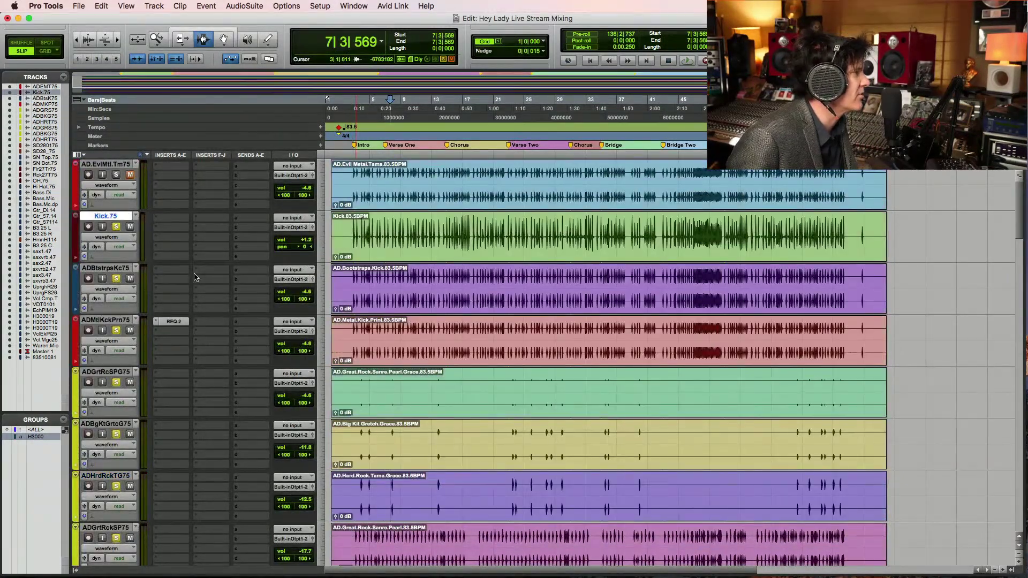
scroll(225, 308, down, 5)
scroll(225, 364, down, 4)
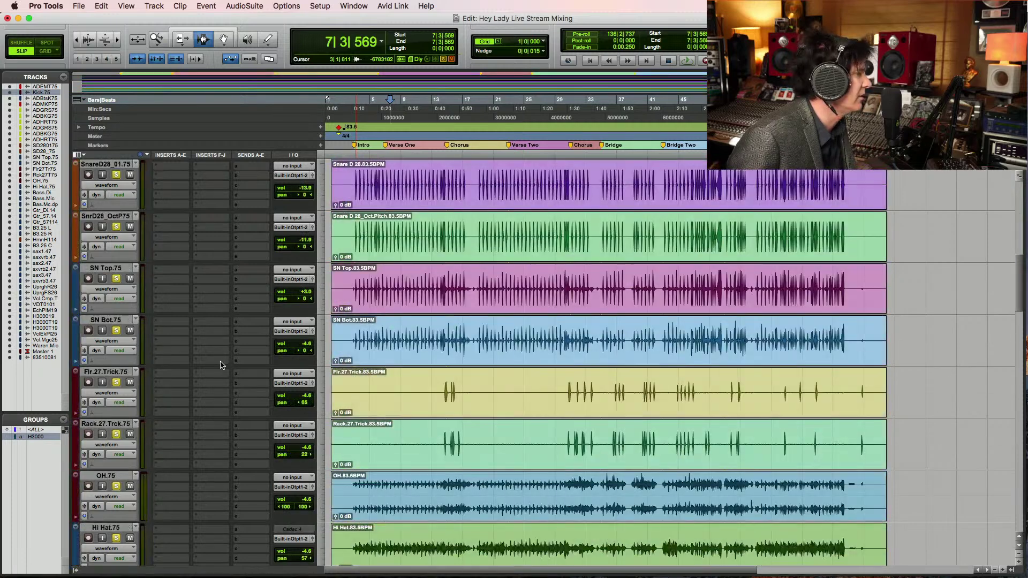
shift+click(116, 422)
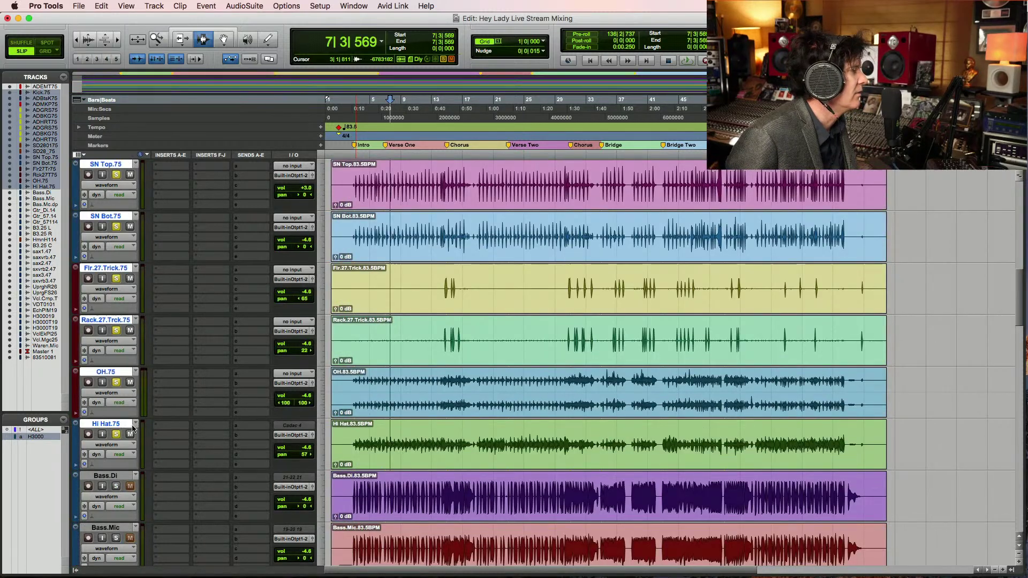
key(super+g)
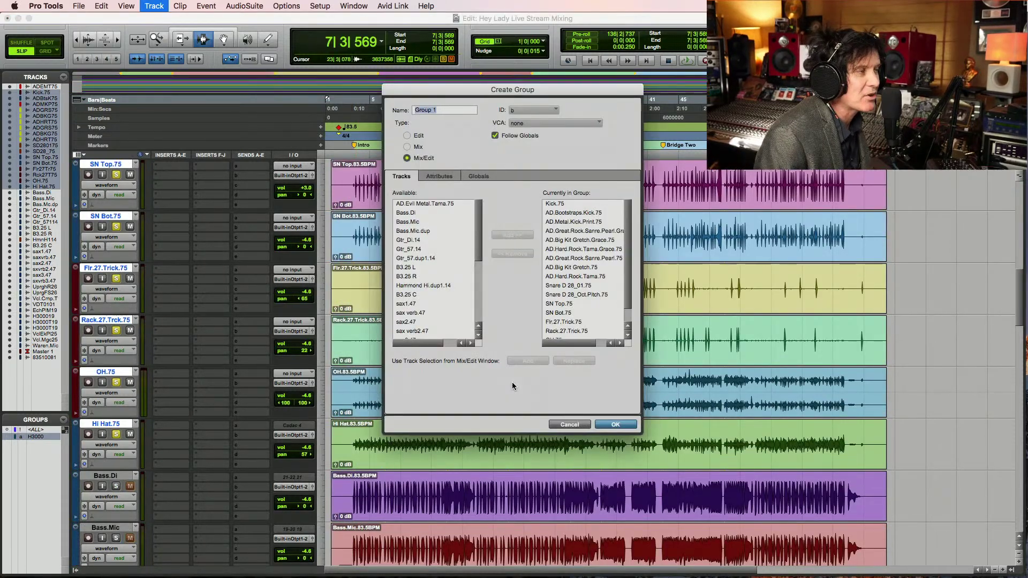
text(Drums.A)
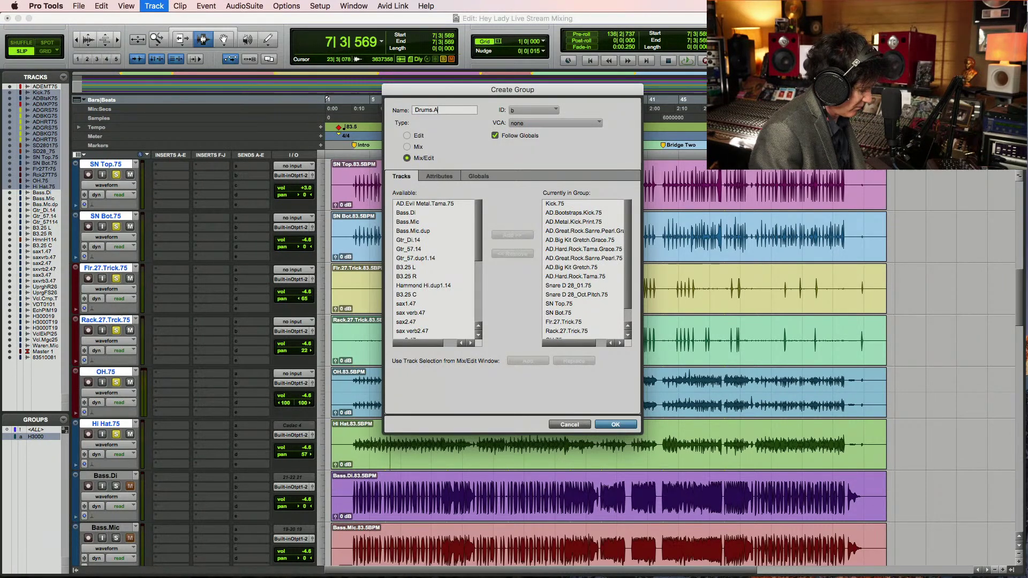
key(Return)
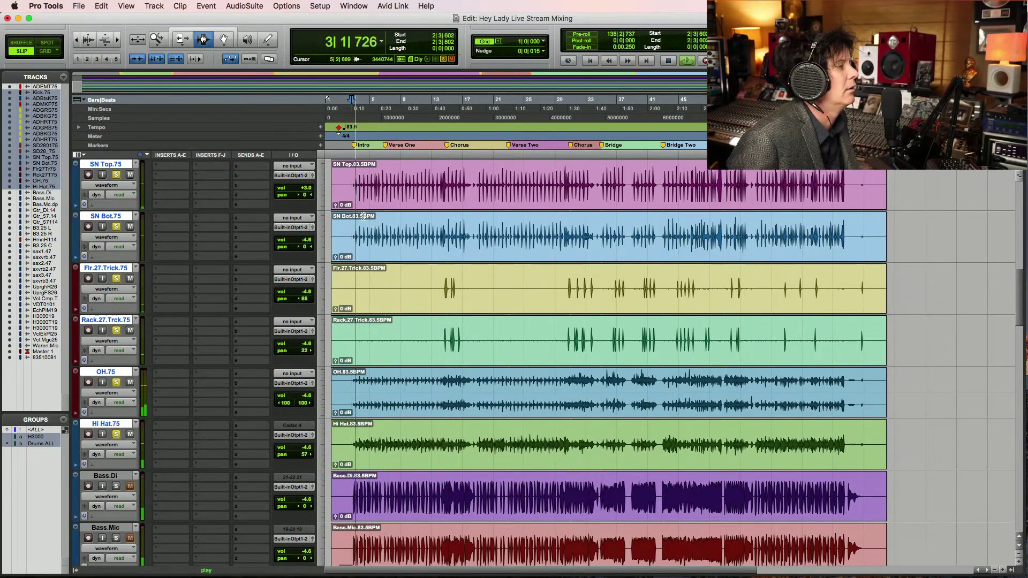
Reduce the track height of the grouped drum tracks while the intro plays
key(super+bracketright)
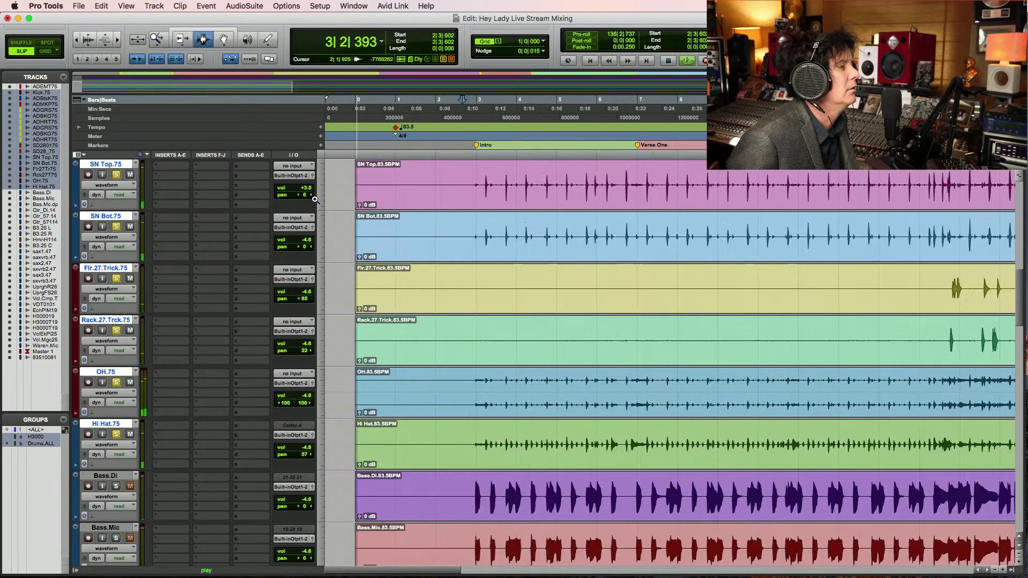
click(323, 254)
click(331, 245)
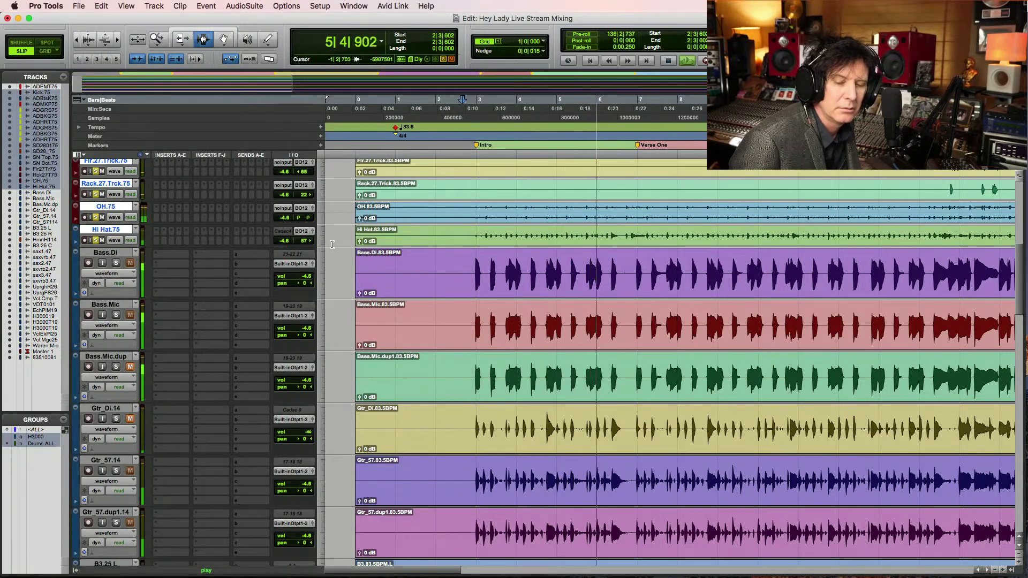
Save the session and solo the Bass.Di and Bass.Mic tracks during the intro to hear them with the drums
key(super+s)
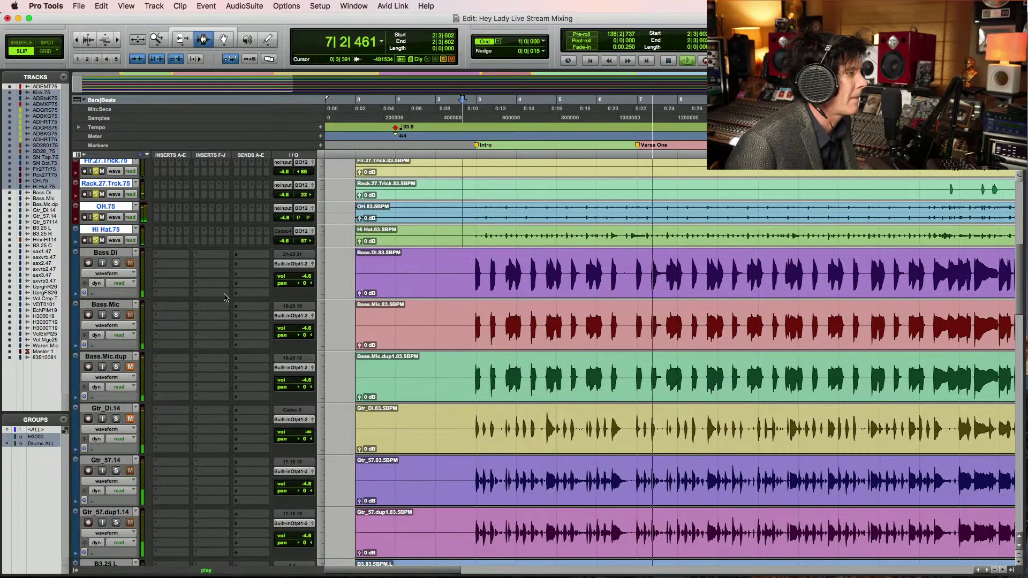
key(space)
click(116, 263)
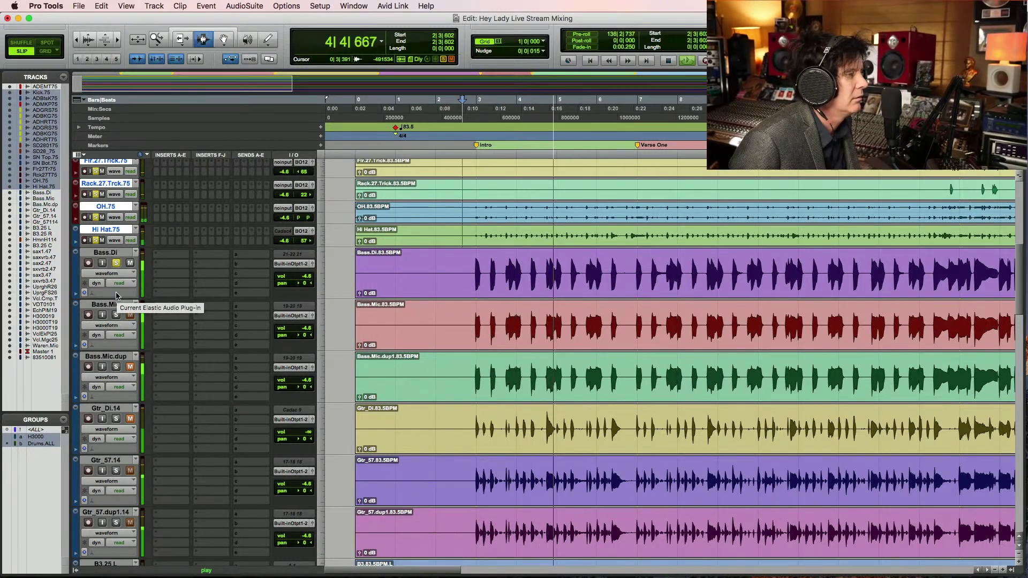
click(116, 315)
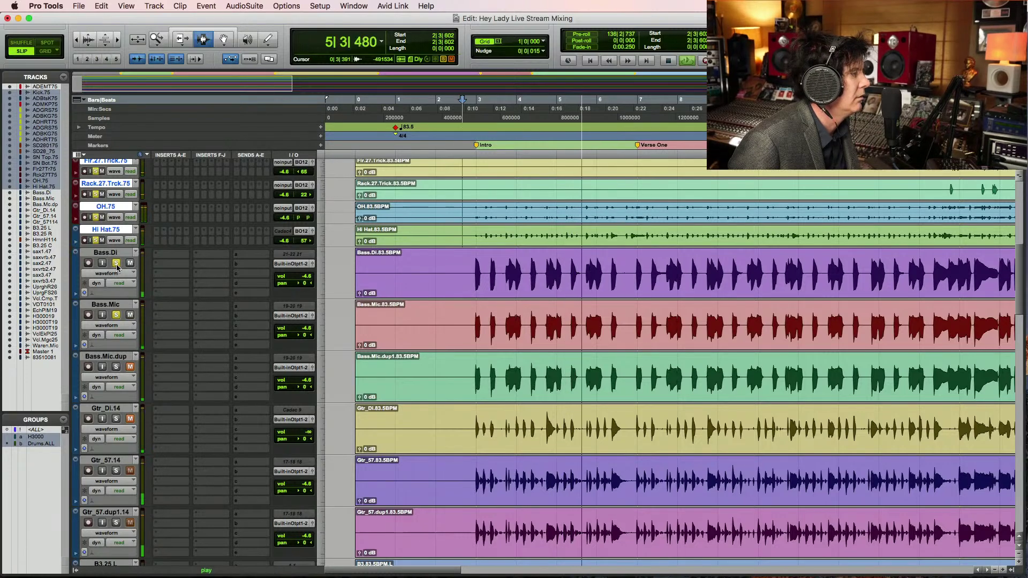
key(space)
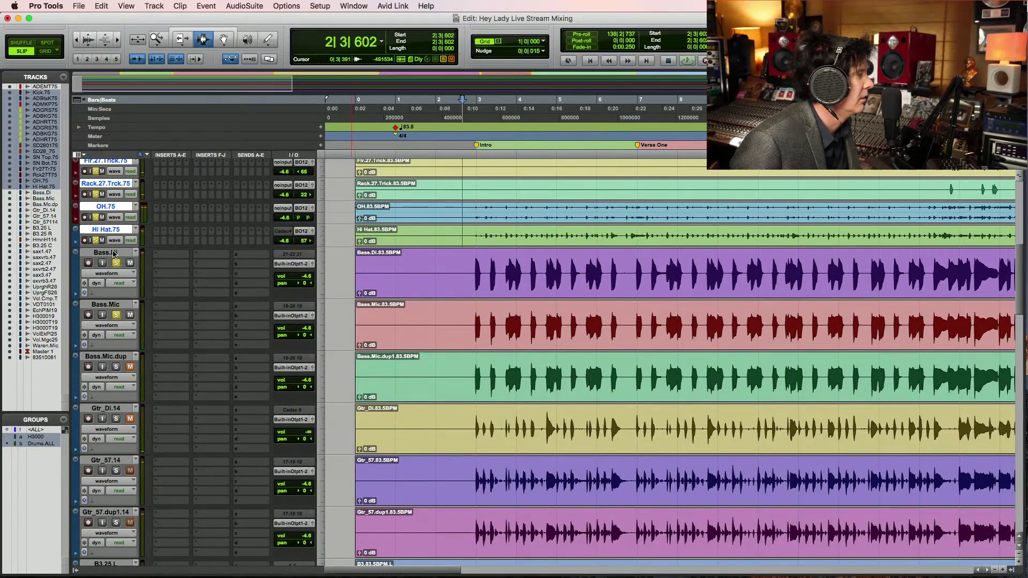
Create a Mix/Edit group named Bass from the Bass.Di and Bass.Mic tracks
click(114, 252)
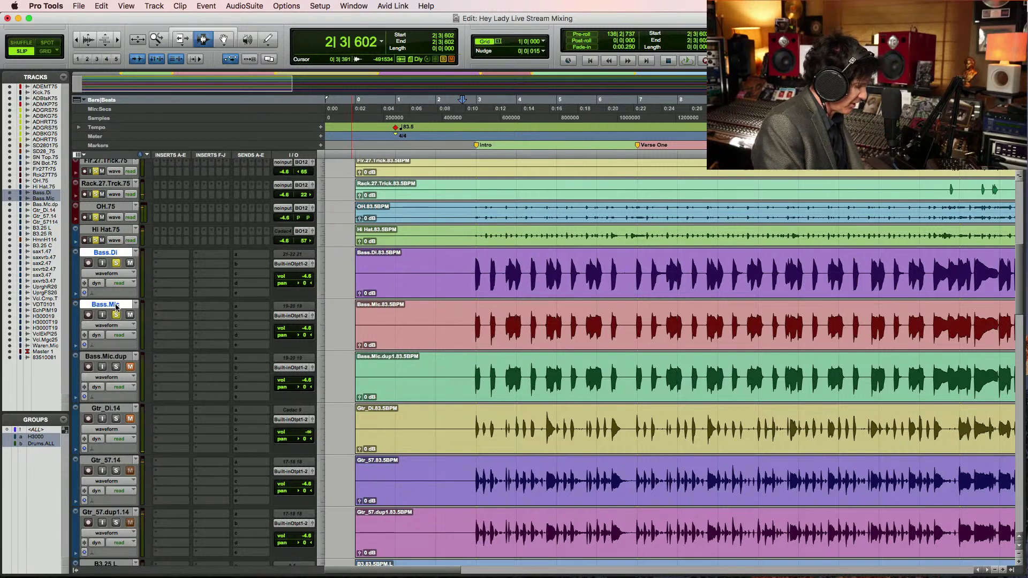
key(super+g)
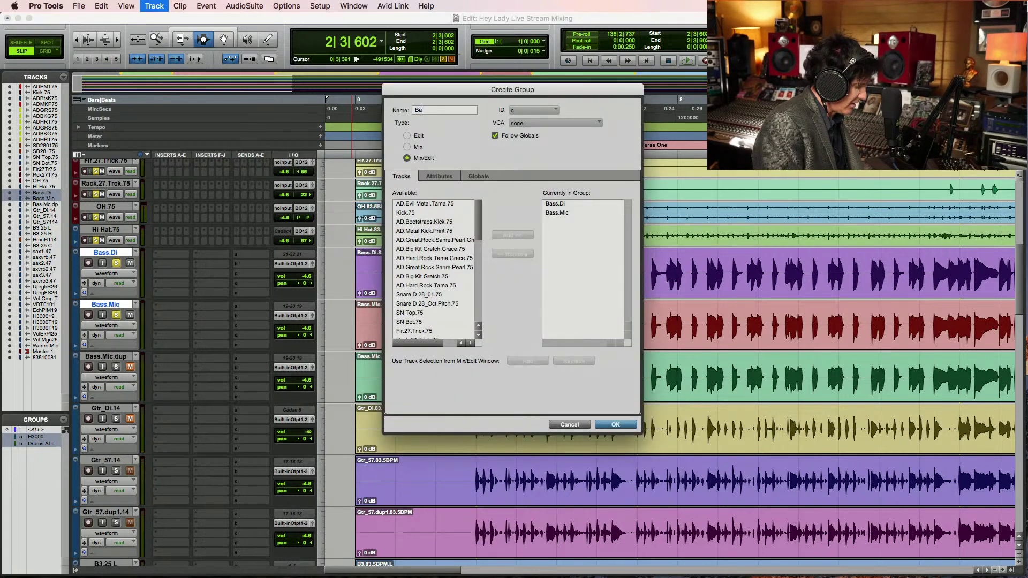
key(Return)
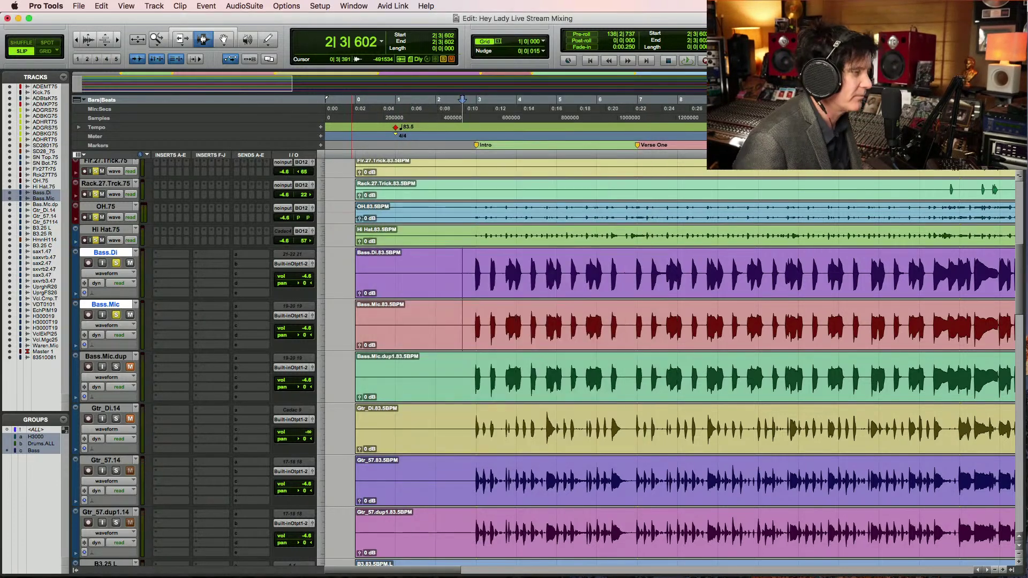
Play the intro and set the volume of the grouped bass tracks to -7.2 dB
key(space)
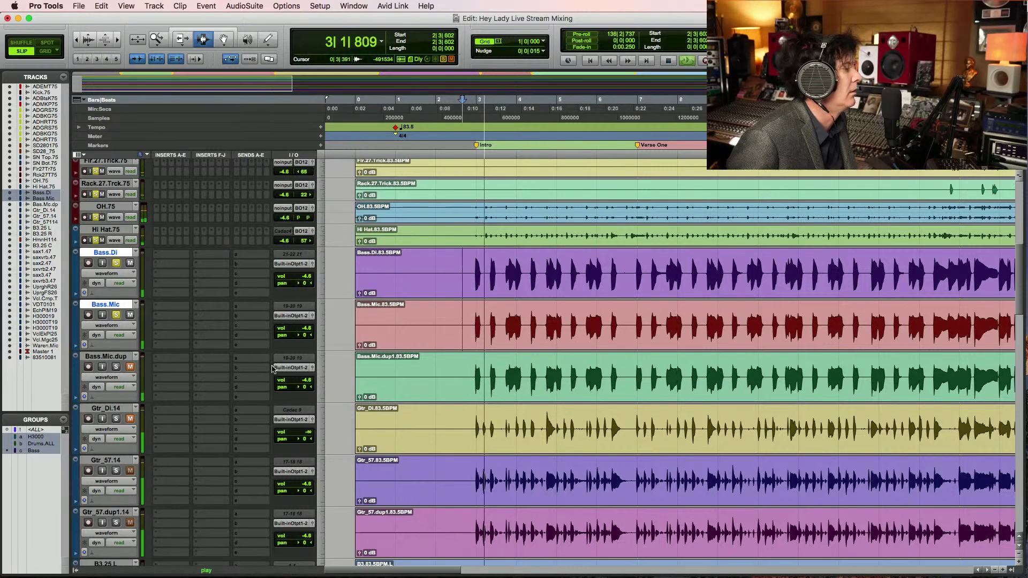
click(306, 276)
drag(308, 279, 309, 285)
scroll(299, 393, down, 2)
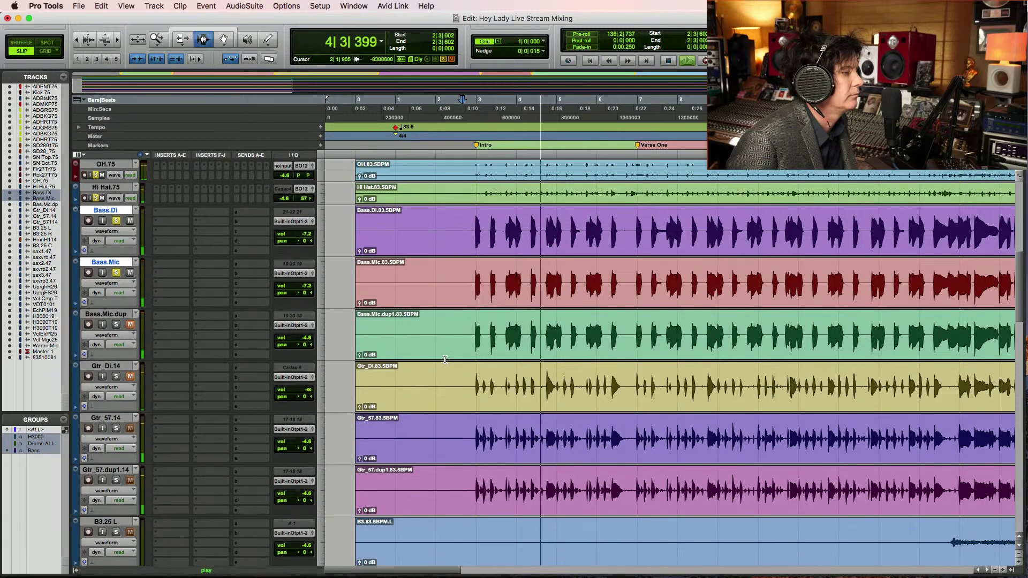
key(space)
Solo the Gtr_57.14 guitar track and set the playback start just before the Intro marker
click(117, 429)
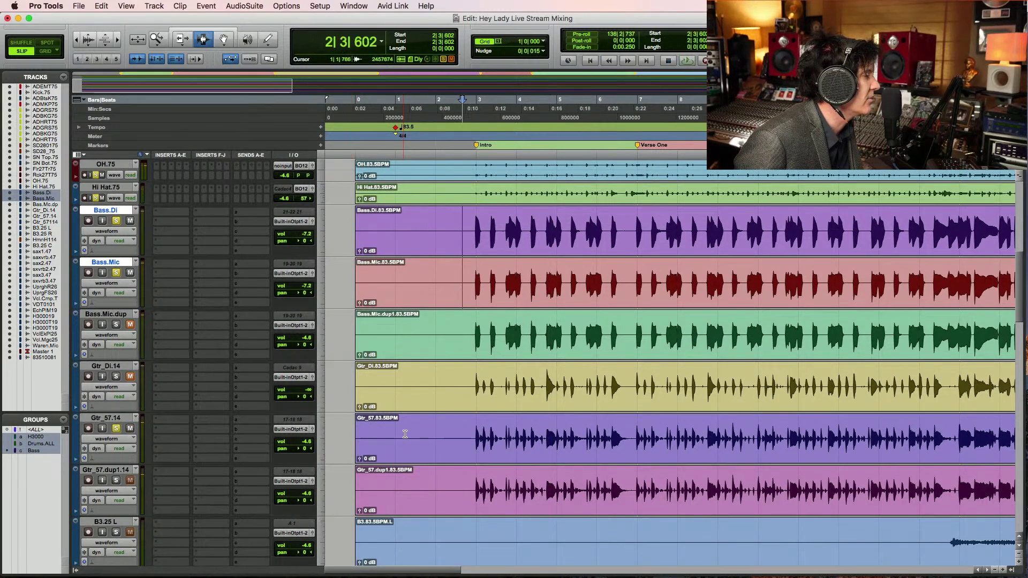
scroll(468, 395, down, 1)
click(472, 406)
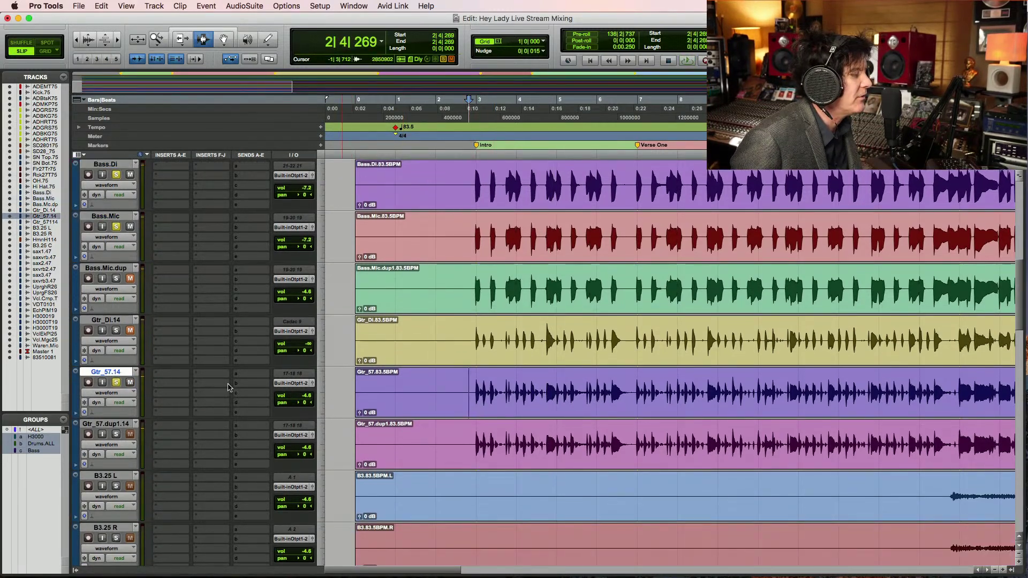
click(124, 425)
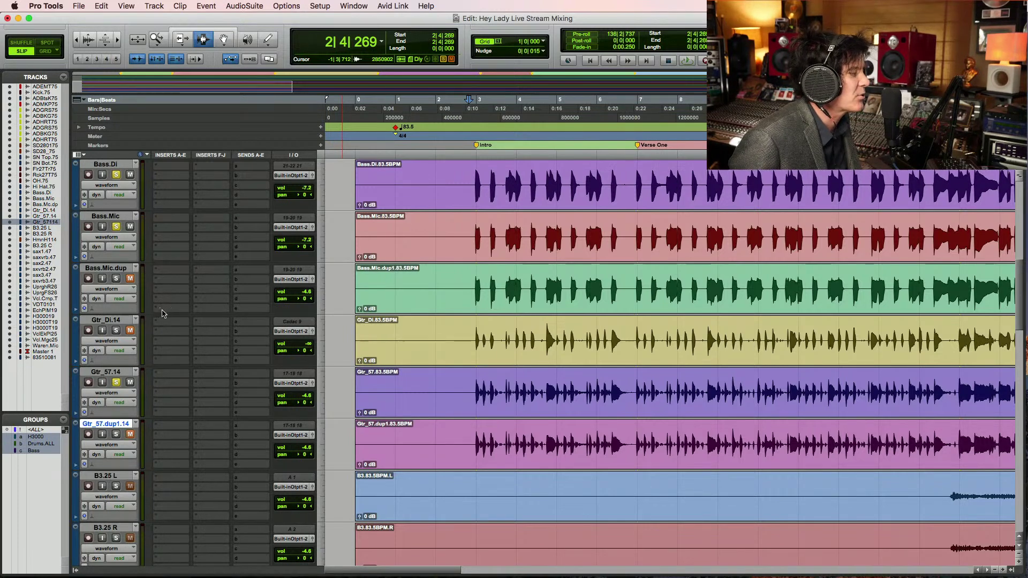
click(472, 334)
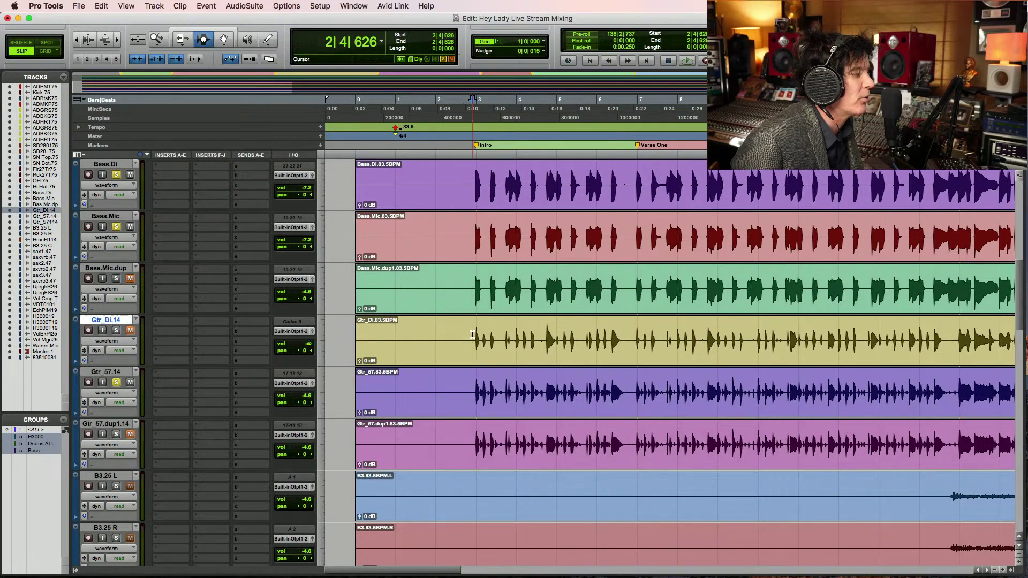
Pan the Gtr_57.14 track to 51 left and set its volume to -5.9 dB while the intro plays
key(space)
drag(298, 397, 298, 402)
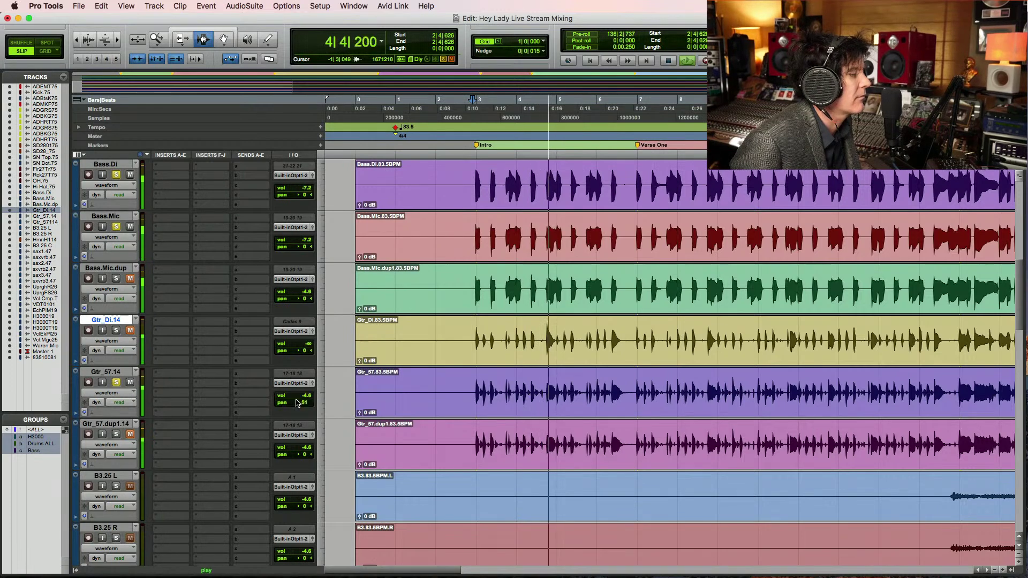
scroll(298, 402, down, 1)
drag(298, 343, 299, 346)
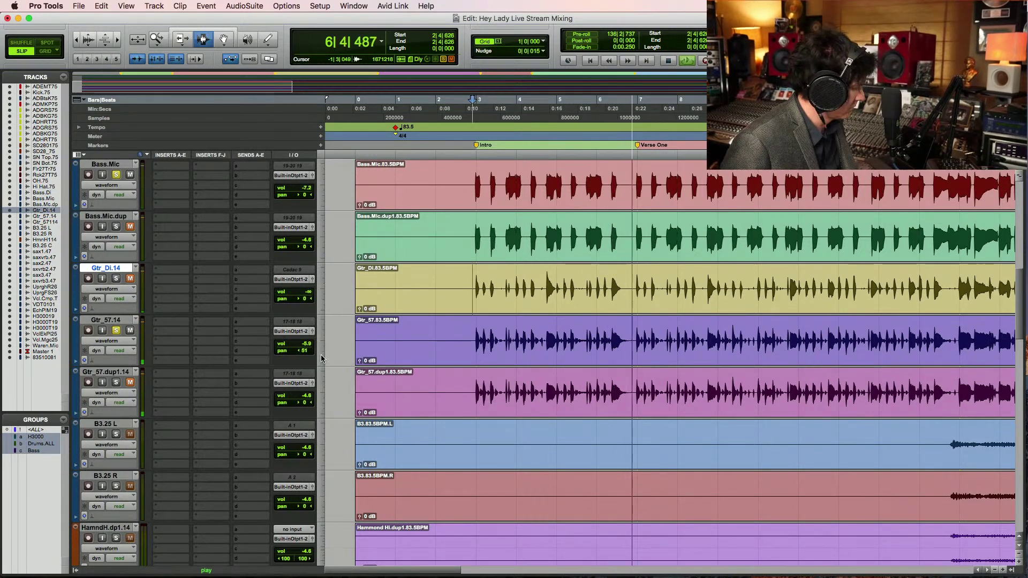
Solo the UprghtFrtySv26 piano track, pan it to 38 right, and play it from just before the intro
key(super+bracketleft)
key(super+bracketleft)
scroll(385, 357, down, 5)
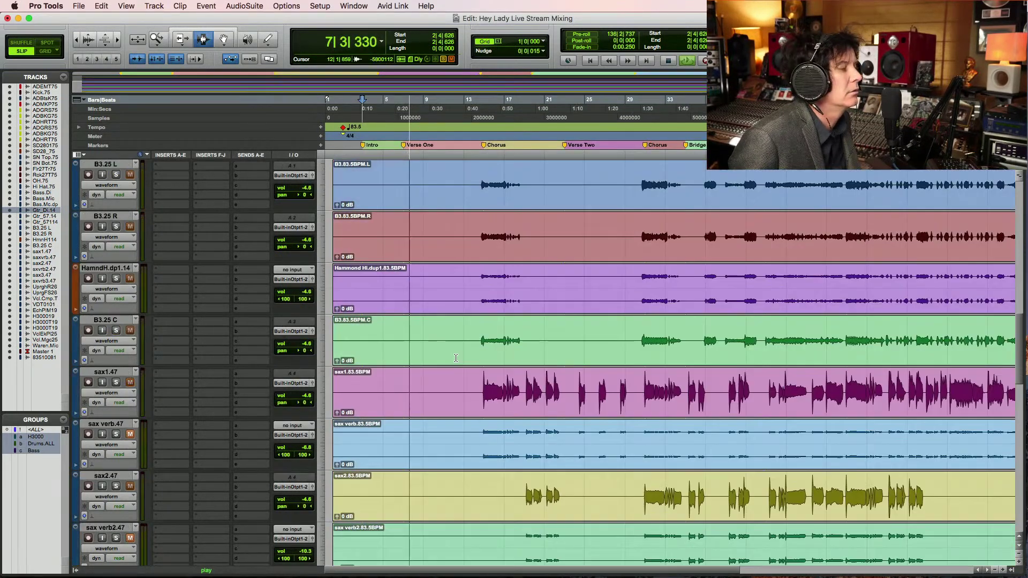
scroll(465, 248, down, 7)
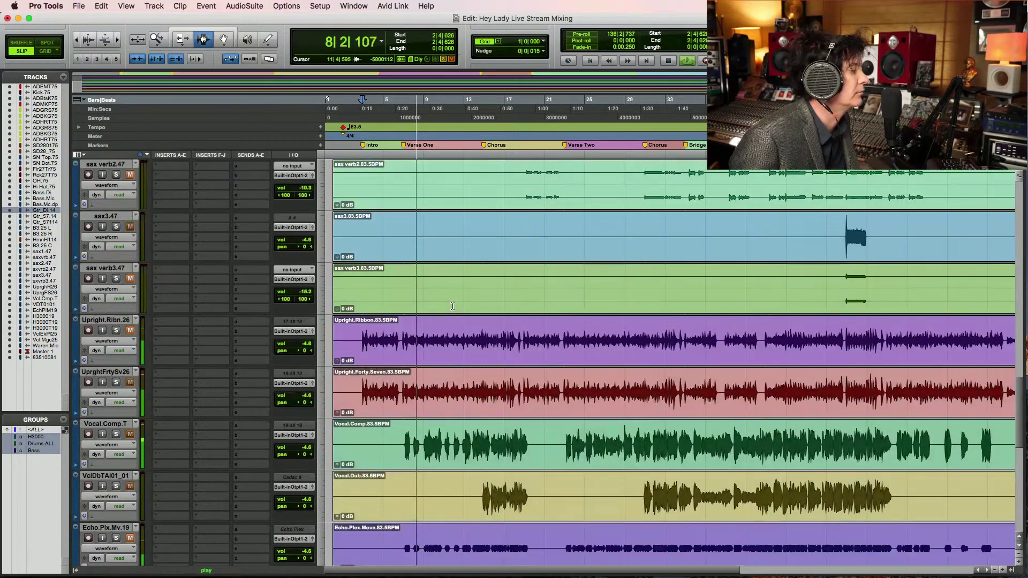
click(363, 398)
key(space)
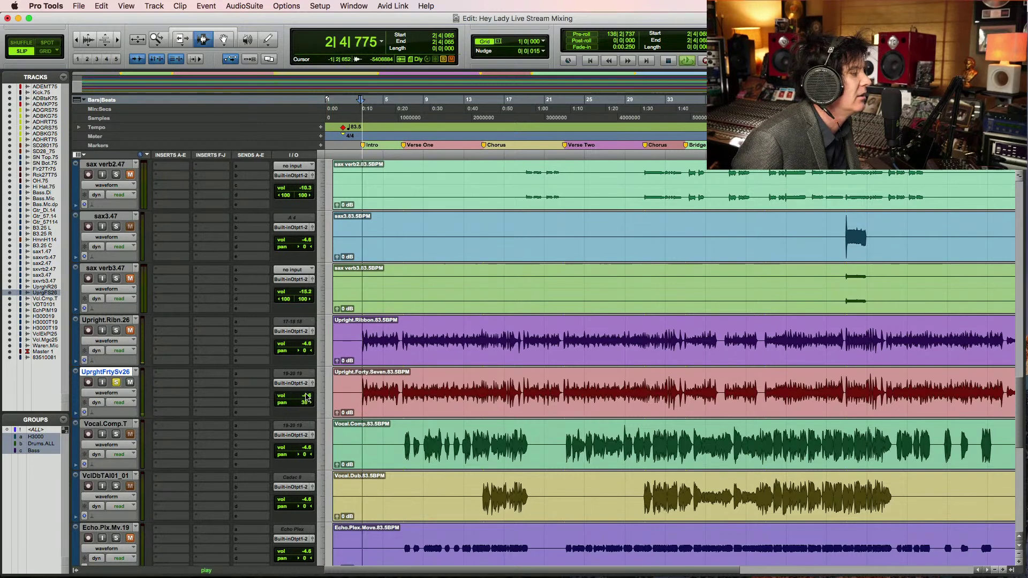
Balance the UprghtFrtySv26 piano track against the playing mix at a volume of -3.3 dB
drag(307, 397, 310, 403)
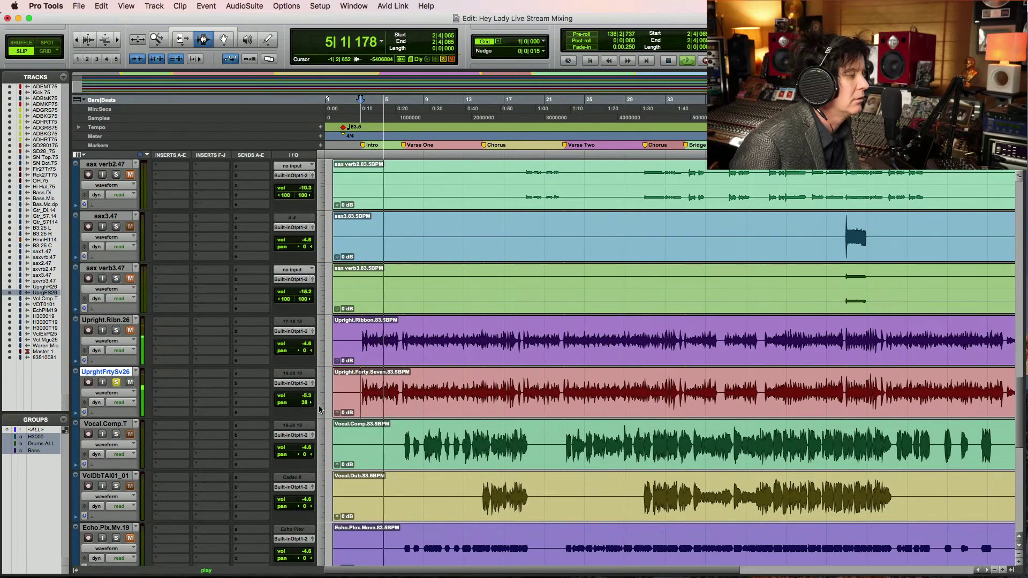
drag(310, 401, 311, 395)
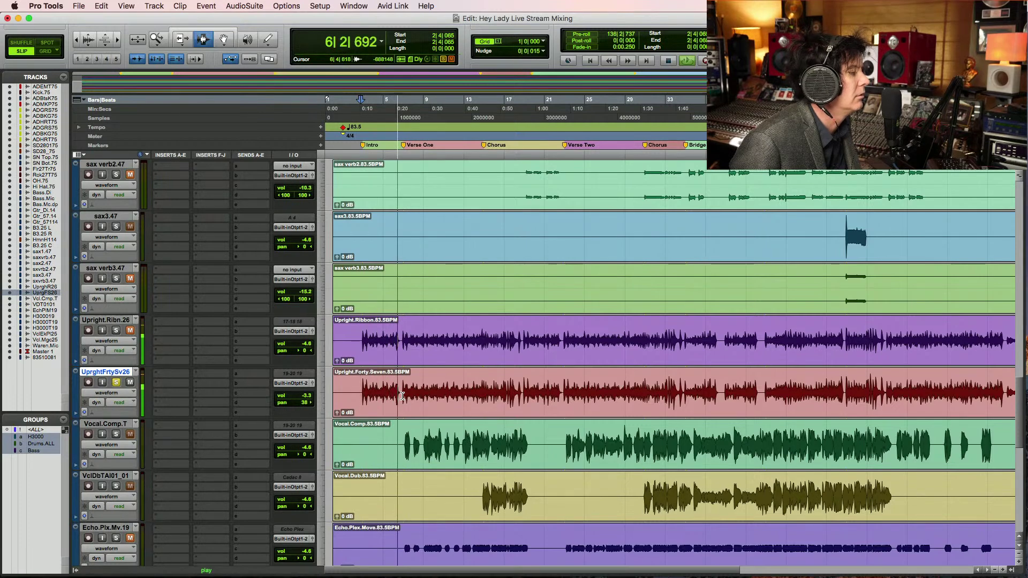
scroll(409, 428, down, 4)
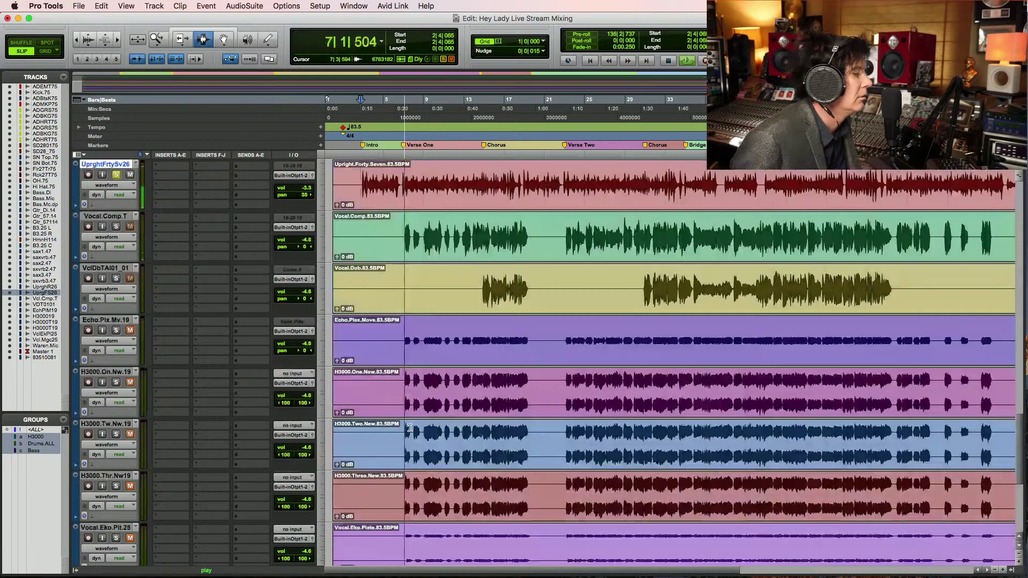
scroll(409, 428, up, 5)
key(space)
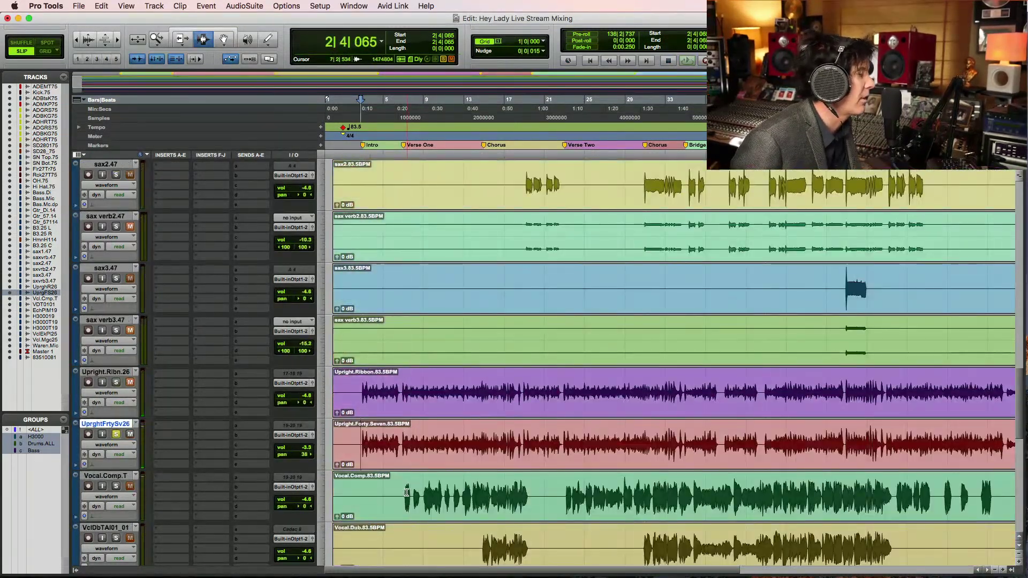
Solo the Vocal.Comp.T track and set its volume to -0.7 dB while playing from the start of Verse One
click(402, 487)
click(116, 486)
key(space)
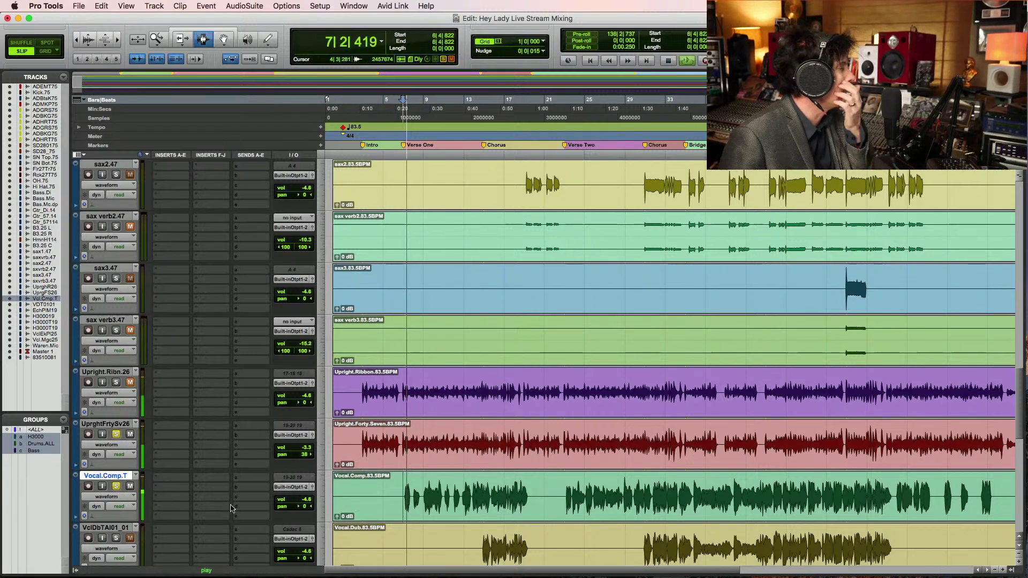
scroll(241, 439, down, 2)
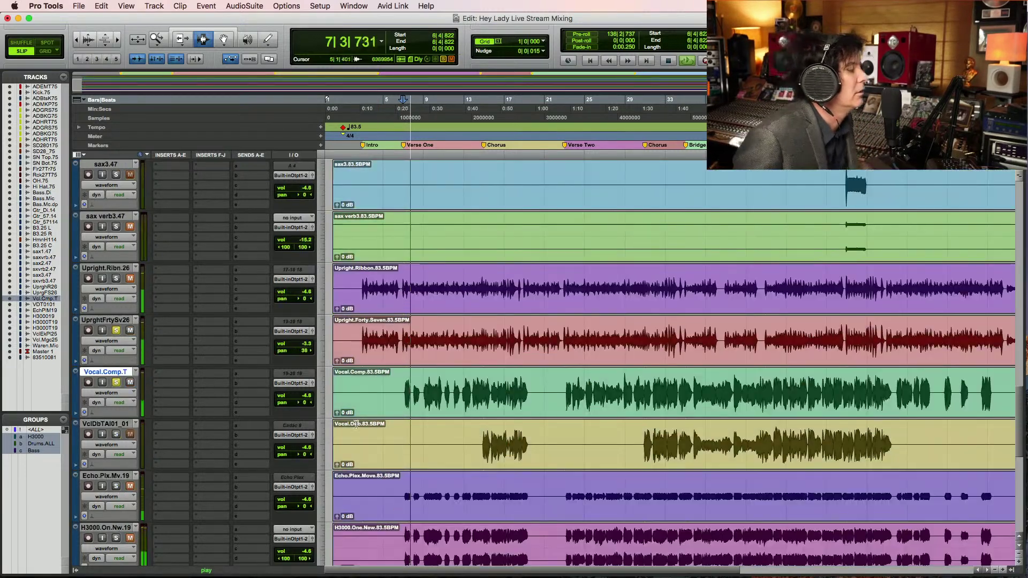
click(305, 398)
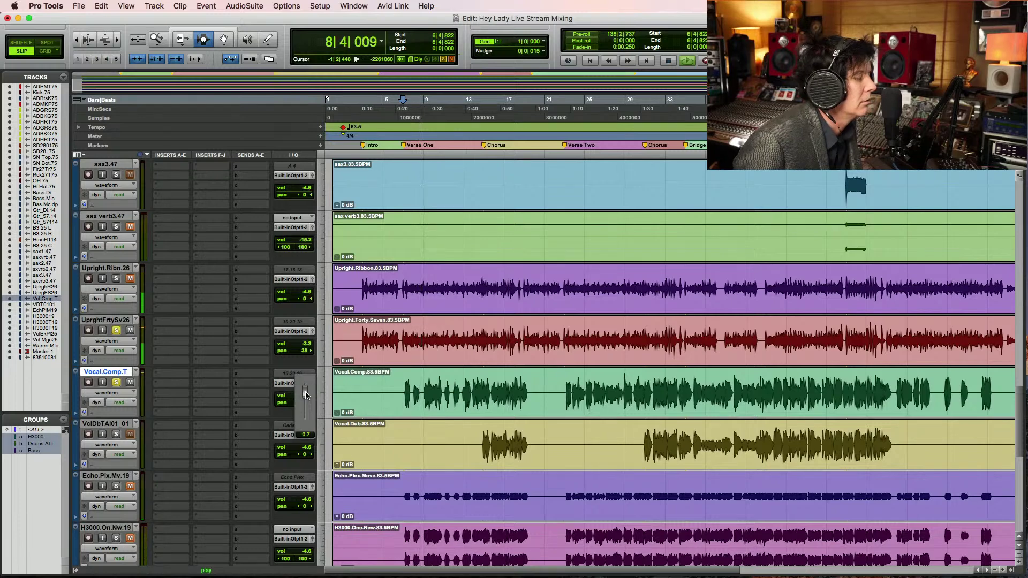
drag(305, 395, 305, 396)
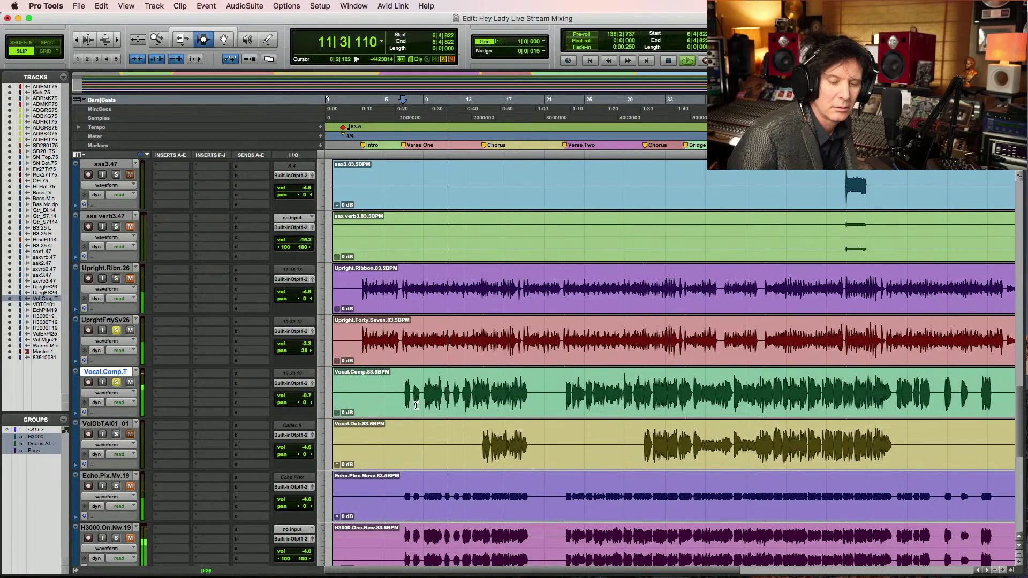
key(space)
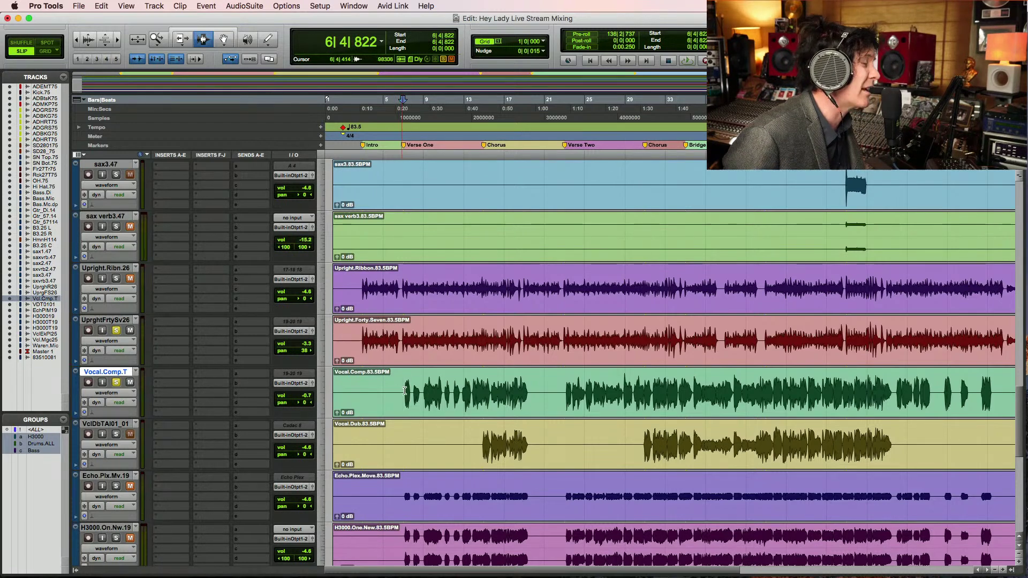
Play the mix from just before Verse One and inspect the opening phrases on the Vocal.Comp.T waveform up close
click(399, 347)
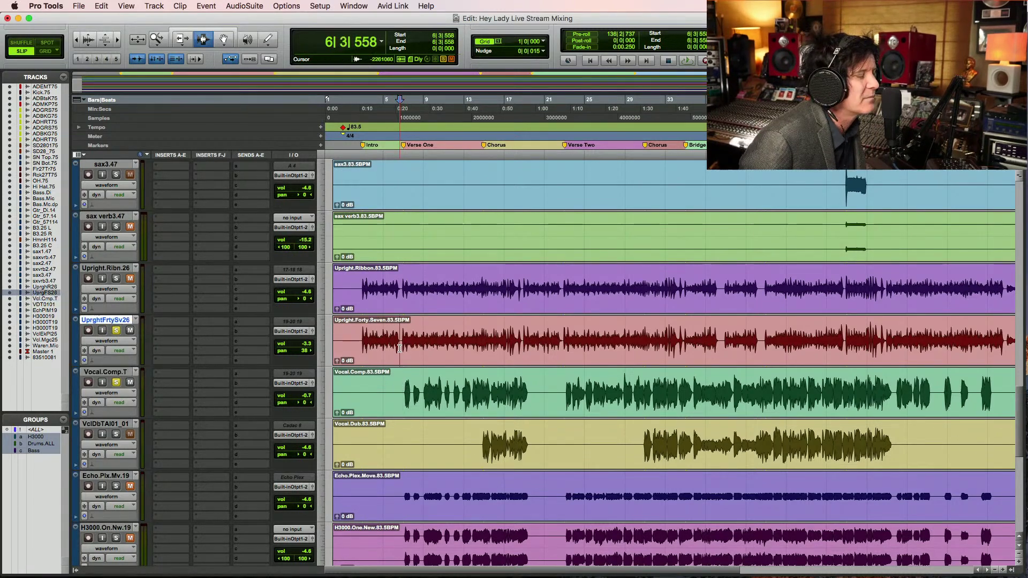
click(400, 347)
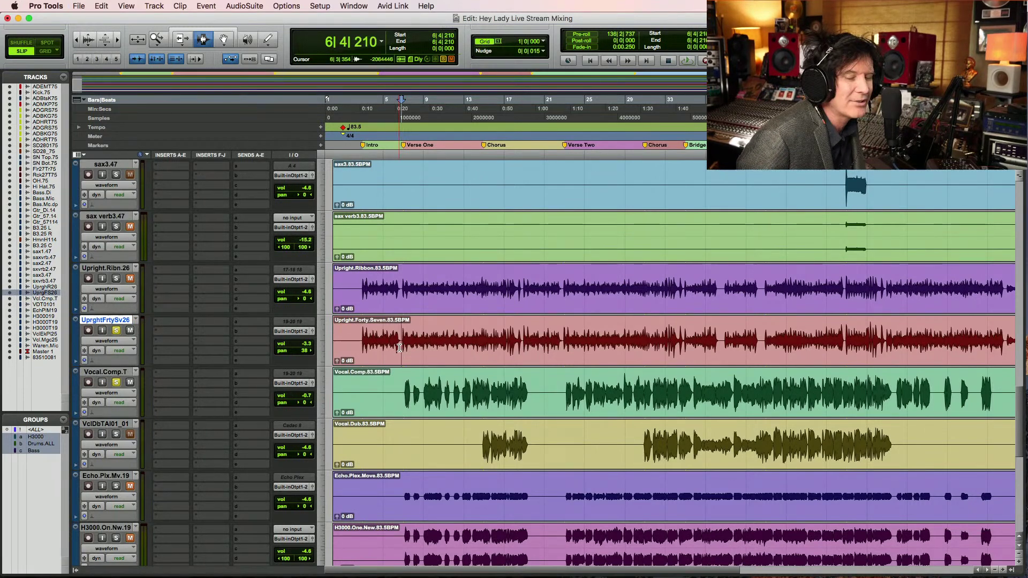
click(400, 384)
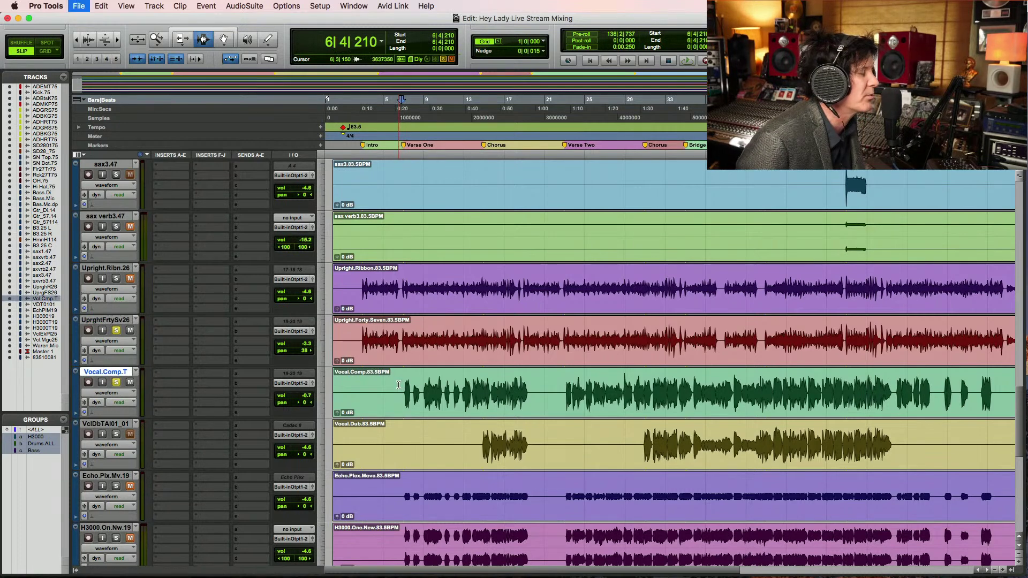
key(space)
key(F5)
drag(368, 390, 511, 383)
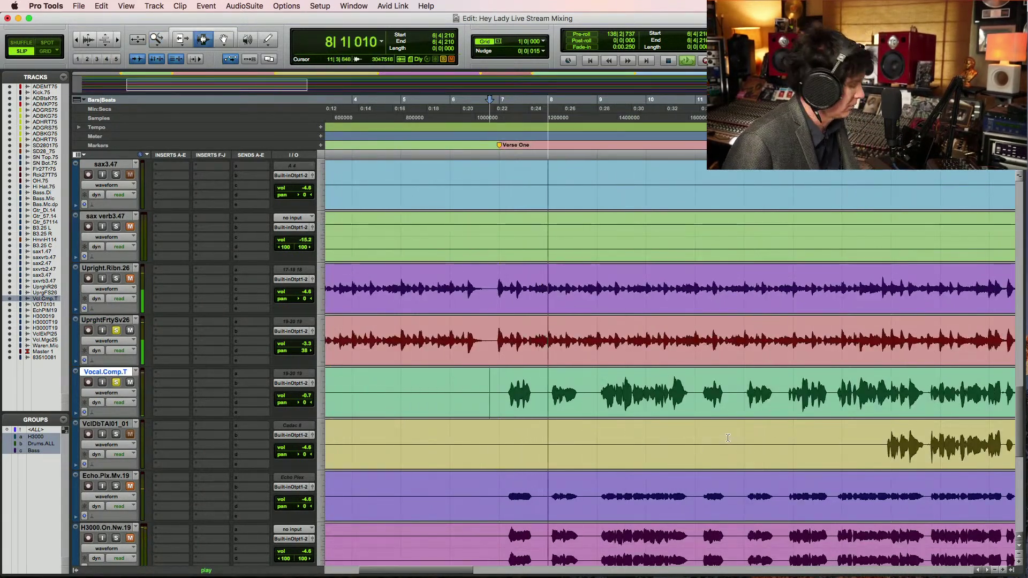
key(r)
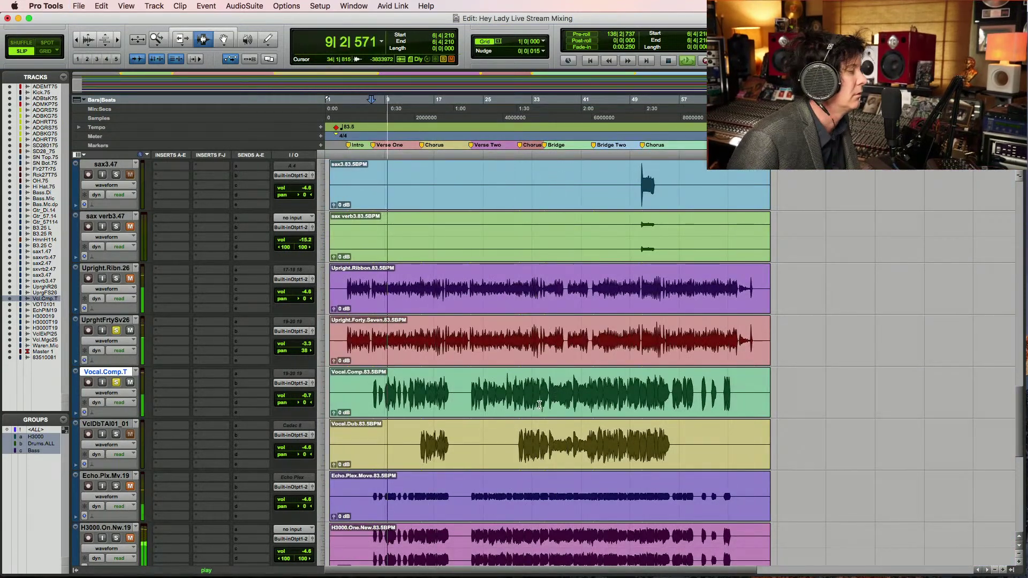
Solo the three grouped H3000 vocal effect tracks and set their volume to -30.0 dB while listening from Verse One
scroll(552, 399, down, 6)
key(space)
click(362, 302)
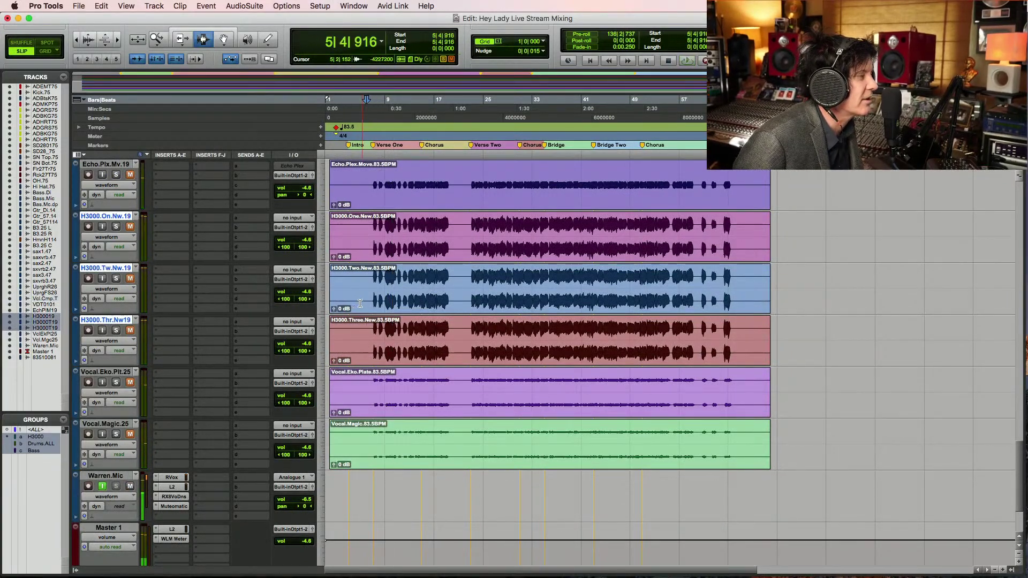
click(116, 227)
drag(303, 244, 303, 263)
click(372, 235)
key(space)
drag(307, 244, 308, 241)
key(space)
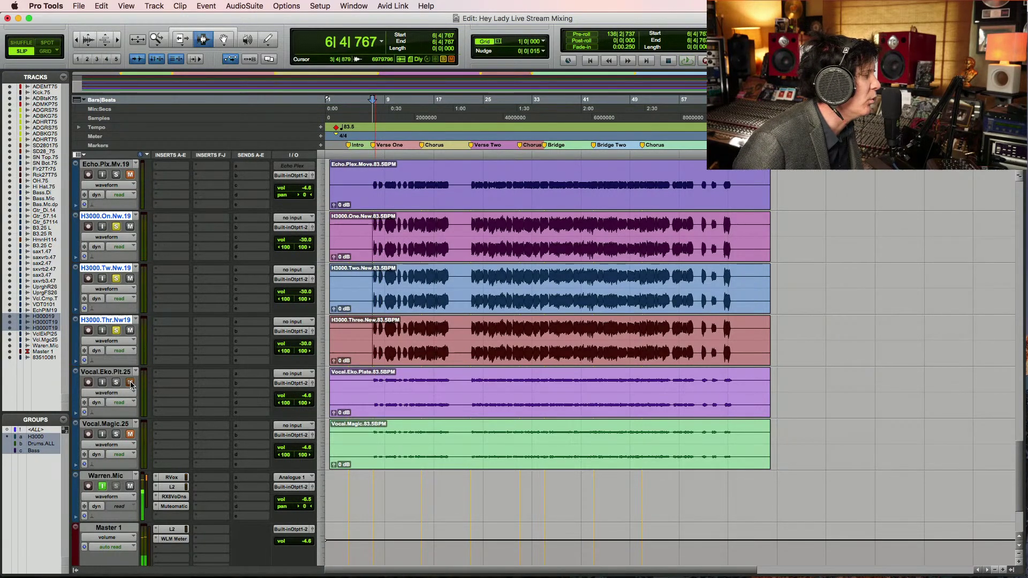
Solo Vocal.Eko.Plt.25 and Vocal.Magic.25 and set both volumes to -18.5 dB while playing from Verse One
click(129, 435)
click(117, 382)
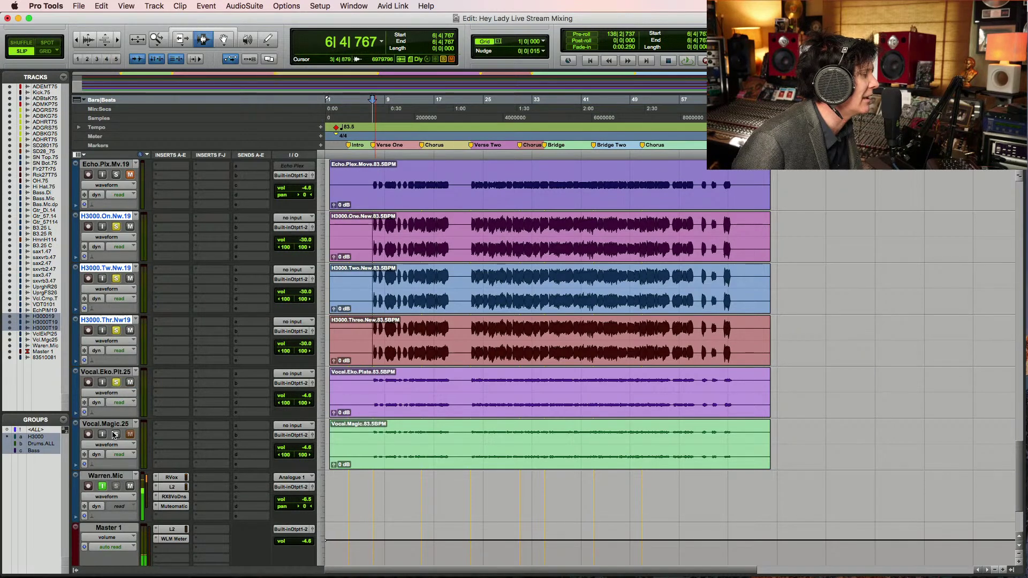
click(371, 387)
key(space)
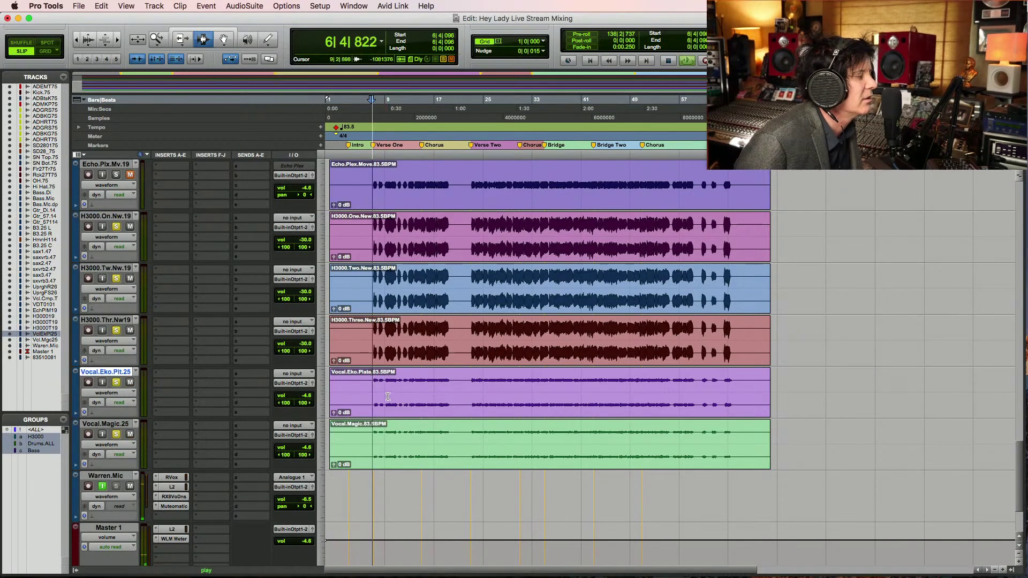
click(307, 397)
drag(307, 448, 307, 460)
drag(307, 395, 308, 398)
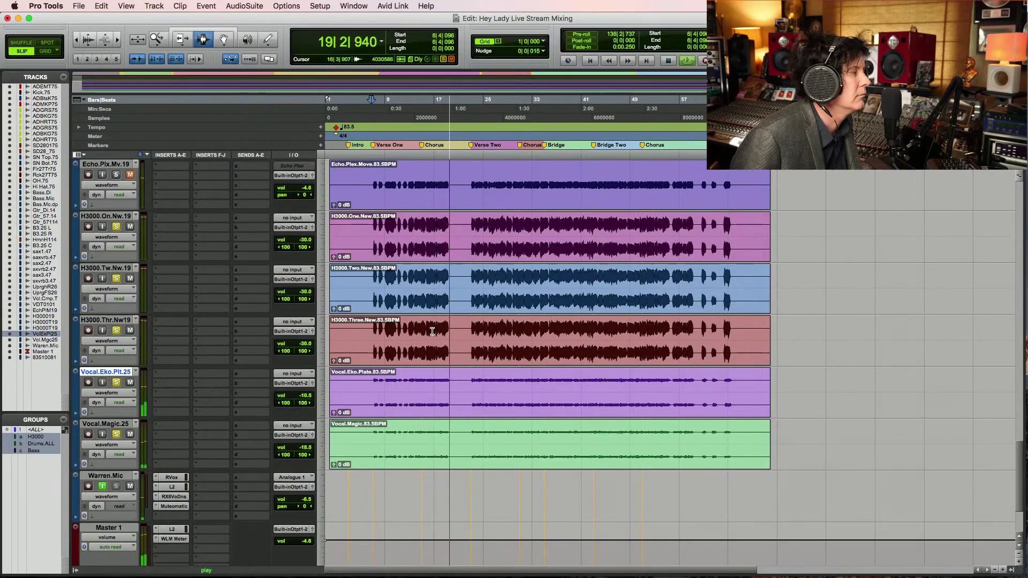
Stop playback and set the UprghtFrtySv26 piano track's volume to -2.6 dB
scroll(430, 331, up, 10)
scroll(429, 332, down, 1)
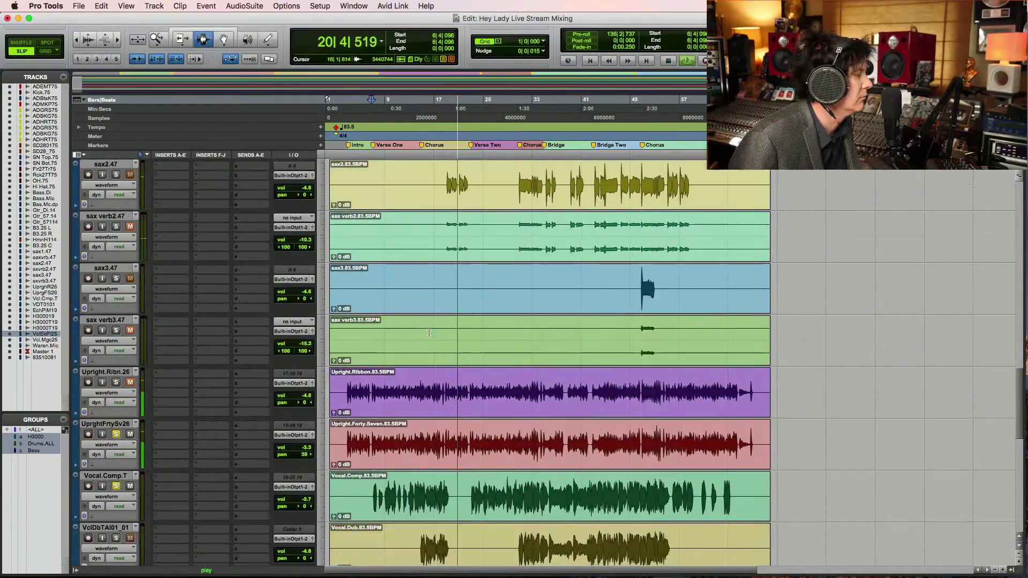
key(space)
click(305, 448)
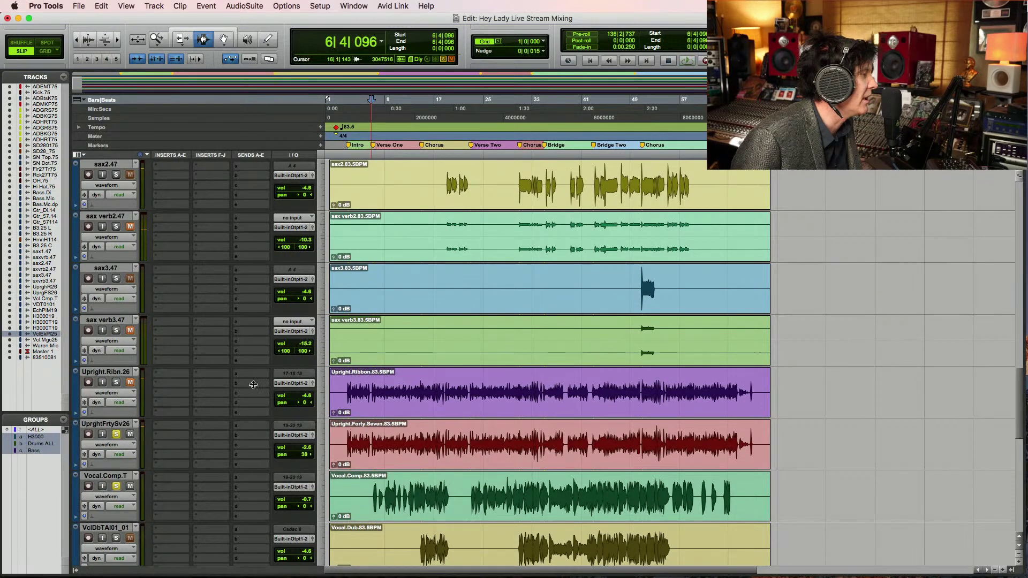
Set the Gtr_57.14 guitar's volume to -6.5 dB and check the balance by playing from Verse One
scroll(316, 324, up, 8)
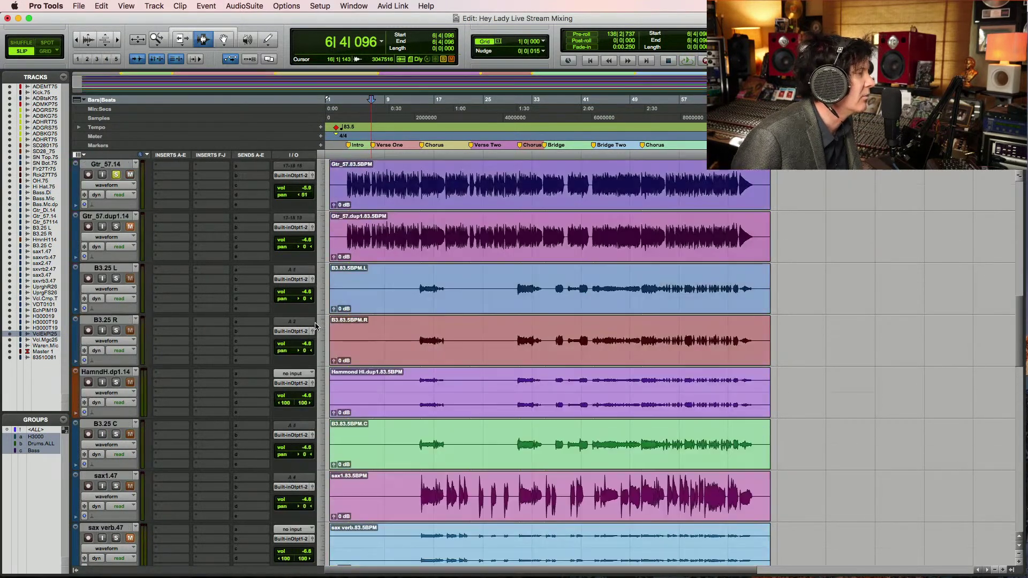
click(300, 190)
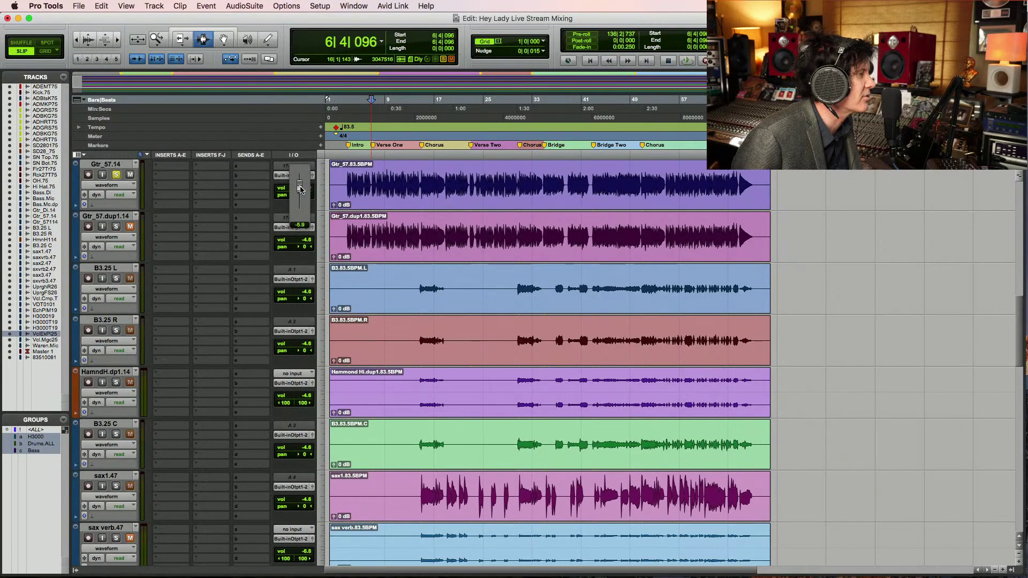
drag(300, 189, 301, 190)
key(space)
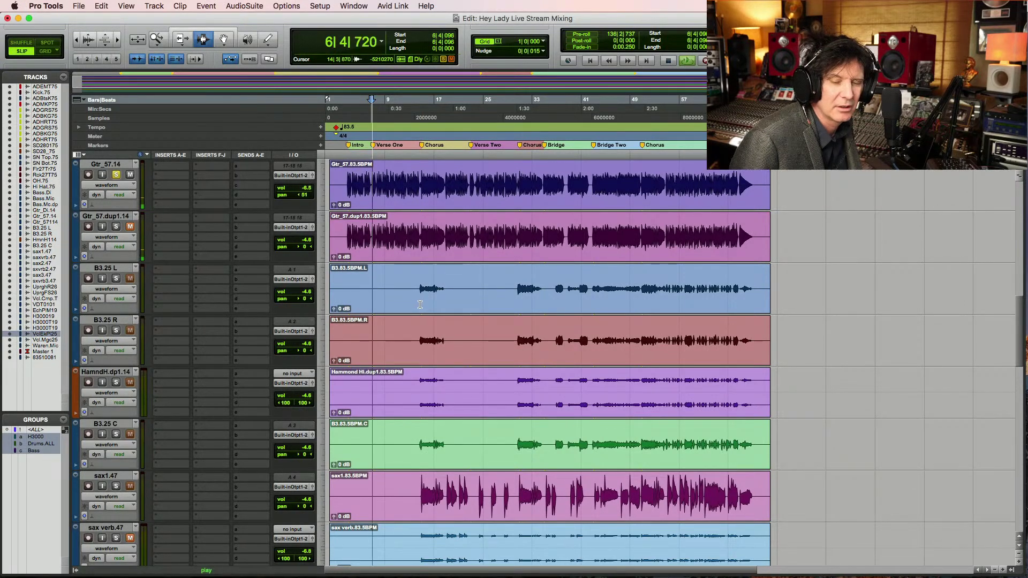
scroll(421, 304, down, 3)
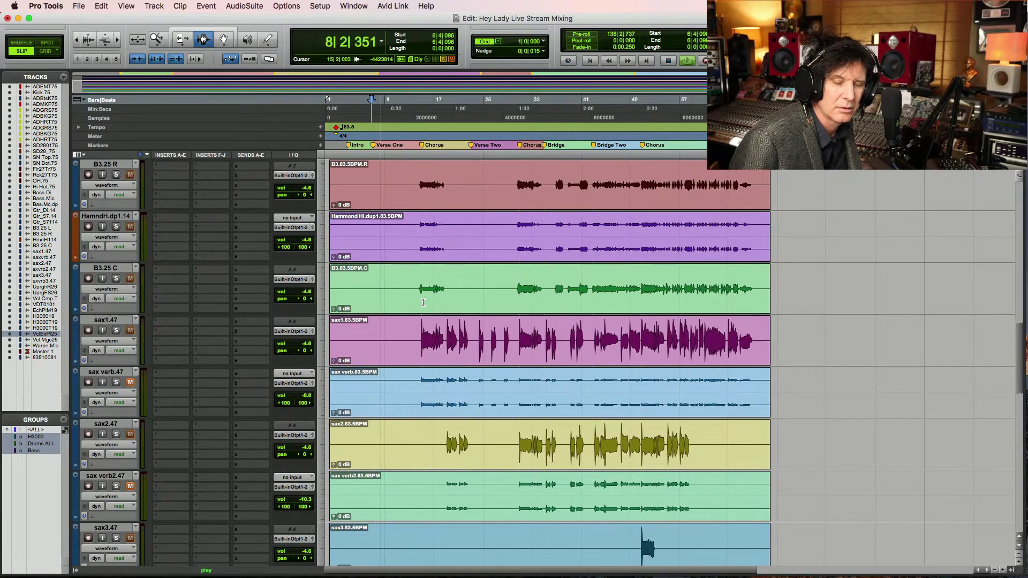
scroll(422, 303, down, 2)
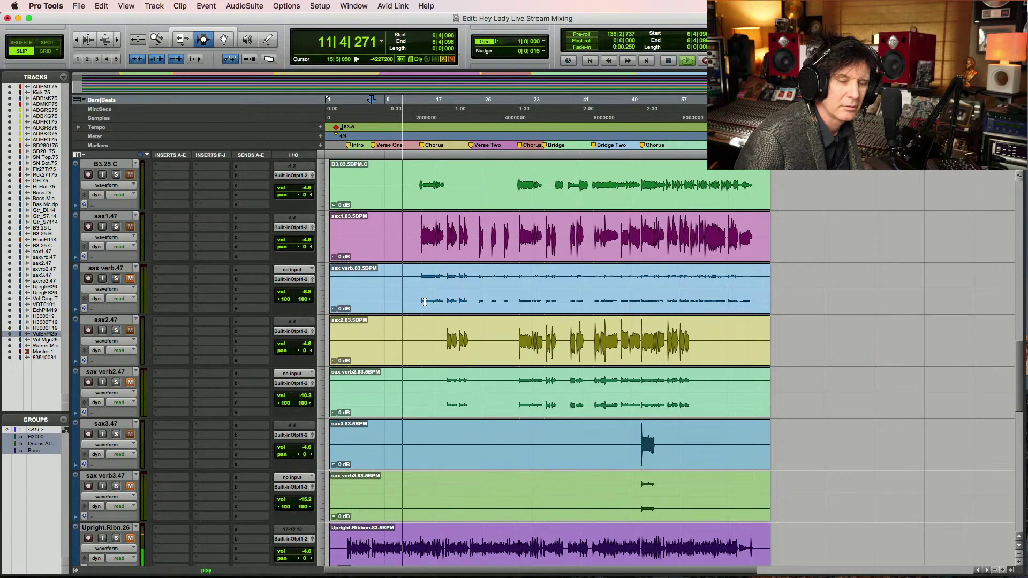
key(space)
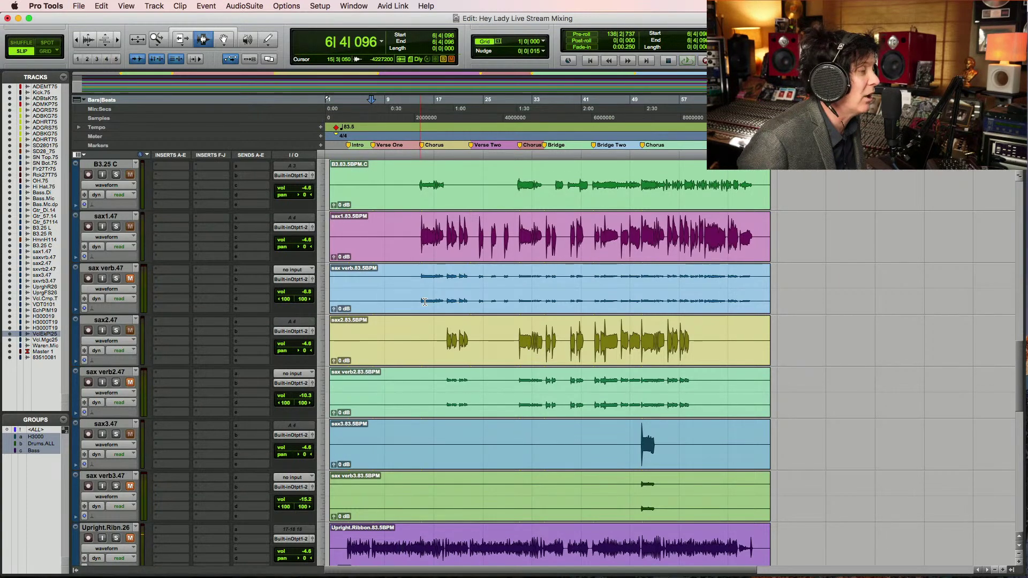
Solo the VclDbTAI01_01 vocal double and set its volume to -6.5 dB while playing from the first Chorus
scroll(379, 326, down, 4)
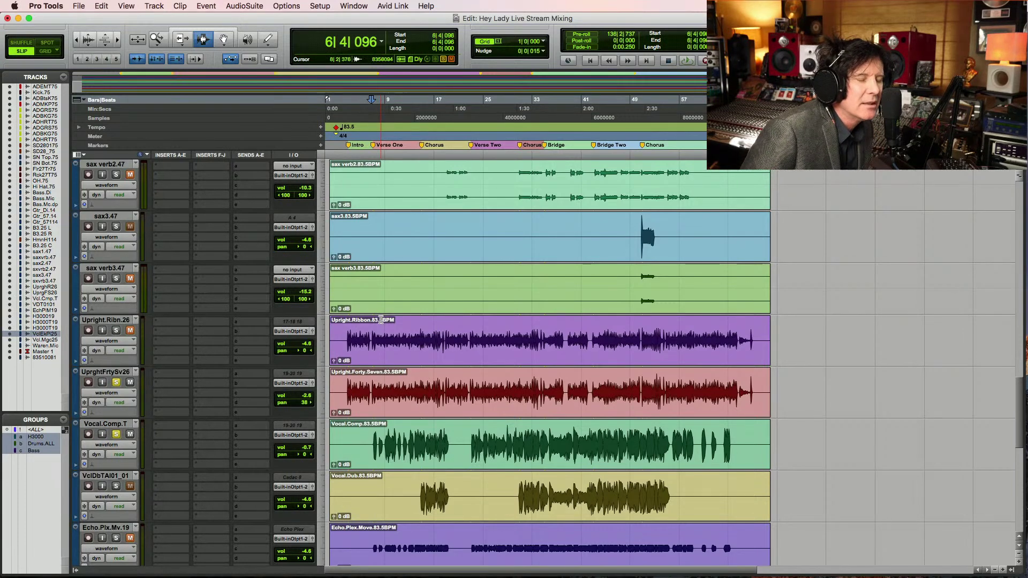
scroll(381, 319, down, 6)
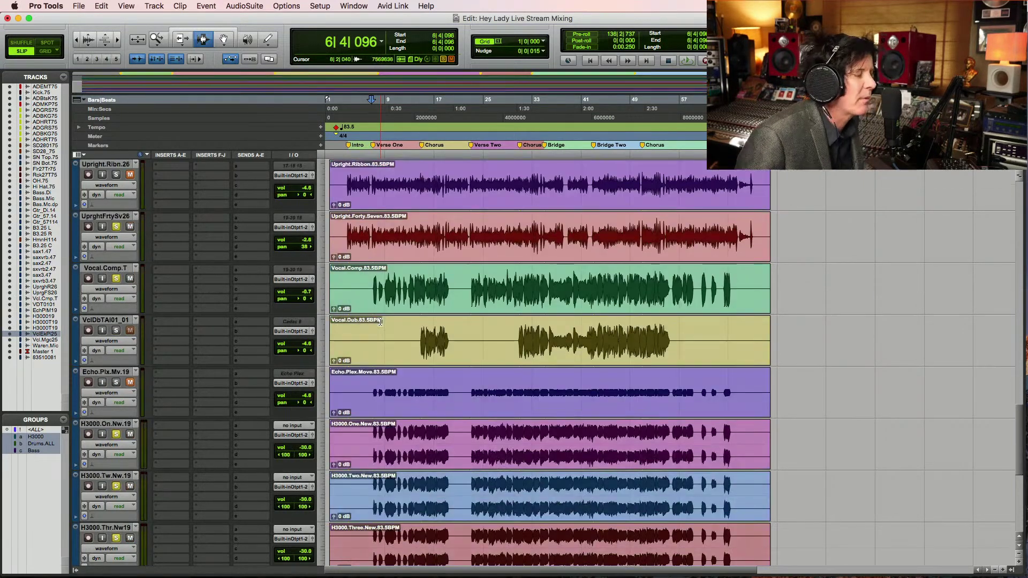
scroll(405, 294, up, 4)
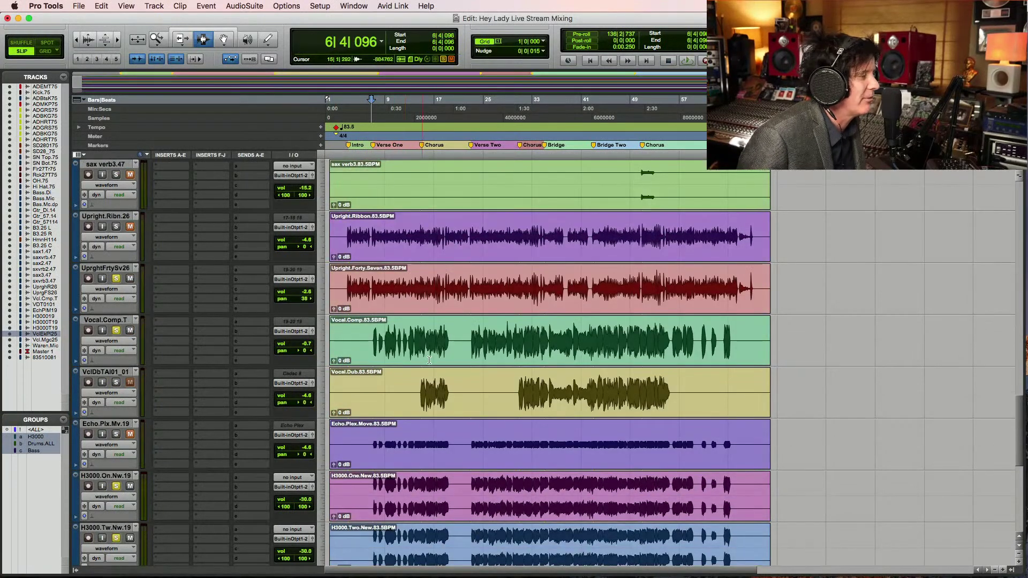
click(418, 393)
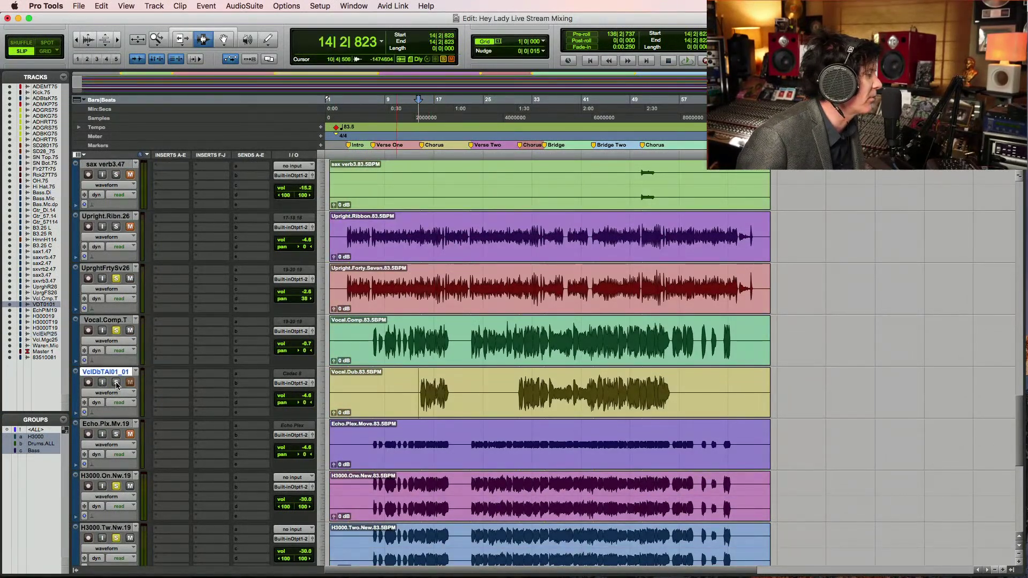
key(space)
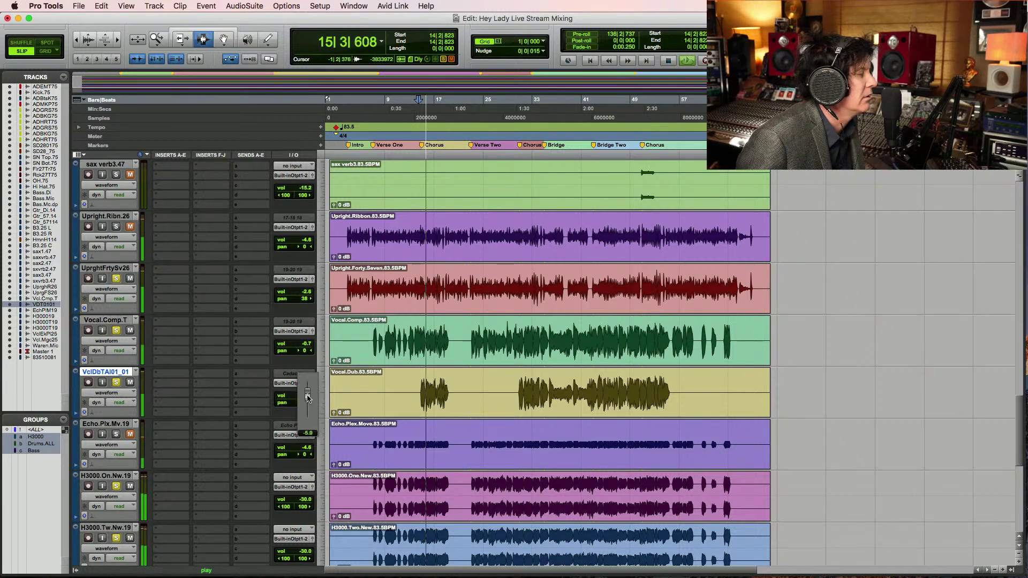
key(space)
key(space)
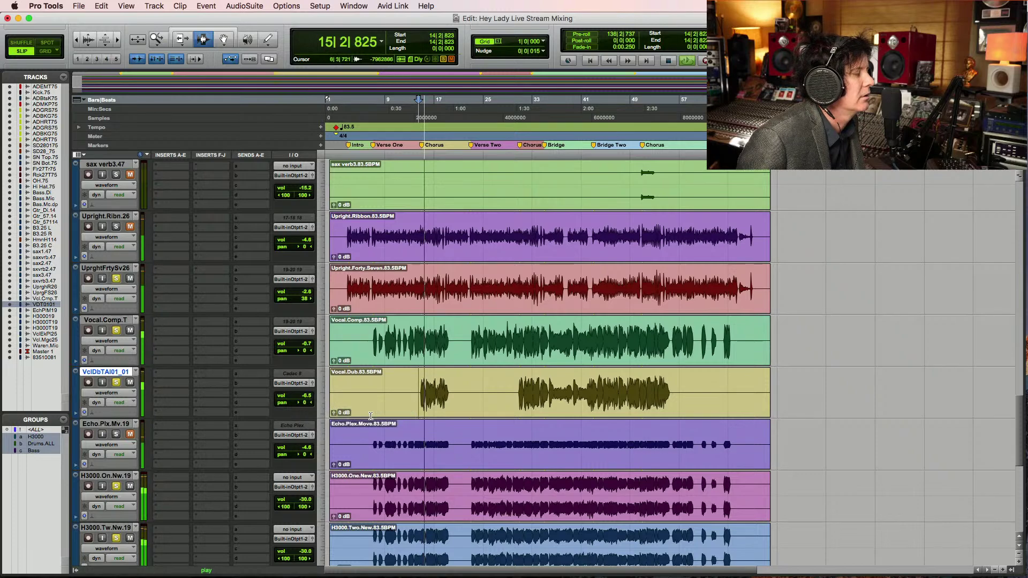
Audition Echo.Plx.Mv.19 in the mix and on its own from just before Verse One, and clear the solos
click(373, 445)
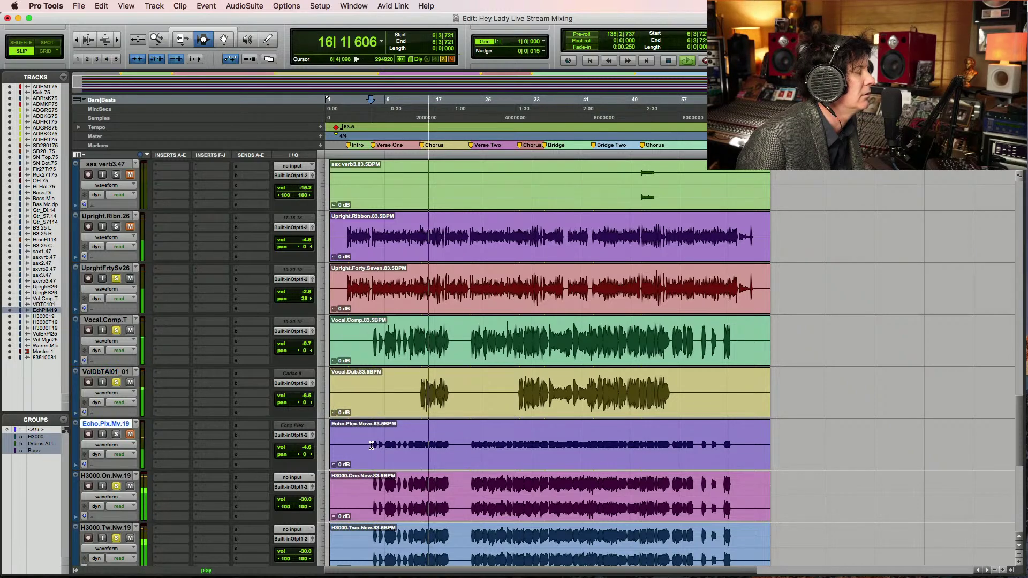
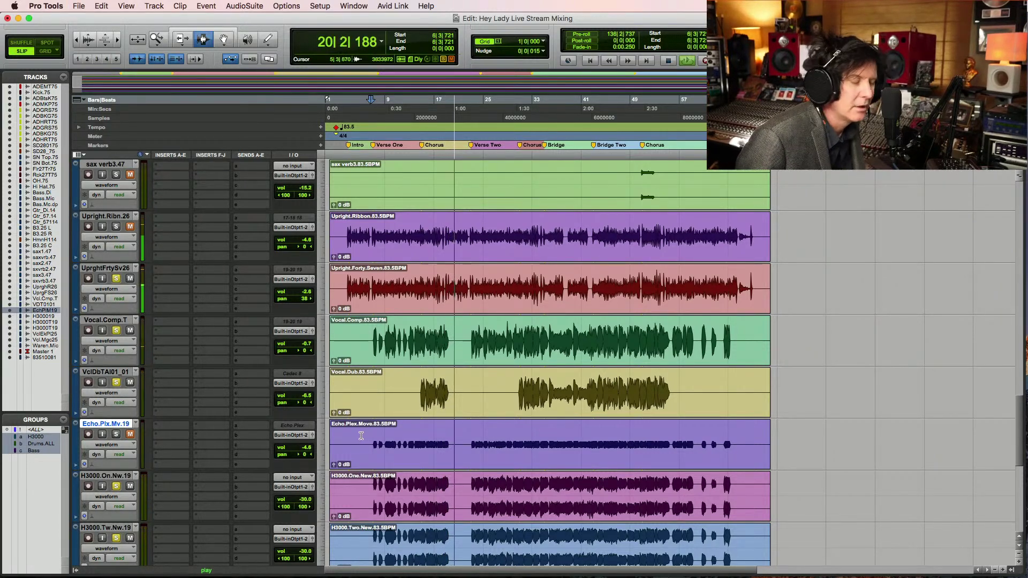
key(space)
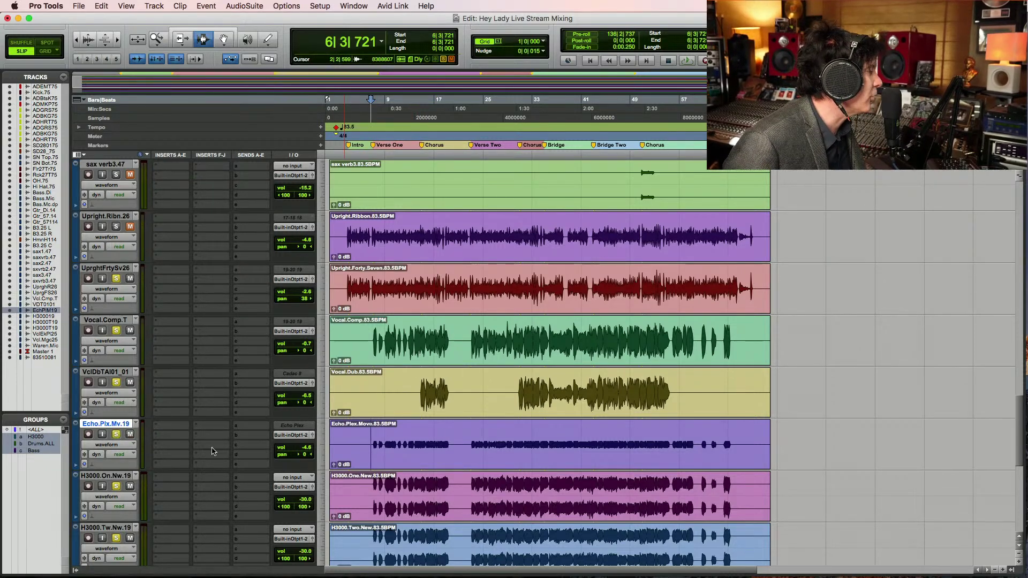
key(space)
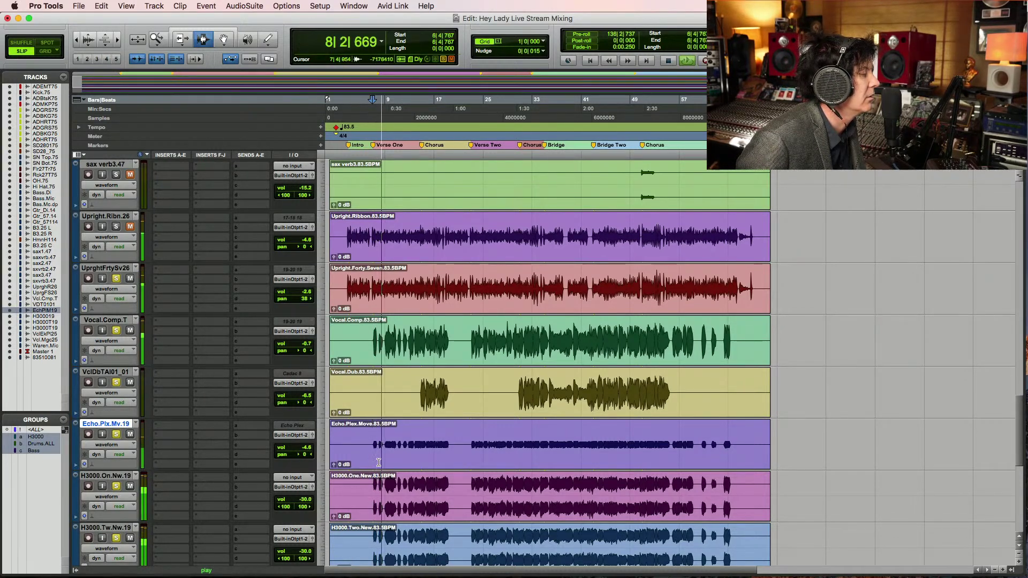
click(116, 434)
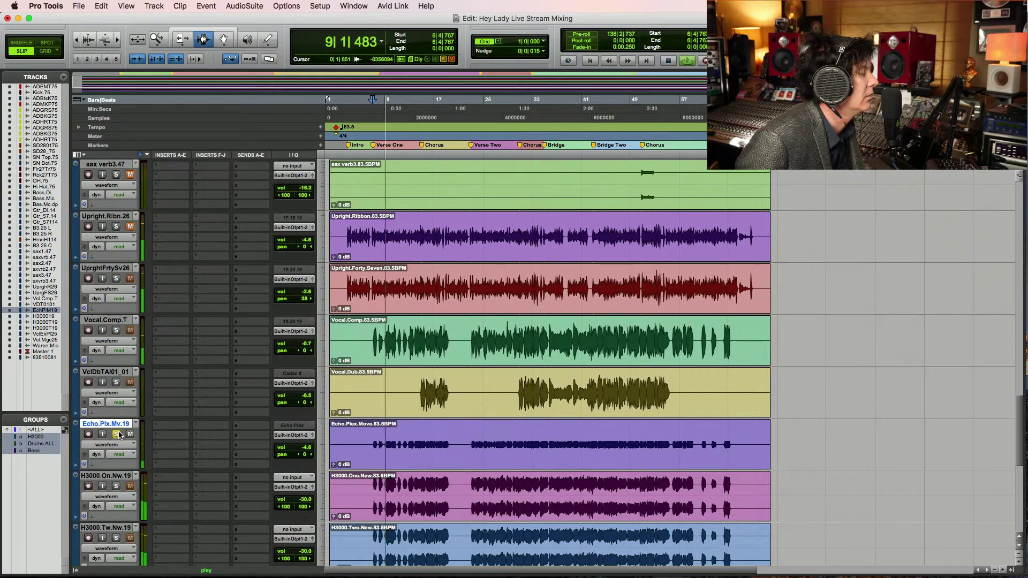
key(space)
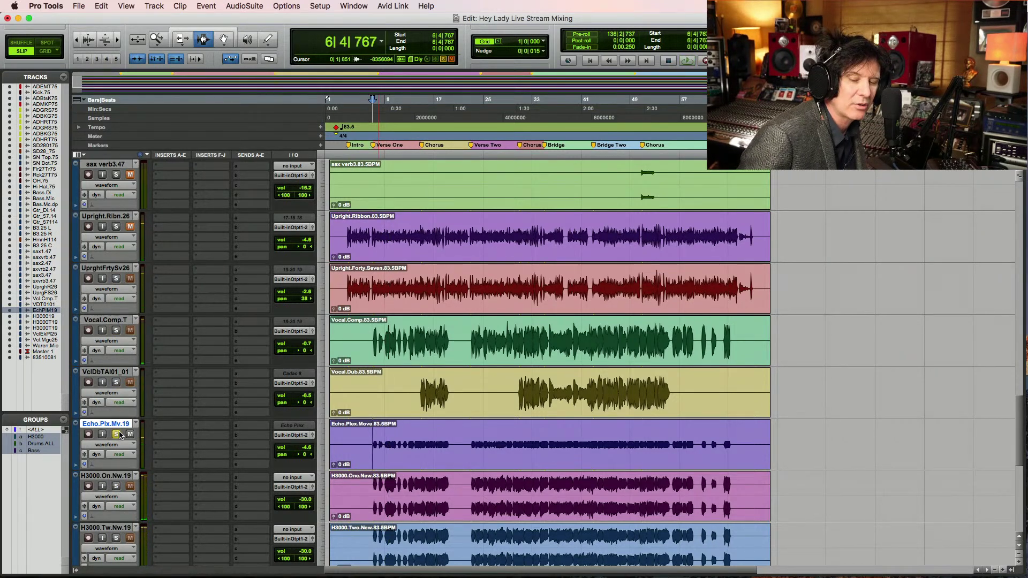
key(space)
click(117, 434)
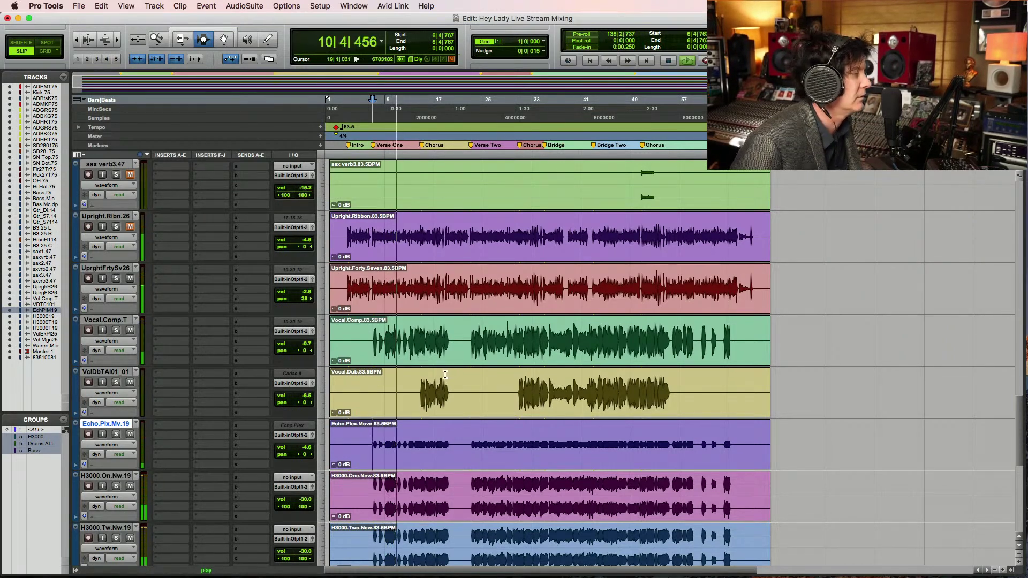
Select the organ phrase at the first Chorus on the B3.25 L track and solo that track
scroll(444, 375, up, 5)
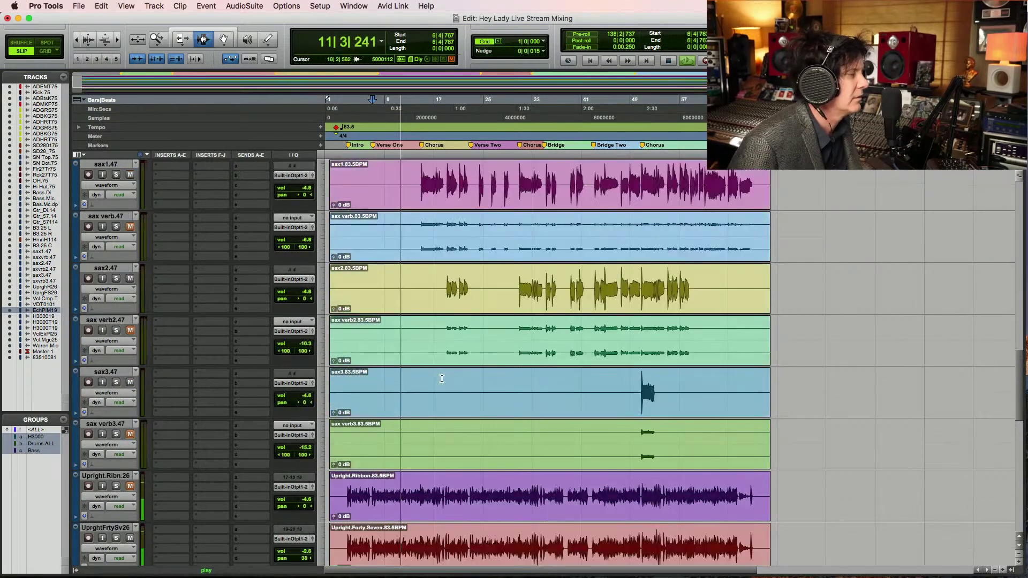
scroll(443, 374, up, 3)
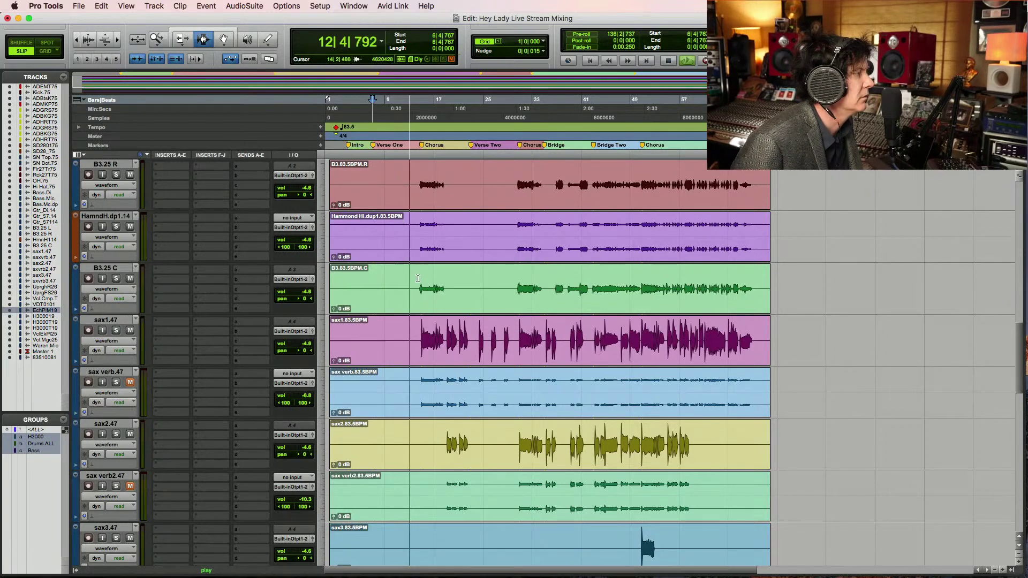
scroll(423, 281, up, 2)
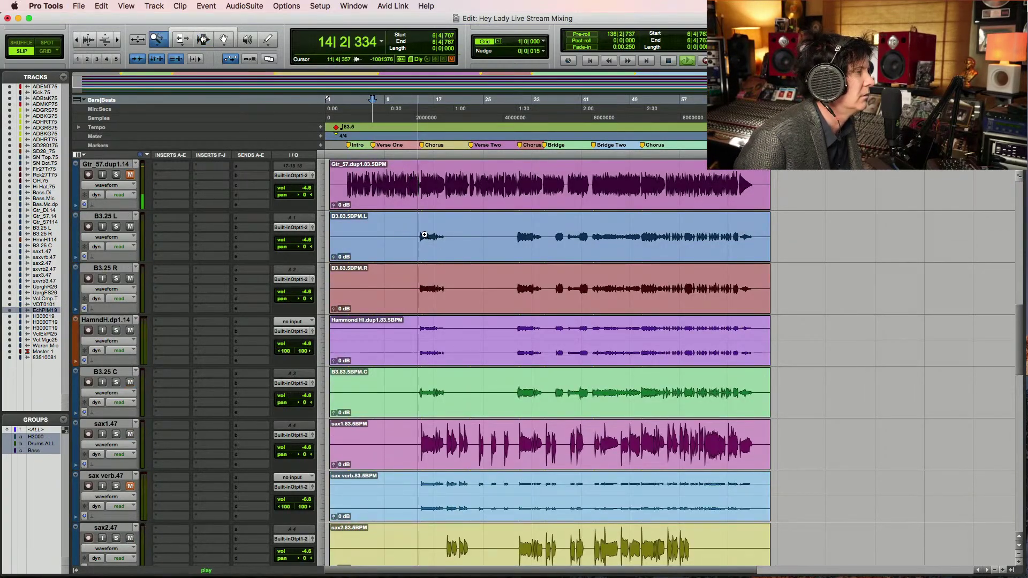
key(super+bracketright)
key(super+bracketright)
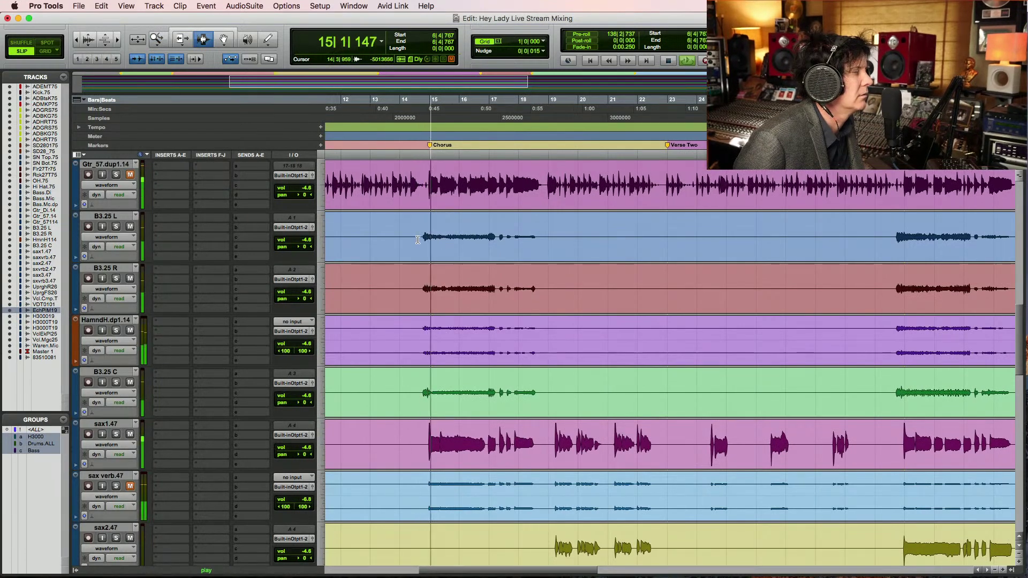
double_click(444, 243)
key(space)
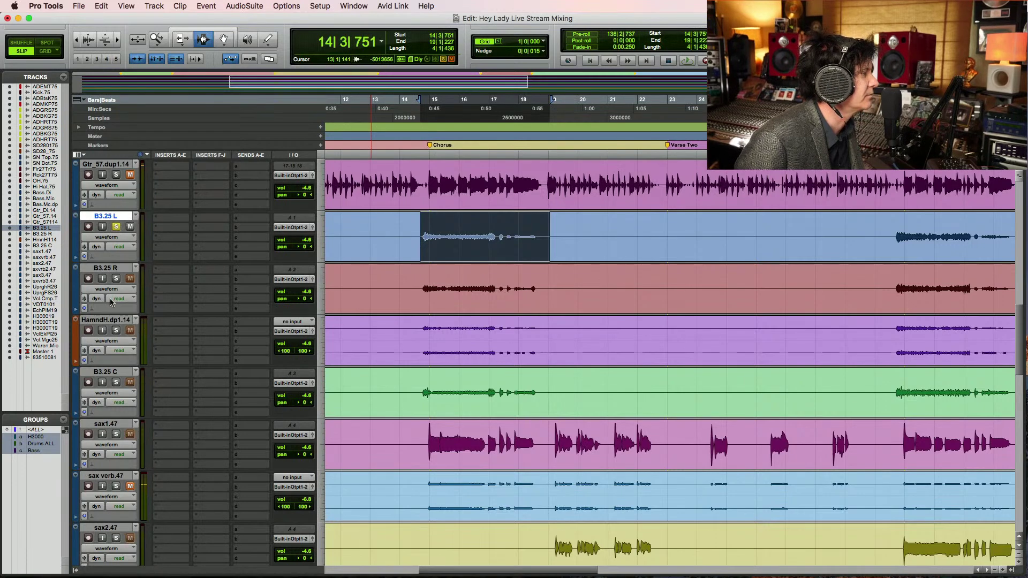
Solo B3.25 R as well, and pan B3.25 L 100 left and B3.25 R 100 right during playback
click(116, 278)
key(space)
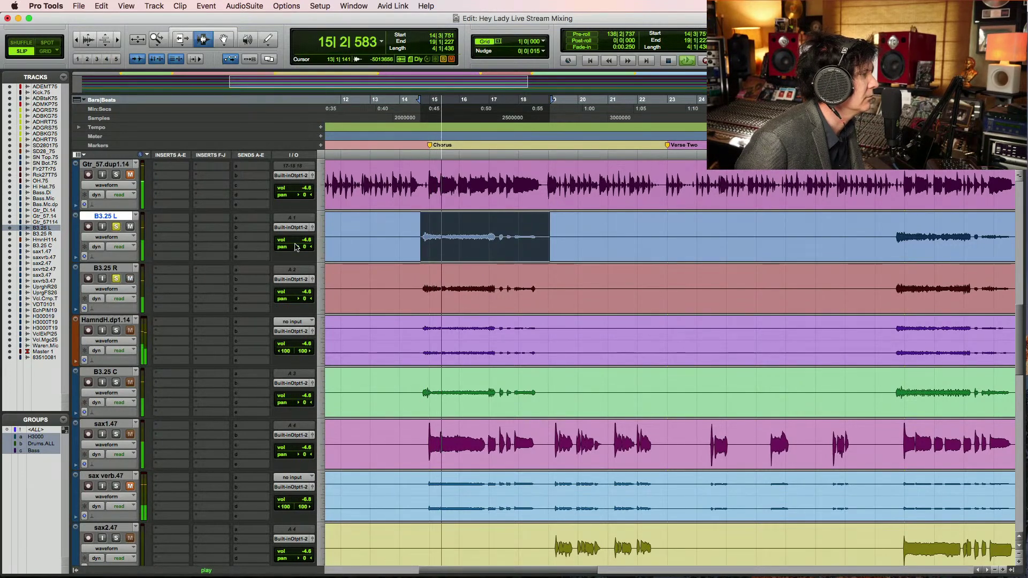
drag(288, 246, 246, 241)
drag(300, 303, 324, 300)
key(space)
Select the first Chorus organ phrase across both B3.25 L and B3.25 R and play it
key(F5)
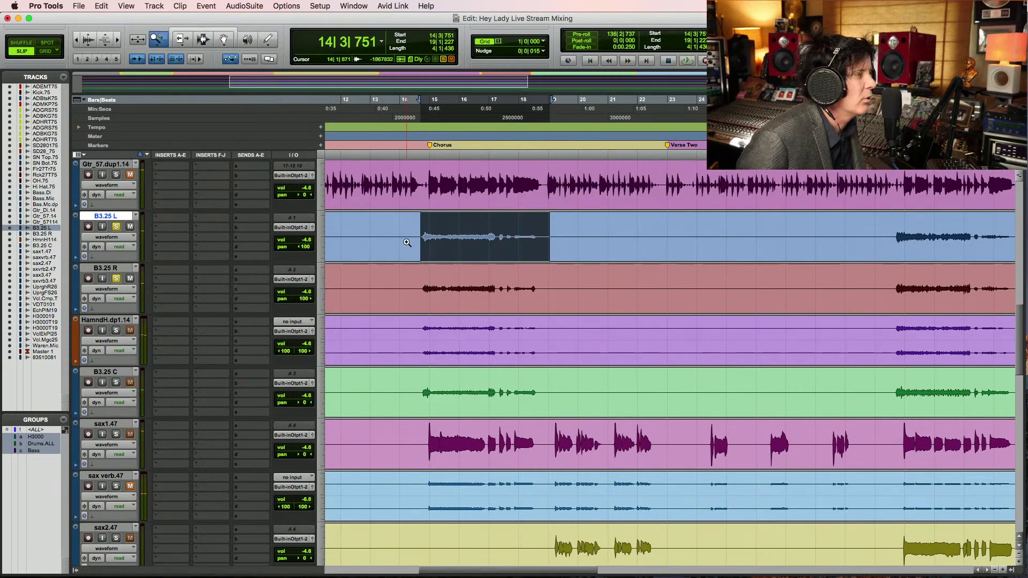
click(407, 242)
drag(363, 241, 720, 285)
key(space)
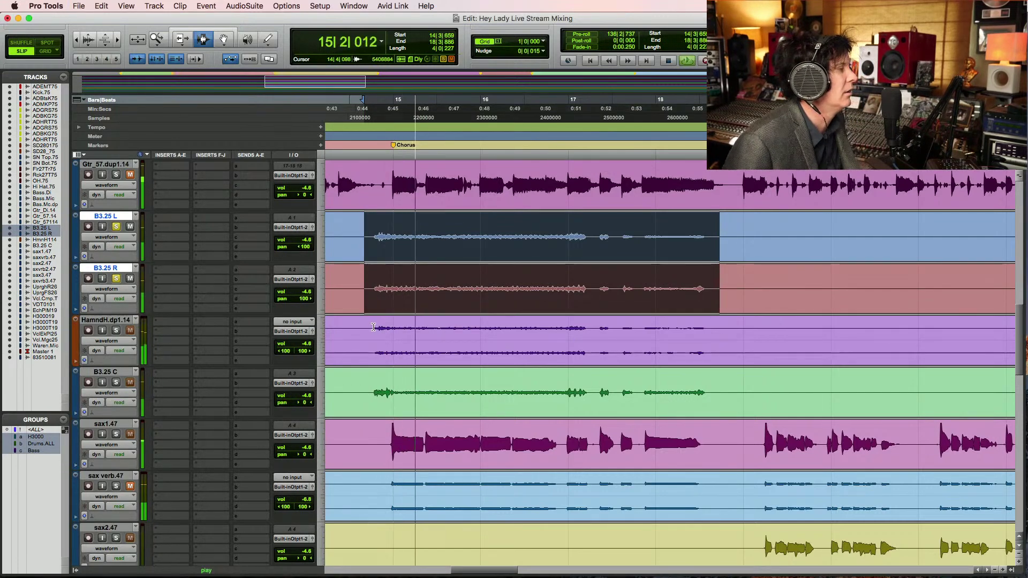
Solo only the B3.25 C organ track and play it from just before the first Chorus
key(super+bracketleft)
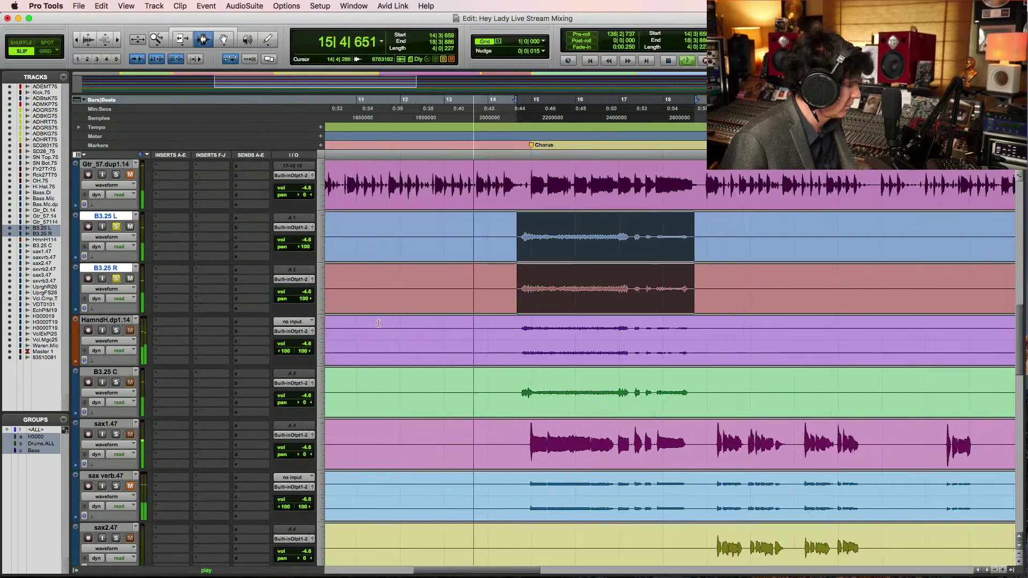
key(super+bracketleft)
key(super+bracketleft)
key(F5)
drag(327, 327, 580, 343)
key(space)
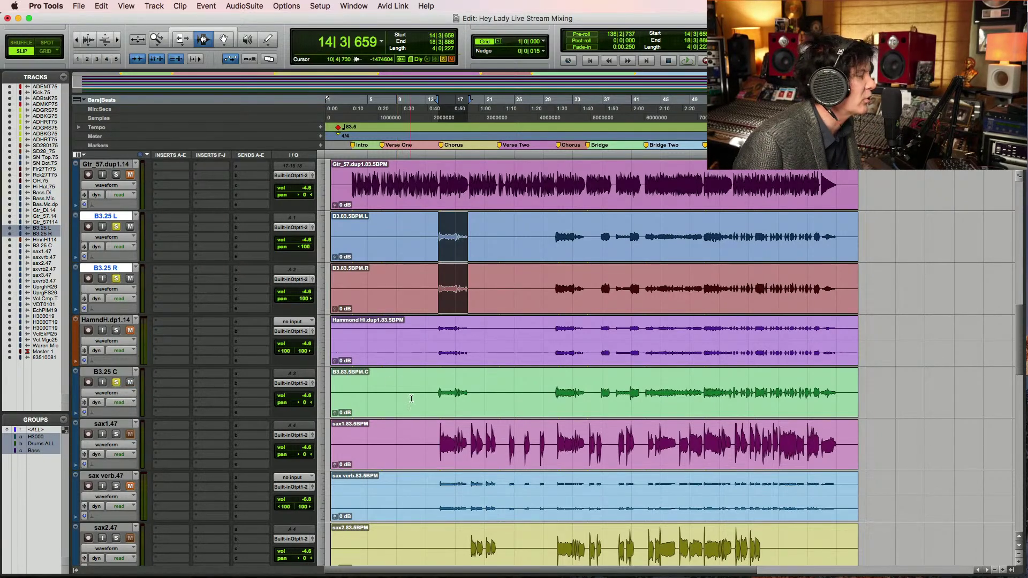
click(435, 399)
key(space)
alt+click(116, 382)
click(116, 382)
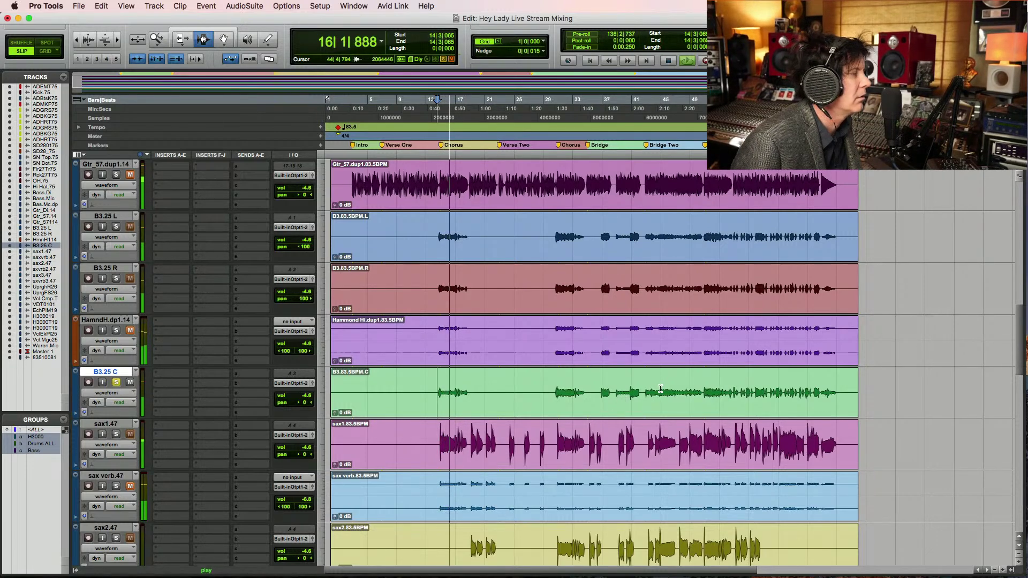
Play B3.25 C from around bar 56 and add B3.25 R and B3.25 L to the solo
key(space)
key(space)
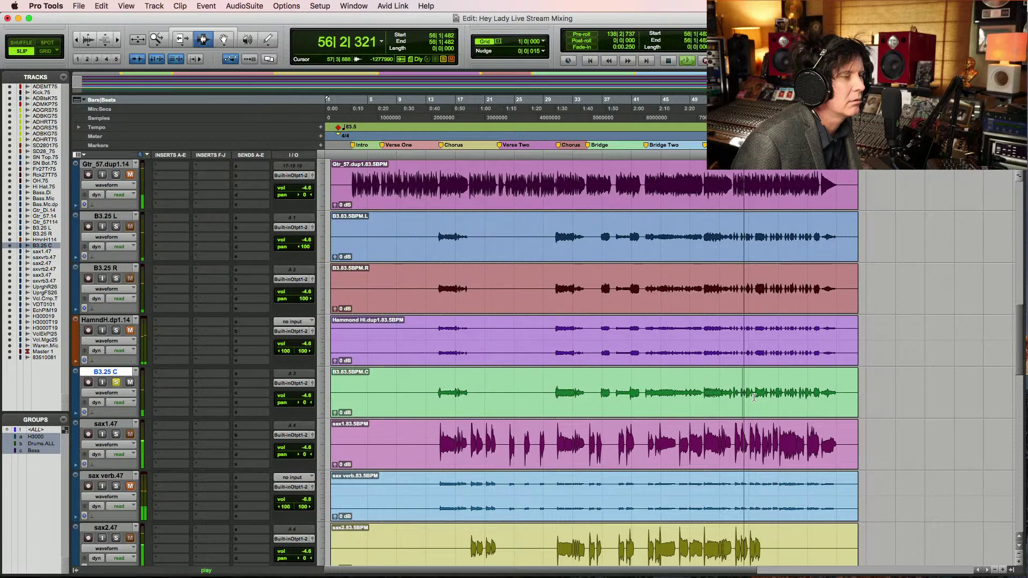
click(116, 278)
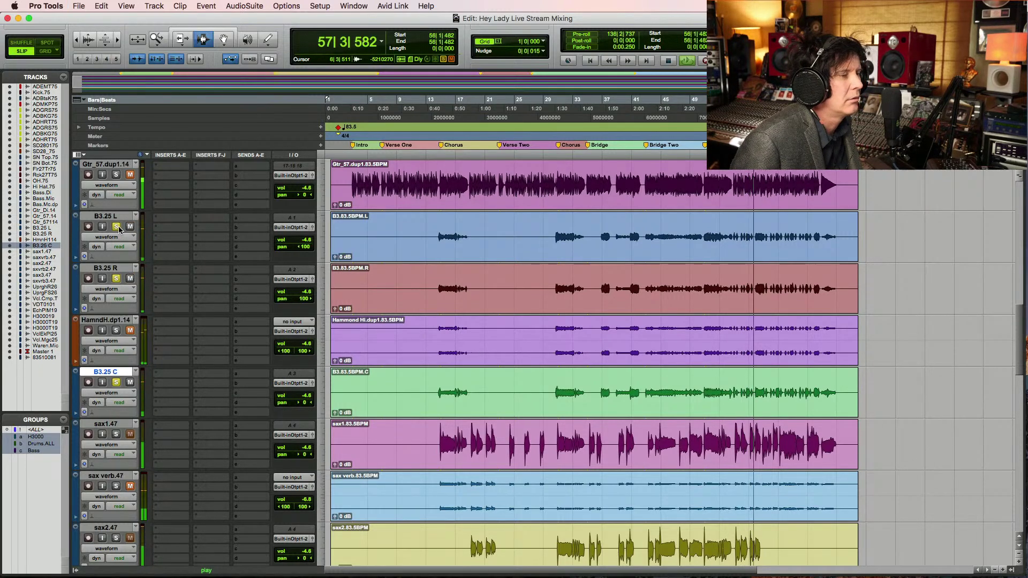
key(F5)
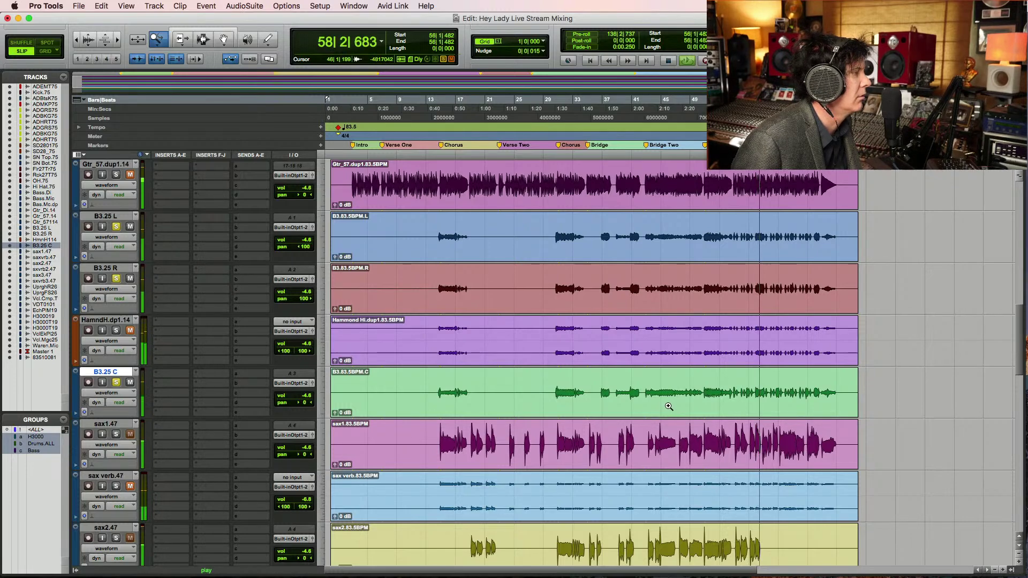
Play the three soloed B3.25 organ tracks together from just before the second Chorus
key(space)
key(F8)
click(557, 393)
key(space)
key(super+bracketright)
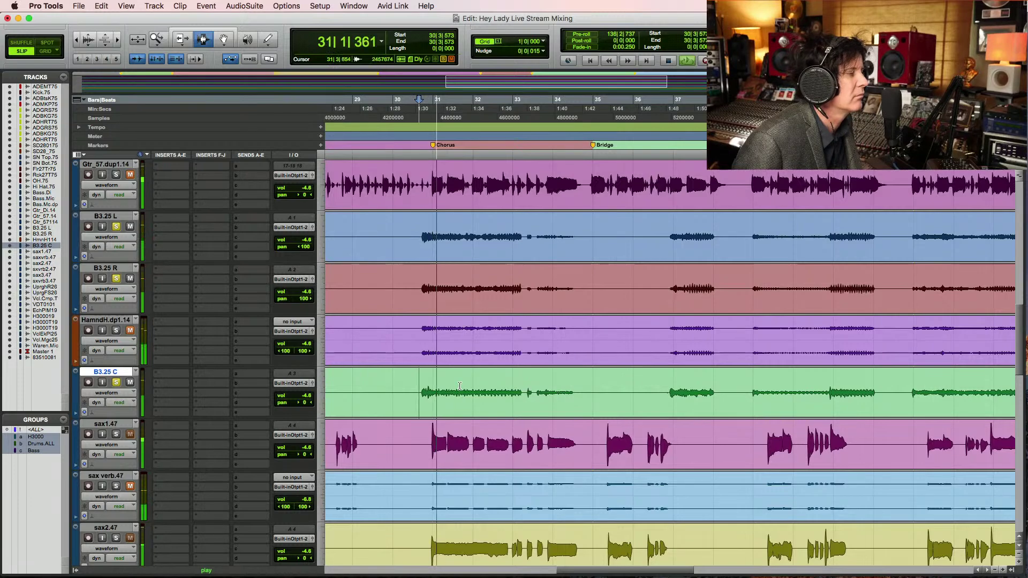
key(space)
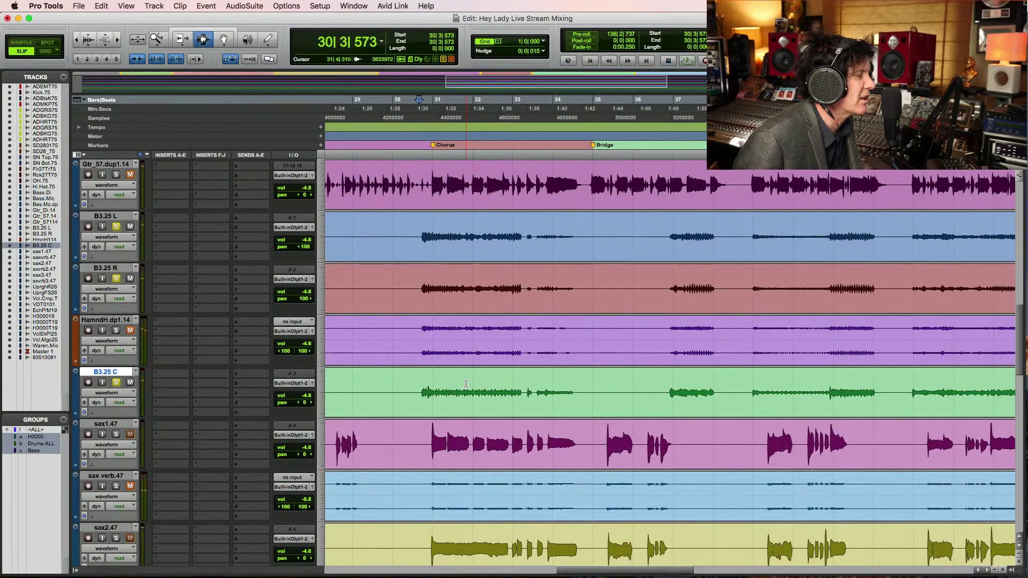
Solo the HamndH.dp1.14 track and play it at the second Chorus for comparison
key(space)
click(116, 331)
click(130, 330)
key(space)
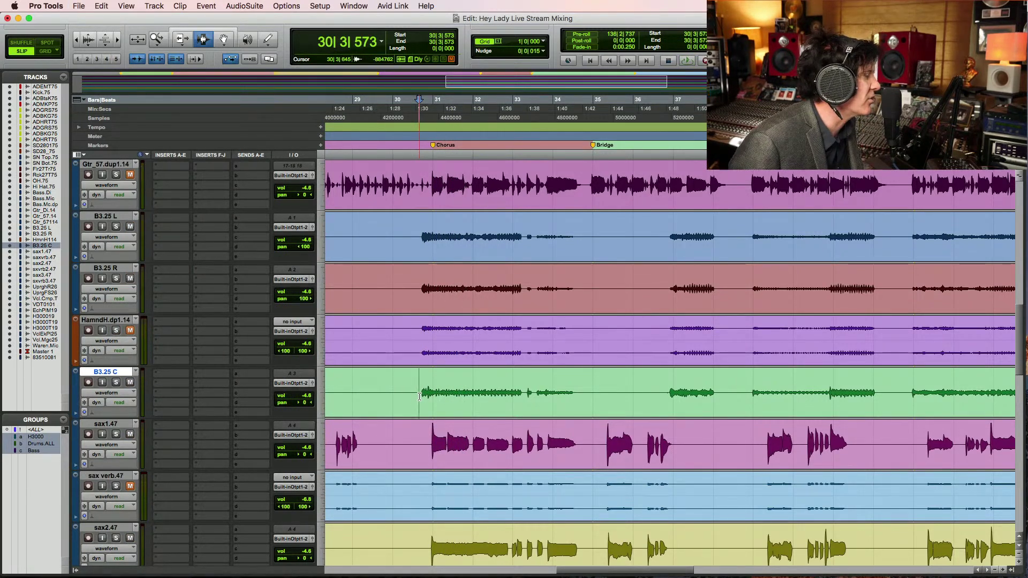
Solo the three B3.25 tracks again and compare the second Chorus organ with and without B3.25 C
click(115, 382)
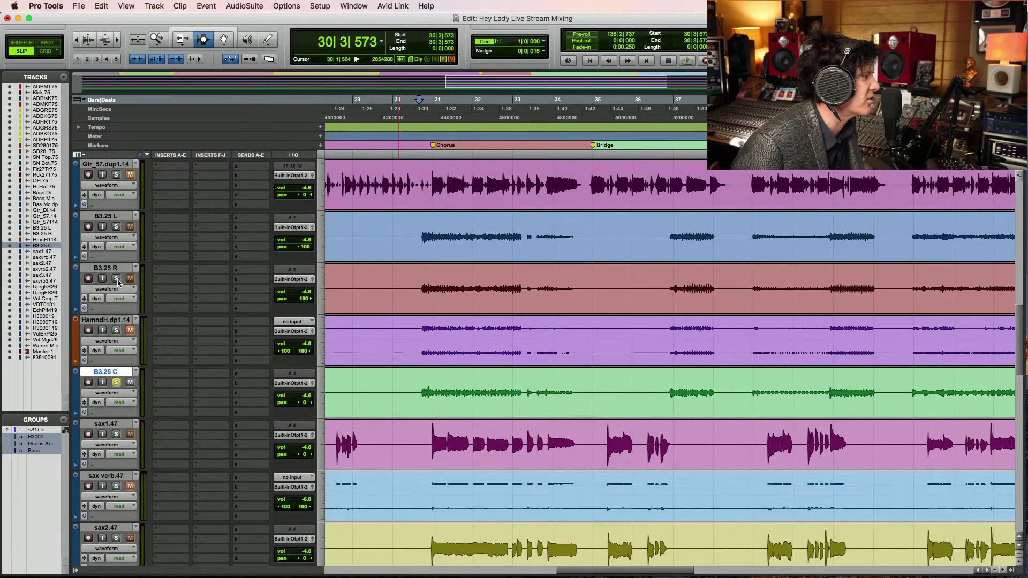
click(116, 227)
key(space)
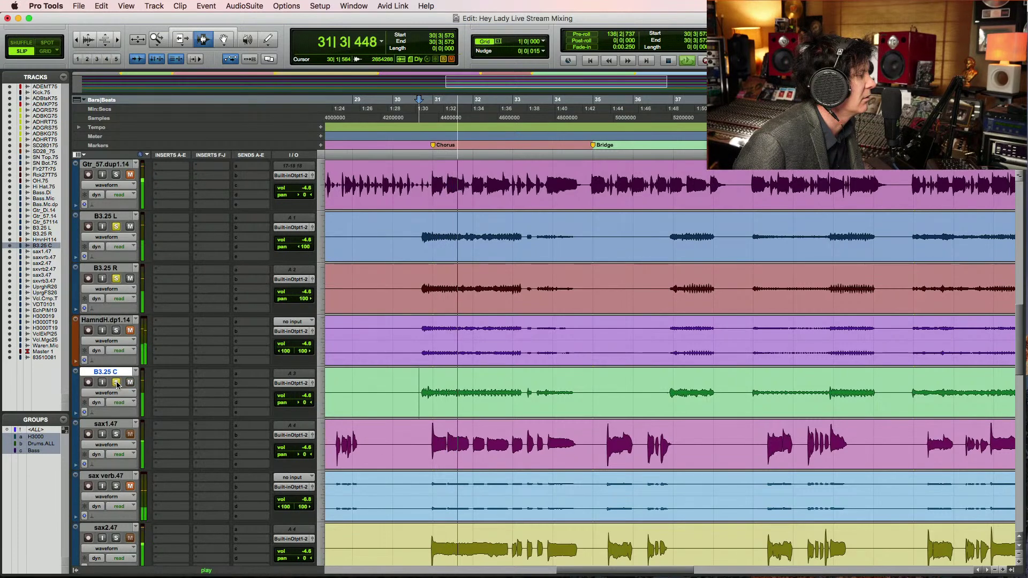
key(space)
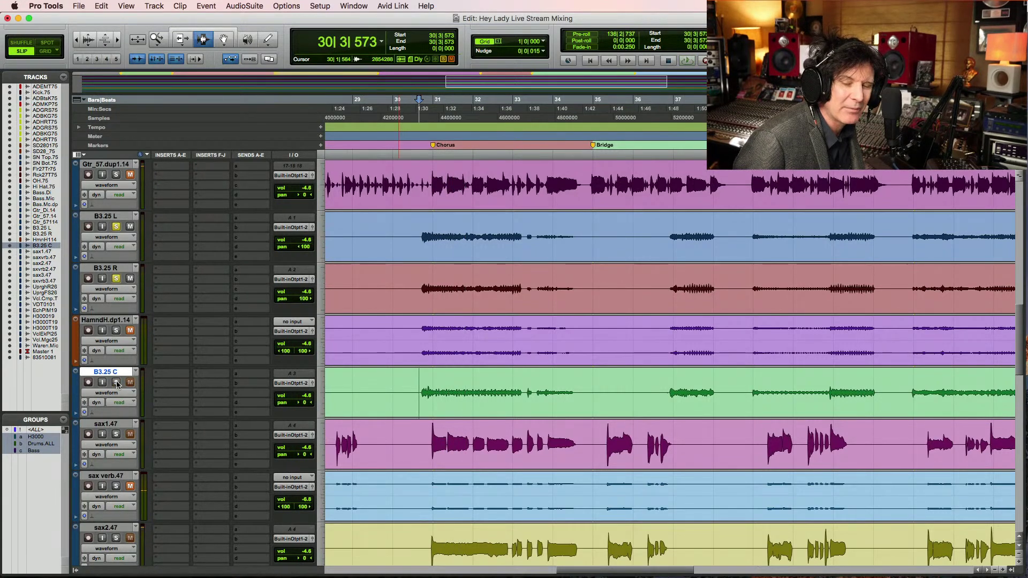
key(space)
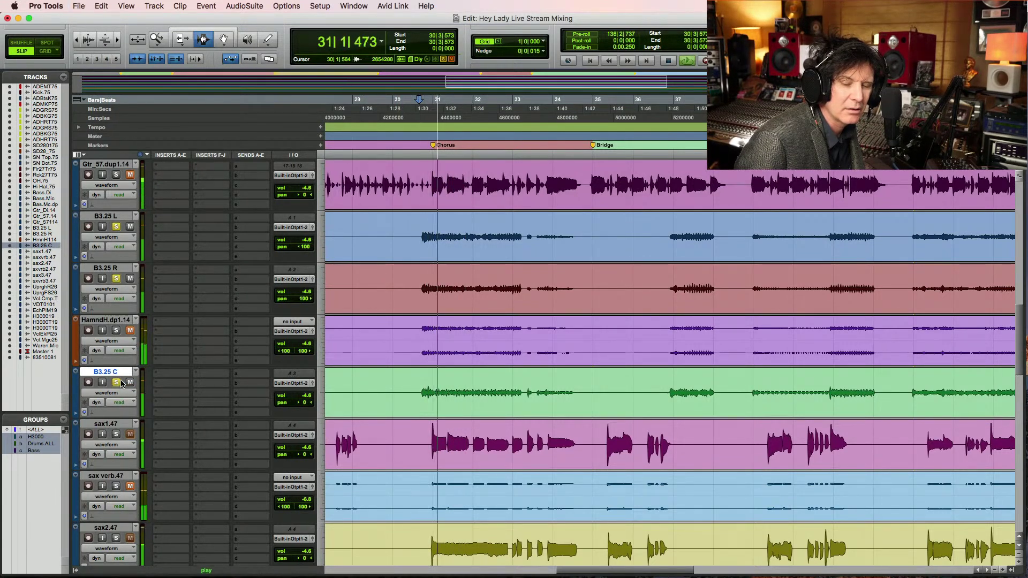
key(space)
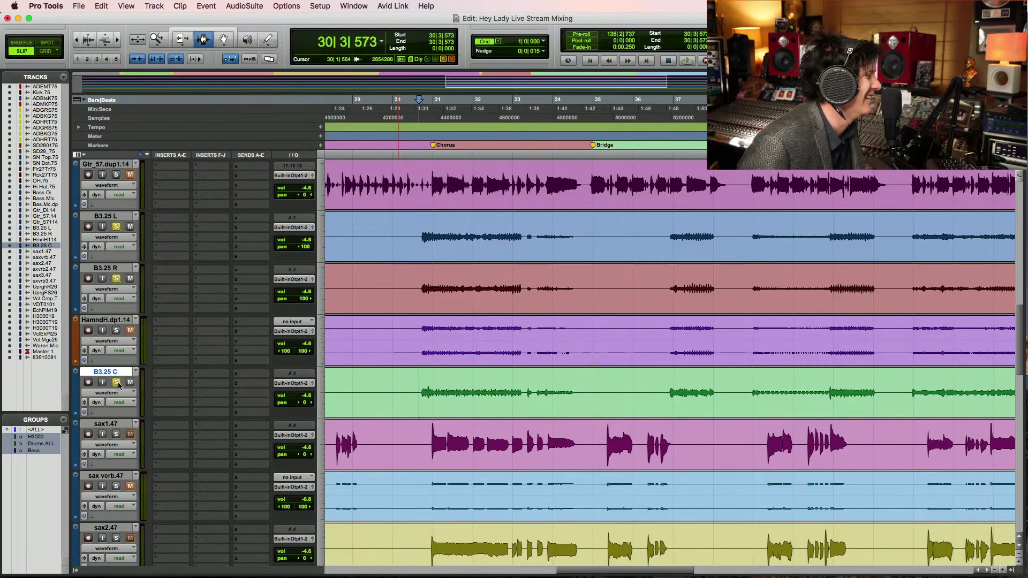
Move B3.25 C above HamndH.dp1.14 and group B3.25 L, B3.25 R and B3.25 C as a Mix/Edit group named Hammond
drag(118, 376, 115, 320)
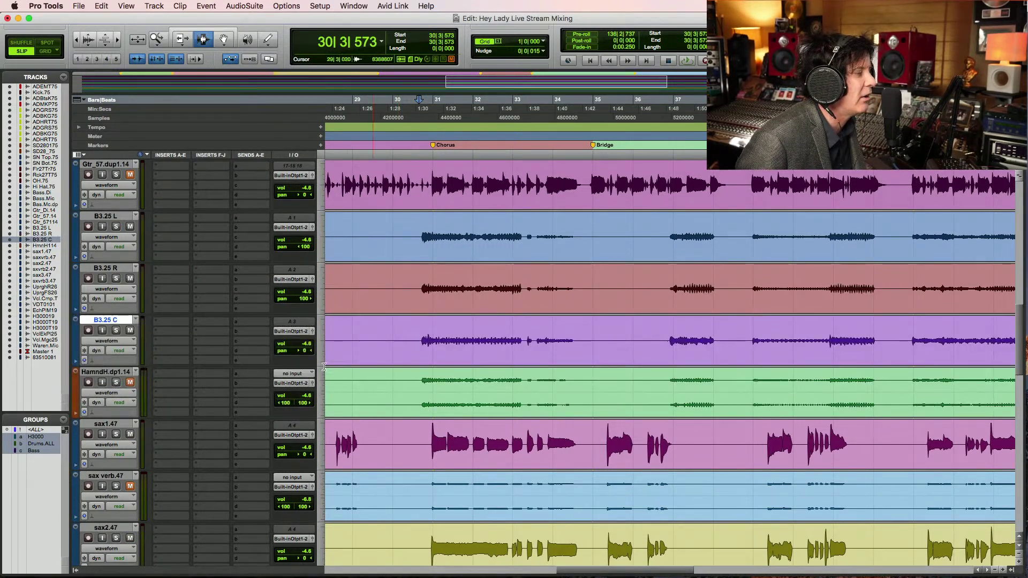
shift+click(110, 216)
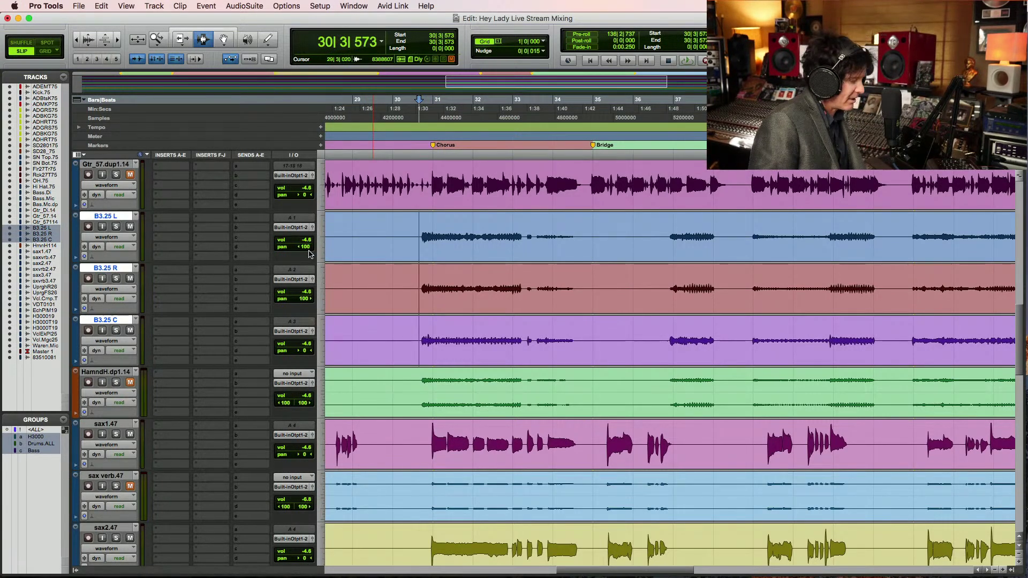
key(super+g)
text(Hammond)
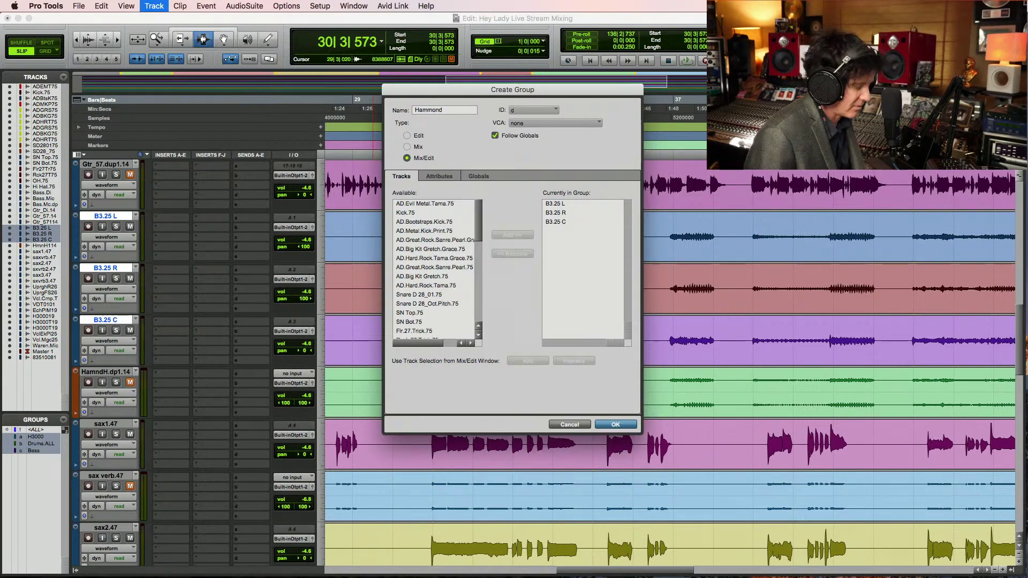
key(Return)
Solo sax1.47 and play it from just before the second Chorus
key(space)
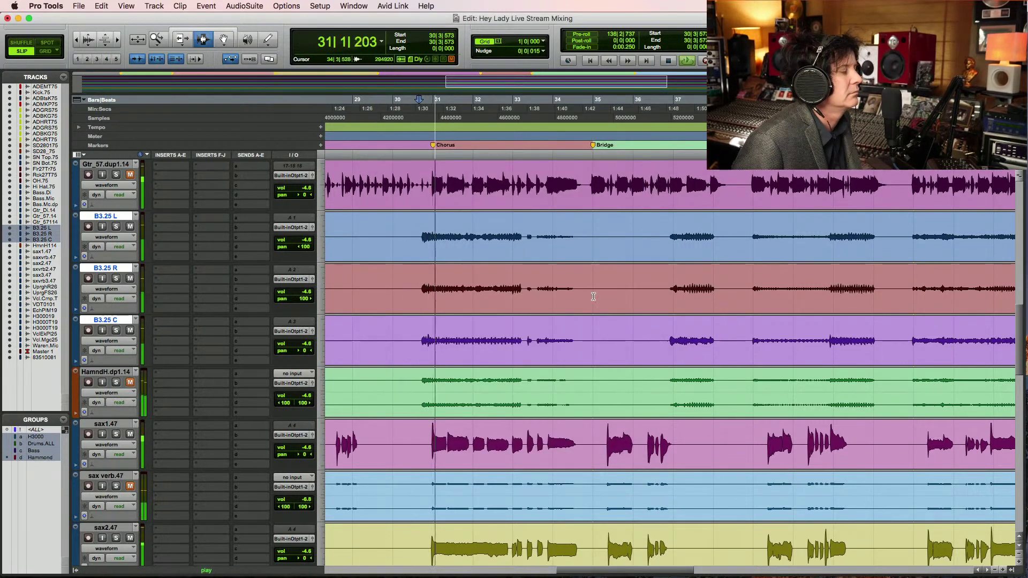
scroll(578, 290, down, 5)
key(space)
click(116, 226)
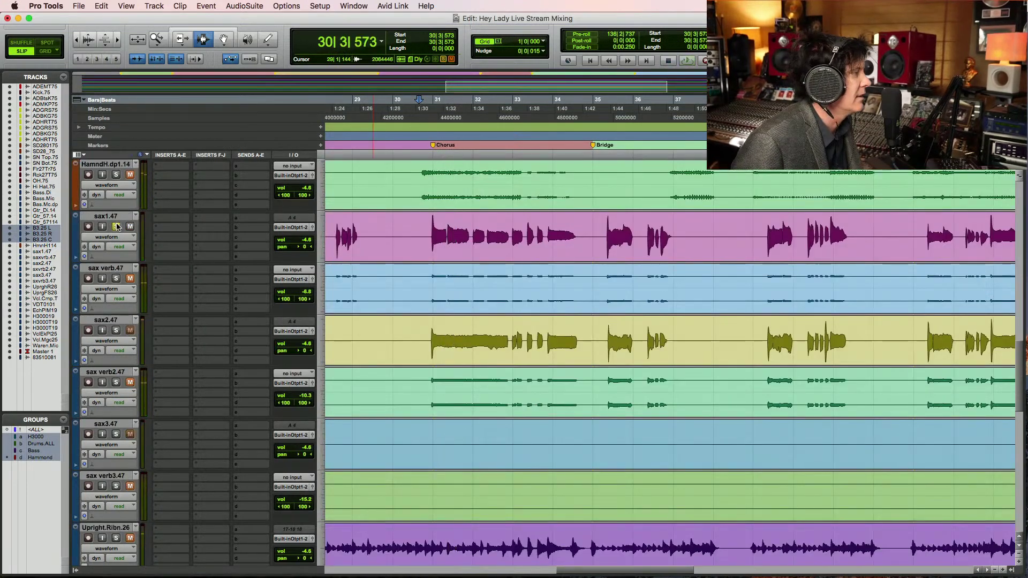
key(space)
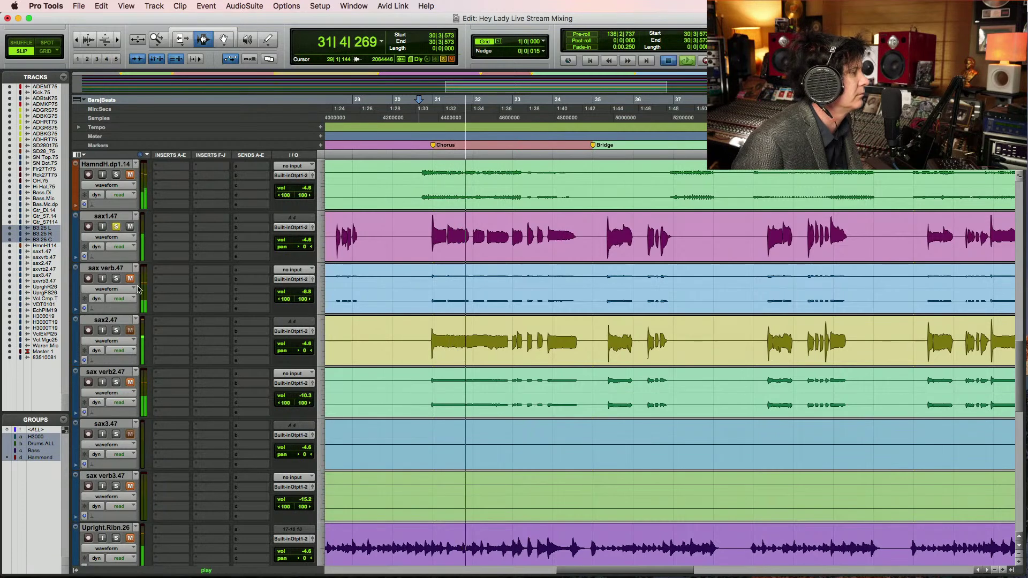
Solo sax verb.47 along with sax1.47, set its volume to -7.5 dB during playback, and save the session
key(space)
key(space)
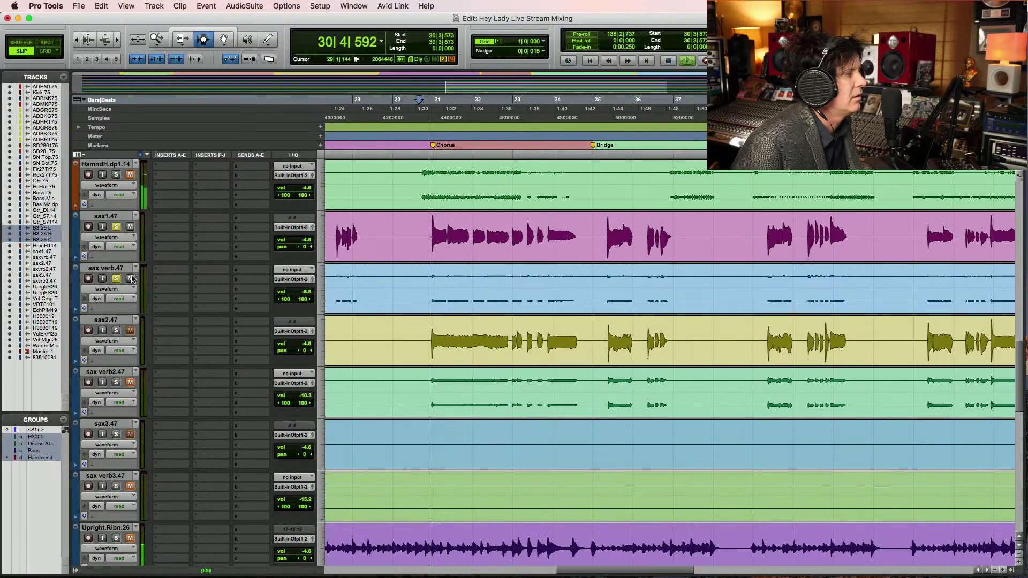
drag(304, 293, 306, 297)
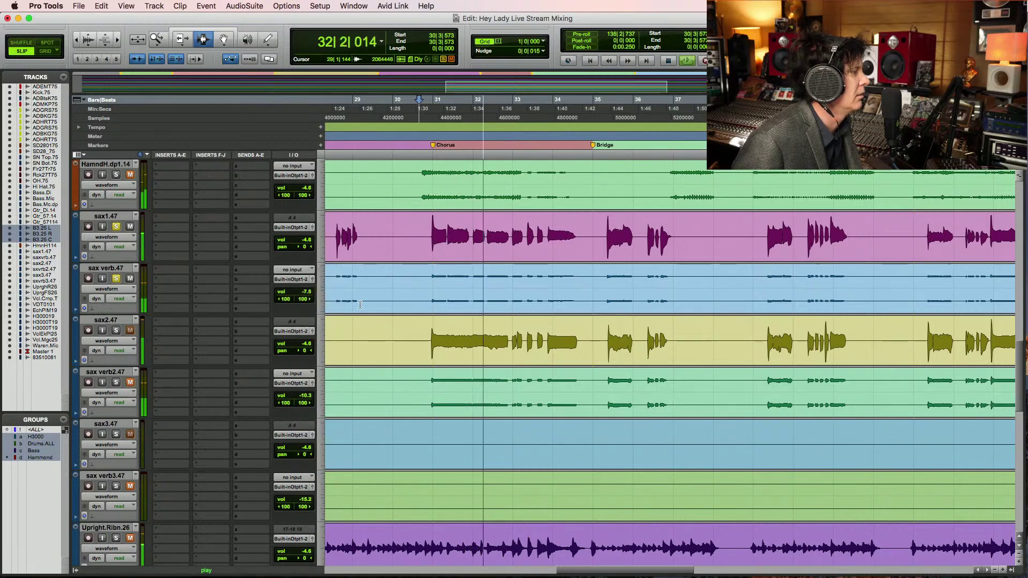
key(space)
key(super+s)
Play only the sax verb.47 reverb track from just before the second Chorus
key(alt+a)
key(space)
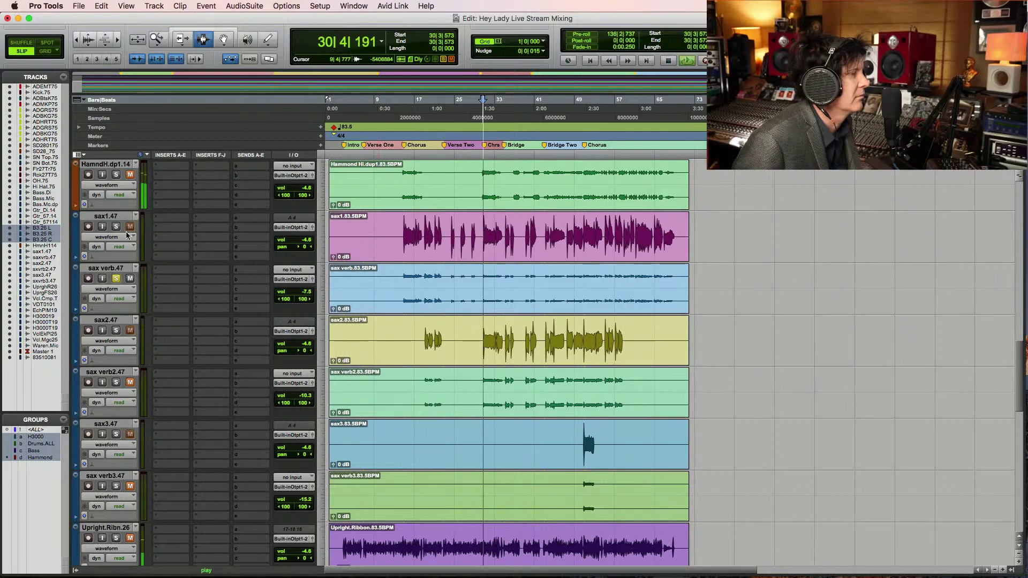
scroll(471, 277, up, 2)
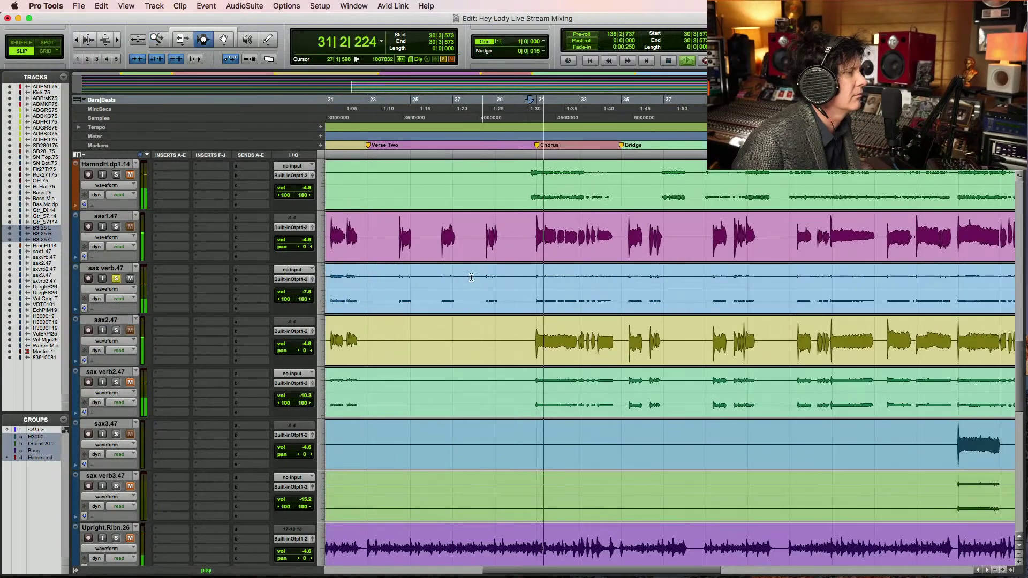
key(space)
Listen to sax2.47 and its reverb track sax verb2.47 in solo from just before the second Chorus
click(532, 286)
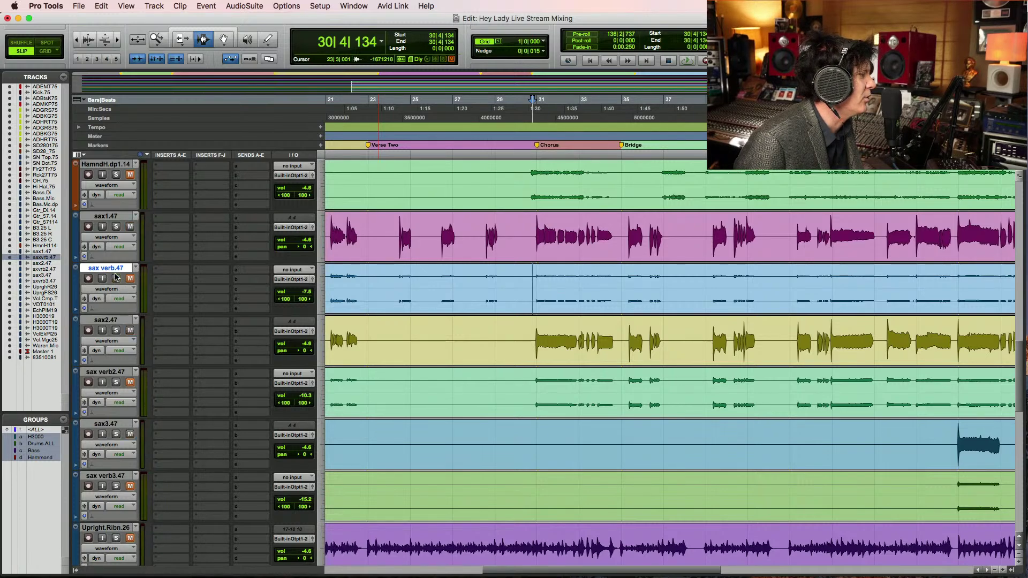
key(space)
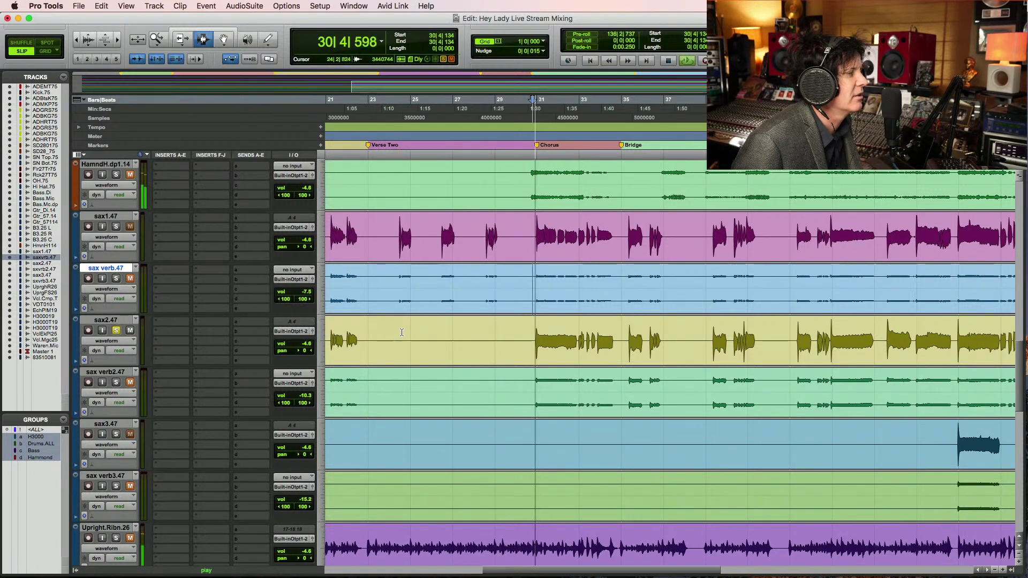
click(118, 382)
key(space)
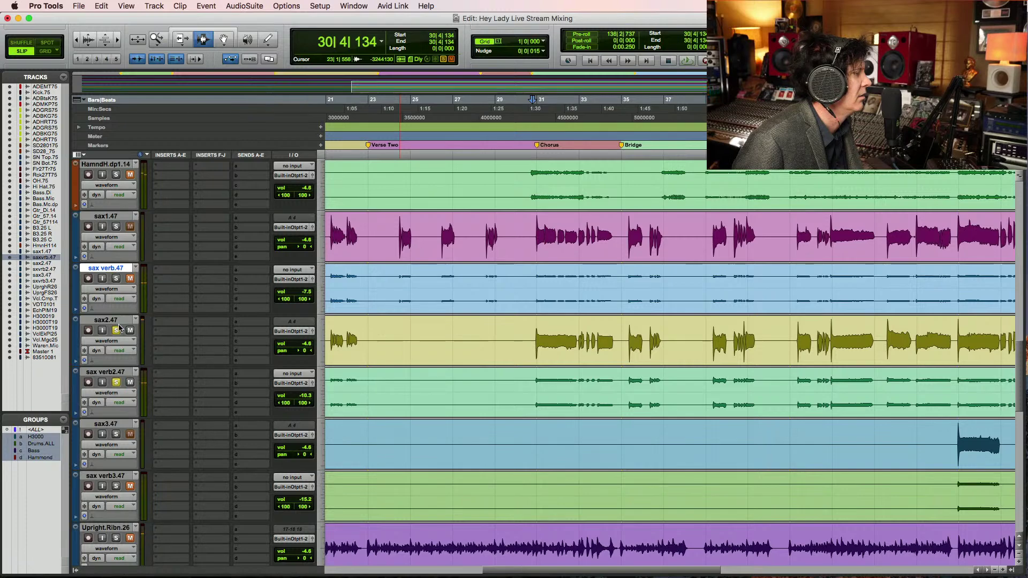
click(116, 330)
key(space)
key(space)
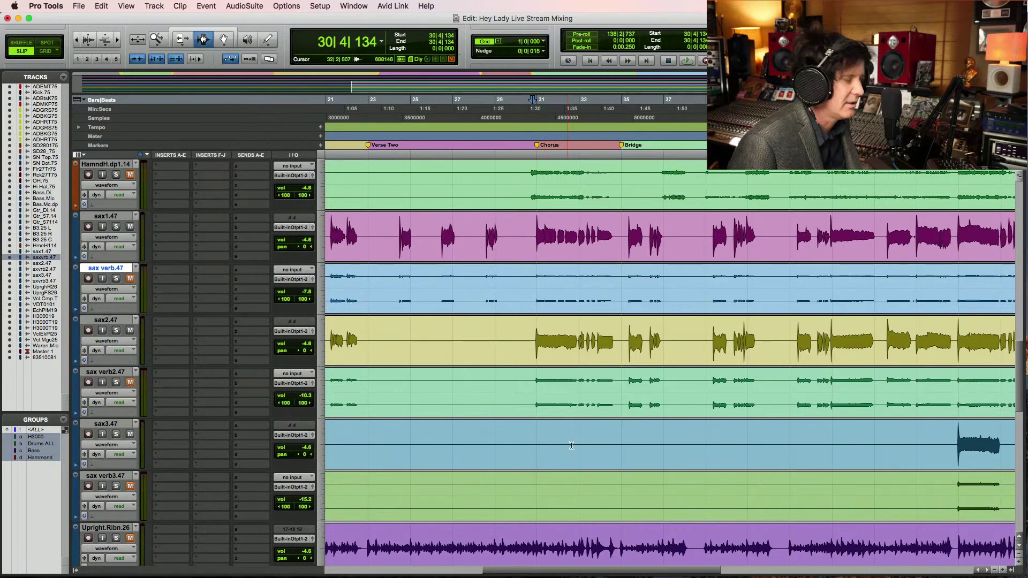
Listen to the single sax3.47 phrase at the last Chorus and its reverb track sax verb3.47 in solo
key(alt+a)
click(592, 450)
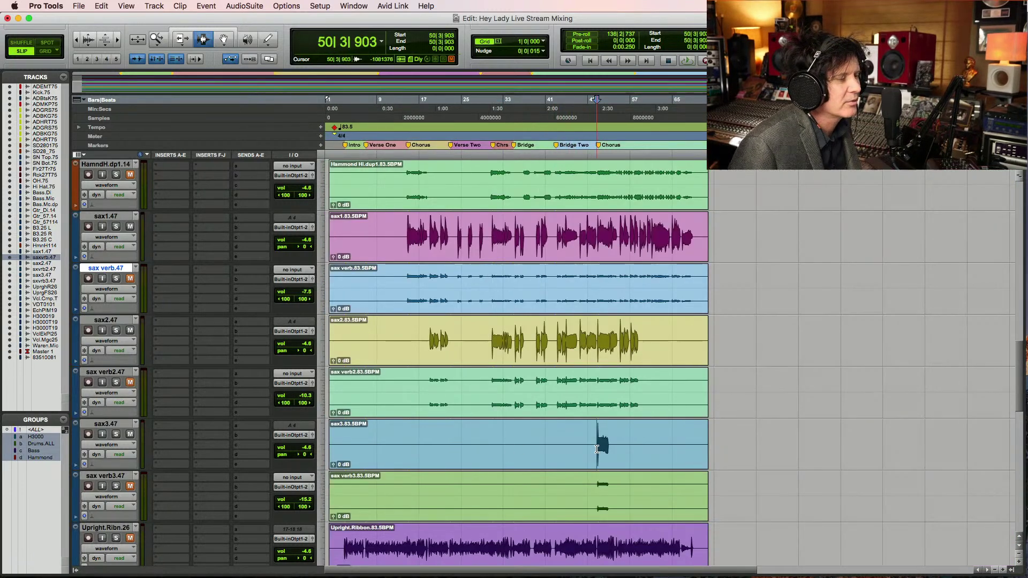
key(space)
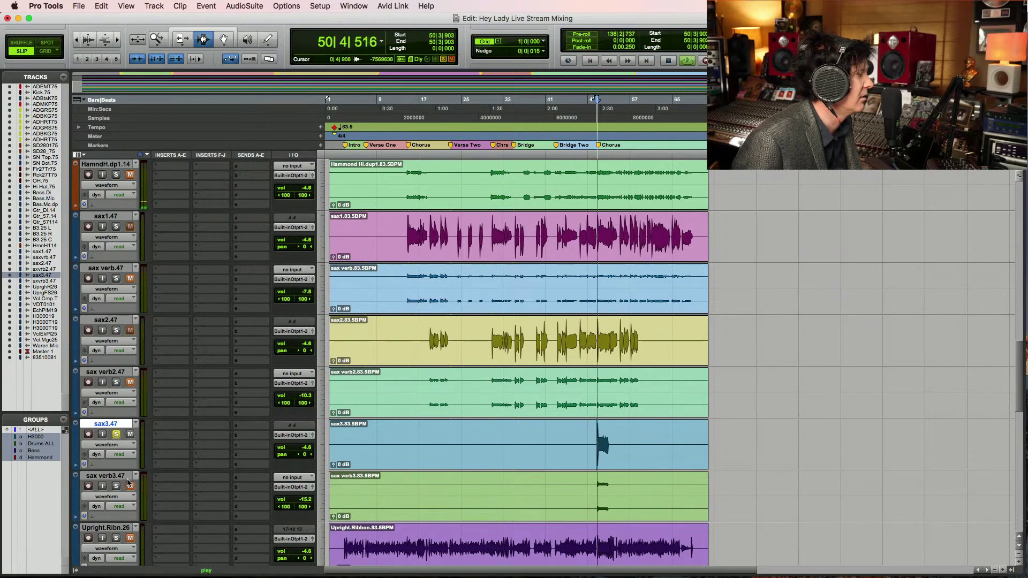
click(116, 486)
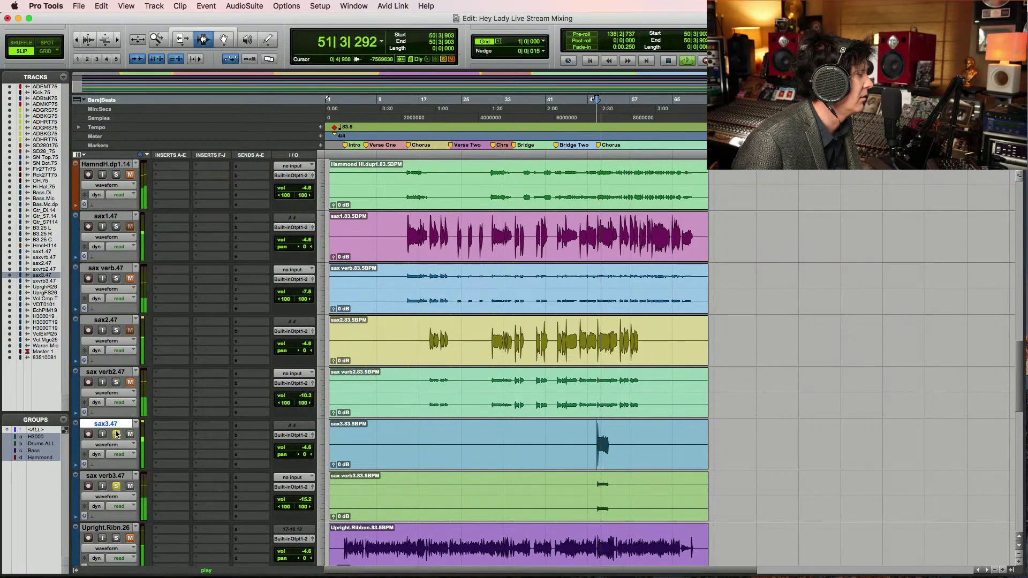
click(116, 434)
key(space)
click(115, 476)
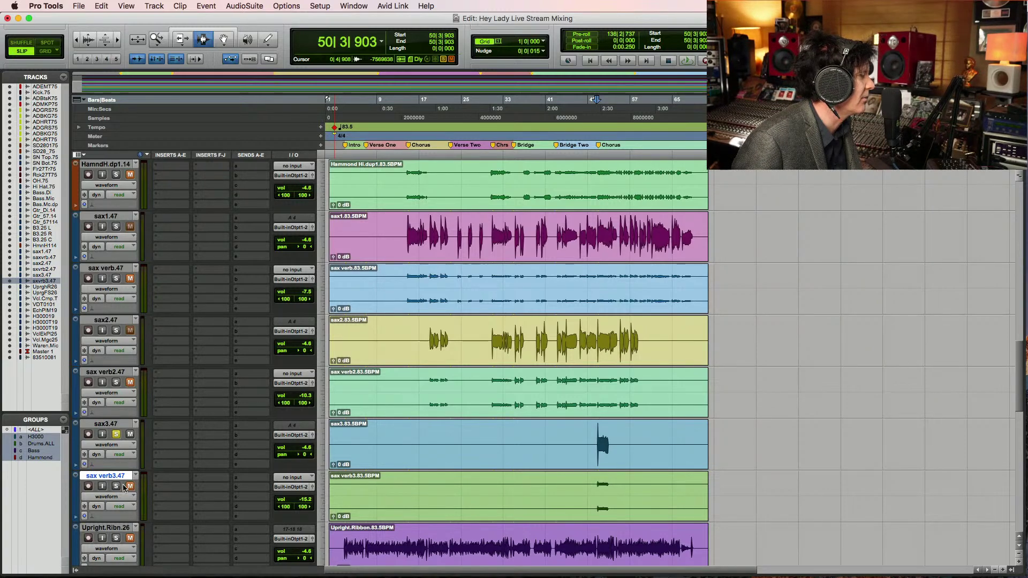
Solo Upright.Ribn.26, play it from about bar 28, and raise its volume
scroll(179, 481, down, 2)
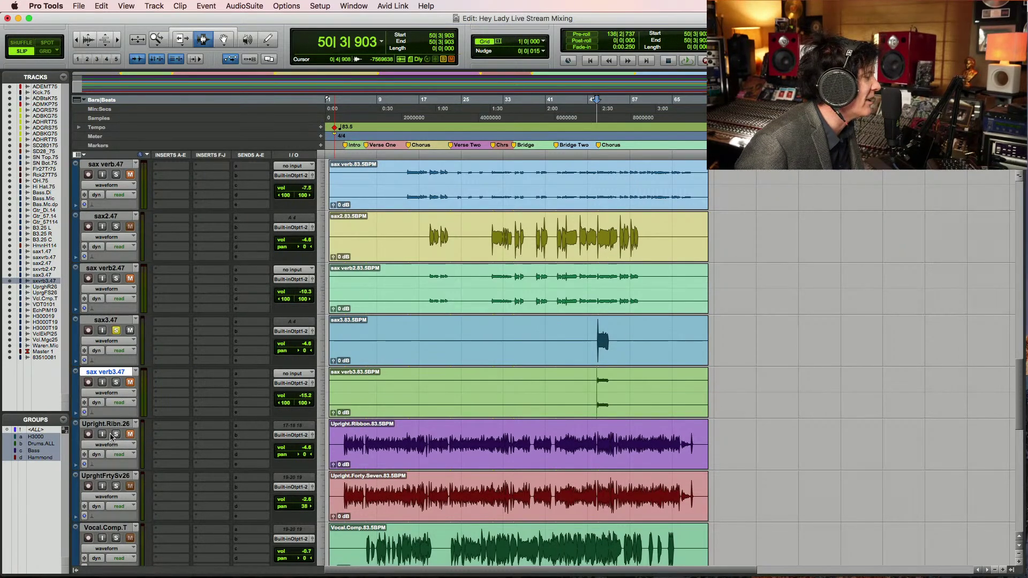
click(478, 446)
key(space)
key(super+bracketright)
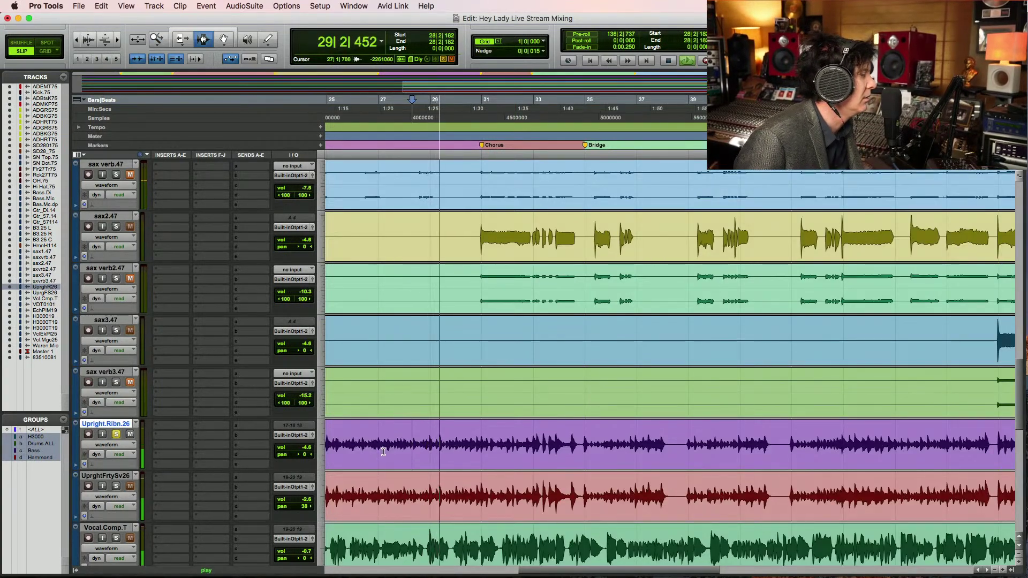
drag(305, 449, 305, 444)
click(116, 434)
key(space)
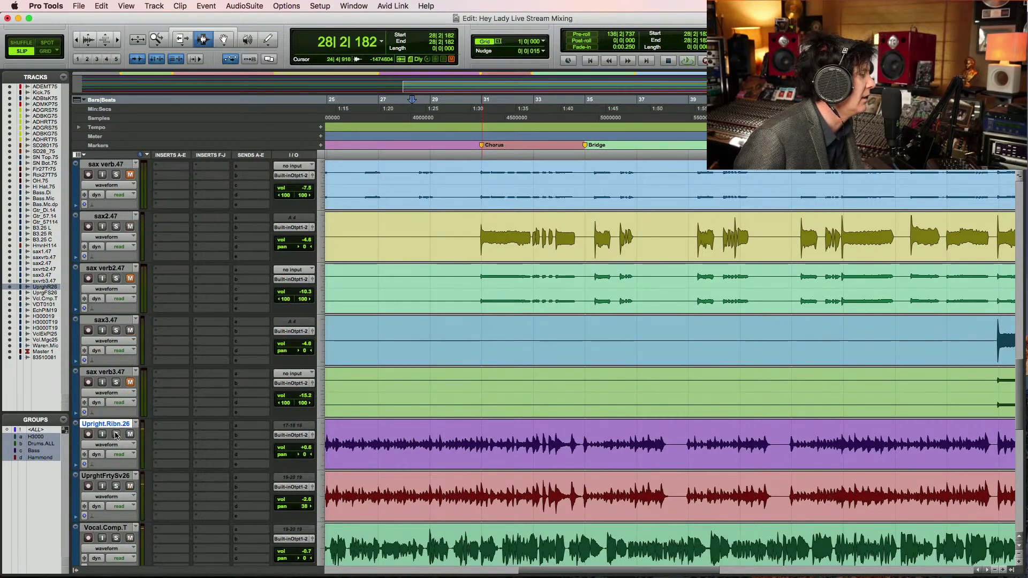
Compare the soloed UprghtFrtySv26 and Upright.Ribn.26 piano tracks from about bar 28
click(116, 485)
key(space)
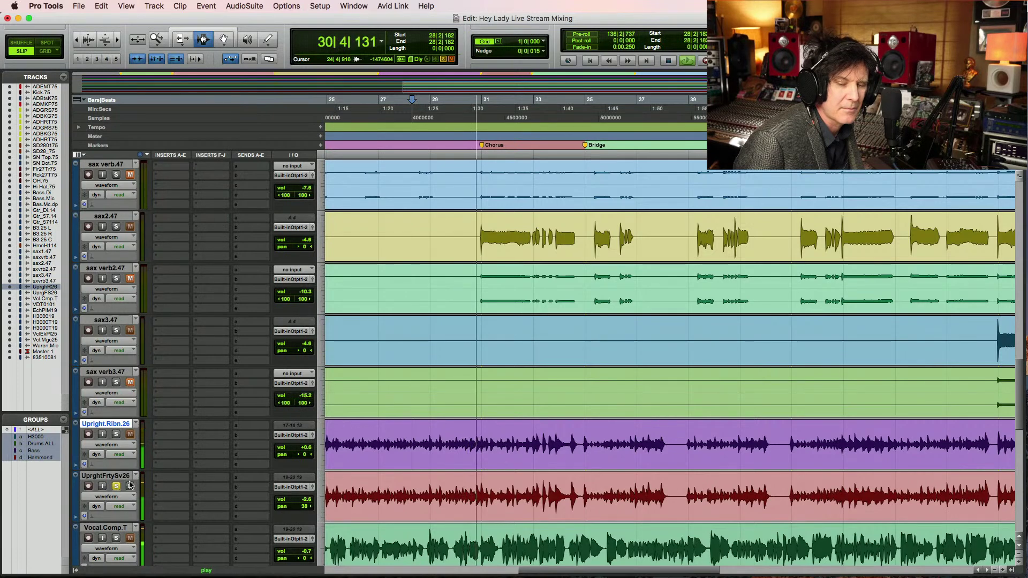
key(space)
click(116, 434)
click(117, 487)
key(space)
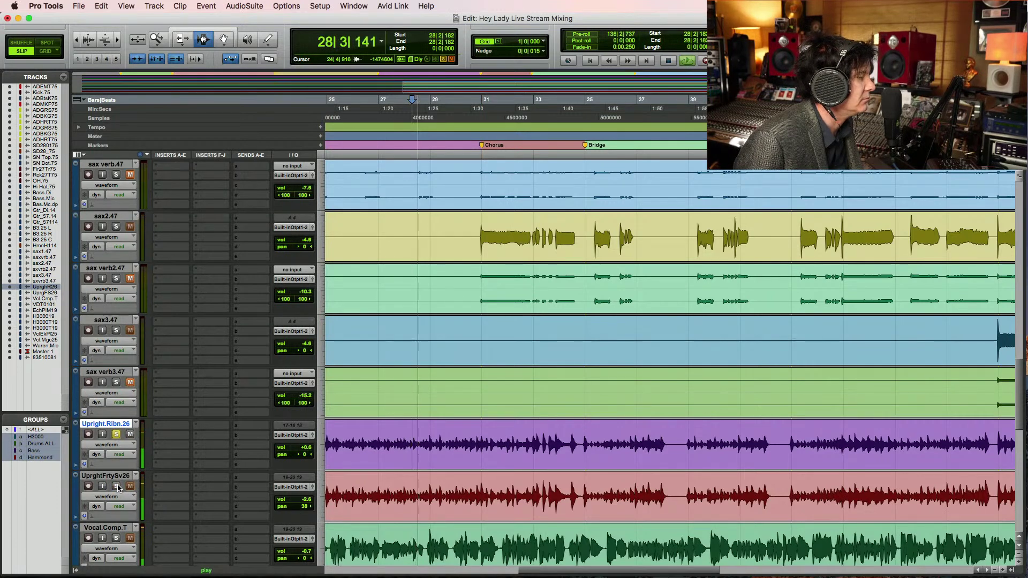
key(space)
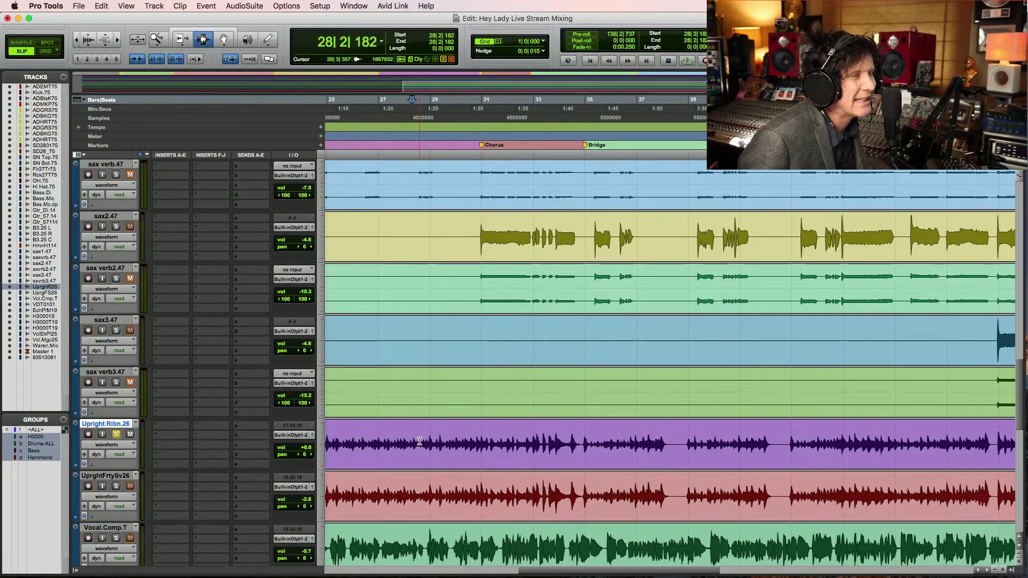
Save the session, then compare the two upright piano tracks from about bar 28, switching the solo from Upright.Ribn.26 to UprghtFrtySv26
key(super+s)
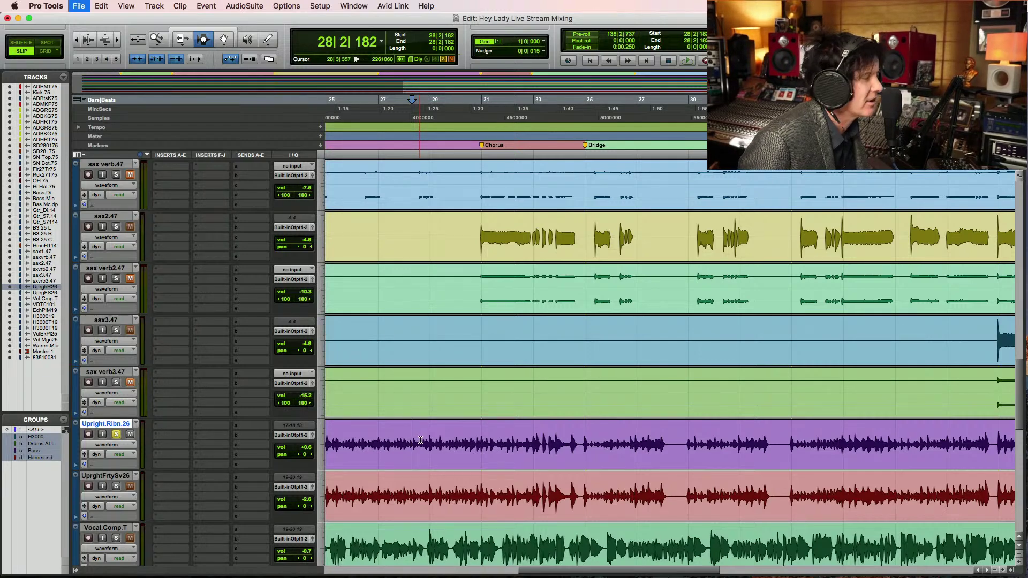
key(space)
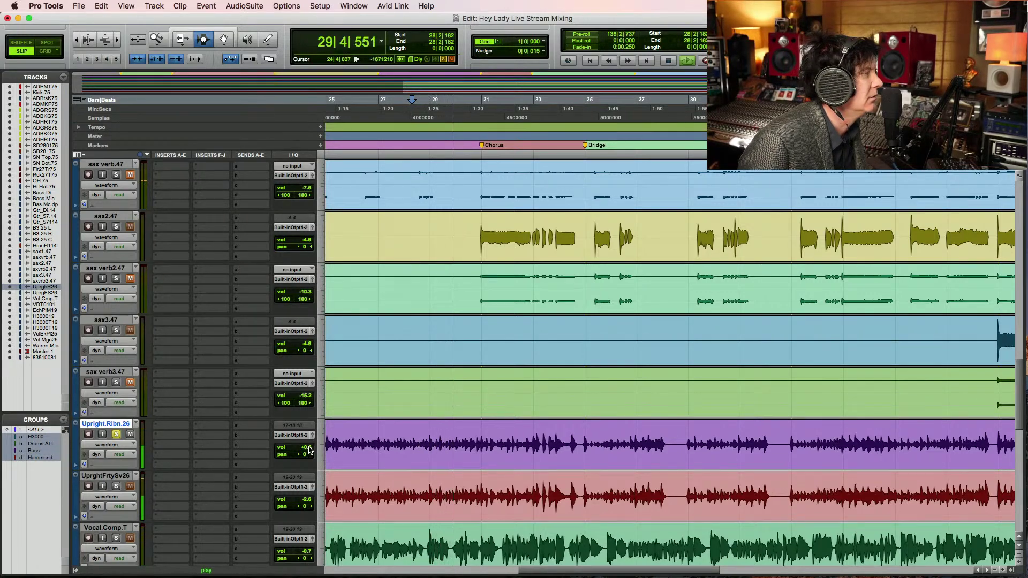
key(space)
click(116, 486)
key(space)
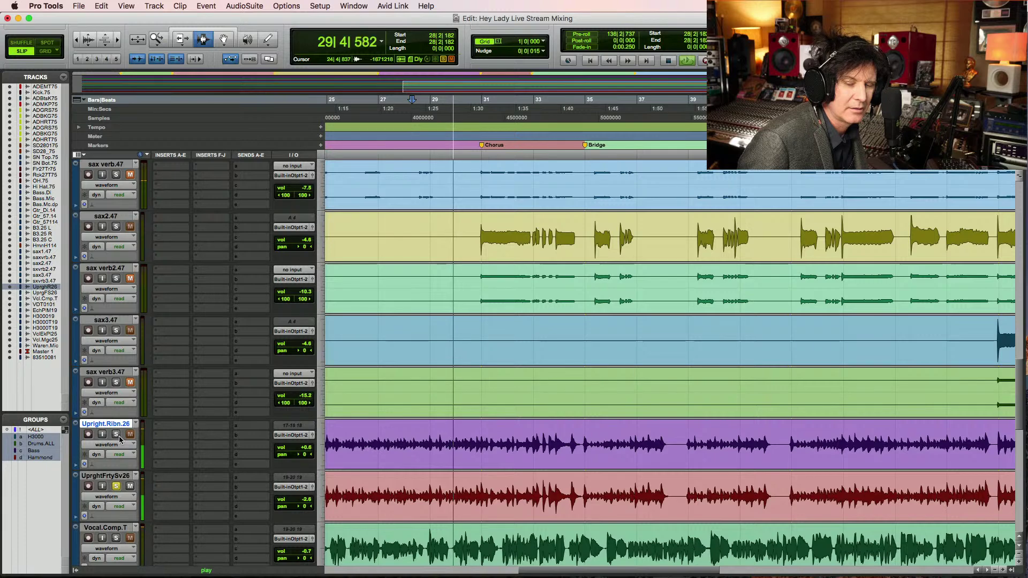
key(space)
key(space)
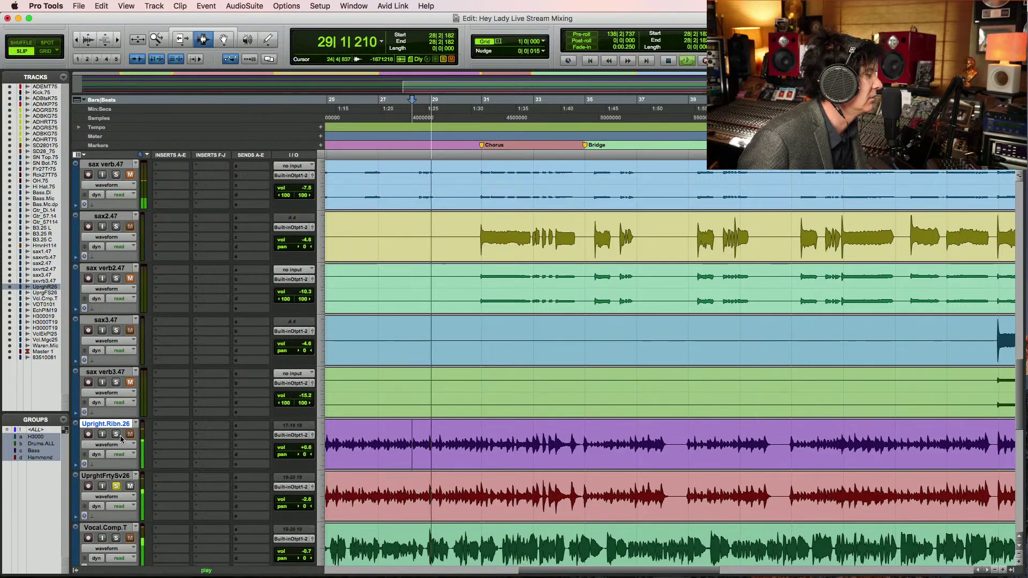
key(space)
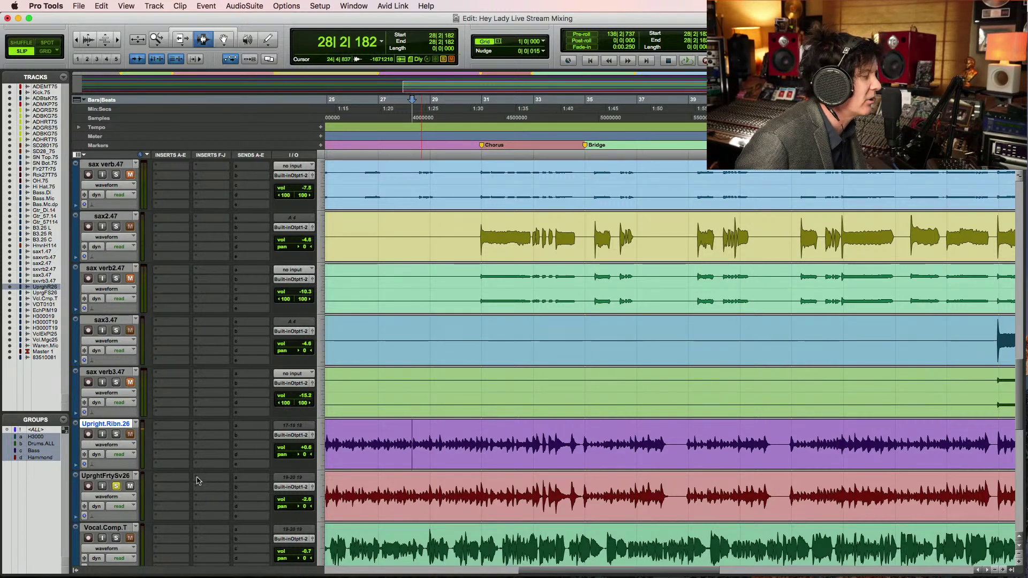
Insert the mono RCompressor dynamics plug-in on the UprghtFrtySv26 track's first insert slot
click(167, 480)
mouse_move(209, 478)
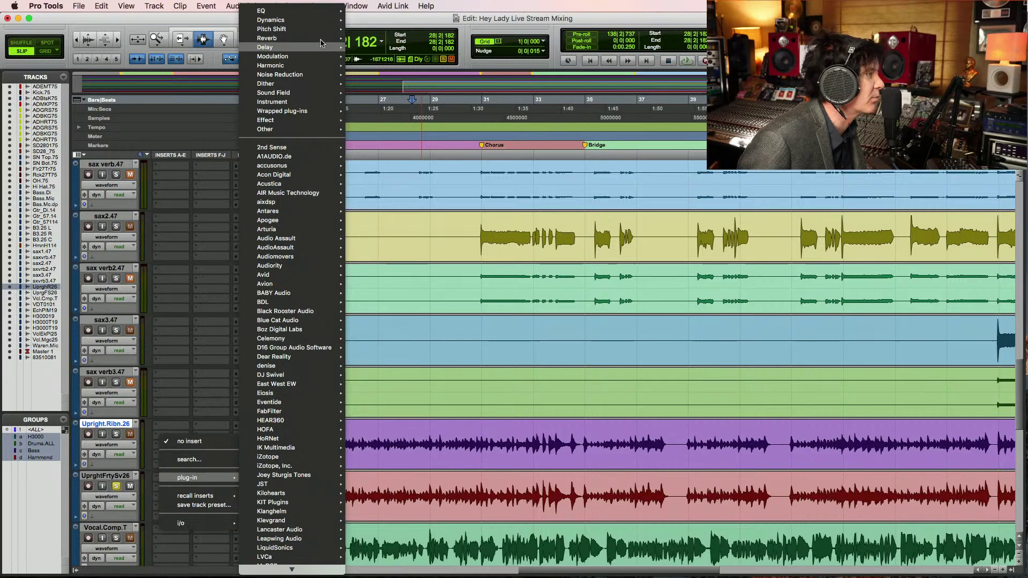
mouse_move(321, 19)
scroll(449, 447, down, 20)
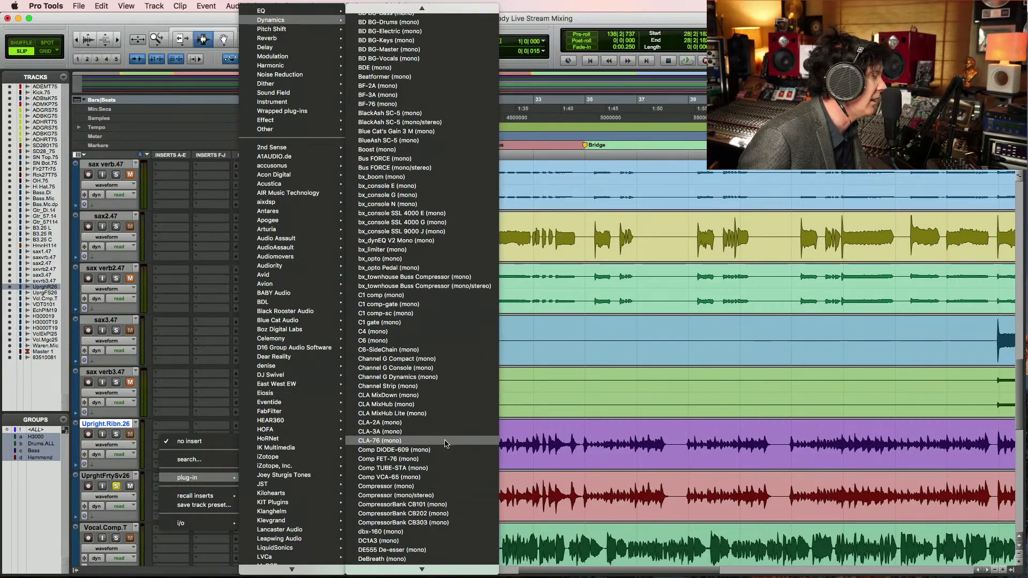
scroll(444, 441, down, 20)
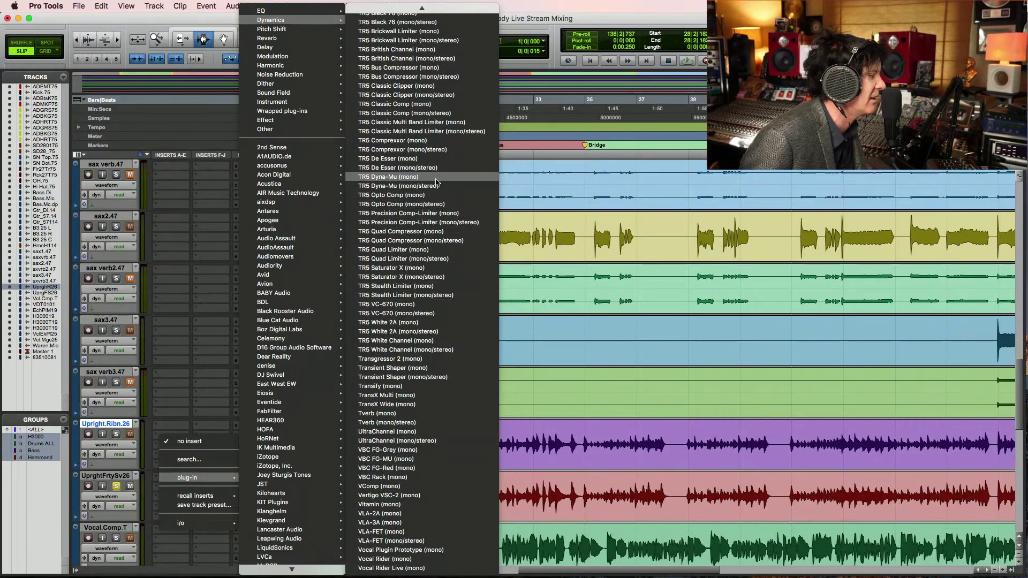
scroll(433, 163, up, 15)
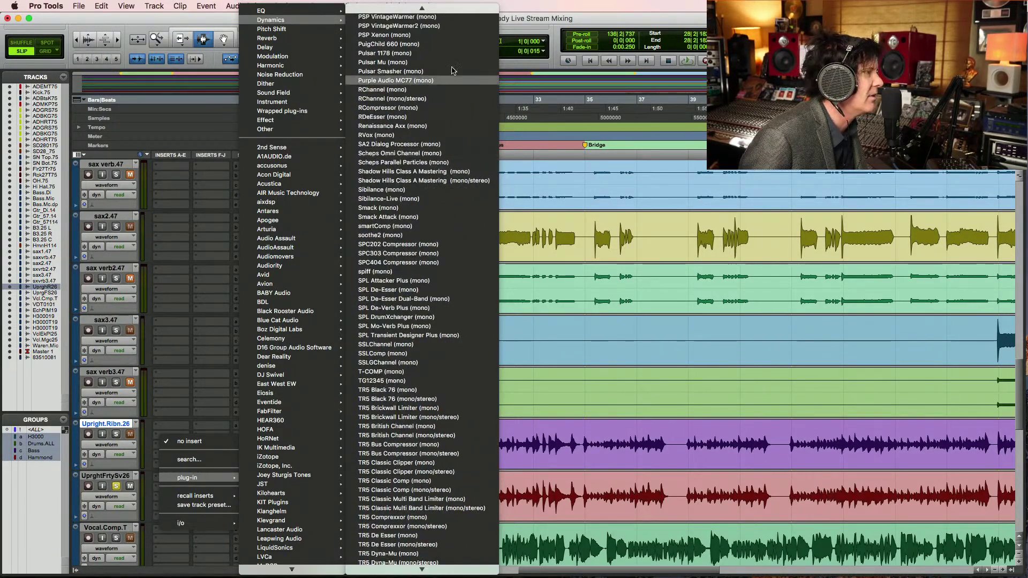
key(Escape)
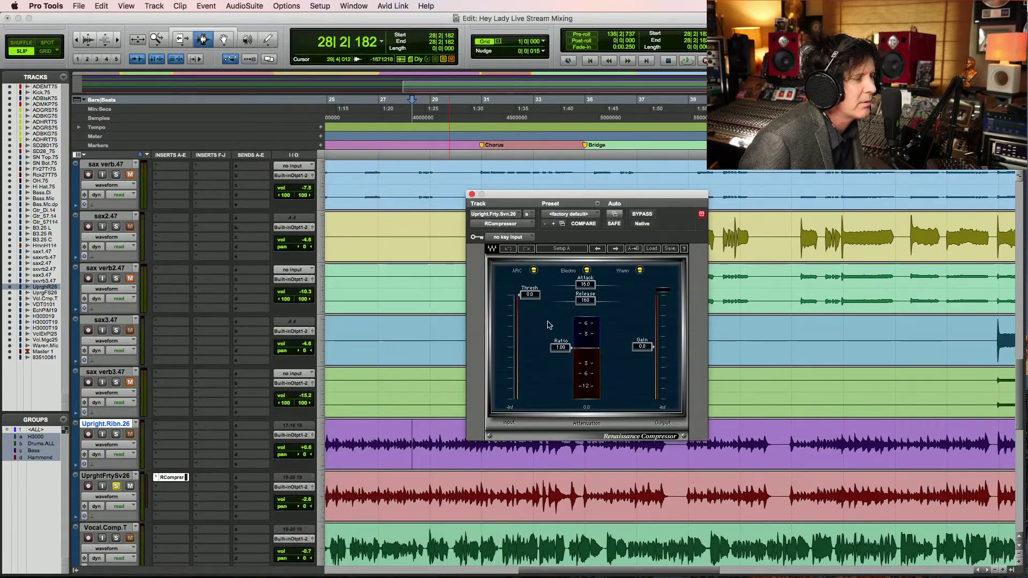
Set the UprghtFrtySv26 compressor to threshold -18.2, ratio 4.27, gain 4.4 and release 5.00 while auditioning, and save the session
key(space)
drag(529, 294, 560, 368)
drag(645, 347, 645, 338)
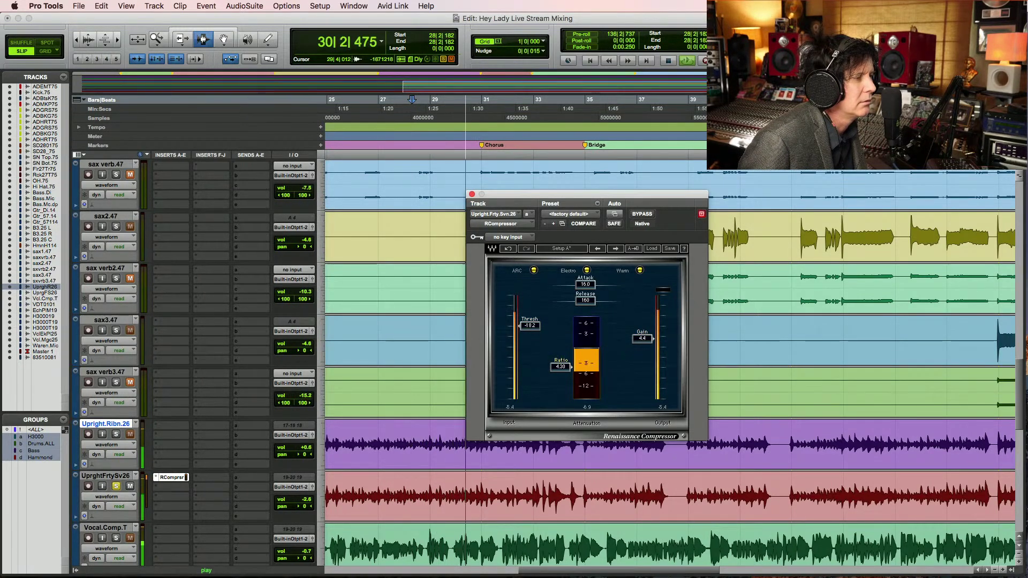
key(space)
drag(585, 300, 558, 300)
key(space)
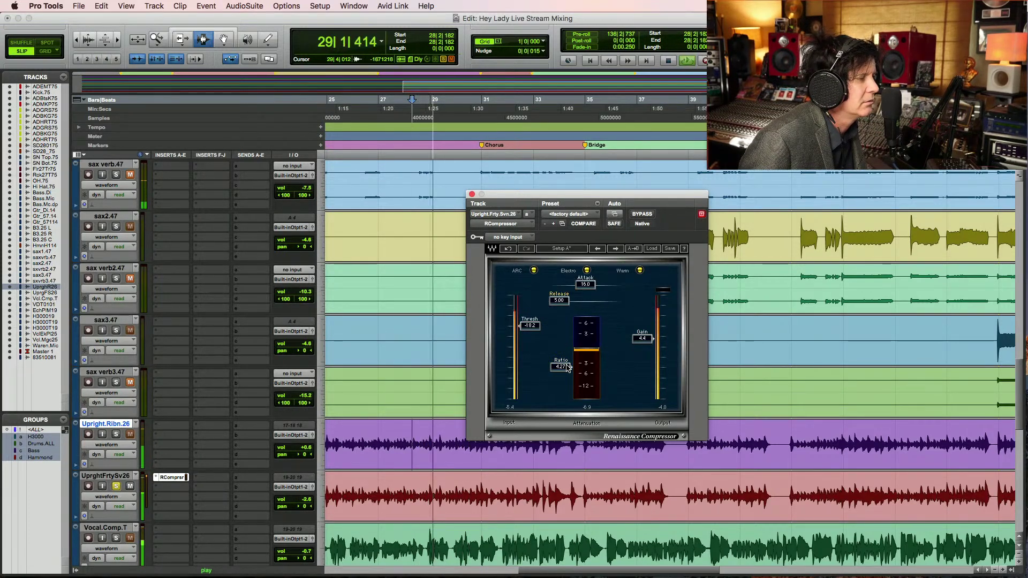
key(super+s)
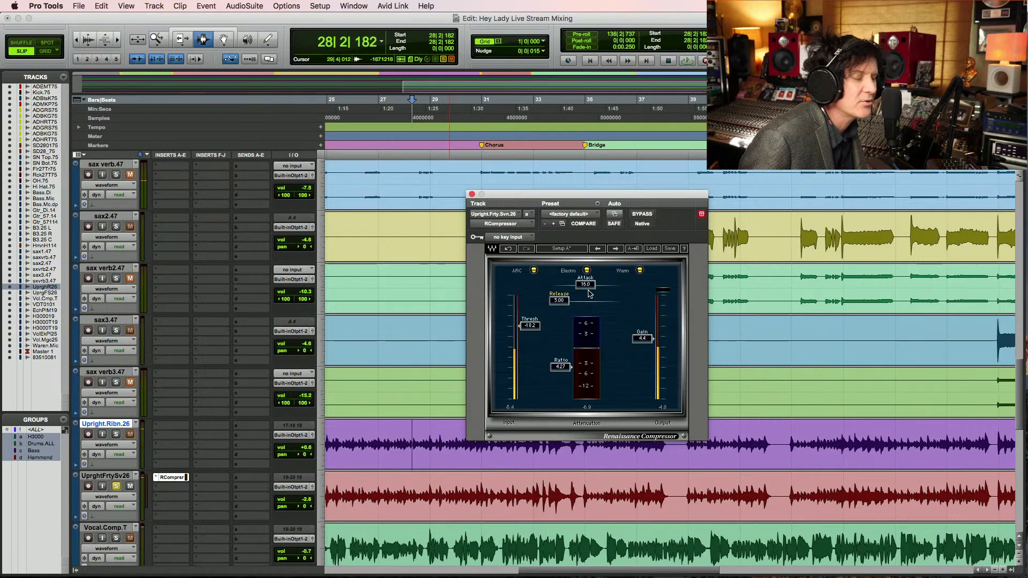
Audition the compressed UprghtFrtySv26 piano from about bar 28 and raise the compressor's threshold slightly
key(space)
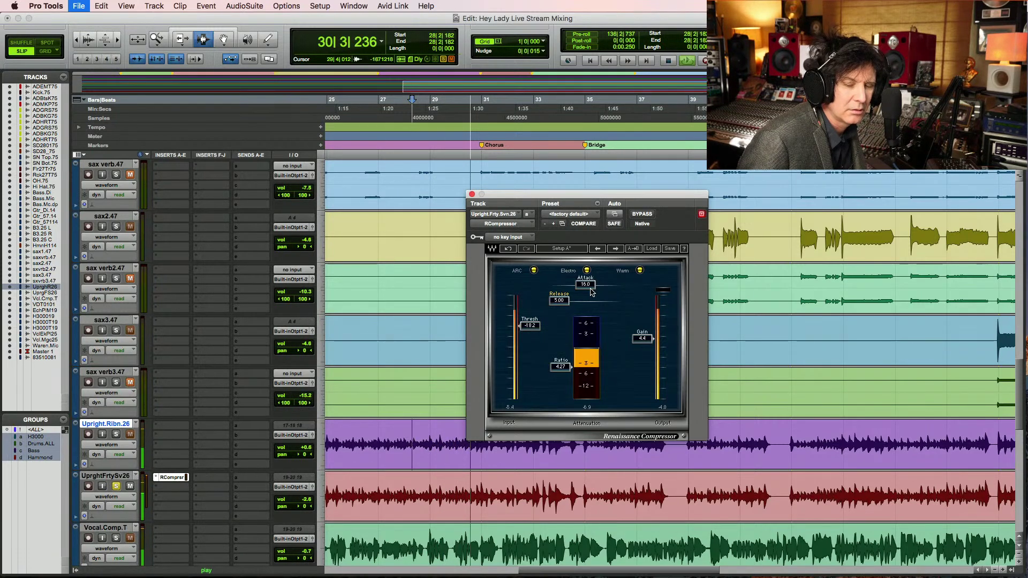
key(space)
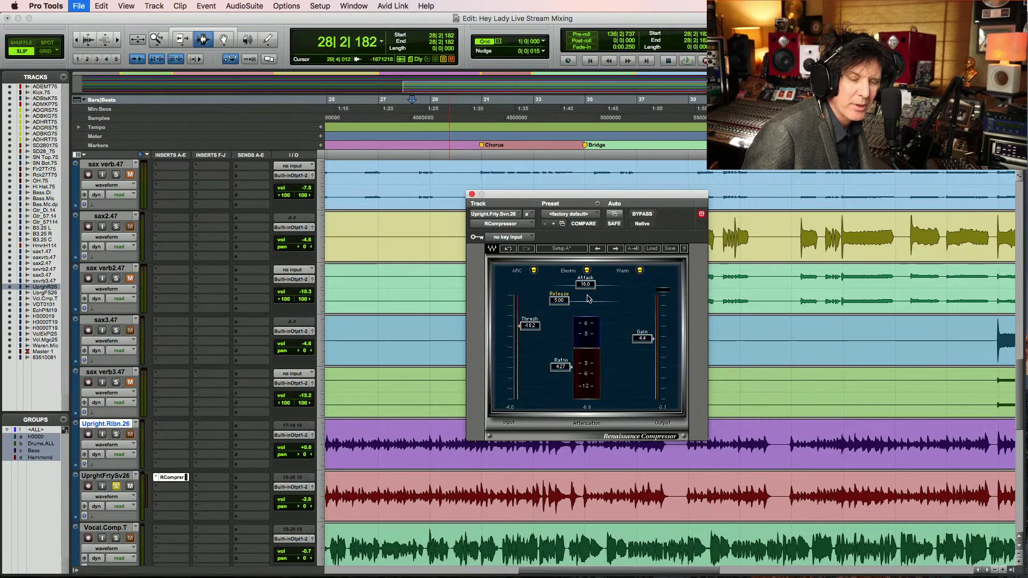
key(space)
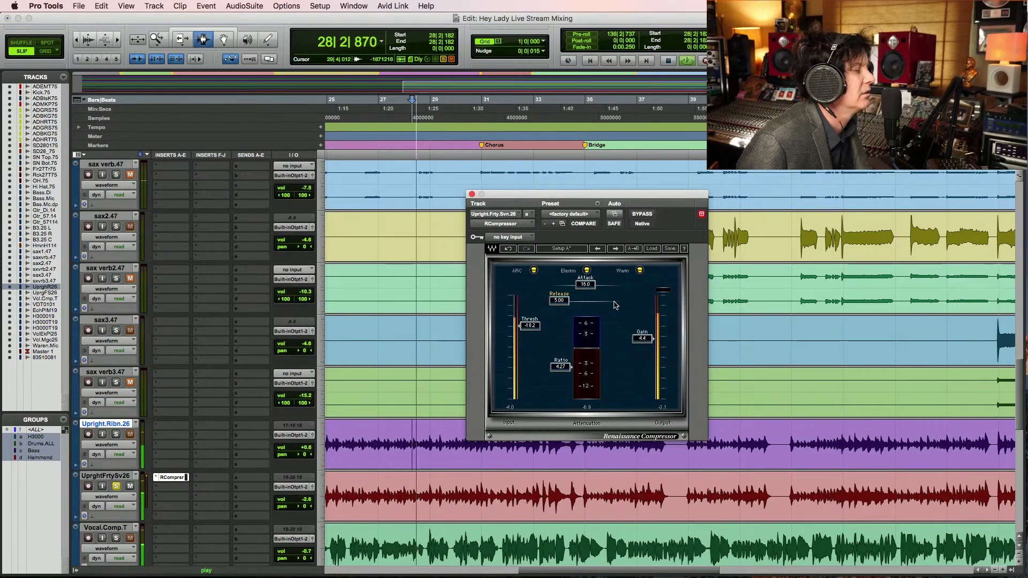
drag(530, 325, 540, 335)
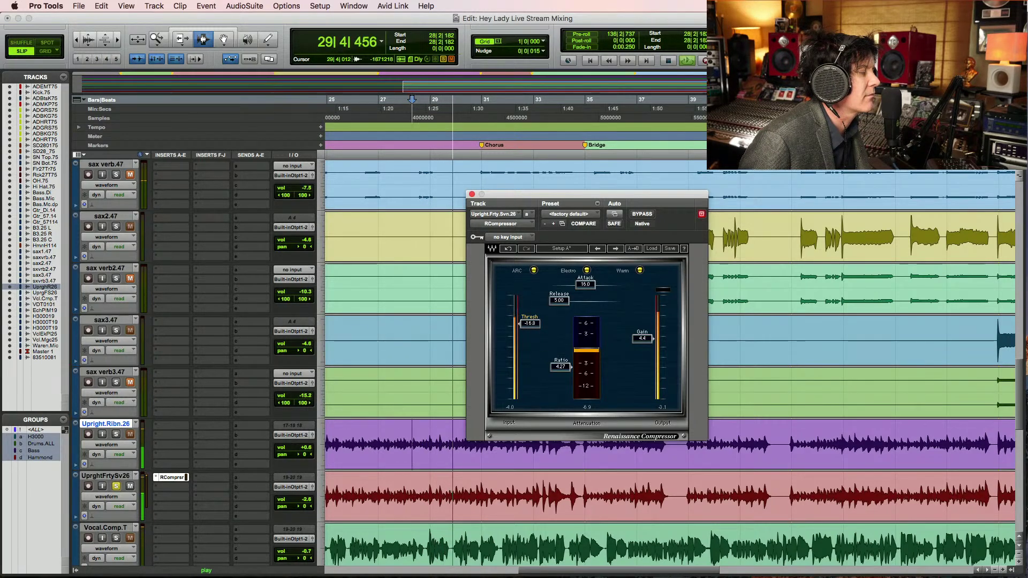
key(space)
Copy the RCompressor insert to Upright.Ribn.26, open the copy, and listen to that track in solo from about bar 28
drag(171, 477, 179, 430)
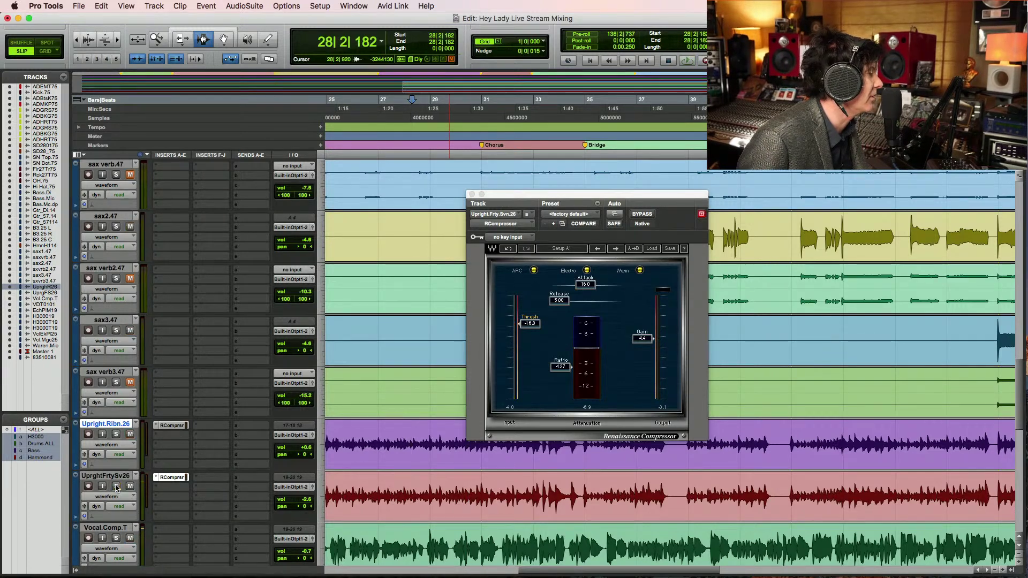
click(169, 426)
key(space)
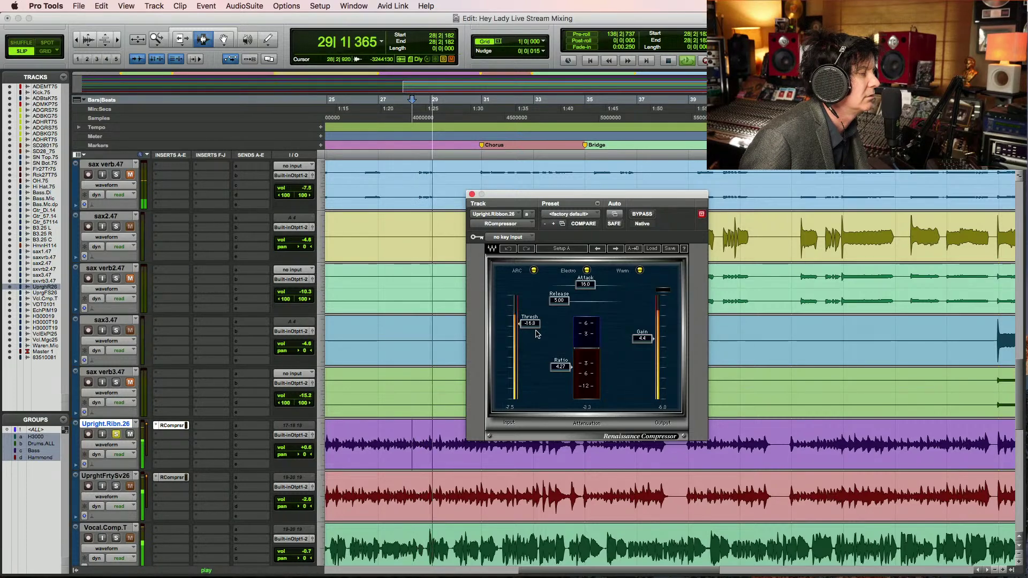
key(space)
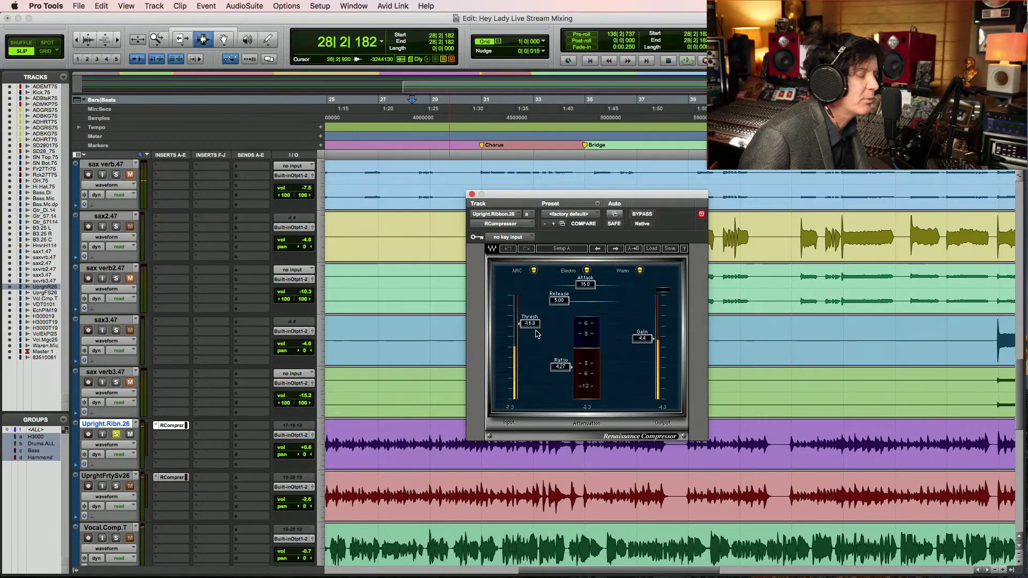
key(space)
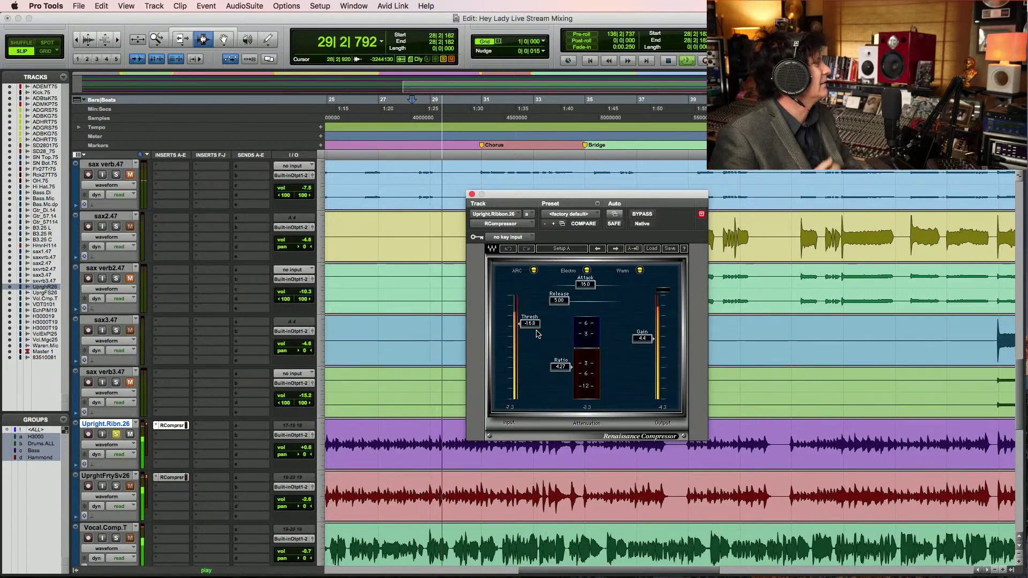
key(space)
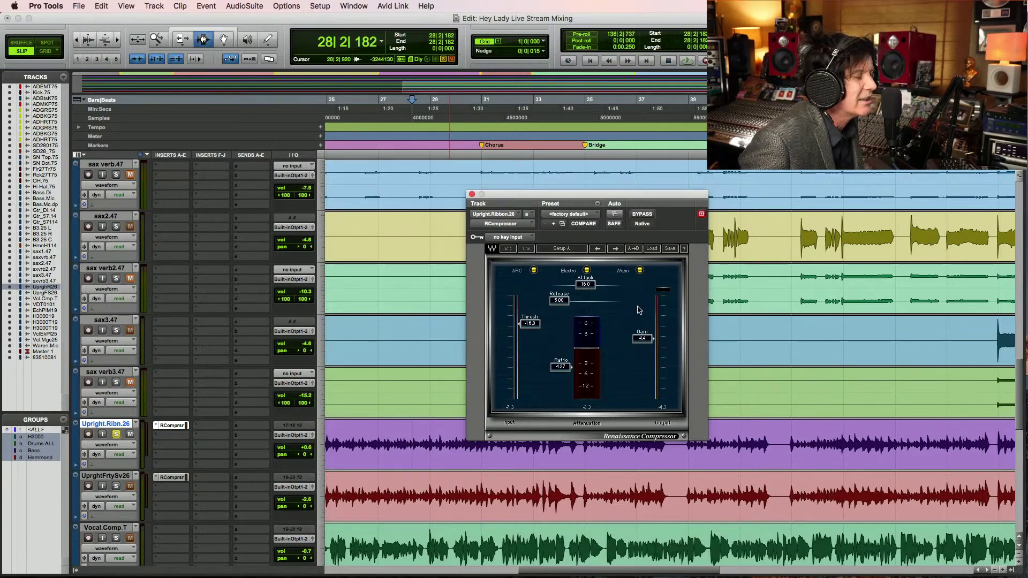
Close the compressor, mute UprghtFrtySv26, unsolo Upright.Ribn.26 and raise its volume to +1.8 while playing the mix
click(471, 195)
key(space)
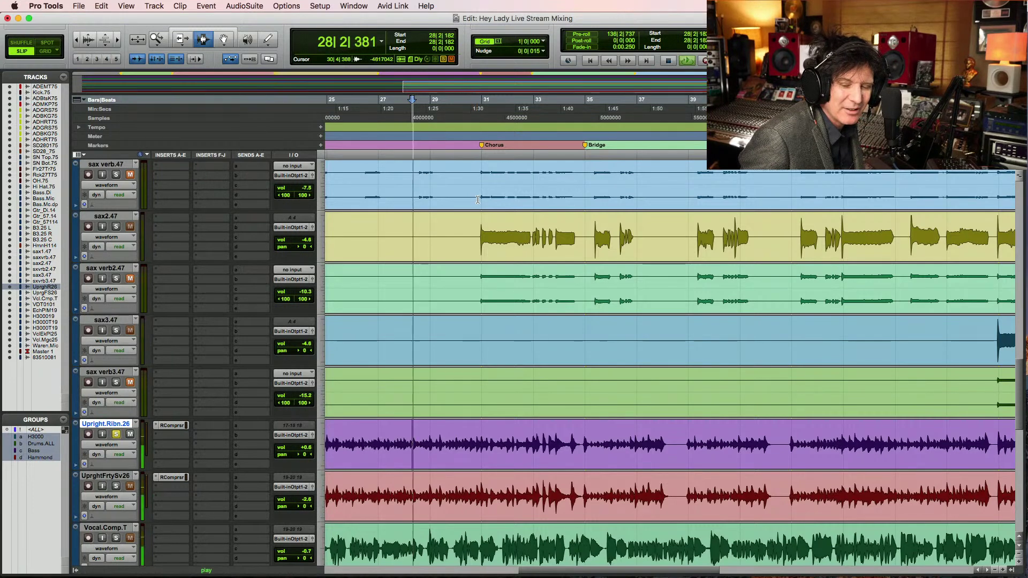
key(space)
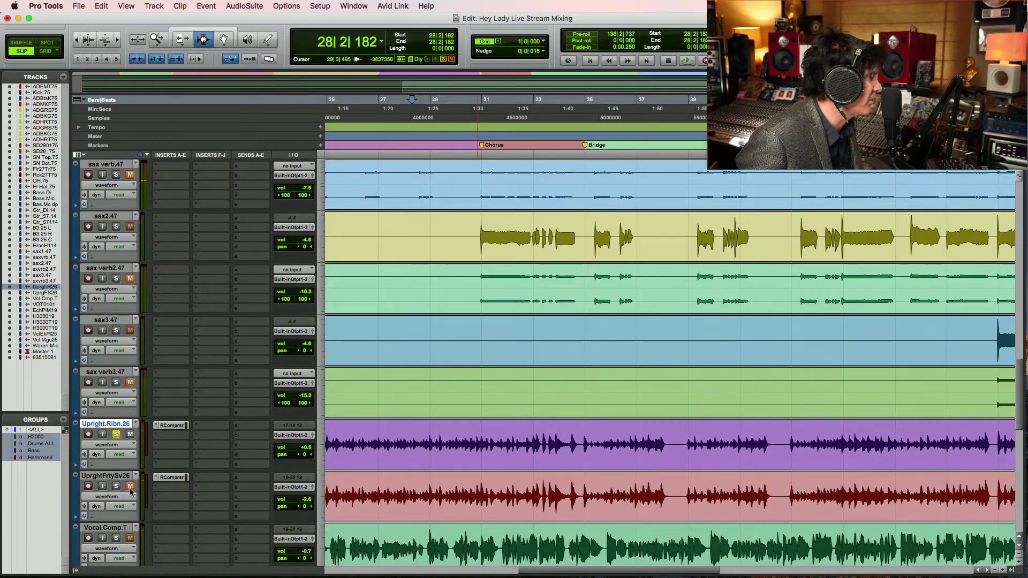
key(space)
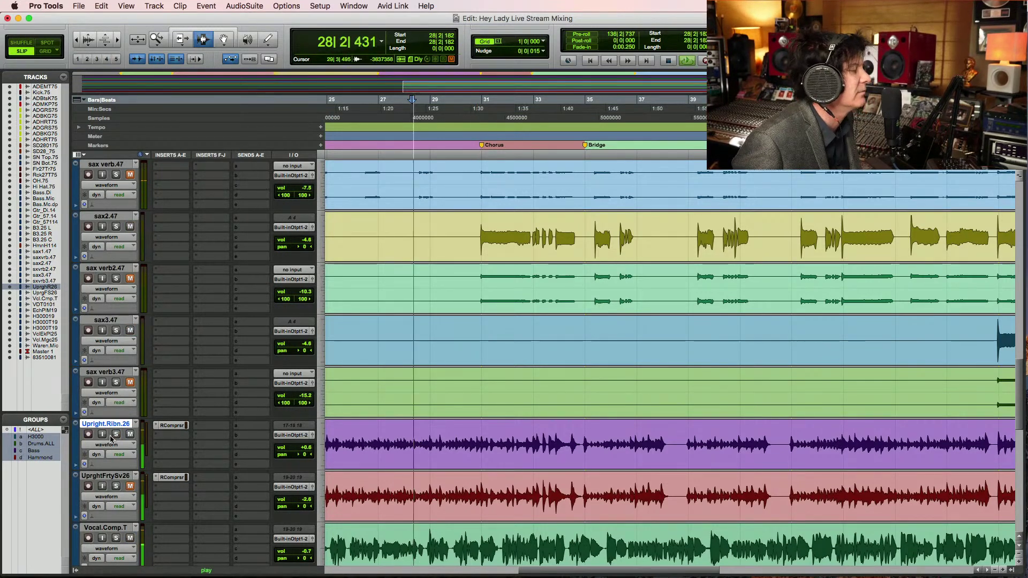
click(306, 448)
drag(305, 450, 306, 446)
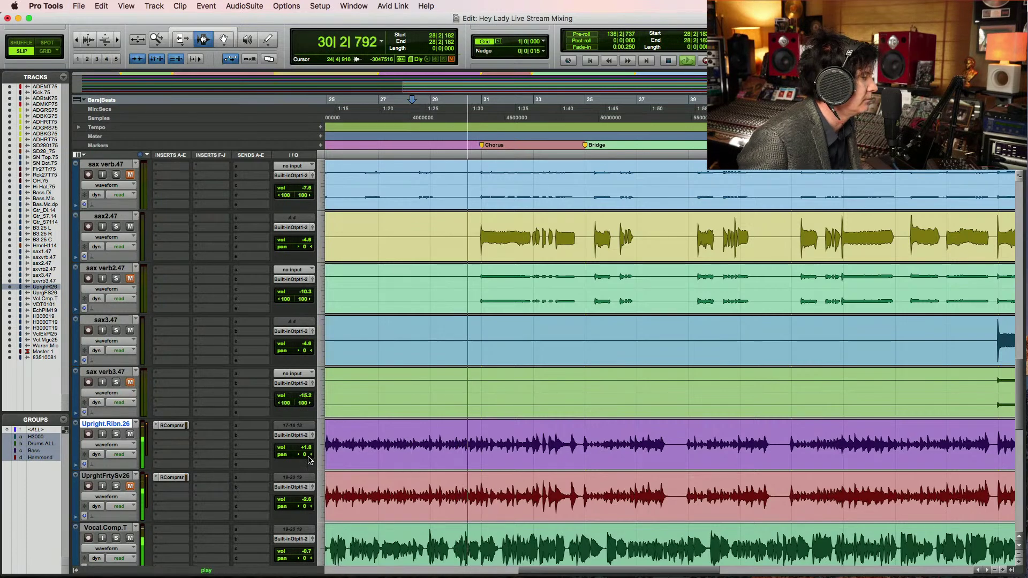
key(space)
Show the whole song in the timeline and listen to Upright.Ribn.26 in the mix from the start of Verse One
key(r)
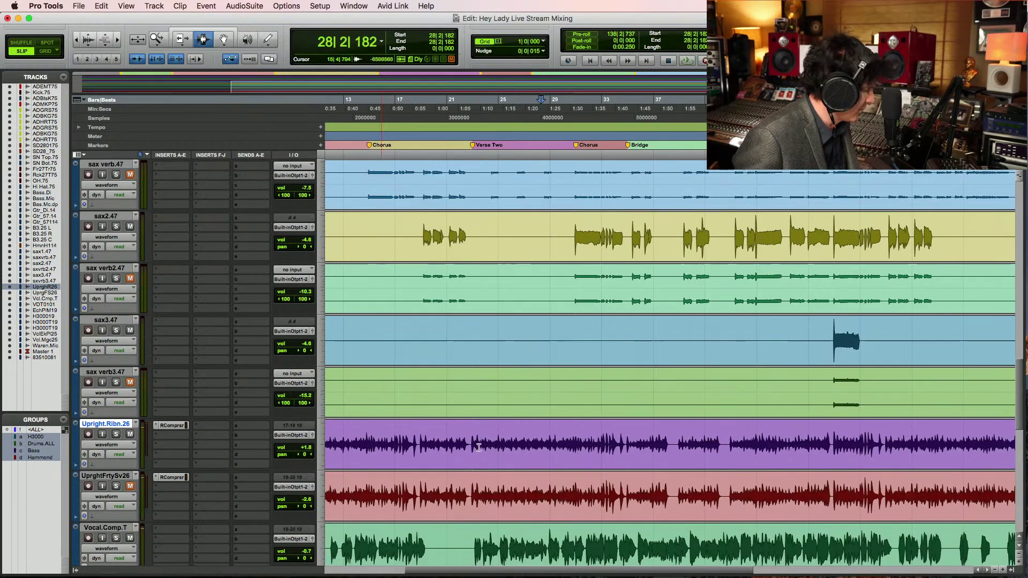
key(r)
click(376, 439)
key(space)
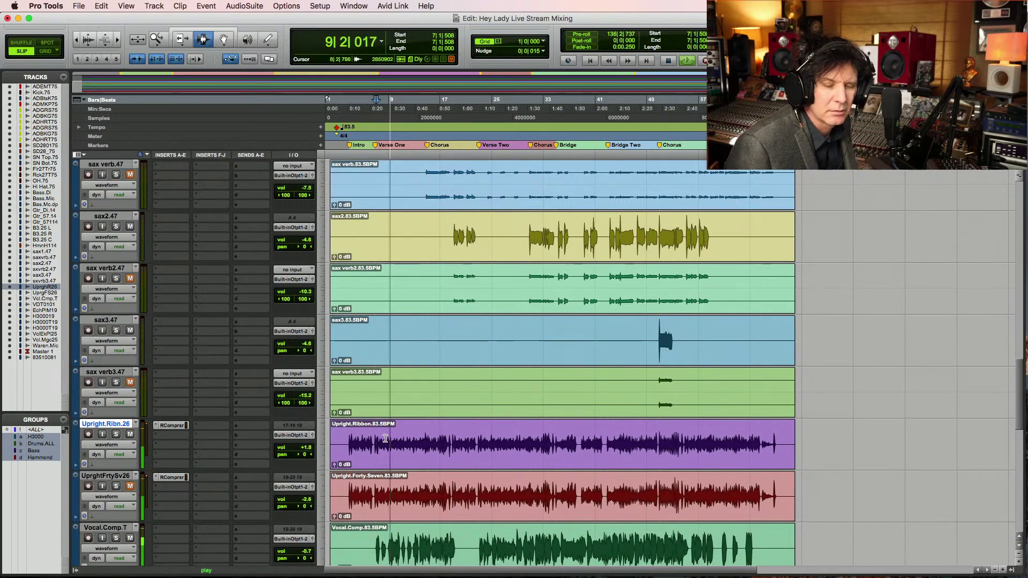
key(space)
click(375, 444)
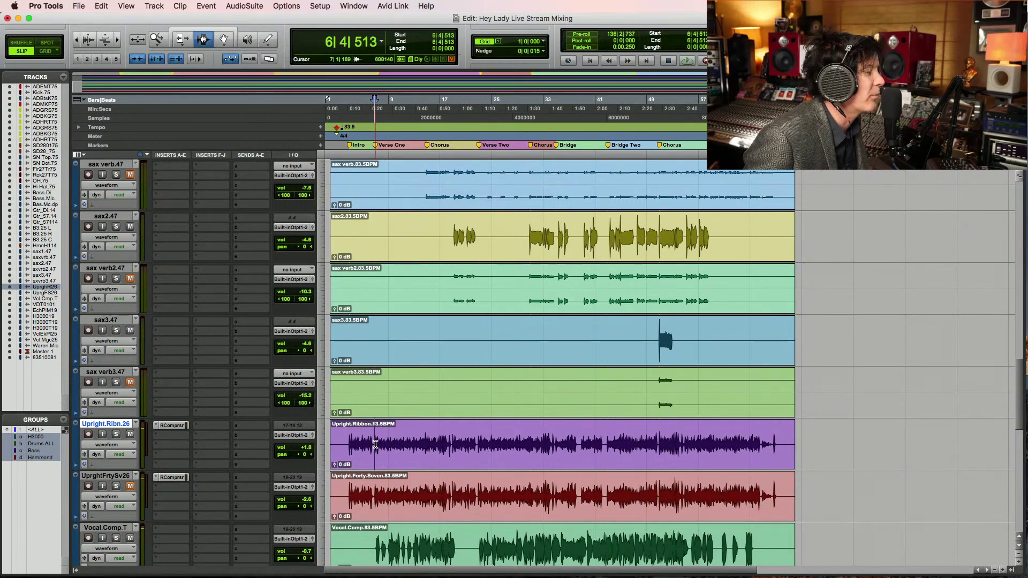
key(space)
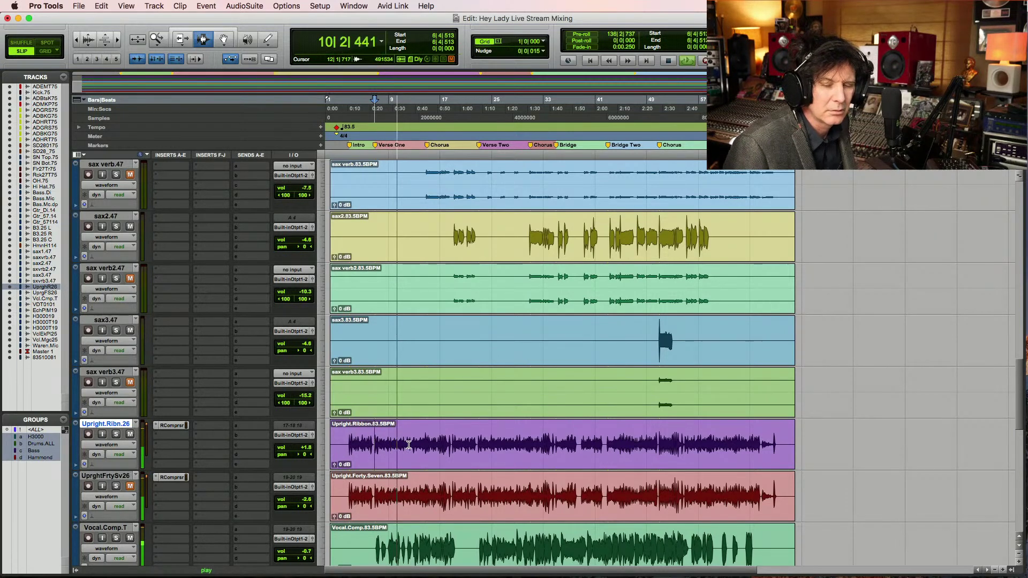
key(space)
Mute Upright.Ribn.26, unmute UprghtFrtySv26 and set its volume to -1.9 while playing the mix from Verse One
click(129, 487)
key(space)
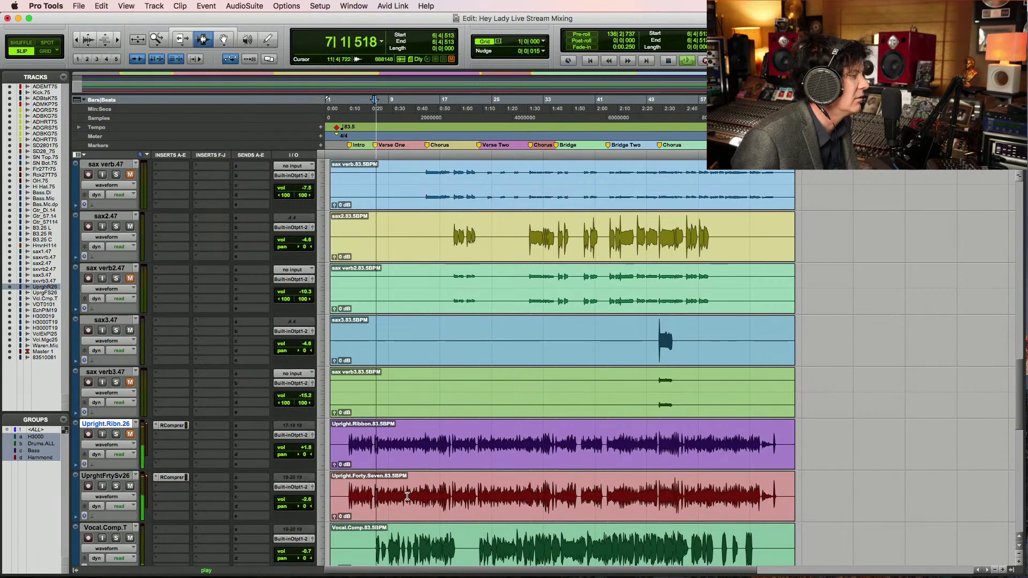
drag(305, 499, 310, 503)
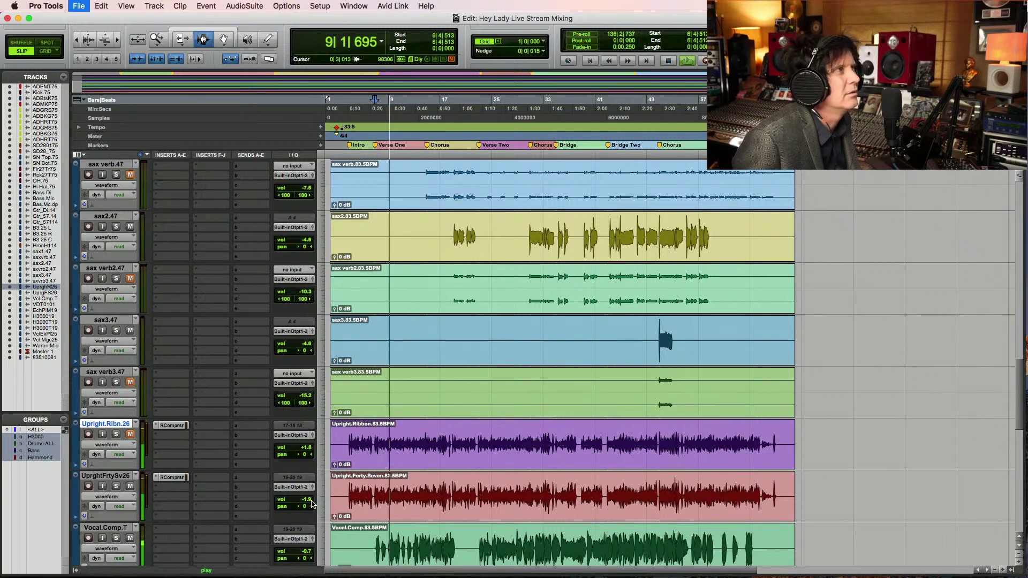
key(space)
key(space)
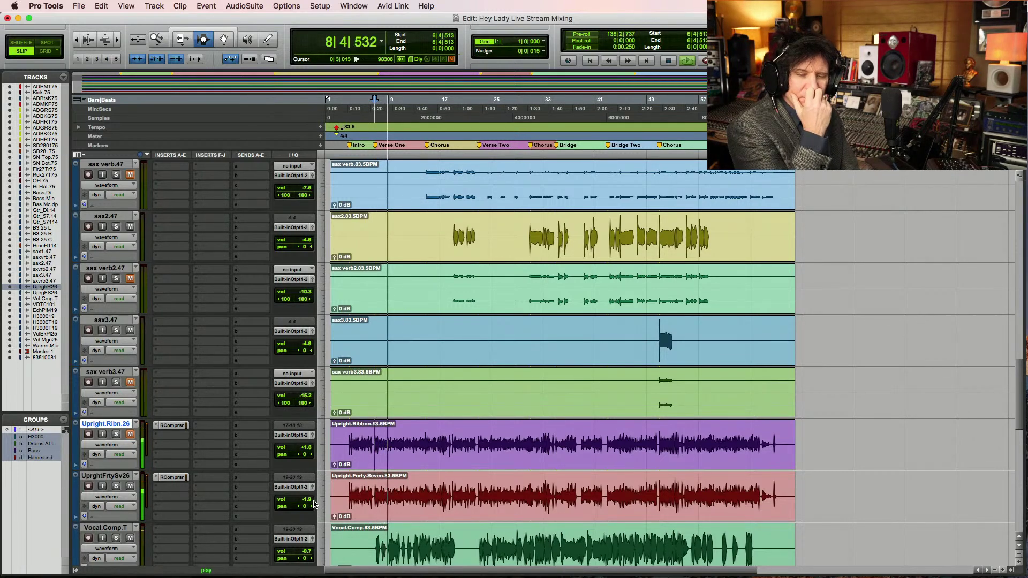
Save the session, switch the mutes back so Upright.Ribn.26 plays instead of UprghtFrtySv26, and replay from Verse One
key(super+s)
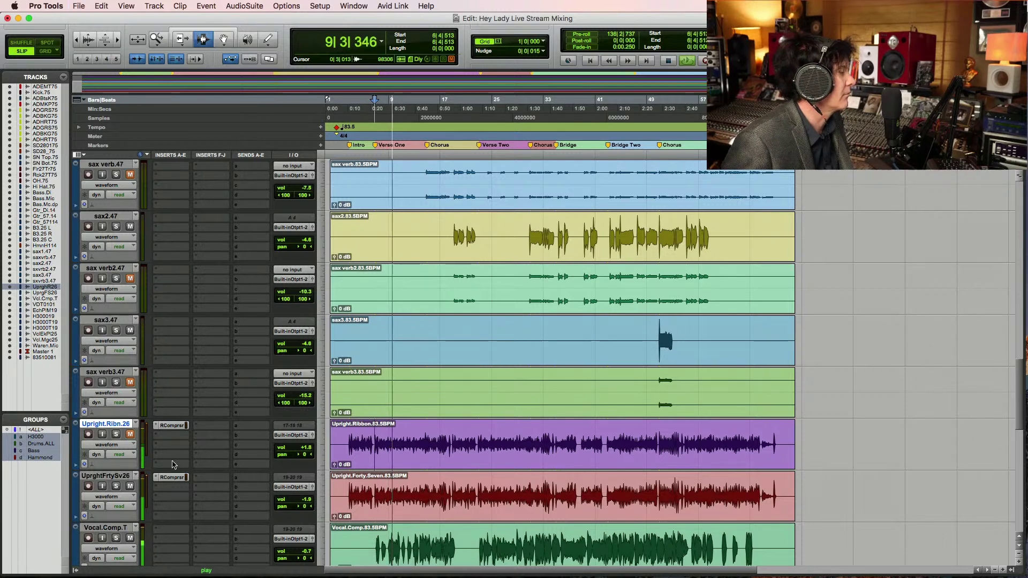
key(space)
click(130, 433)
key(space)
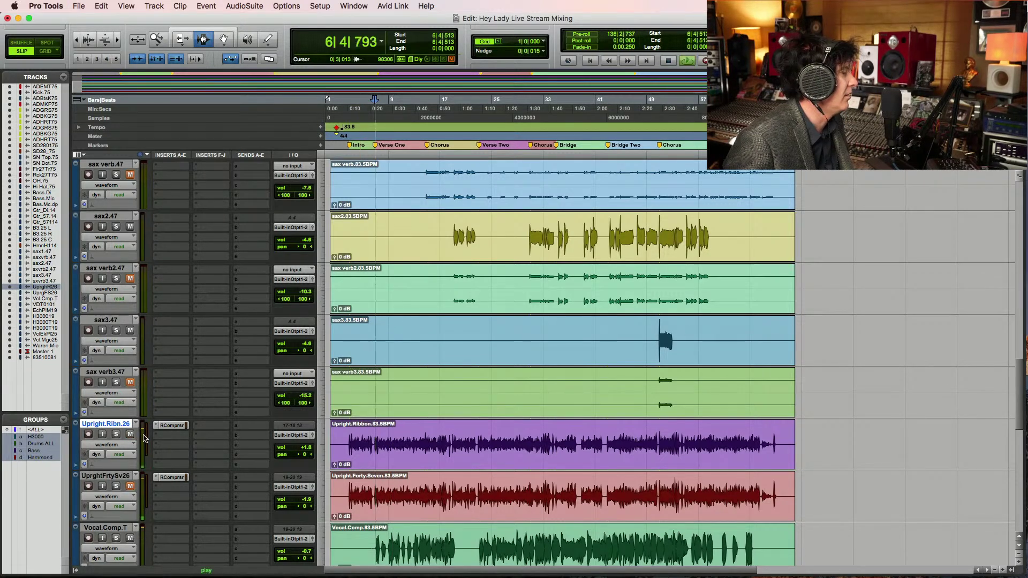
Save the session, solo Upright.Ribn.26 and lower its RCompressor threshold to -17.9 while playing from Verse One
key(super+s)
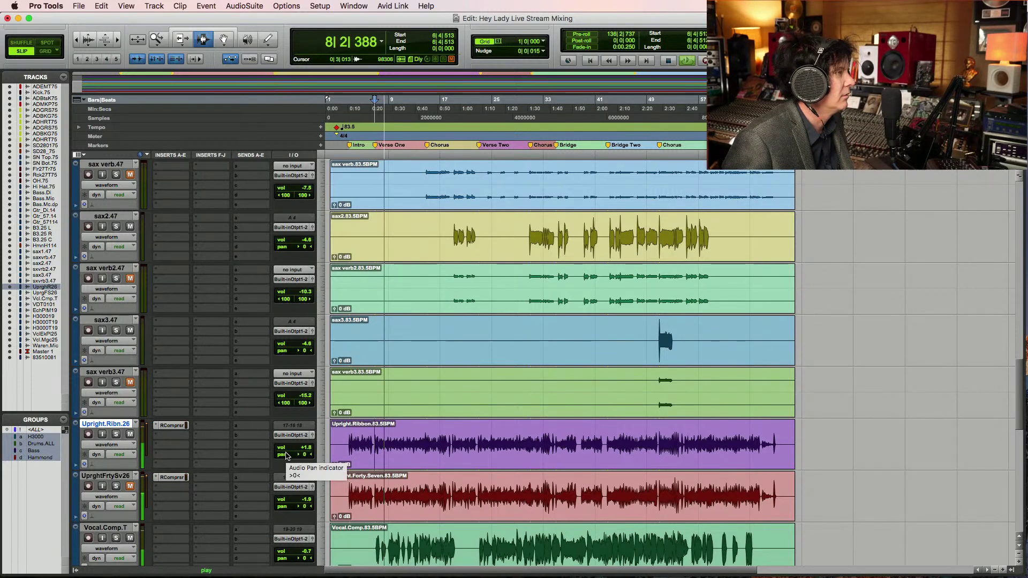
key(space)
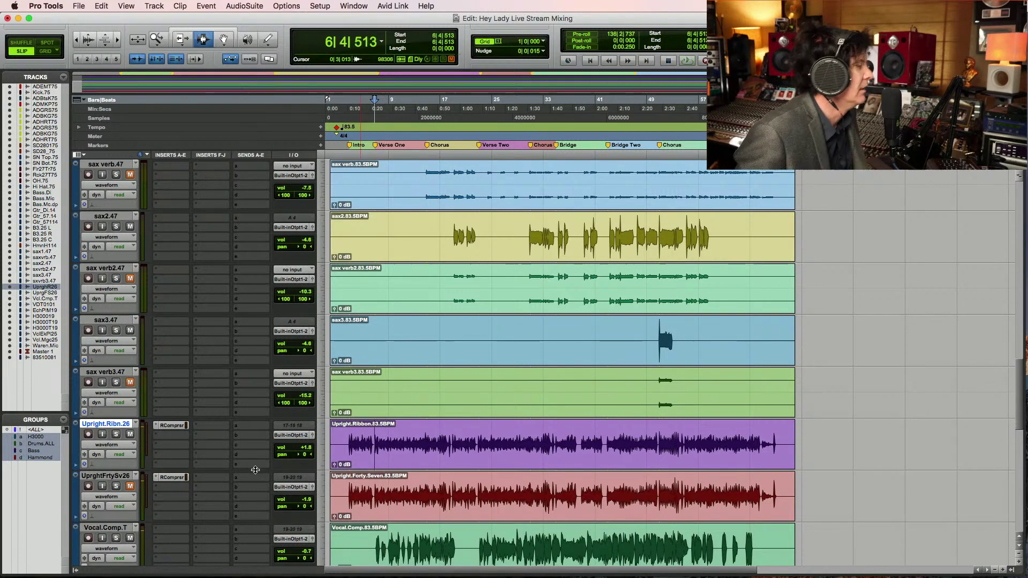
click(172, 425)
click(115, 435)
key(space)
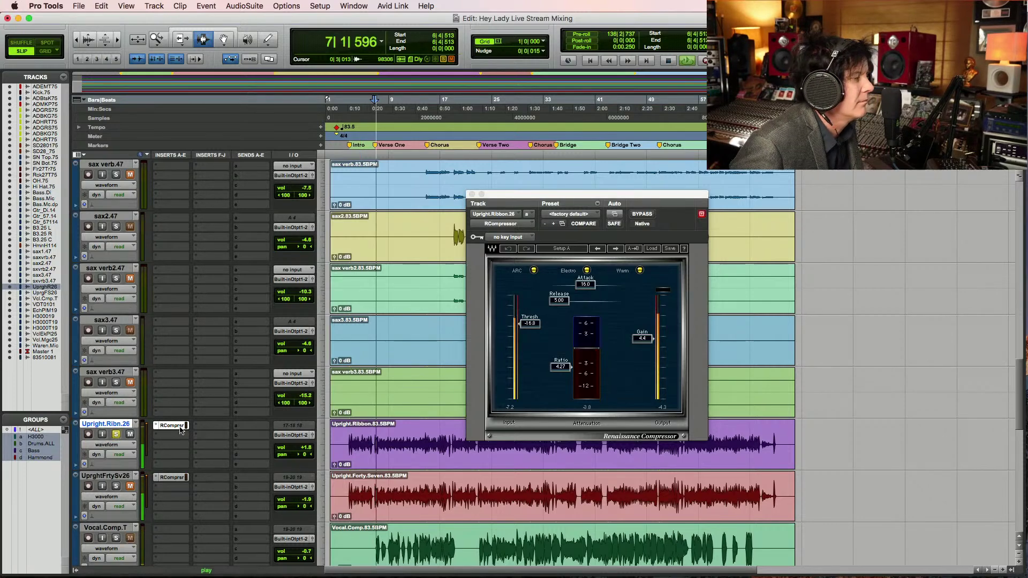
drag(530, 325, 531, 330)
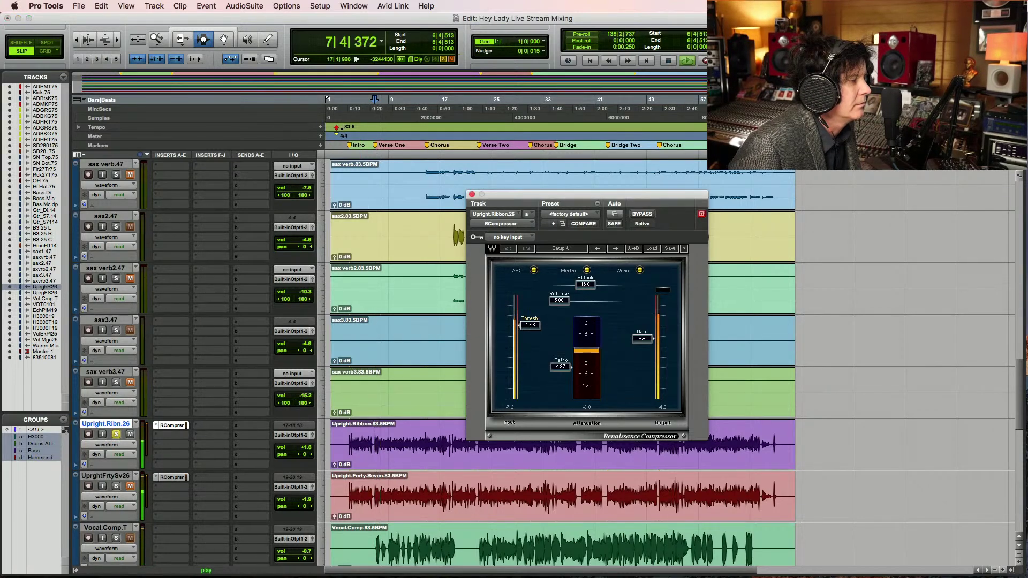
key(space)
Move the RCompressor on Upright.Ribn.26 to its second insert slot and add a mono REQ 4 in the first slot
click(171, 435)
click(157, 432)
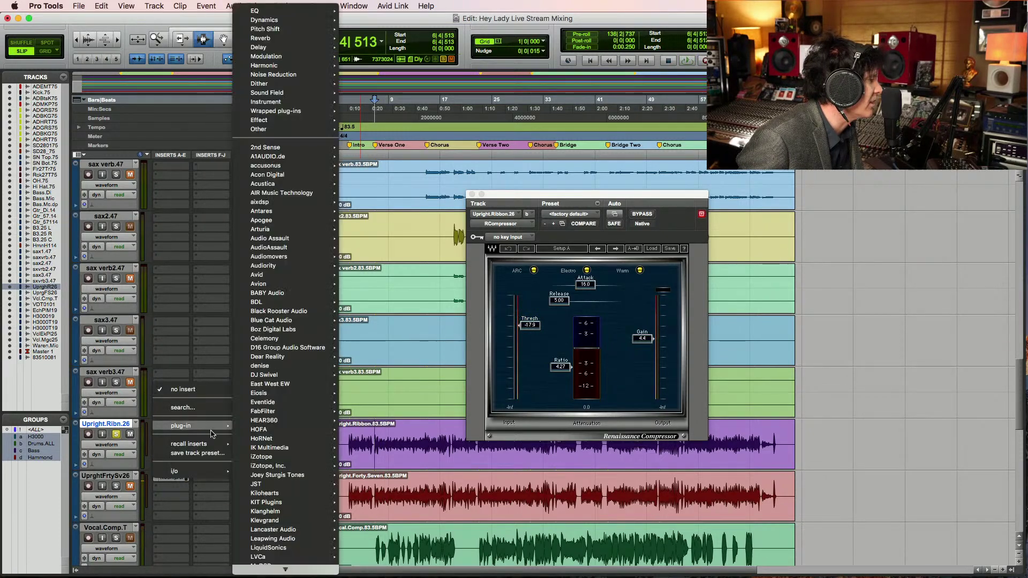
mouse_move(312, 9)
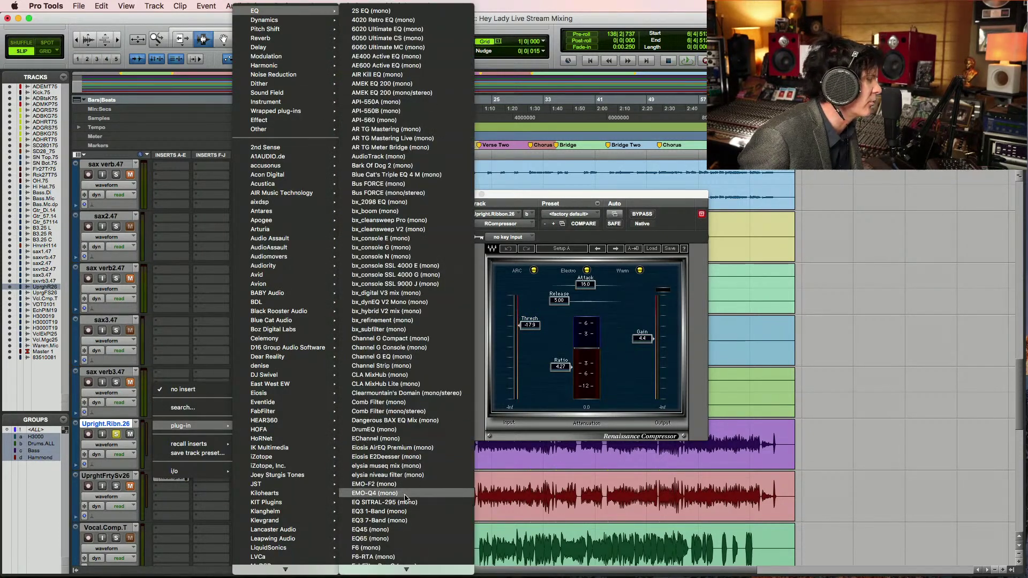
scroll(405, 492, down, 3)
scroll(404, 496, down, 15)
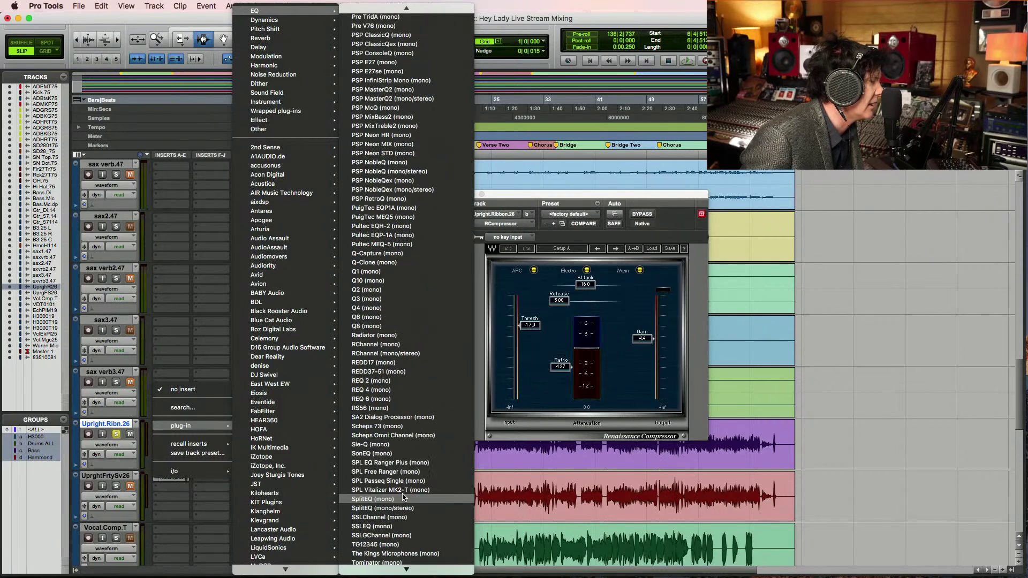
click(408, 389)
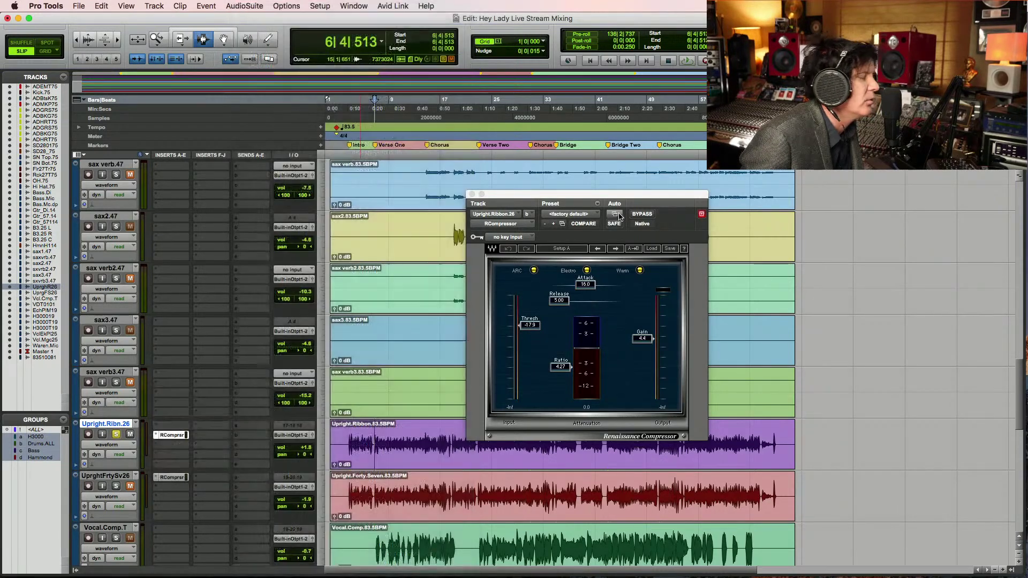
In REQ 4, set band 1 to high-pass at 92 Hz, cut 351 Hz by 3.0 and boost 10992 Hz by 3.3 with a 0.50 Q bell
click(509, 357)
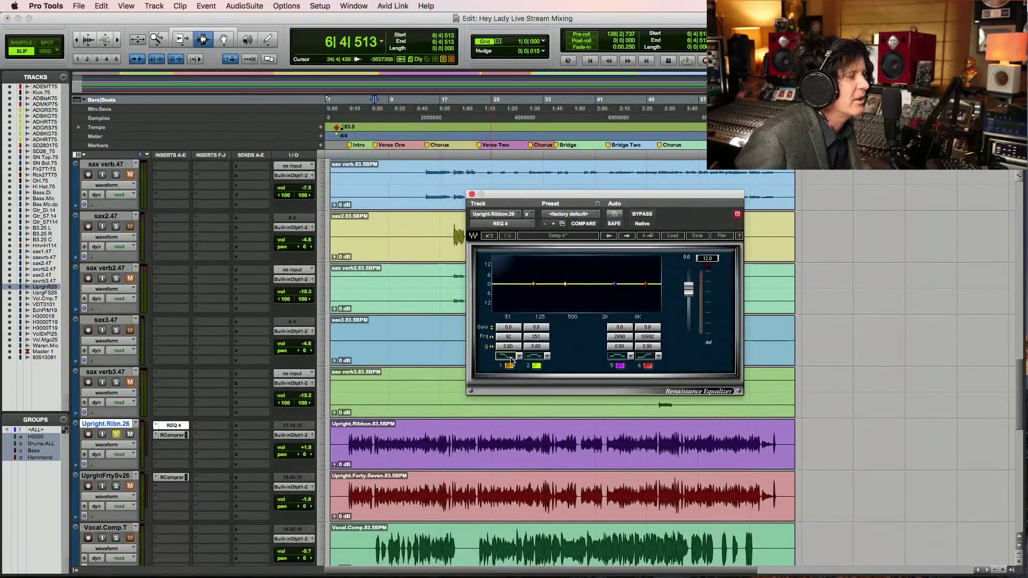
drag(534, 327, 534, 333)
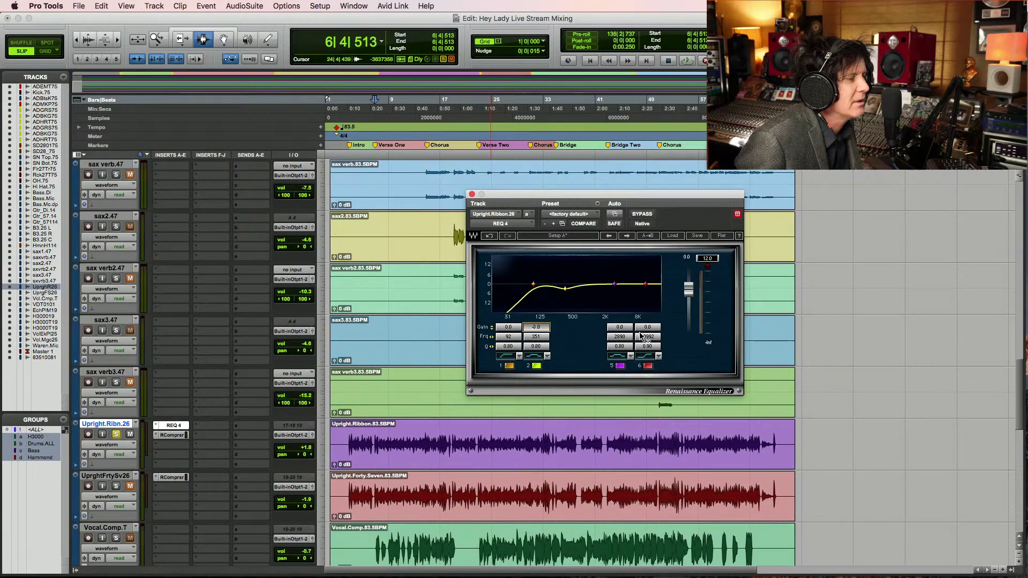
click(645, 358)
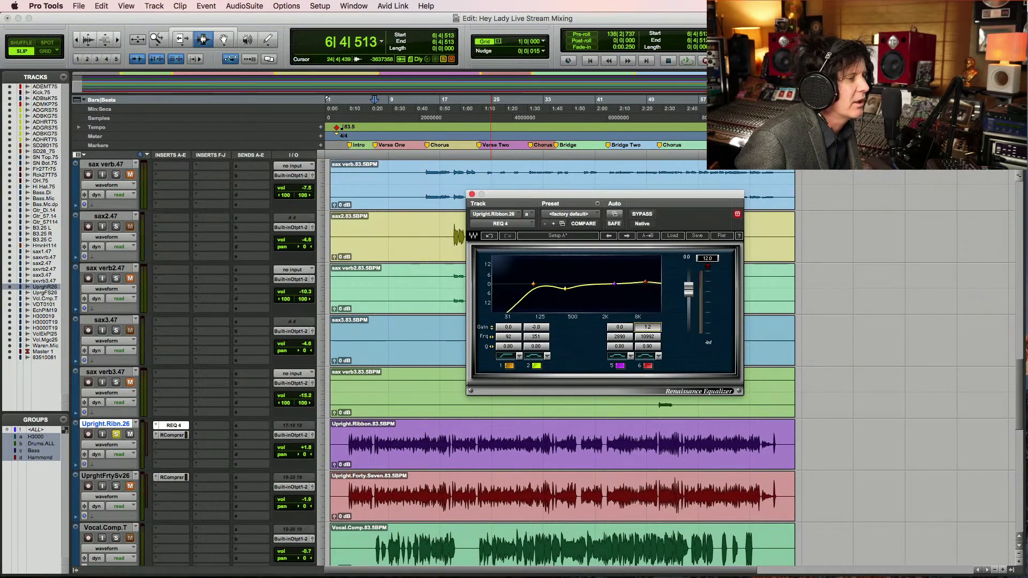
click(647, 346)
key(space)
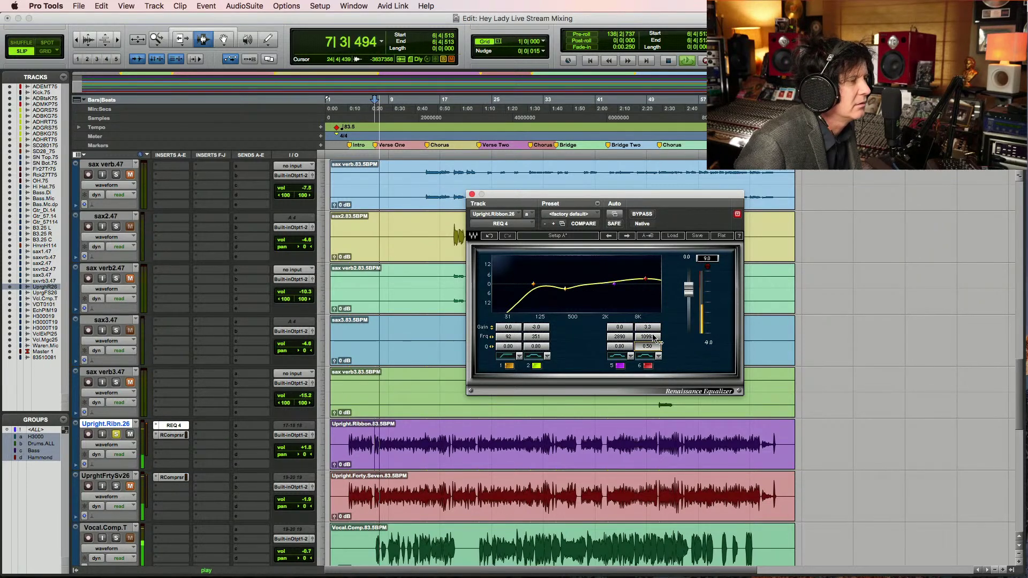
Unsolo Upright.Ribn.26, raise its REQ 4 output to 0.7 and pan the track to 41 while playing the mix
click(117, 437)
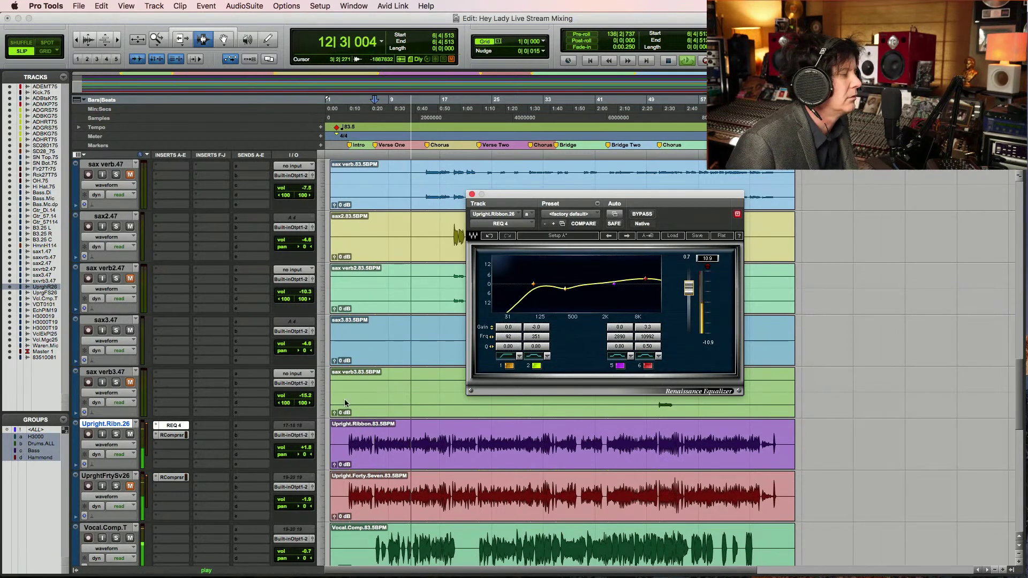
drag(304, 454, 312, 458)
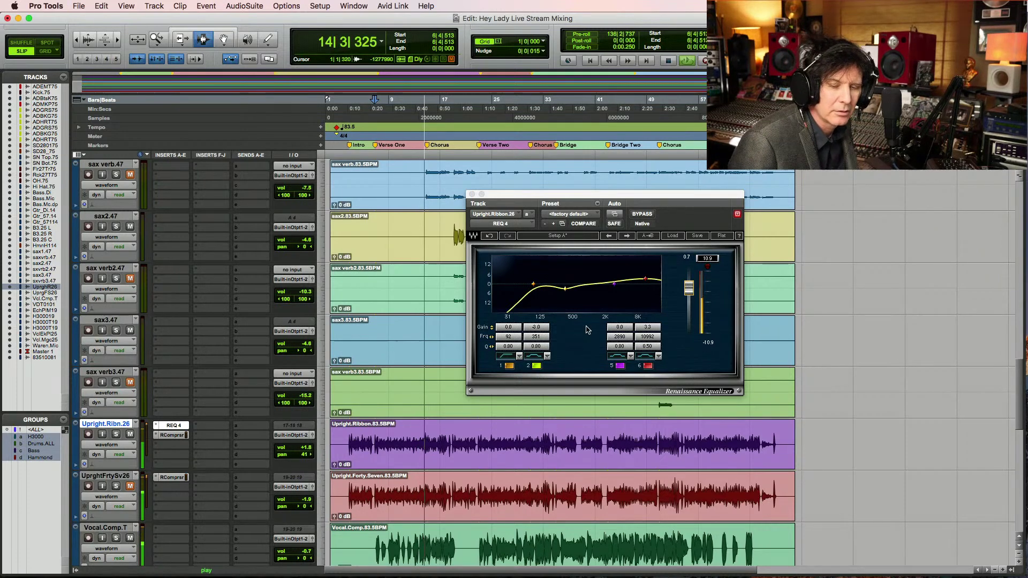
key(space)
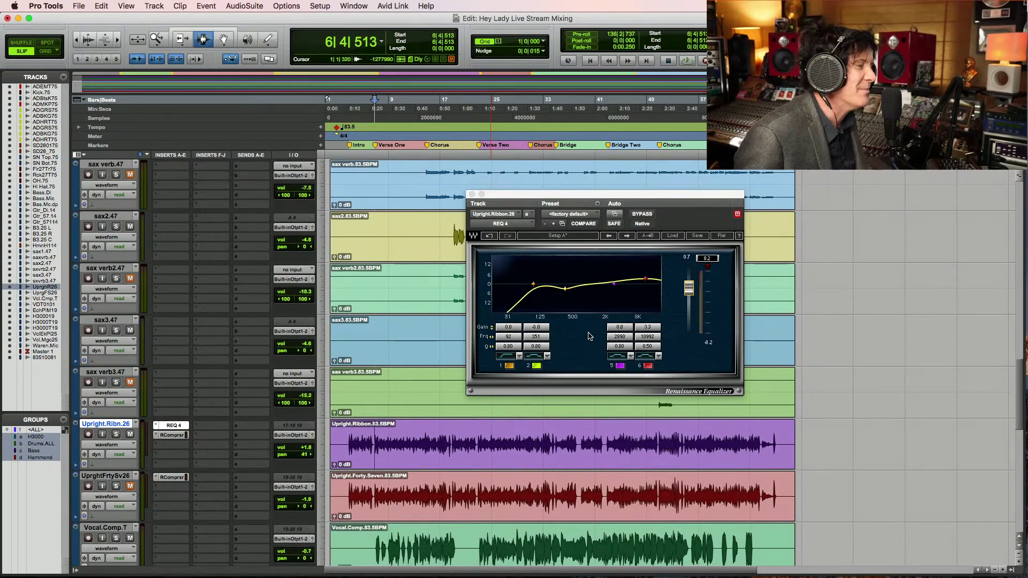
Set the REQ 4 10992 Hz band's gain to 2.9 during playback and save the session
click(645, 327)
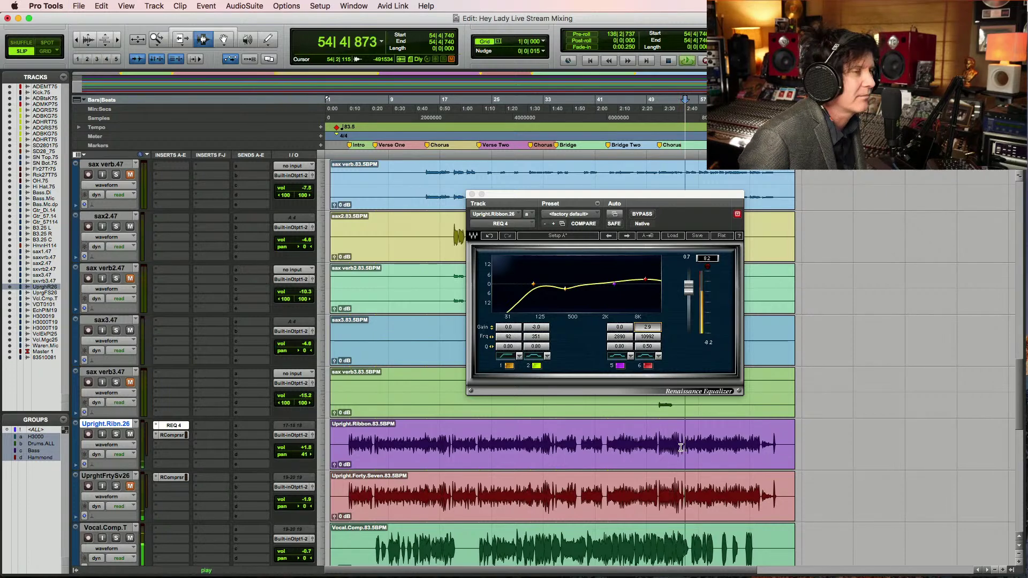
key(super+s)
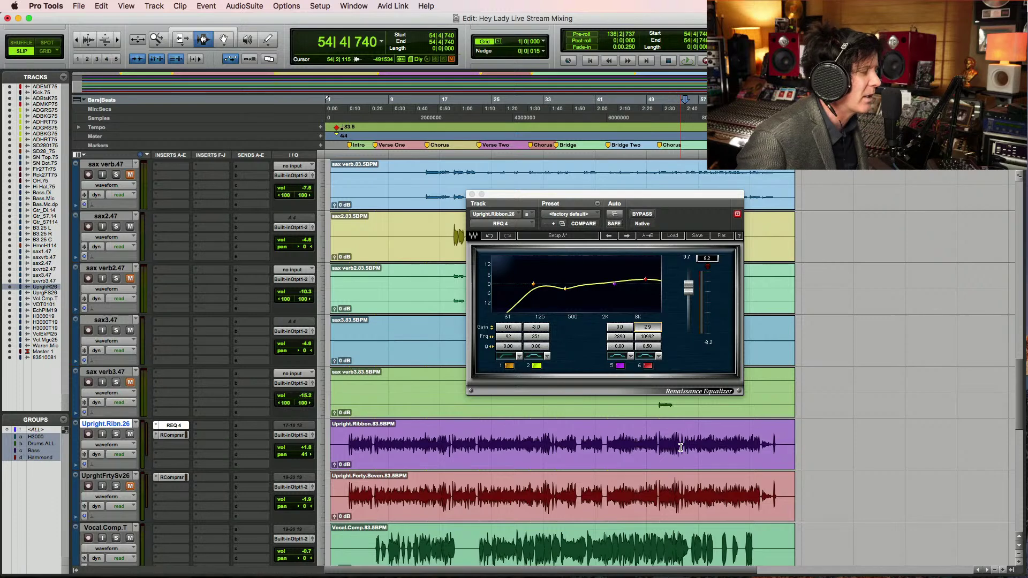
Replay the mix from beat 4 of bar 54 in the last Chorus and close the REQ 4 window
click(684, 439)
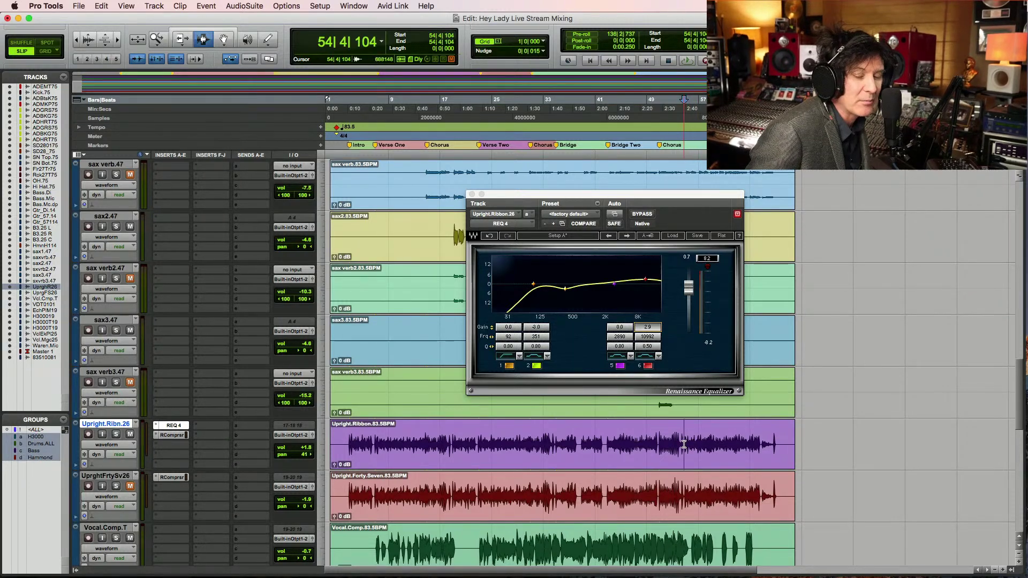
key(space)
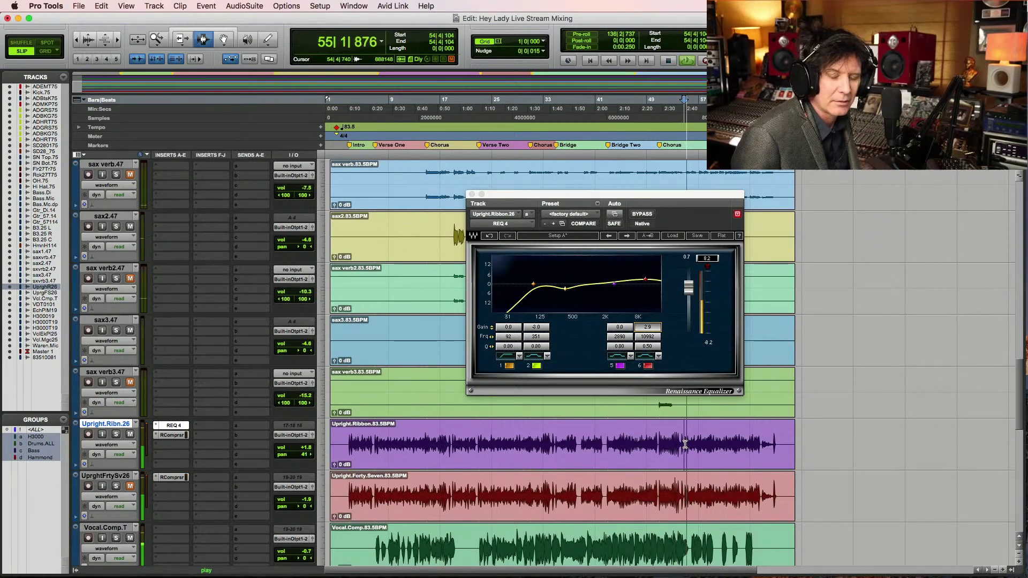
key(space)
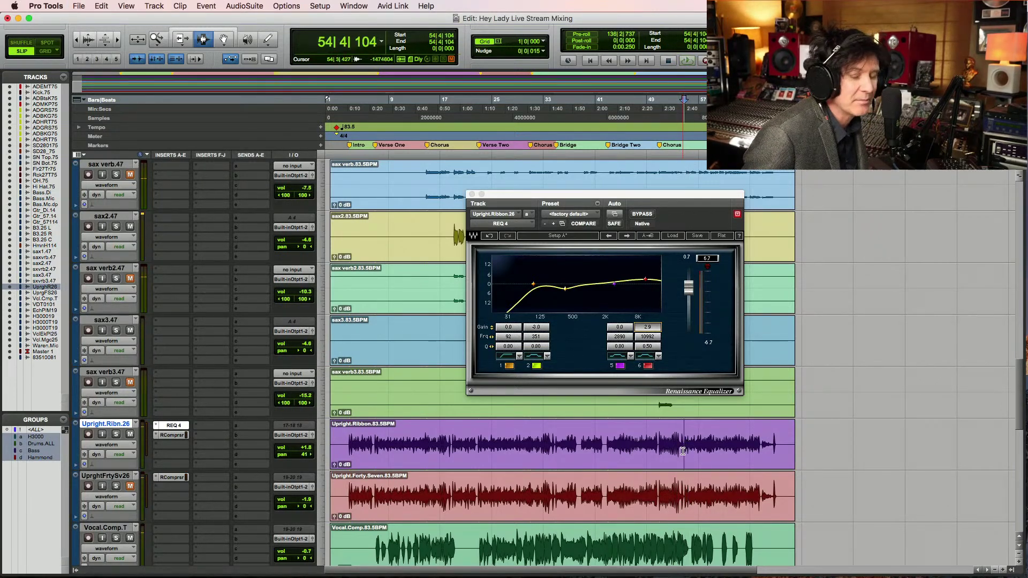
key(space)
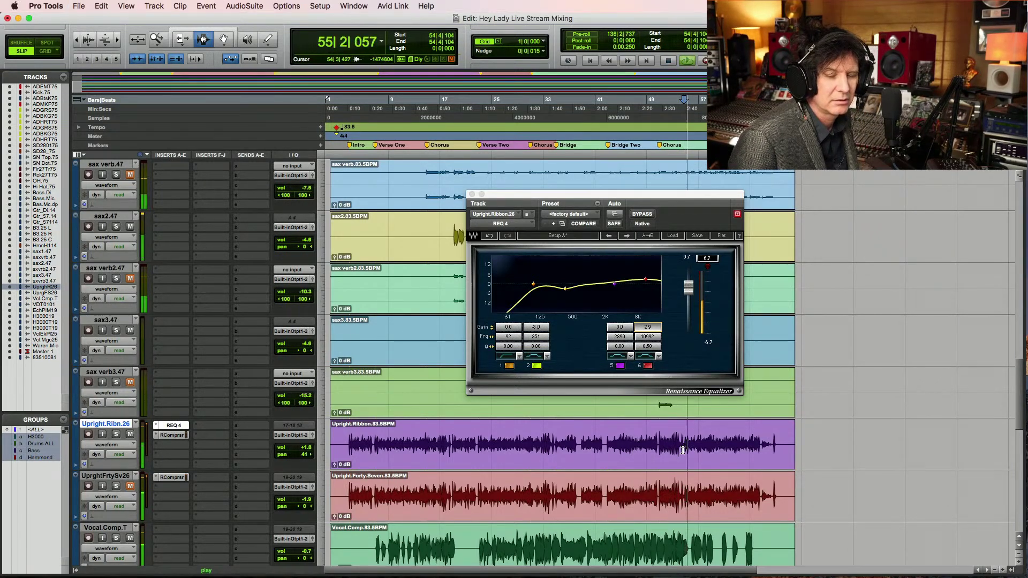
click(472, 193)
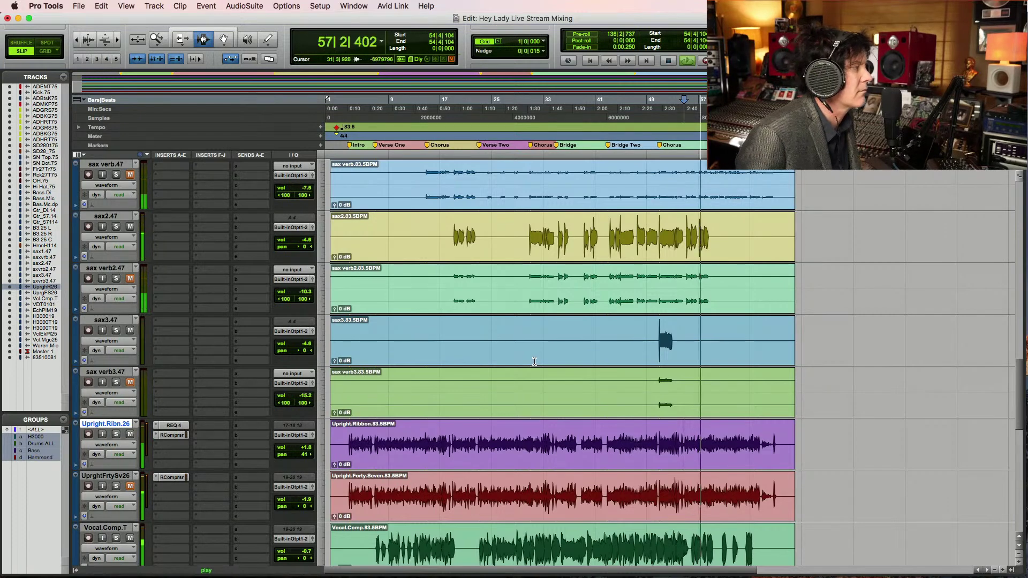
Stop playback, enlarge the timeline around the Chorus after Verse Two and place the cursor on sax1.47 just before bar 31
scroll(534, 362, up, 2)
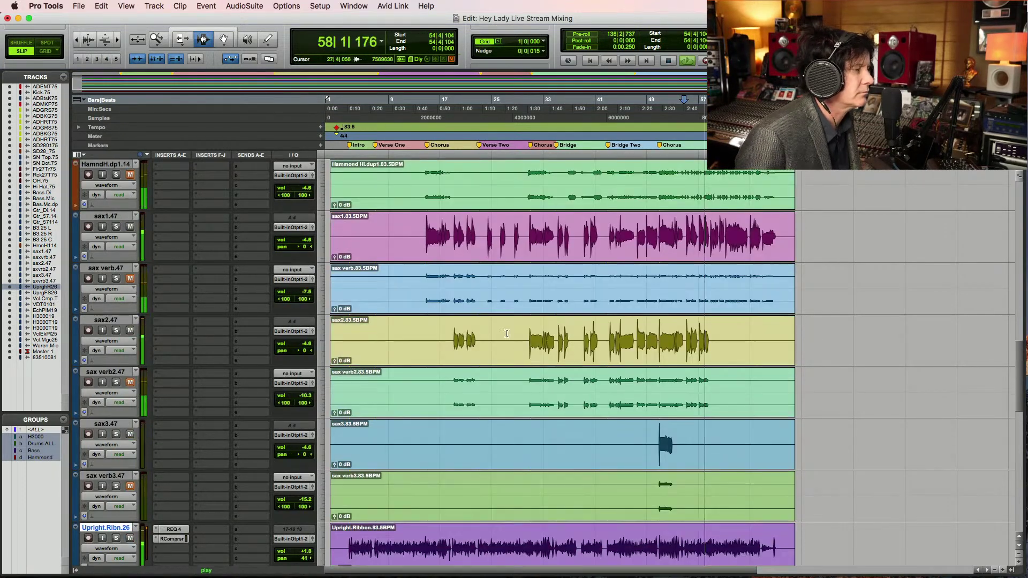
key(space)
drag(483, 235, 644, 246)
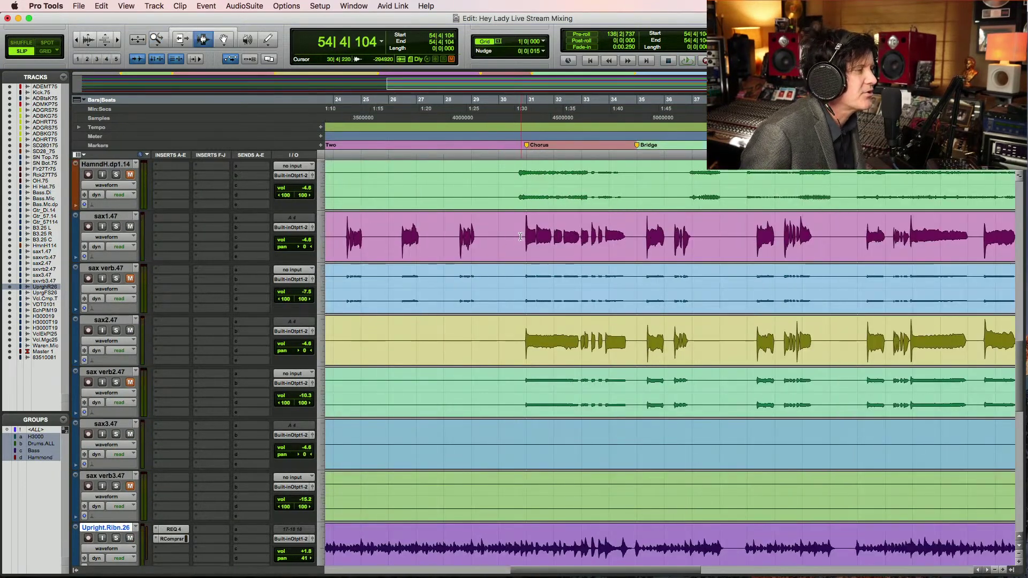
click(522, 242)
scroll(525, 274, up, 4)
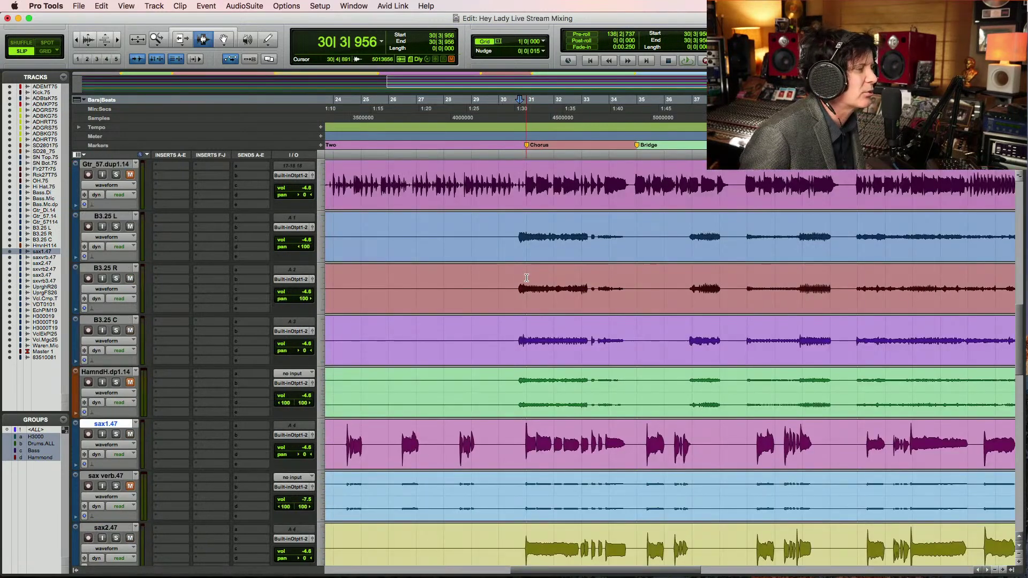
scroll(526, 278, down, 3)
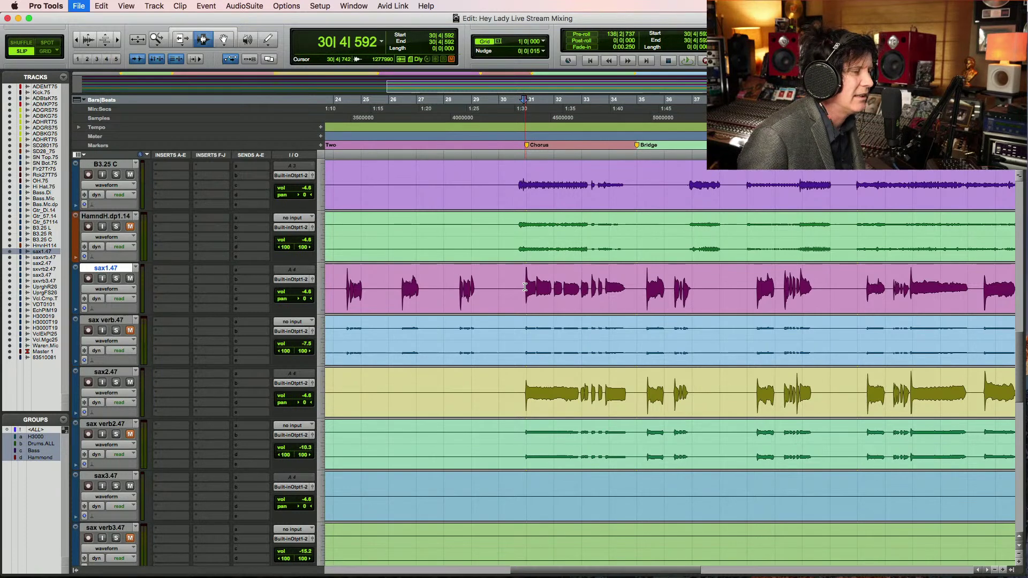
Examine the entrances of the sax1.47 and sax2.47 waveforms around the second chorus, near bar 31
key(r)
key(r)
key(r)
key(r)
drag(508, 293, 152, 276)
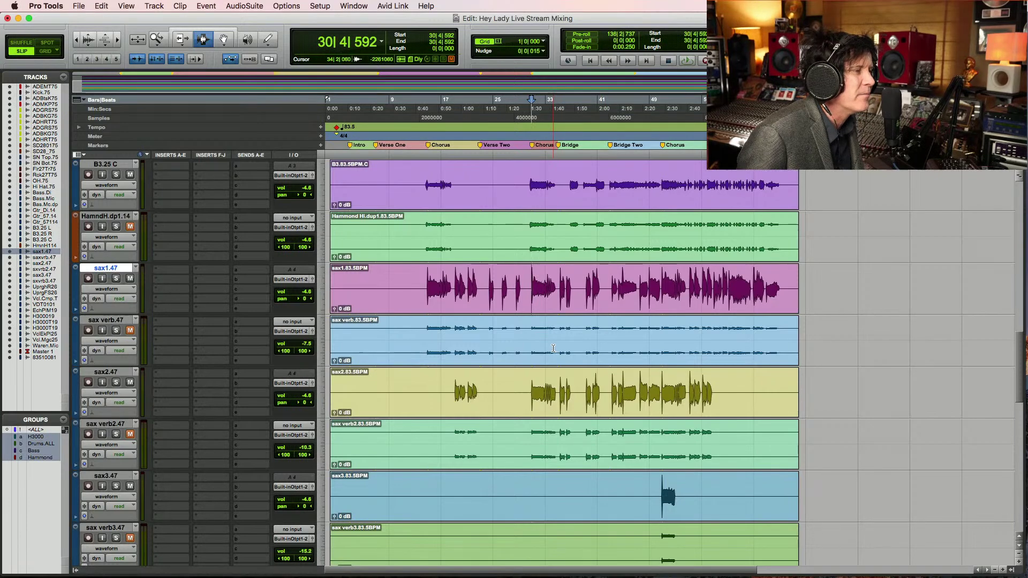
key(F5)
drag(506, 300, 553, 289)
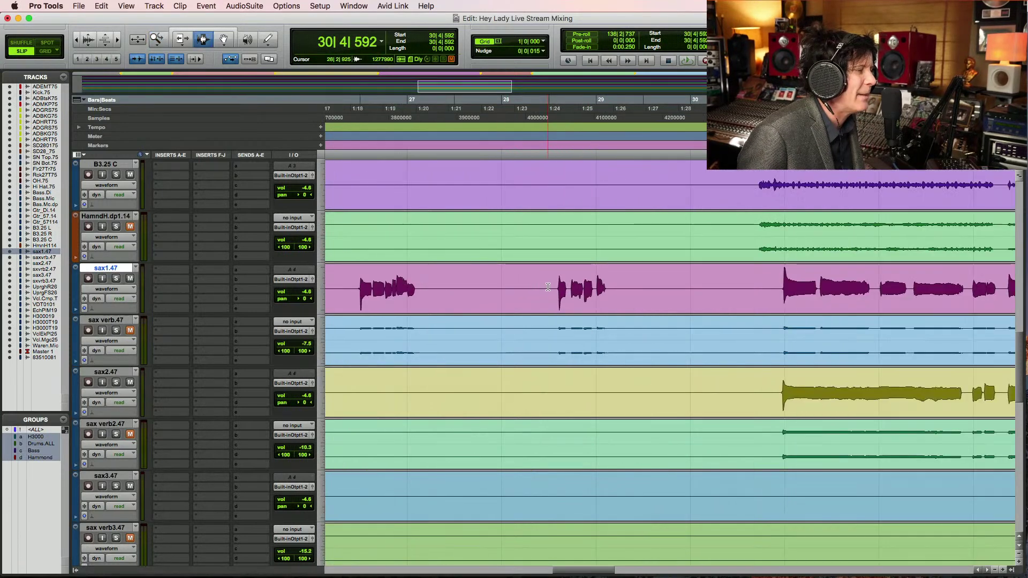
drag(839, 275, 849, 289)
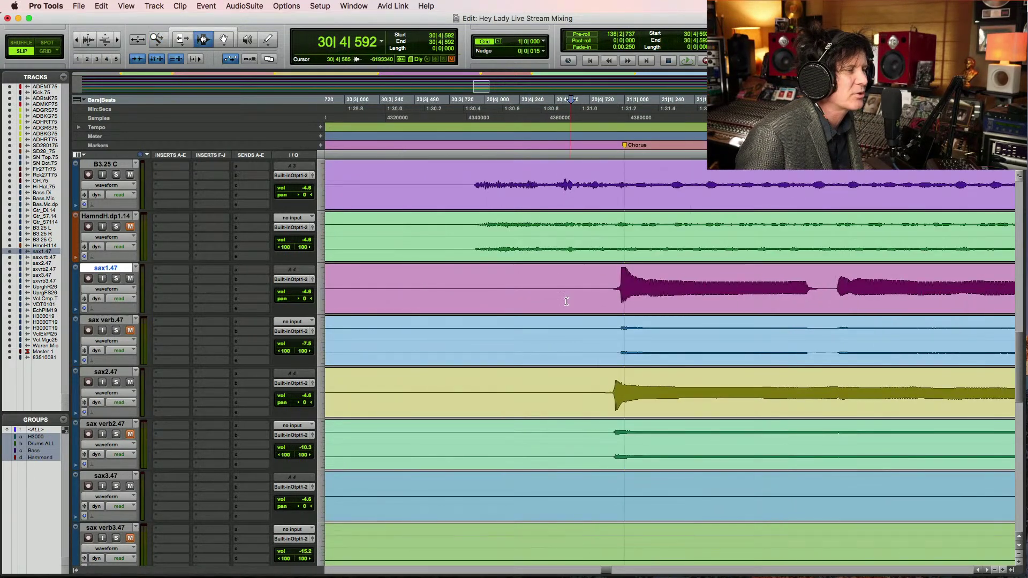
drag(608, 293, 696, 286)
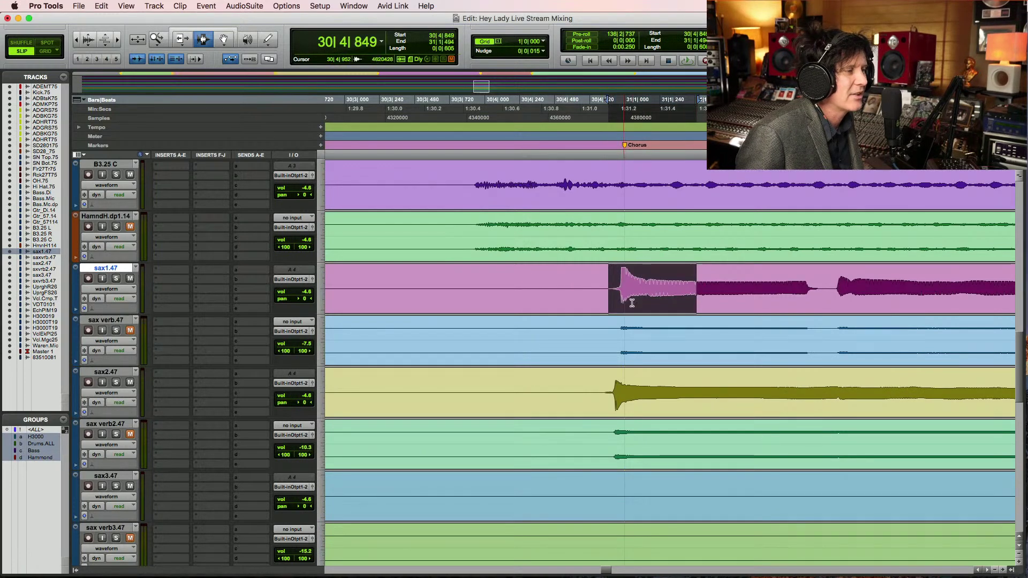
key(r)
key(r)
key(r)
key(r)
key(r)
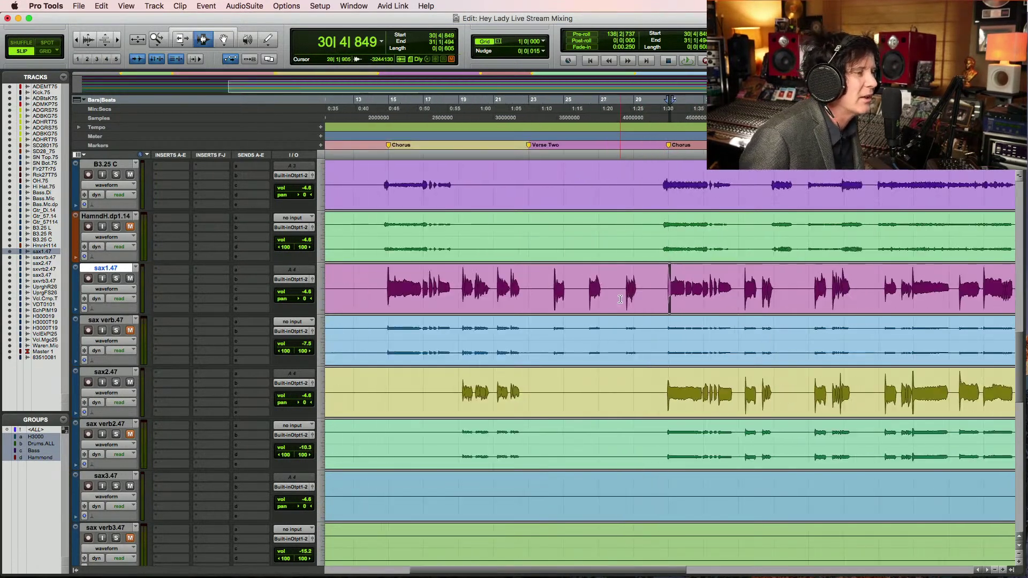
Solo sax1.47 and play it from just before the first chorus, at 14|4|364
key(F5)
mouse_move(436, 289)
mouse_down()
mouse_move(535, 263)
mouse_move(489, 284)
mouse_move(603, 284)
mouse_up()
click(444, 286)
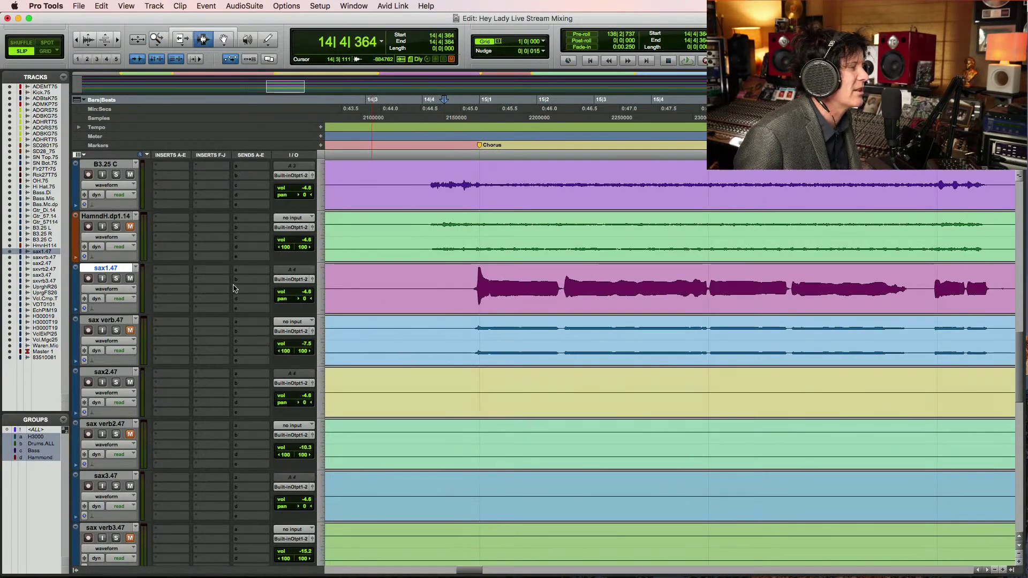
key(space)
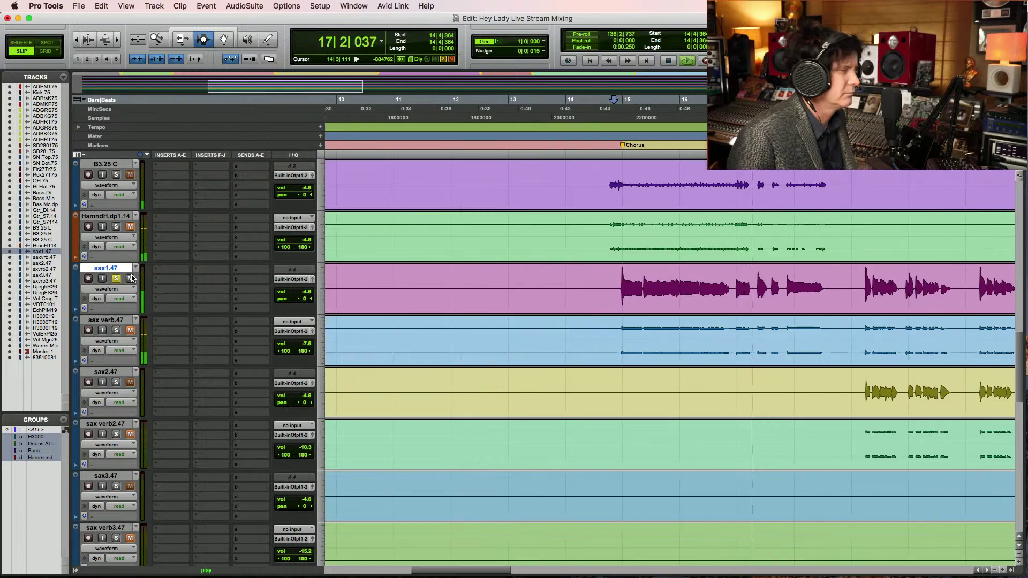
Audition the soloed sax1.47 phrase from 19|1|772, then stop playback
key(alt+a)
click(559, 290)
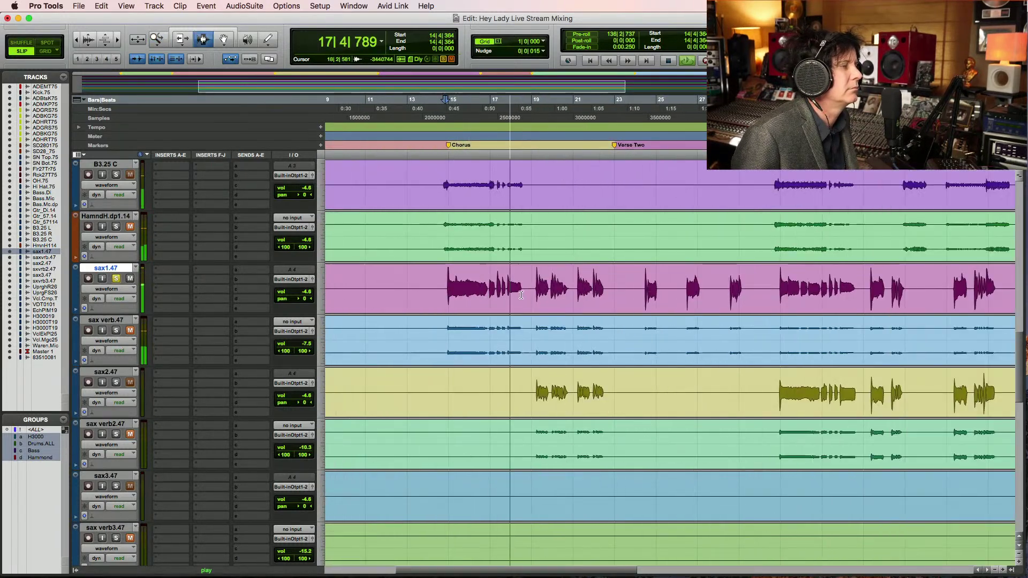
click(540, 289)
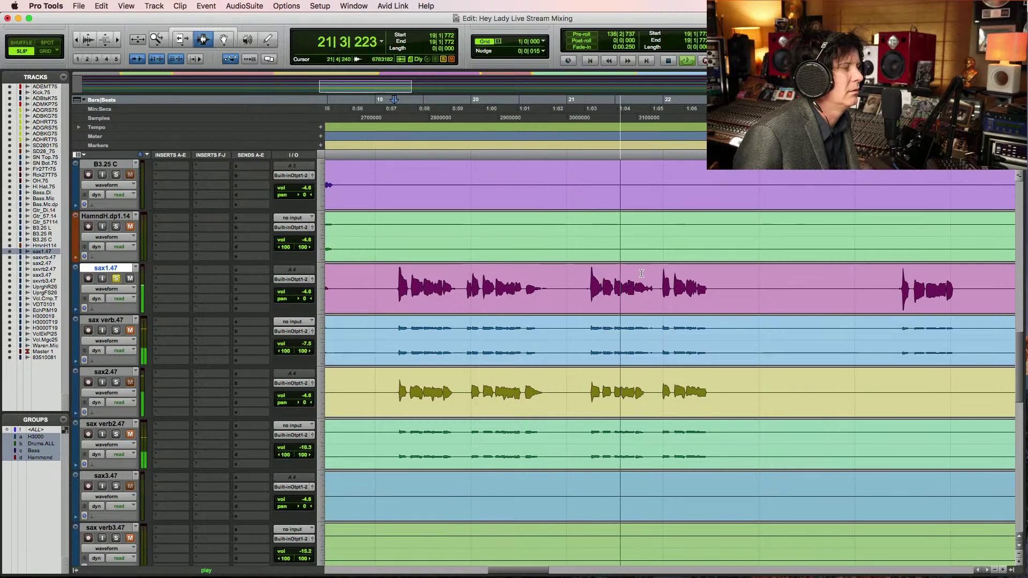
key(space)
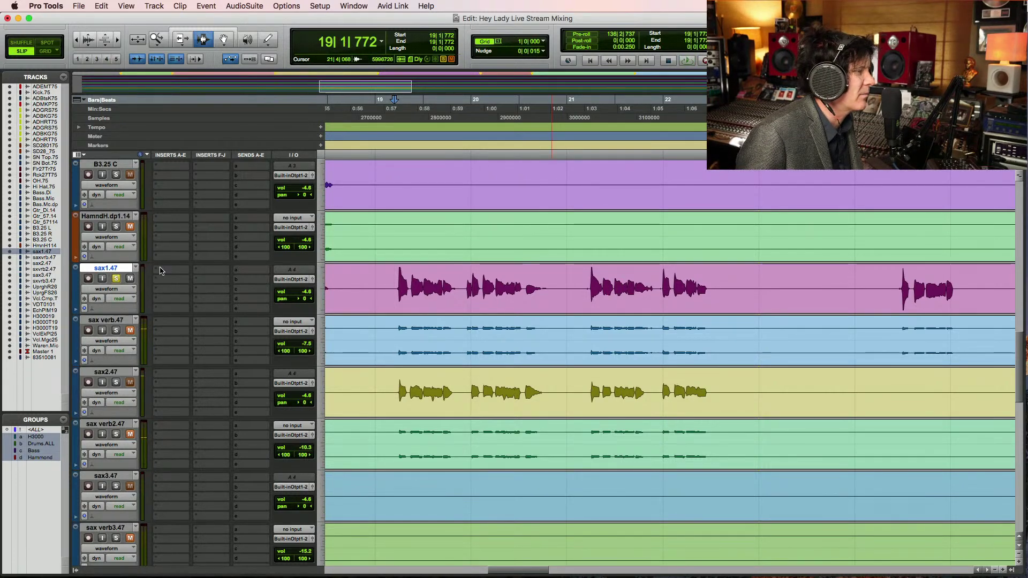
Insert the mono L1 limiter on the first insert slot of the sax1.47 track
click(160, 275)
mouse_move(203, 270)
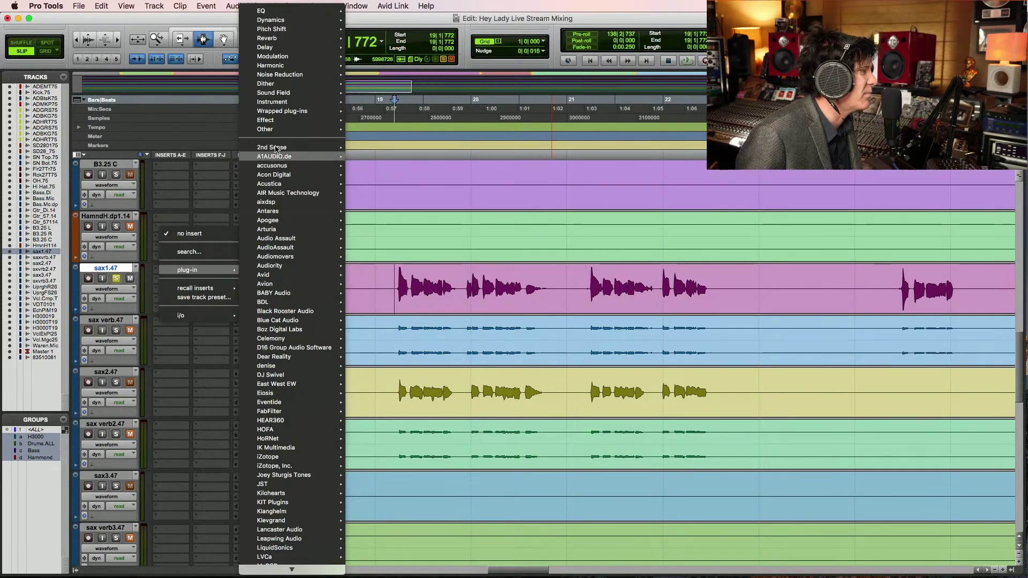
mouse_move(289, 19)
scroll(430, 373, down, 15)
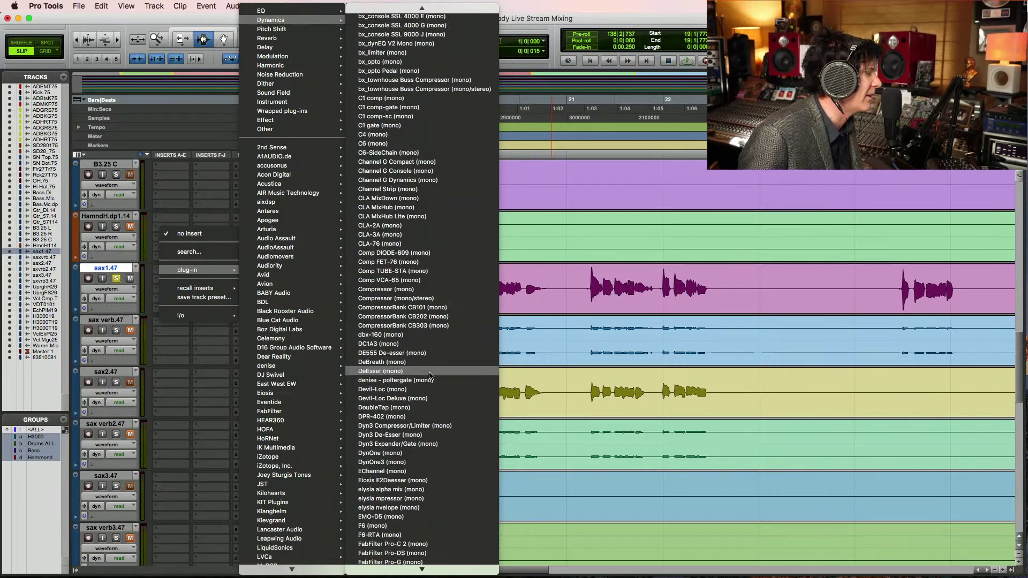
scroll(430, 373, down, 10)
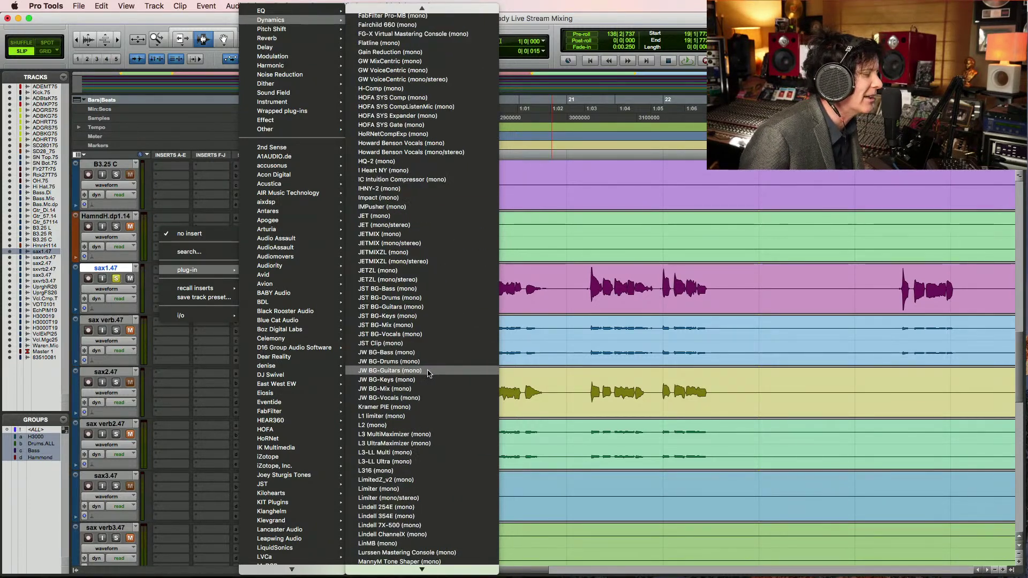
click(382, 416)
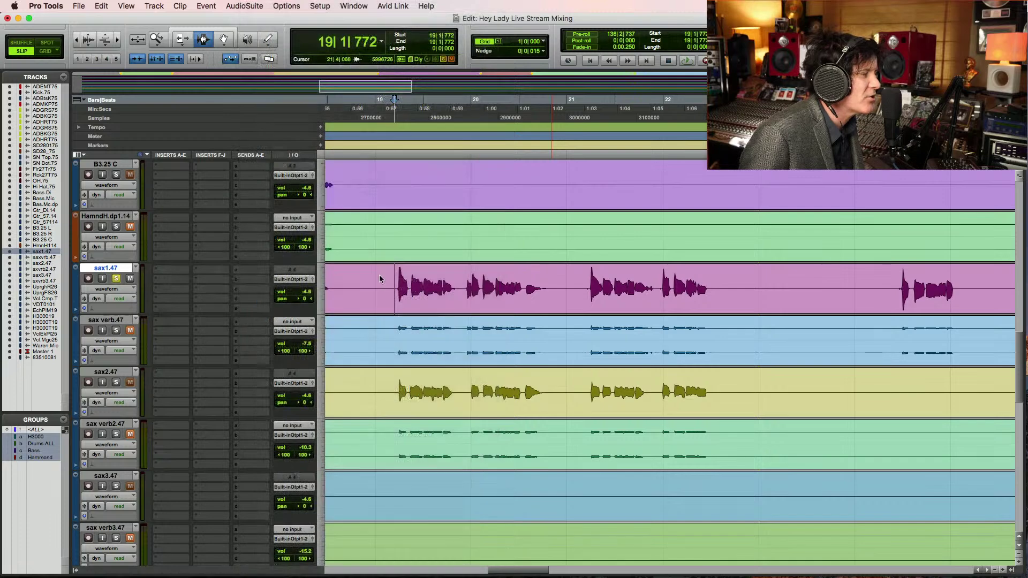
Set the linked threshold and out ceiling of the sax1.47 limiter to -7.3 while auditioning the phrase at bar 19
key(space)
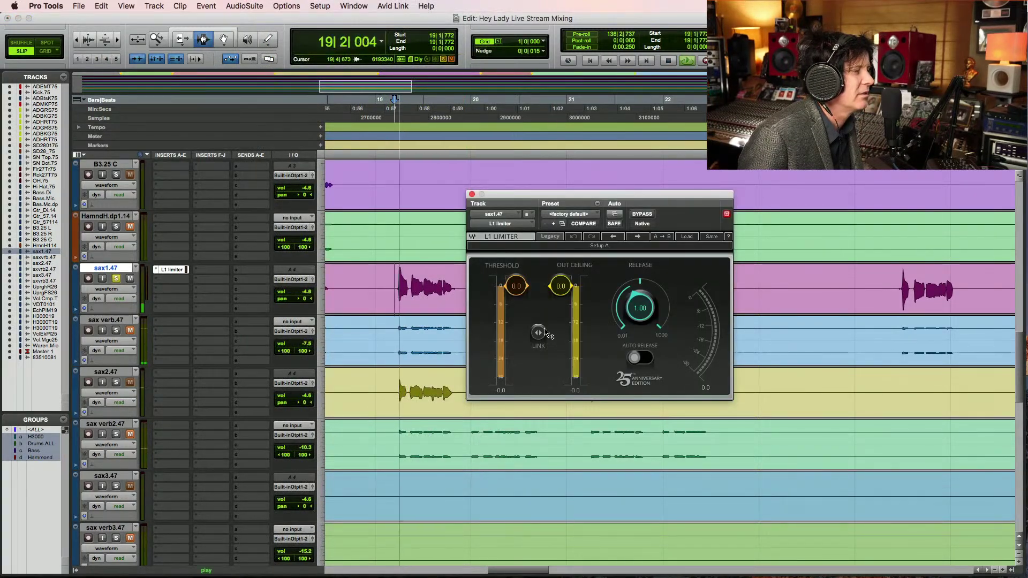
key(space)
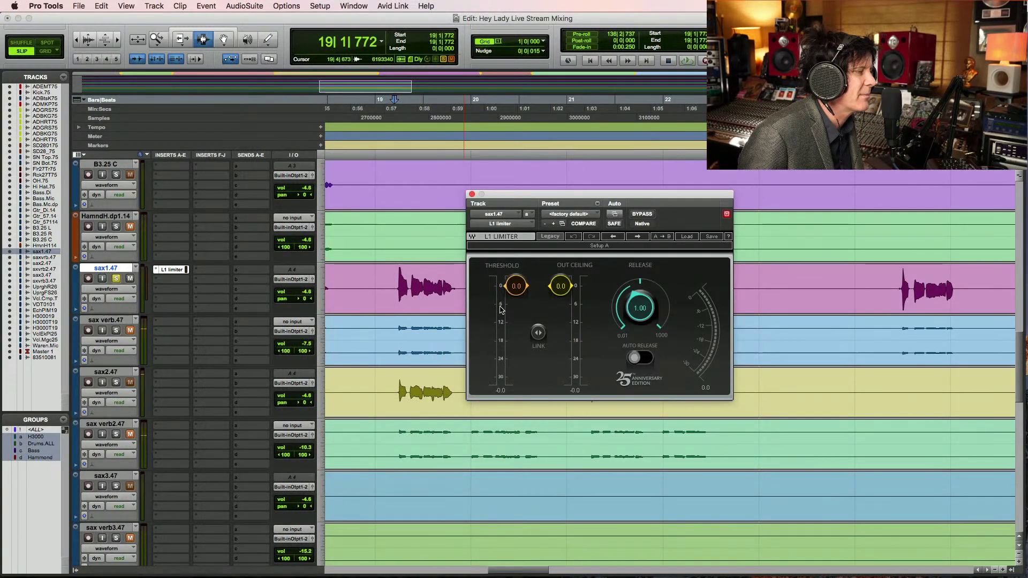
drag(516, 285, 516, 306)
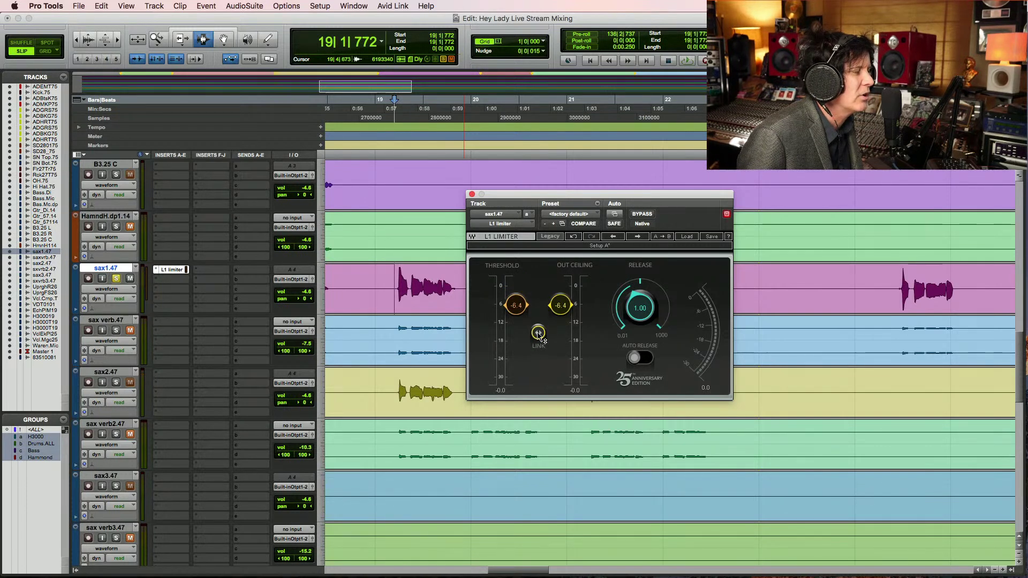
key(space)
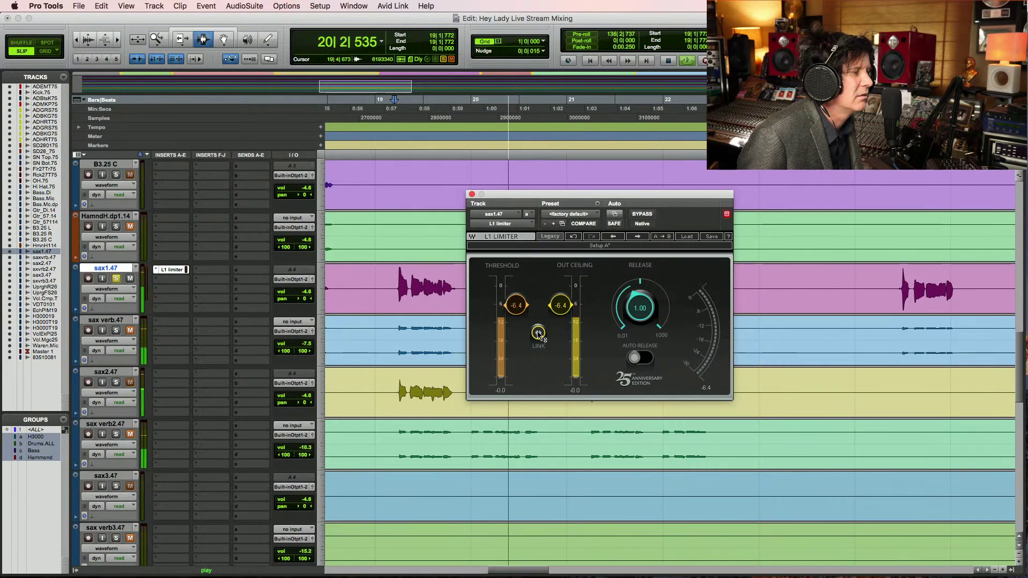
key(space)
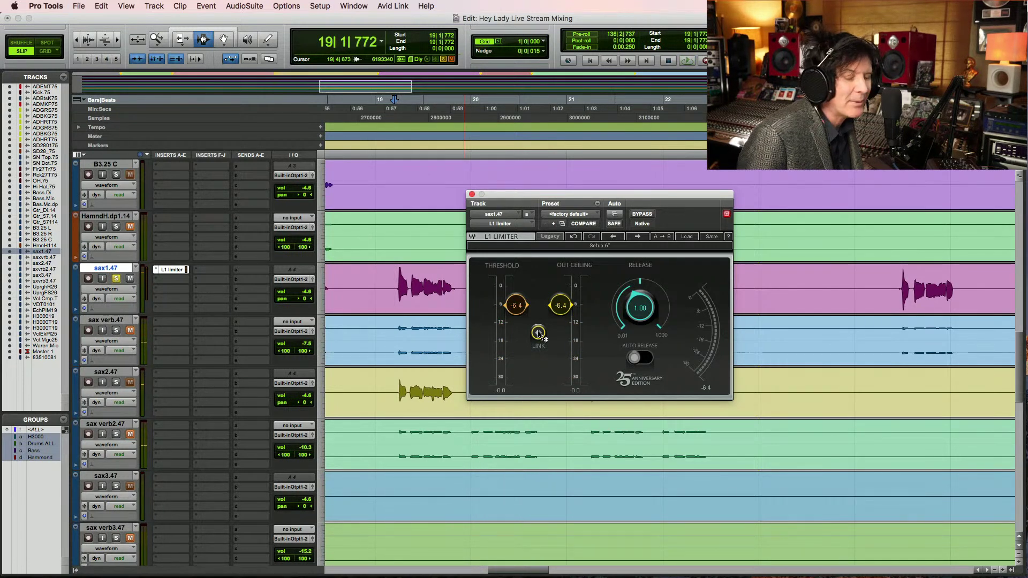
key(space)
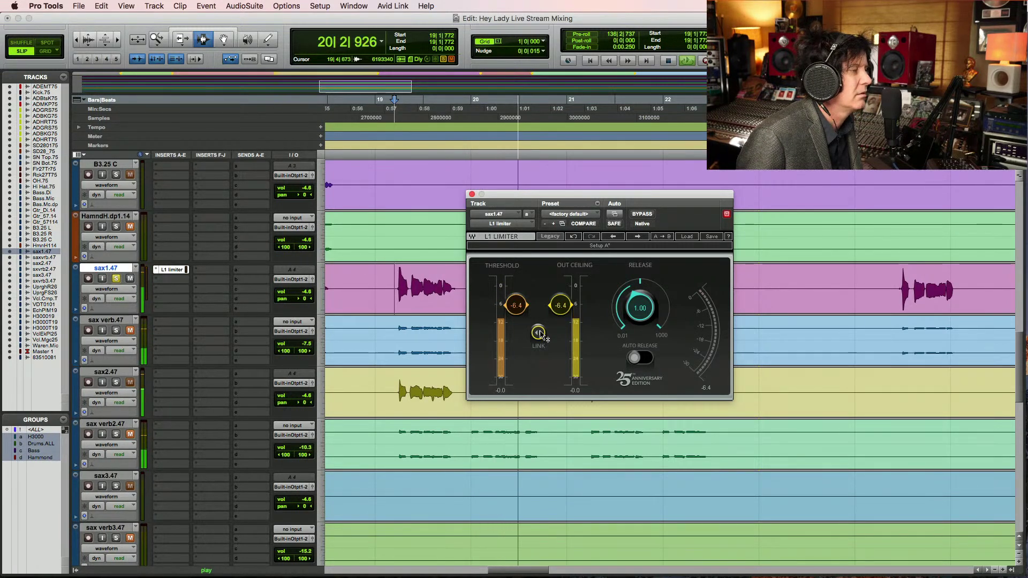
key(space)
drag(539, 334, 539, 336)
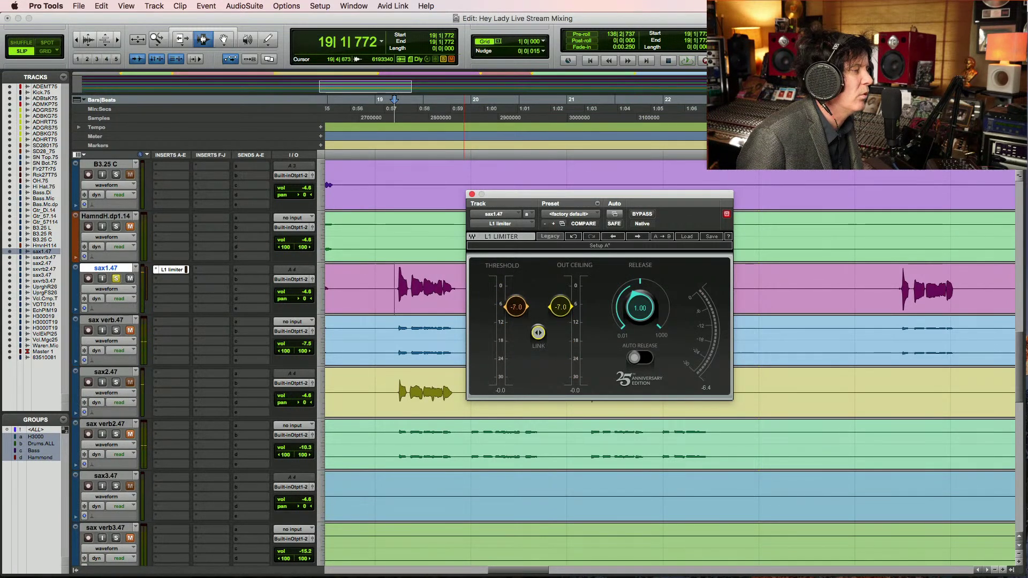
key(space)
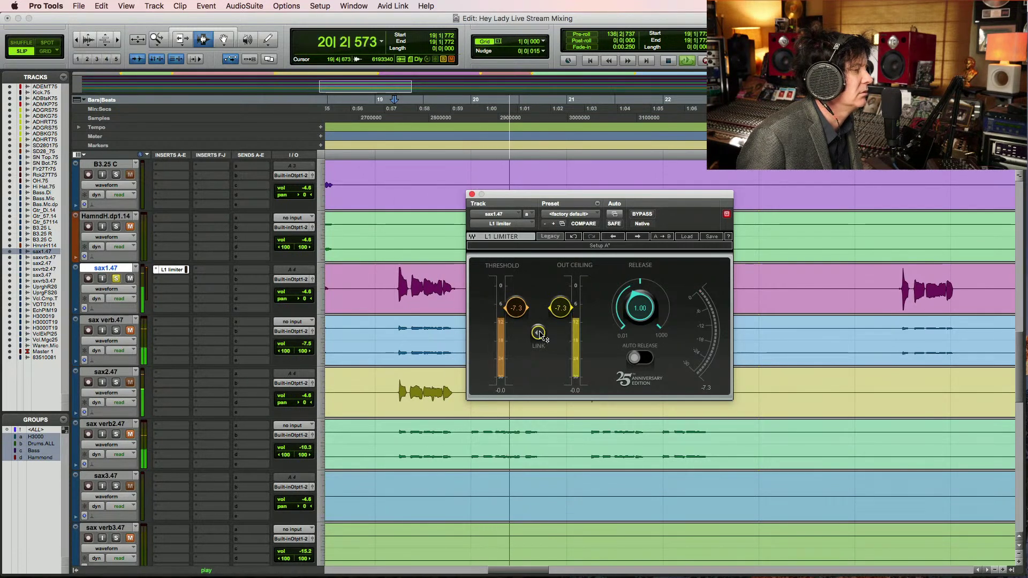
key(space)
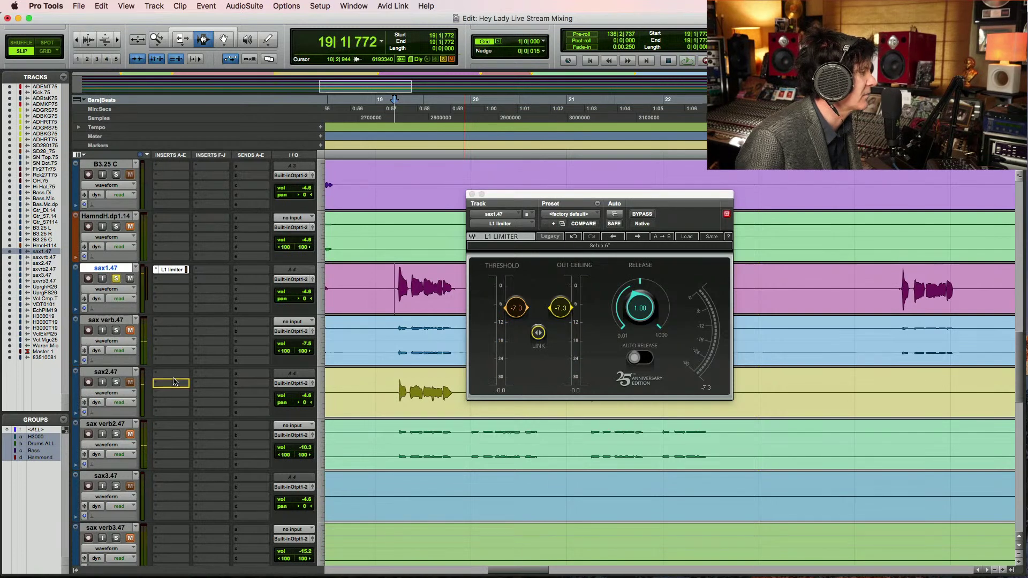
Copy the L1 limiter from sax1.47 to sax2.47 and audition sax2.47 soloed from 19|1|701
click(175, 383)
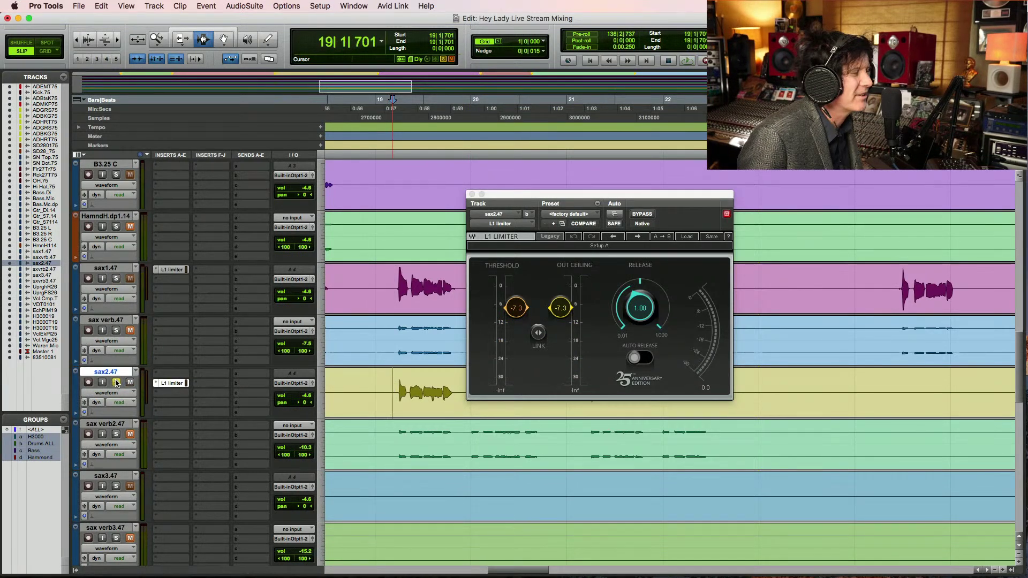
key(space)
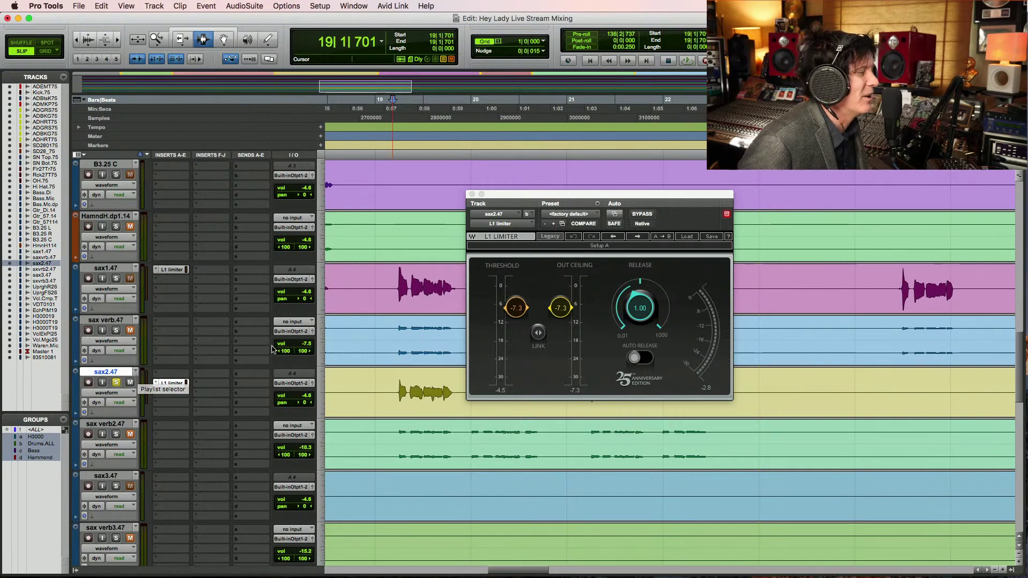
key(space)
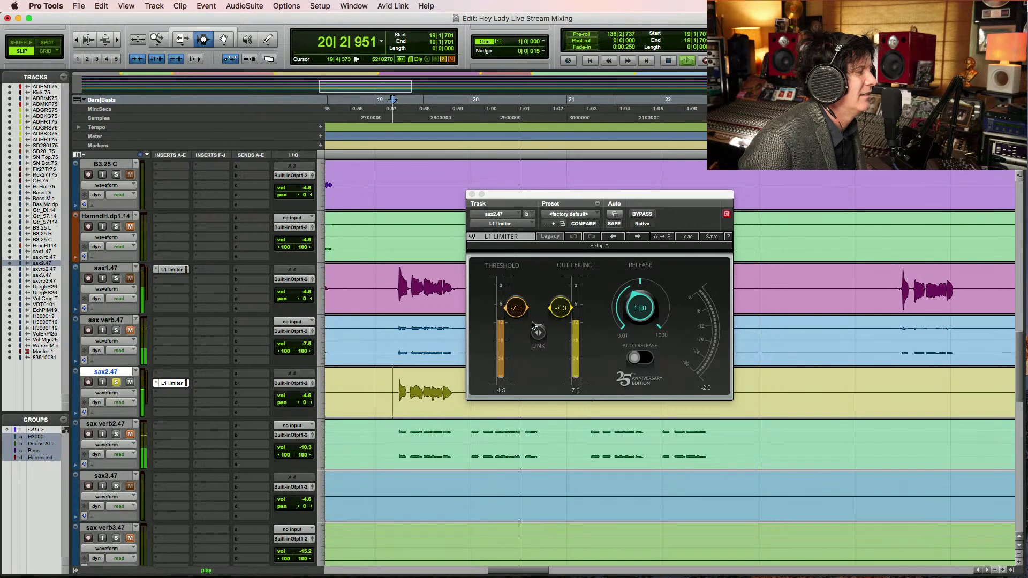
key(space)
Lower only the threshold of the sax2.47 limiter to -10.0 while auditioning the phrase
drag(516, 307, 516, 315)
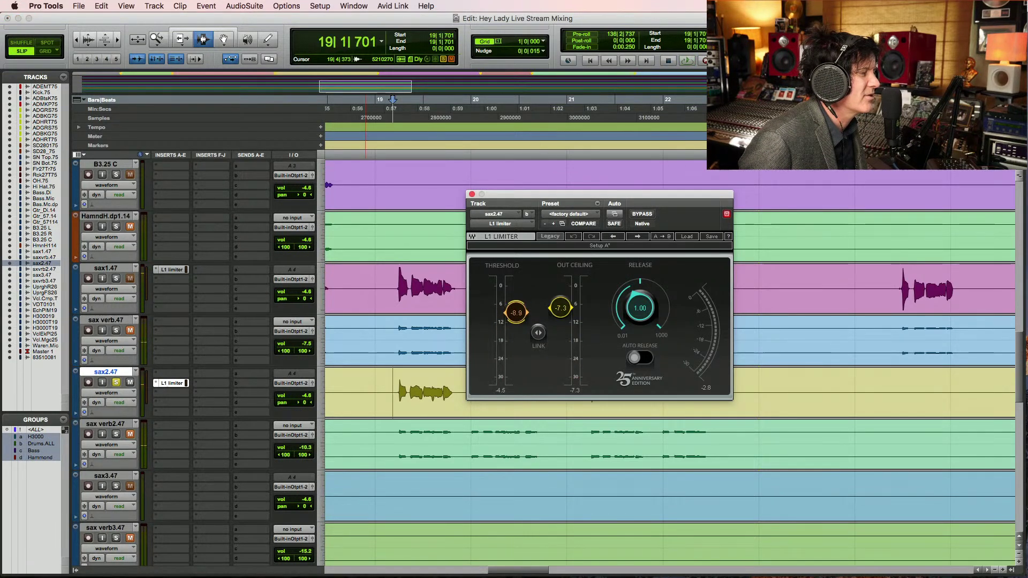
key(space)
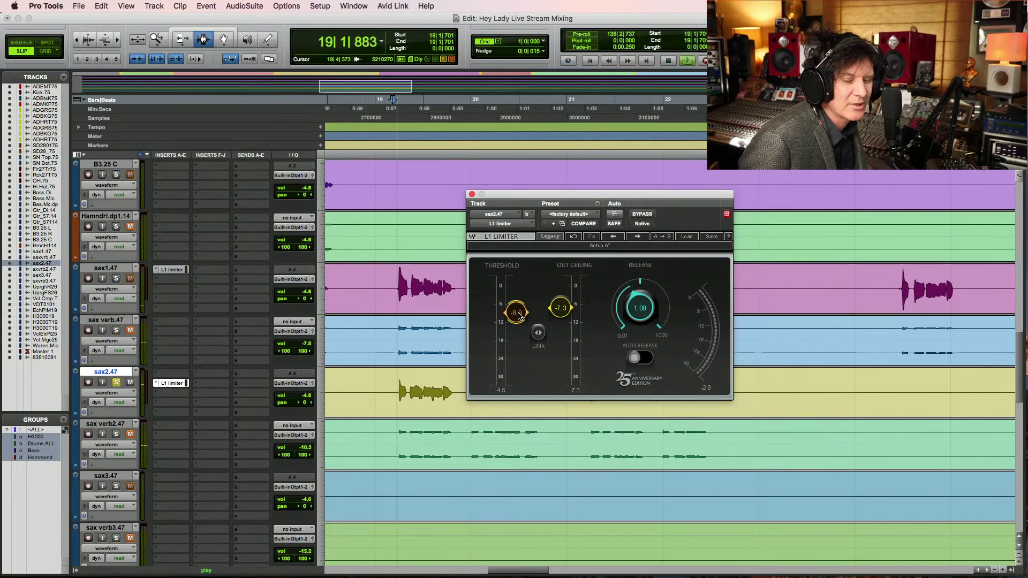
drag(519, 316, 517, 320)
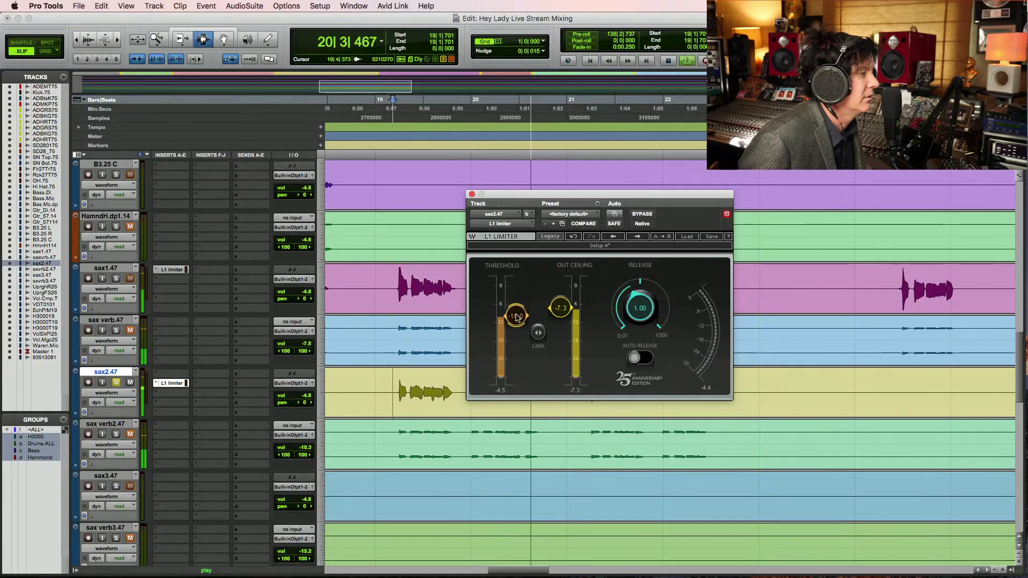
key(space)
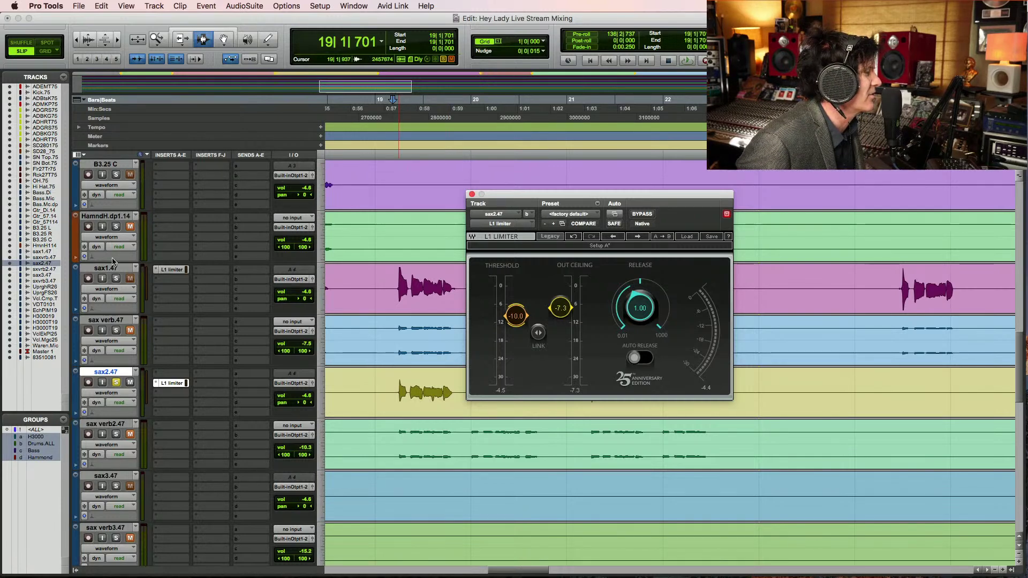
Solo sax1.47 together with sax2.47, audition both, and close the limiter window
click(116, 279)
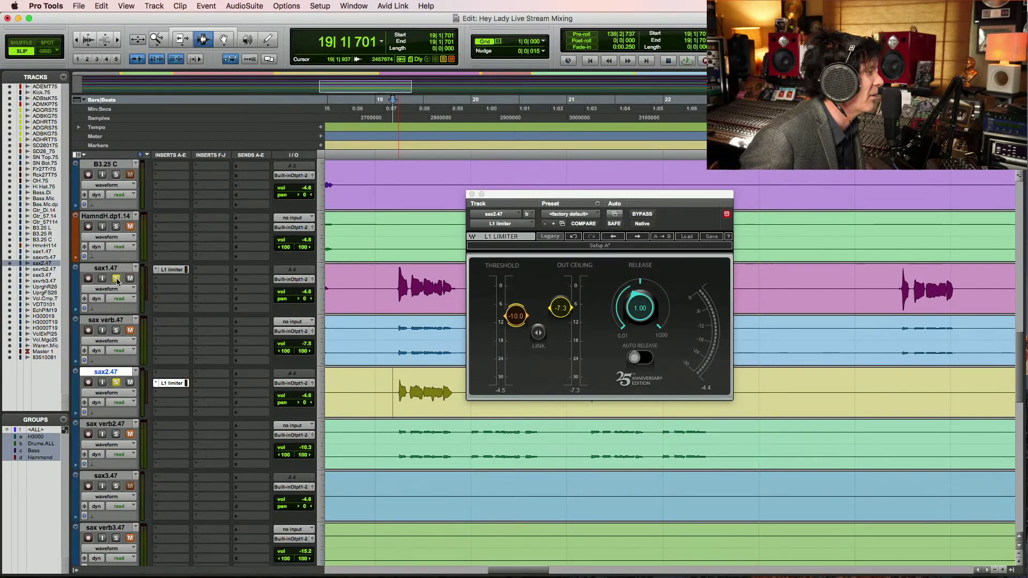
key(space)
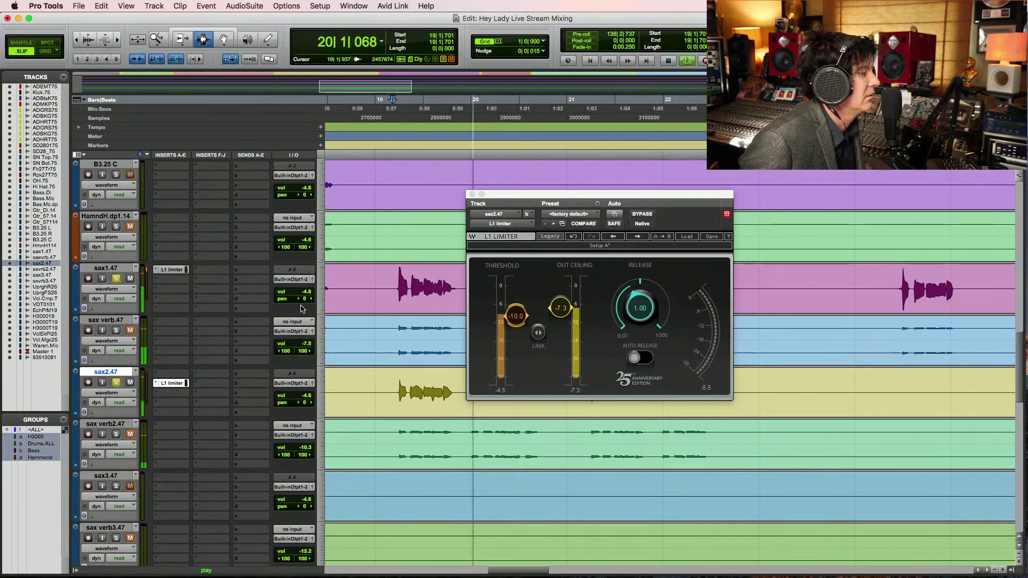
click(472, 194)
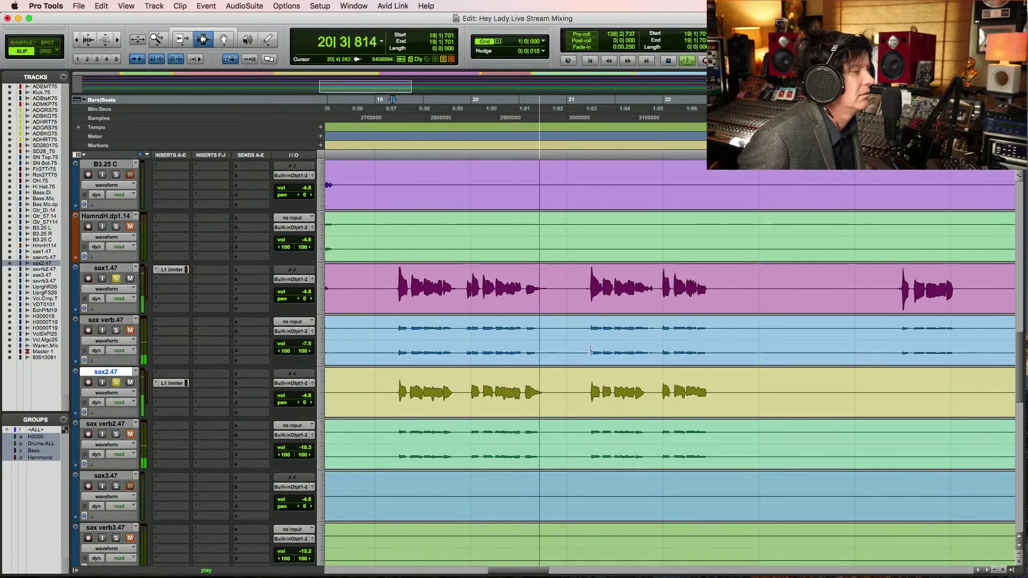
key(space)
Play both soloed sax tracks from just before the second chorus, at 30|3|452
click(585, 382)
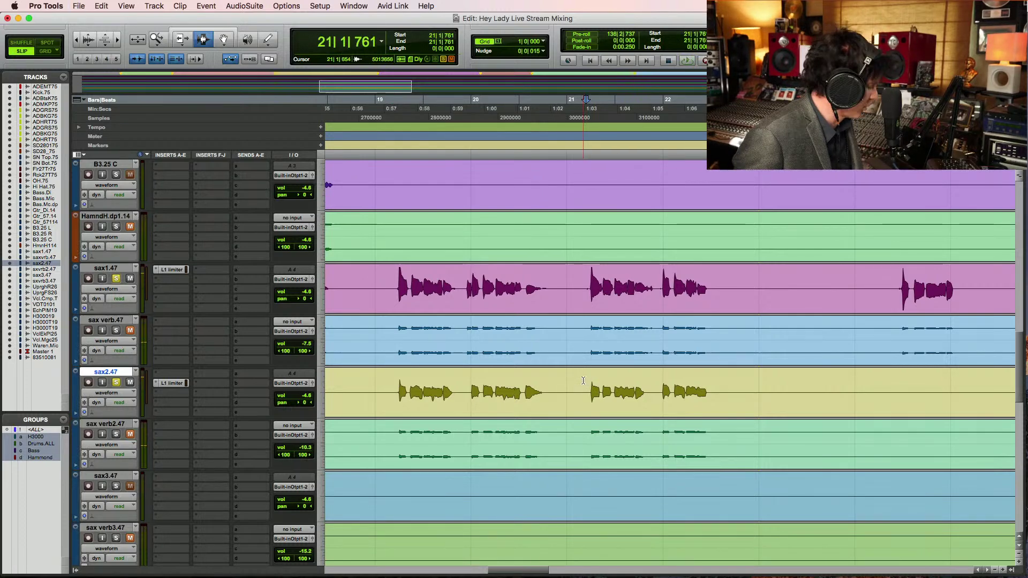
key(super+bracketleft)
key(super+bracketleft)
key(super+bracketleft)
click(705, 393)
key(space)
key(super+bracketright)
key(super+bracketright)
key(super+bracketright)
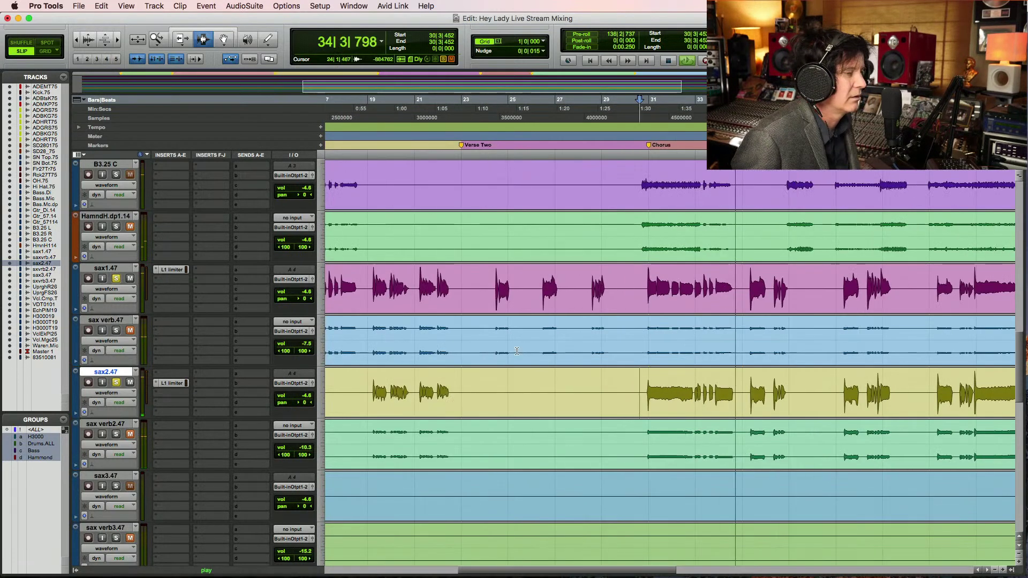
Listen to the two soloed sax tracks into the bridge, stop playback, and place the cursor at 39|1|901 on sax1.47
key(super+bracketright)
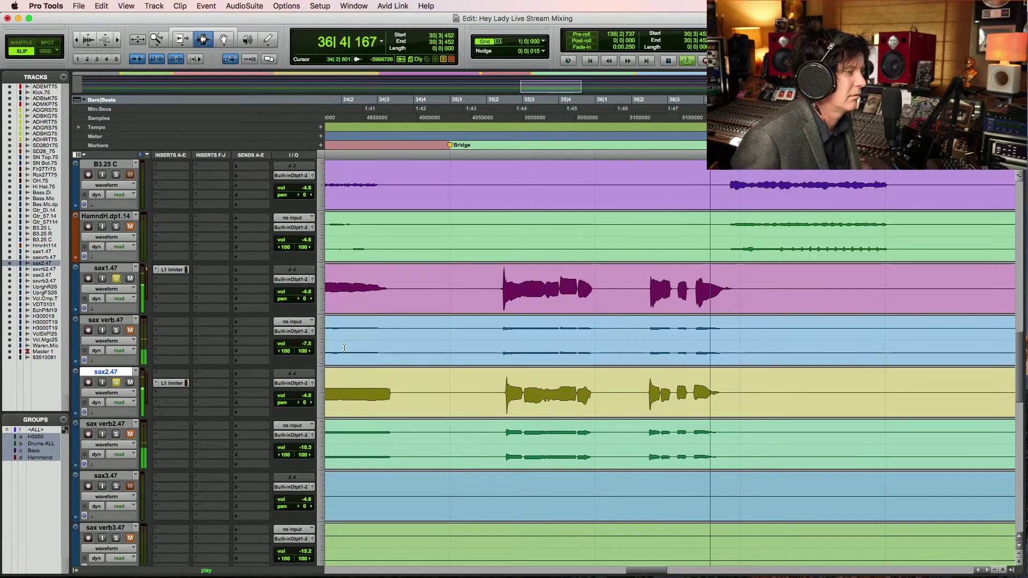
key(alt+a)
key(space)
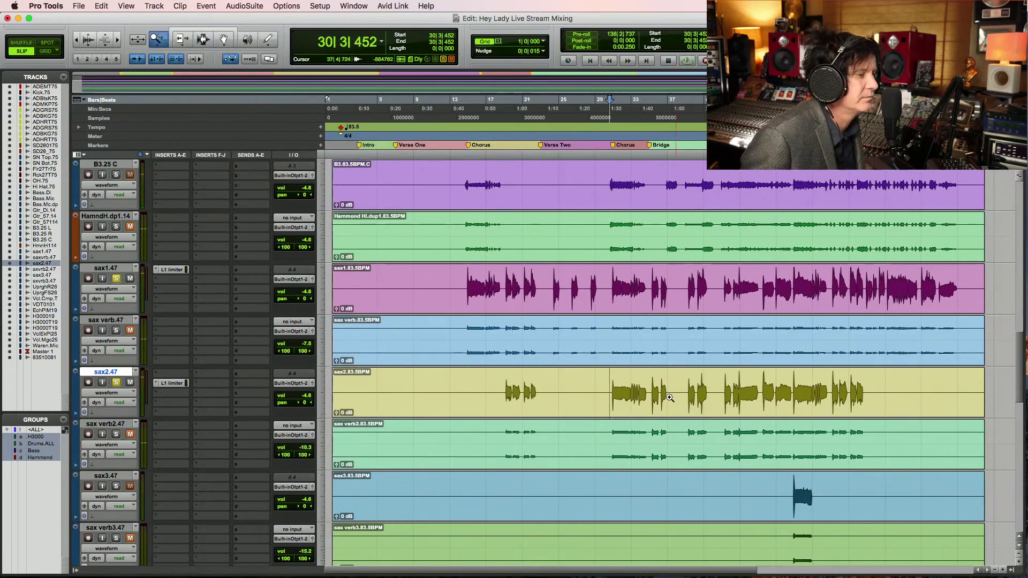
key(super+bracketright)
click(443, 286)
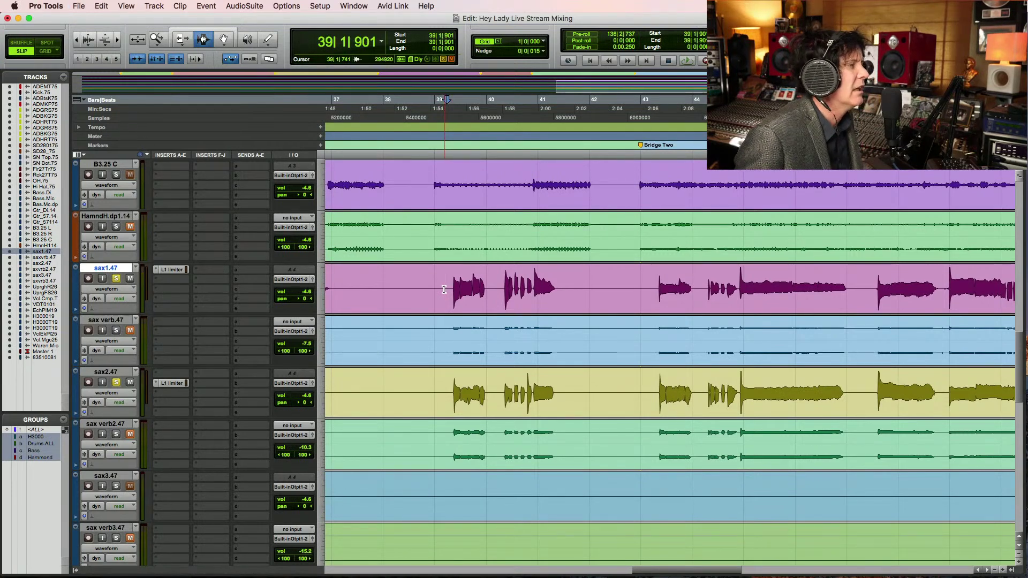
Copy the L1 limiter from sax2.47 to sax3.47, solo sax3.47, and open its limiter
scroll(444, 289, down, 3)
key(alt+a)
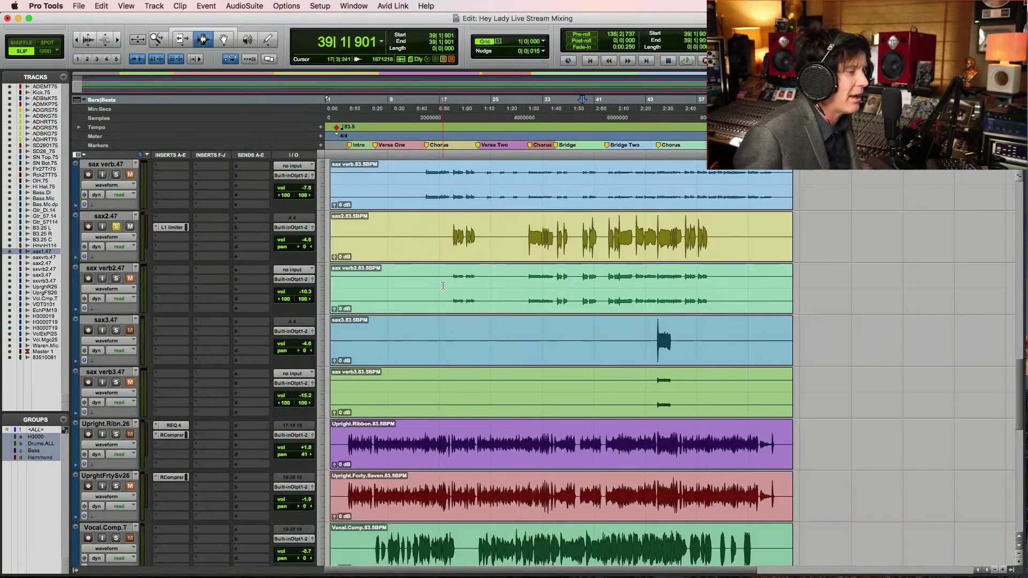
drag(657, 366, 730, 332)
key(alt+f)
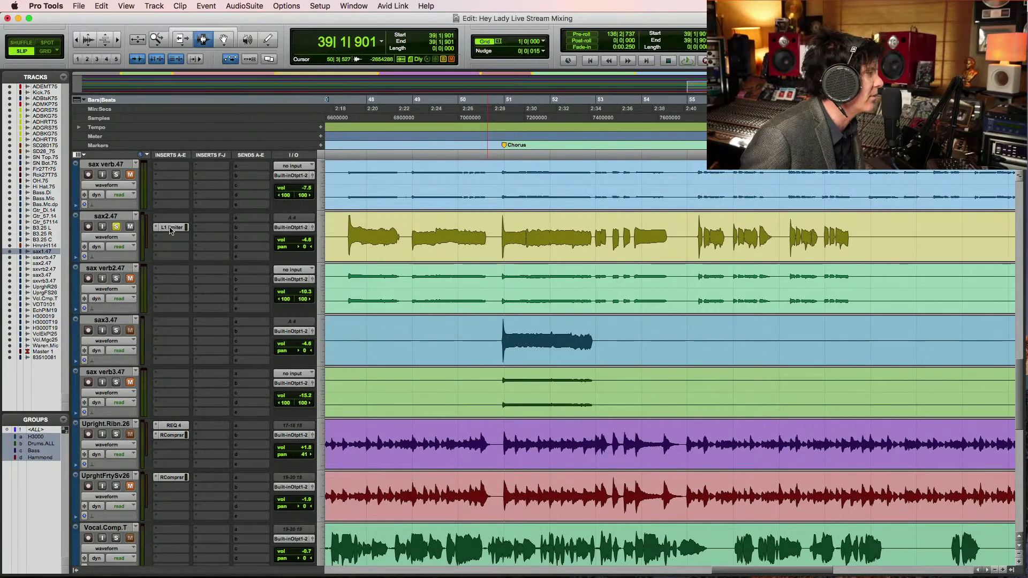
drag(178, 354, 178, 353)
super+click(116, 330)
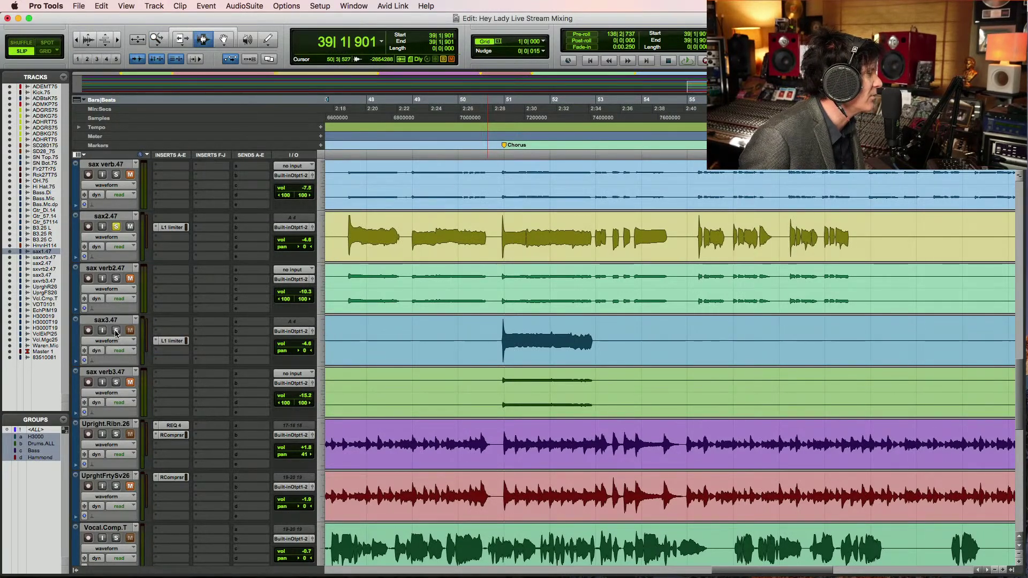
click(171, 341)
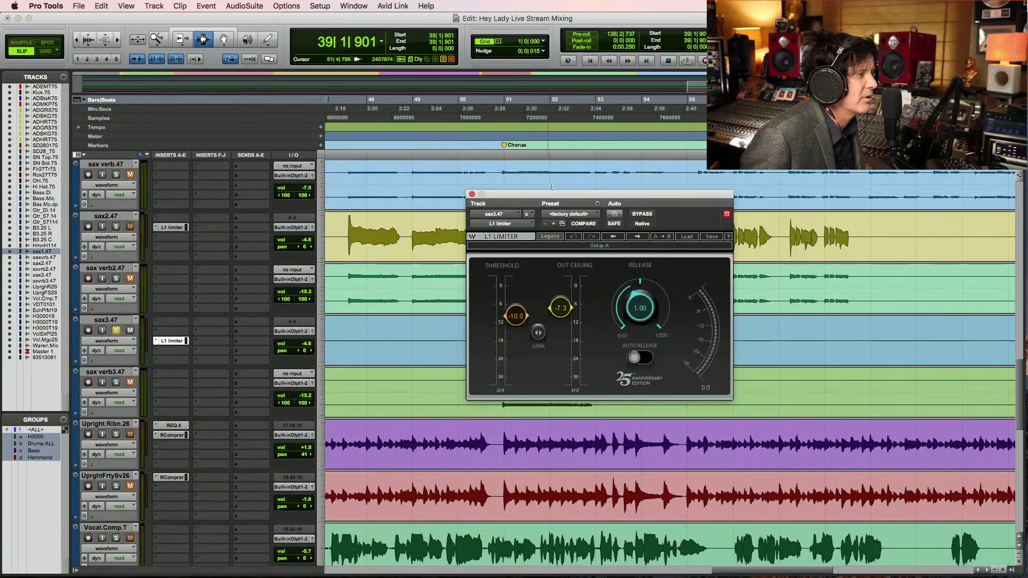
Audition the start of the sax3.47 phrase from 50|3|886 and set its limiter threshold to -8.7
drag(546, 195, 688, 223)
drag(491, 335, 547, 335)
key(space)
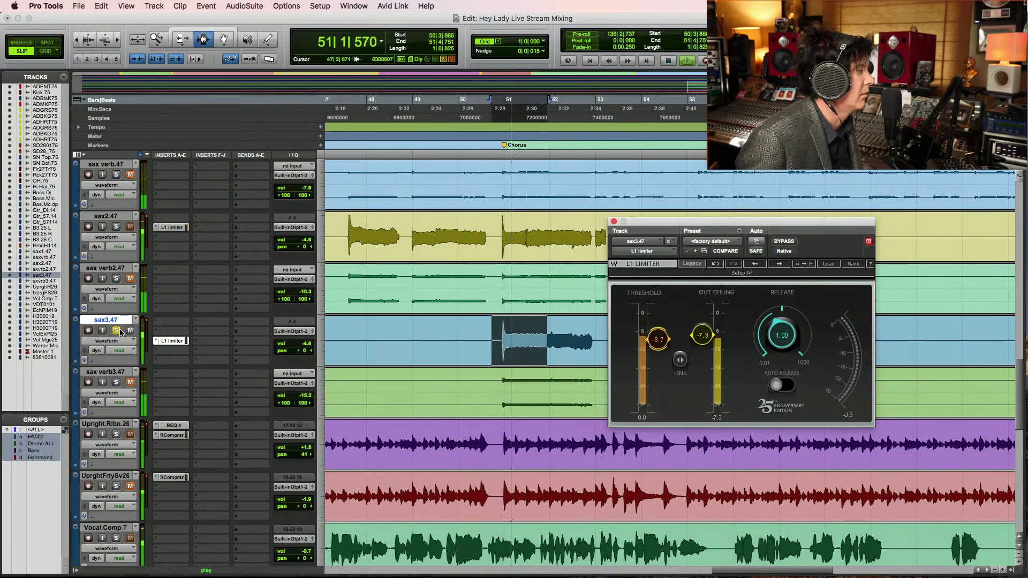
Close the sax3.47 limiter window and stop playback
click(603, 224)
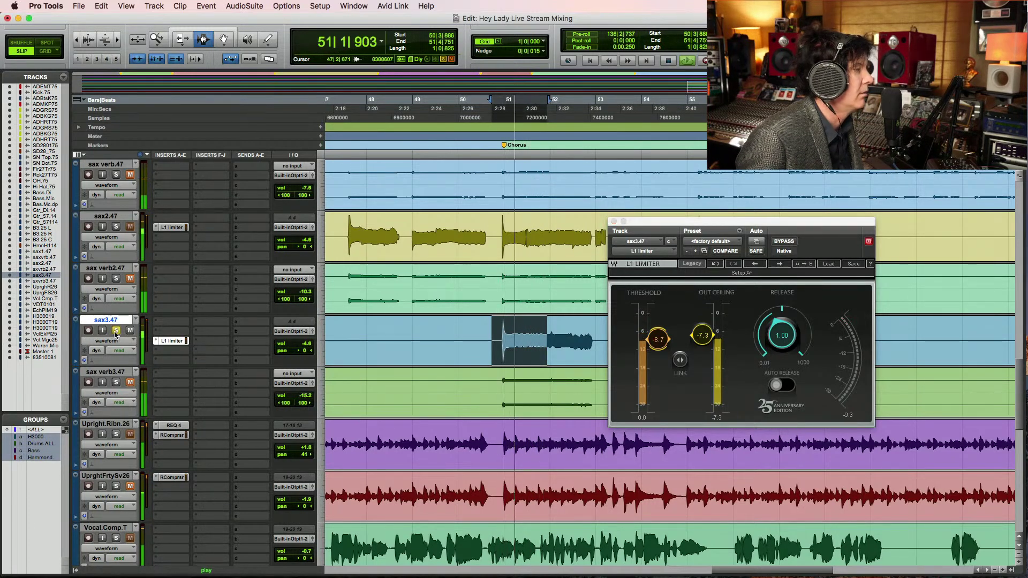
click(613, 221)
key(space)
Look over the whole song's tracks, from the upright piano, vocals and vocal effects back up to the drums
key(alt+a)
key(super+bracketleft)
key(F5)
drag(493, 314, 328, 367)
scroll(396, 425, down, 5)
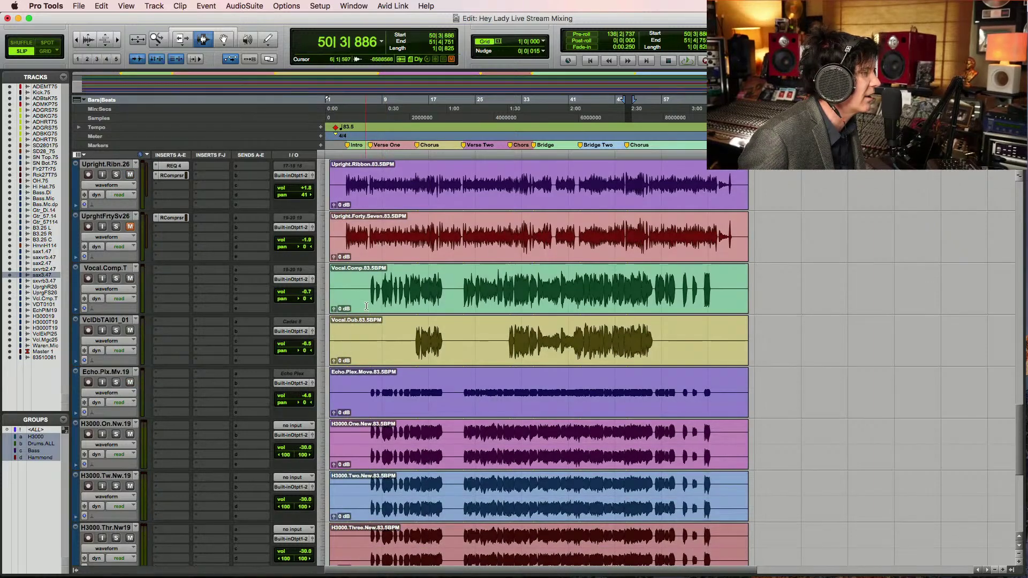
click(343, 188)
key(super+bracketright)
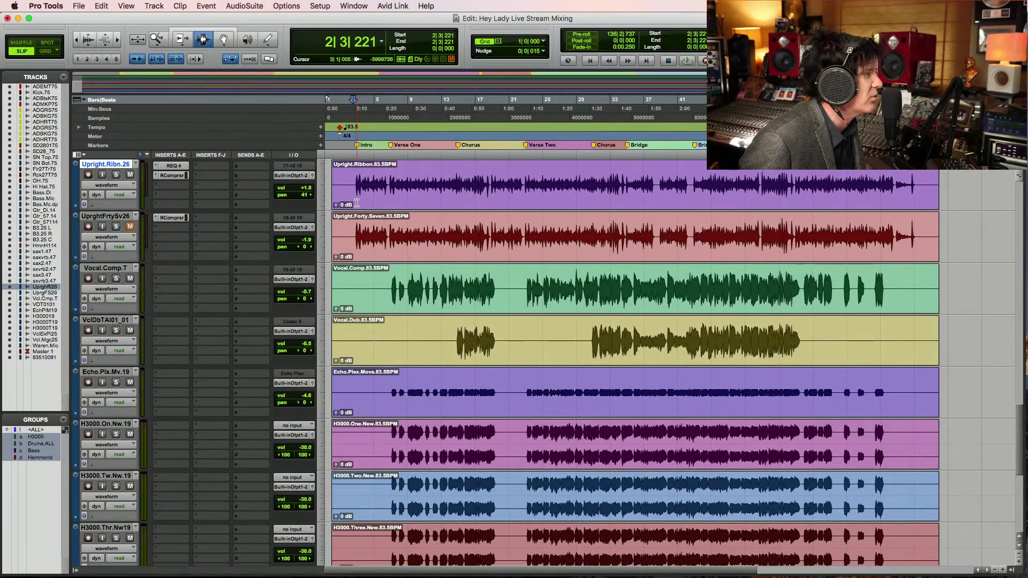
scroll(356, 203, down, 3)
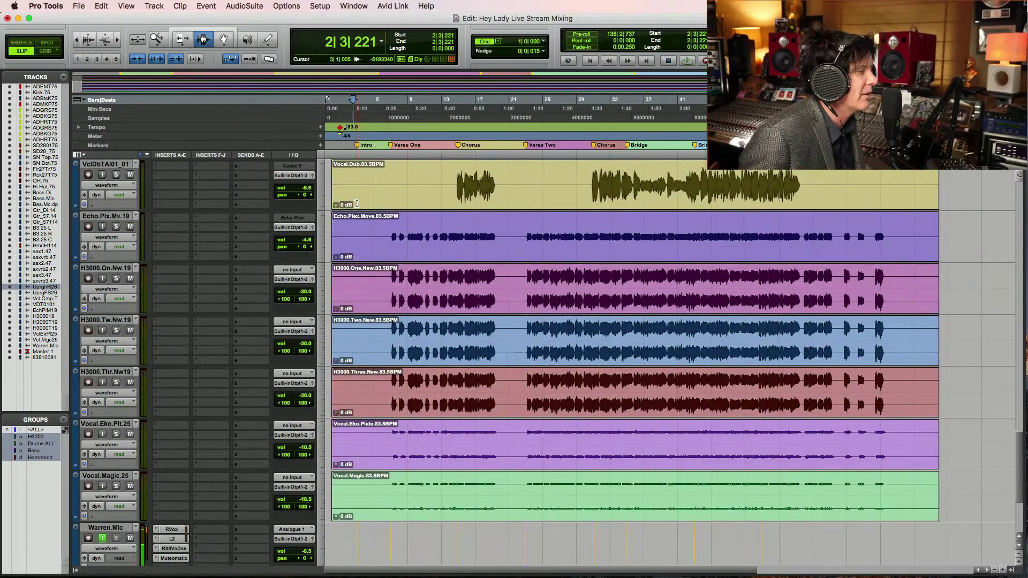
scroll(375, 244, up, 15)
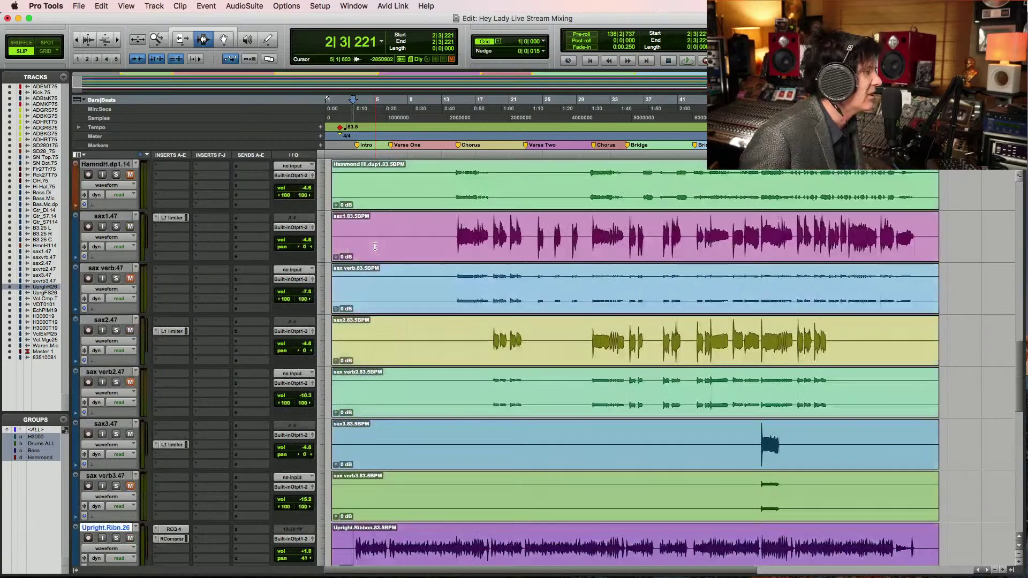
scroll(377, 249, up, 10)
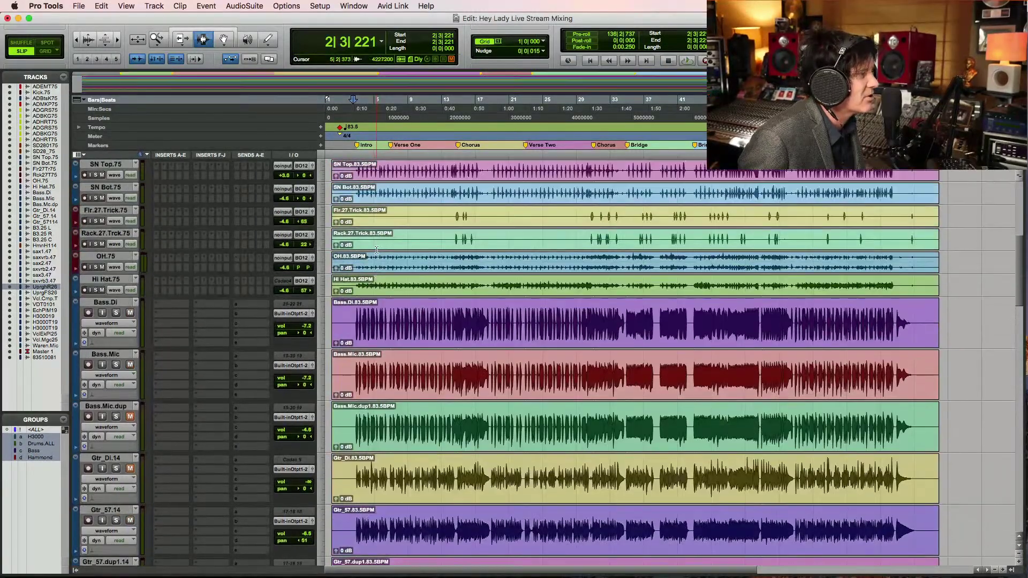
scroll(377, 249, up, 7)
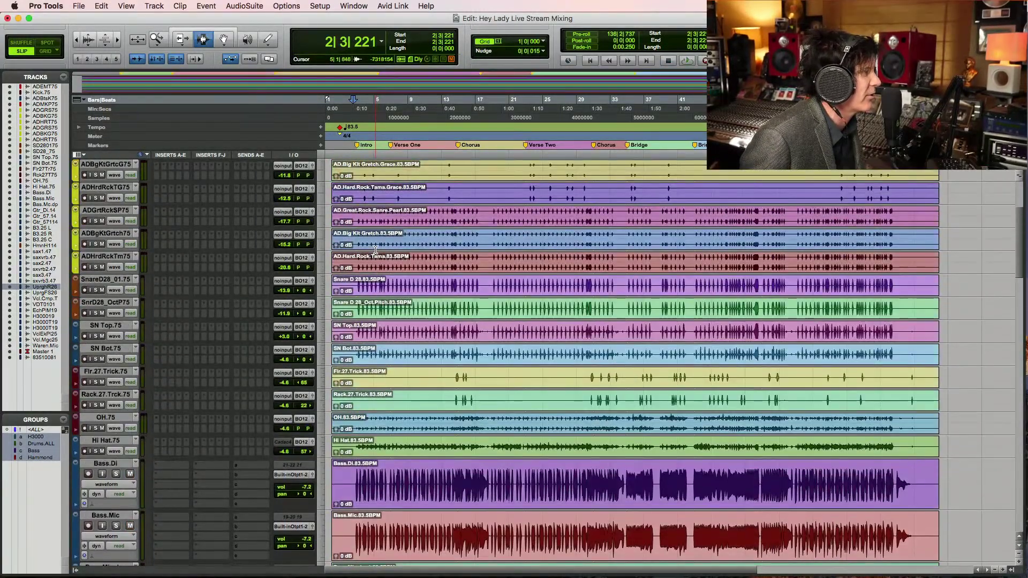
scroll(376, 249, up, 3)
Play the full mix from 2|1|193, just before the intro, and stop during the first verse
scroll(364, 273, down, 7)
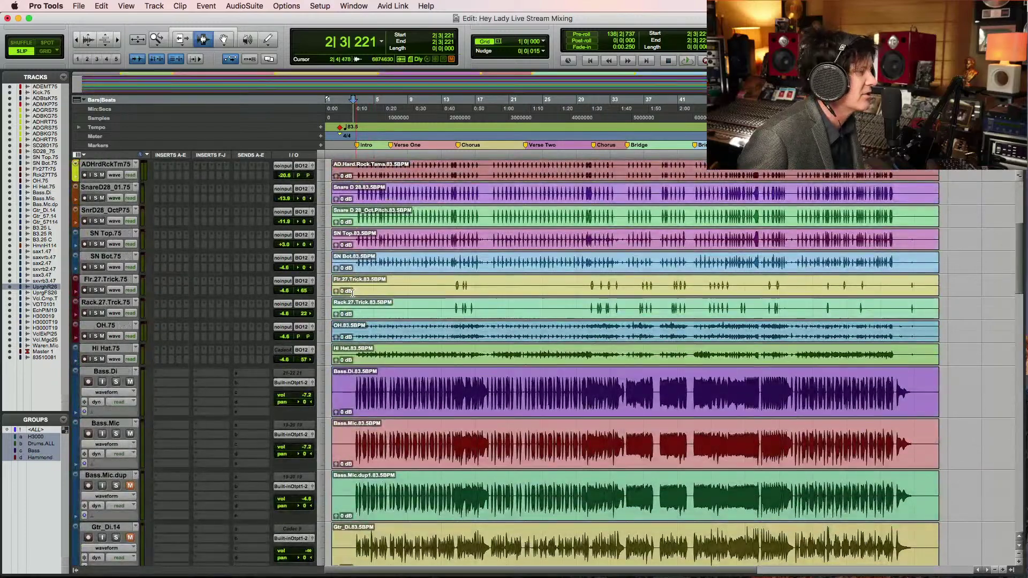
click(348, 286)
key(space)
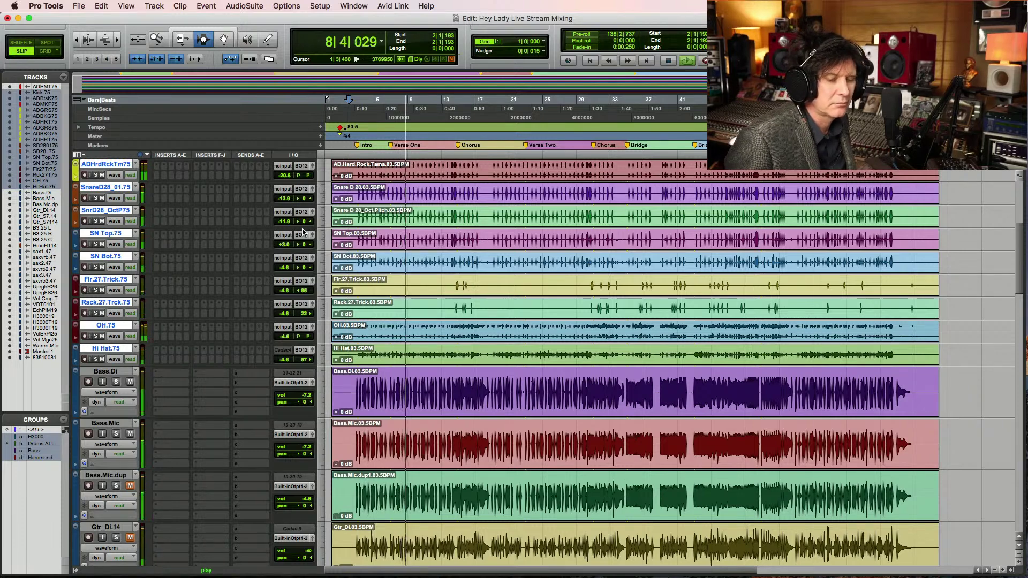
key(space)
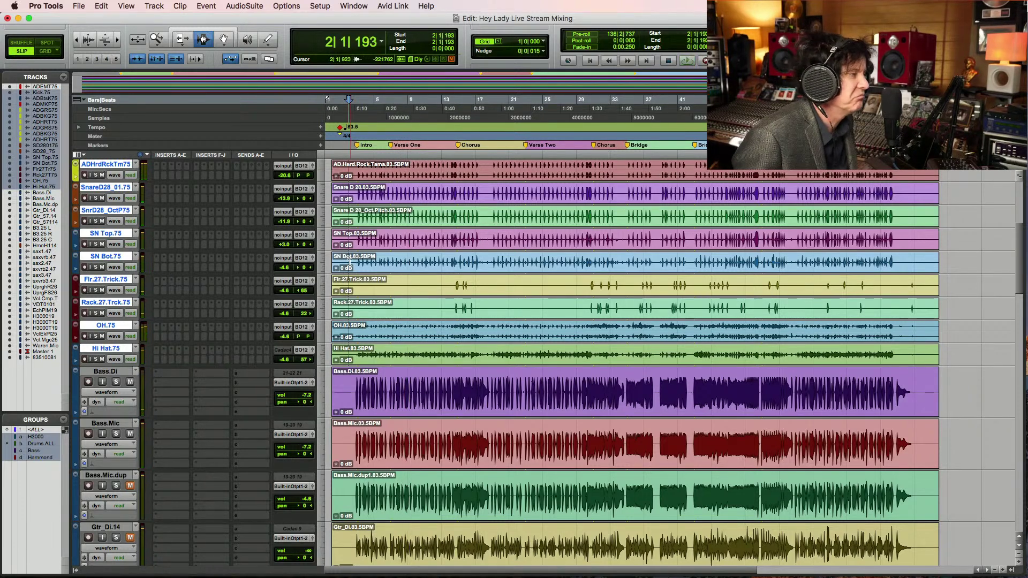
Play the full mix from 2|3|951 through the intro and first verse into the first chorus
click(355, 218)
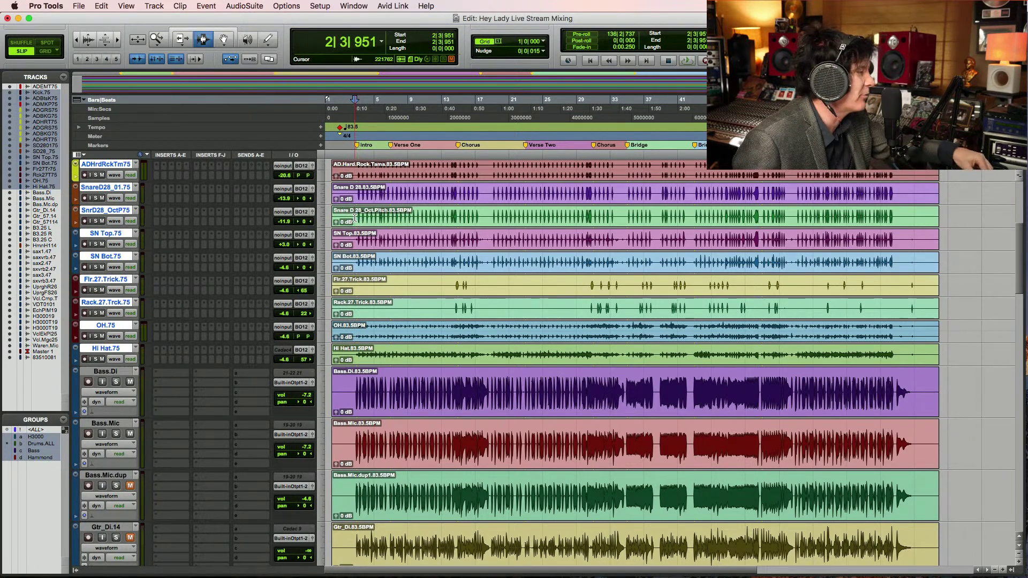
click(356, 386)
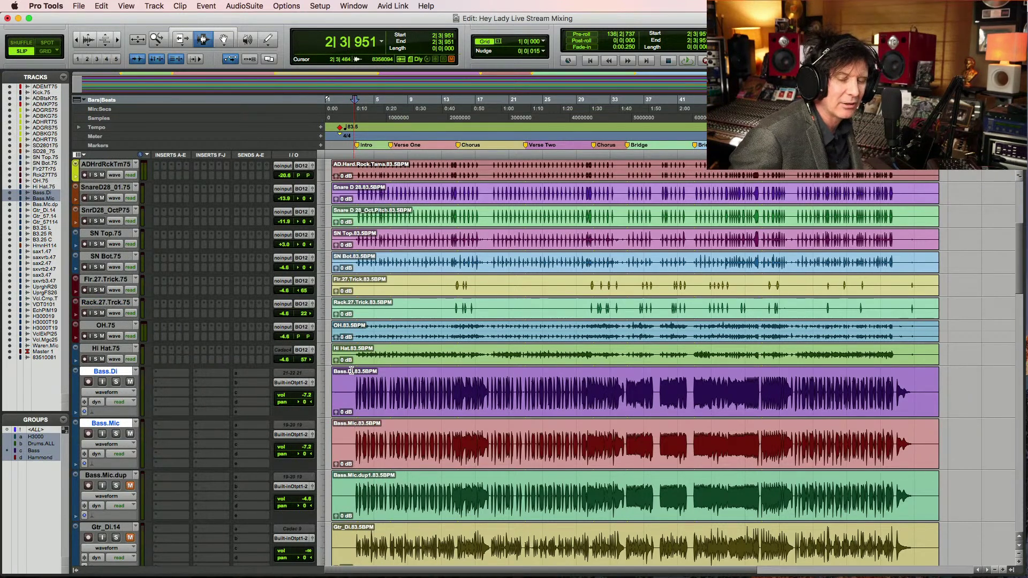
key(space)
key(space)
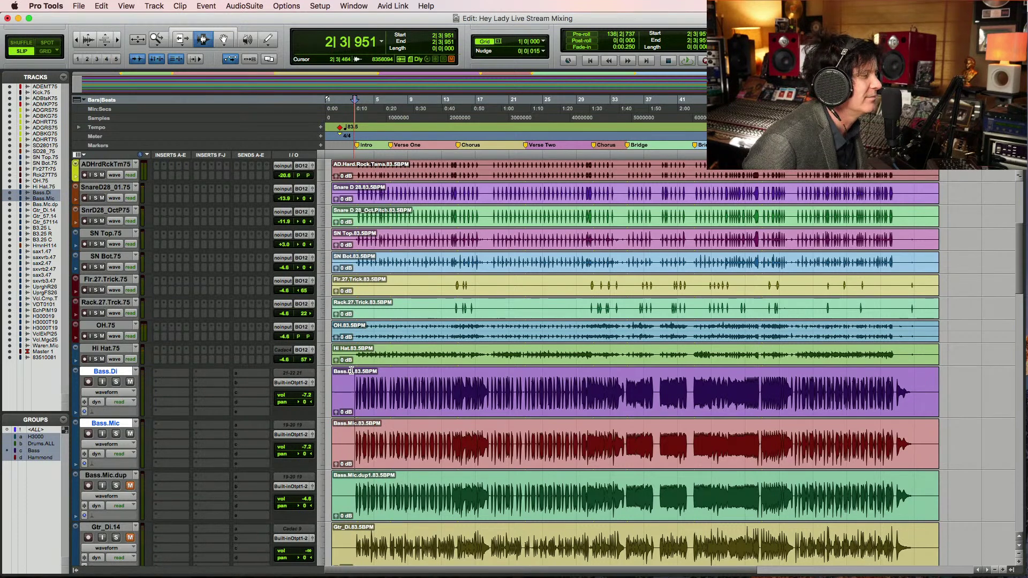
key(space)
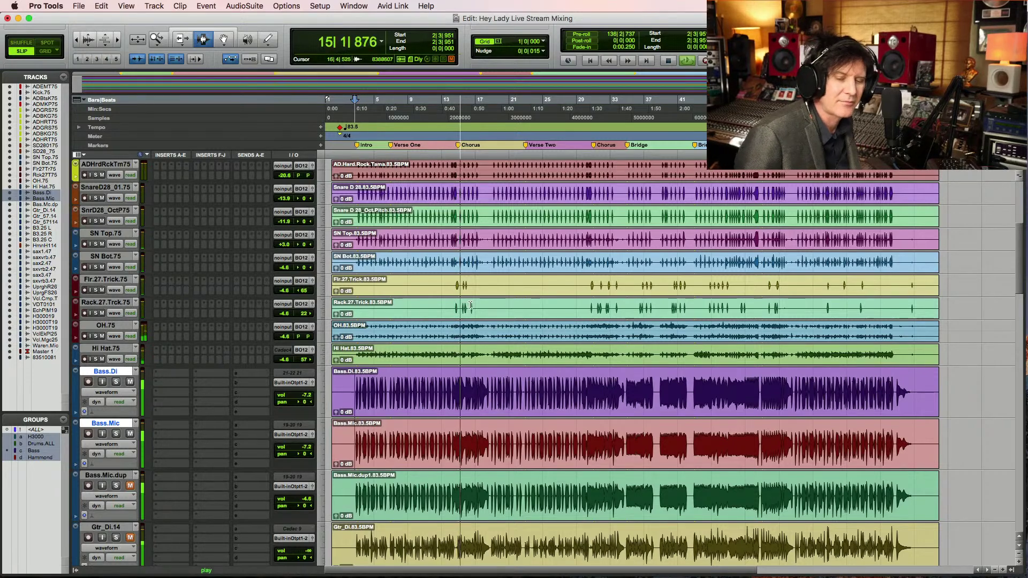
key(space)
Play the full mix from the tom fill at 14|3|400 through the first chorus into the second verse
click(456, 286)
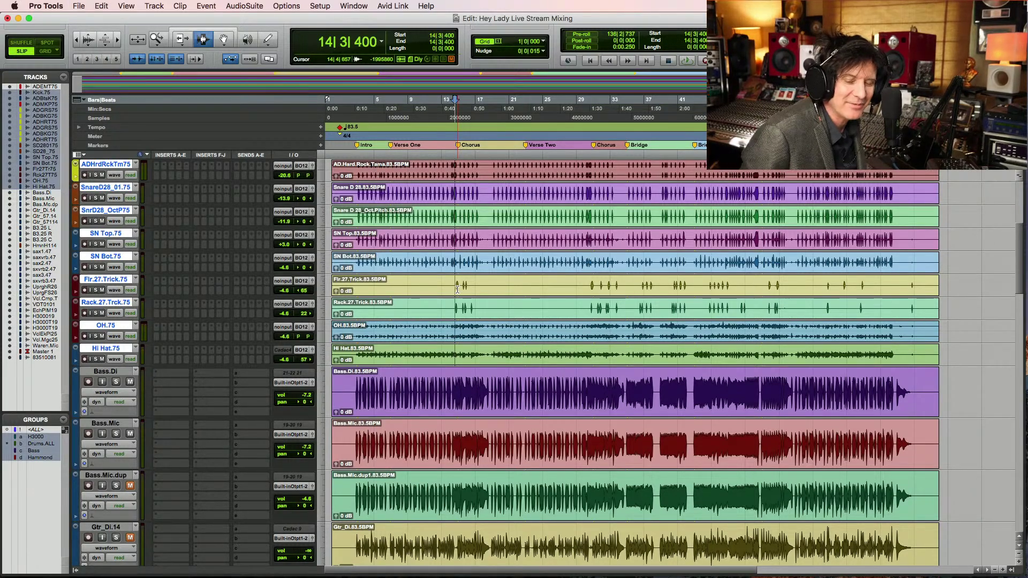
key(space)
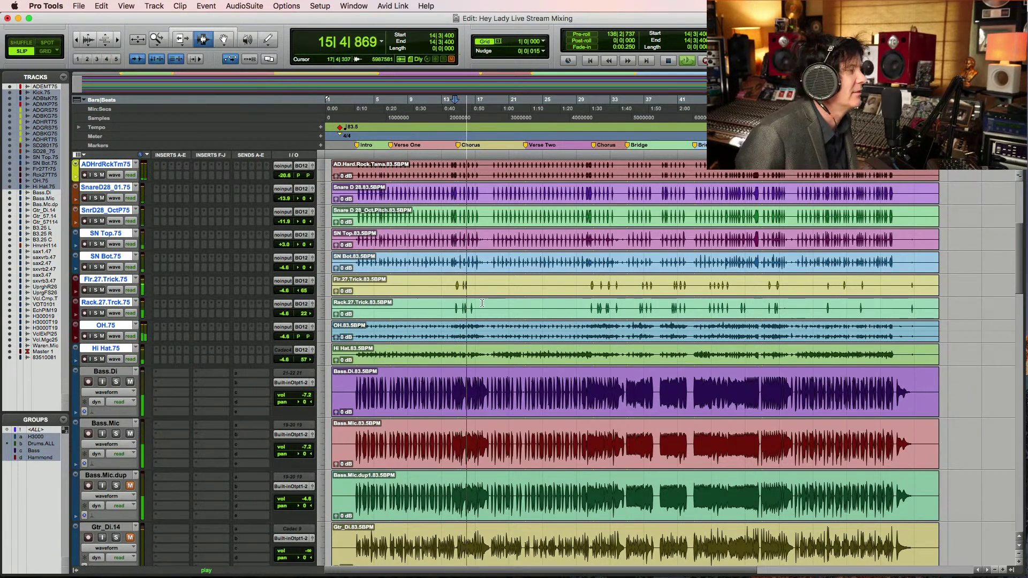
key(super+bracketright)
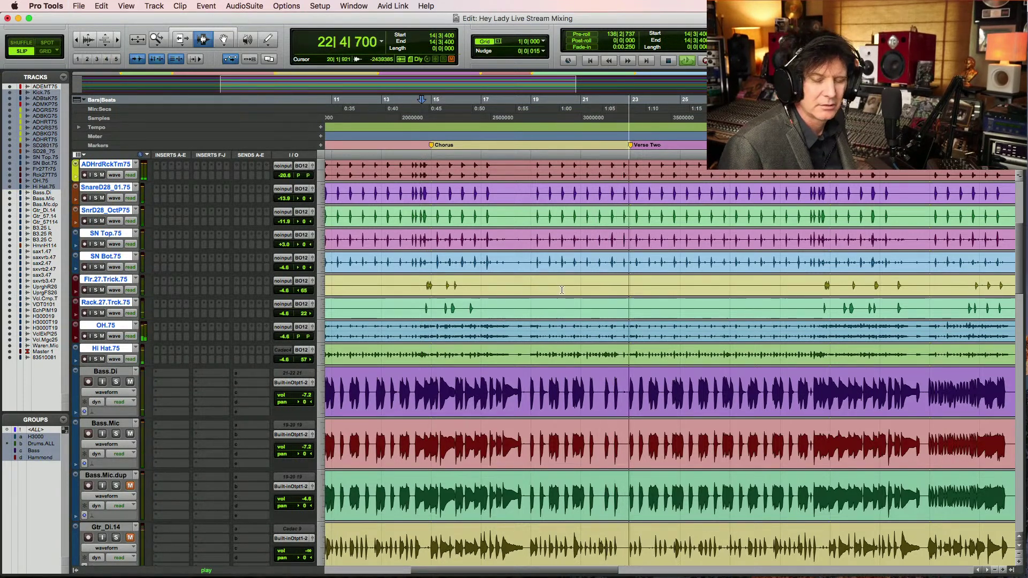
scroll(534, 291, down, 5)
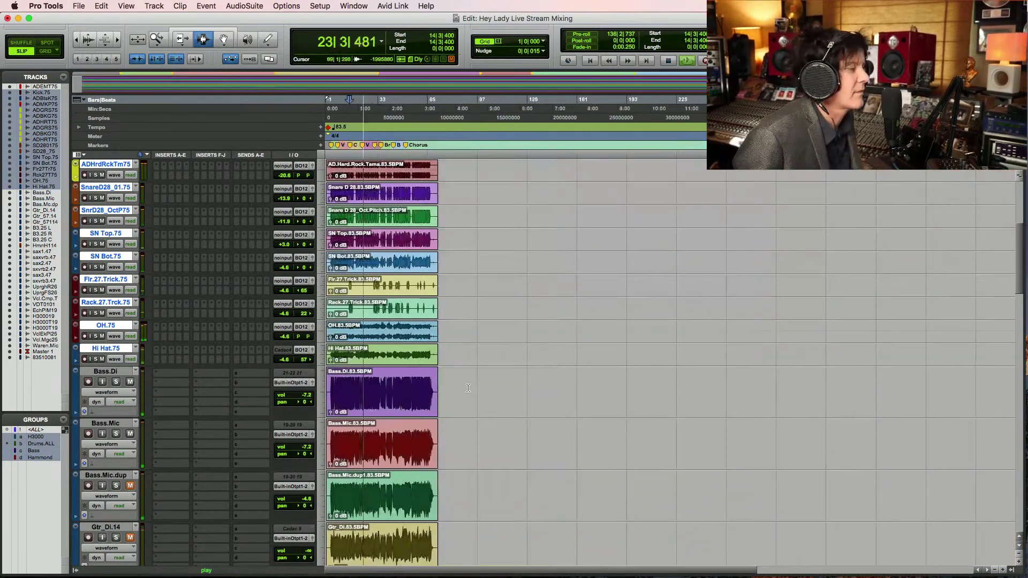
scroll(530, 321, up, 2)
key(space)
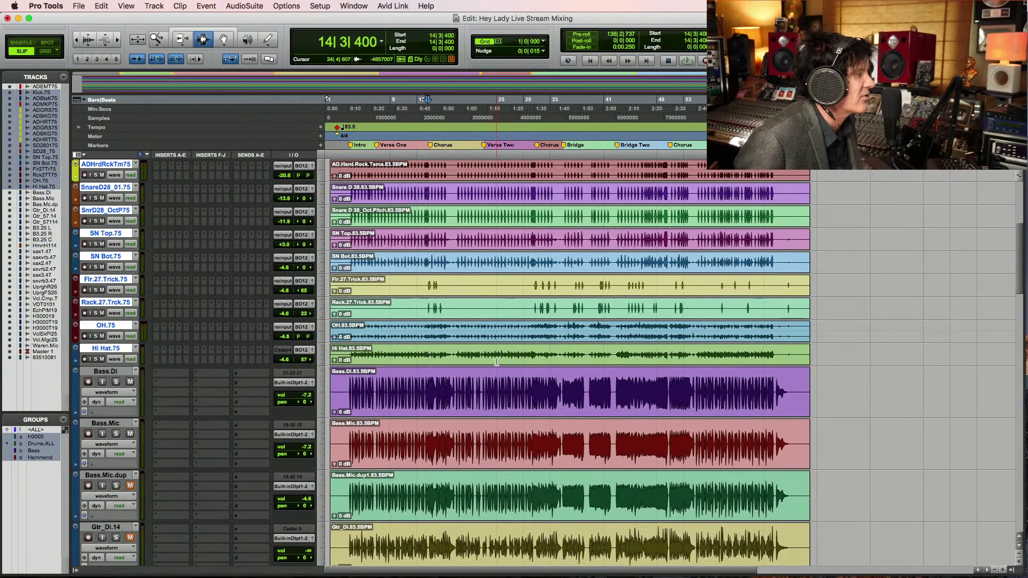
Solo the Drums.ALL group and audition it from 4|3|234 through the start of the first verse
scroll(498, 363, up, 1)
scroll(496, 362, up, 8)
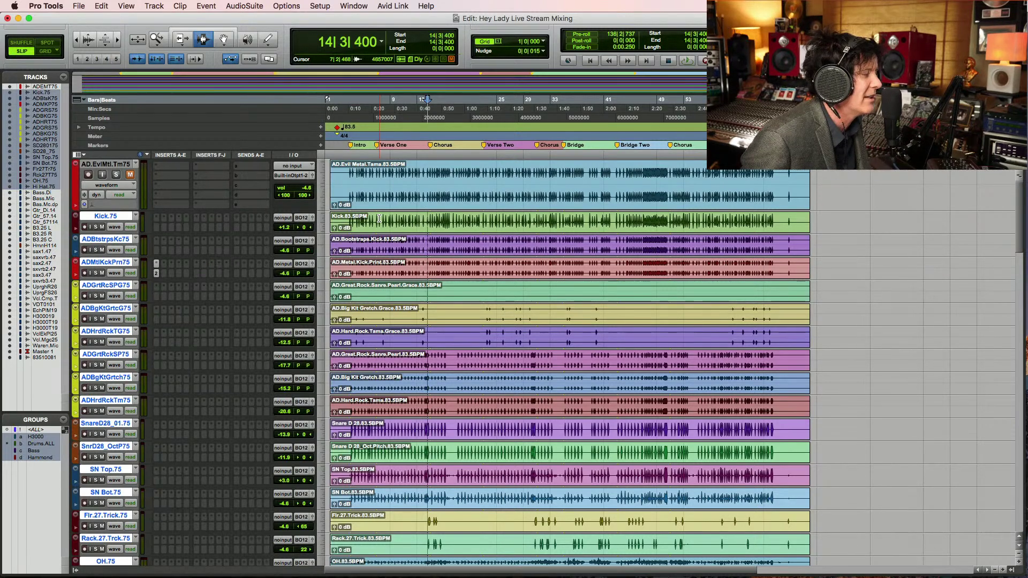
scroll(380, 227, down, 3)
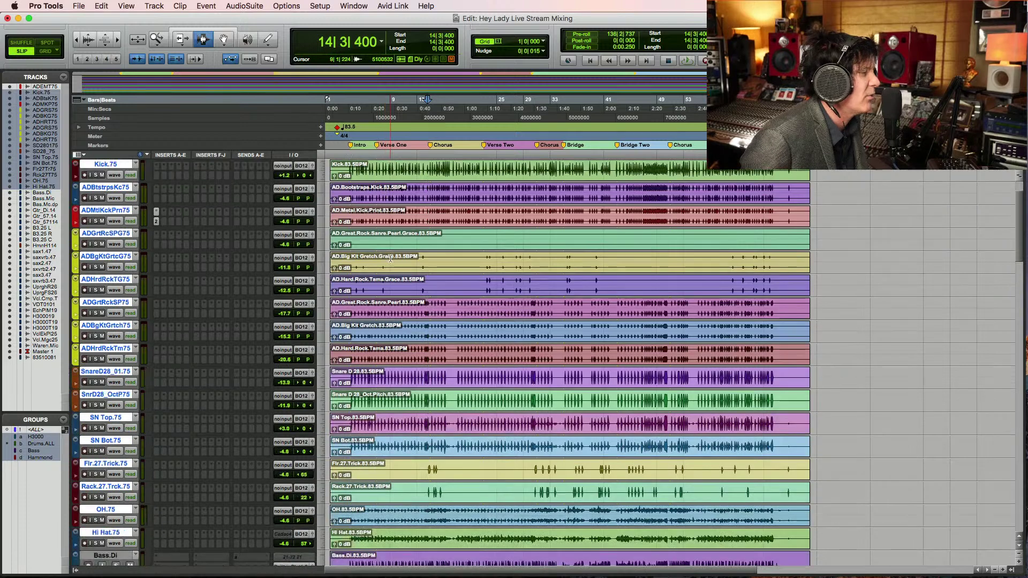
scroll(381, 287, down, 2)
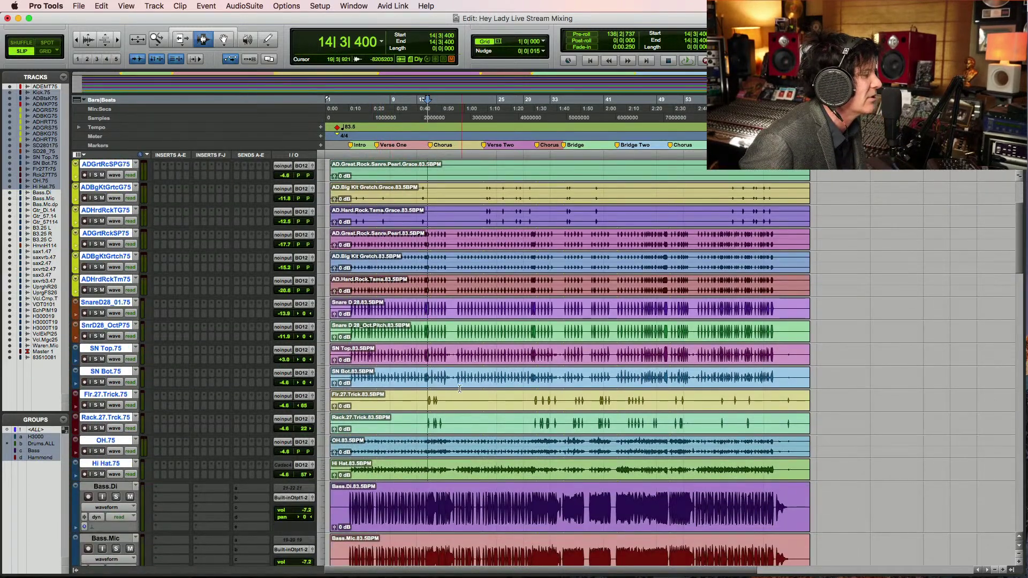
scroll(456, 383, down, 1)
scroll(458, 383, down, 2)
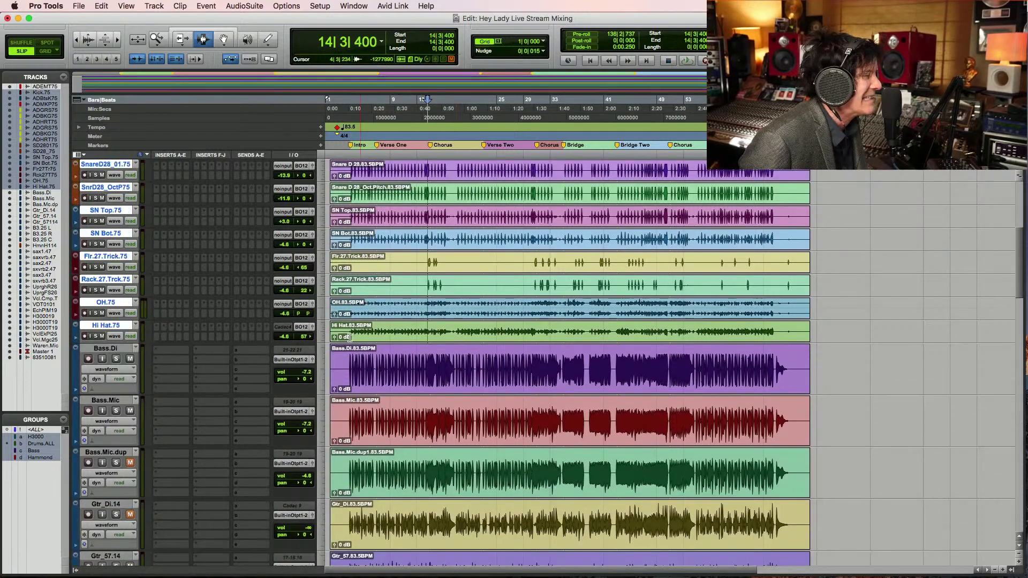
click(360, 194)
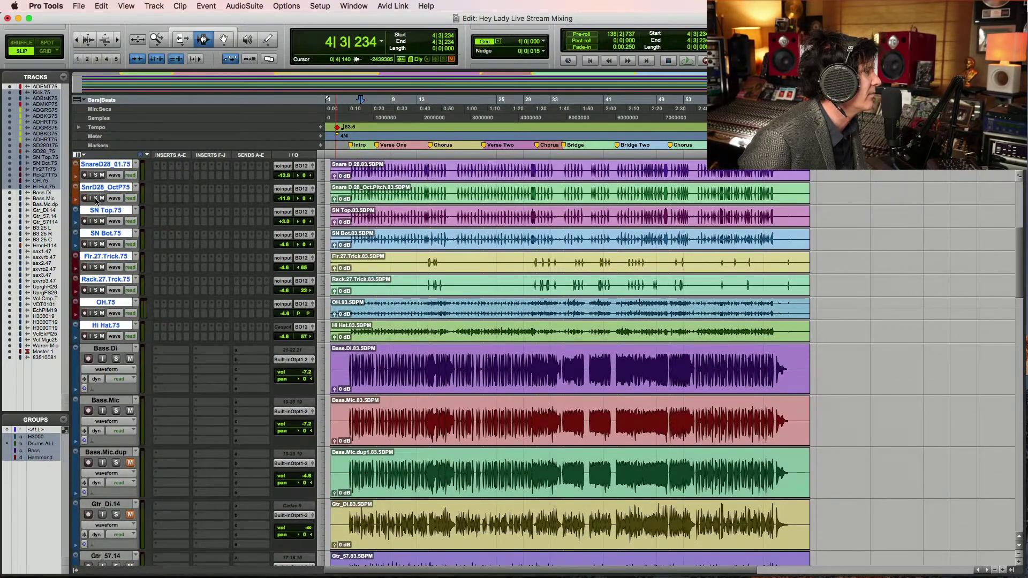
click(95, 198)
key(space)
key(F5)
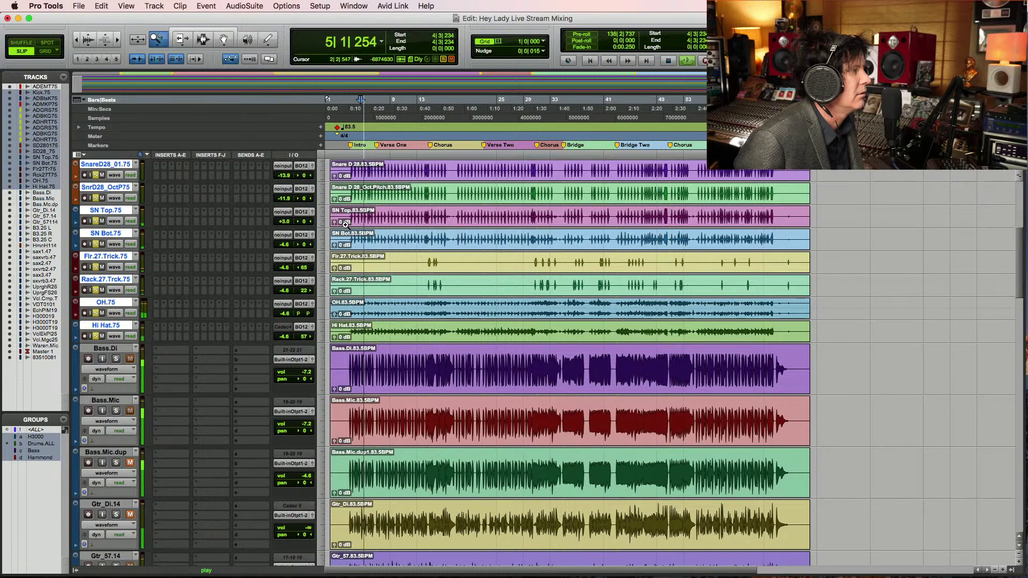
drag(342, 216, 499, 216)
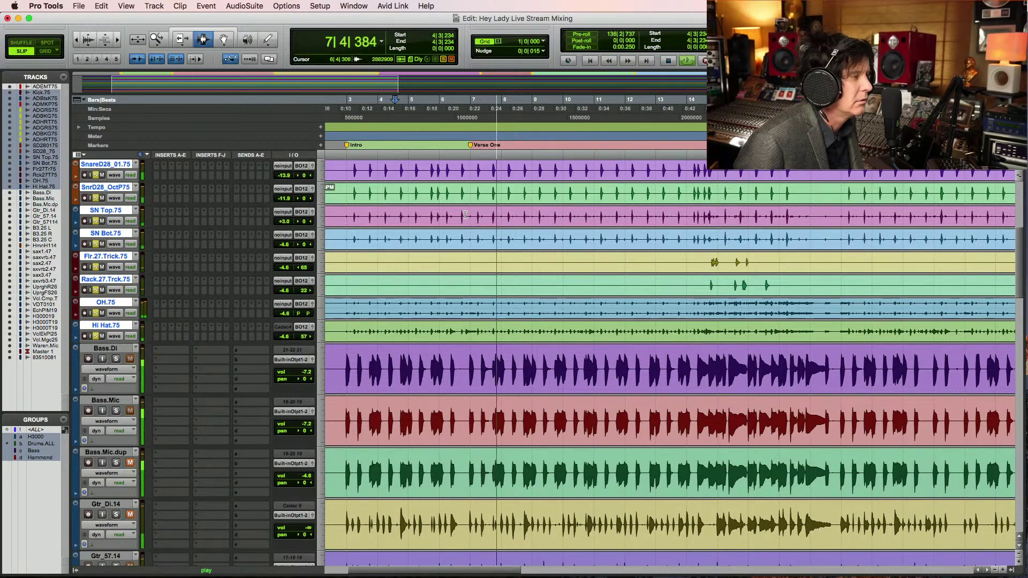
key(space)
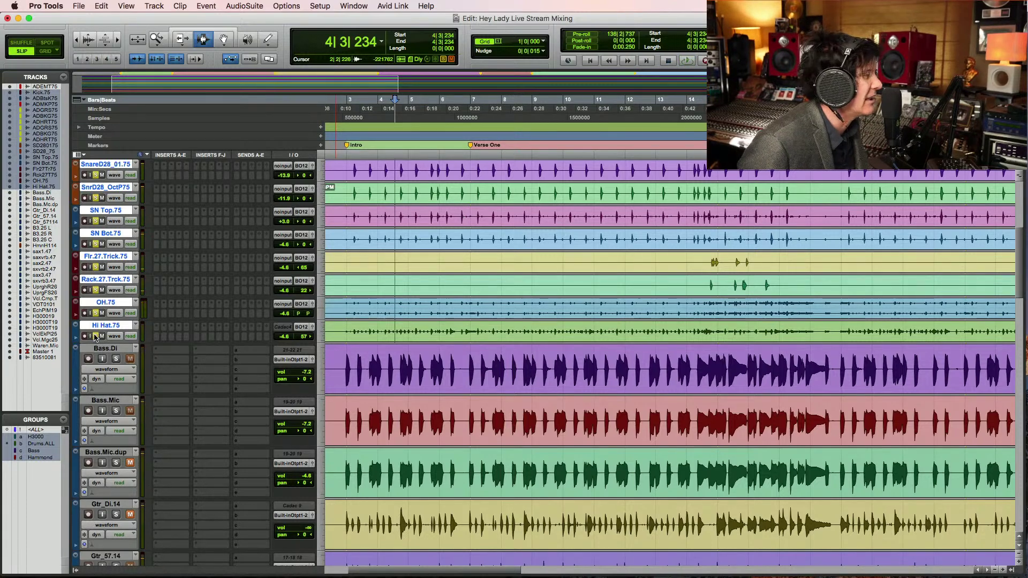
Move the solo from the drum tracks to Bass.DI and Bass.Mic and audition them from 2|4|169 through the intro
click(95, 336)
click(117, 358)
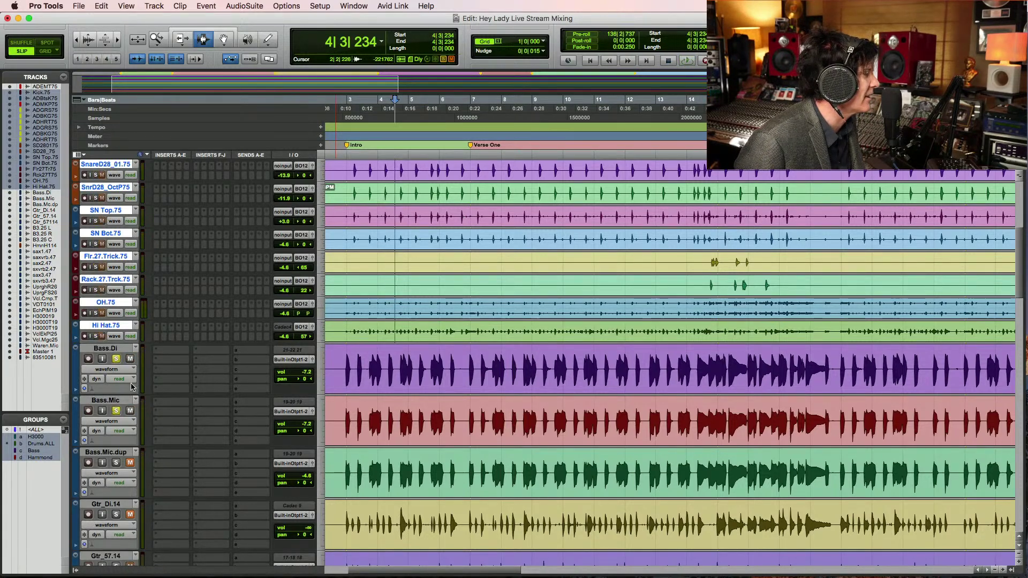
click(338, 363)
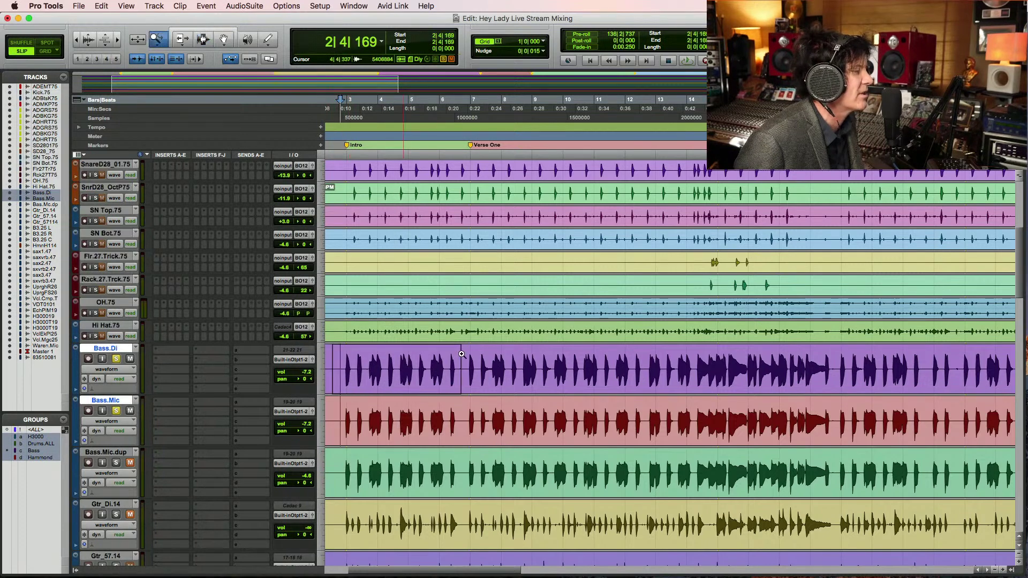
key(super+bracketright)
key(super+bracketright)
key(space)
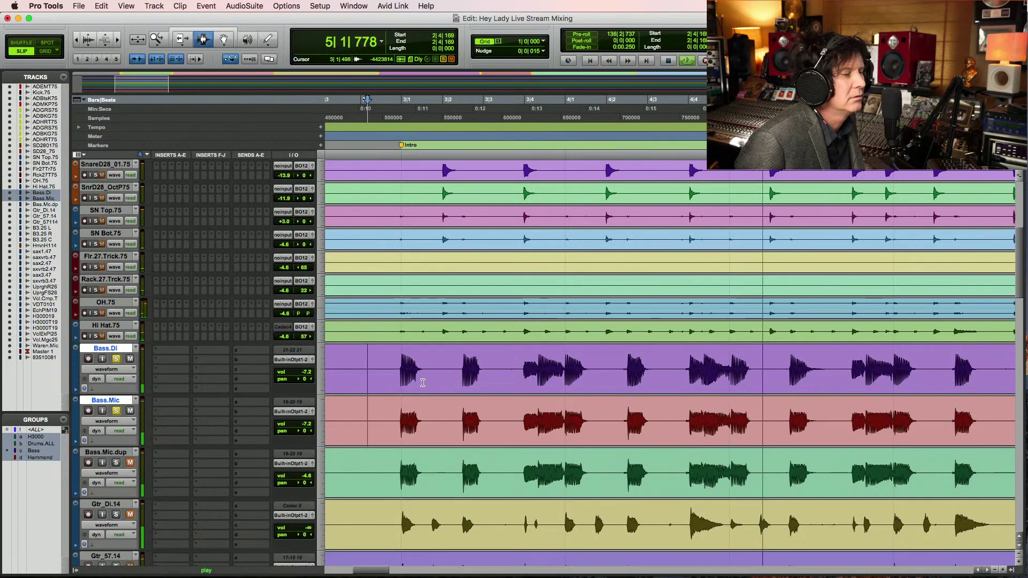
key(super+s)
key(super+bracketleft)
key(super+bracketleft)
key(super+bracketleft)
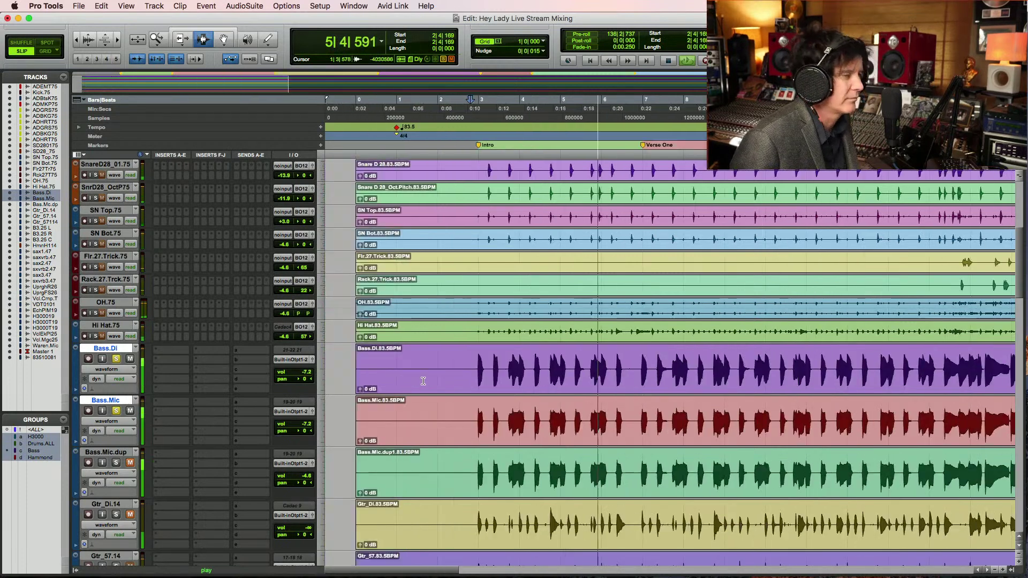
key(space)
Audition Bass.DI and Bass.Mic together from 13|3|793, just before the Chorus
key(F5)
drag(594, 380, 749, 374)
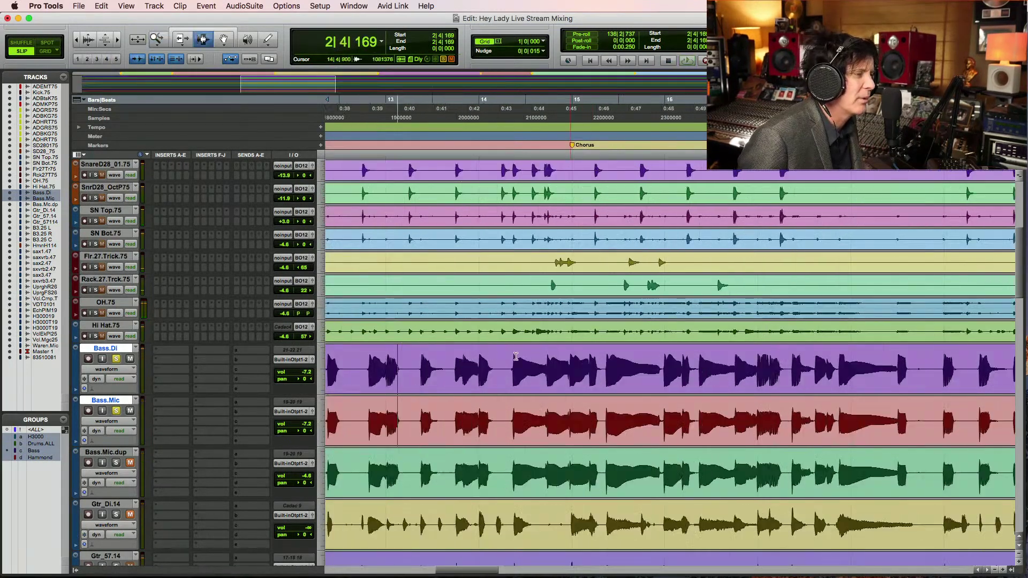
click(452, 367)
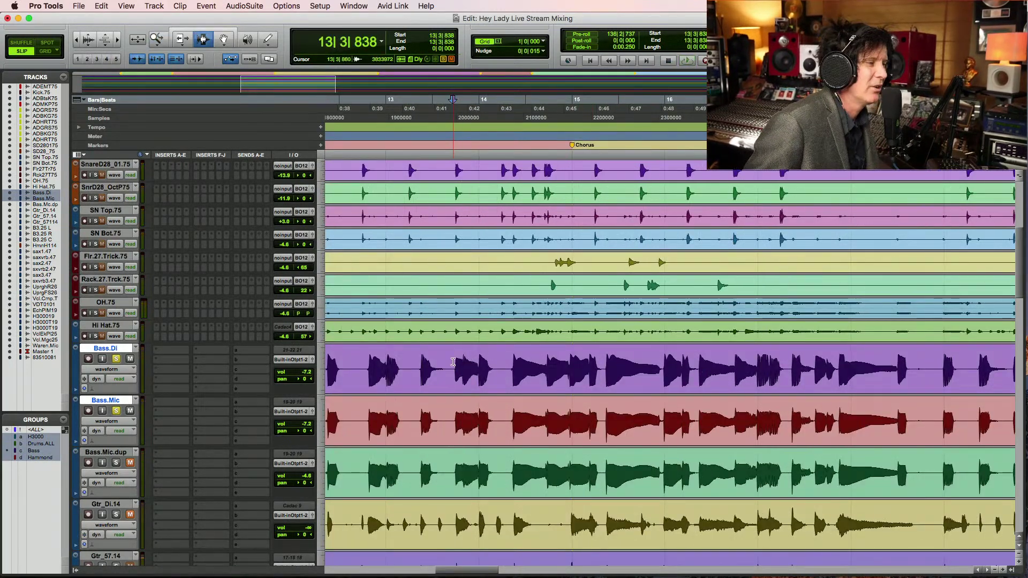
click(452, 370)
key(space)
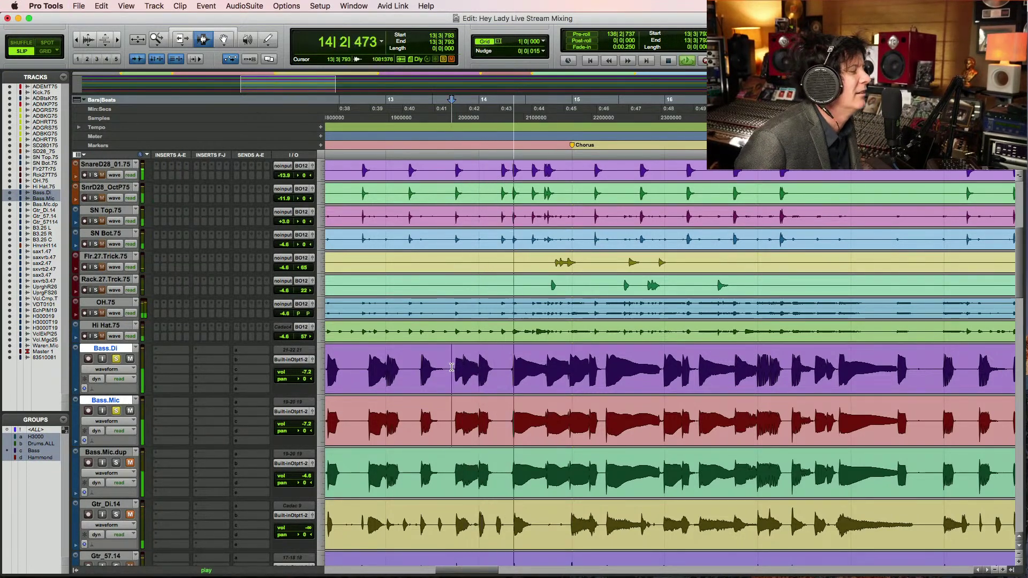
key(space)
Take Bass.Mic out of the solo and audition Bass.DI alone from 13|3|683
click(449, 371)
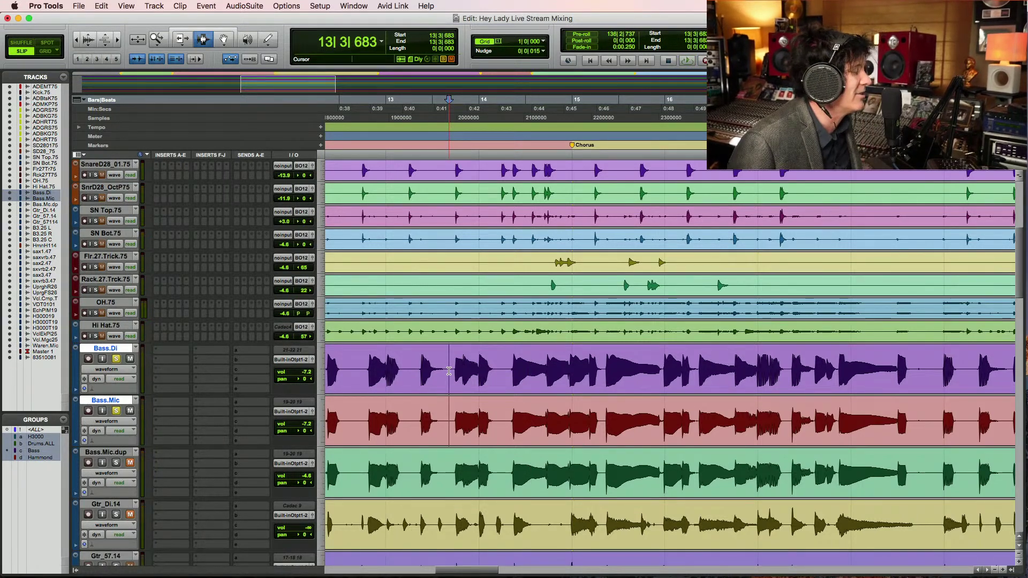
click(117, 411)
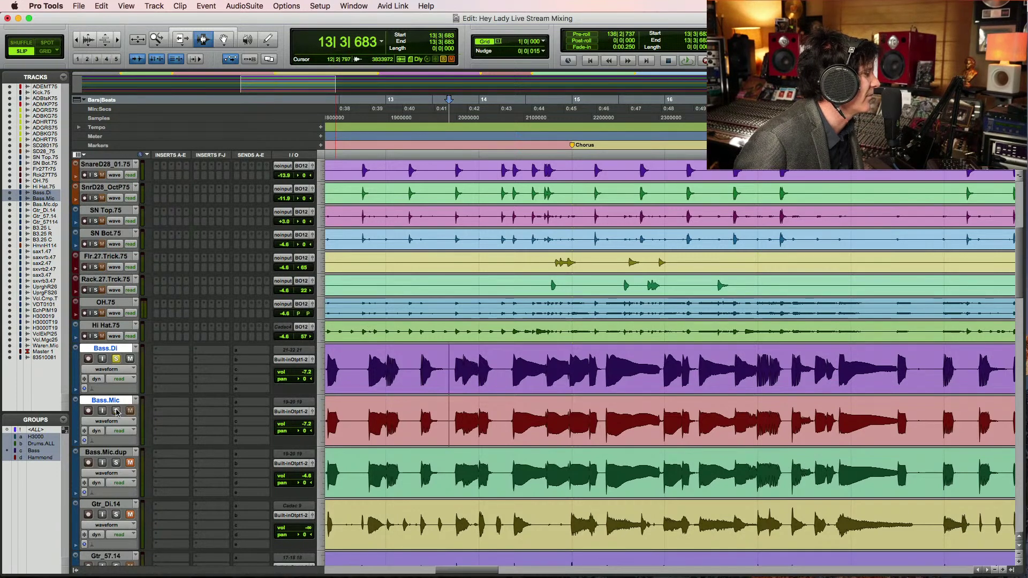
key(space)
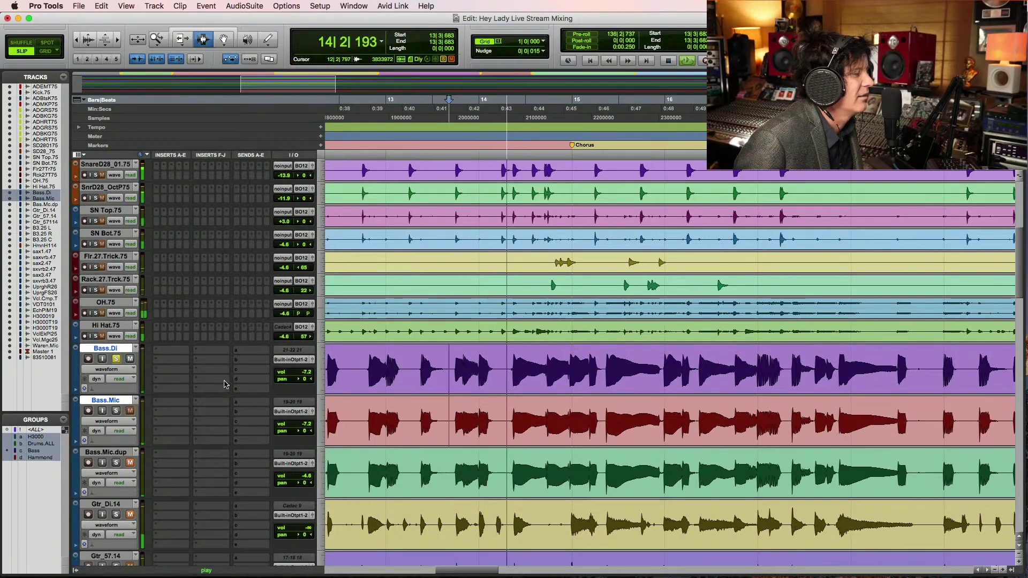
key(space)
Audition the soloed Bass.DI from 14|2|359, at the note leading into the Chorus
key(F5)
drag(505, 374, 629, 350)
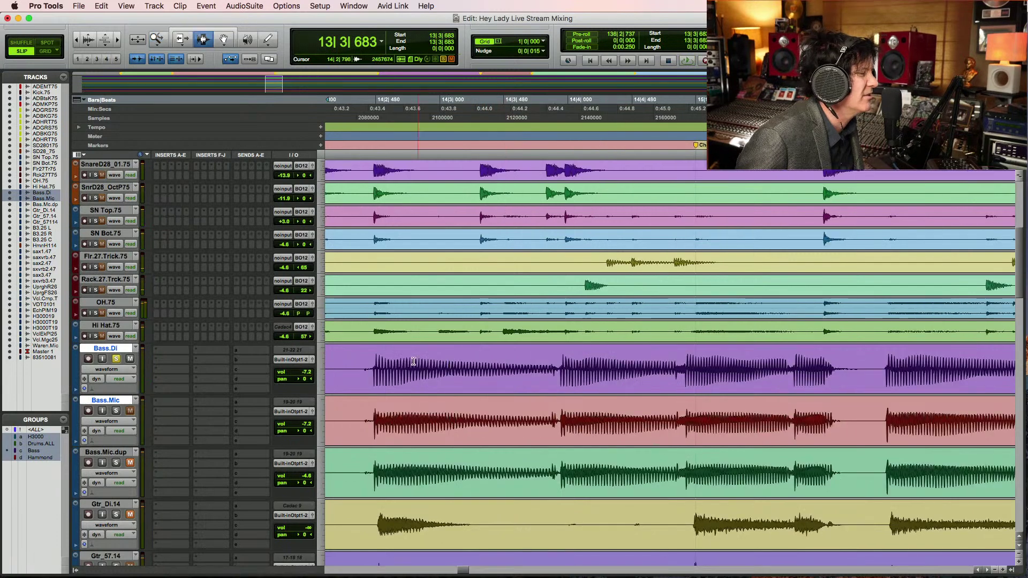
click(360, 370)
key(space)
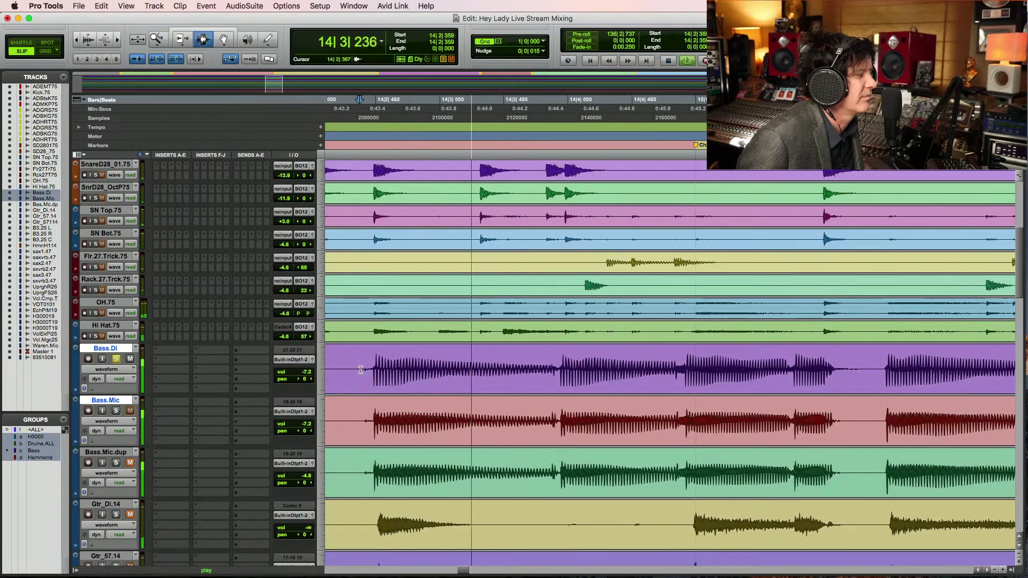
key(space)
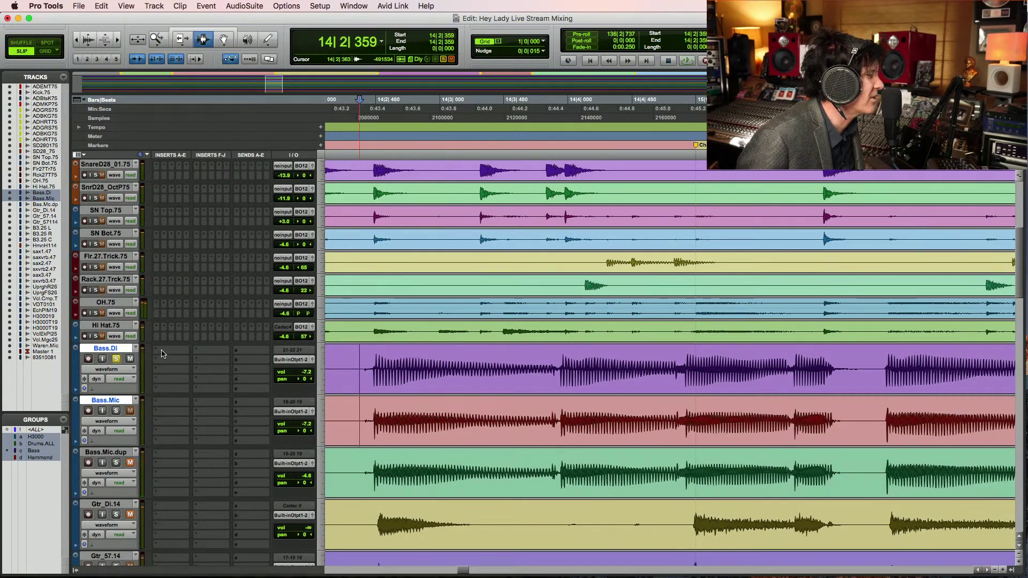
Insert the mono REQ 2 equalizer in the first insert slot of Bass.DI
click(162, 353)
mouse_move(204, 350)
mouse_move(284, 10)
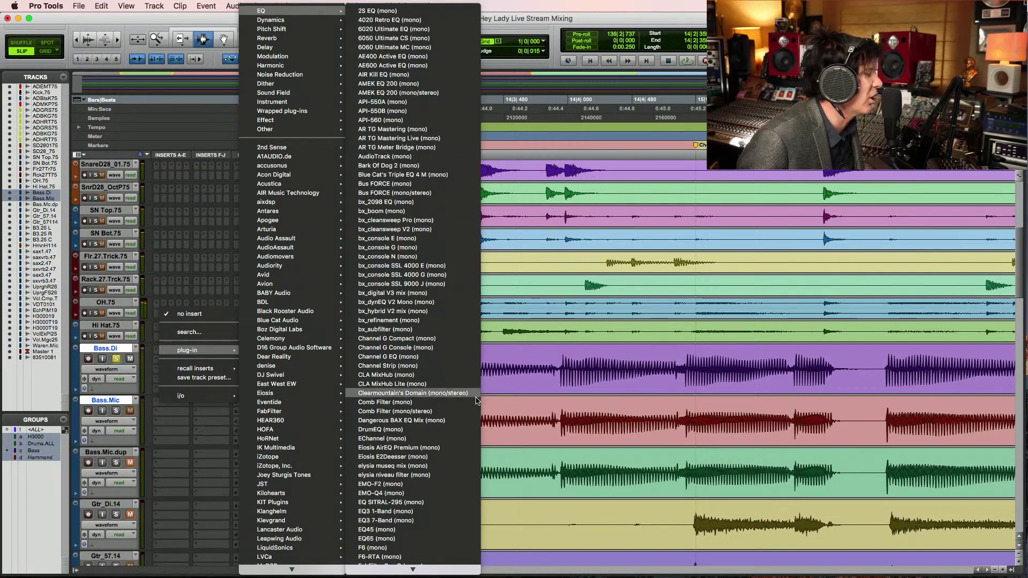
scroll(471, 388, down, 20)
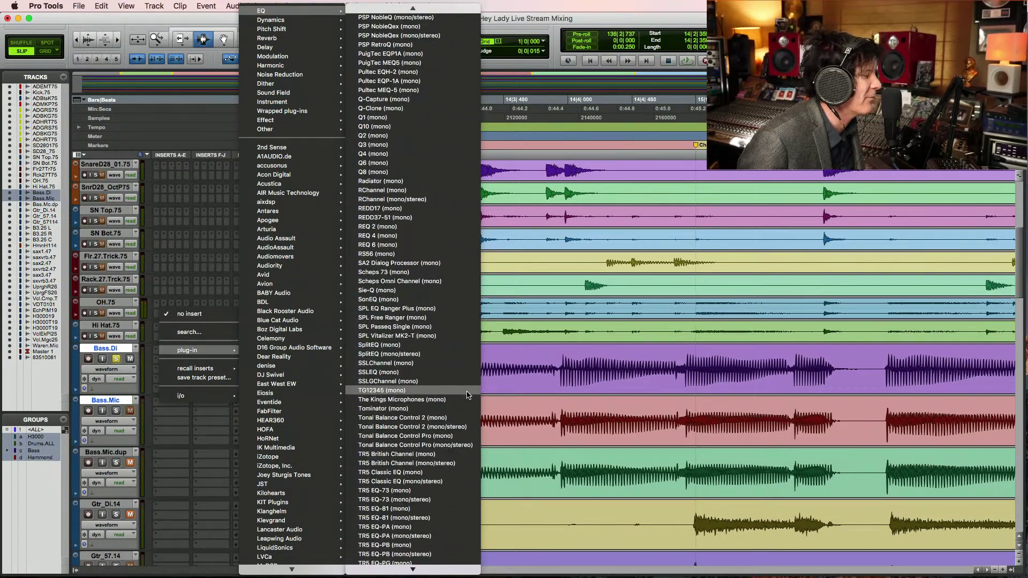
scroll(467, 395, down, 6)
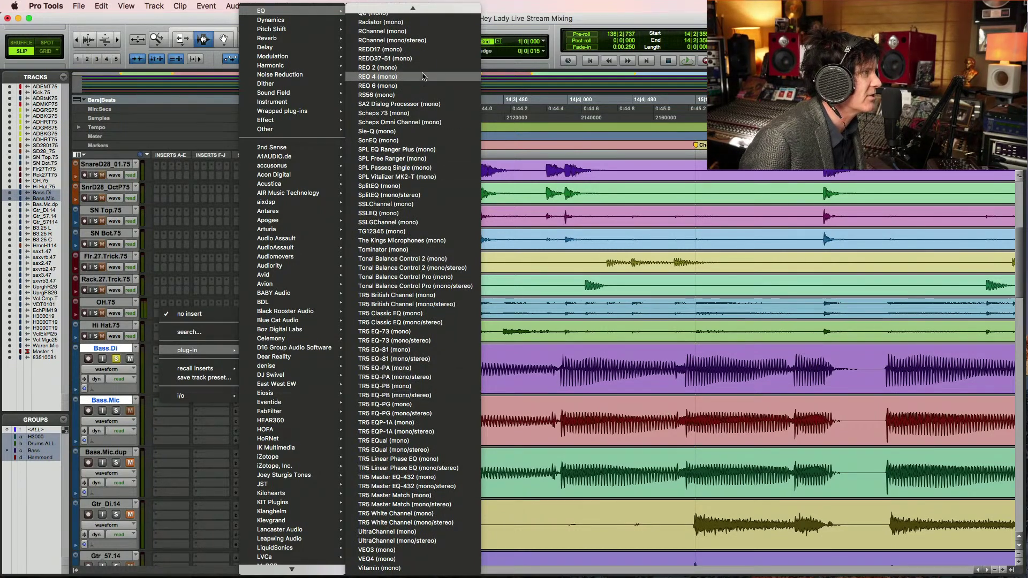
click(553, 344)
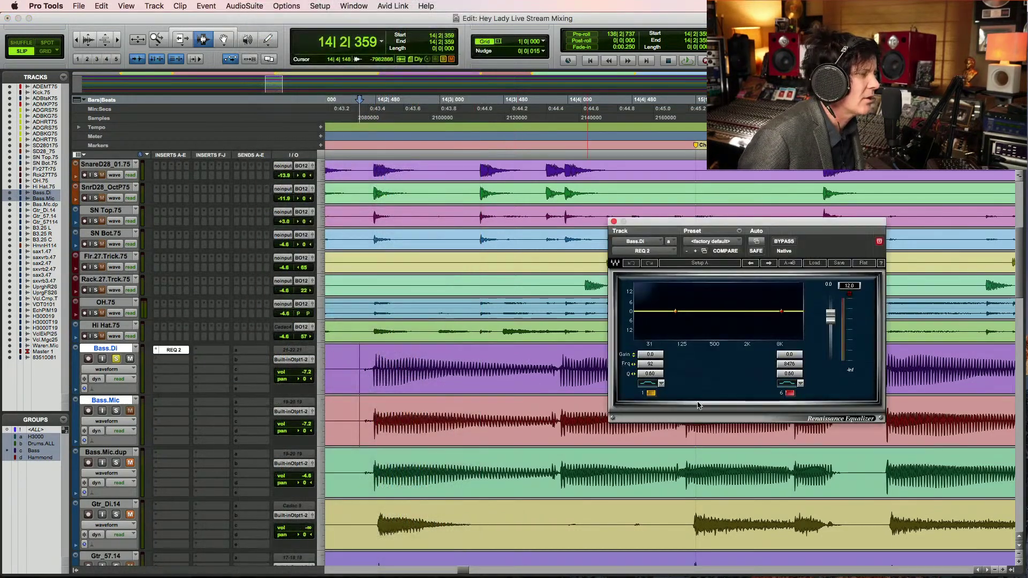
Set the upper band of the Bass.DI REQ 2 to a low-pass filter at 194 Hz and save the session
click(799, 384)
drag(789, 363, 789, 388)
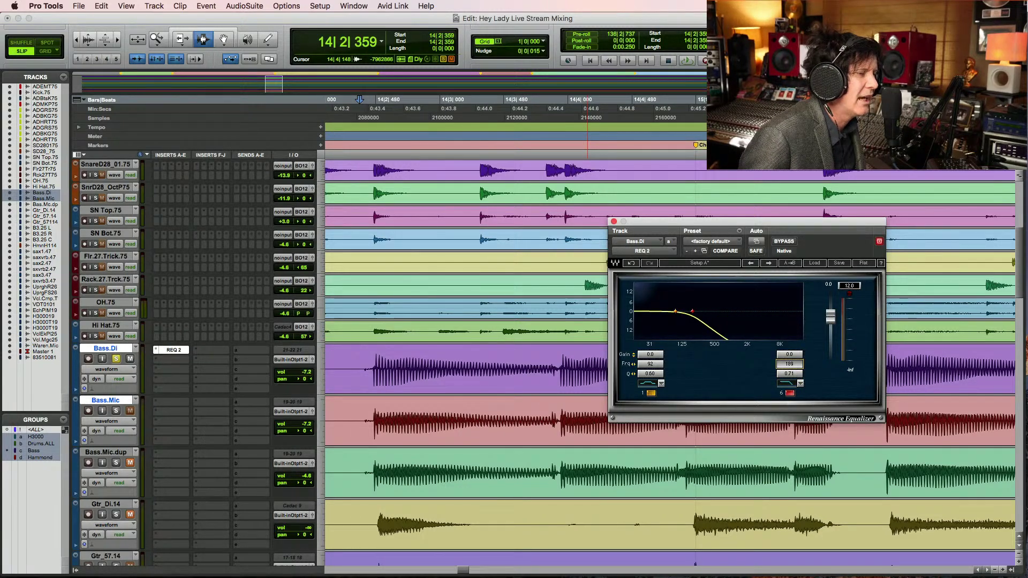
key(super+s)
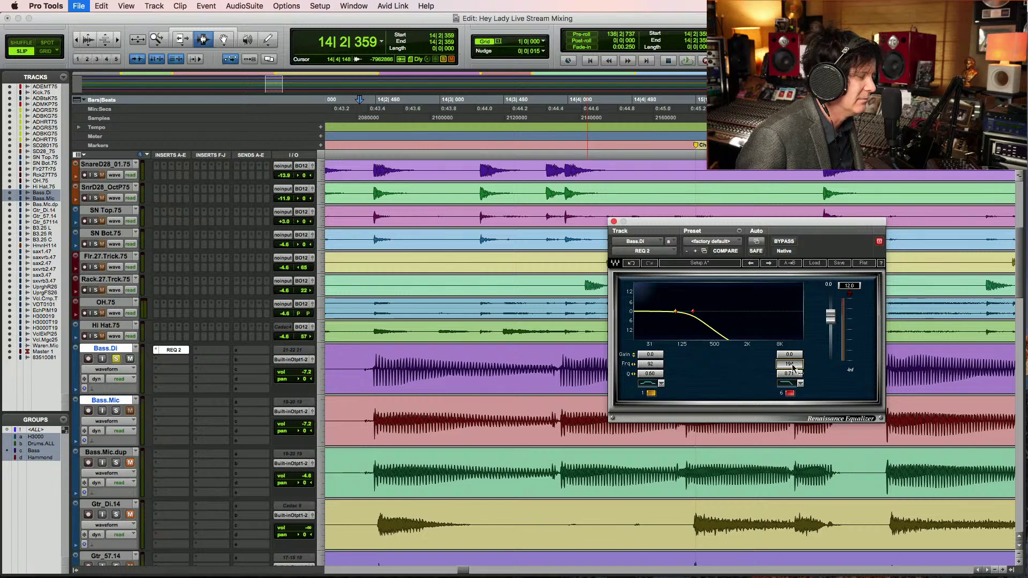
Duplicate the low-pass REQ 2 into the second insert slot of Bass.DI and audition the stacked filters from 14|2|359
key(space)
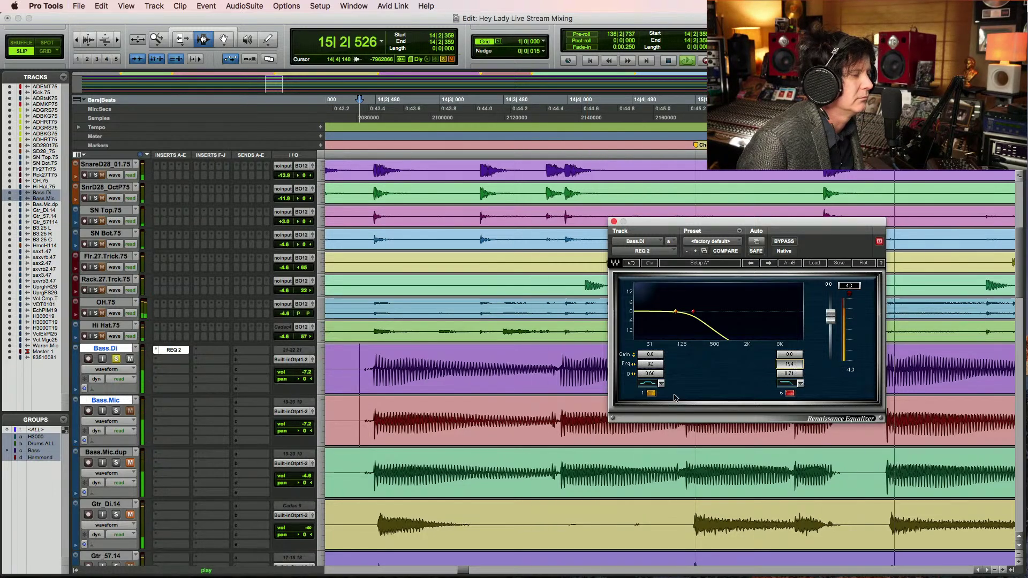
drag(172, 346, 183, 364)
key(space)
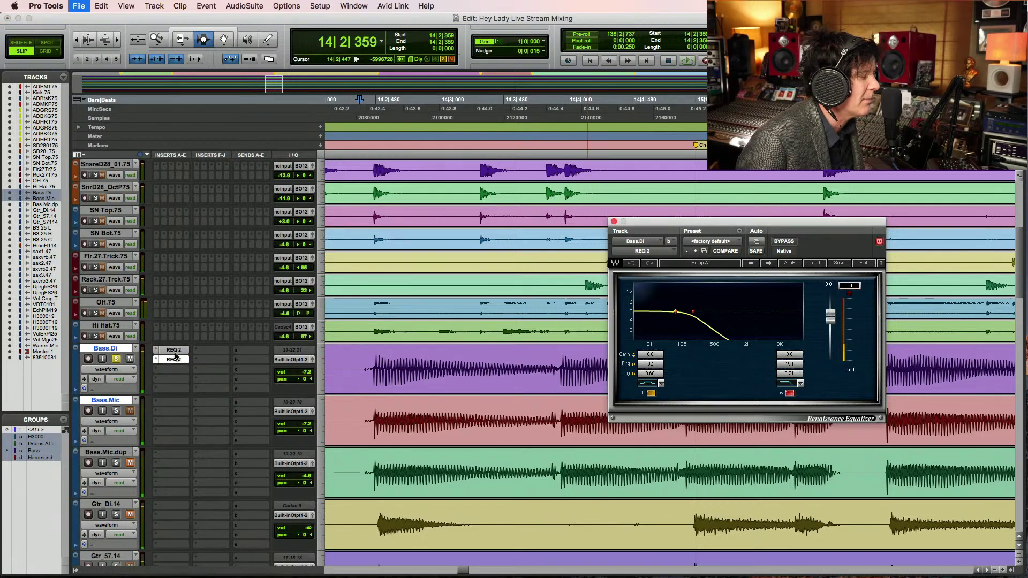
key(space)
key(space)
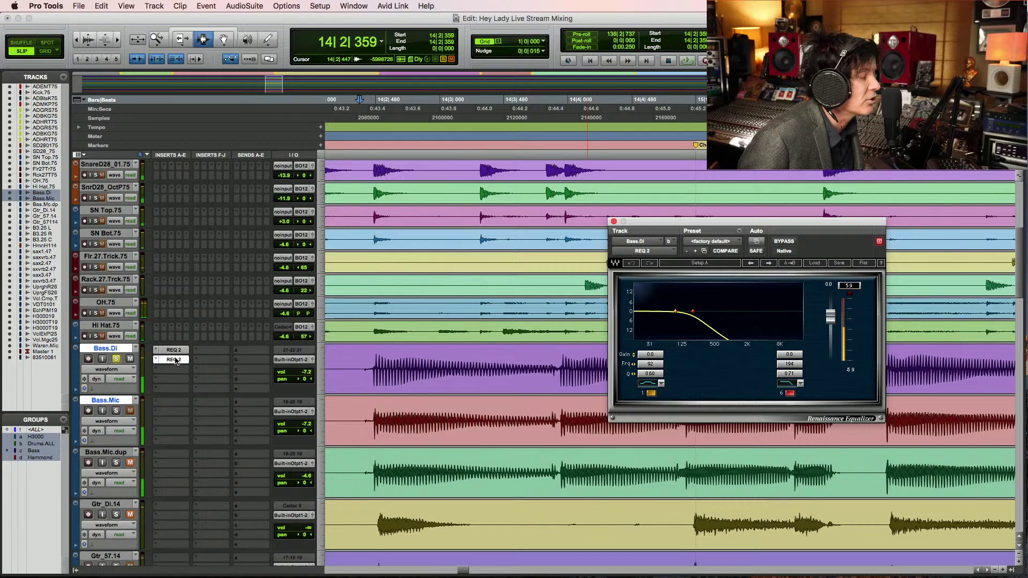
key(space)
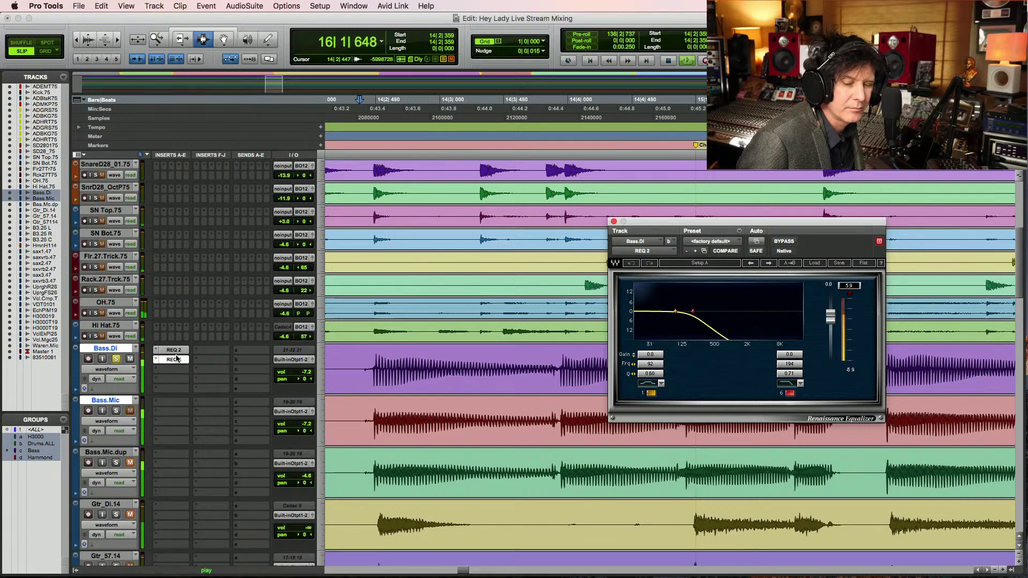
key(space)
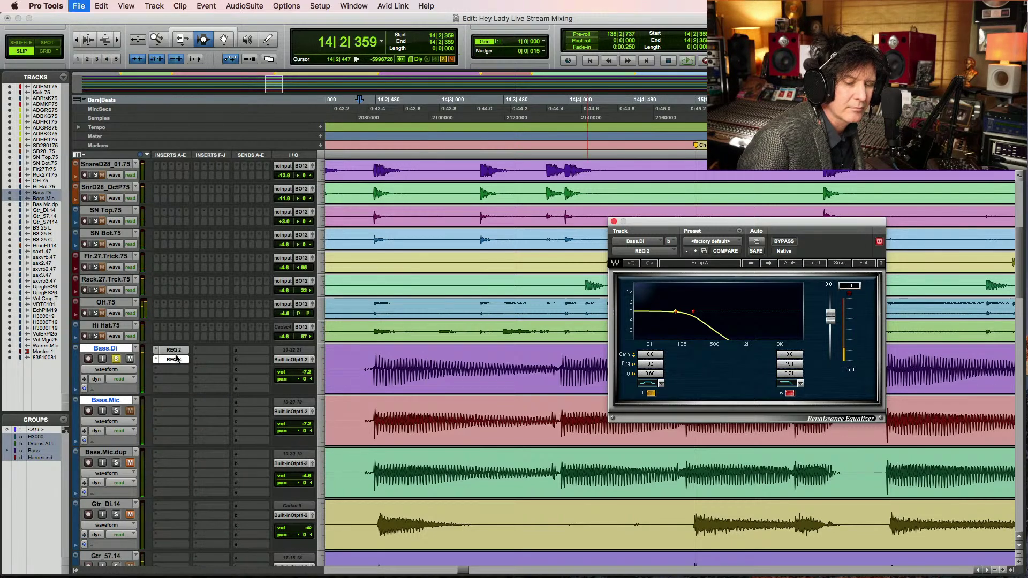
Set the lower band of the second REQ 2 on Bass.DI to a high-pass filter at 44 Hz
click(659, 383)
click(655, 373)
key(Down)
key(Down)
key(Down)
key(Down)
key(Down)
key(Down)
key(Down)
key(Down)
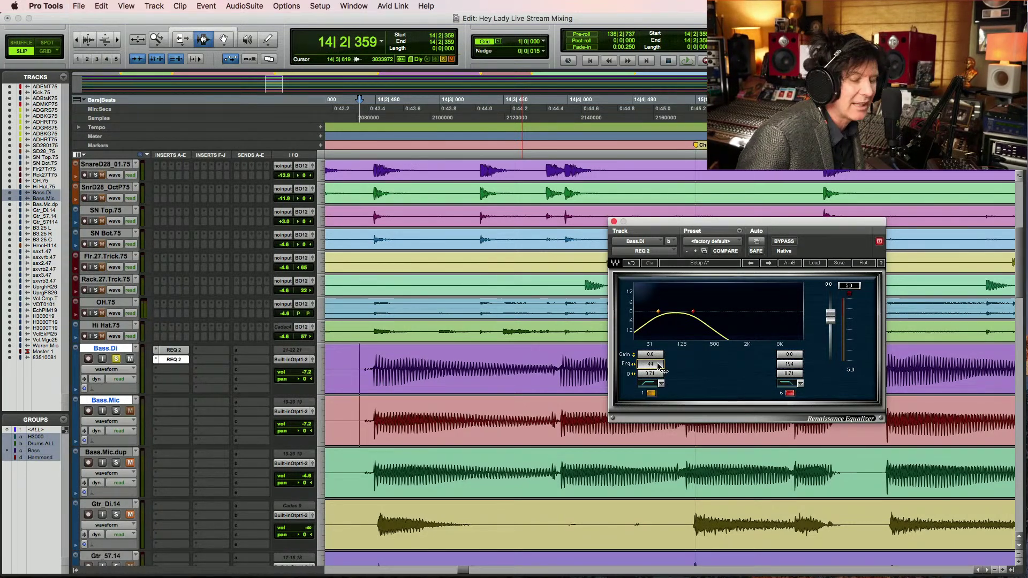
Audition the filtered Bass.DI from 14|2|359 into the start of the Chorus
key(space)
key(space)
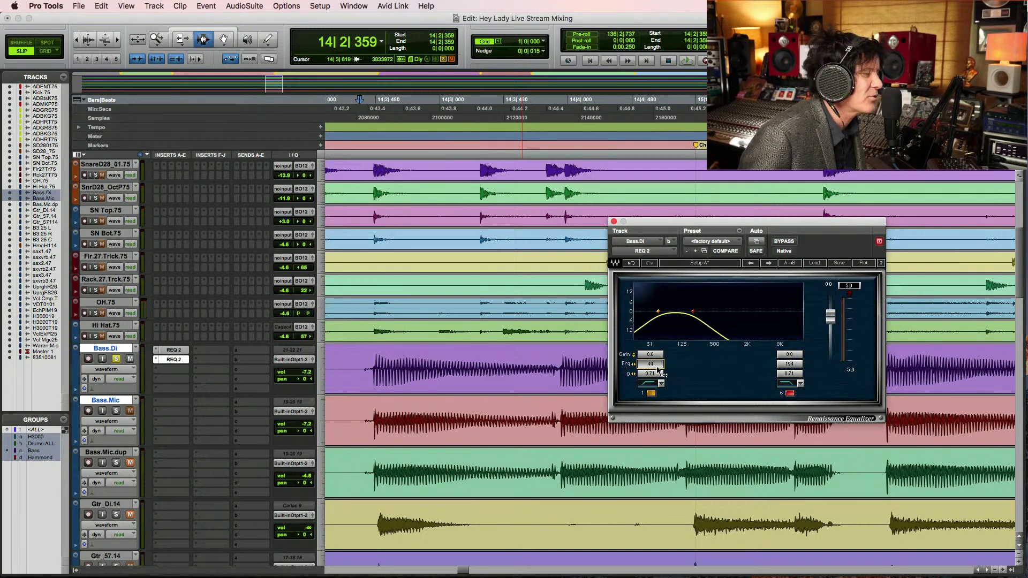
key(space)
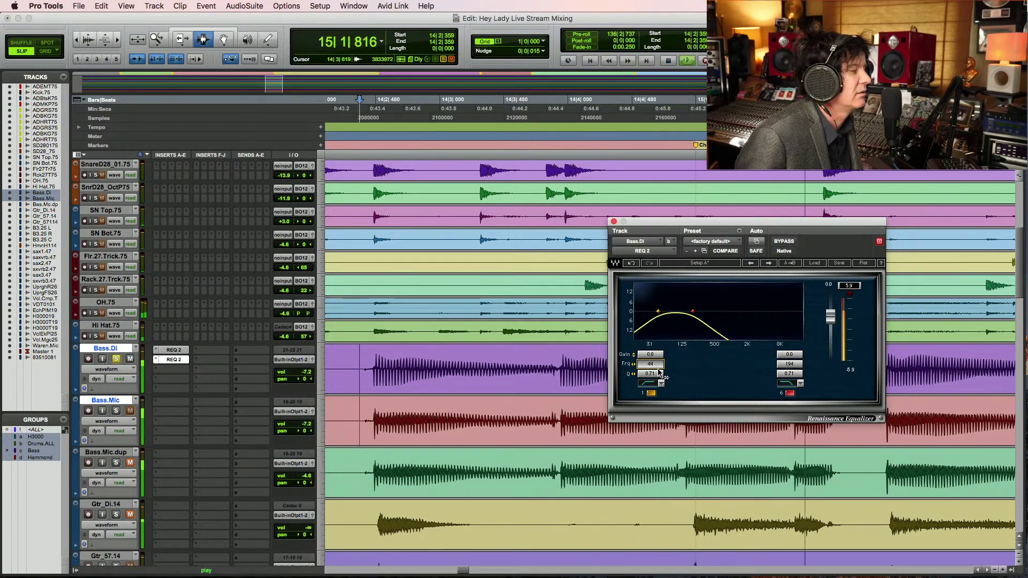
key(space)
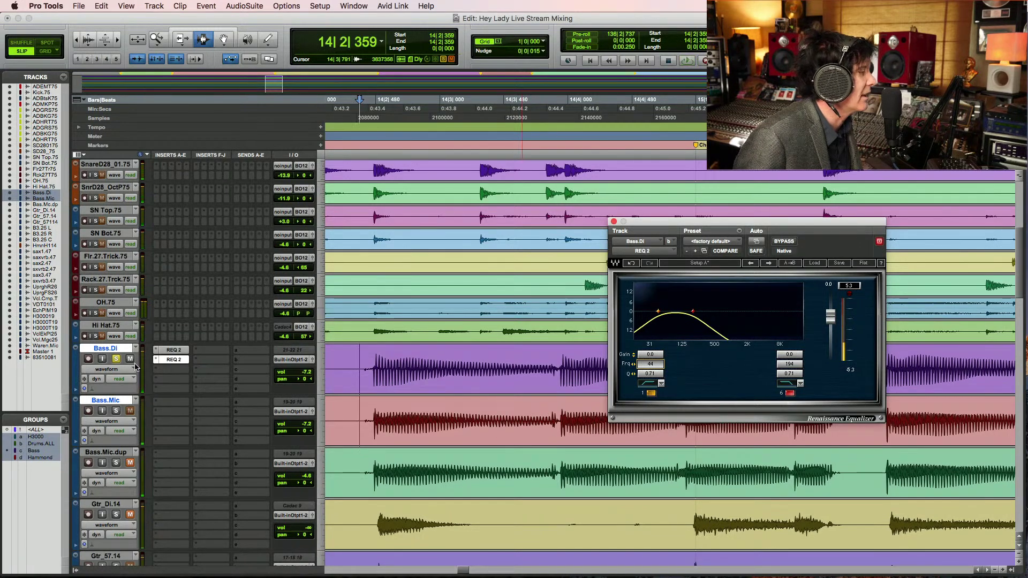
Solo Bass.Mic instead of Bass.DI and insert a mono REQ 2 equalizer in its first insert slot
click(115, 359)
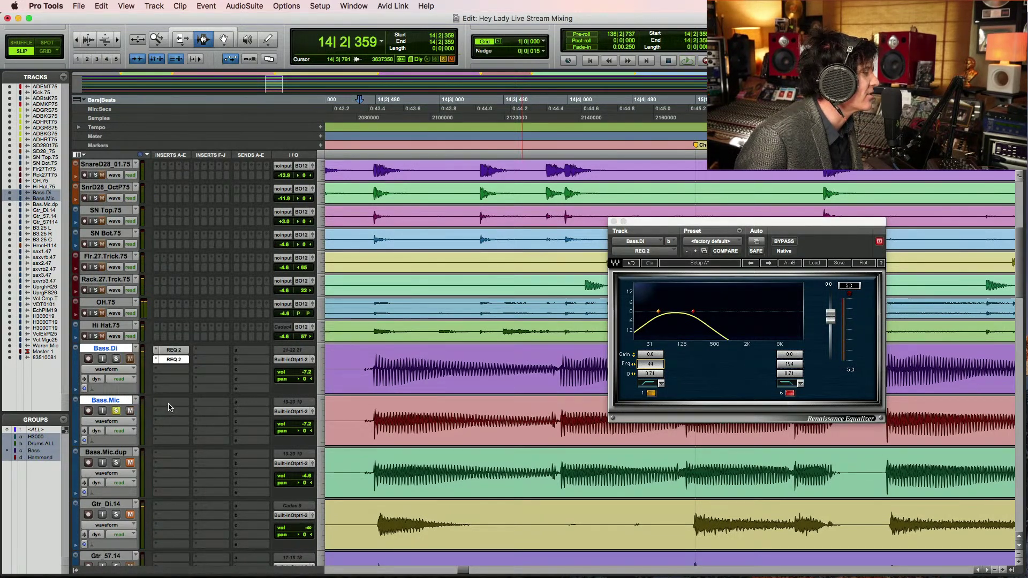
click(171, 369)
mouse_move(204, 402)
scroll(415, 337, down, 15)
scroll(375, 454, down, 10)
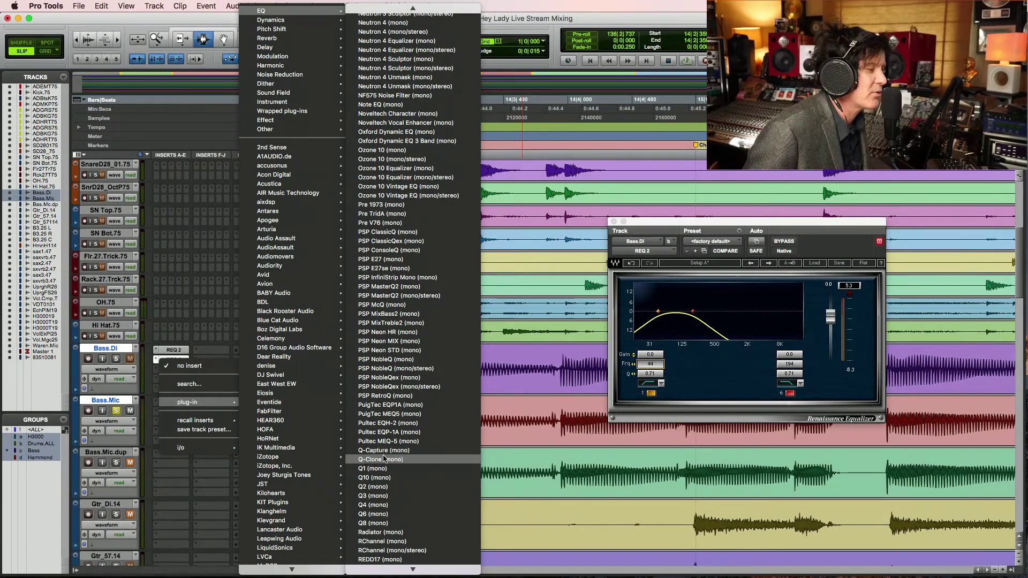
scroll(385, 460, down, 2)
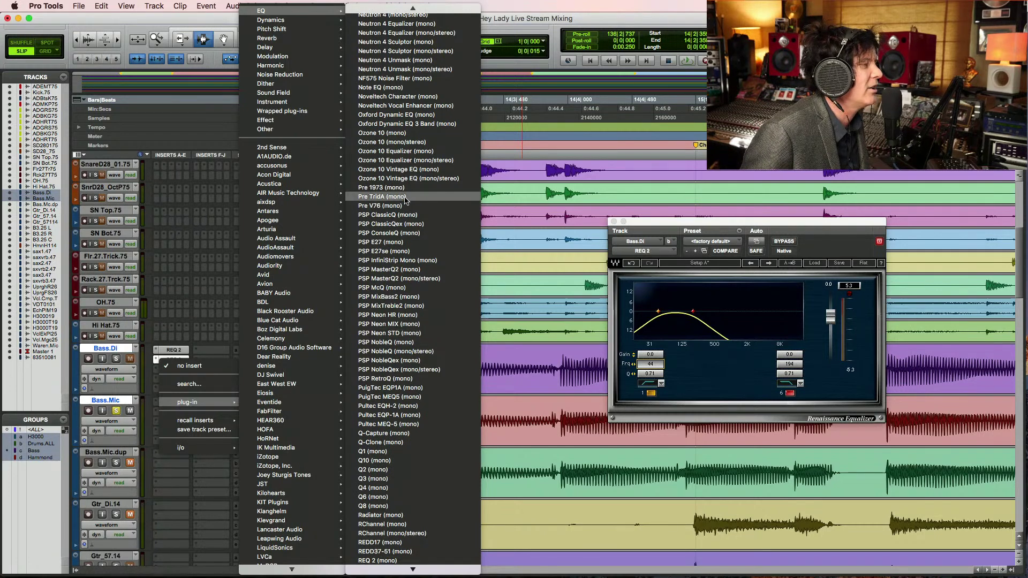
scroll(425, 316, down, 3)
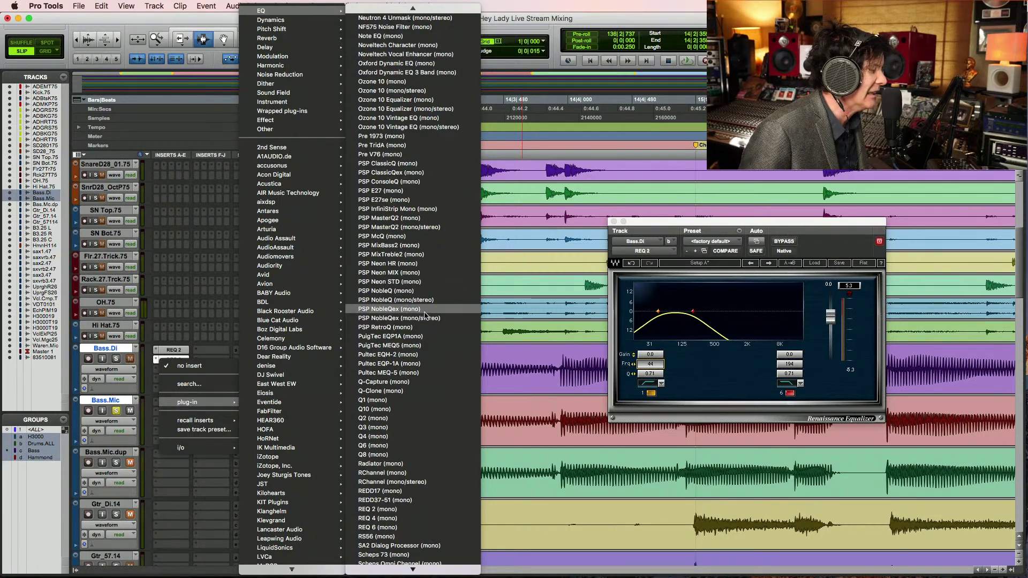
click(404, 511)
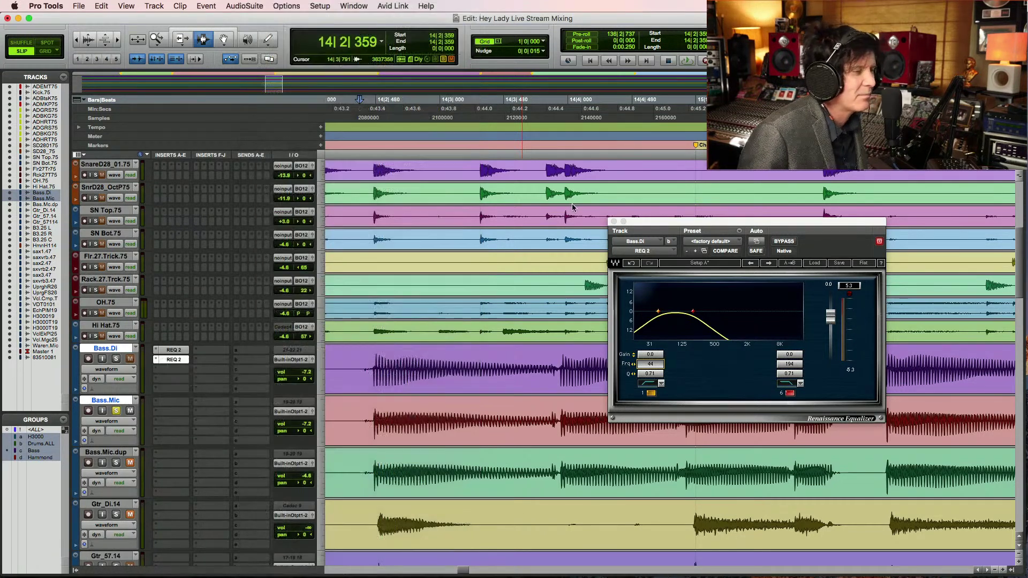
Set the lower band of the Bass.Mic REQ 2 to a high-pass filter at 195 Hz and audition it from 14|2|359
drag(655, 365, 655, 360)
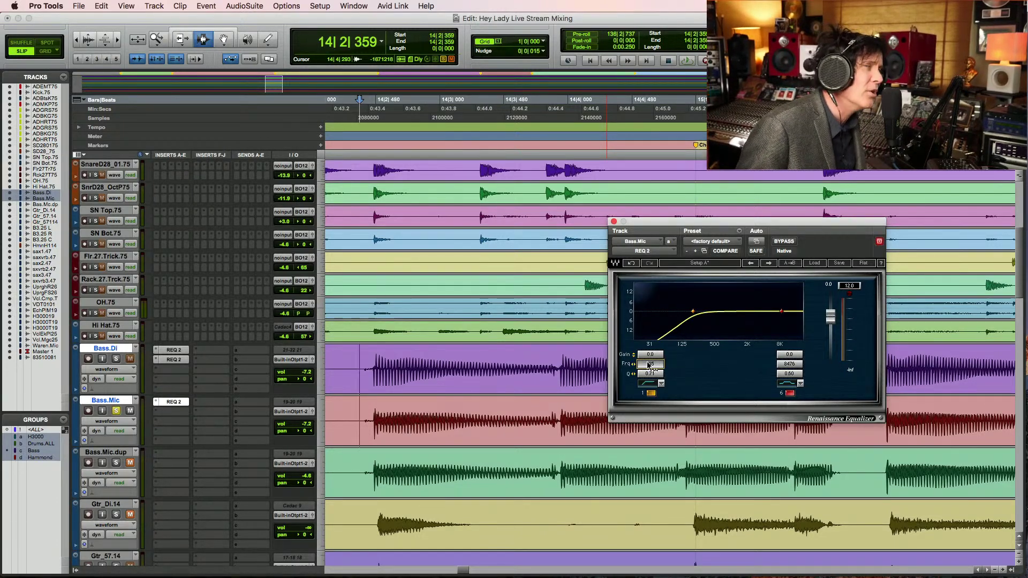
key(space)
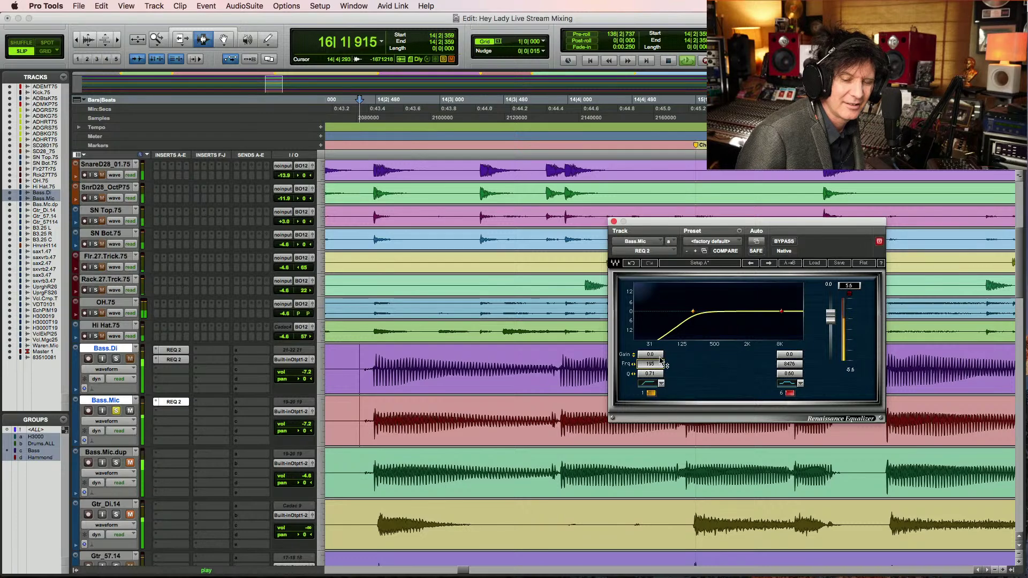
Copy the Bass.Mic REQ 2 into its second insert slot and solo Bass.Di alongside Bass.Mic during playback
key(space)
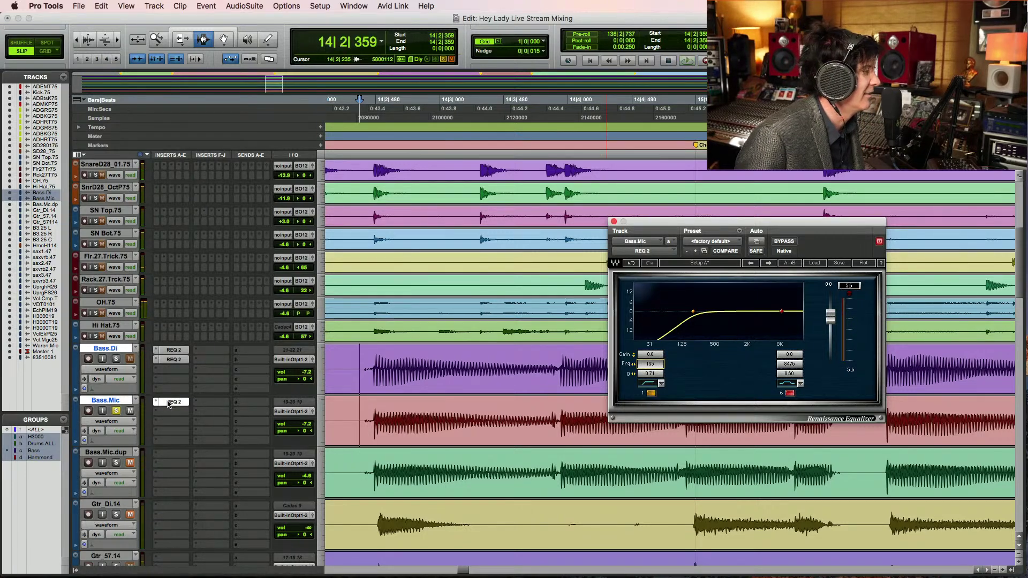
click(168, 413)
click(175, 413)
key(space)
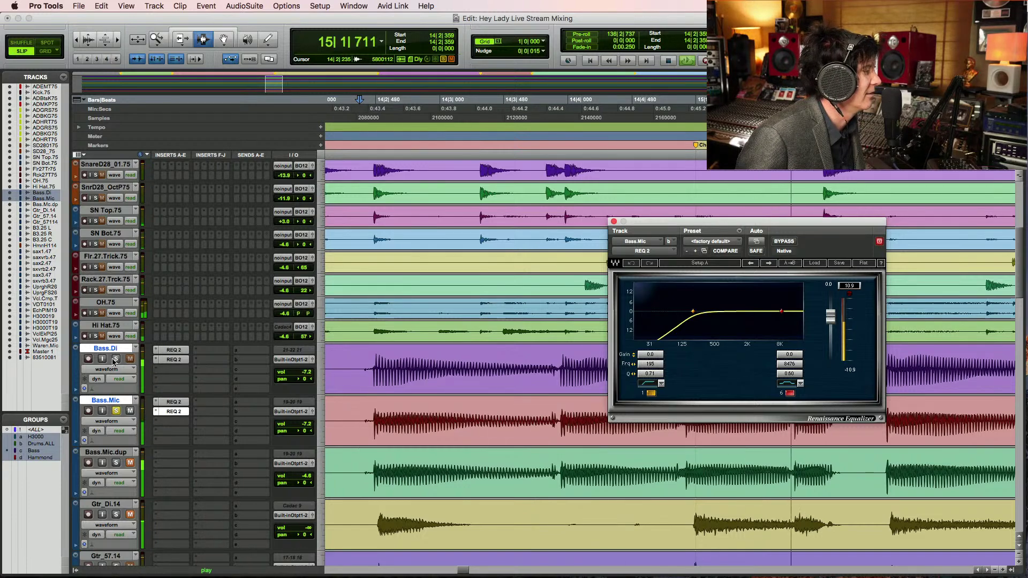
click(273, 404)
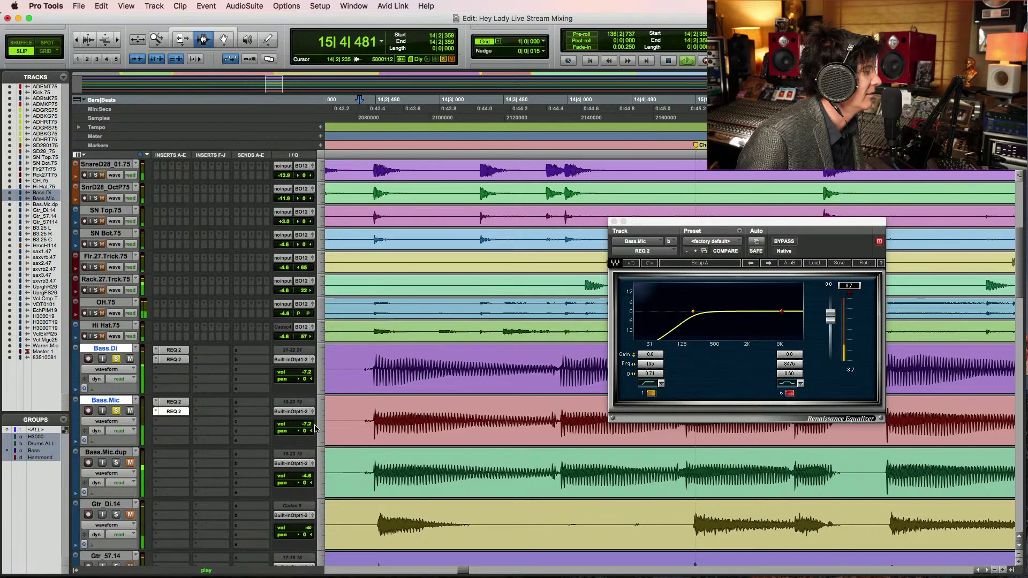
click(613, 221)
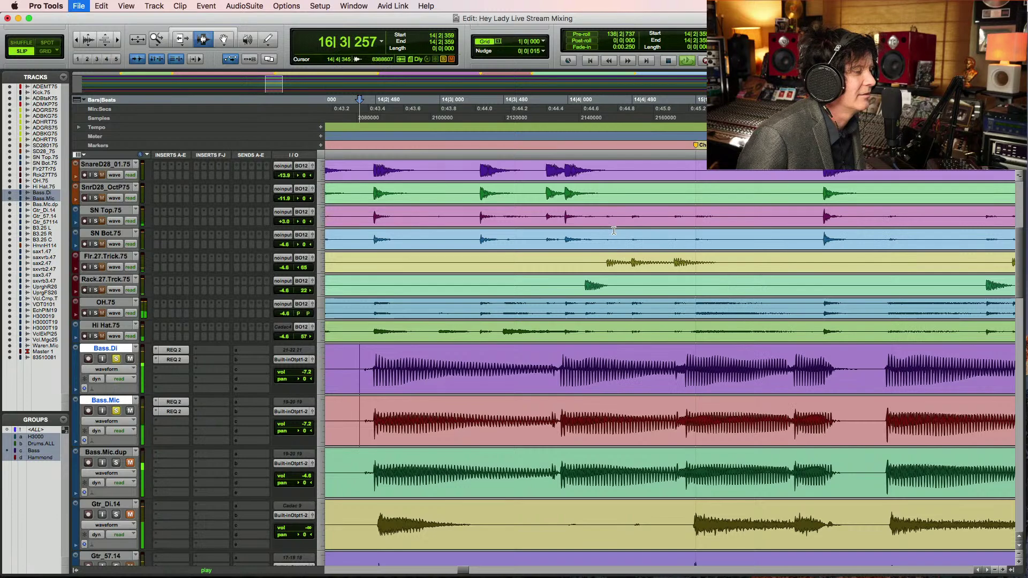
key(space)
Audition the soloed Bass.Di and Bass.Mic together from 14|2|299 into the Chorus
key(super+bracketleft)
key(super+bracketleft)
key(super+bracketleft)
key(super+bracketleft)
key(super+bracketleft)
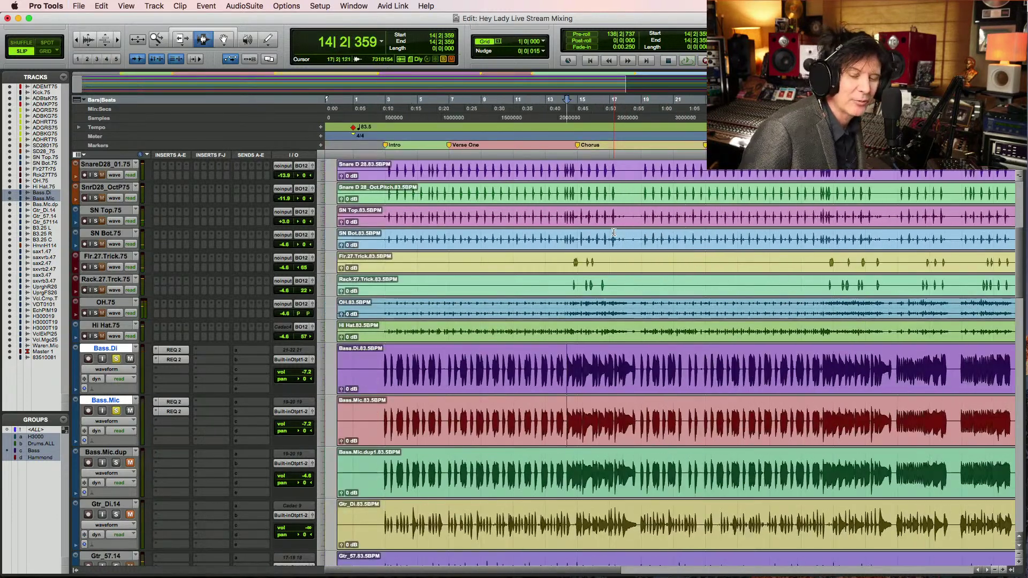
key(super+bracketright)
key(super+bracketright)
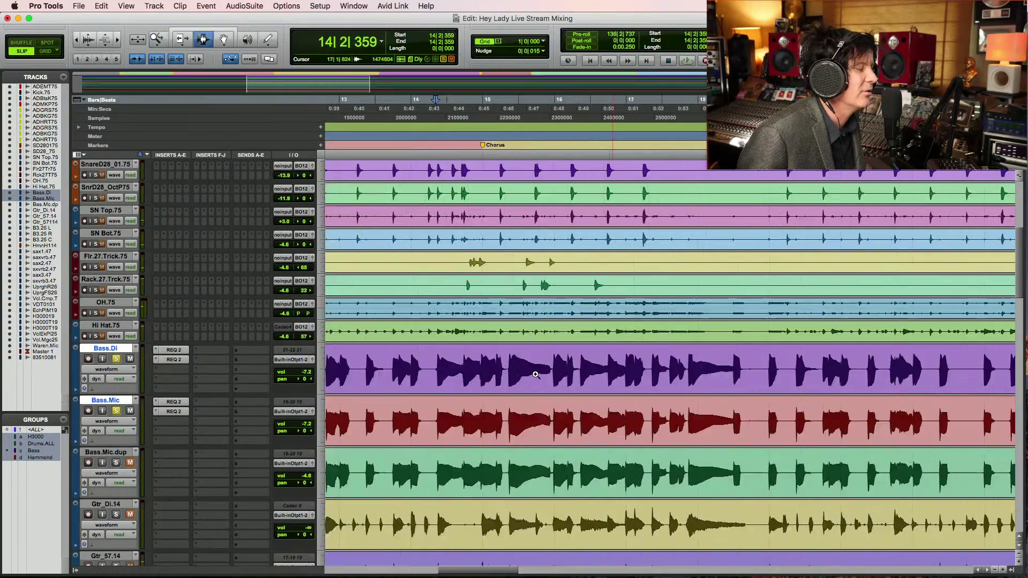
click(435, 365)
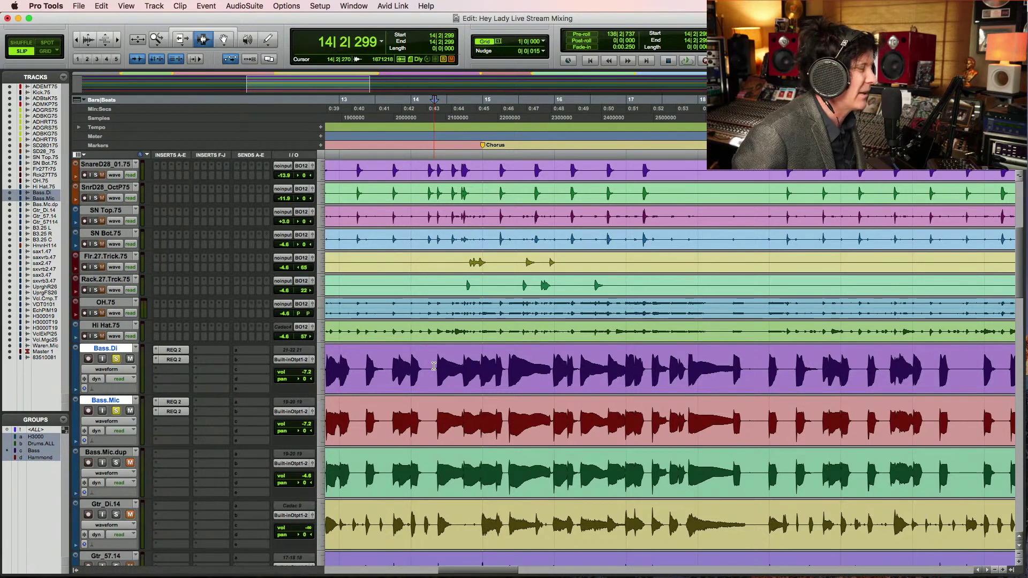
key(space)
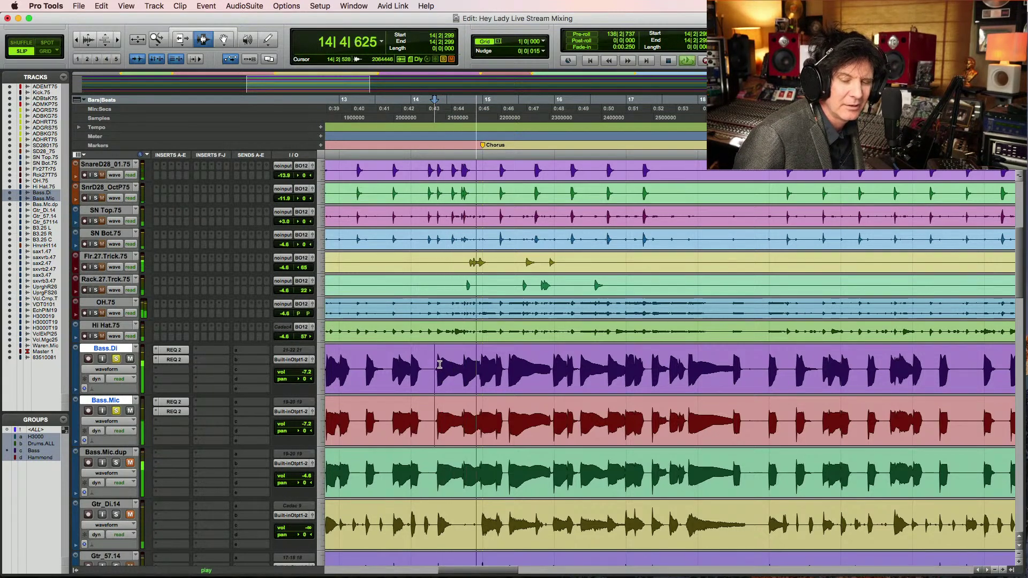
key(space)
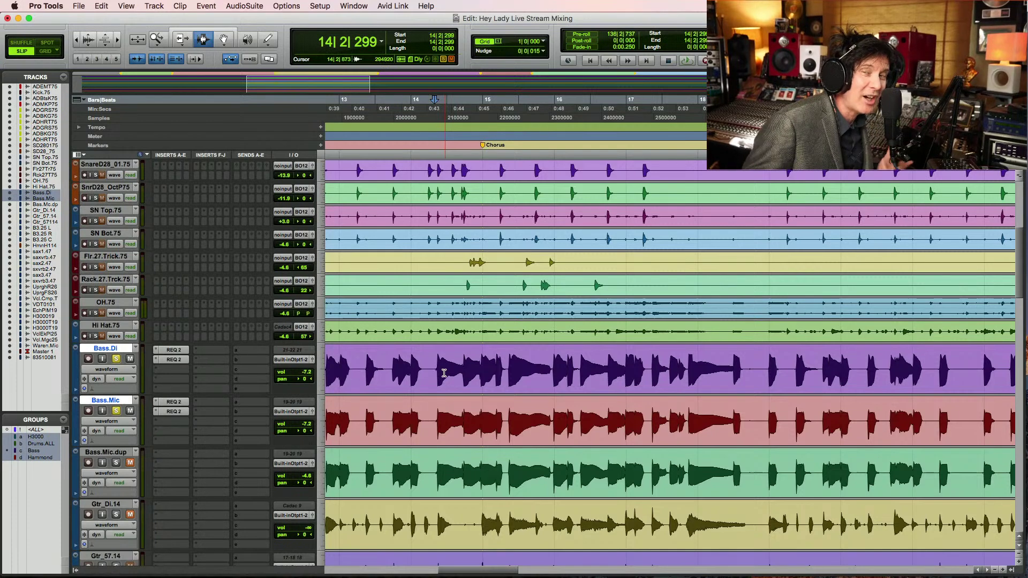
key(space)
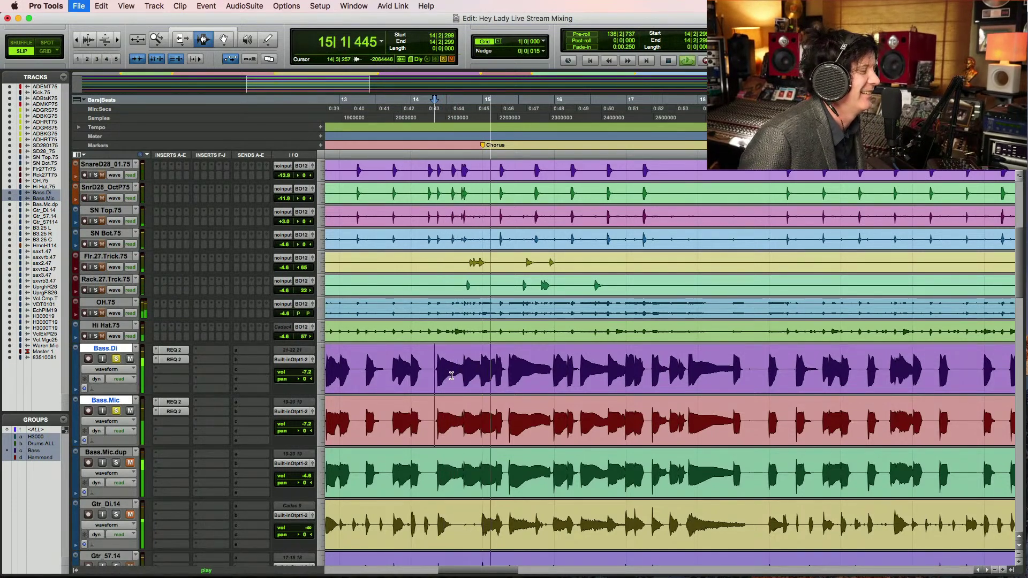
key(space)
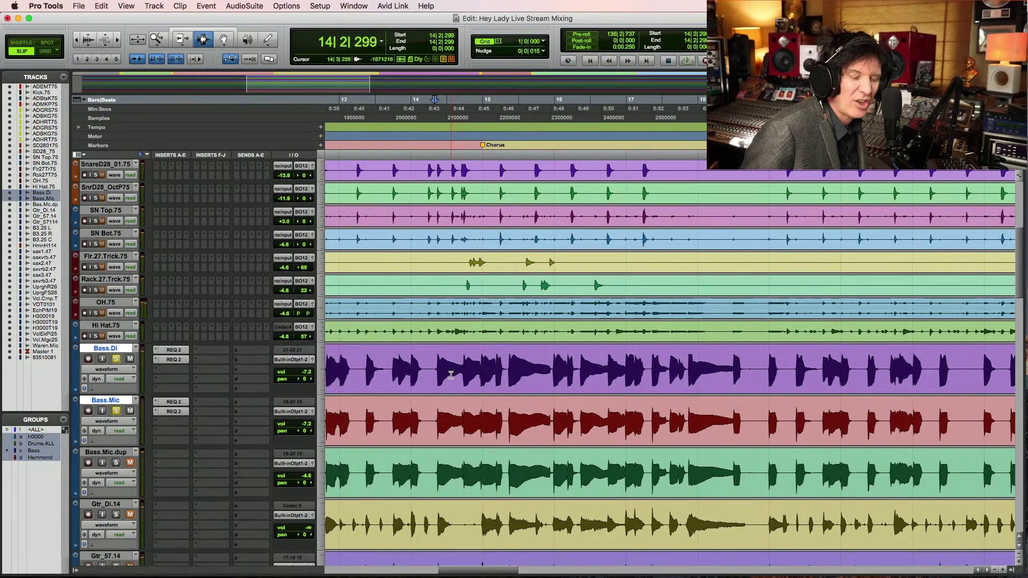
key(space)
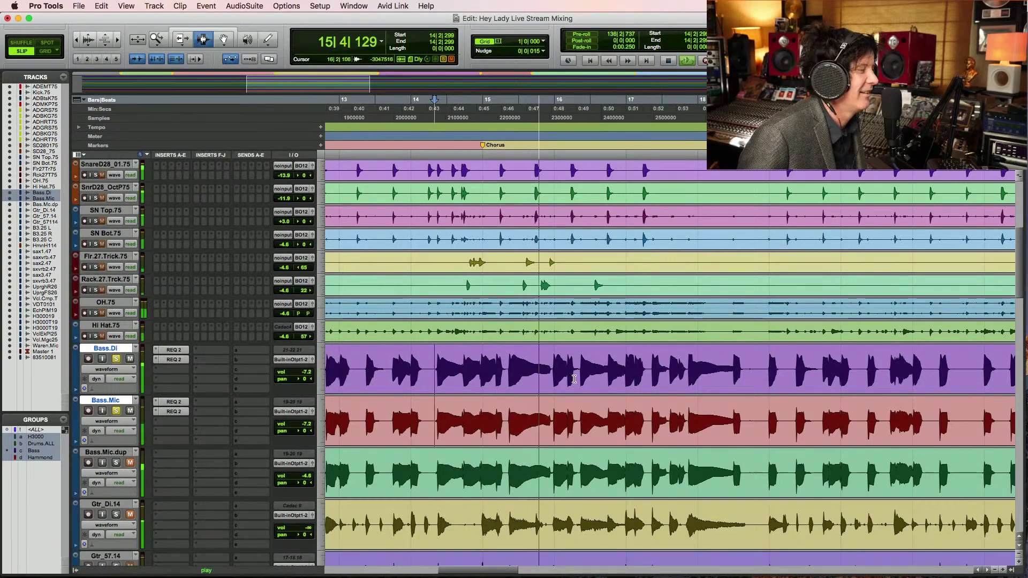
key(space)
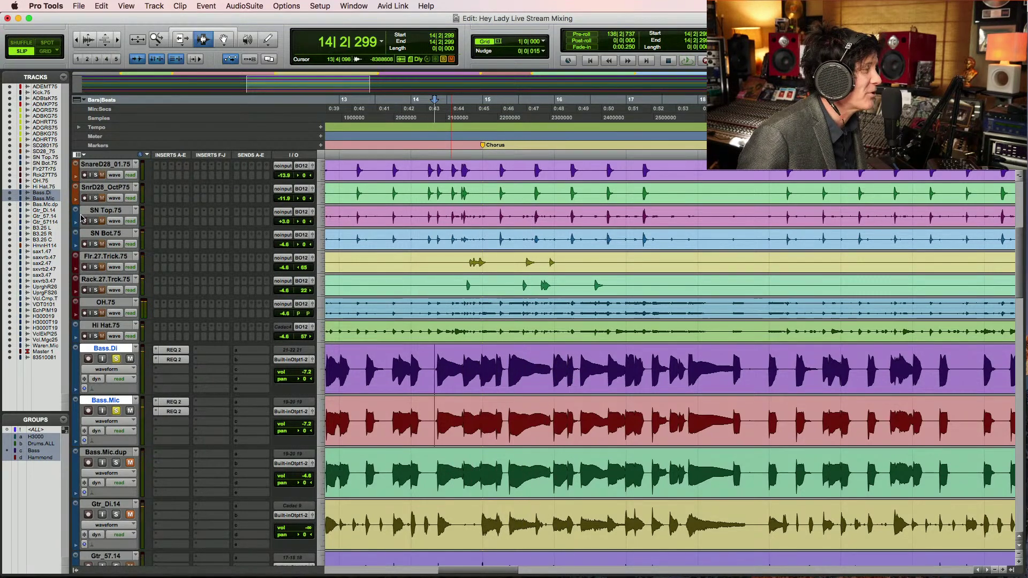
With the drums soloed alongside the bass and playing from 14|1|714, set Bass.Di and Bass.Mic to -2.6 dB and save the session
click(95, 221)
click(424, 194)
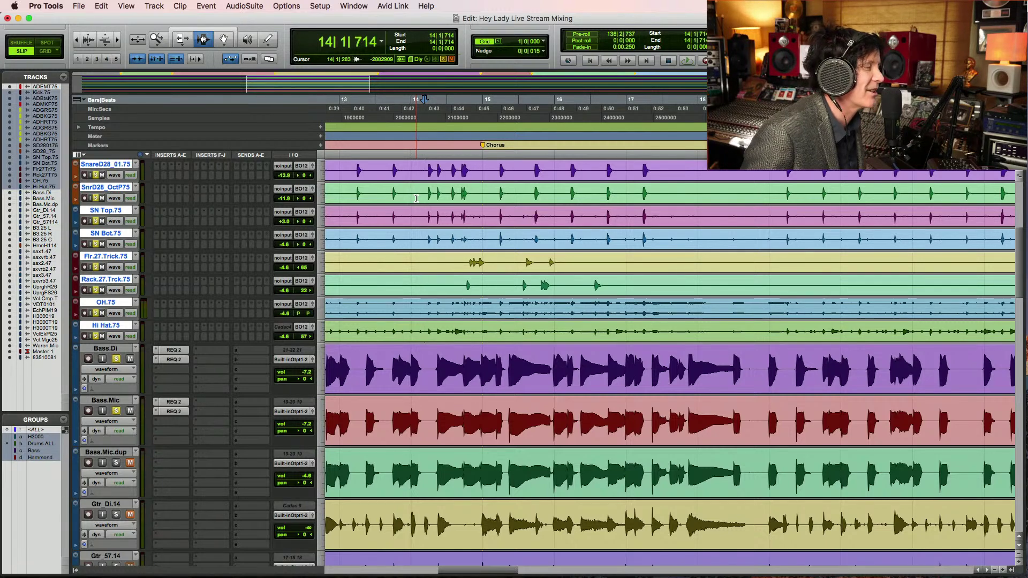
key(space)
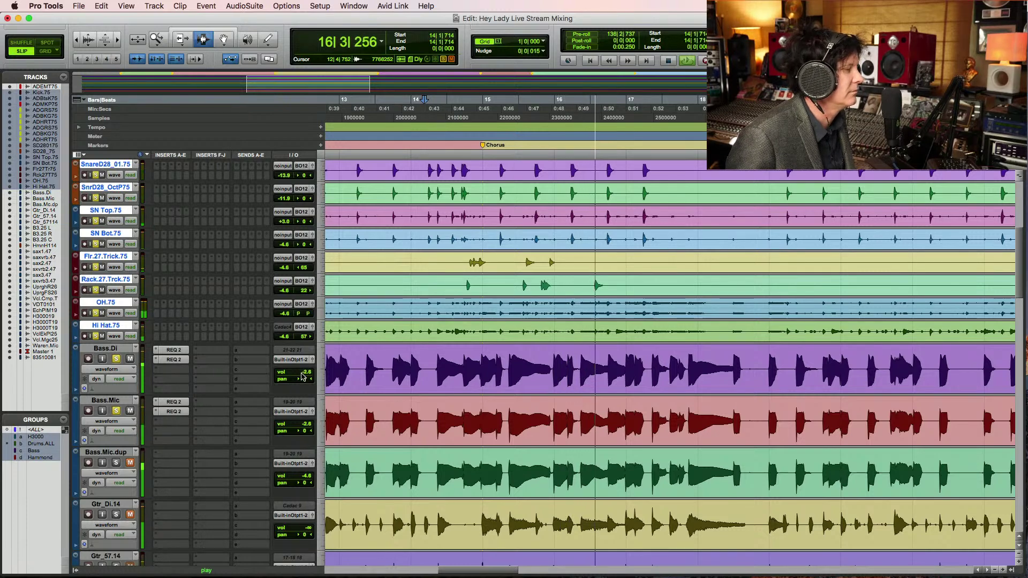
key(super+s)
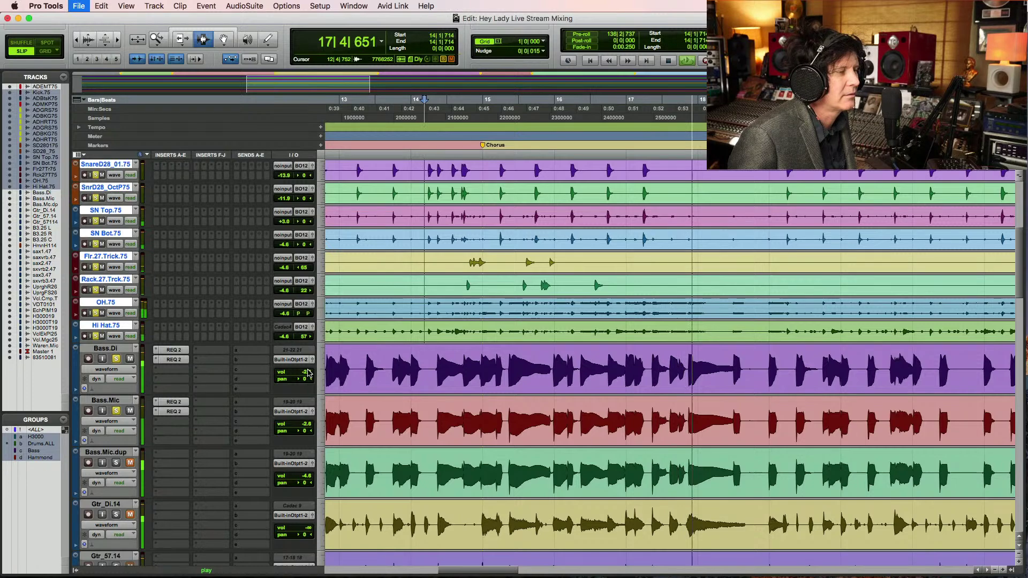
Audition the soloed drums and bass through the Chorus up to the start of Verse Two
key(F5)
click(631, 378)
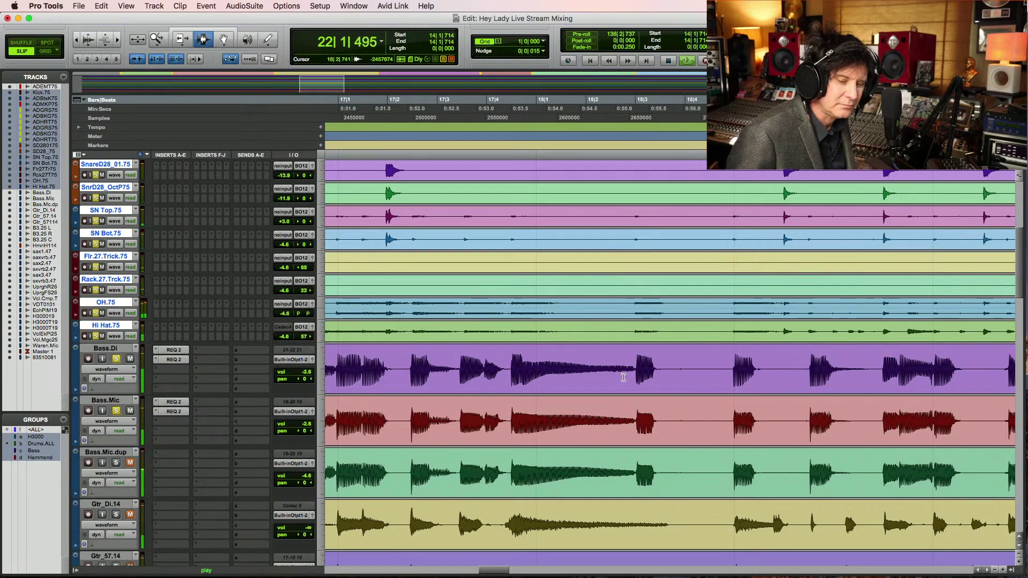
key(super+bracketleft)
key(super+bracketleft)
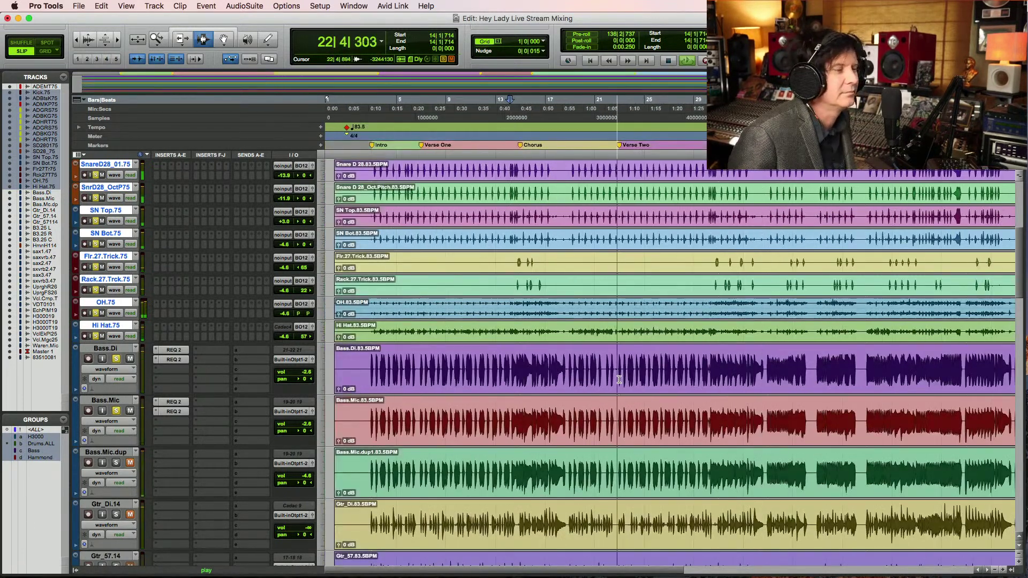
key(space)
Clear the drum solos so that only Bass.Di and Bass.Mic are soloed
click(117, 359)
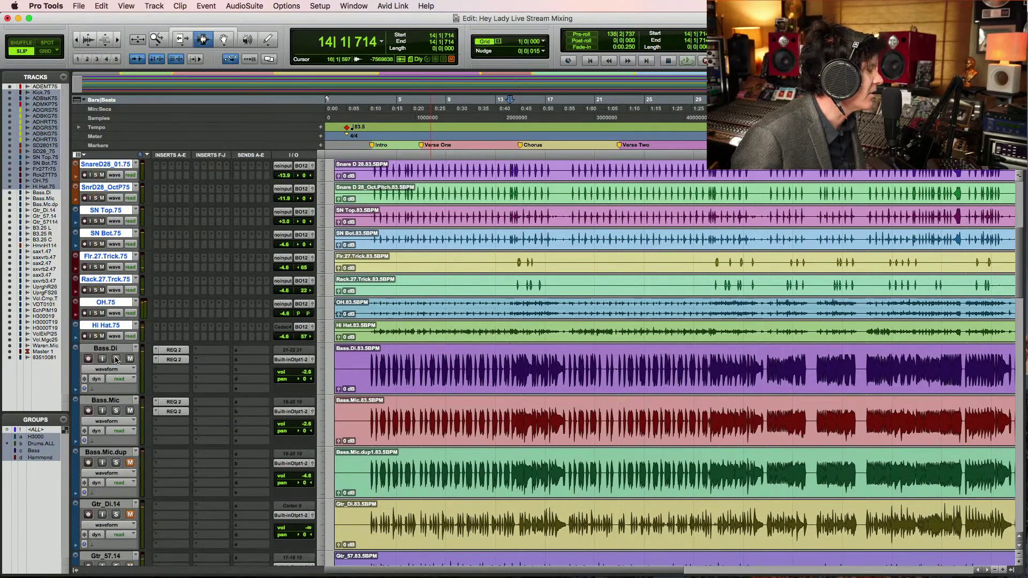
click(116, 359)
click(115, 359)
click(115, 360)
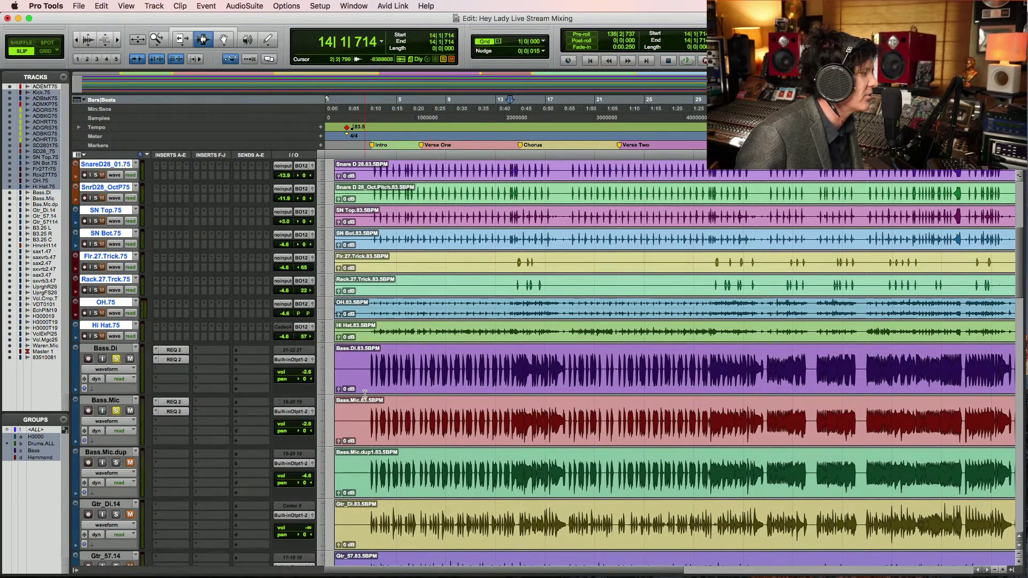
Route the outputs of Bass.Di and Bass.Mic to Bus 1 (Mono)
click(364, 375)
click(302, 364)
mouse_move(299, 369)
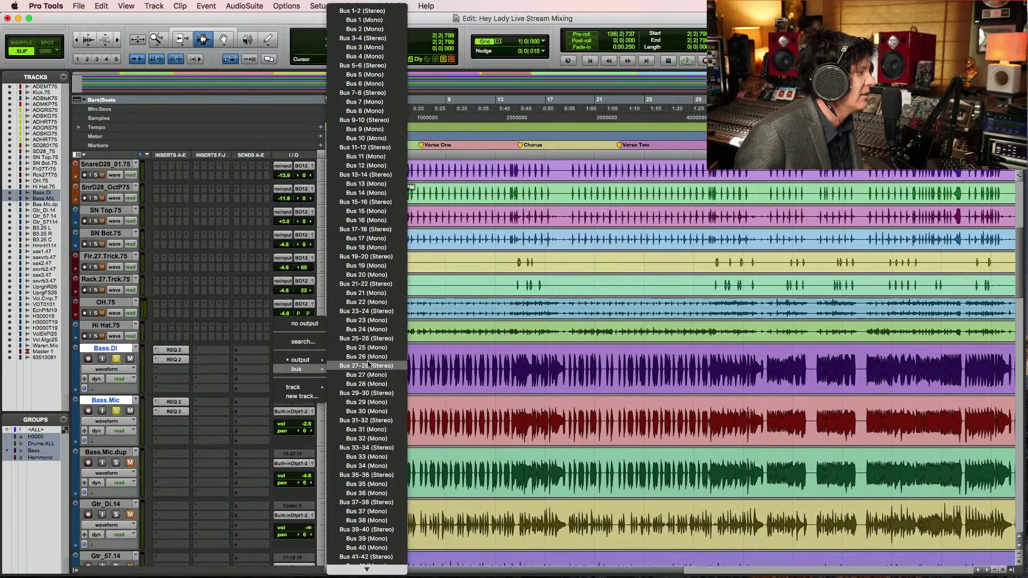
key(Escape)
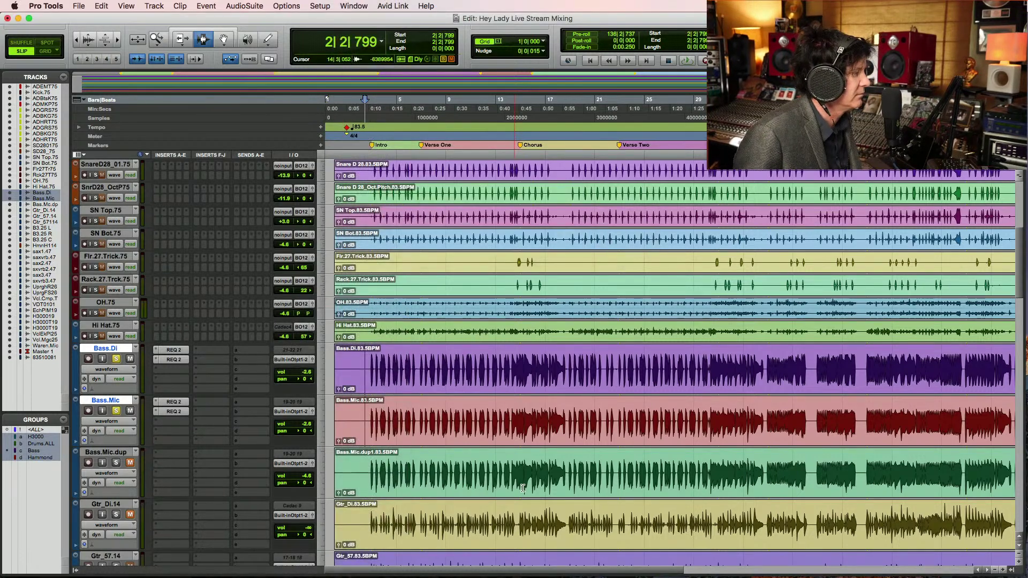
Create one mono Aux Input track below Bass.Mic and enlarge its track height
key(super+shift+n)
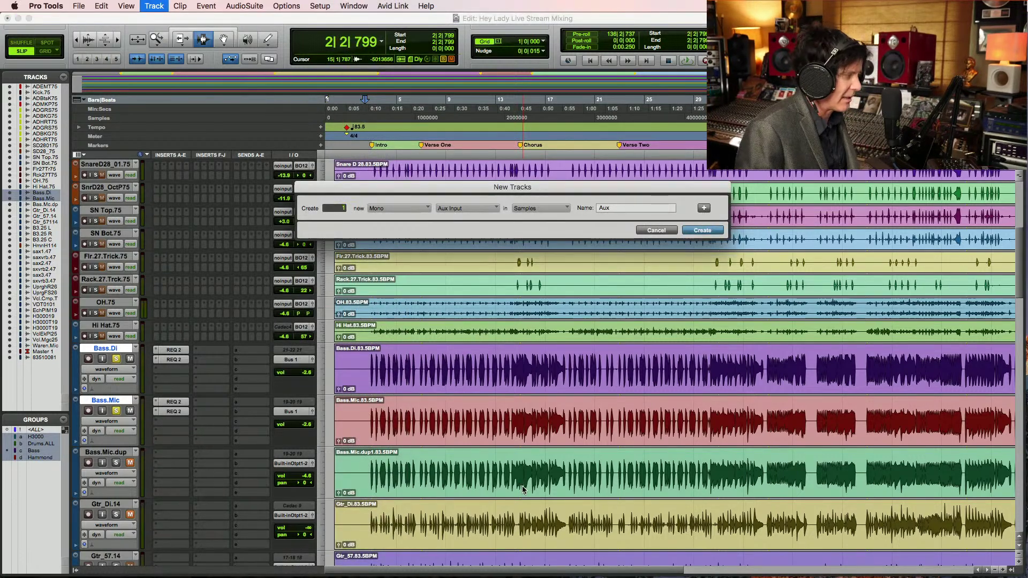
key(Return)
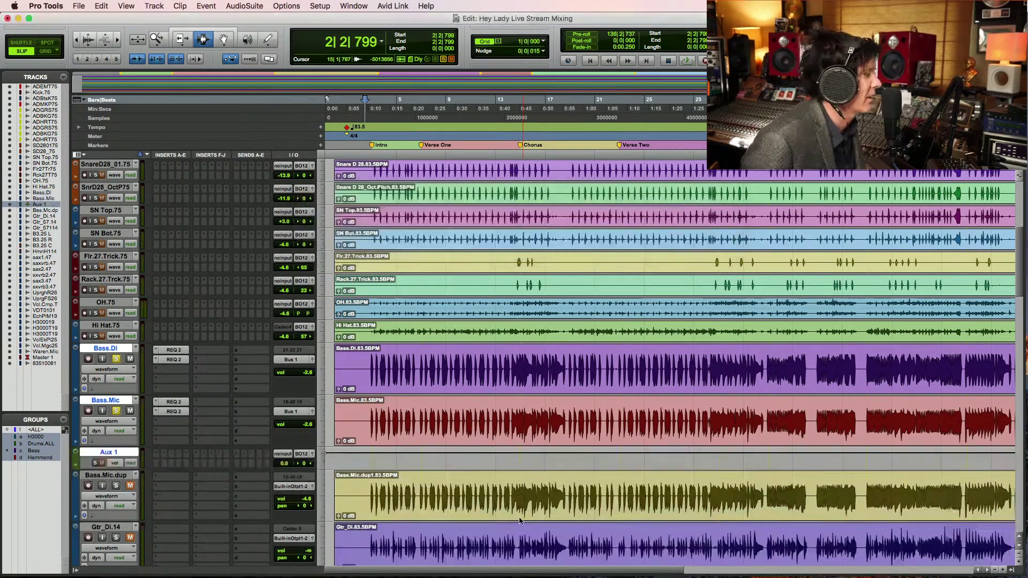
click(321, 460)
click(334, 475)
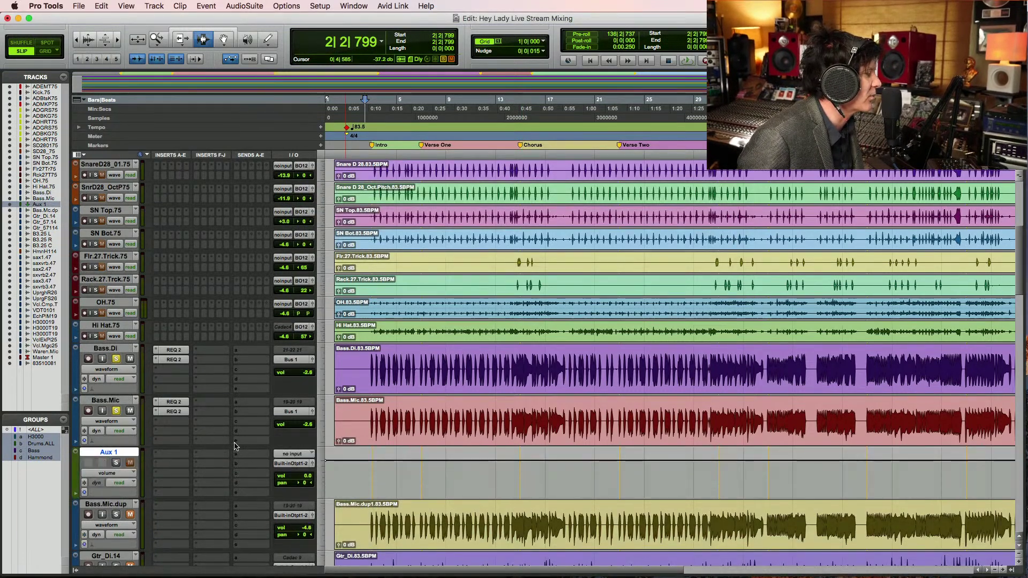
scroll(235, 445, down, 2)
Rename the new Aux Input track as Bass.Sub
double_click(118, 407)
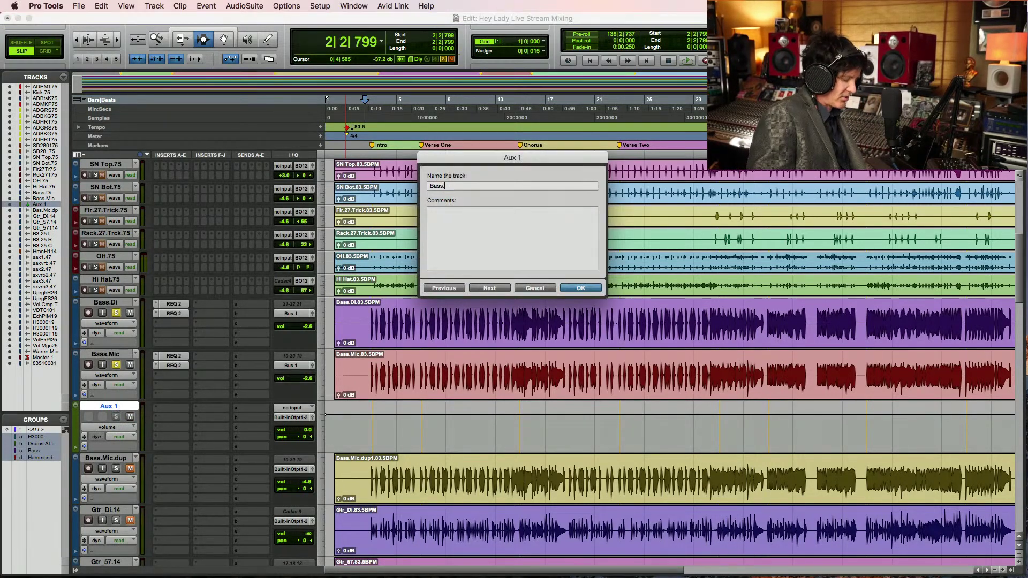
text(Bass.Sub)
key(Return)
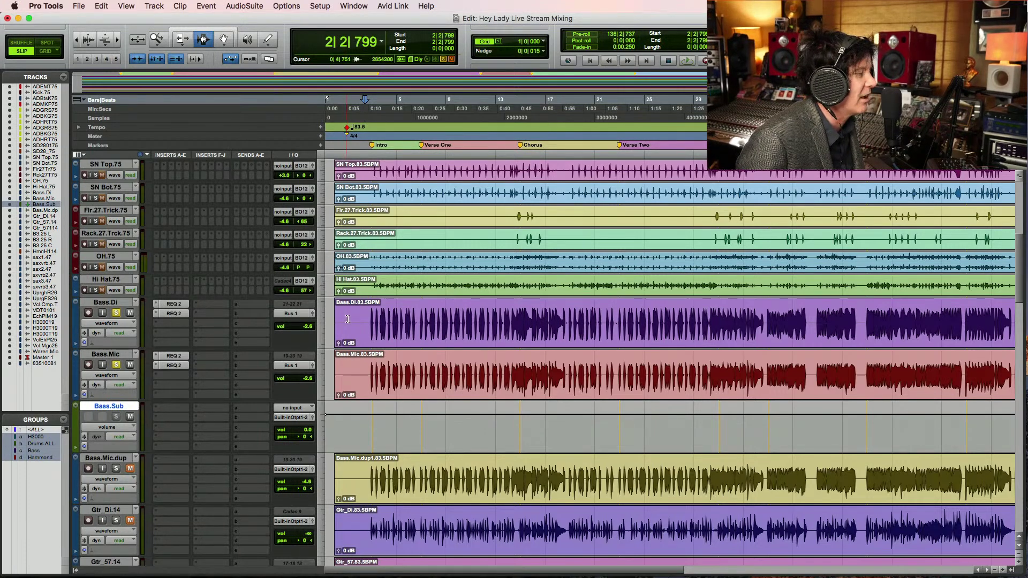
Set the input of Bass.Sub to Bus 1 (Mono) and audition the bass through it from 14|2|343
click(520, 318)
key(space)
key(super+bracketright)
key(super+bracketright)
key(super+bracketright)
key(space)
click(293, 408)
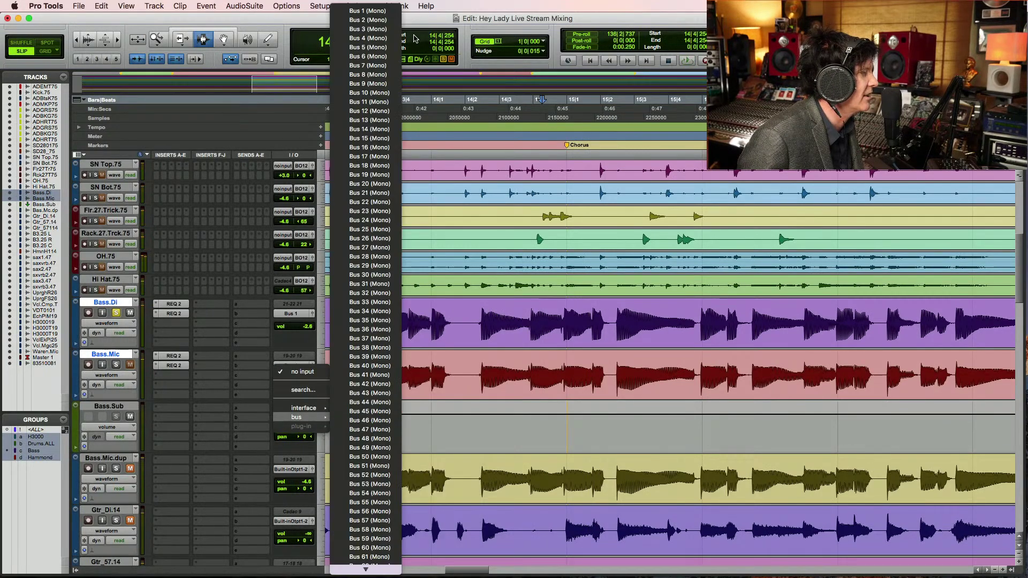
click(488, 406)
click(477, 322)
key(space)
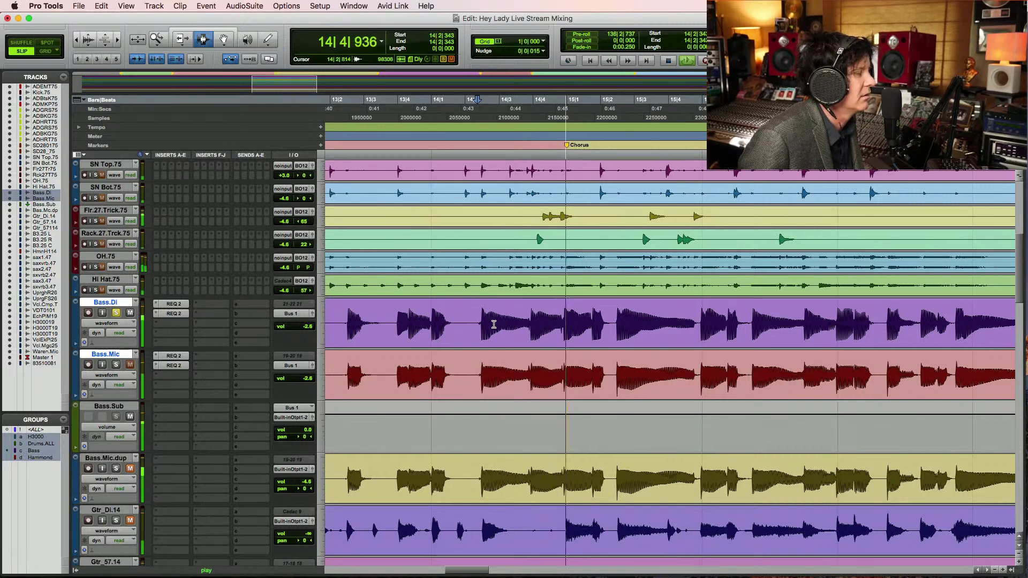
key(space)
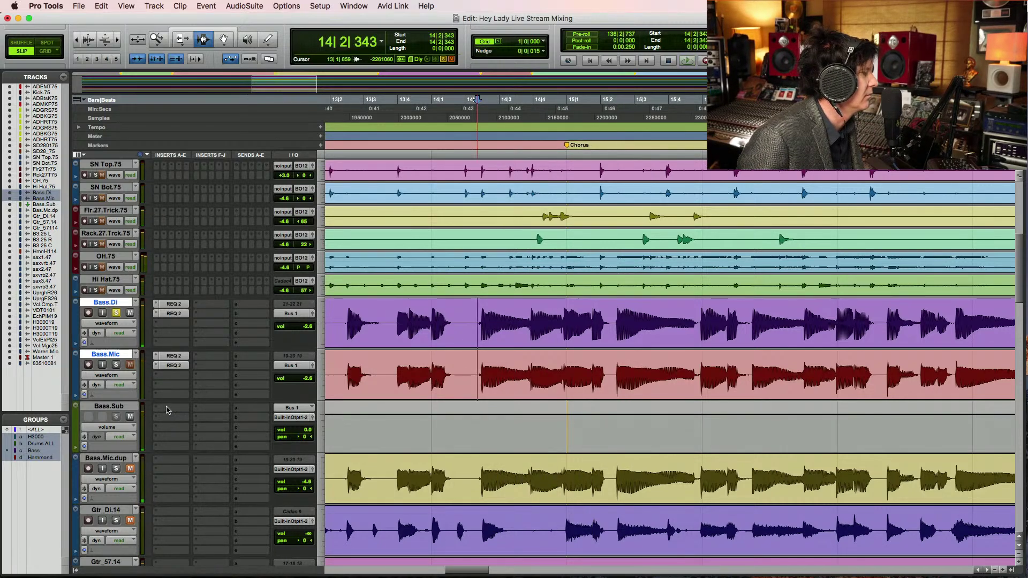
Insert a mono REQ 4 equalizer in the first insert slot of Bass.Sub
click(174, 420)
mouse_move(215, 408)
mouse_move(306, 9)
scroll(413, 349, down, 15)
scroll(414, 349, down, 20)
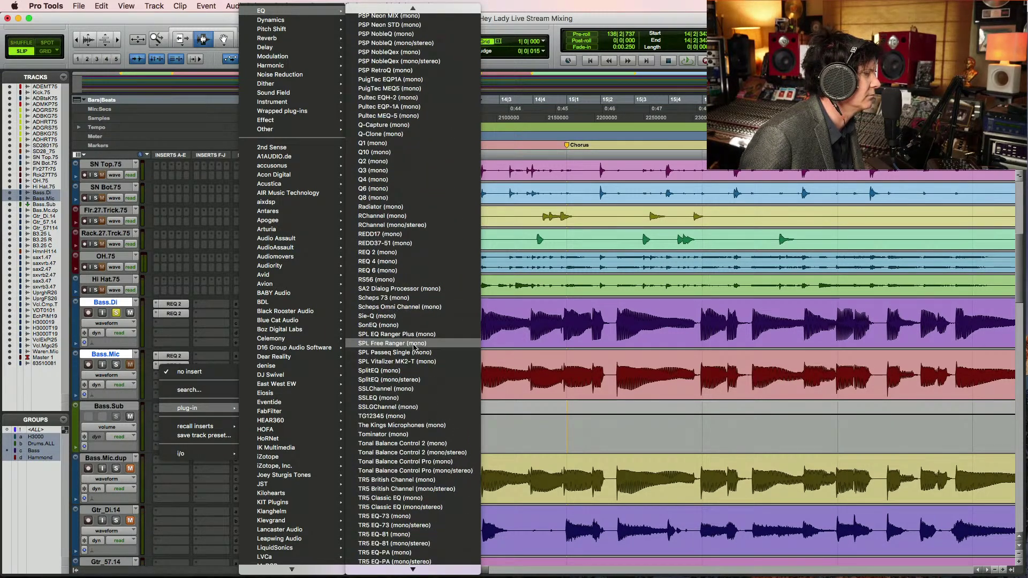
click(411, 252)
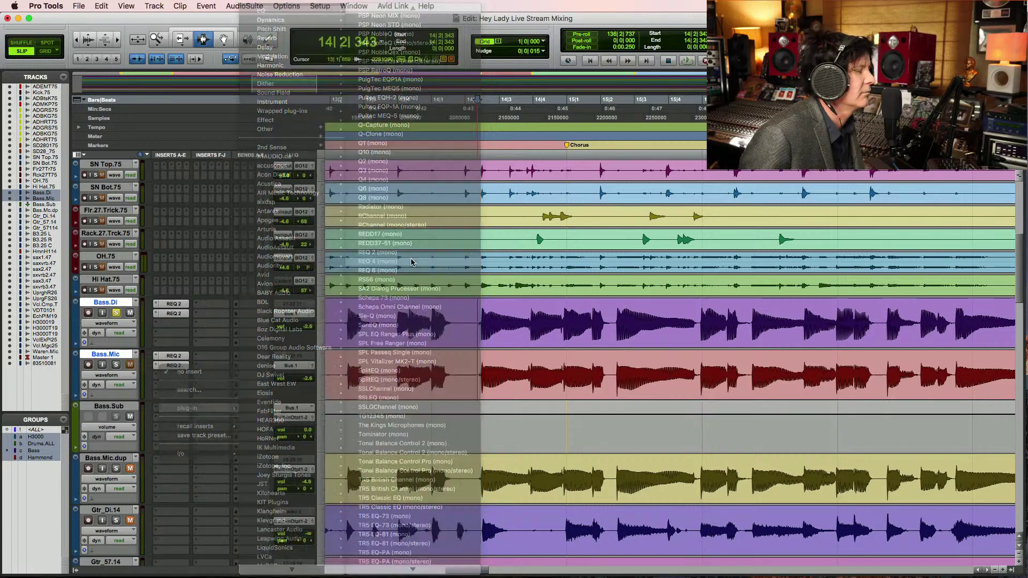
Set band 1 of the Bass.Sub REQ 4 to a high-pass filter at 46 Hz during playback and save the session
key(space)
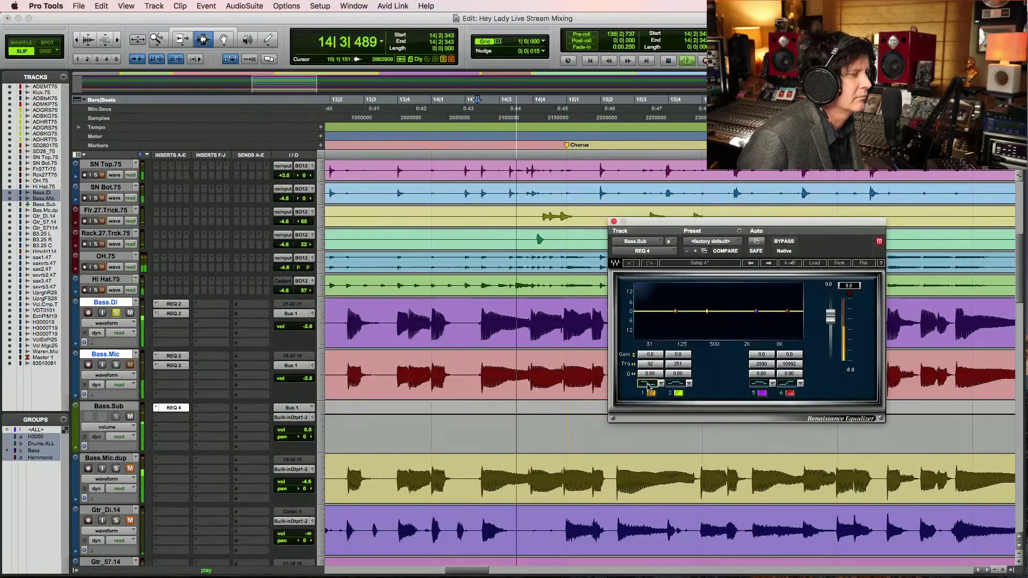
drag(657, 368, 645, 372)
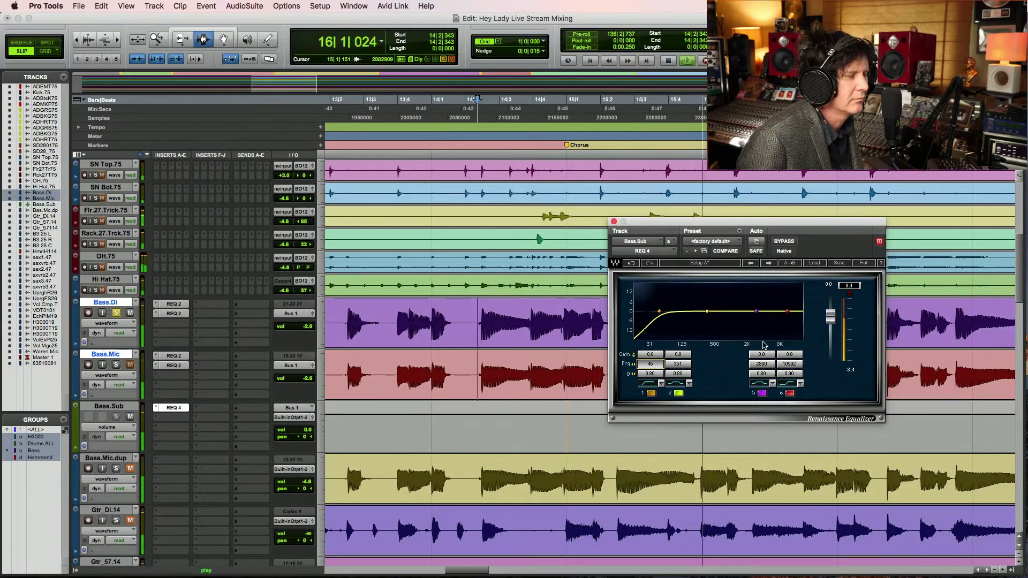
key(space)
key(super+s)
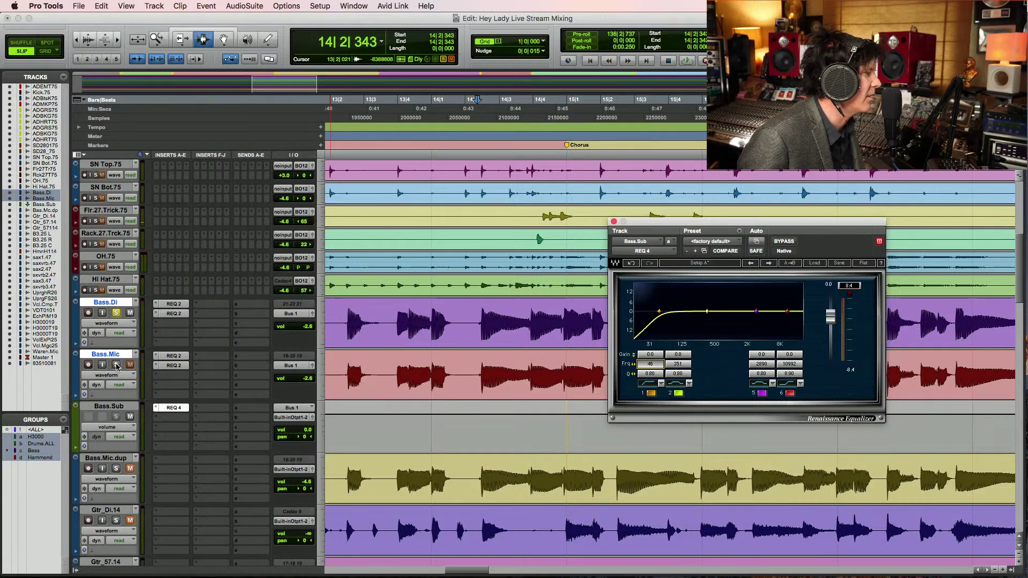
Solo only the Bass.Mic track and audition it from 14|2|343
click(116, 365)
key(space)
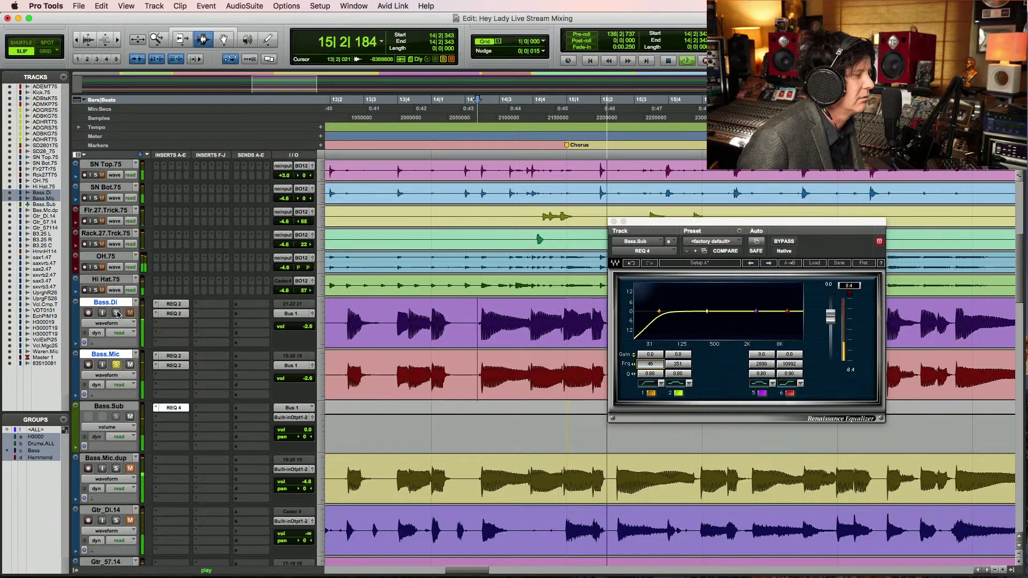
key(space)
Boost the high band of Bass.Mic's second REQ 2 by 5.0 dB at 3340 Hz and audition it
click(172, 365)
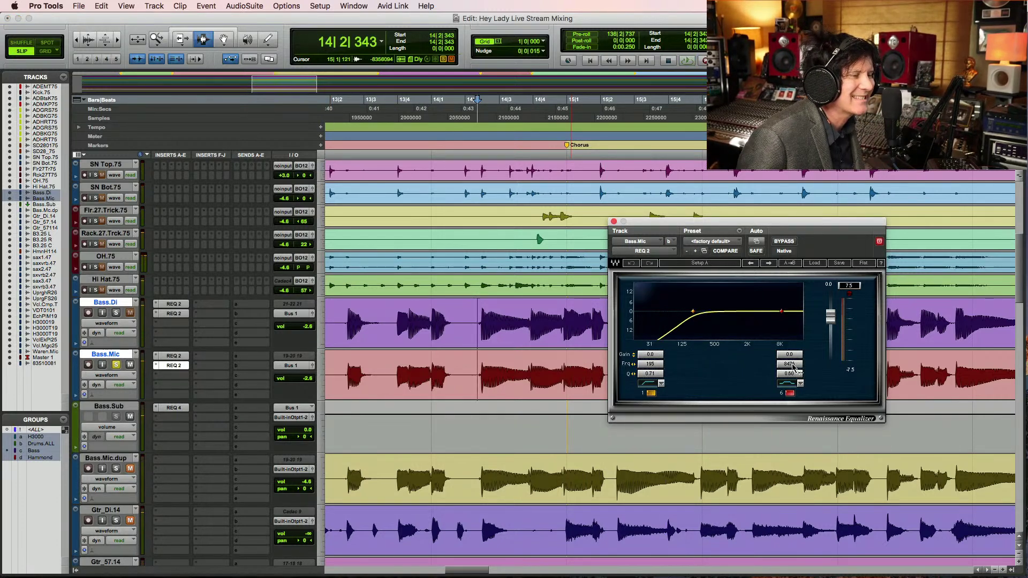
drag(791, 366, 789, 342)
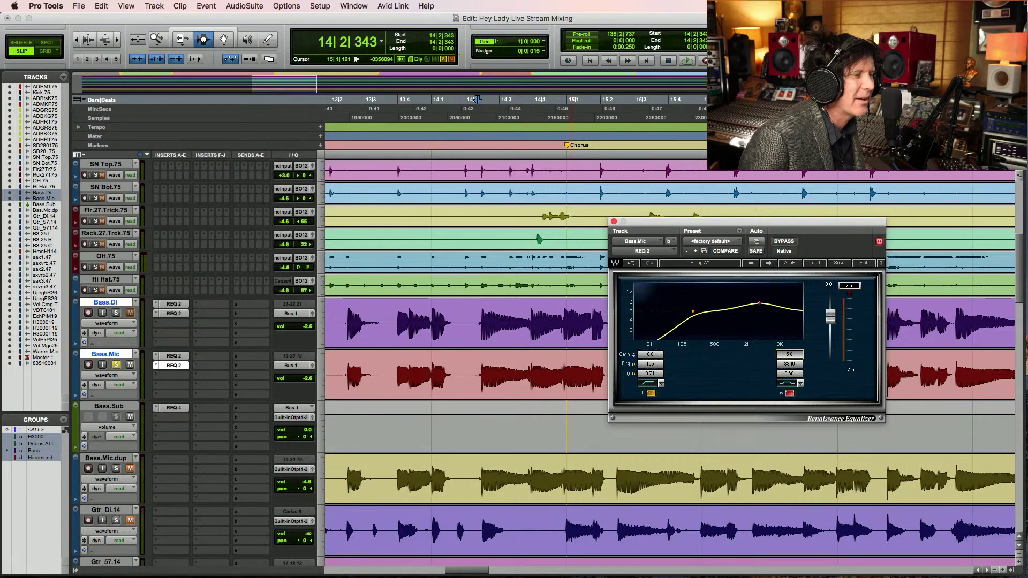
key(space)
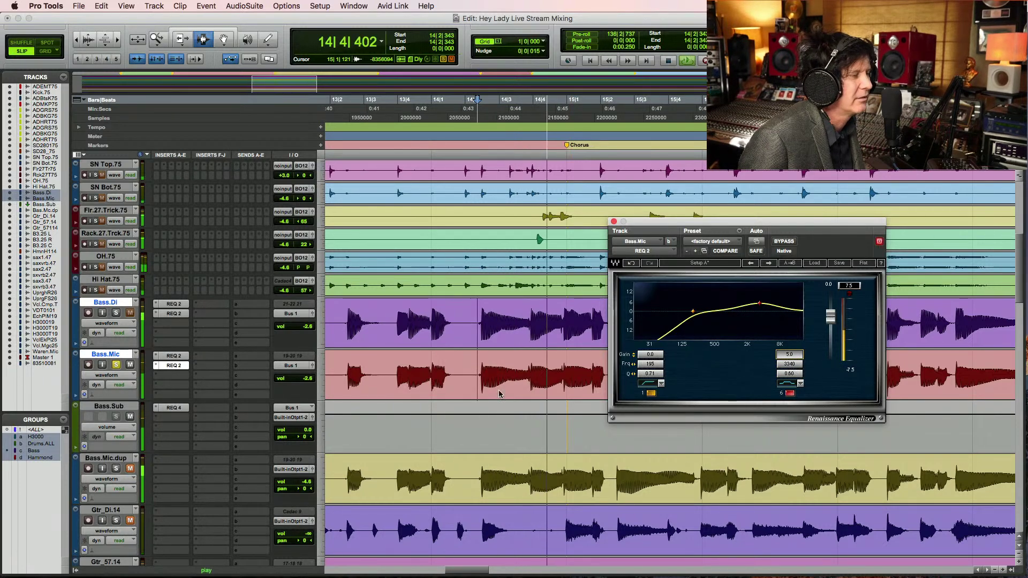
Solo Bass.Di and the drum tracks alongside Bass.Mic, audition them together from 14|2|343 and save the session
click(130, 312)
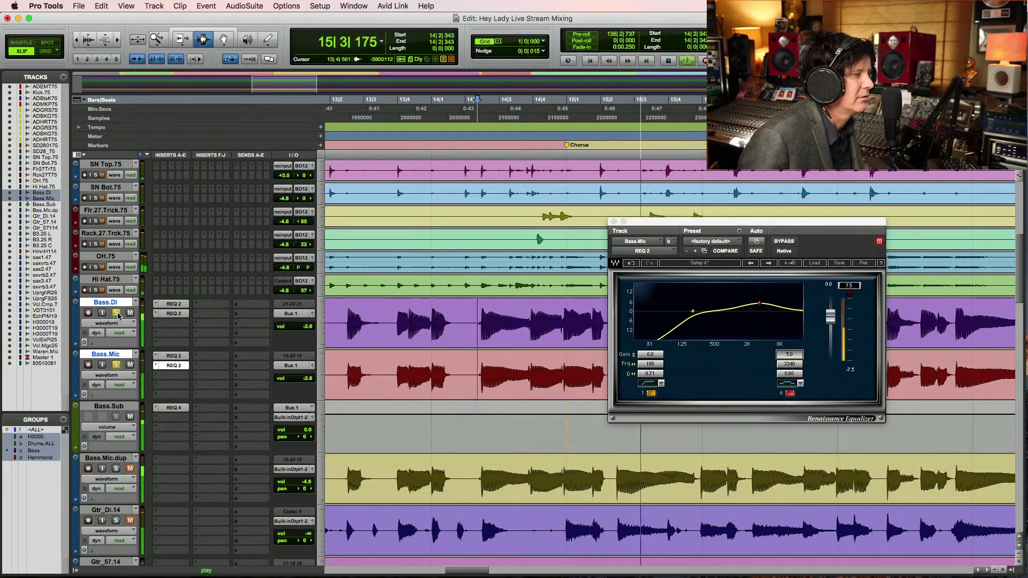
key(space)
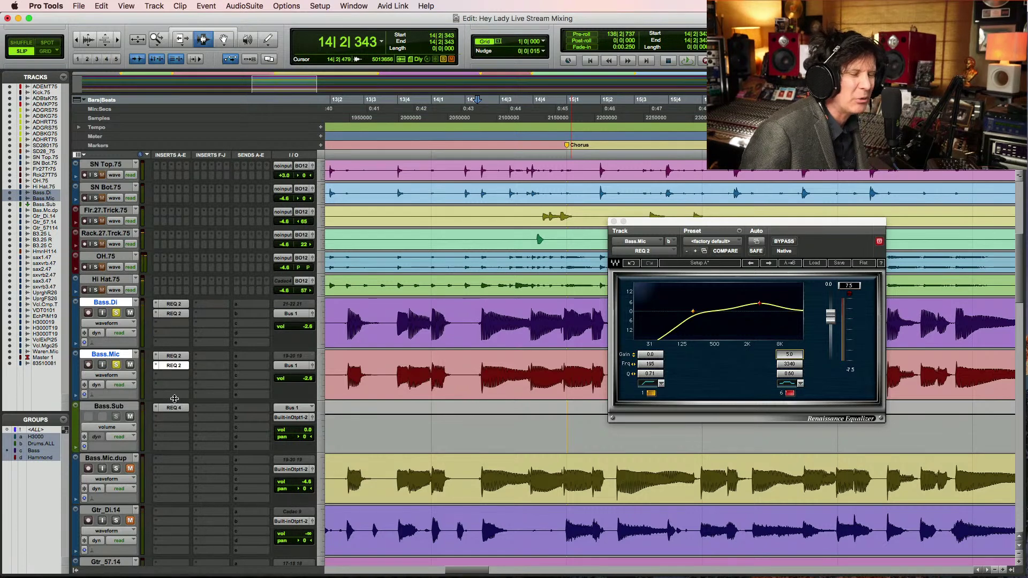
click(97, 292)
key(space)
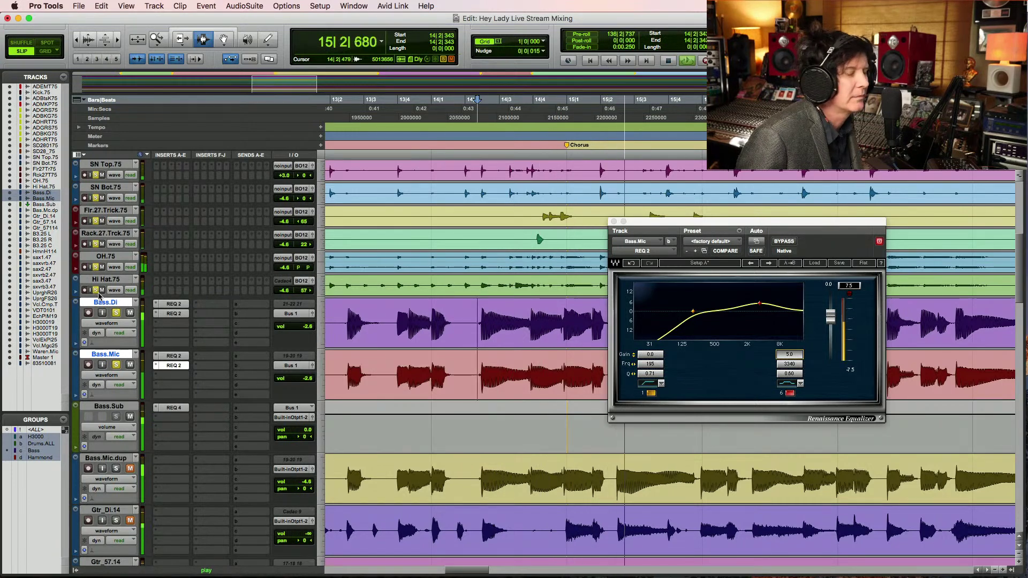
key(super+s)
key(super+s)
key(super+s)
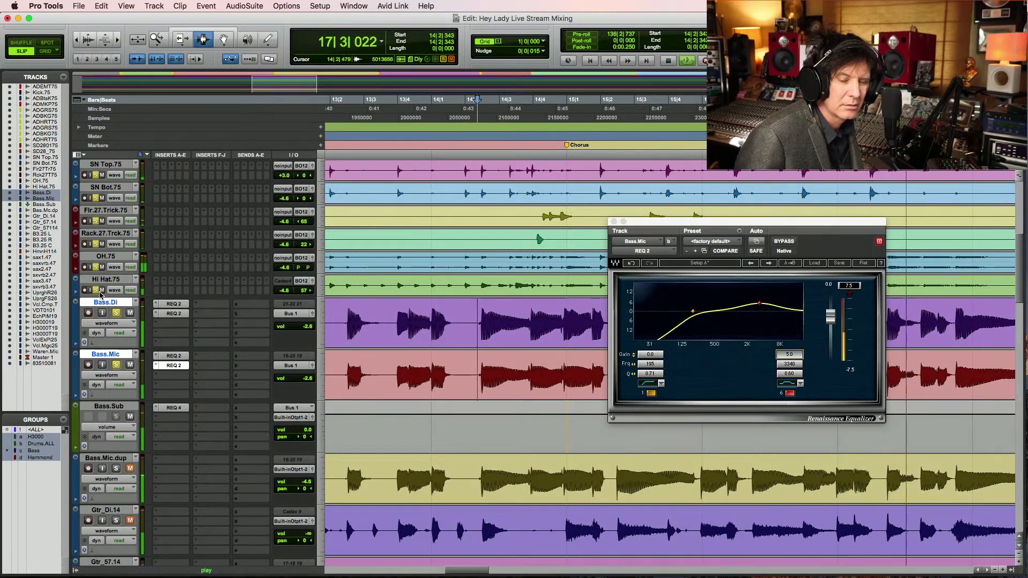
key(super+s)
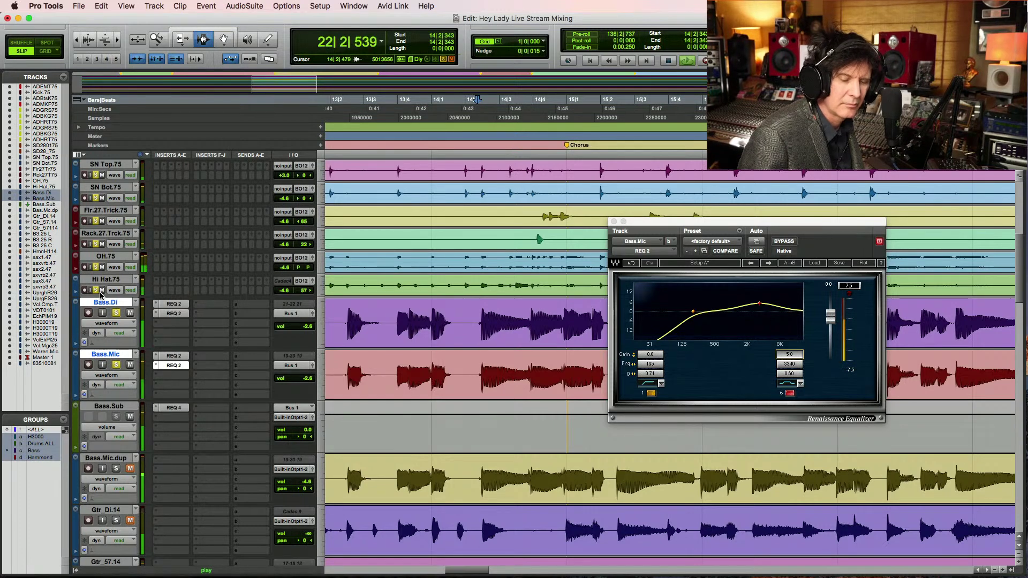
key(space)
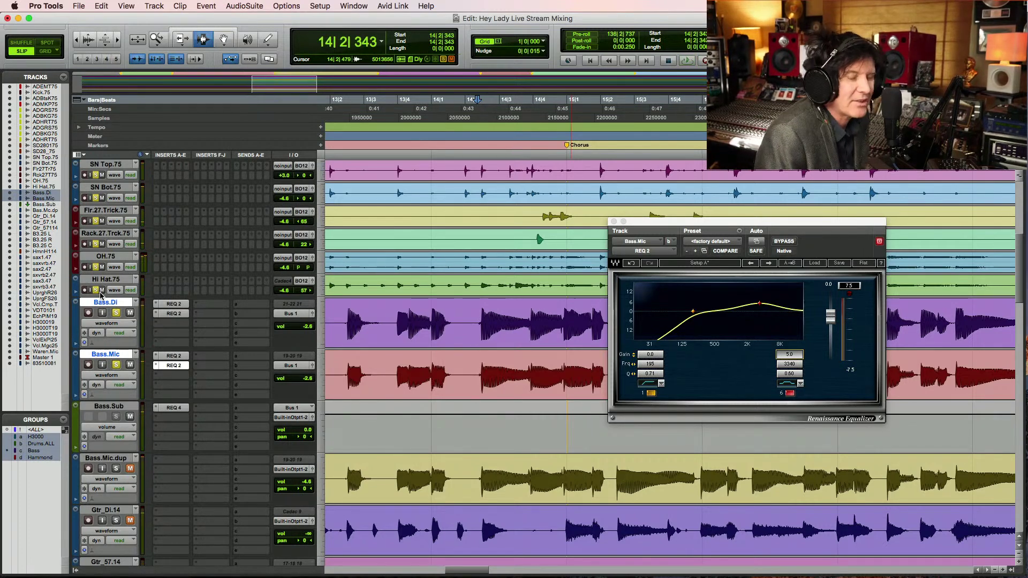
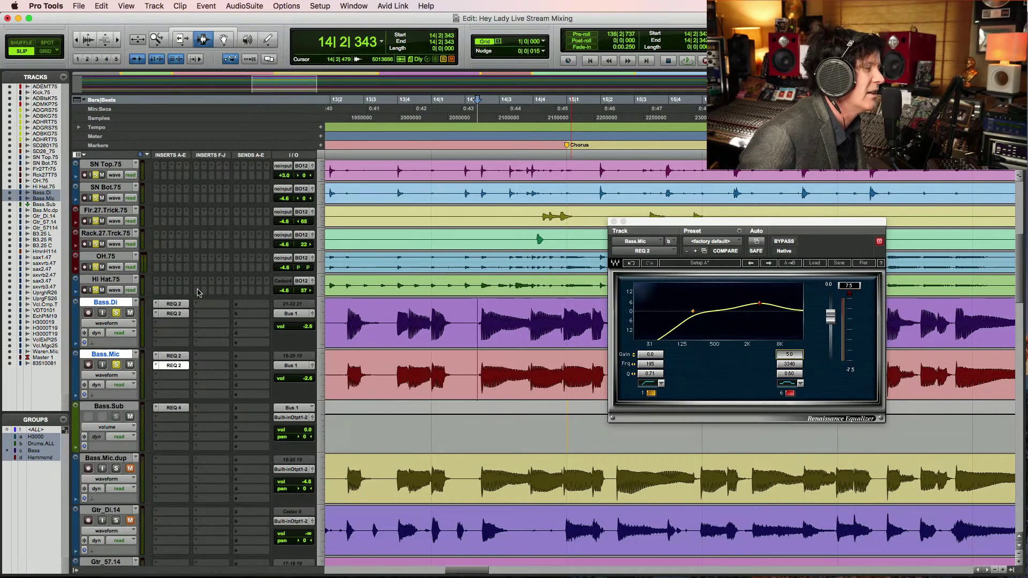
Close the Bass.Mic REQ 2 window and audition the soloed drums and bass from 14|2|252
click(474, 322)
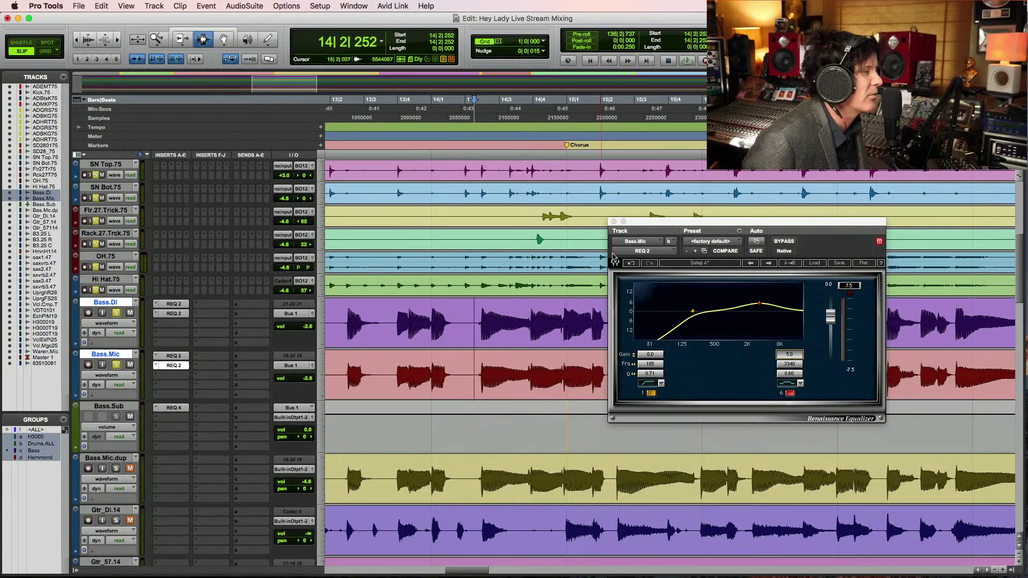
click(613, 221)
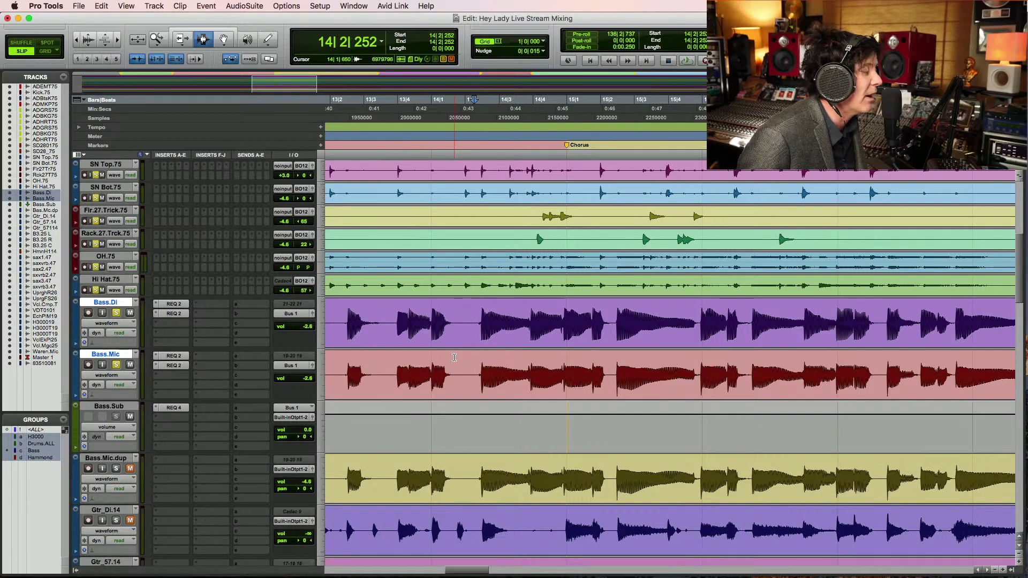
key(space)
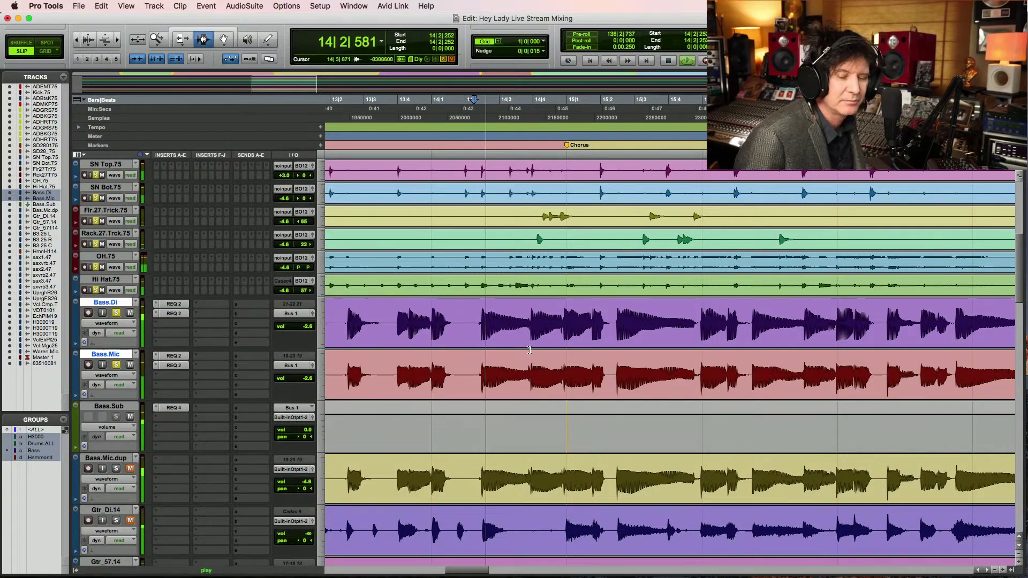
key(space)
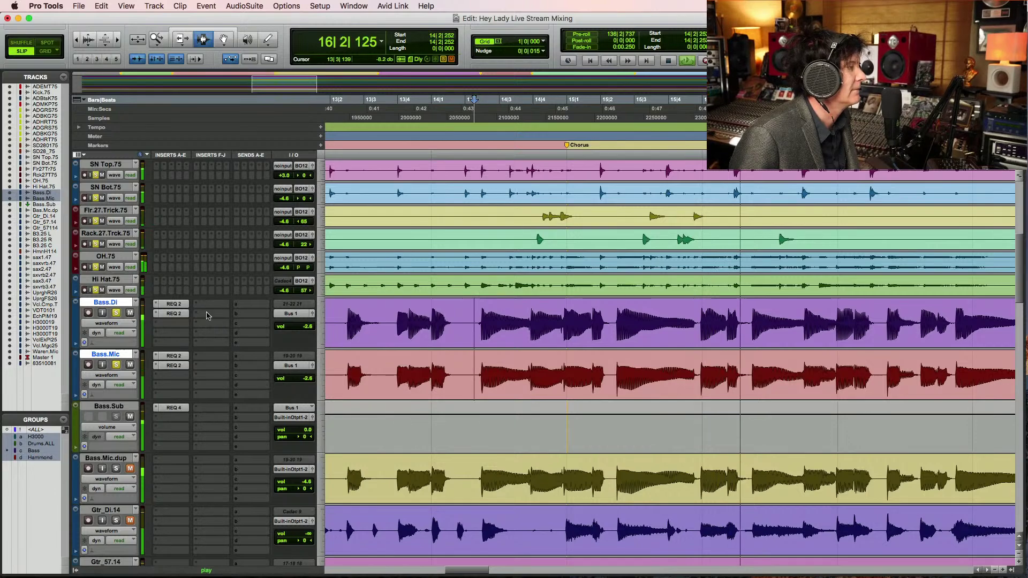
Clear the solos on drums and bass, save the session and listen to the full mix with the whole song in view
key(space)
key(space)
key(super+s)
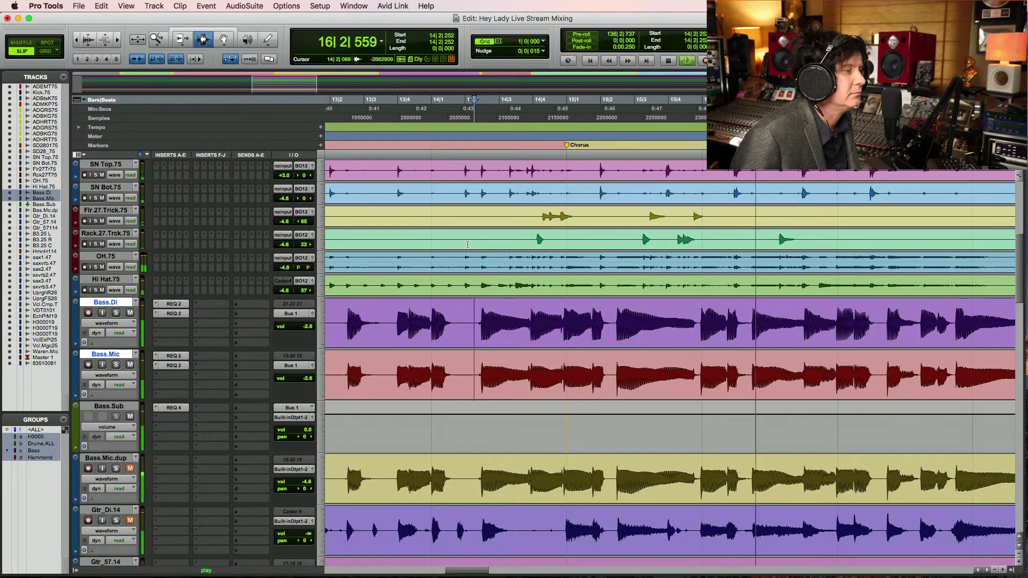
key(super+[)
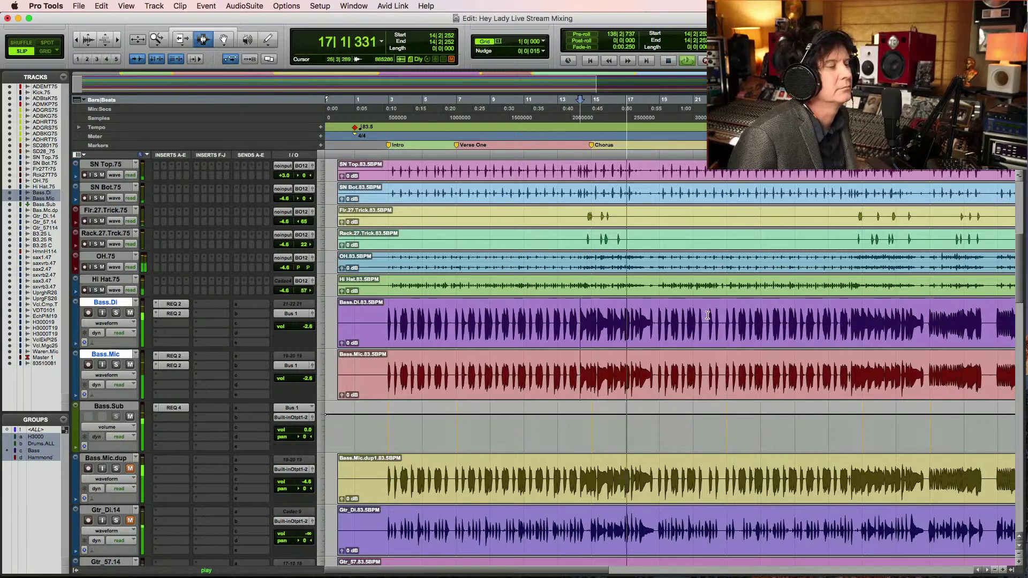
key(super+])
key(super+])
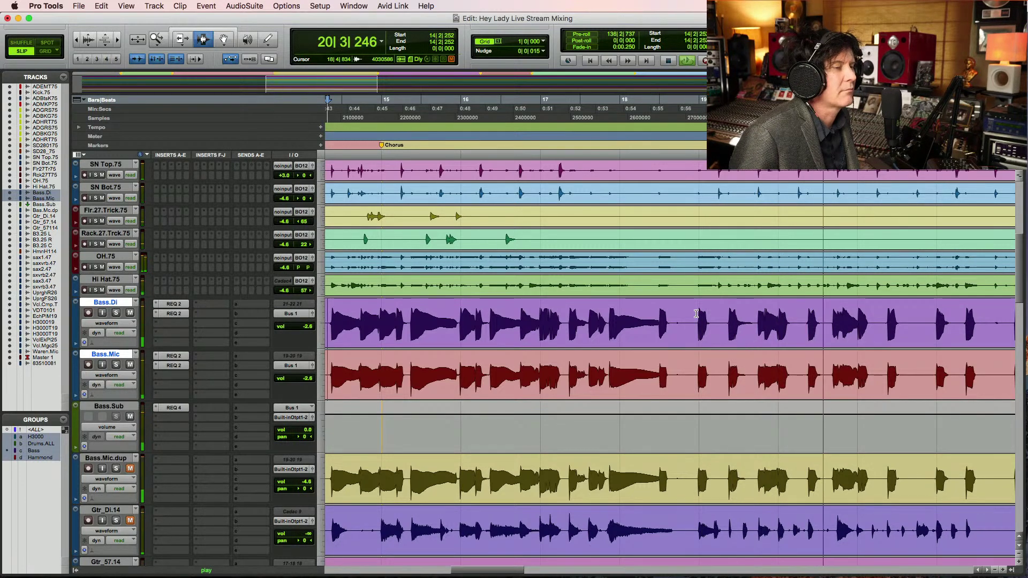
key(alt+a)
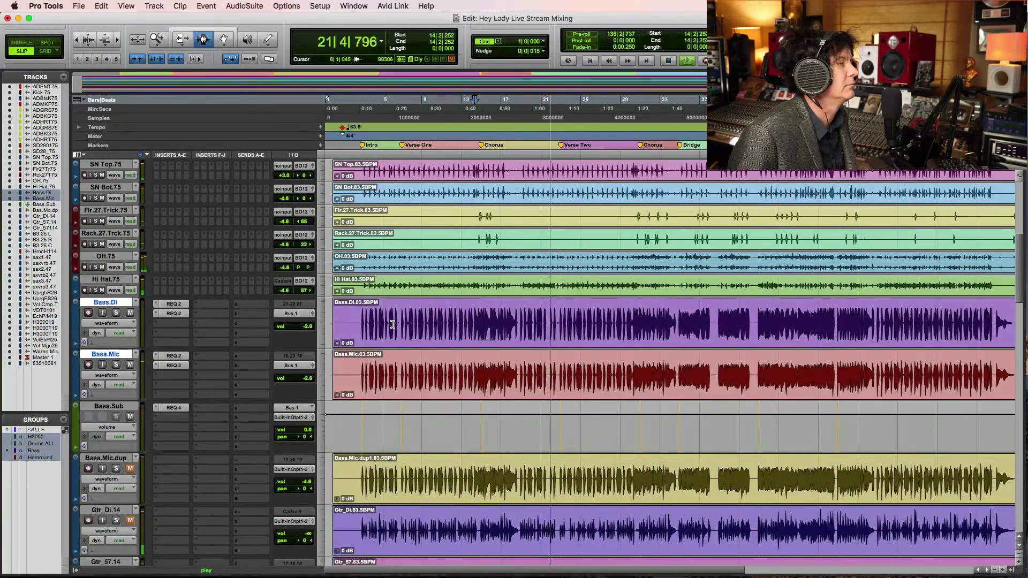
key(space)
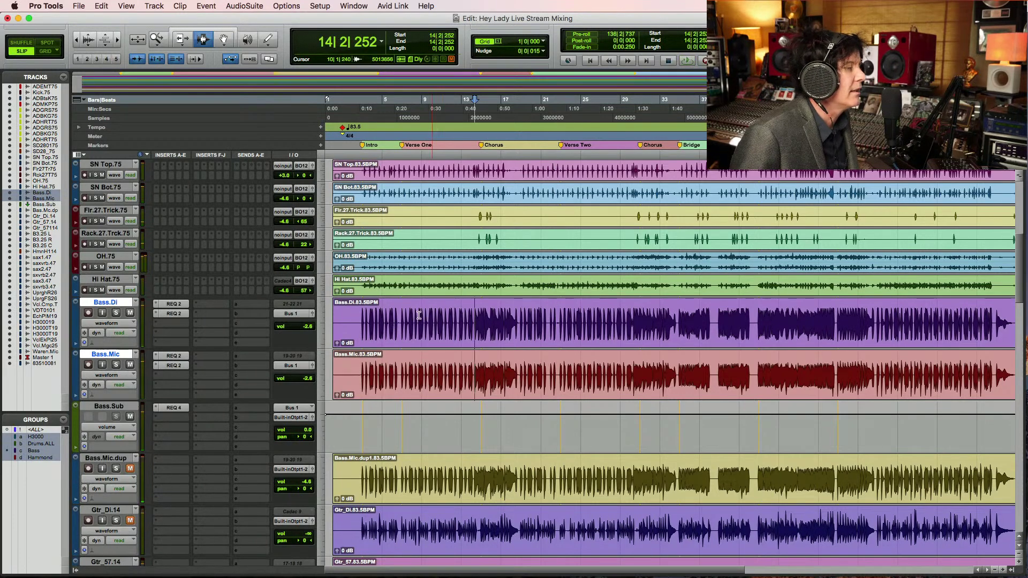
Playing from 6|4|464 with drums and bass soloed, boost Bass.Sub's REQ 4 band 2 at 749 Hz and band 5 by 2.8 dB at 3152 Hz
click(361, 331)
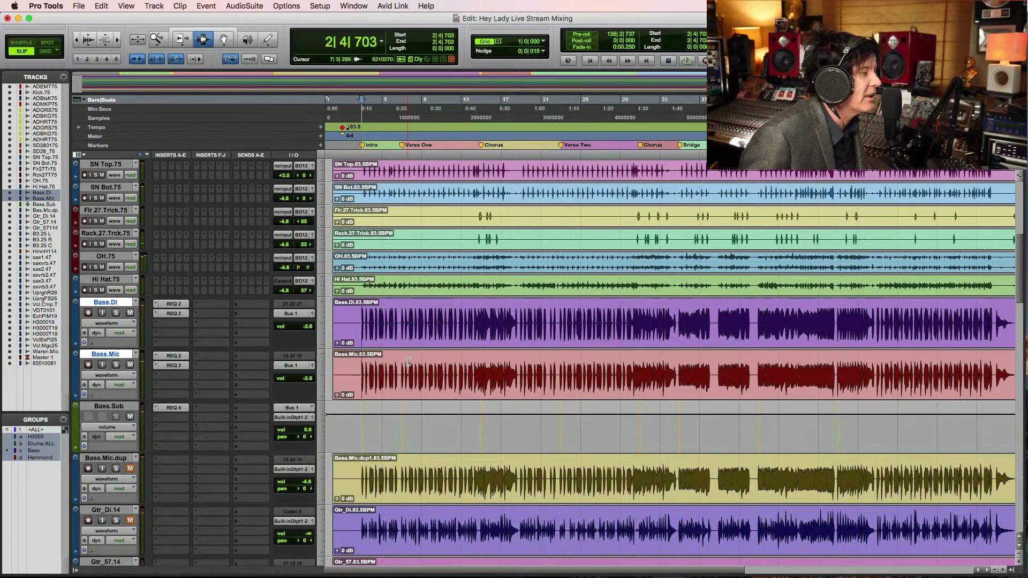
scroll(432, 281, up, 3)
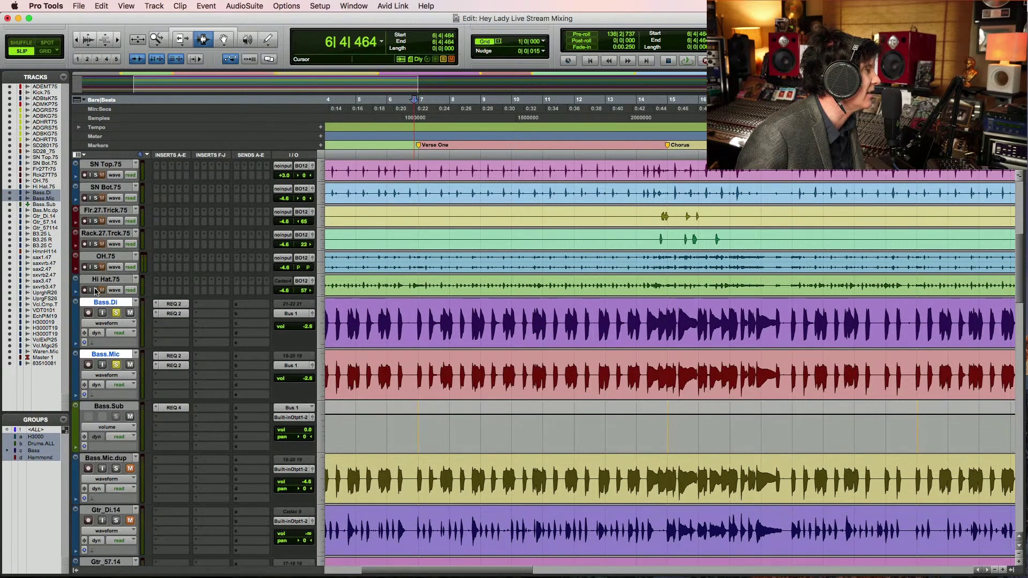
click(174, 407)
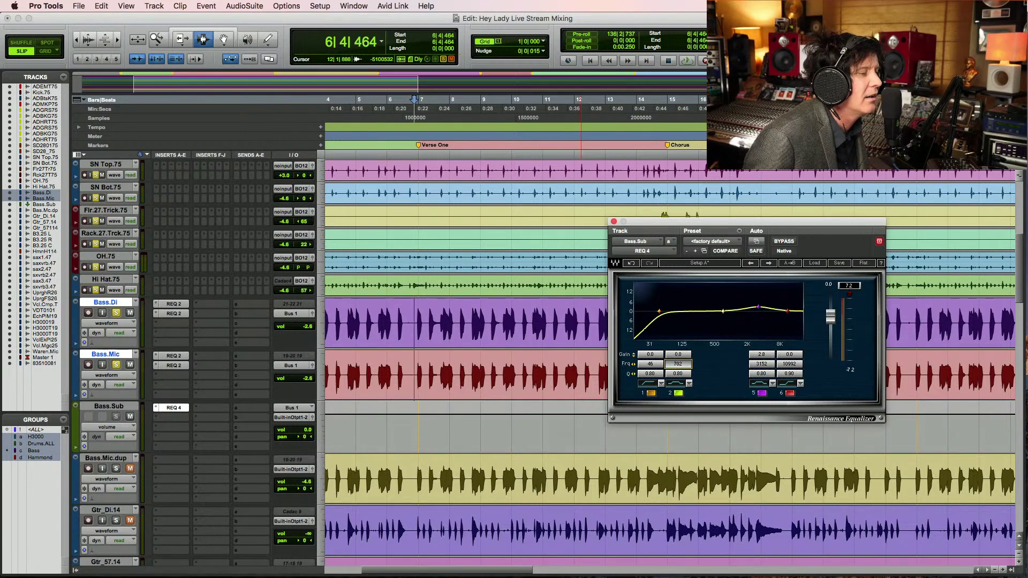
key(space)
drag(678, 373, 679, 369)
key(space)
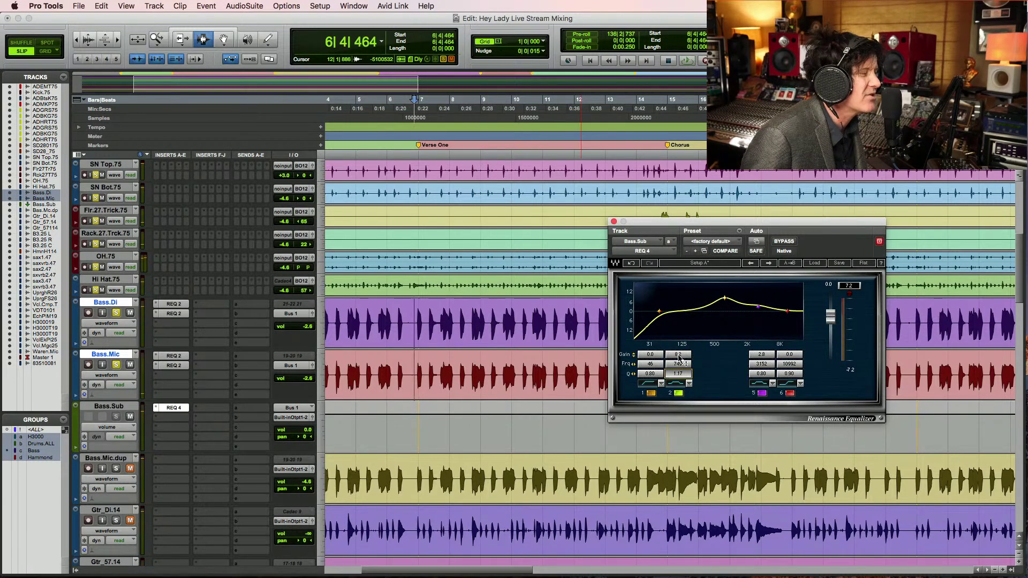
Audition the equalized Bass.Sub with the drums from 6|4|464
key(space)
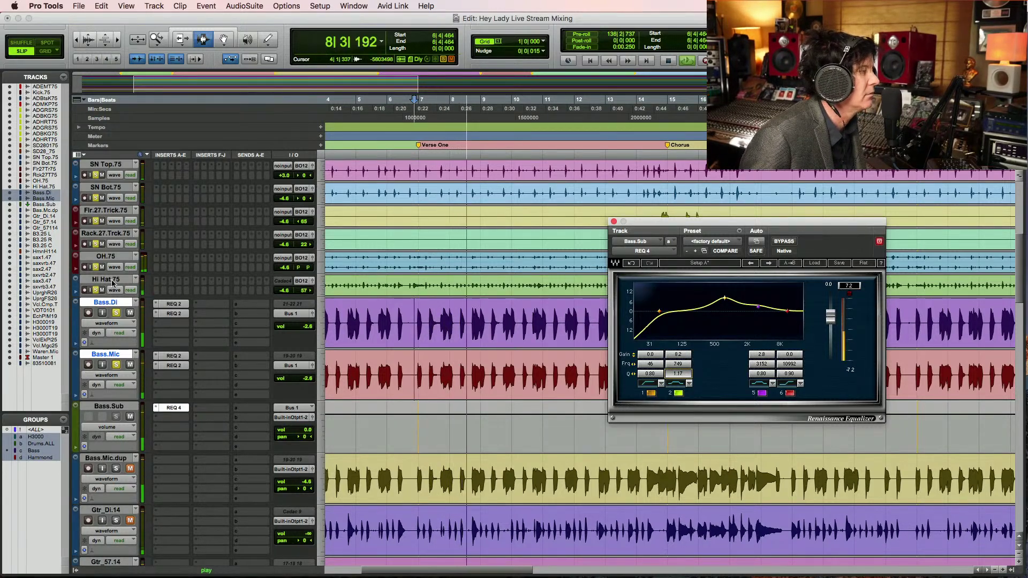
key(space)
key(space)
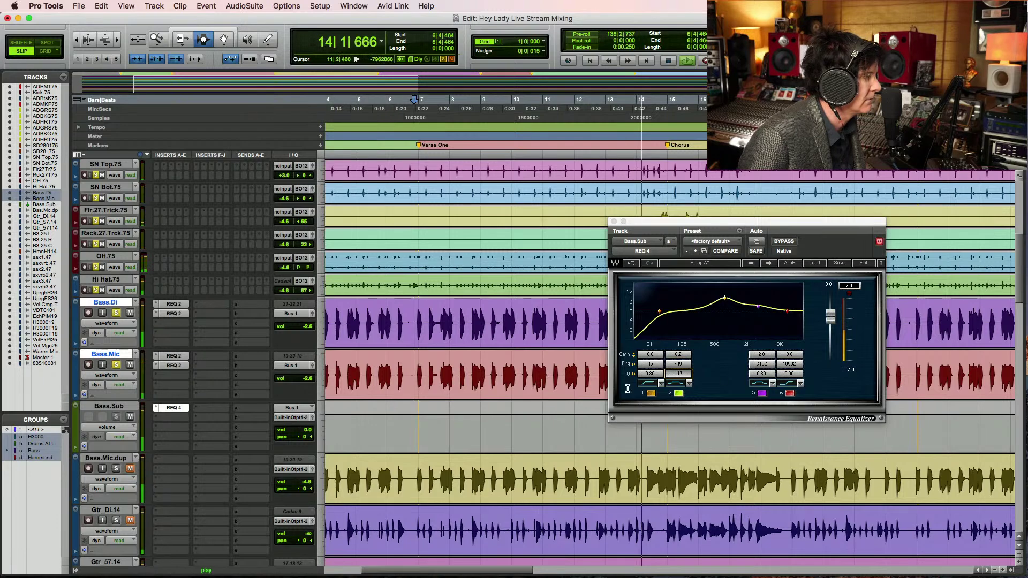
key(space)
Insert the mono MV2 dynamics plug-in in the second insert slot of Bass.Sub
click(169, 425)
mouse_move(182, 418)
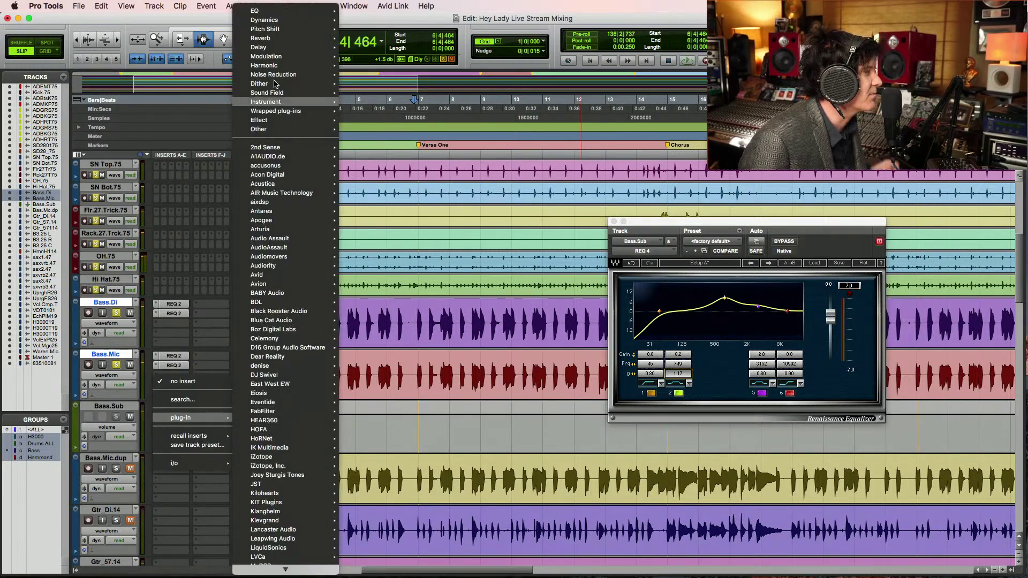
mouse_move(267, 20)
scroll(411, 478, down, 10)
scroll(411, 478, down, 12)
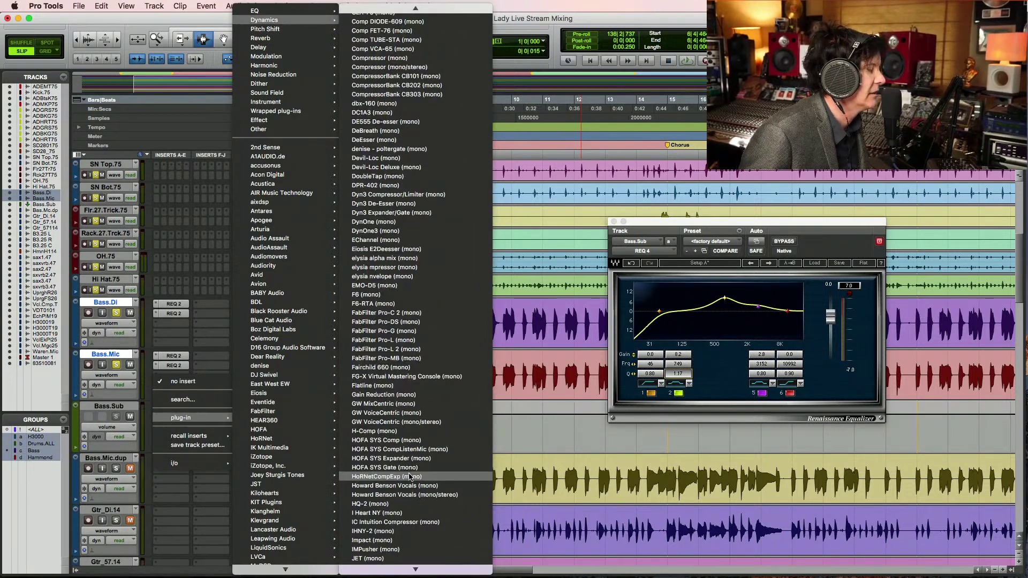
scroll(409, 475, down, 12)
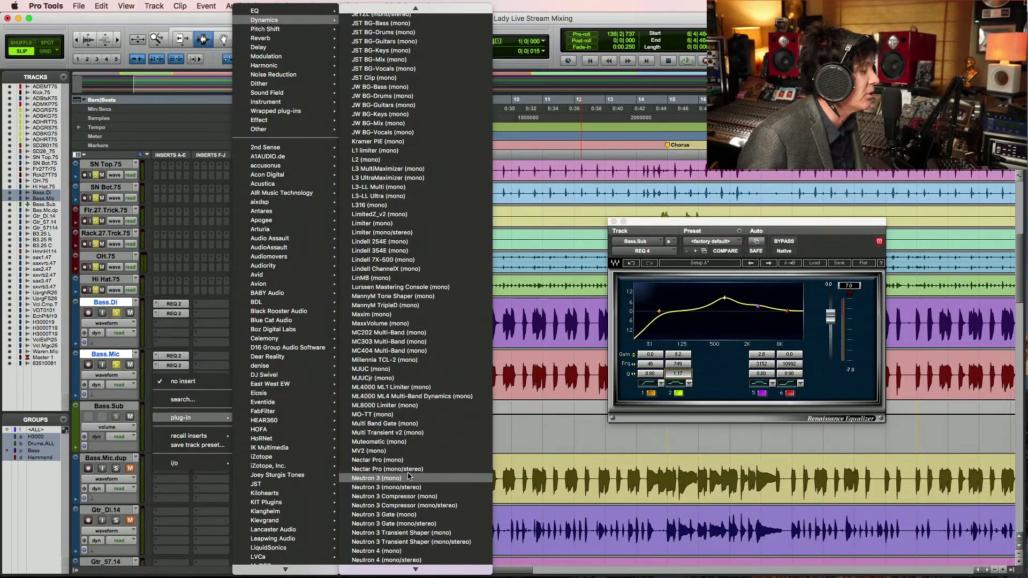
scroll(408, 476, down, 12)
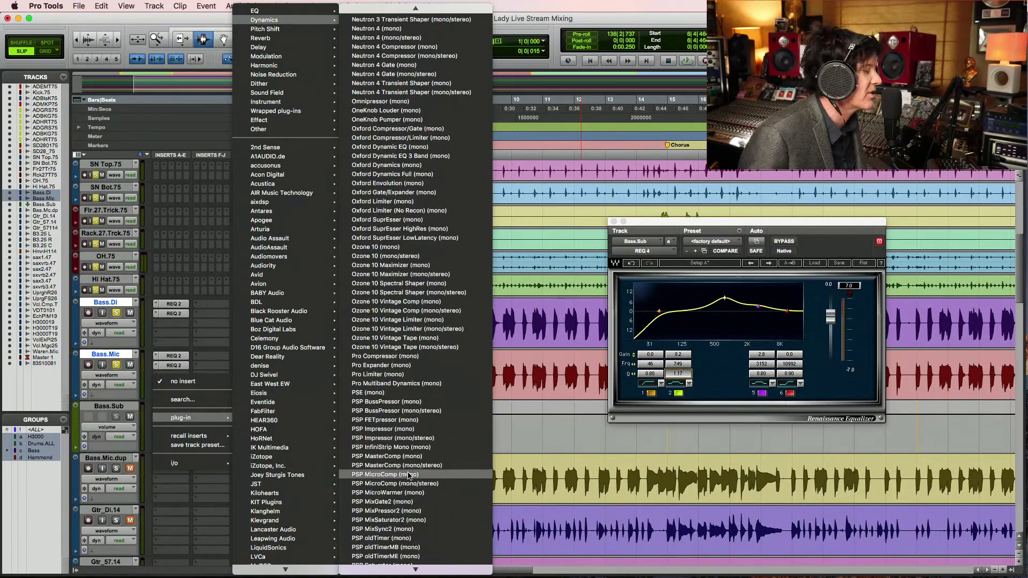
scroll(407, 474, down, 3)
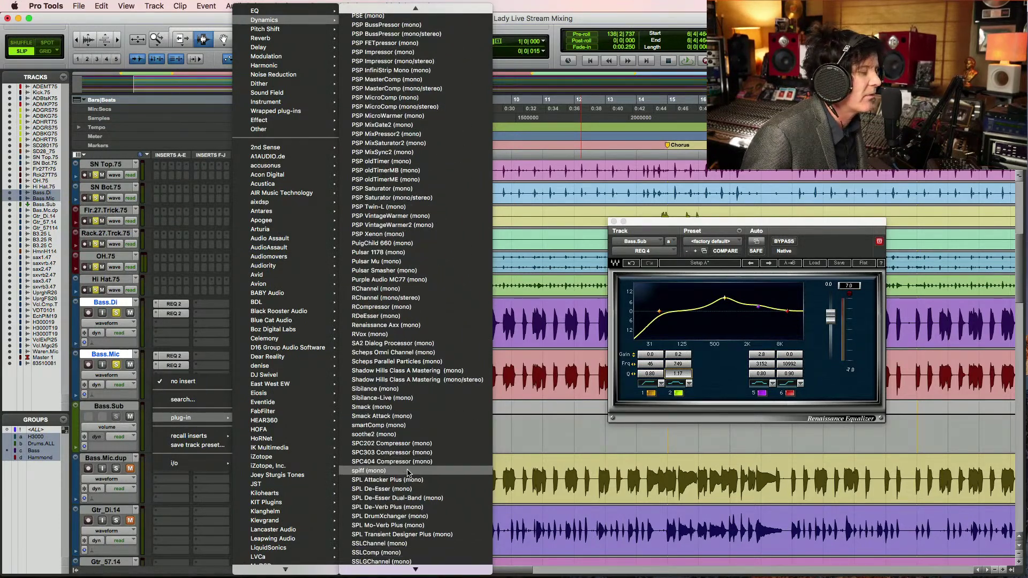
scroll(409, 472, up, 6)
scroll(409, 472, up, 15)
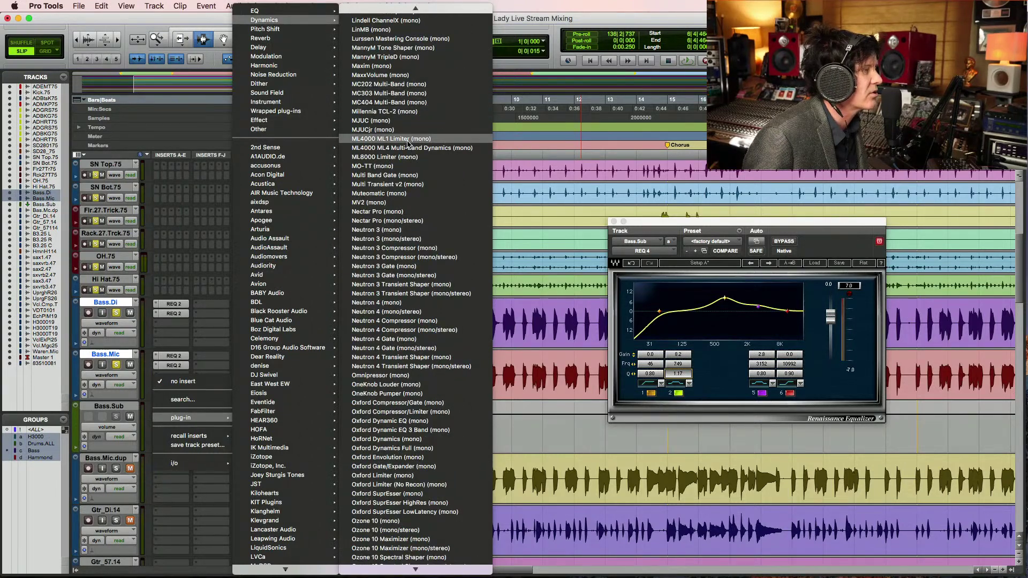
click(404, 202)
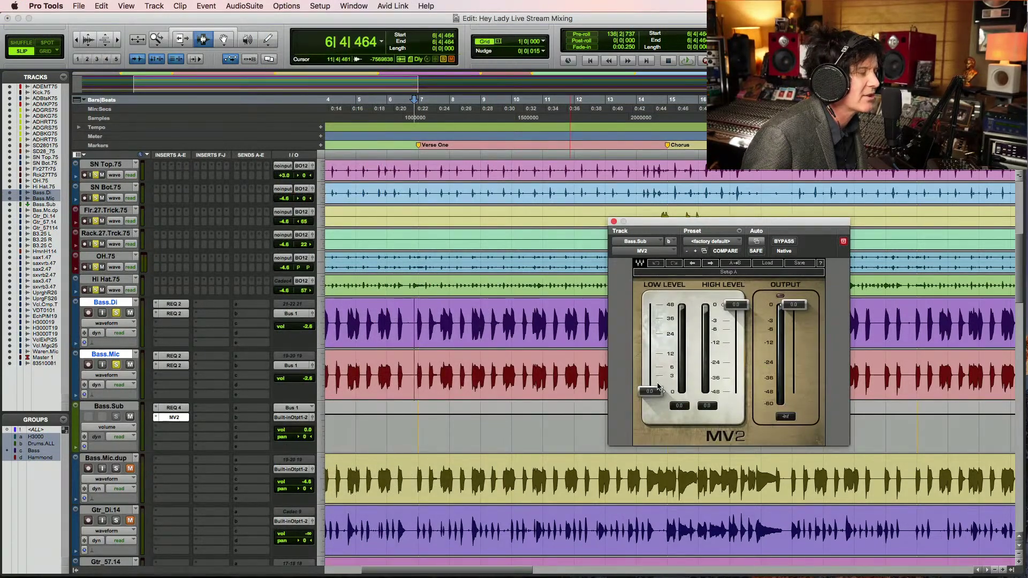
Raise the Low Level of the Bass.Sub MV2 to about 9.8 during playback and audition the result from 6|4|464
key(space)
drag(657, 395, 654, 348)
key(space)
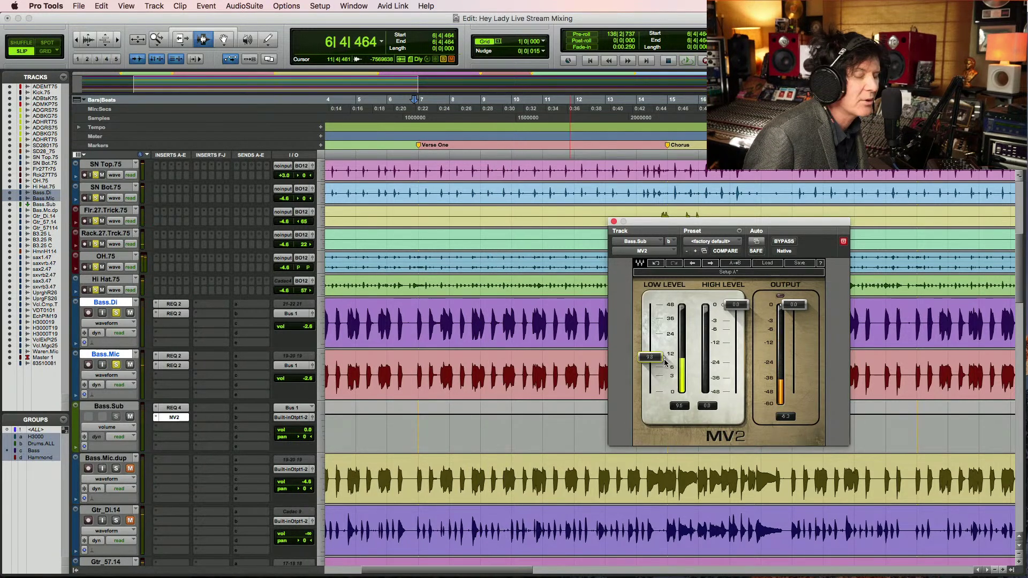
key(space)
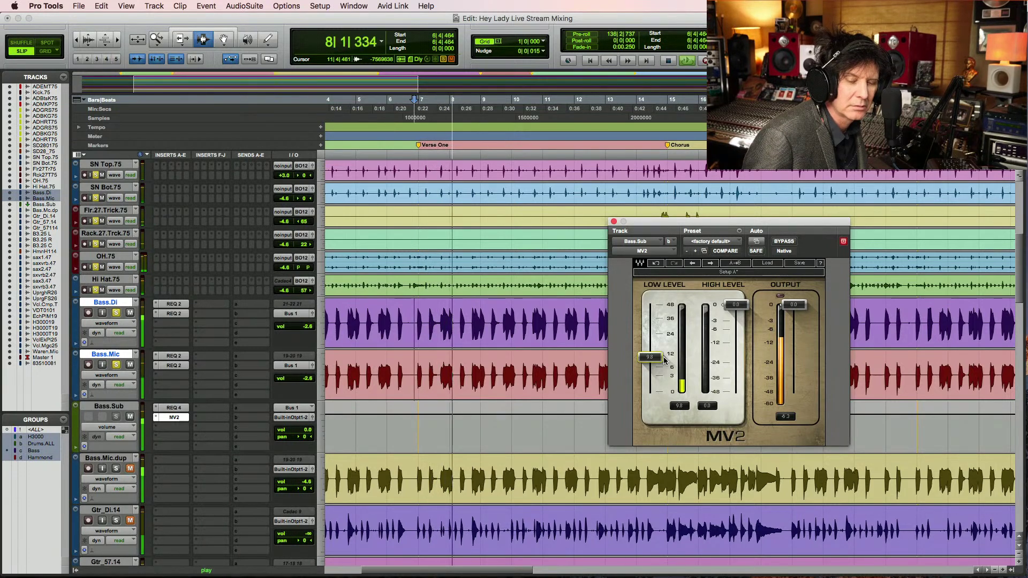
Set Bass.Sub's MV2 Low Level to 10.4, High Level to about -7.3 and Output to about -4.8, auditioning during playback
scroll(657, 376, up, 3)
key(space)
drag(740, 307, 741, 335)
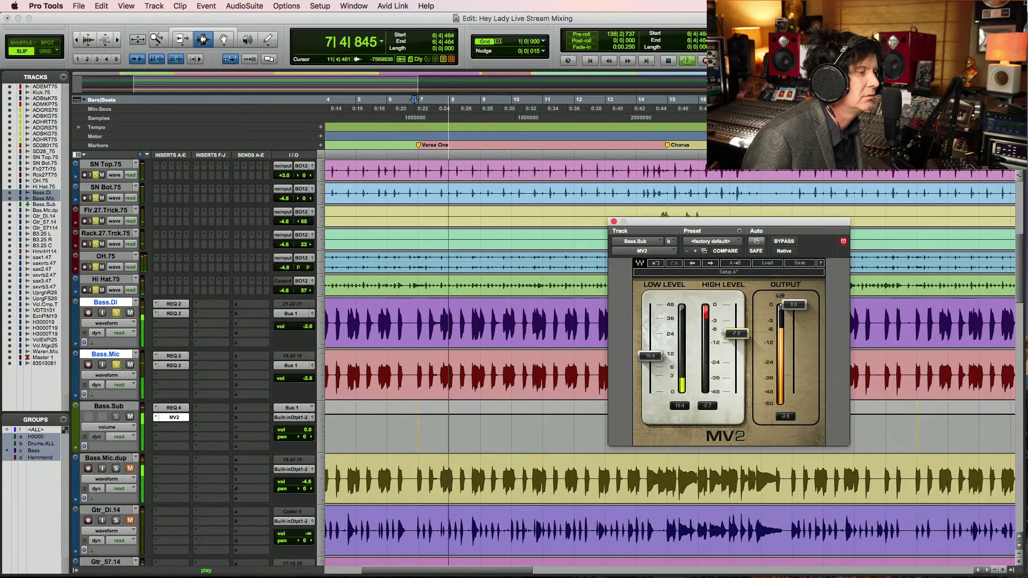
drag(794, 304, 799, 318)
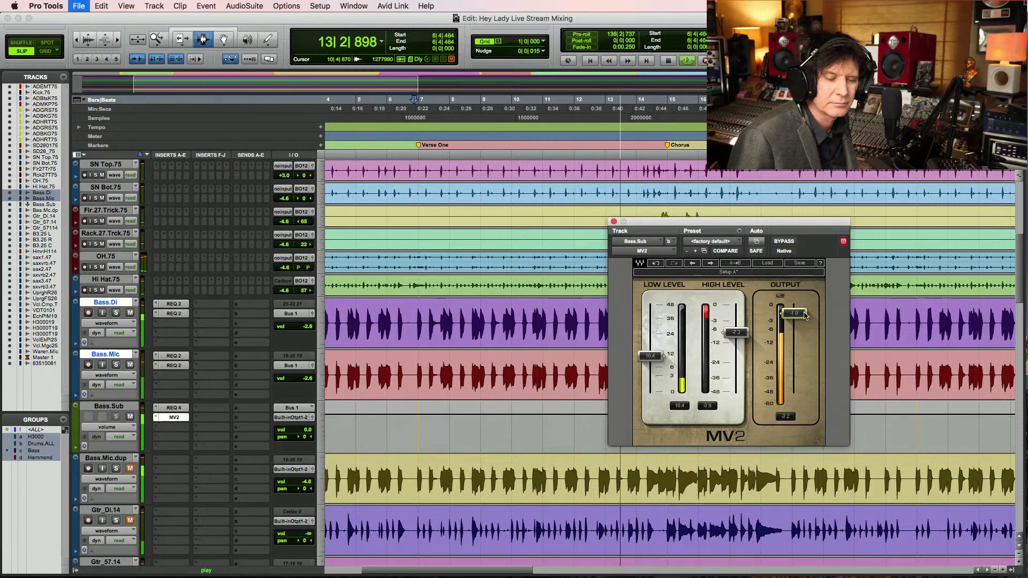
key(space)
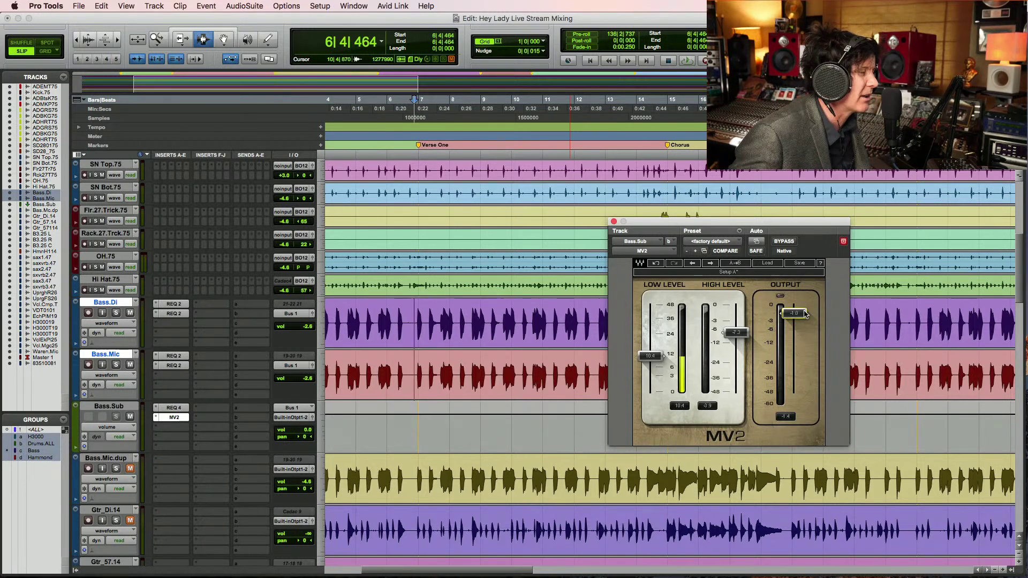
click(613, 221)
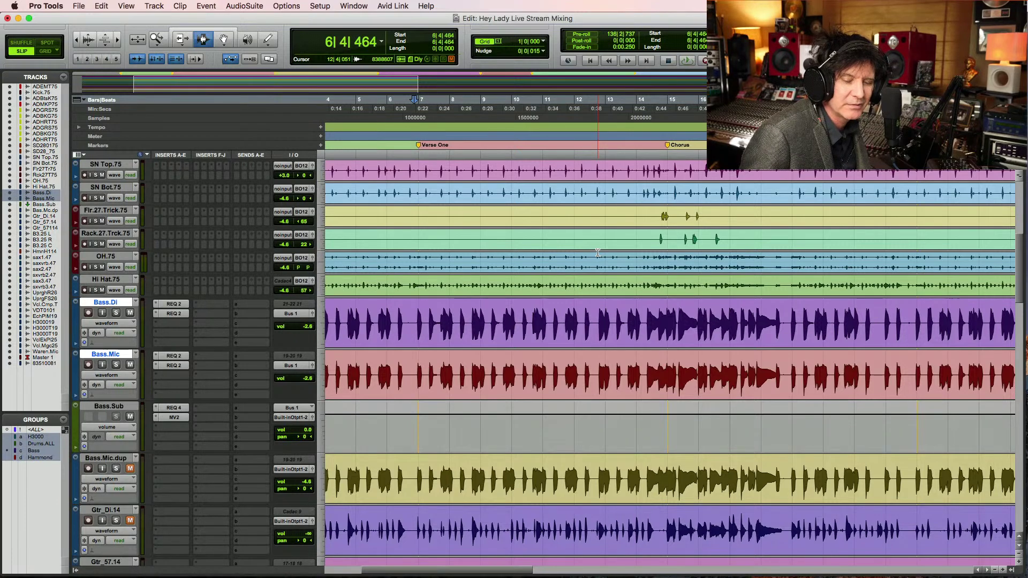
Audition the drums and bass without solos from 6|4|464 and disable the Drums.ALL group so drum tracks can be selected individually
key(space)
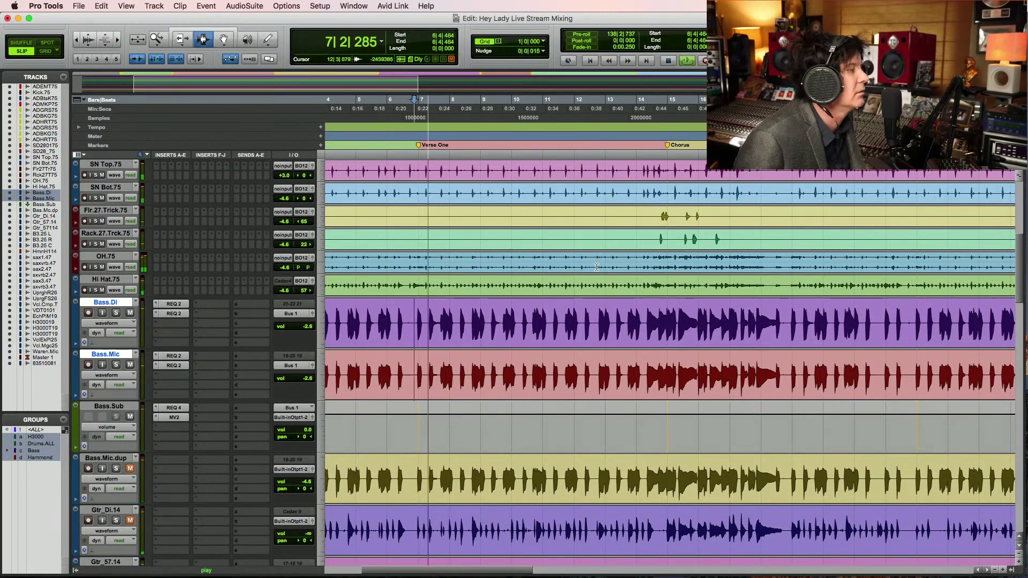
scroll(596, 267, up, 5)
scroll(596, 267, up, 6)
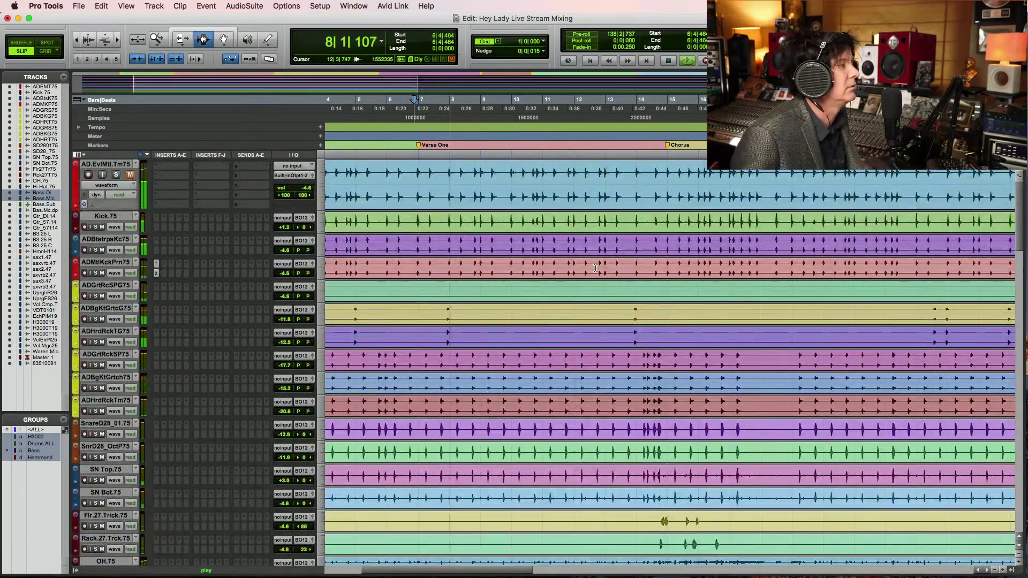
click(401, 266)
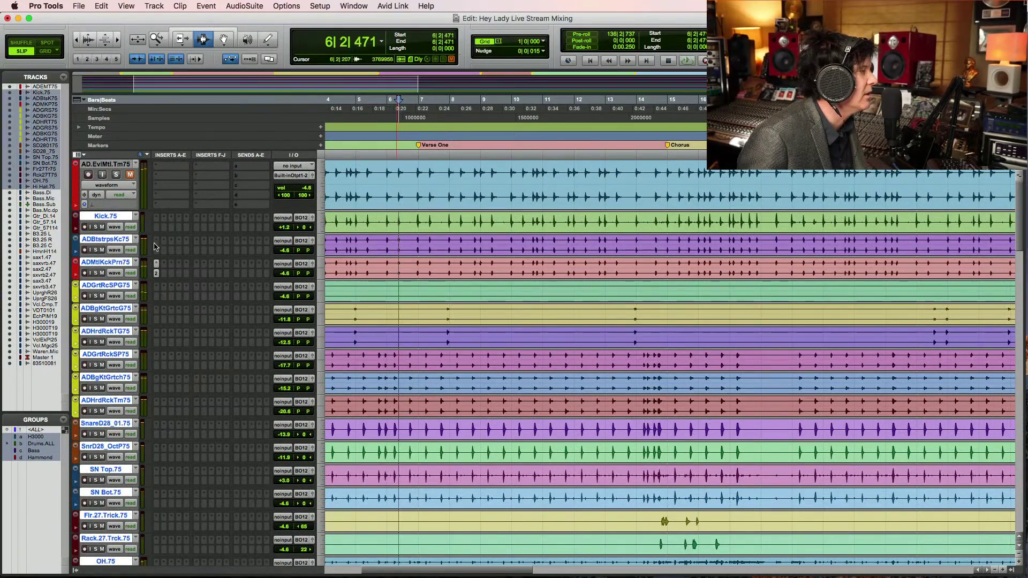
click(52, 447)
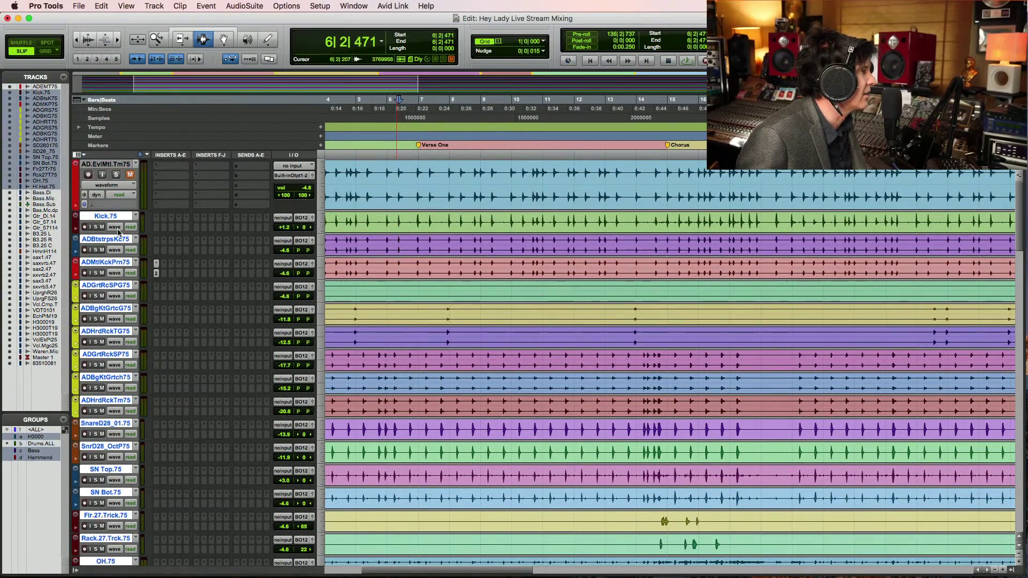
click(385, 187)
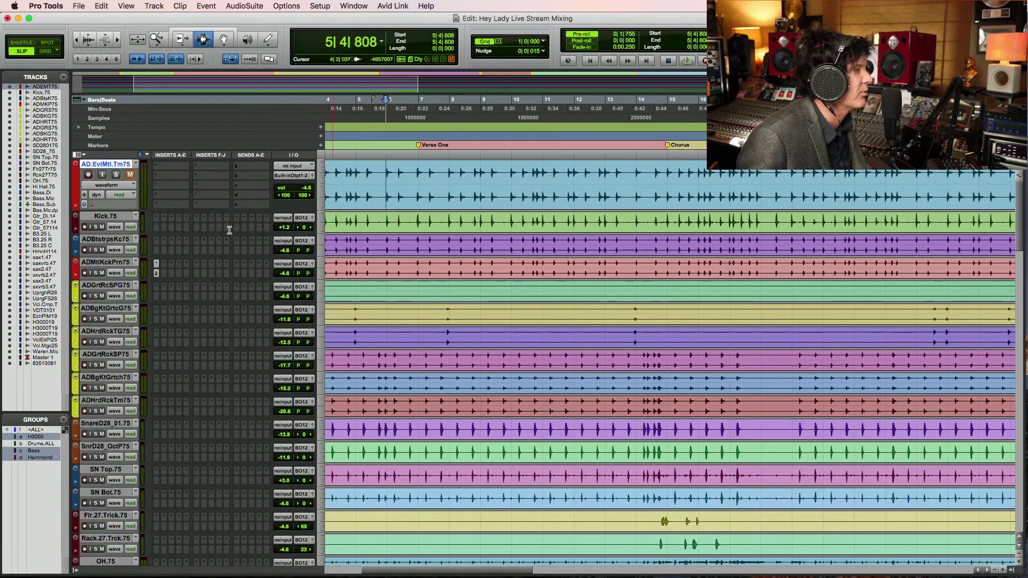
Route the outputs of Kick.75, ADBtstrpsKc75 and ADMtlKckPrn75 to the stereo Bus 3-4
click(107, 216)
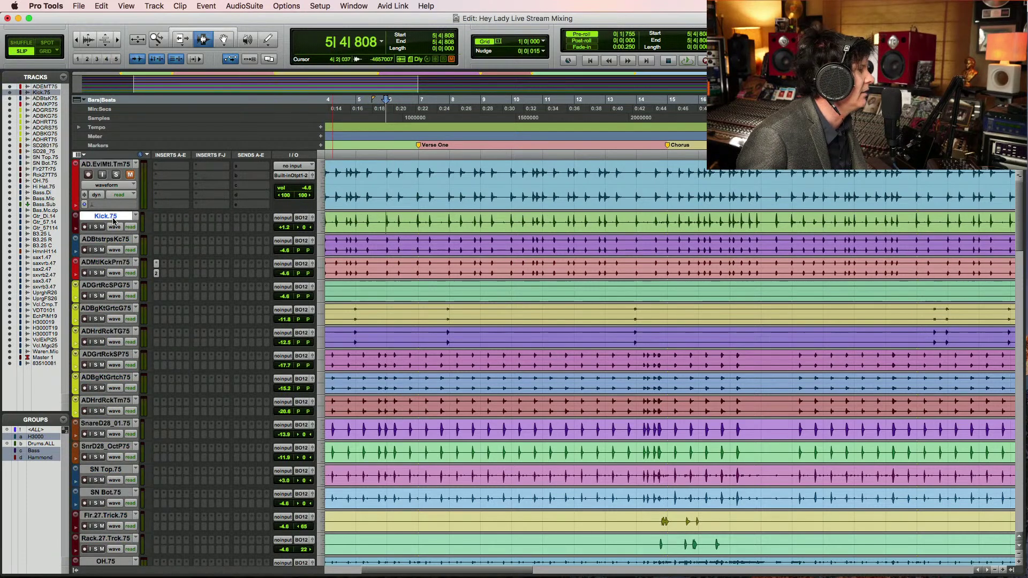
shift+click(117, 263)
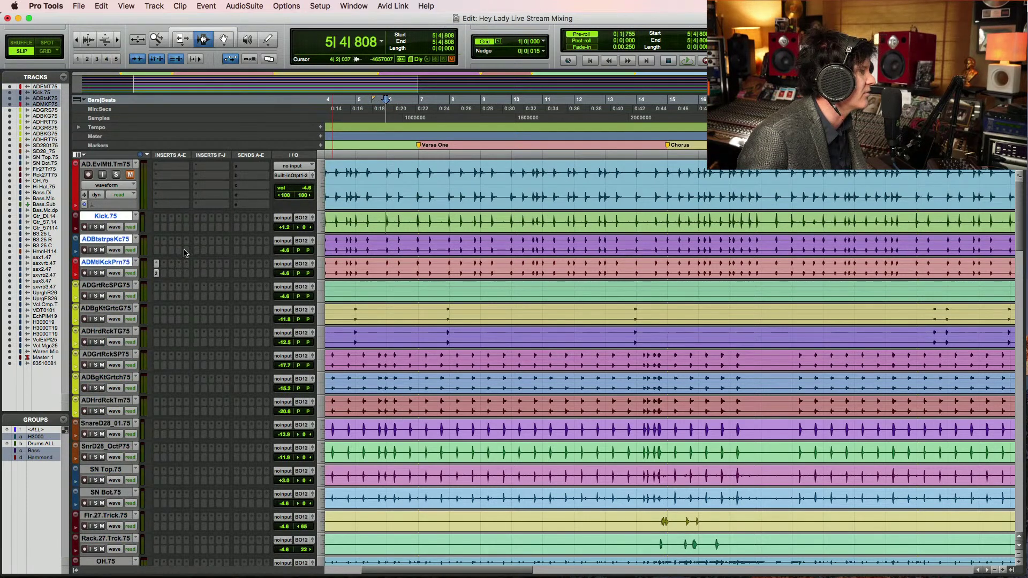
click(302, 218)
mouse_move(321, 227)
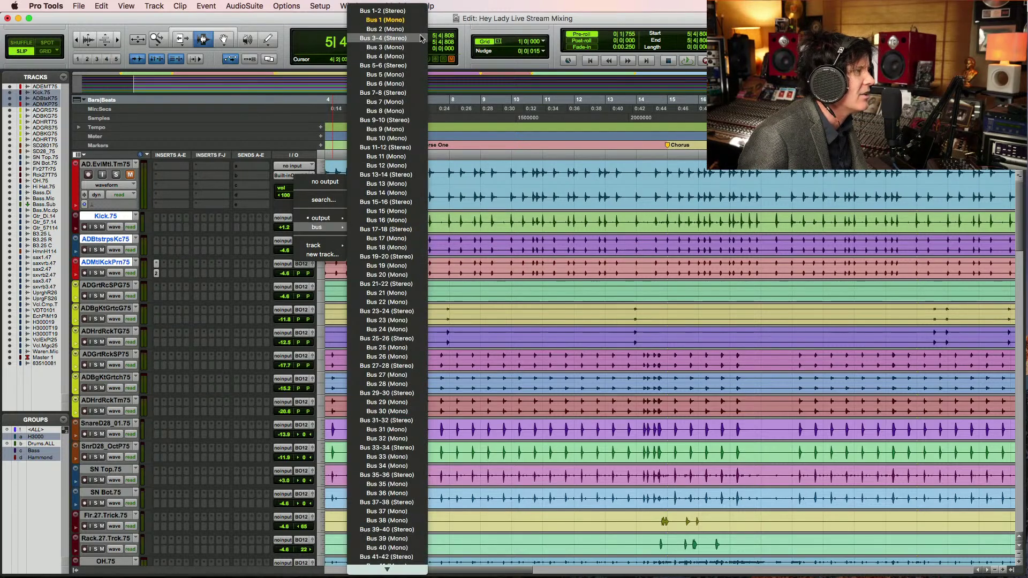
click(480, 223)
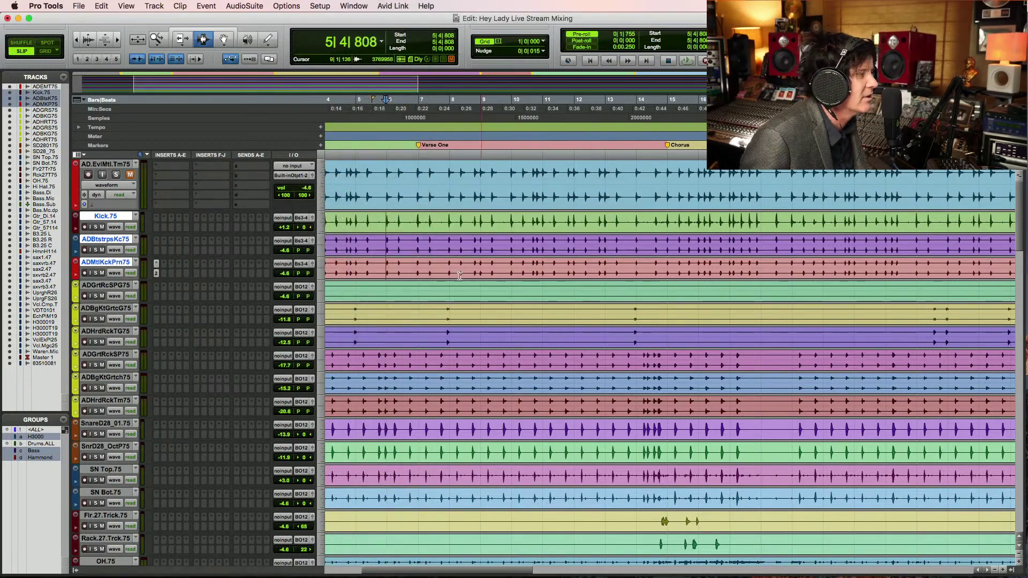
Create a stereo Aux Input track below the three kick tracks and name it Kick.Sub
key(super+shift+n)
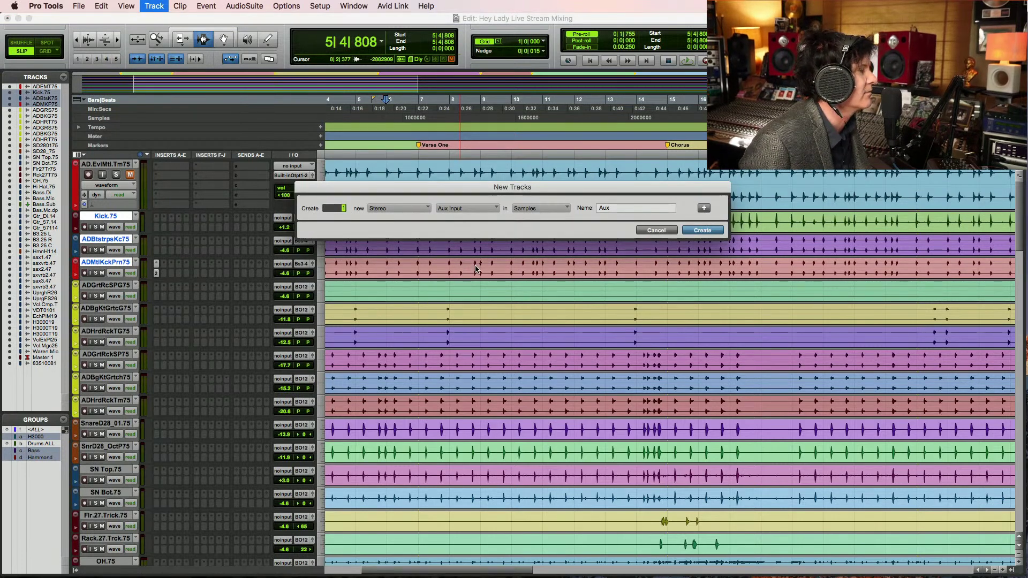
click(701, 230)
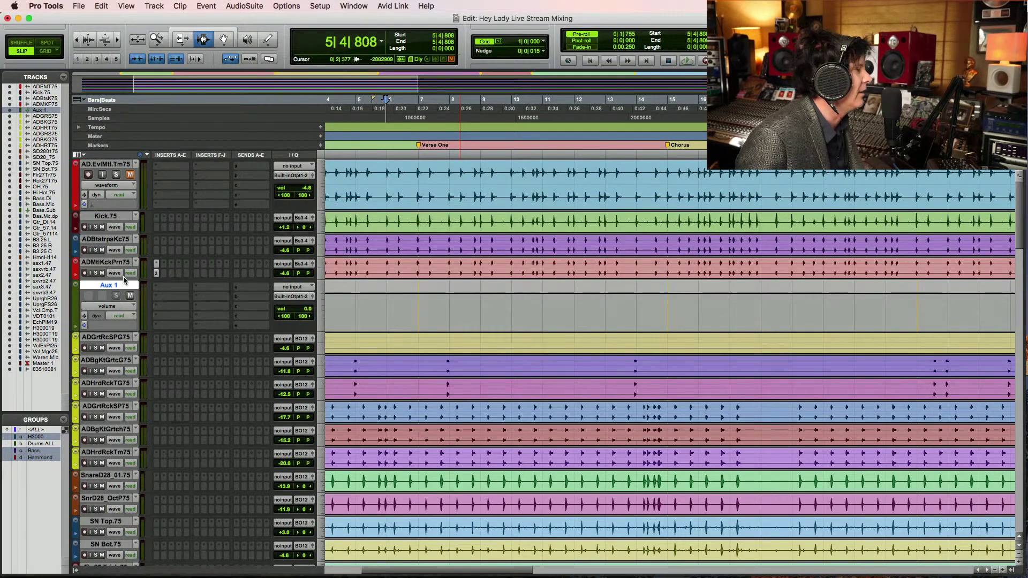
double_click(121, 286)
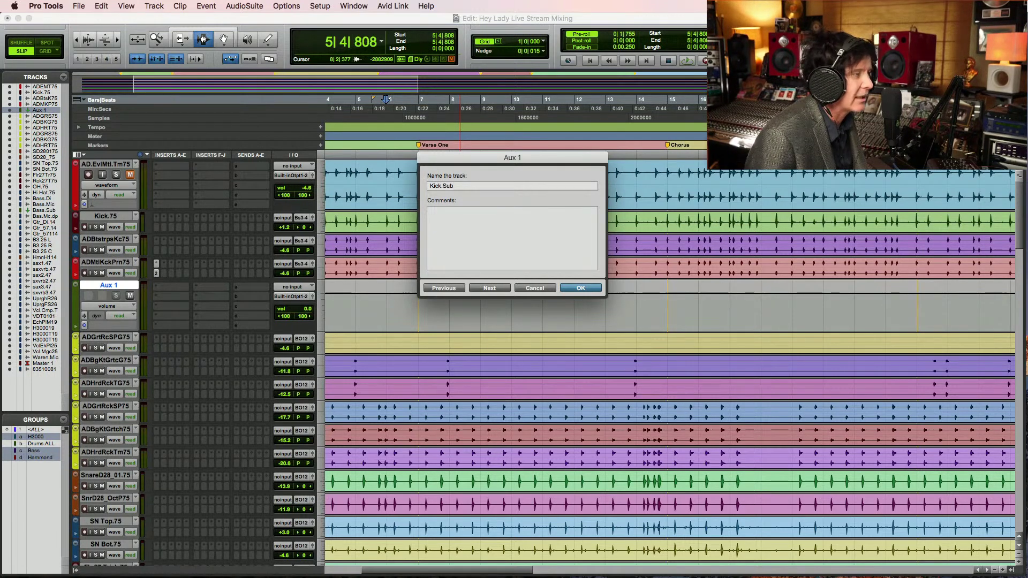
key(Return)
Group Kick.75, ADBtstrpsKc75 and ADMtlKckPrn75 as a Mix/Edit group named Kick
click(405, 225)
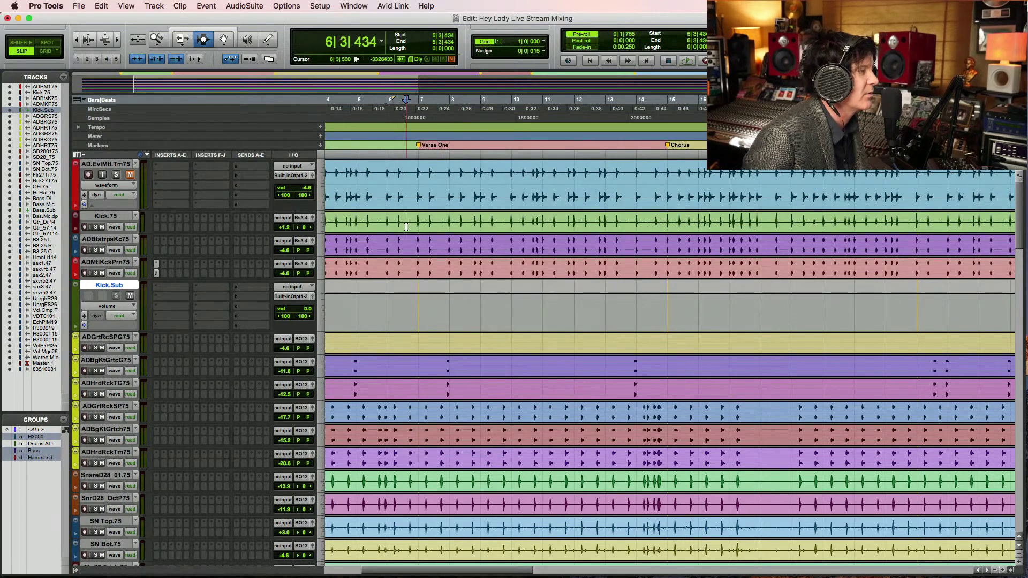
shift+click(405, 259)
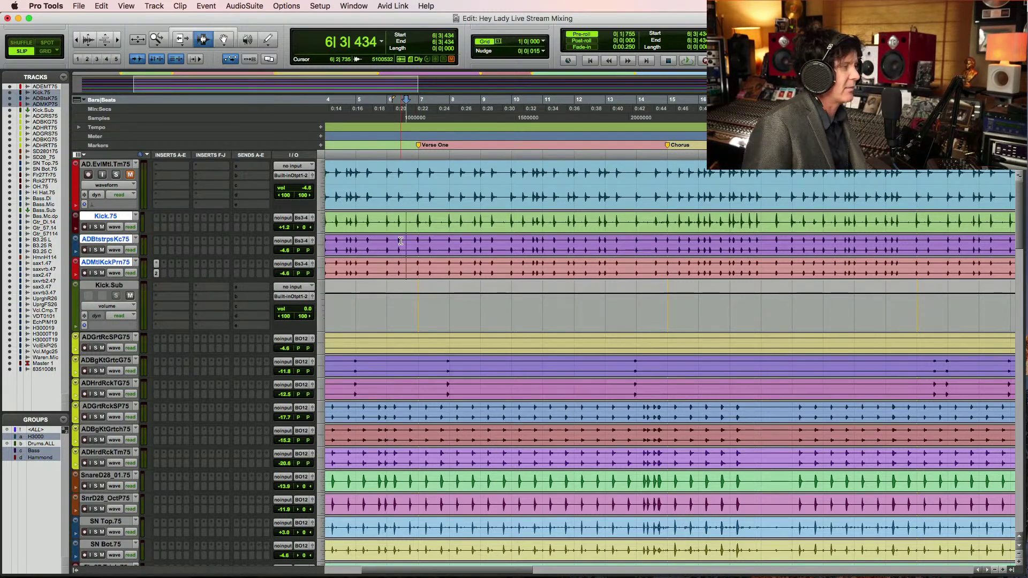
key(super+g)
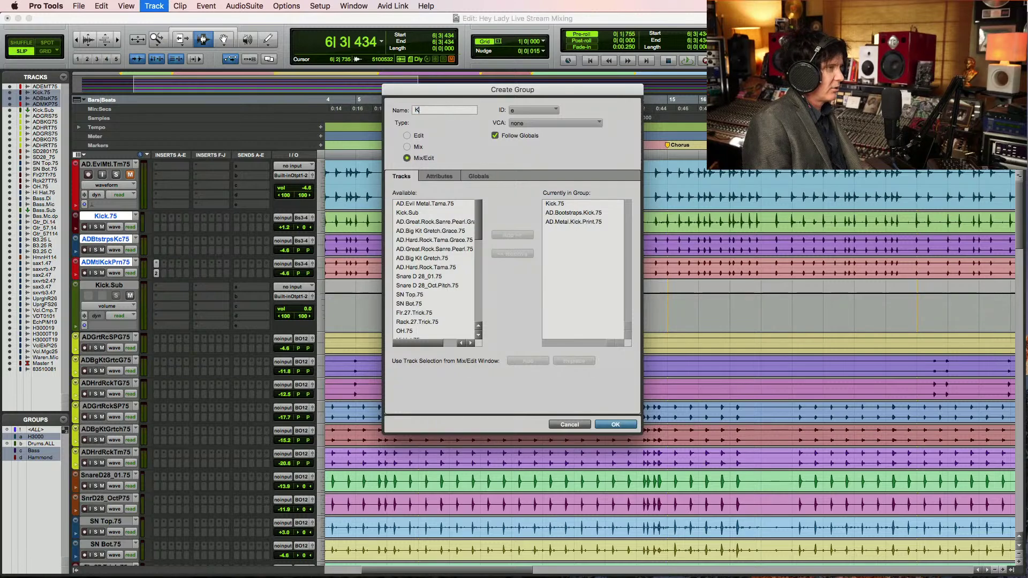
key(Return)
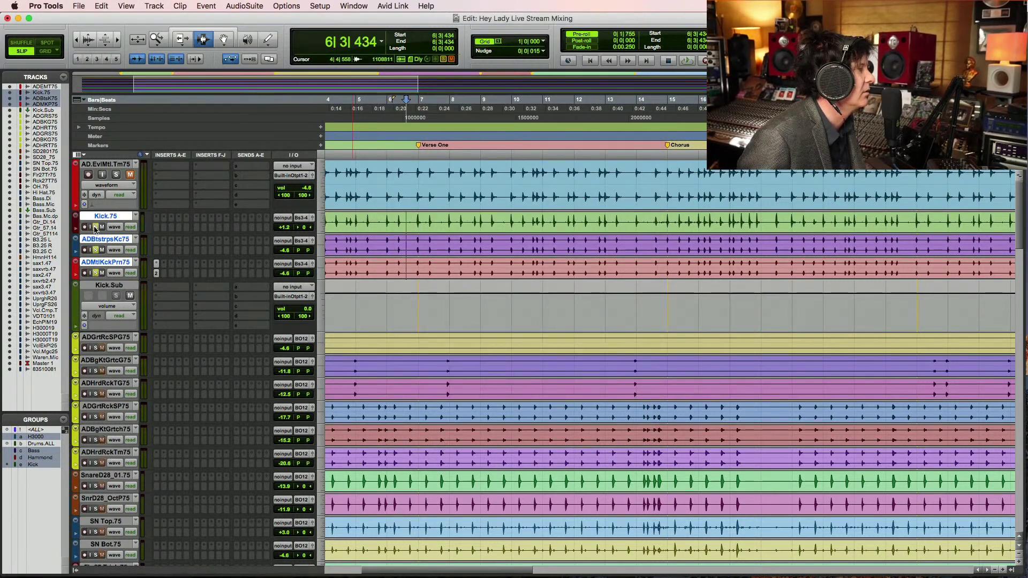
Set the input of the Kick.Sub aux track to the stereo Bus 3-4
click(283, 240)
mouse_move(297, 296)
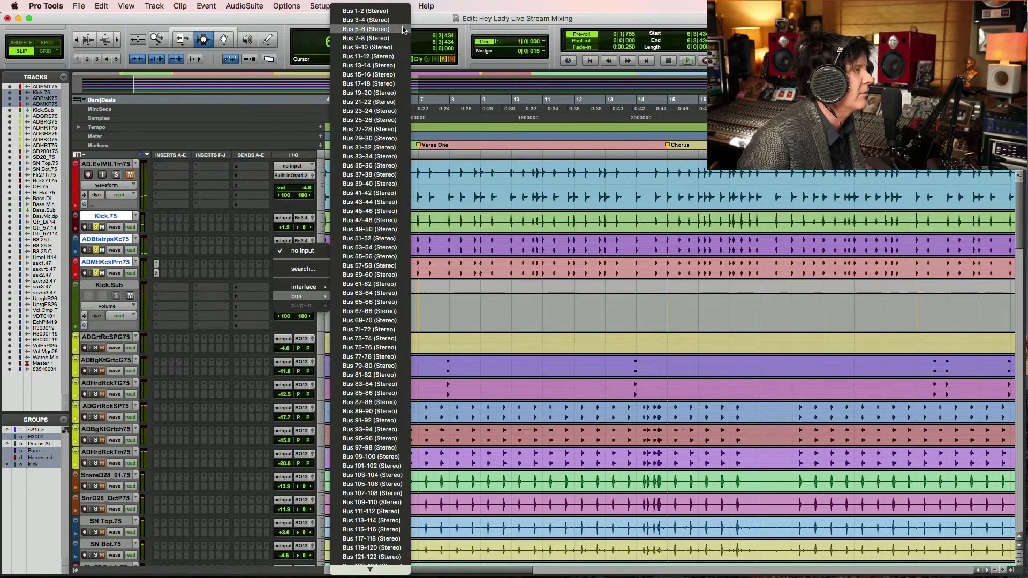
click(369, 20)
Audition the three soloed kick tracks through Kick.Sub around the start of Verse One
key(space)
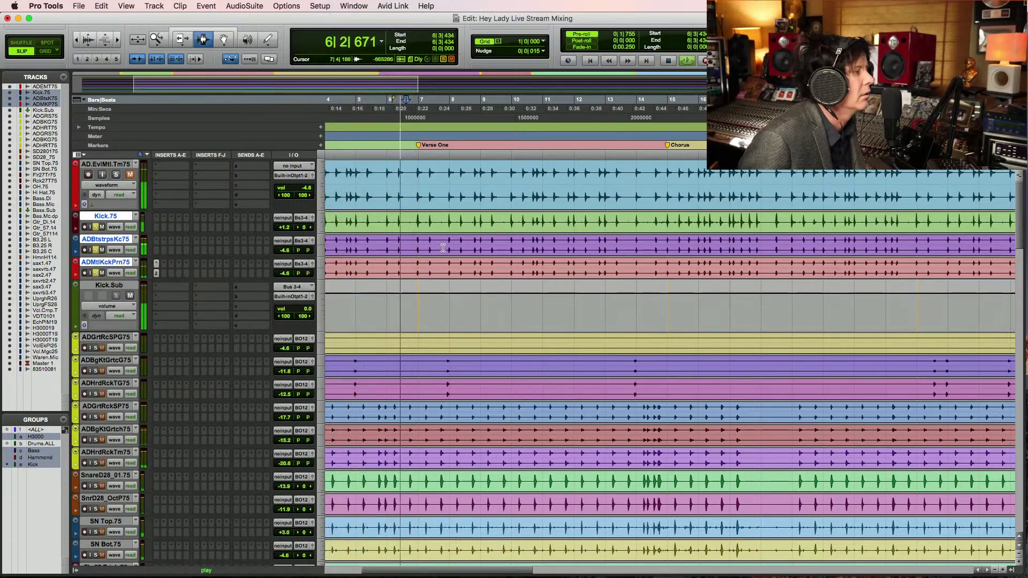
key(F6)
drag(392, 238, 573, 238)
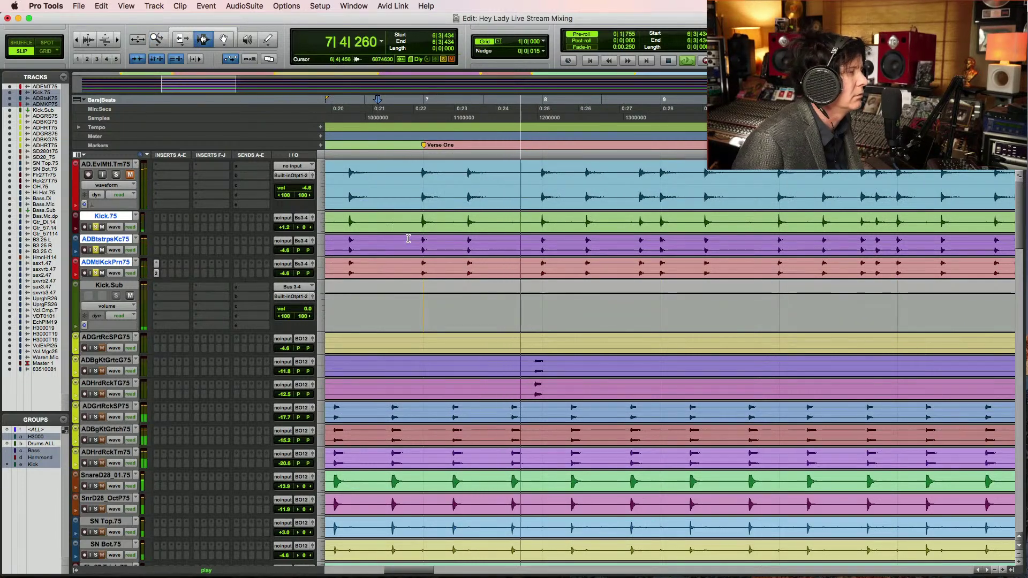
key(space)
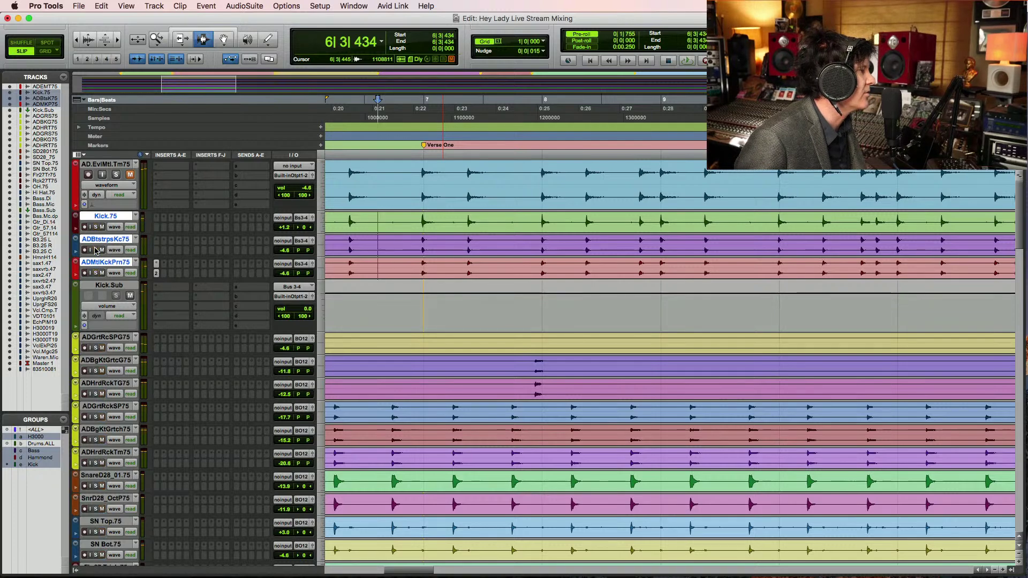
Select 6|4|867 to 7|4|294 on the grouped kick tracks and audition ADBtstrpsKc75 in solo from there
key(space)
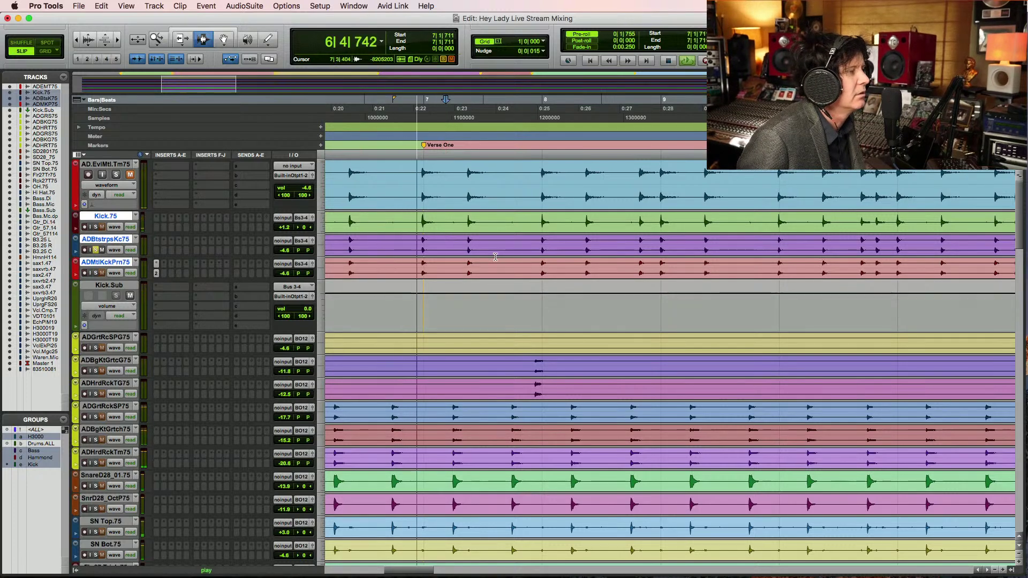
drag(421, 247, 520, 251)
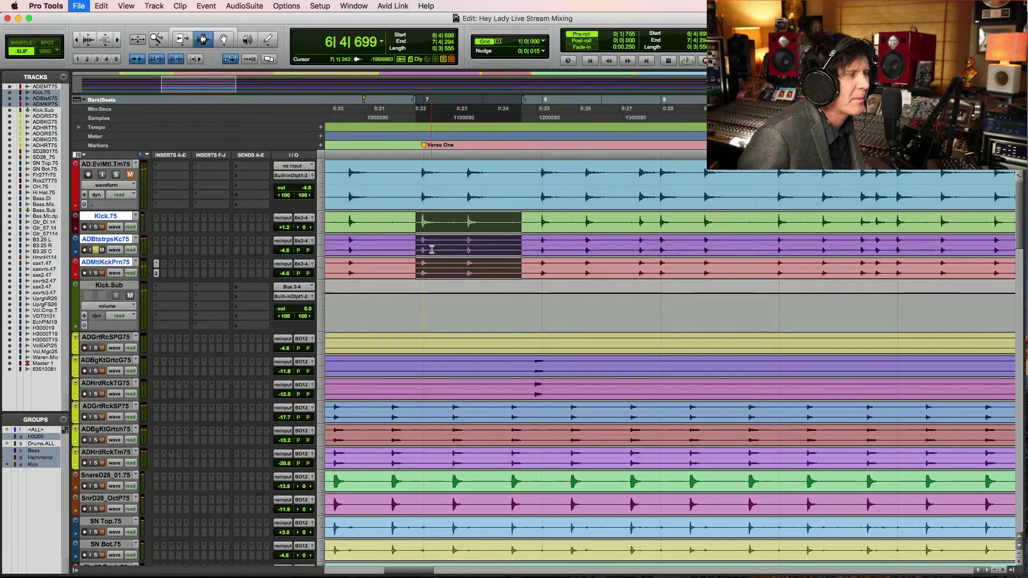
scroll(482, 219, up, 3)
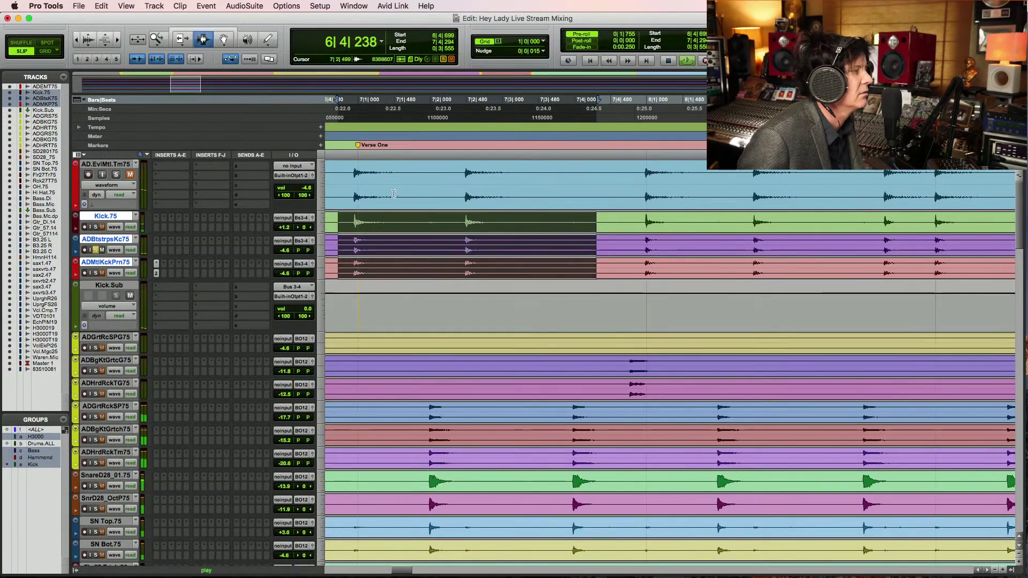
key(space)
shift+click(351, 238)
key(space)
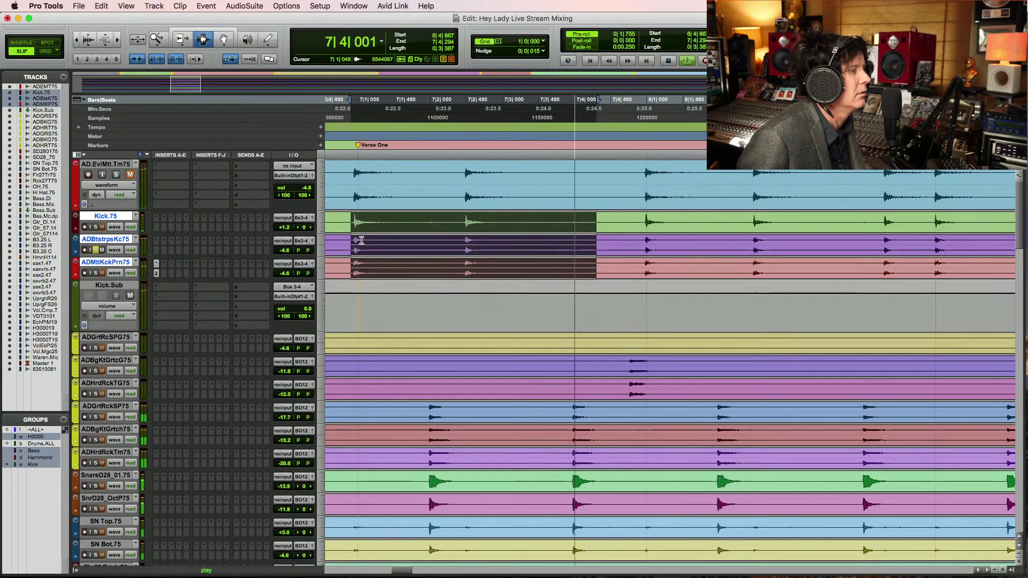
key(space)
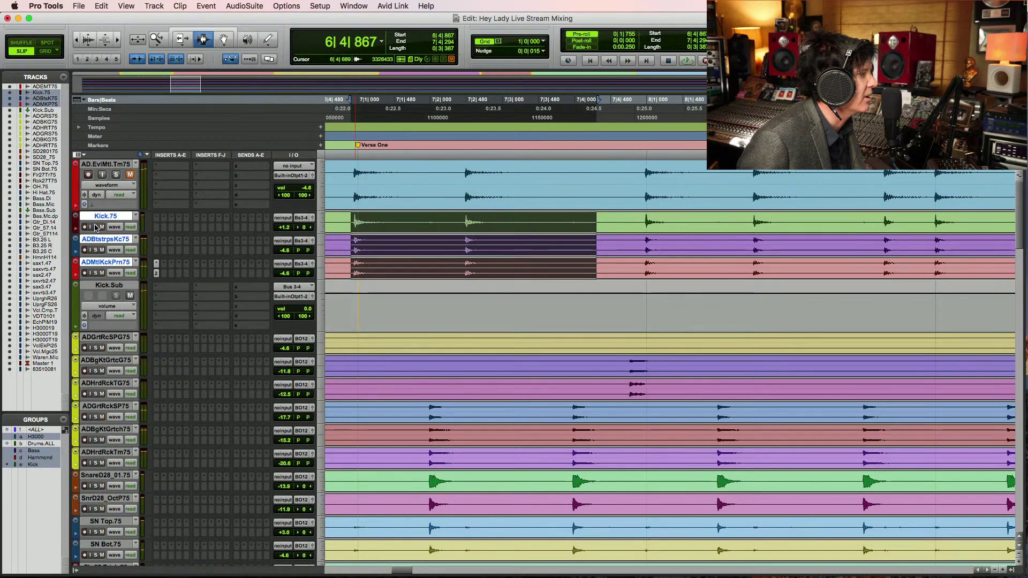
Audition Kick.75 in solo and insert the mono REQ 4 equalizer in its first insert slot
key(space)
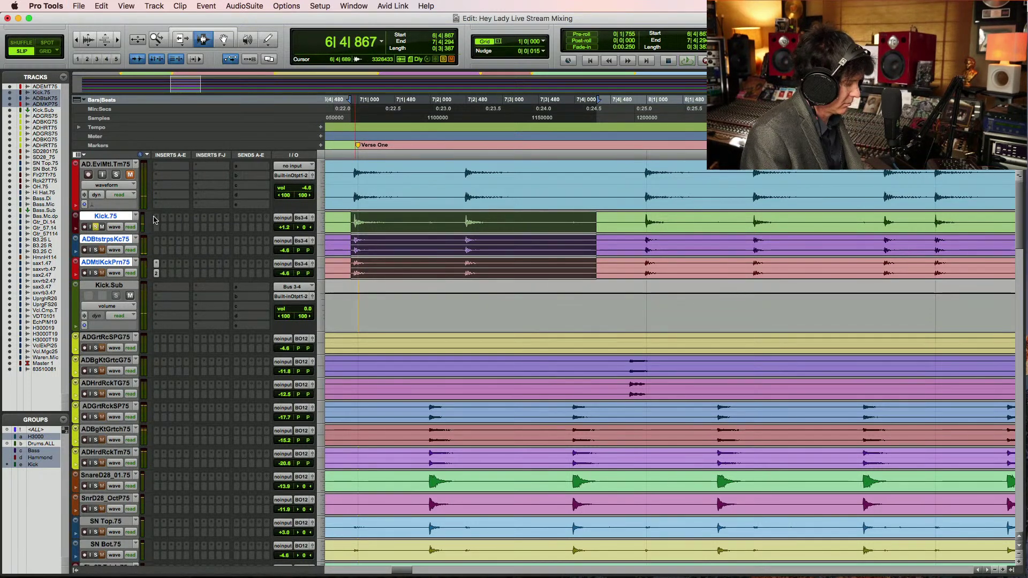
key(space)
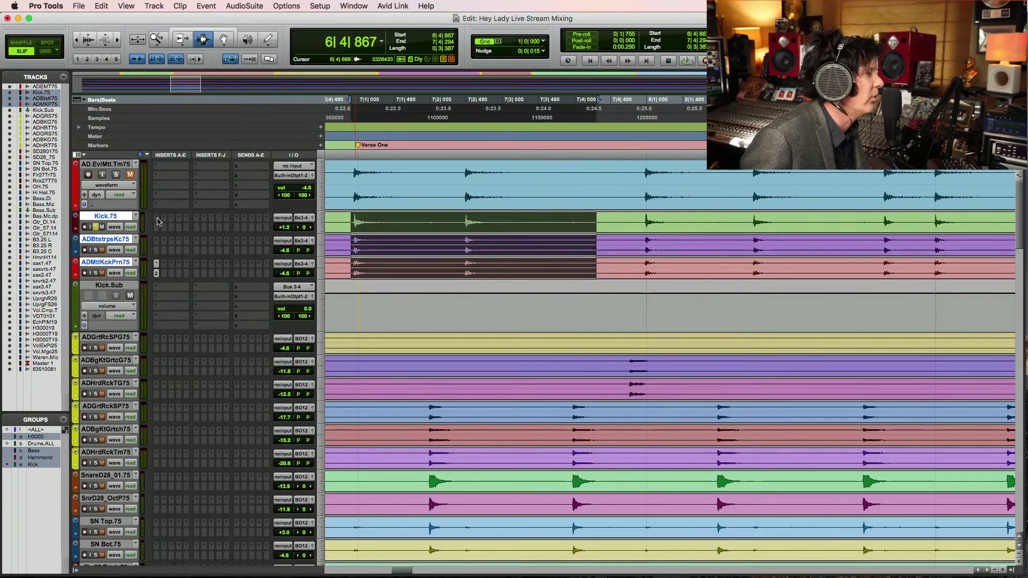
click(159, 221)
mouse_move(181, 218)
mouse_move(300, 10)
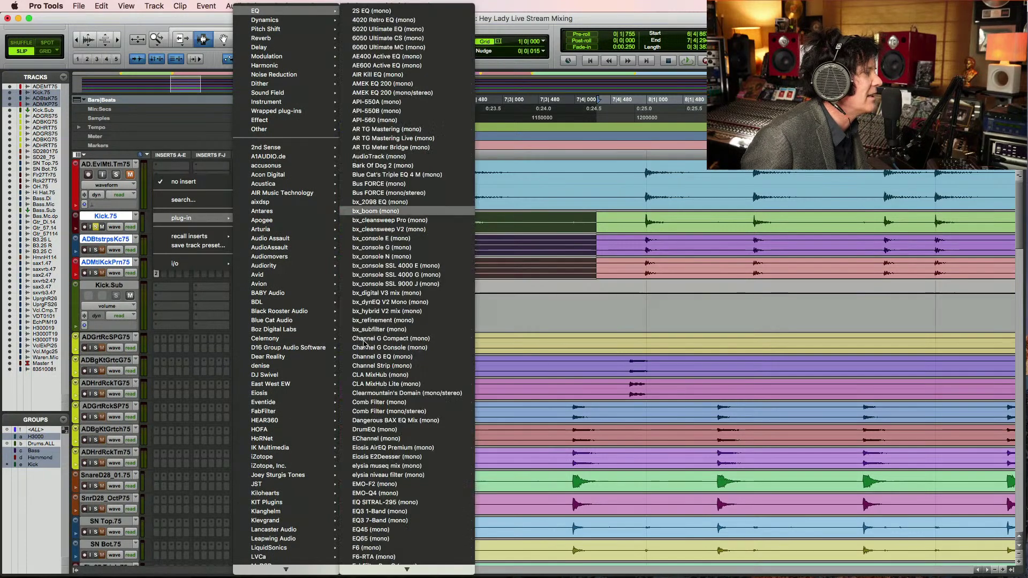
scroll(375, 428, down, 20)
scroll(374, 432, down, 15)
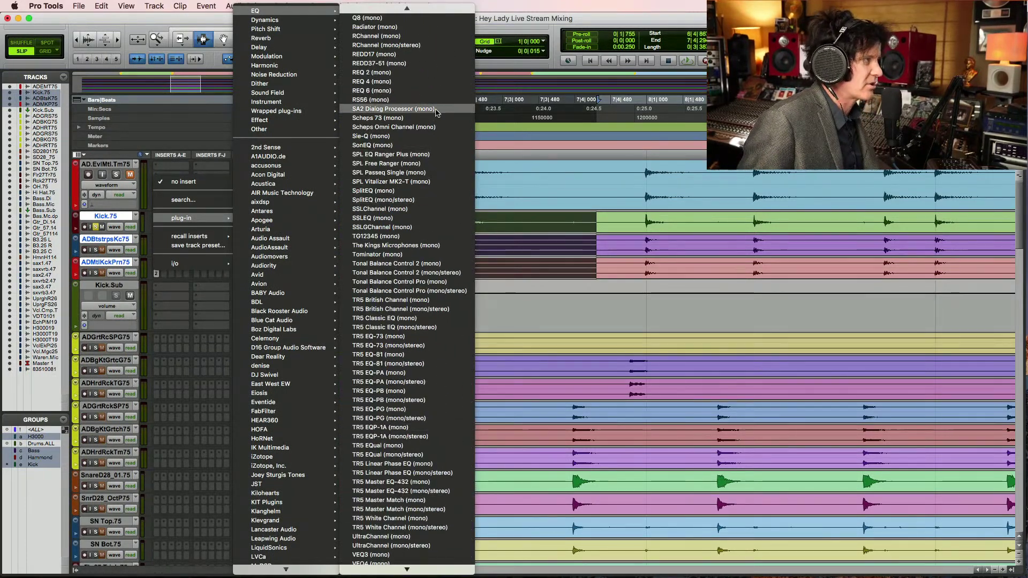
click(432, 84)
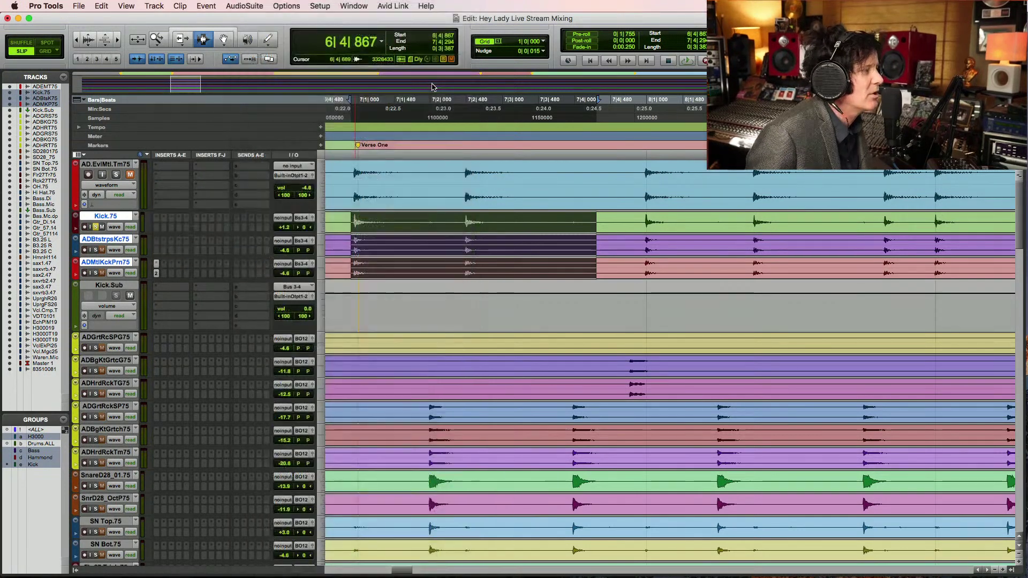
drag(712, 223, 568, 200)
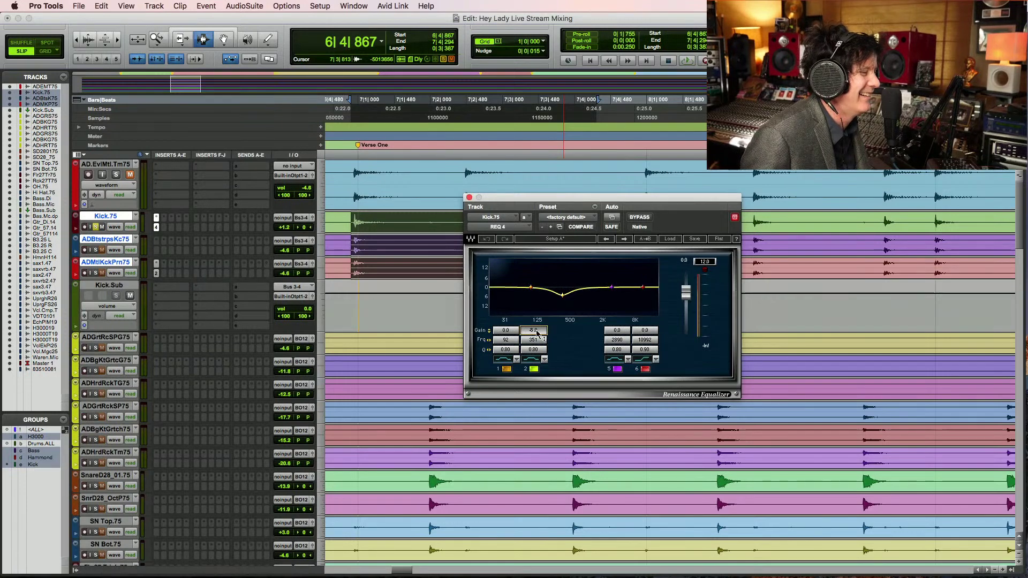
While playing Kick.75, cut REQ 4 band 2 to -11.4 dB at 351 Hz with a Q of 0.71
key(space)
key(Down)
key(Down)
key(Down)
key(Down)
key(Down)
key(Down)
key(Down)
key(Down)
key(Down)
key(Down)
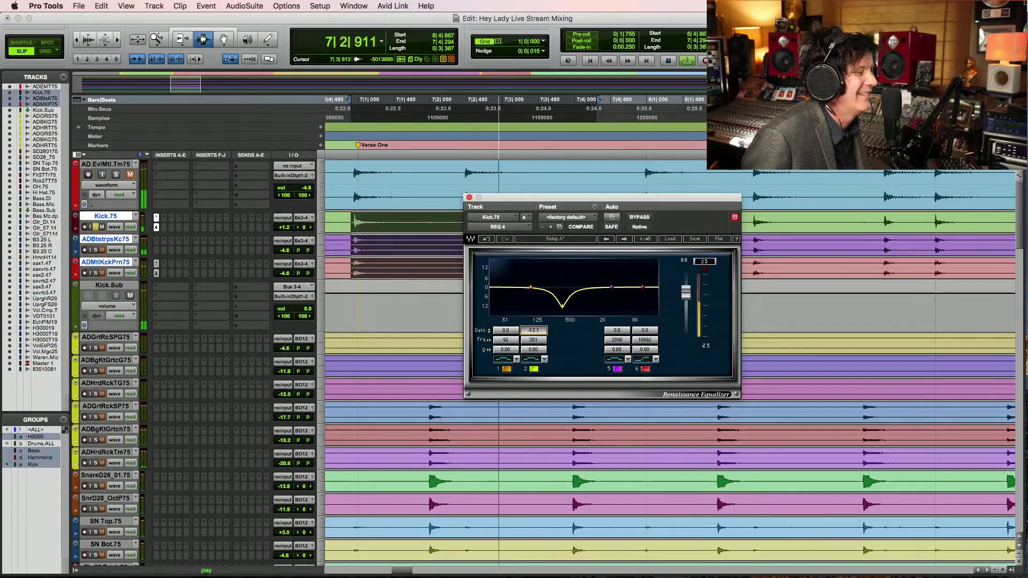
click(534, 348)
key(Down)
key(Down)
key(Down)
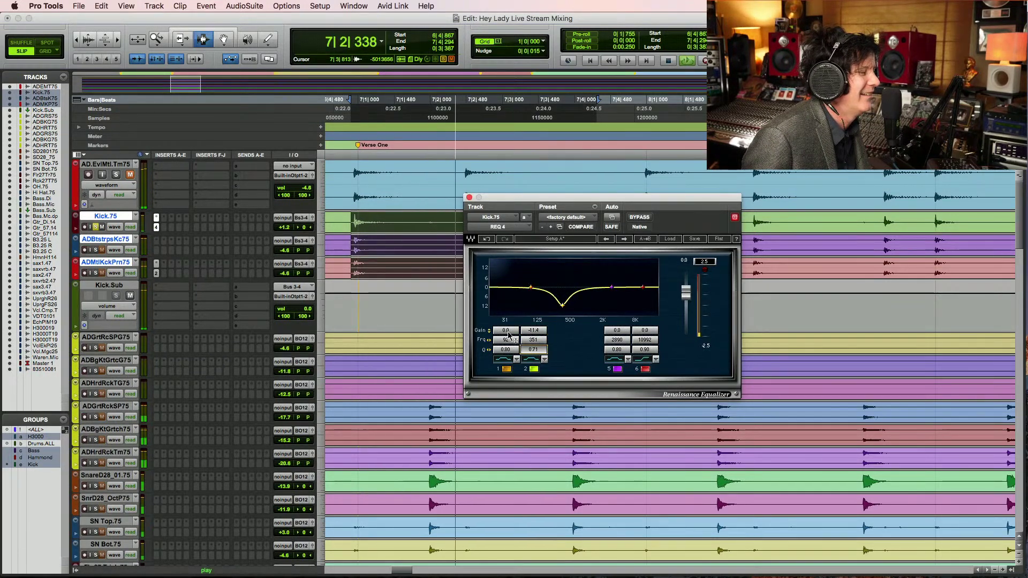
Shape Kick.75's other EQ bands: high-pass band 1 at 50 Hz, boost band 5 by 5.7 dB, and low-pass band 6 at 6631 Hz
click(503, 359)
drag(505, 339, 505, 356)
mouse_move(616, 330)
mouse_down()
mouse_move(617, 299)
mouse_move(616, 316)
mouse_up()
click(645, 360)
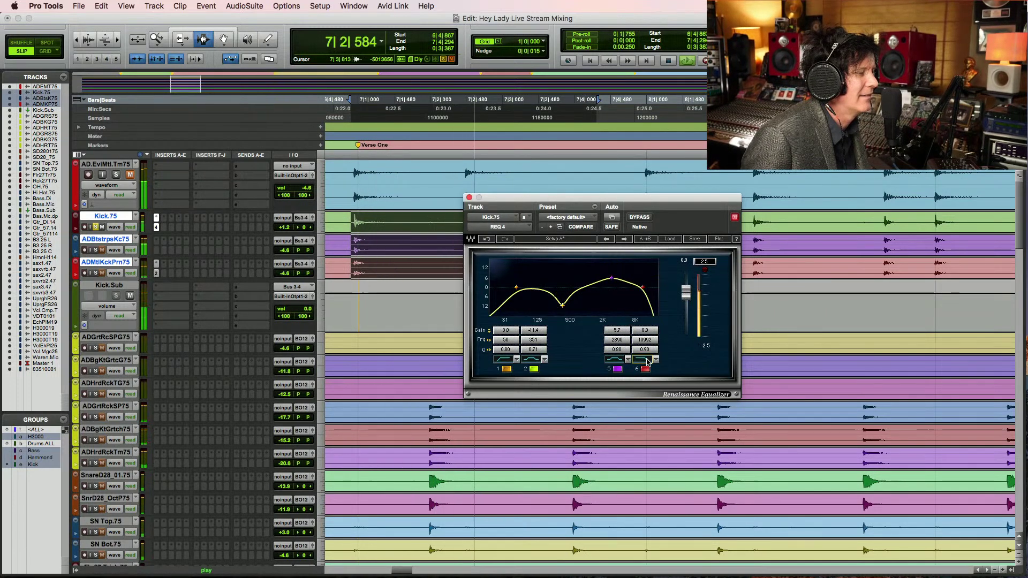
drag(642, 287, 631, 287)
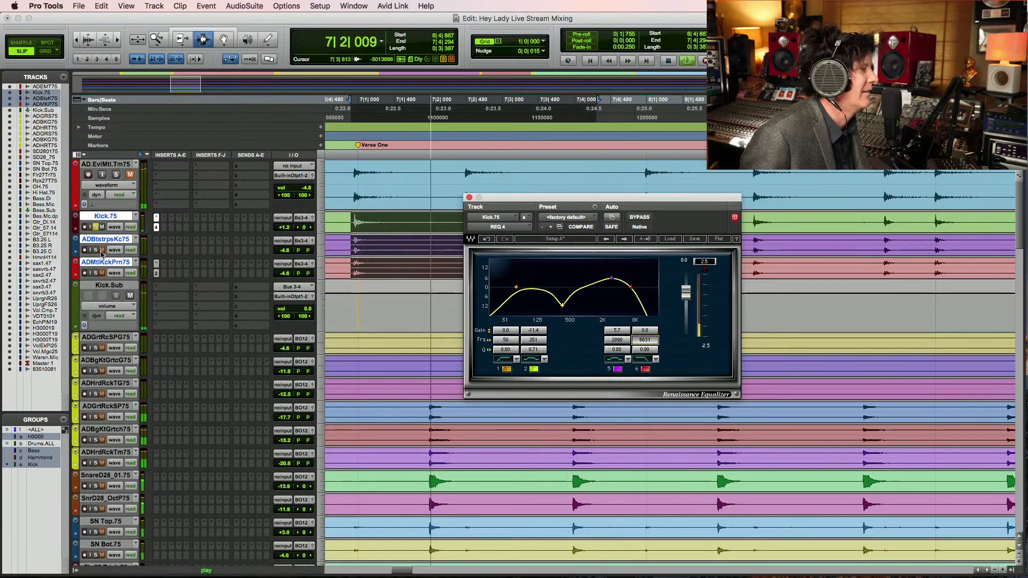
key(space)
Replace the REQ 4 in Kick.75's first insert slot with the mono REQ 6 equalizer
click(156, 220)
mouse_move(182, 218)
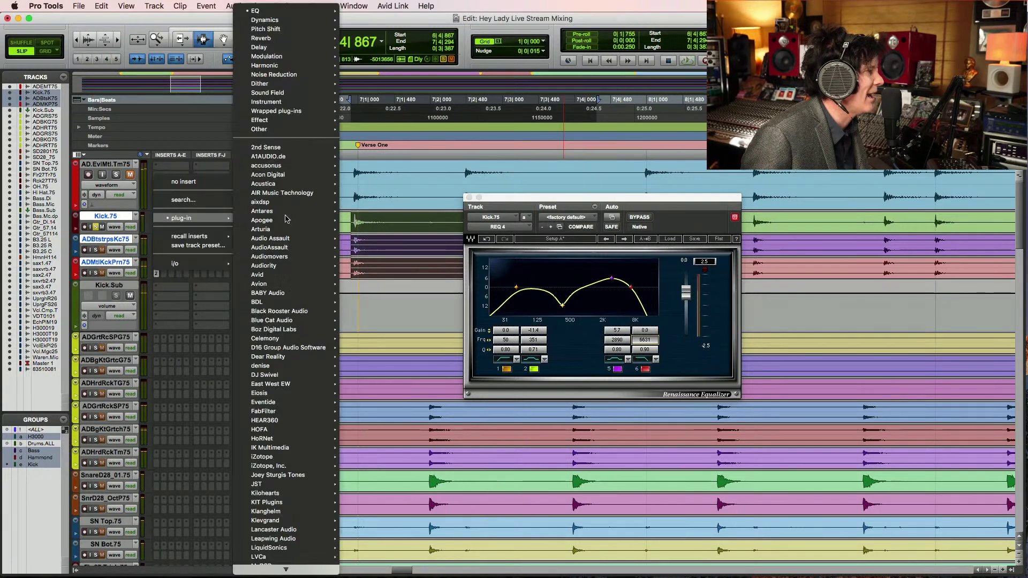
mouse_move(278, 11)
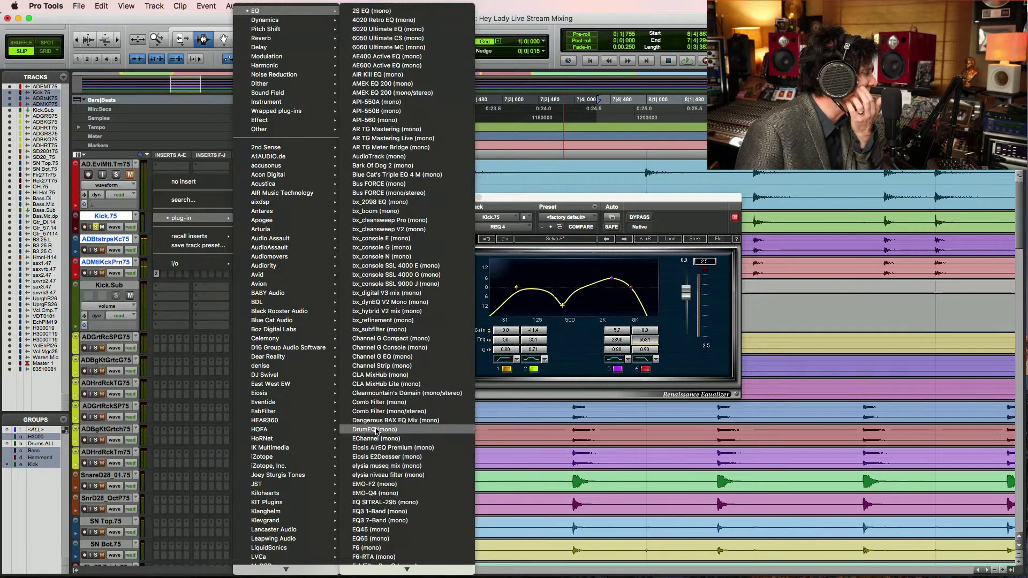
scroll(376, 423, down, 10)
scroll(376, 431, down, 14)
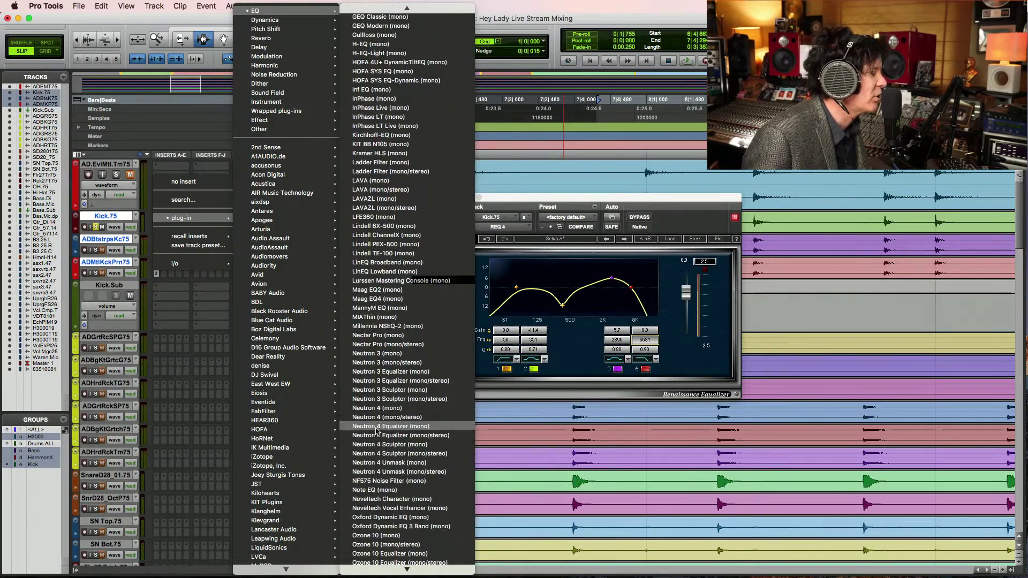
click(375, 441)
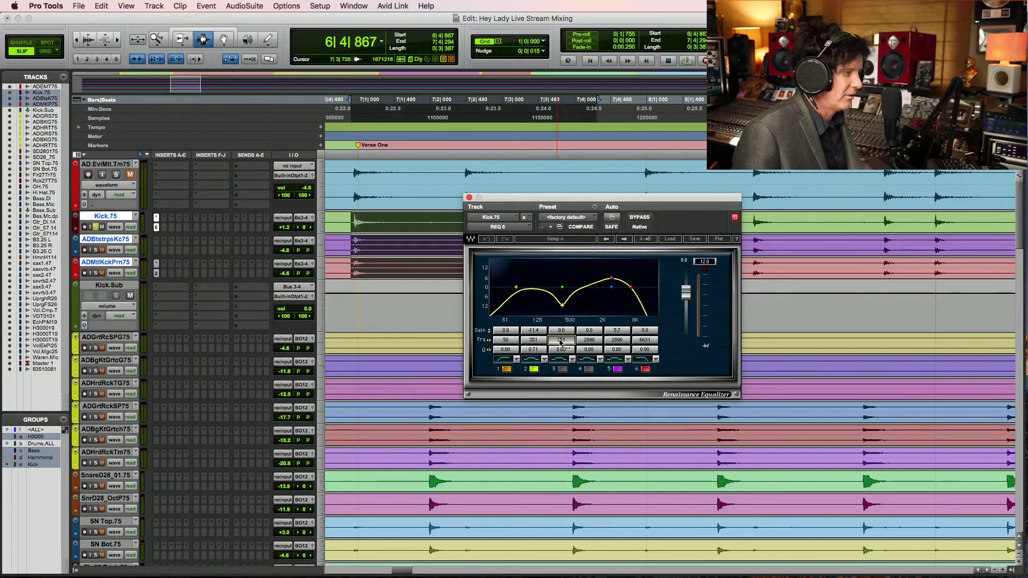
Boost Kick.75's band 3 by 11.6 dB at 64 Hz with Q 3.04, lower the band 1 high-pass to 43 Hz, and compare with bypass
key(Up)
key(Up)
key(Up)
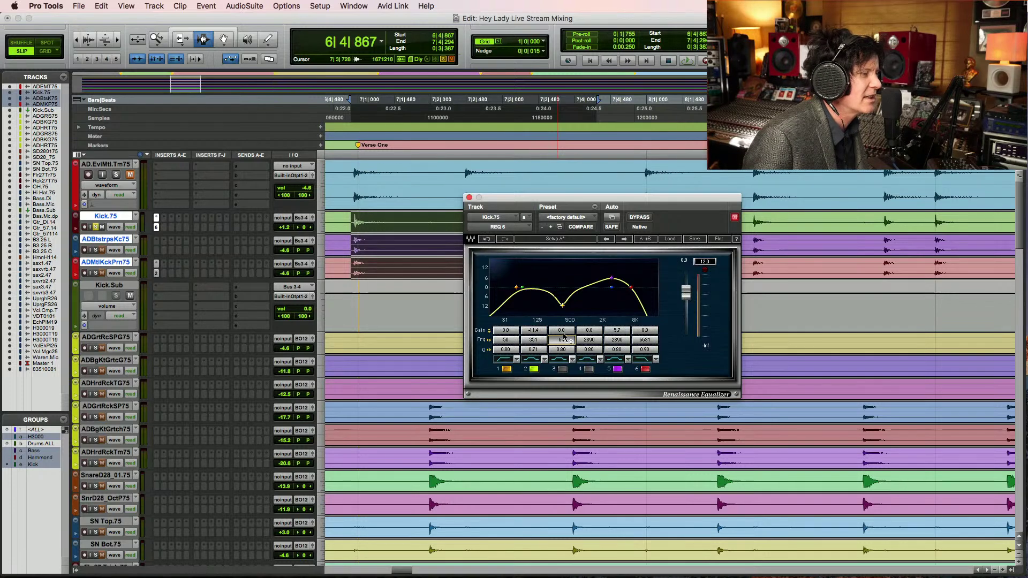
key(space)
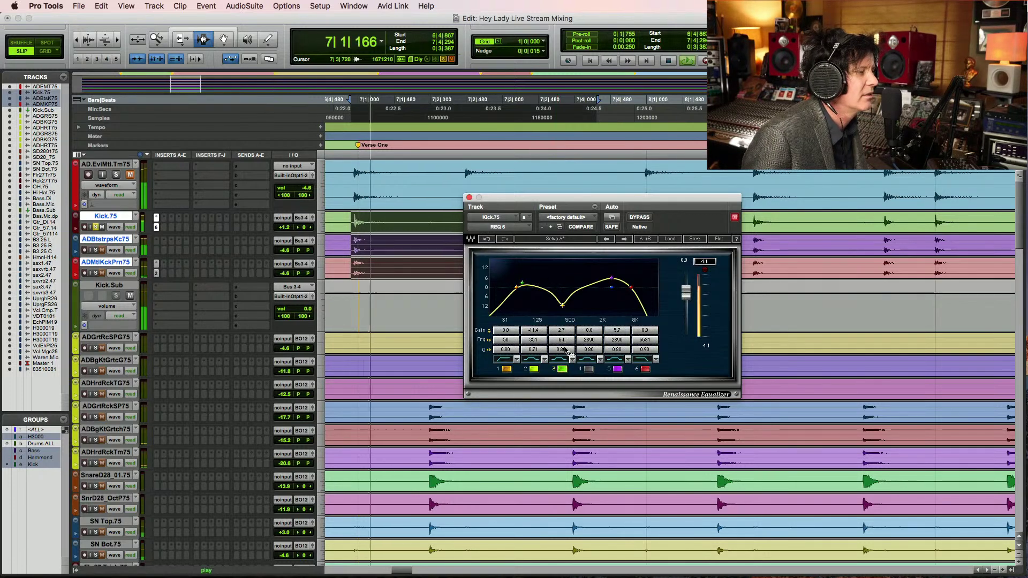
drag(561, 349, 560, 321)
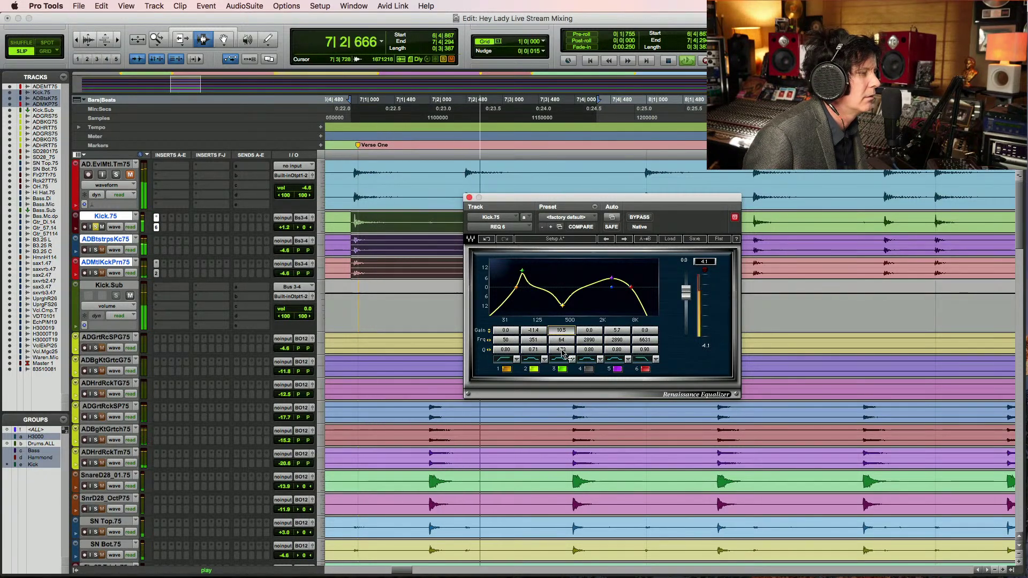
drag(561, 348, 505, 349)
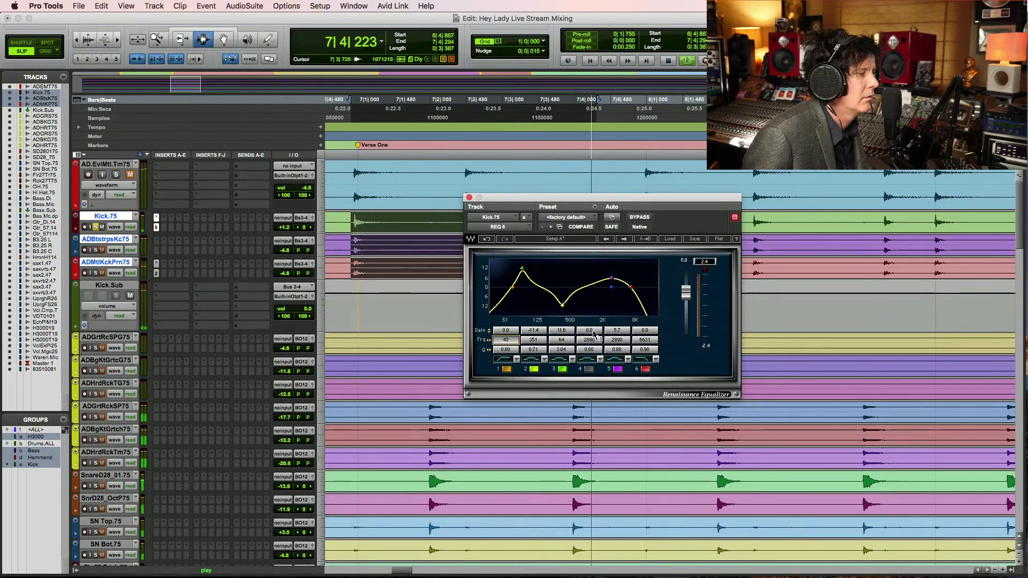
click(641, 217)
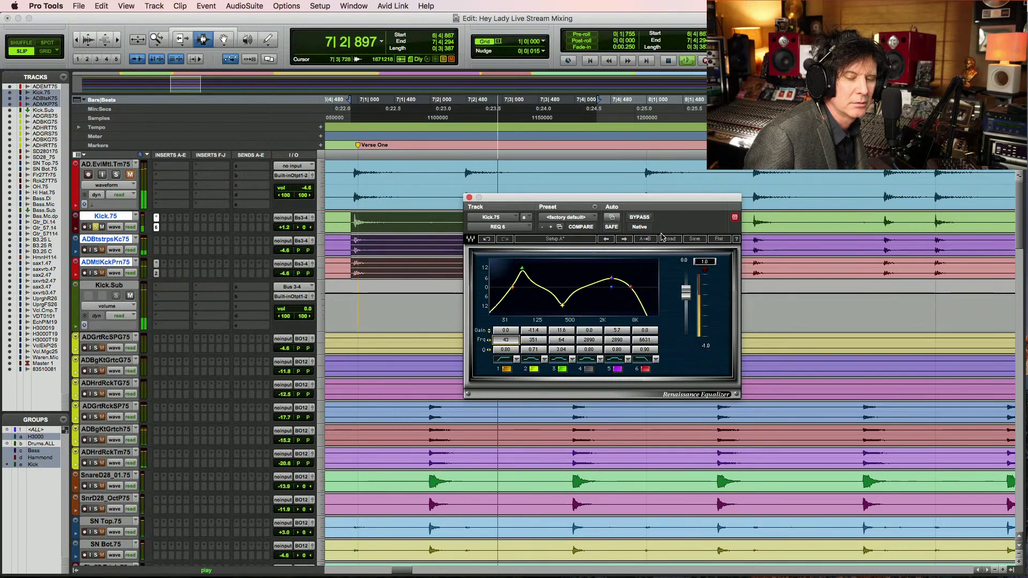
Reduce Kick.75's 64 Hz boost to 9.8 dB while auditioning it with the other two kick tracks in solo
click(561, 330)
key(Down)
key(Down)
key(Down)
key(Down)
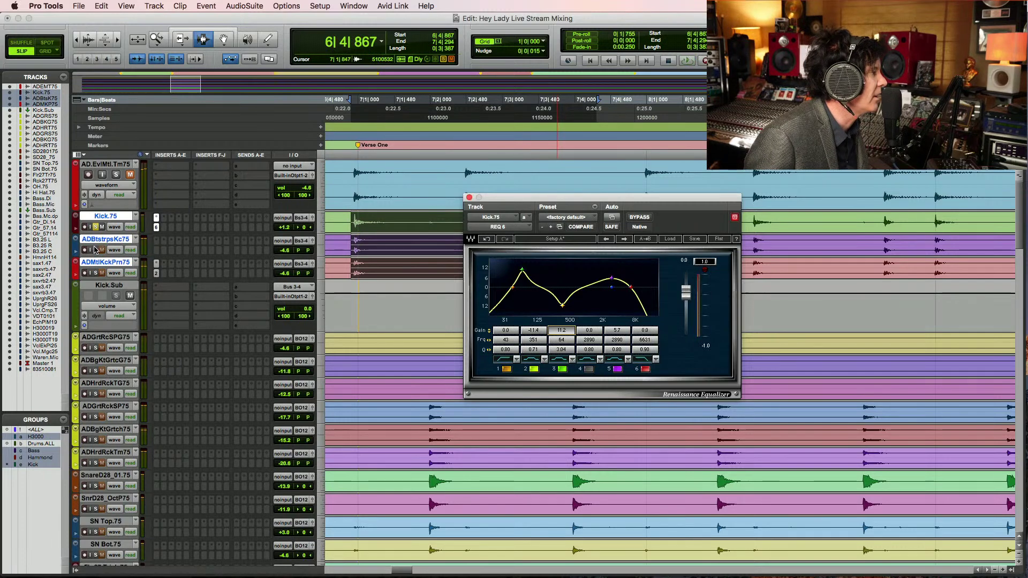
click(116, 291)
key(space)
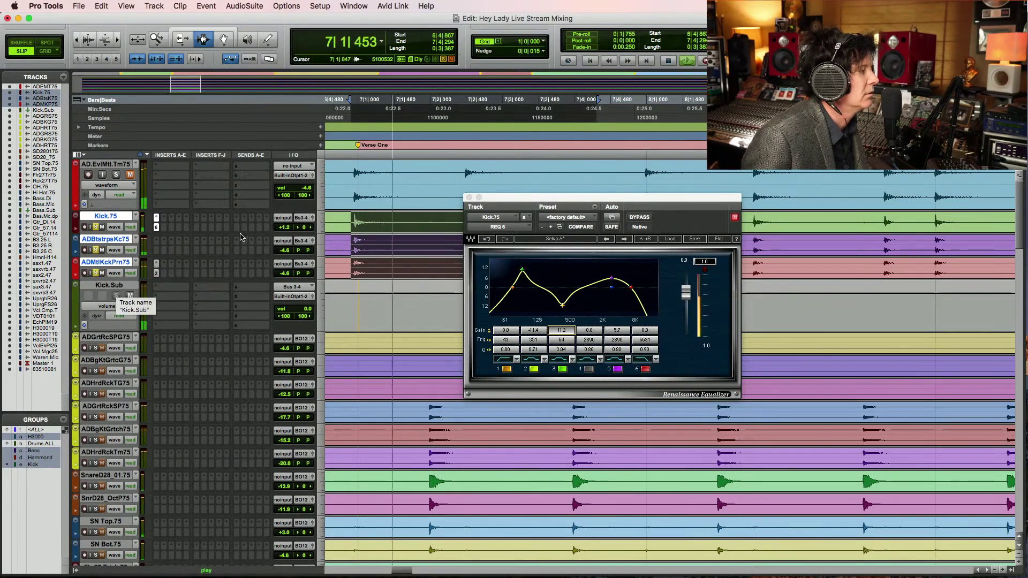
drag(563, 333, 563, 340)
key(space)
Solo only ADBtstrpsKc75 and insert the stereo REQ 4 equalizer in its first insert slot
click(95, 250)
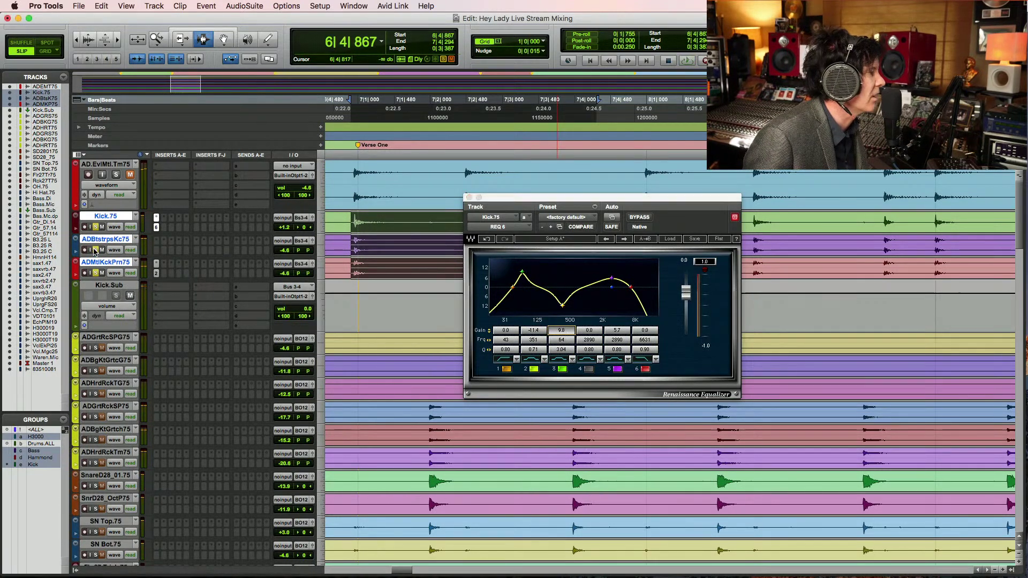
click(156, 245)
mouse_move(214, 241)
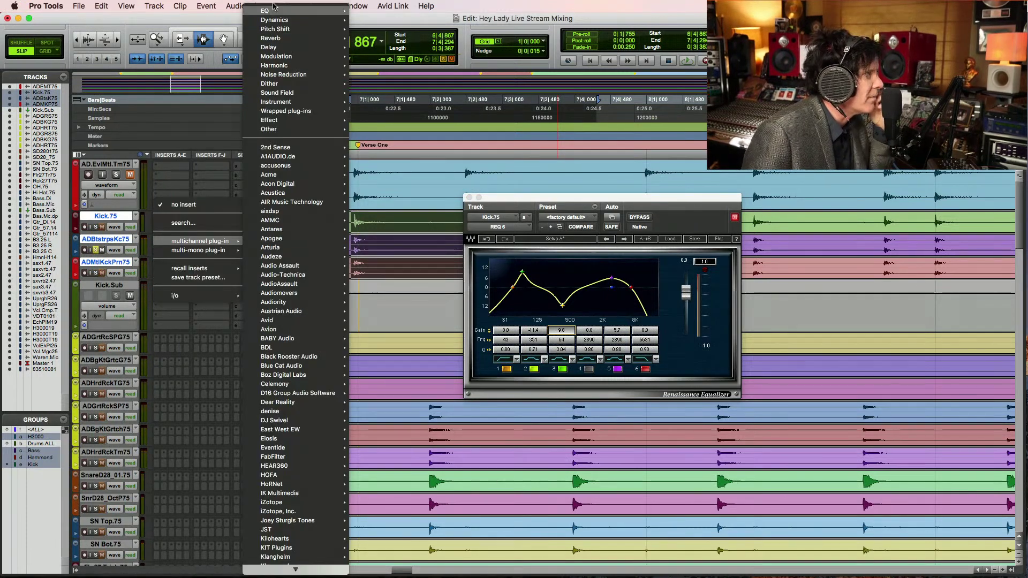
mouse_move(273, 11)
scroll(415, 393, down, 15)
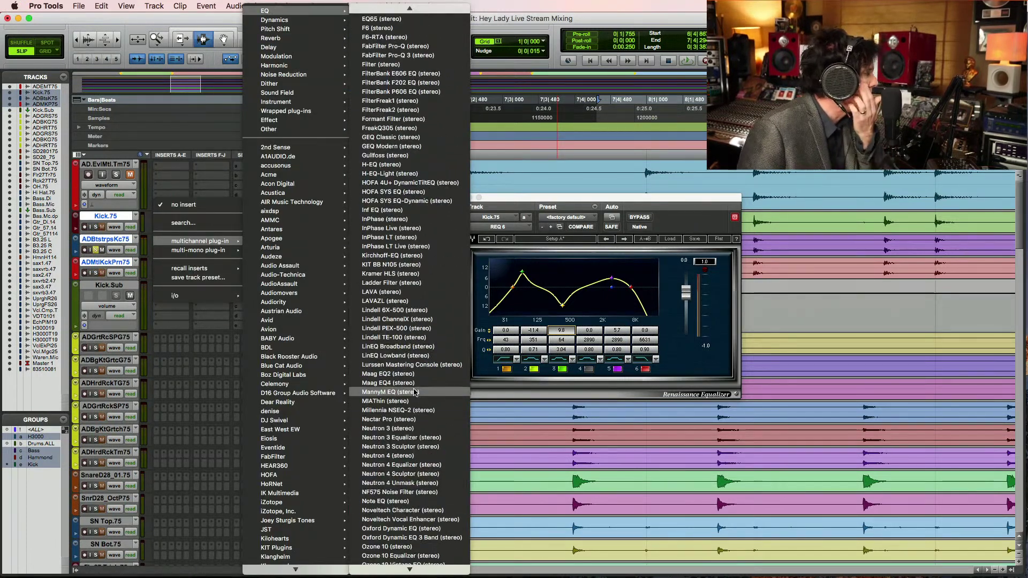
scroll(415, 392, down, 8)
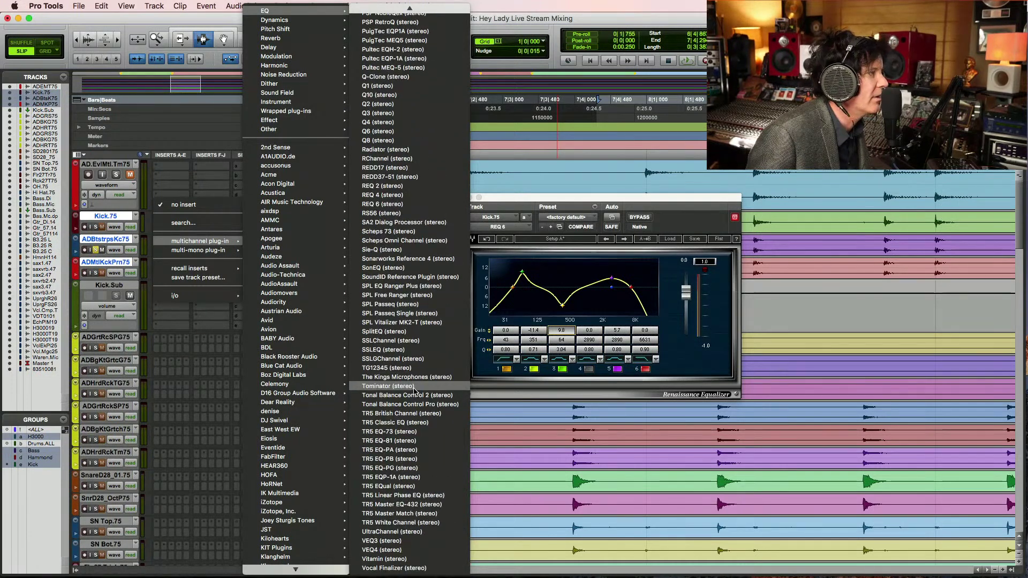
click(435, 314)
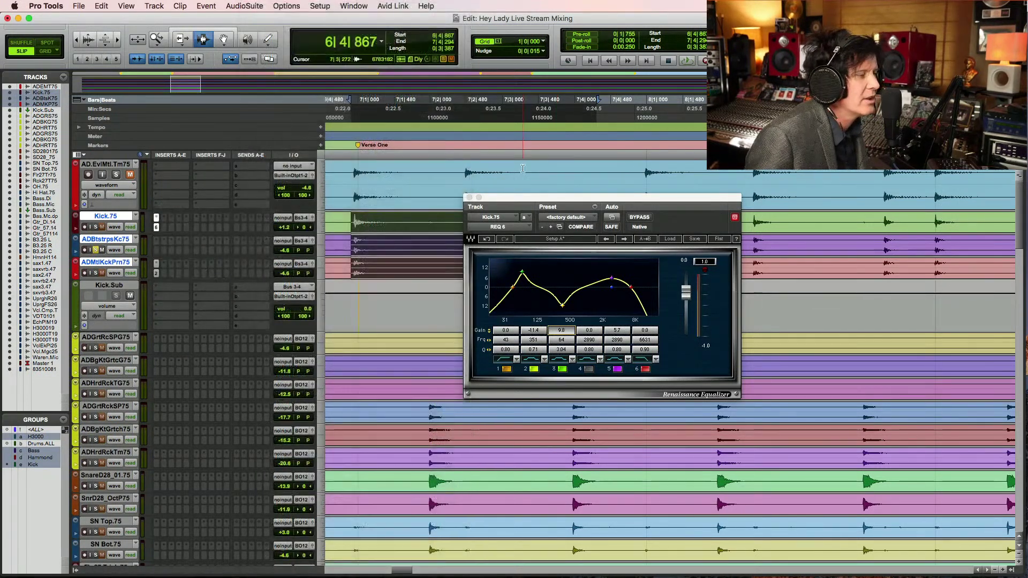
While playing ADBtstrpsKc75, set band 2 to -4.1 dB at 351 Hz and make band 1 a high-pass at 37 Hz
key(space)
drag(533, 330, 523, 358)
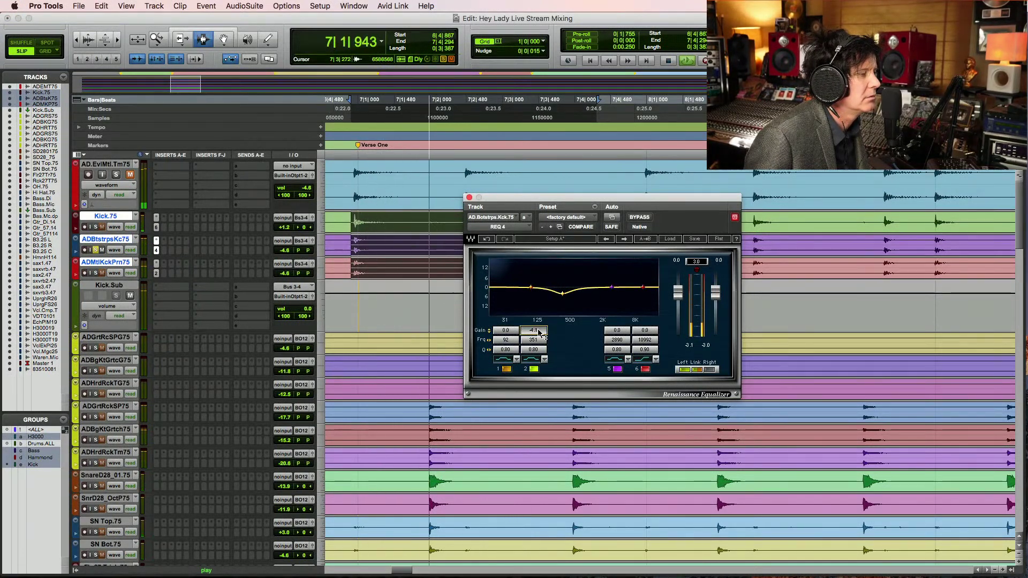
click(504, 359)
drag(505, 339, 506, 346)
Boost ADBtstrpsKc75's band 5 by 2.2 dB at 2890 Hz and set band 6 to a 4.3 dB boost at 65 Hz
drag(617, 330, 642, 354)
click(645, 339)
text(65)
mouse_move(644, 330)
mouse_down()
mouse_move(644, 319)
mouse_move(651, 333)
mouse_up()
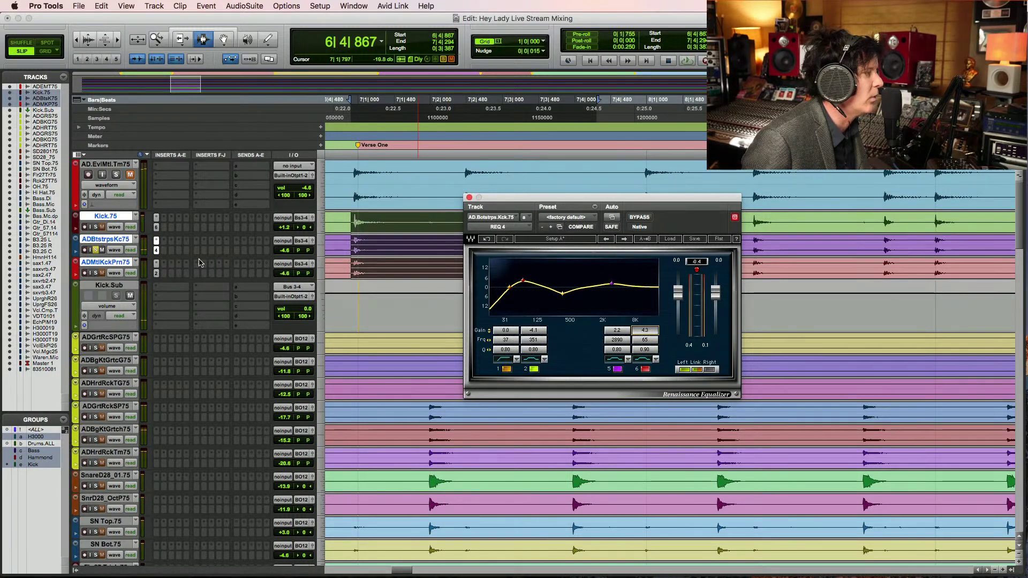
Replace ADBtstrpsKc75's REQ 4 with the stereo REQ 6 and cut band 3 by 3.8 dB at 102 Hz with Q 3.79
click(156, 251)
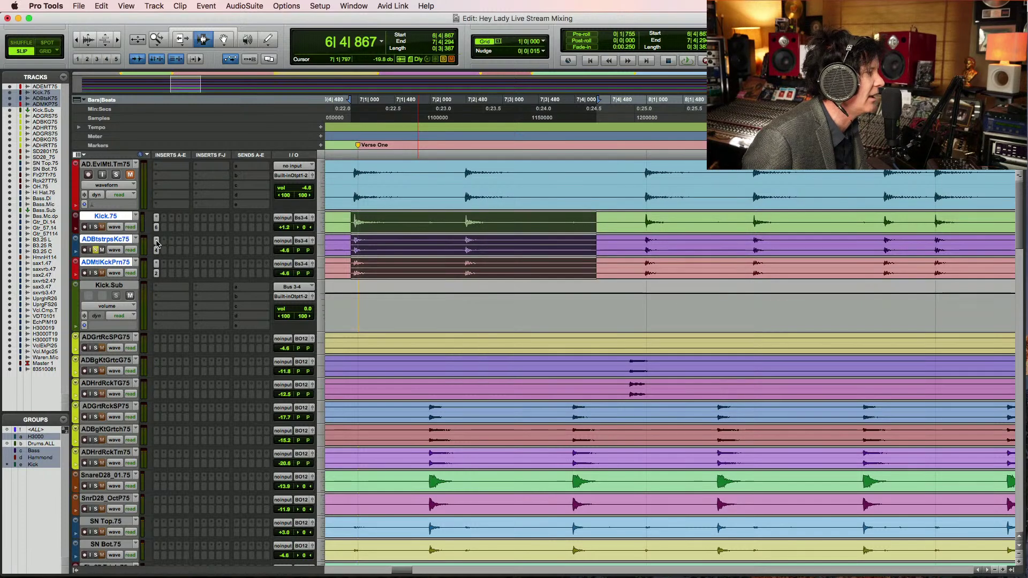
click(156, 243)
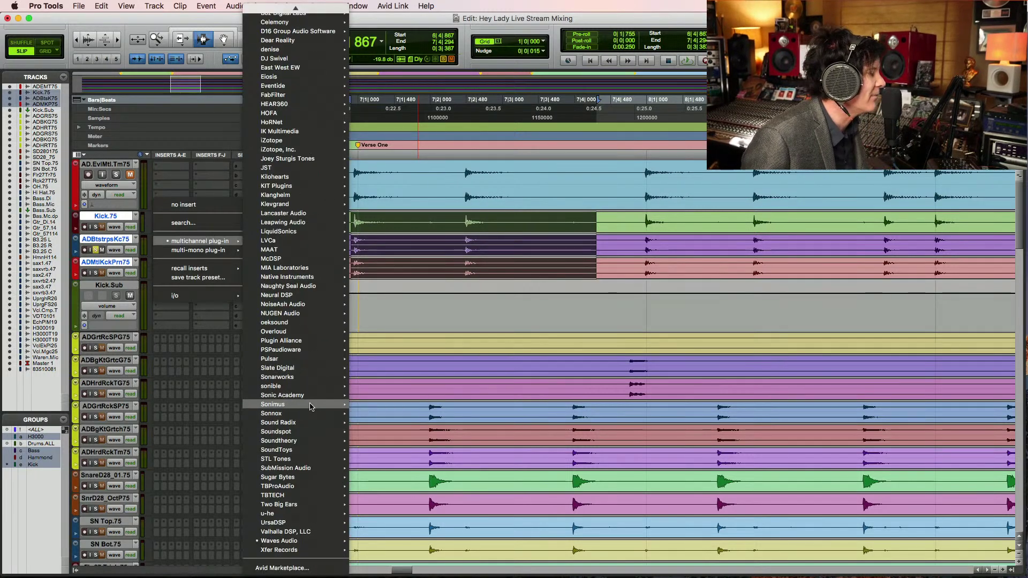
mouse_move(299, 541)
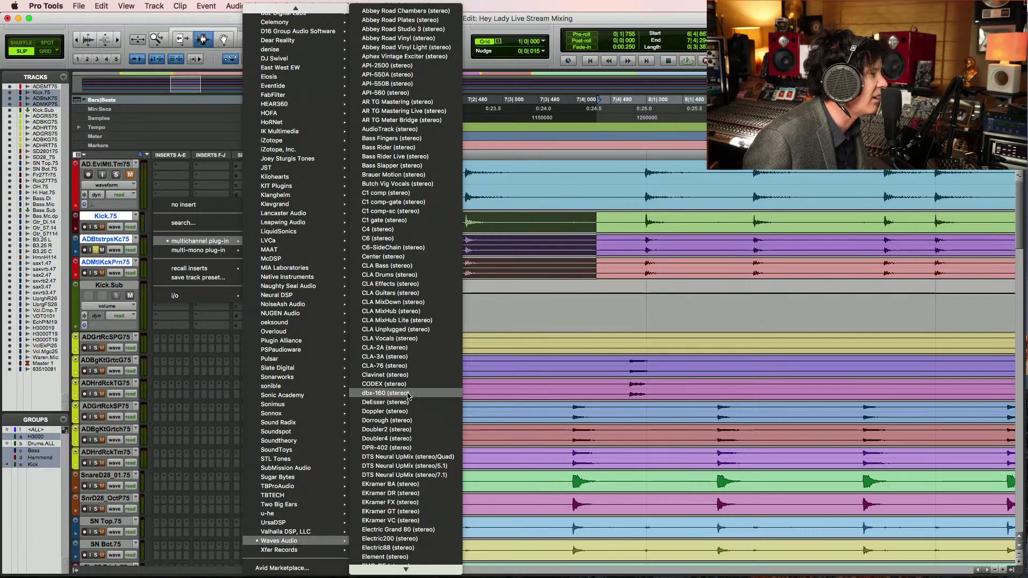
scroll(408, 396, down, 20)
scroll(408, 397, down, 15)
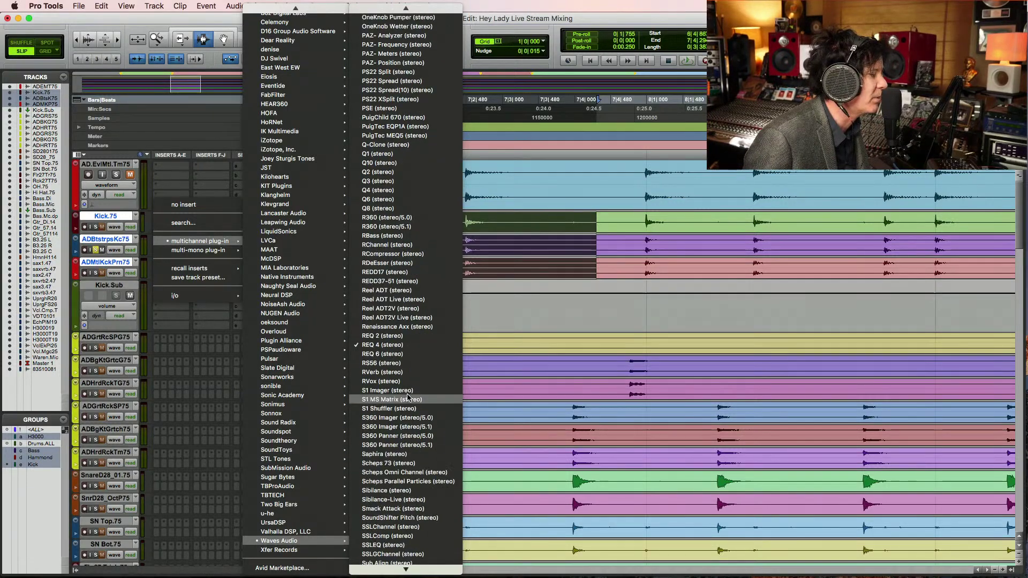
click(414, 354)
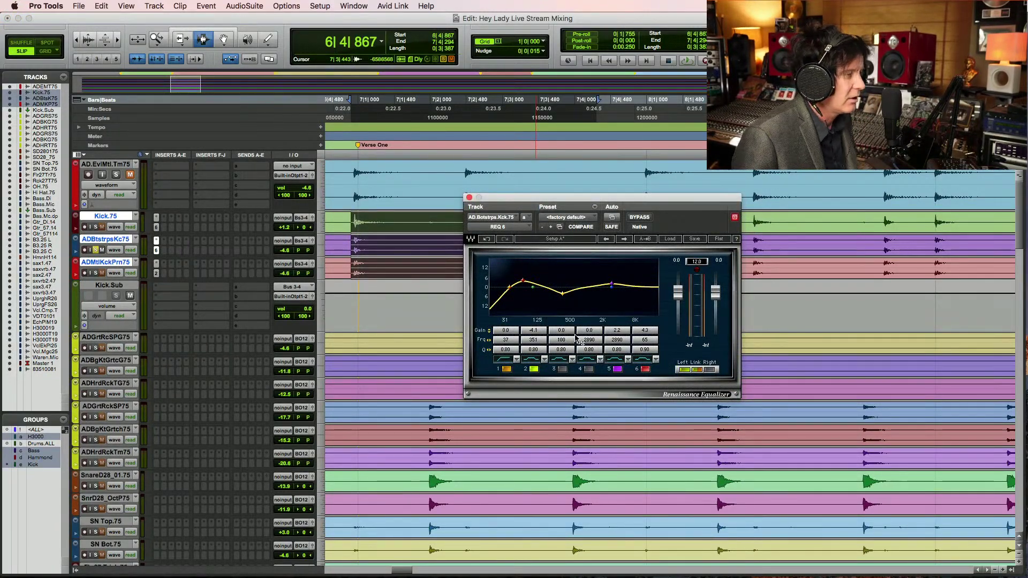
drag(558, 351, 563, 335)
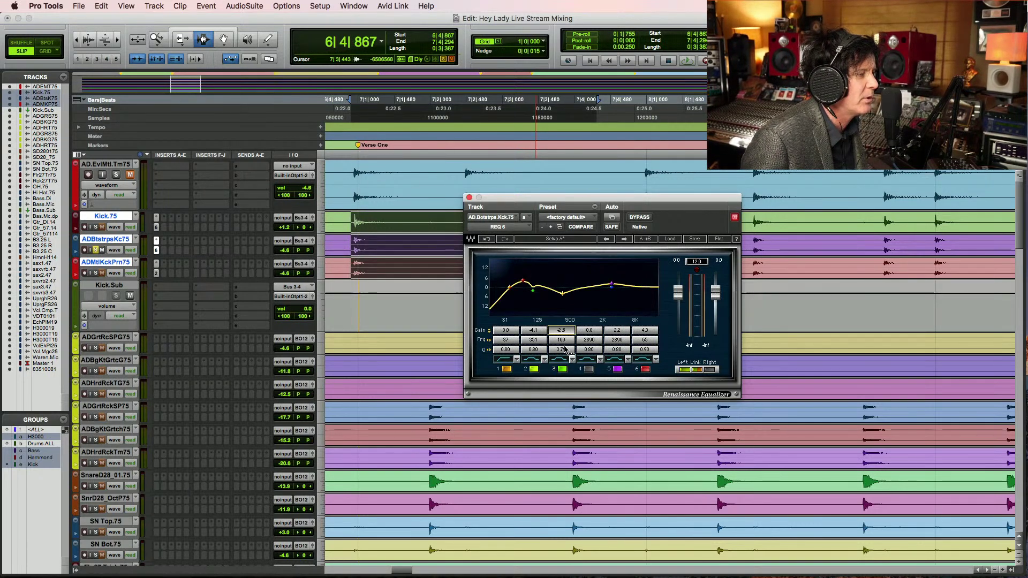
click(561, 340)
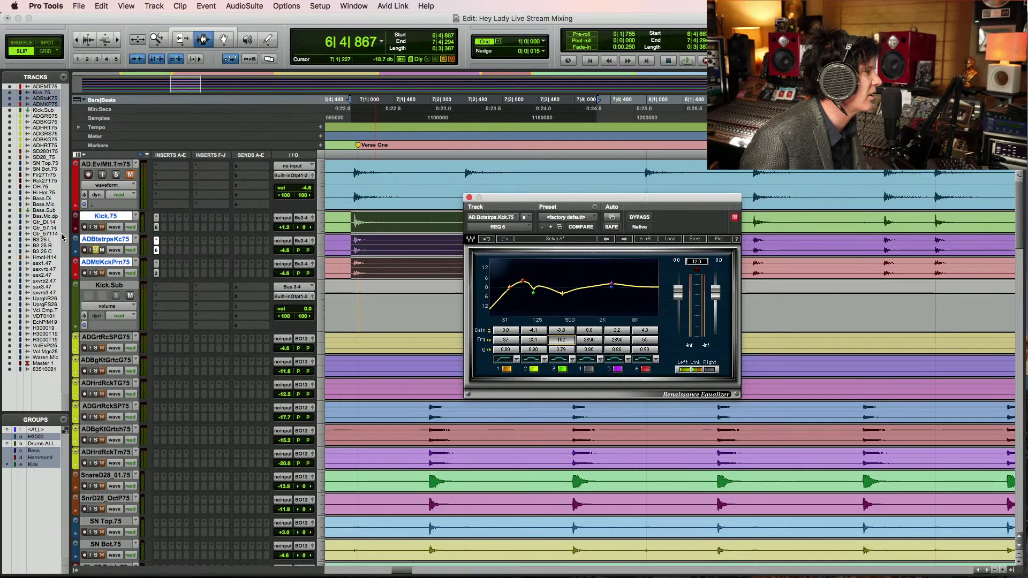
Audition all three equalized kick tracks together in solo
click(96, 227)
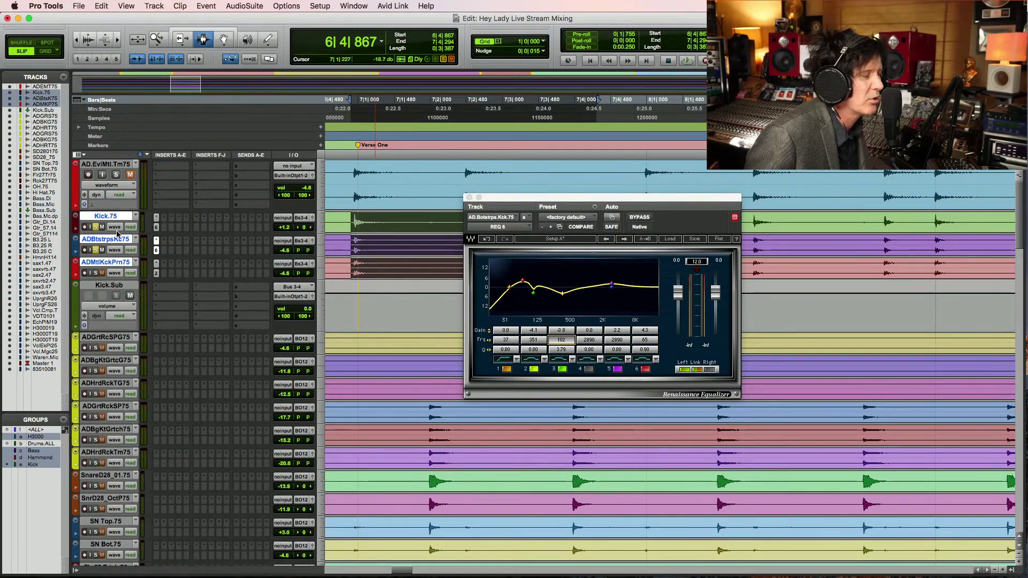
key(space)
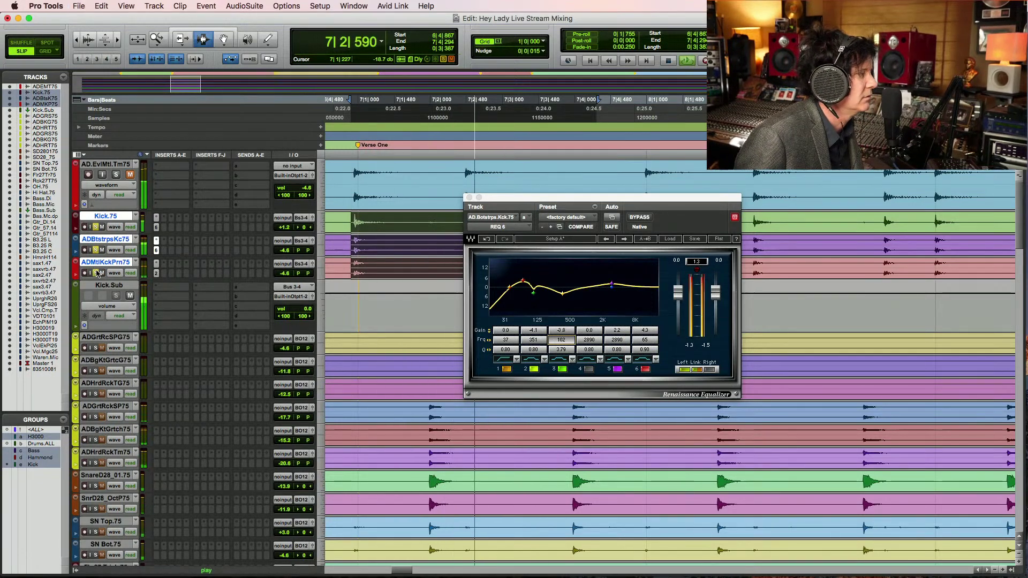
key(space)
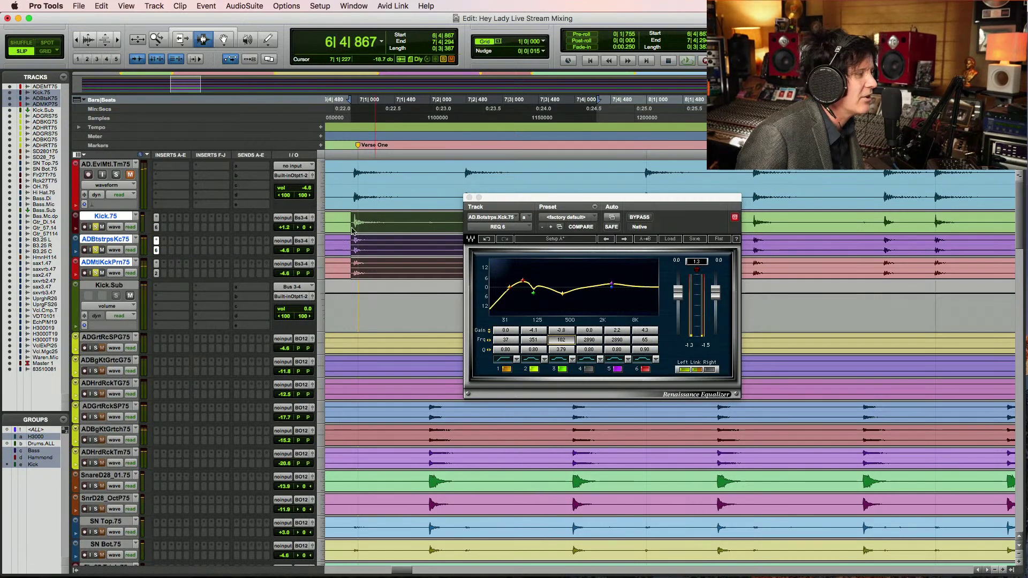
Close the equalizer, audition the kicks with all drum tracks soloed, and place the playback start at 6|4|781 just before Verse One
click(469, 197)
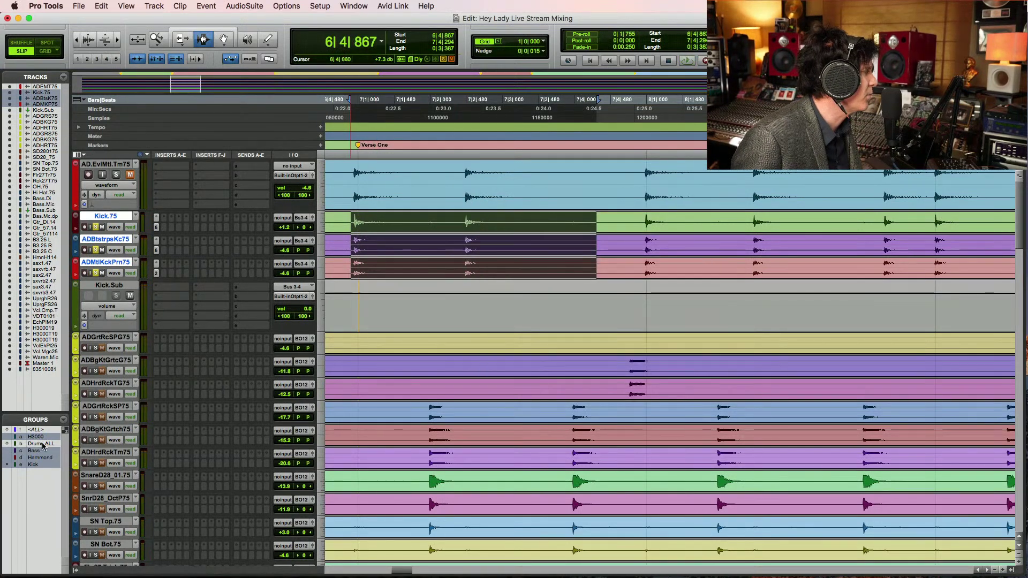
key(space)
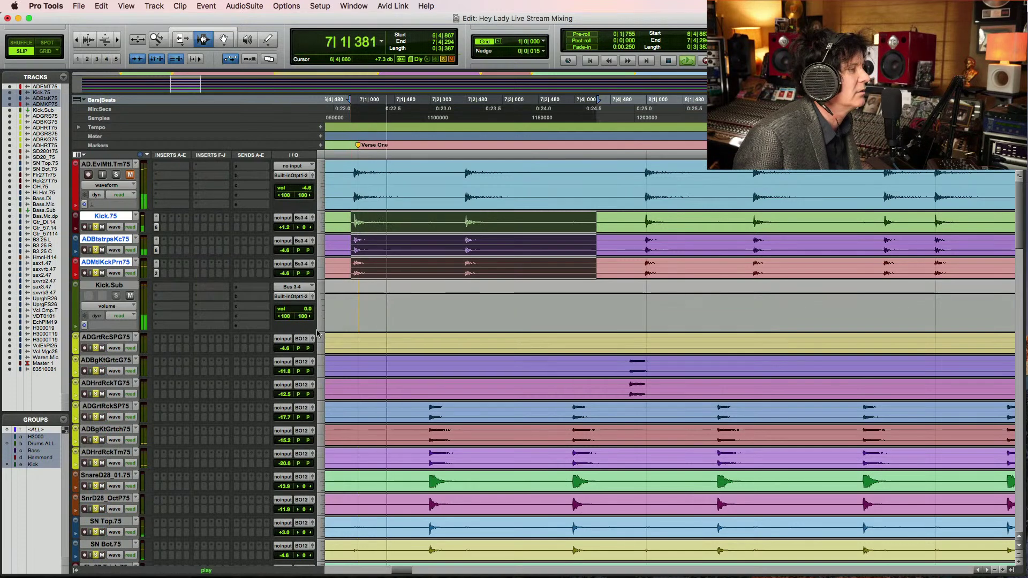
click(345, 229)
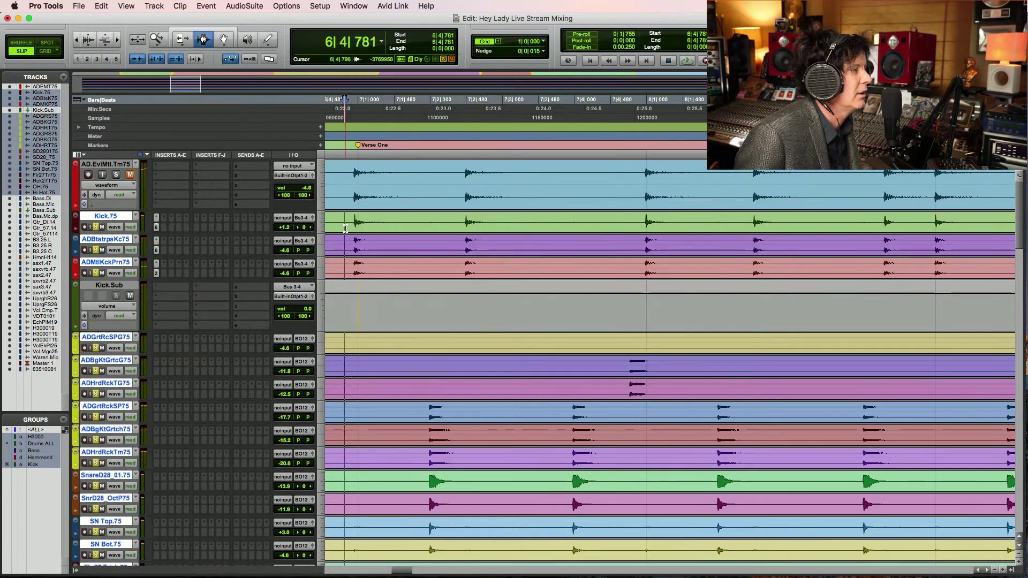
Audition the soloed drum tracks from 6|4|781, adding Bass.Di and Bass.Mic to the solo
scroll(132, 395, down, 10)
key(space)
scroll(132, 395, down, 2)
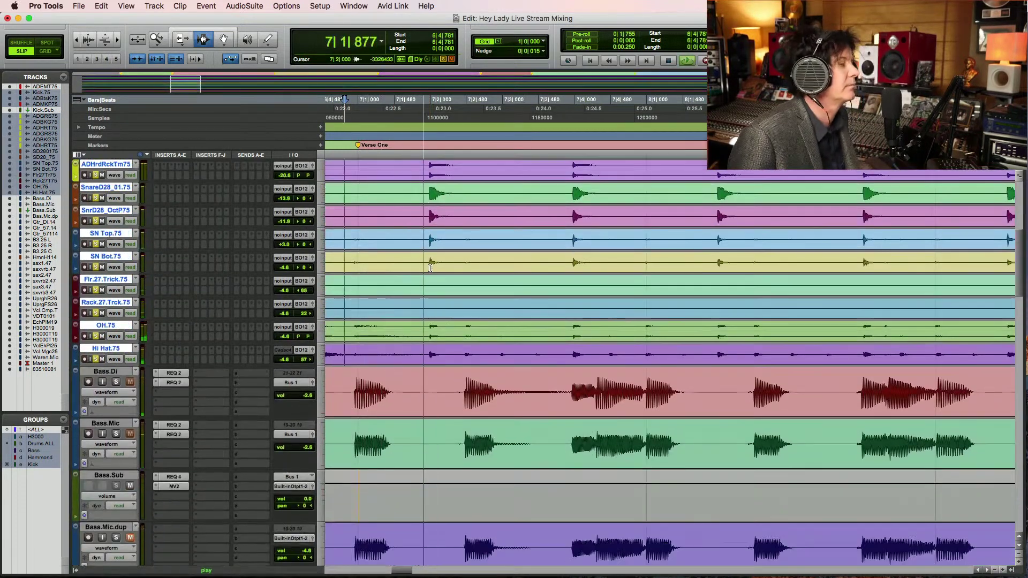
click(116, 381)
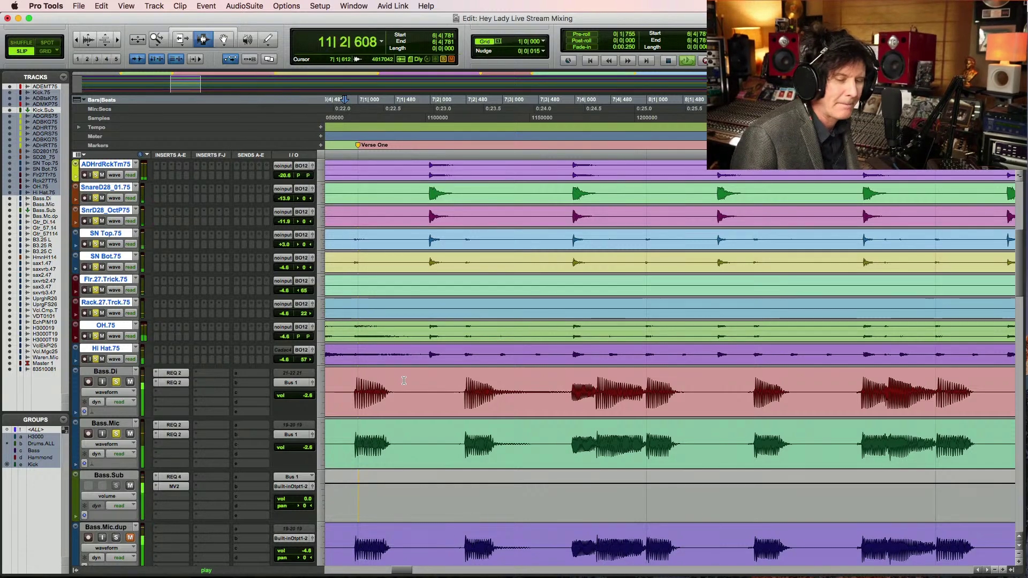
scroll(403, 380, up, 10)
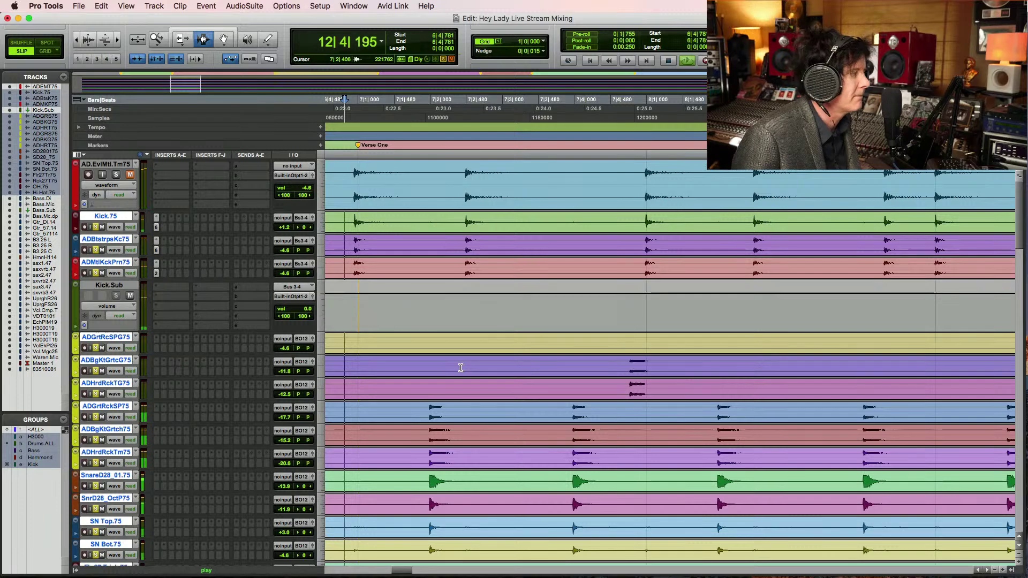
scroll(460, 368, down, 7)
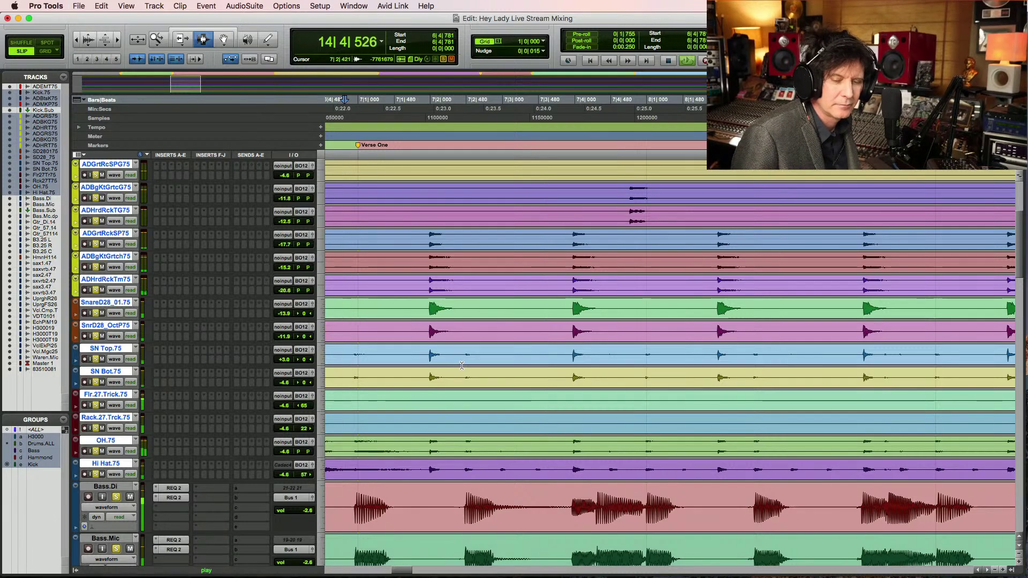
scroll(461, 366, down, 3)
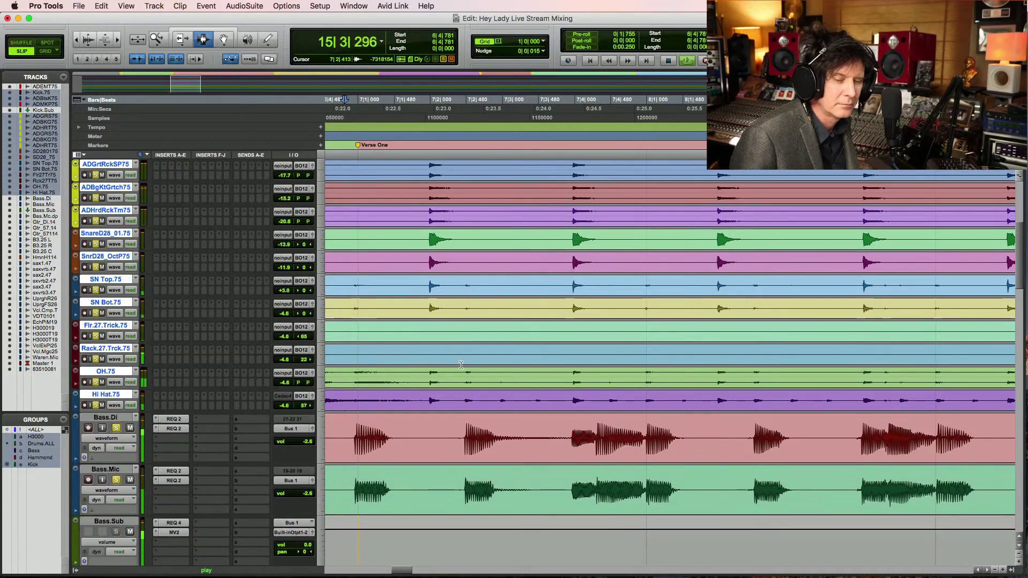
scroll(461, 364, down, 3)
key(space)
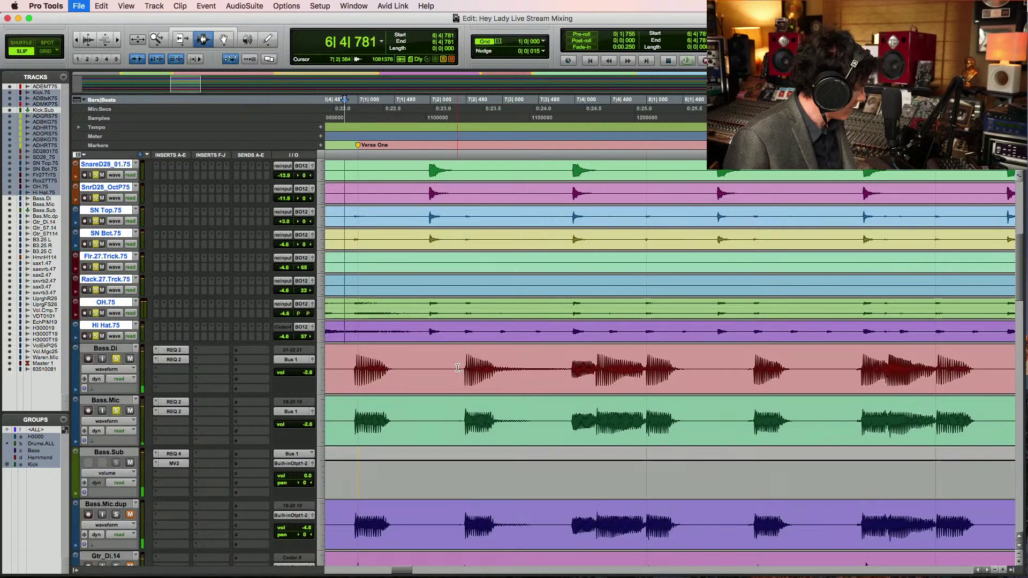
Select the tom fill passage around the start of the Chorus on the drum tracks, from 14|3|956 to 17|1|109
key(r)
key(r)
key(F5)
drag(835, 253, 1013, 276)
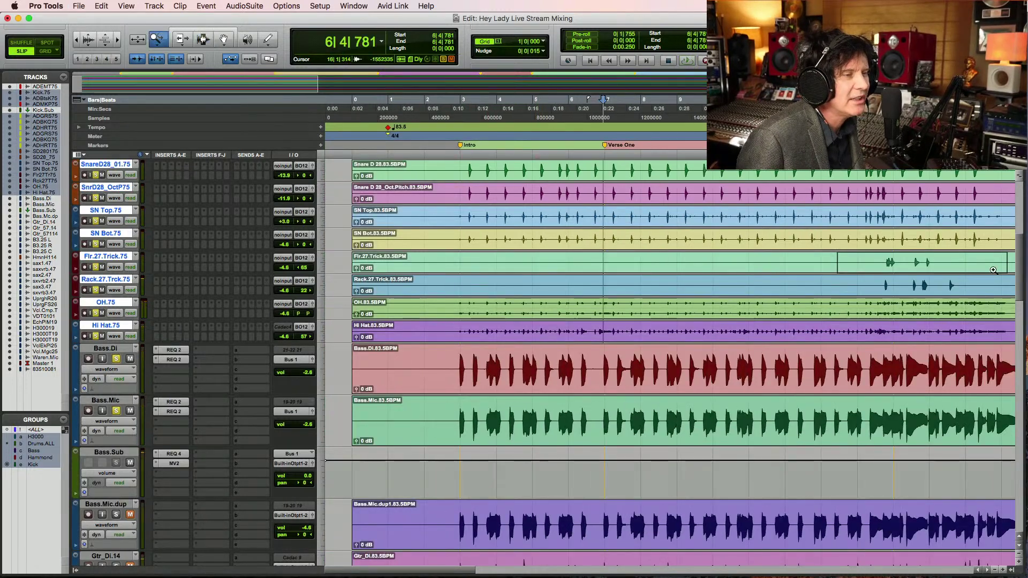
drag(518, 280, 845, 316)
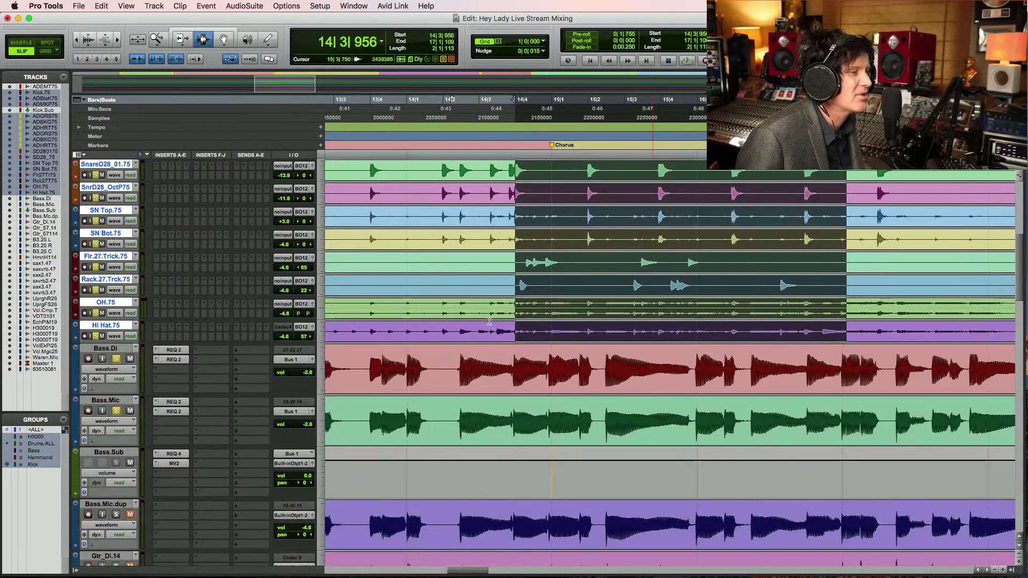
Insert a mono REQ 4 on Flr.27.Trick.75 and cut band 2 by 7.6 dB at 351 Hz with Q 0.74
click(158, 261)
mouse_move(212, 258)
mouse_move(291, 10)
scroll(418, 344, down, 5)
scroll(417, 345, down, 15)
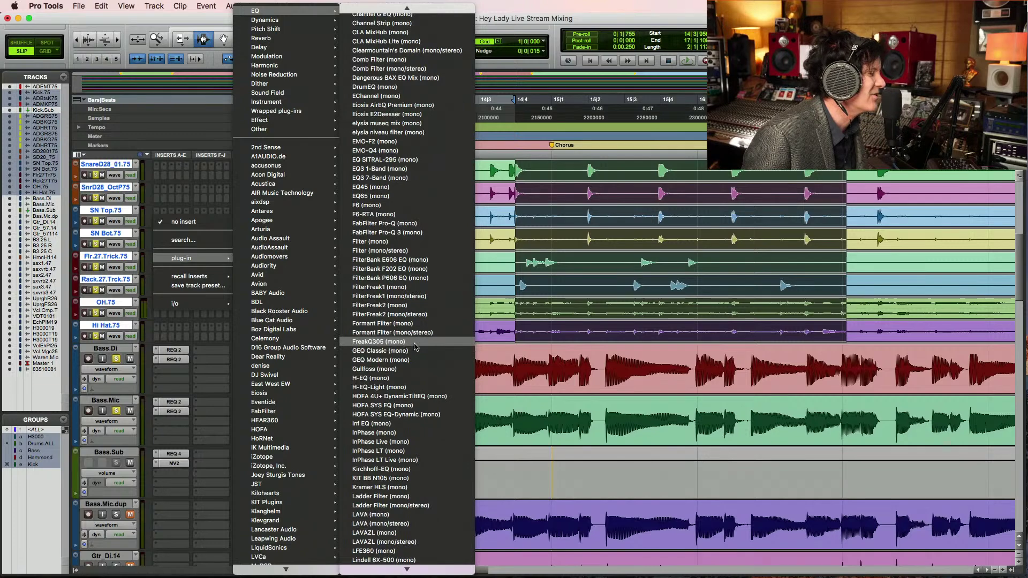
scroll(415, 346, down, 20)
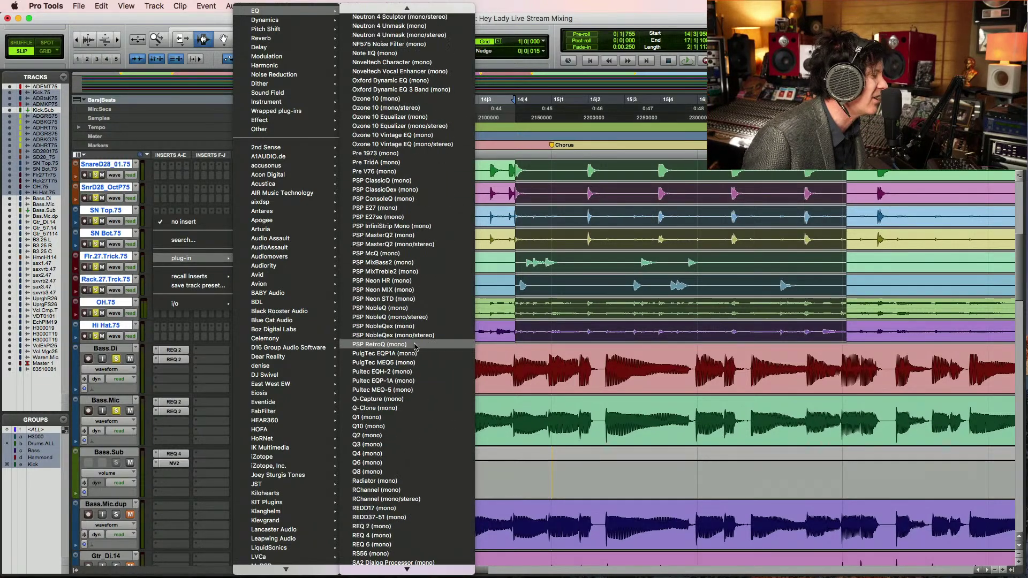
click(372, 475)
drag(533, 330, 534, 331)
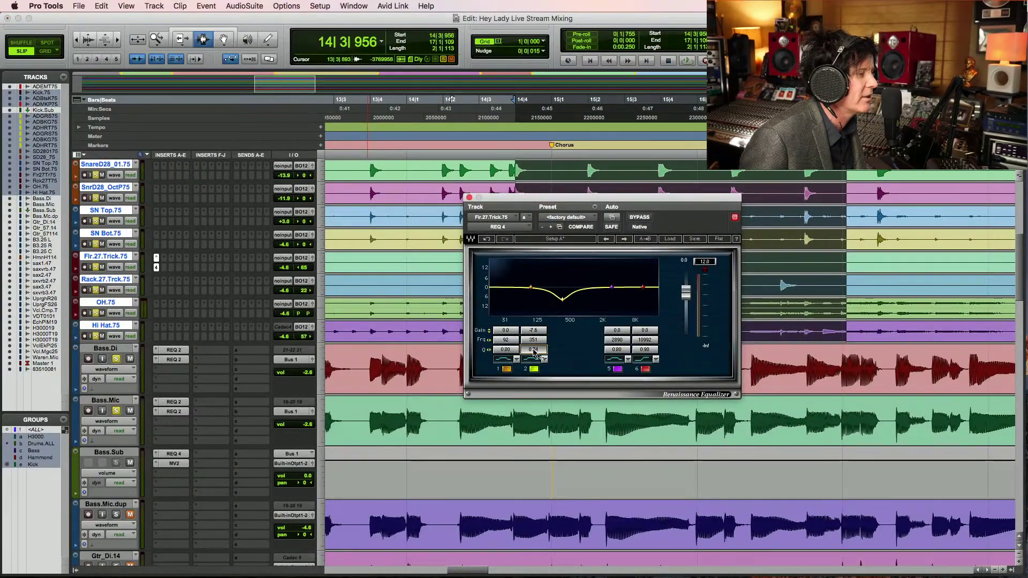
Make Flr.27.Trick.75's band 1 a low cut at 59 Hz and boost band 5 by 2.4 dB at 2890 Hz
drag(506, 339, 505, 342)
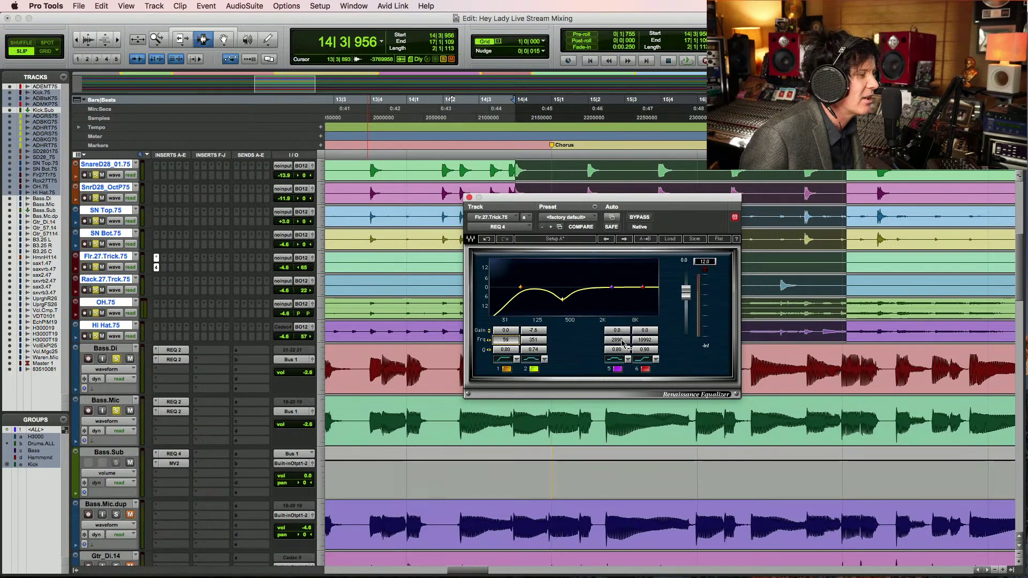
scroll(622, 333, up, 1)
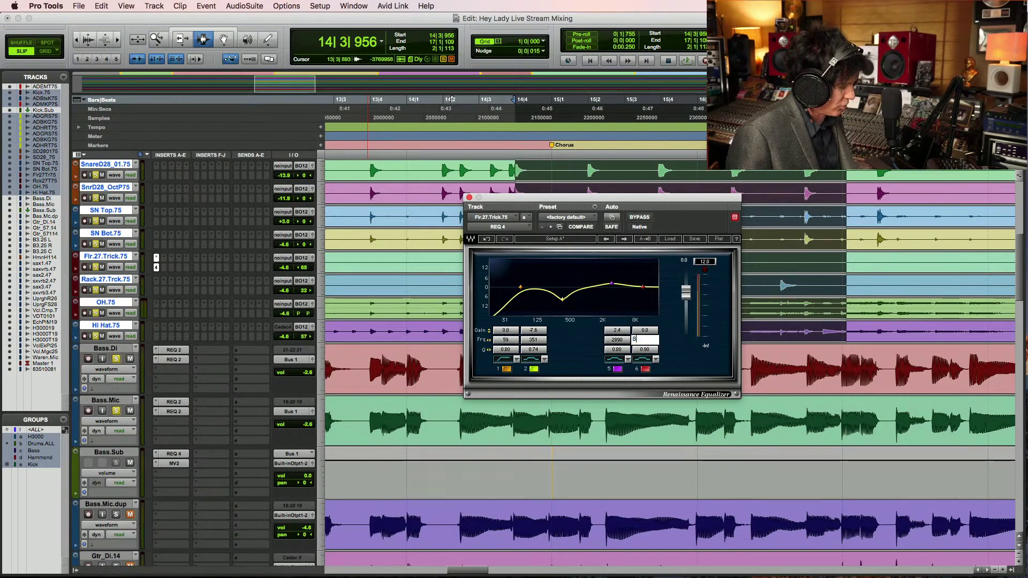
Set Flr.27.Trick.75's band 6 to a bell at 80 Hz boosted by 4.5 dB while listening to the toms
key(Up)
key(Up)
key(Up)
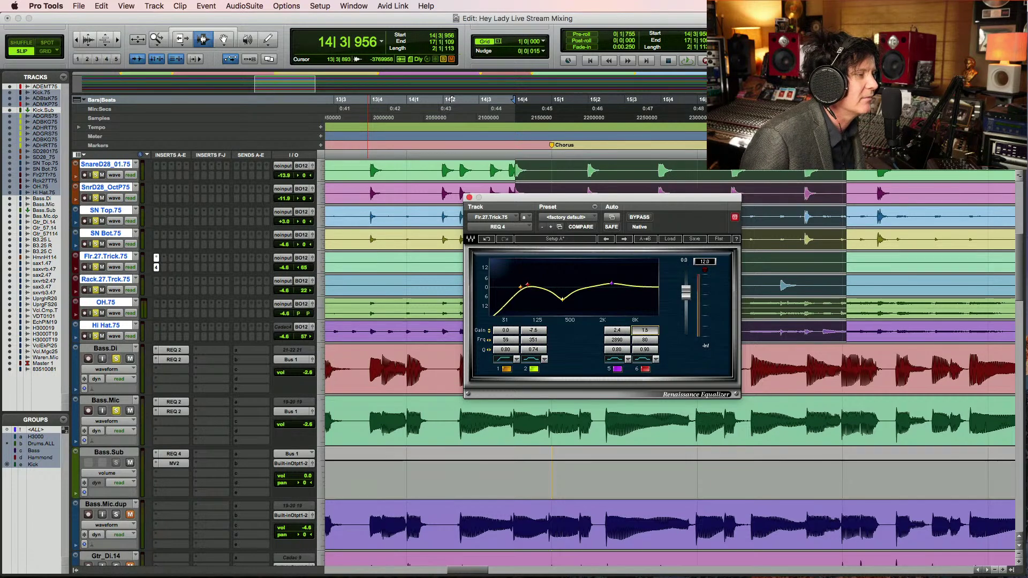
key(space)
key(Up)
key(Up)
key(Up)
key(space)
Copy the floor tom's REQ 4 onto Rack.27.Trck.75 and audition the tom fill passage
drag(157, 271, 156, 291)
key(space)
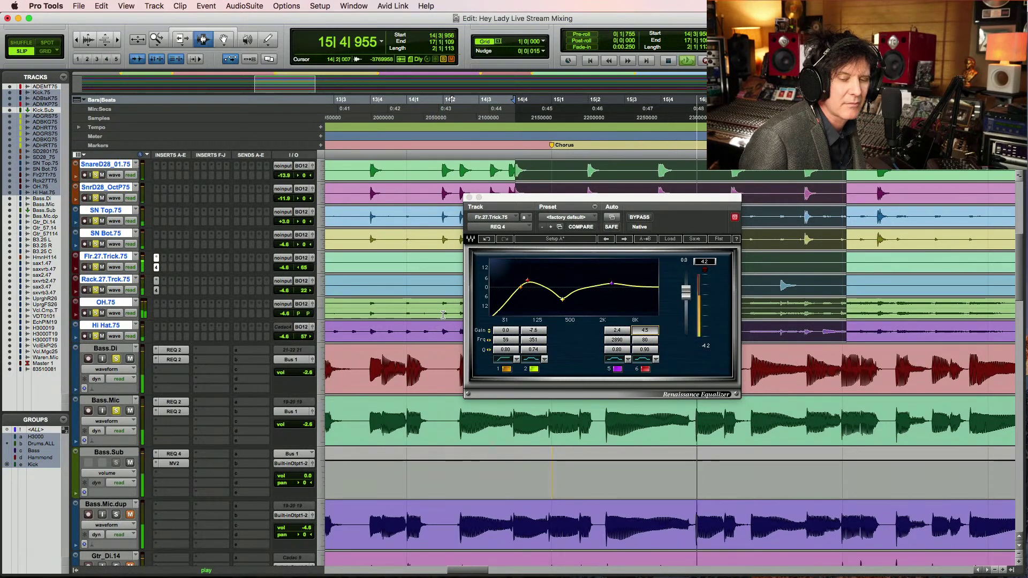
key(space)
Clear the drum and bass solos, play the full mix from 14|1|727, and close the equalizer
click(433, 222)
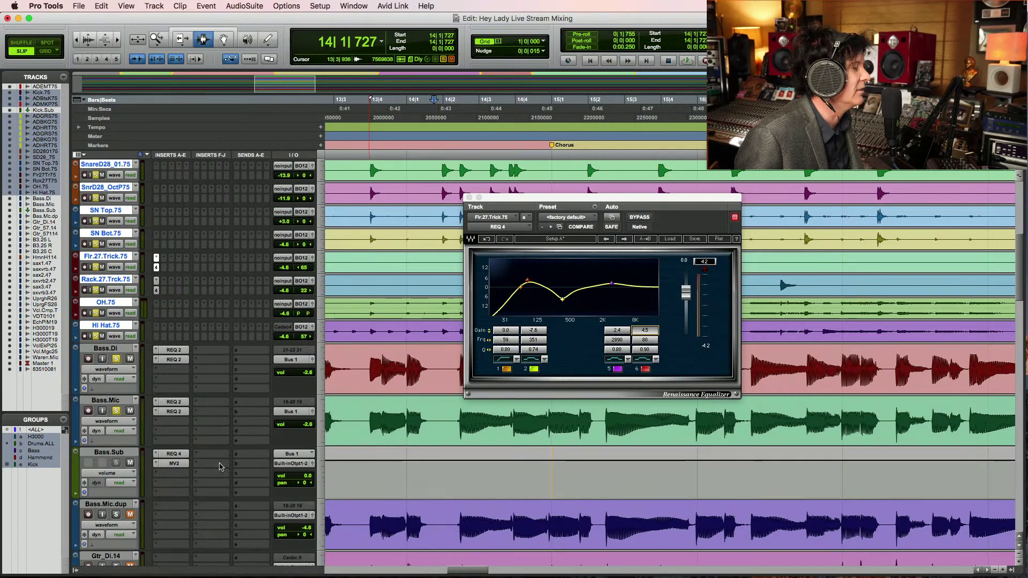
key(space)
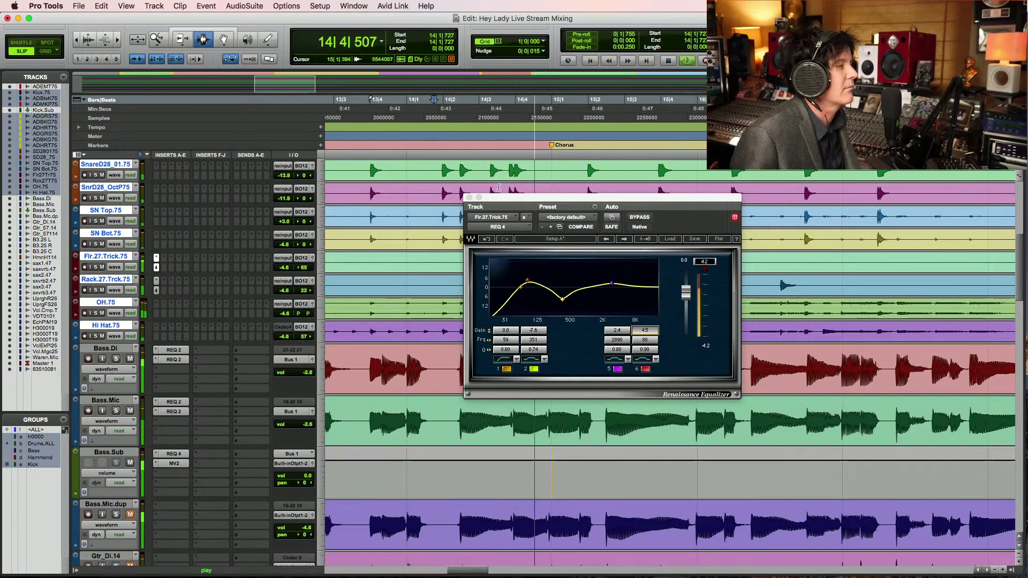
click(468, 197)
Play the full mix from 3|1|460 at the Intro and save the session
key(super+bracketleft)
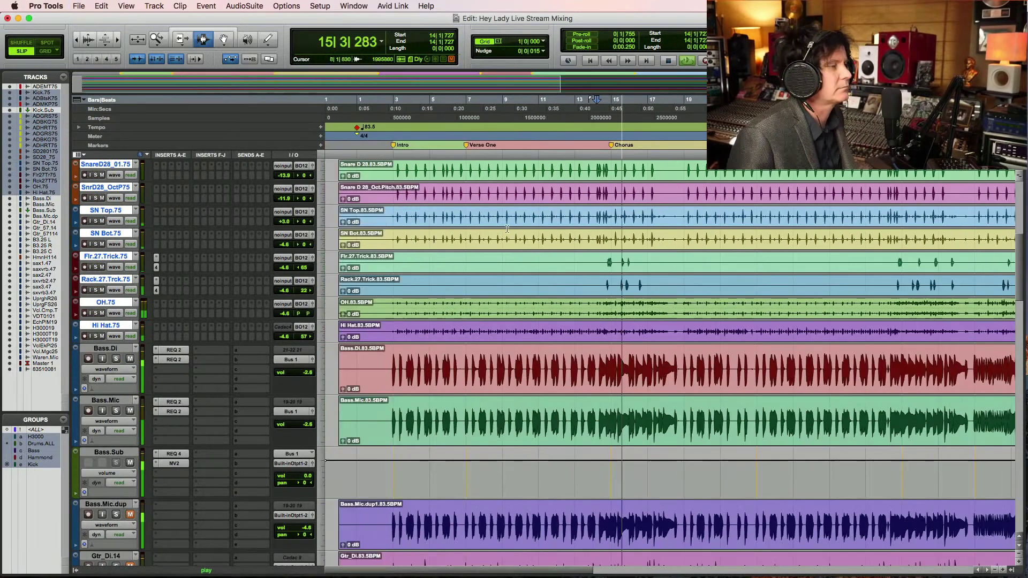
click(395, 177)
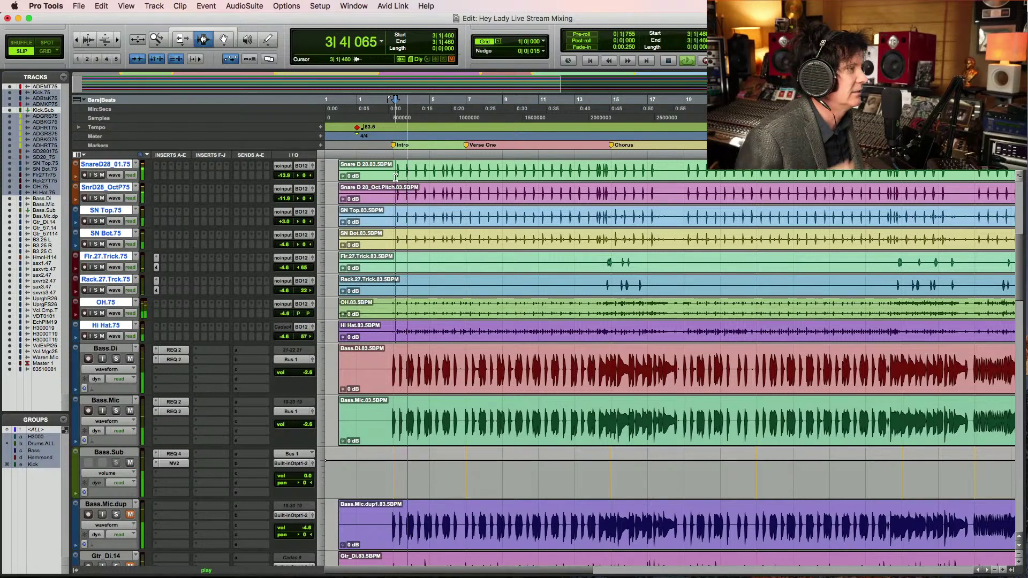
key(super+s)
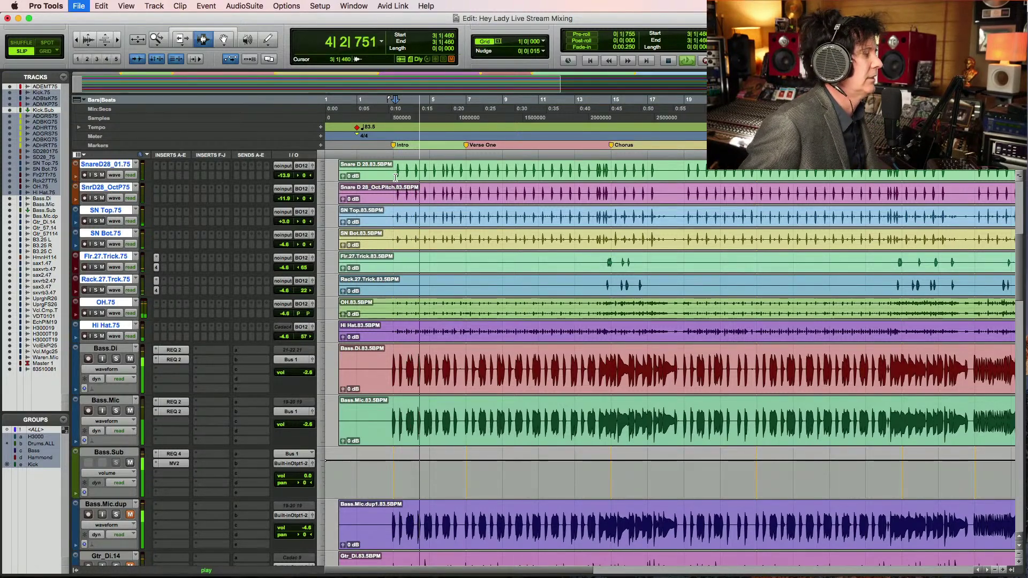
key(super+bracketright)
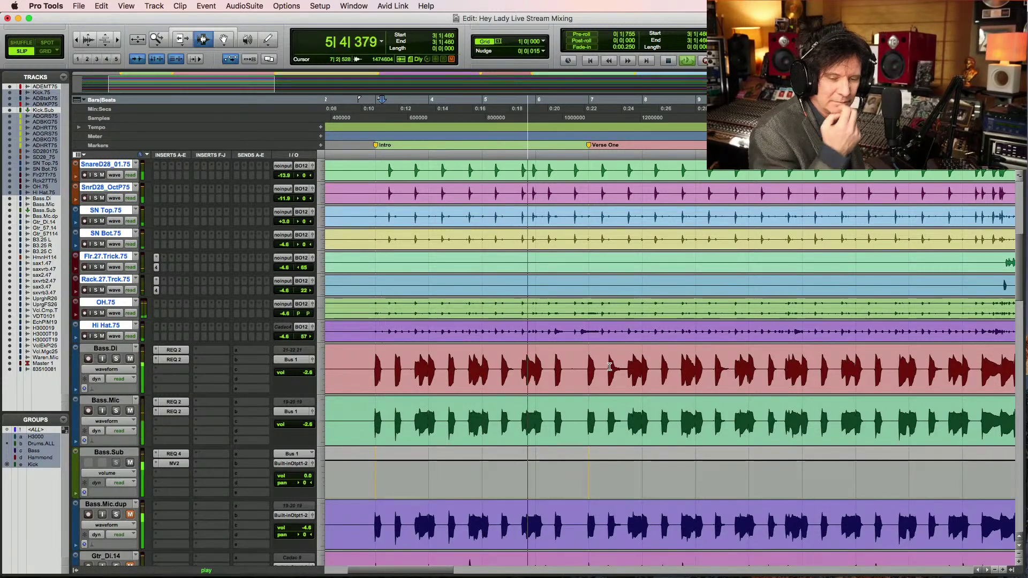
key(super+s)
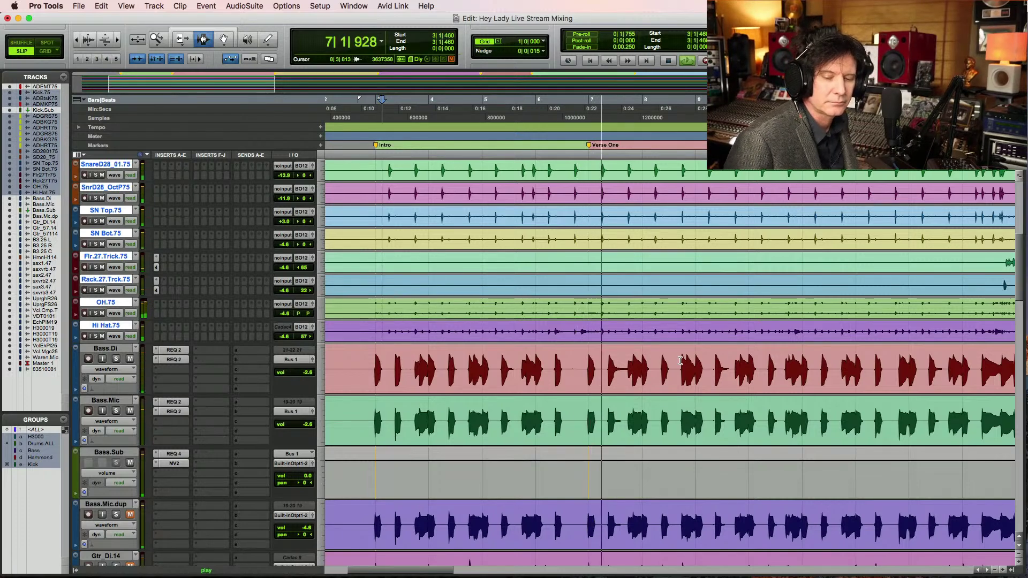
key(super+s)
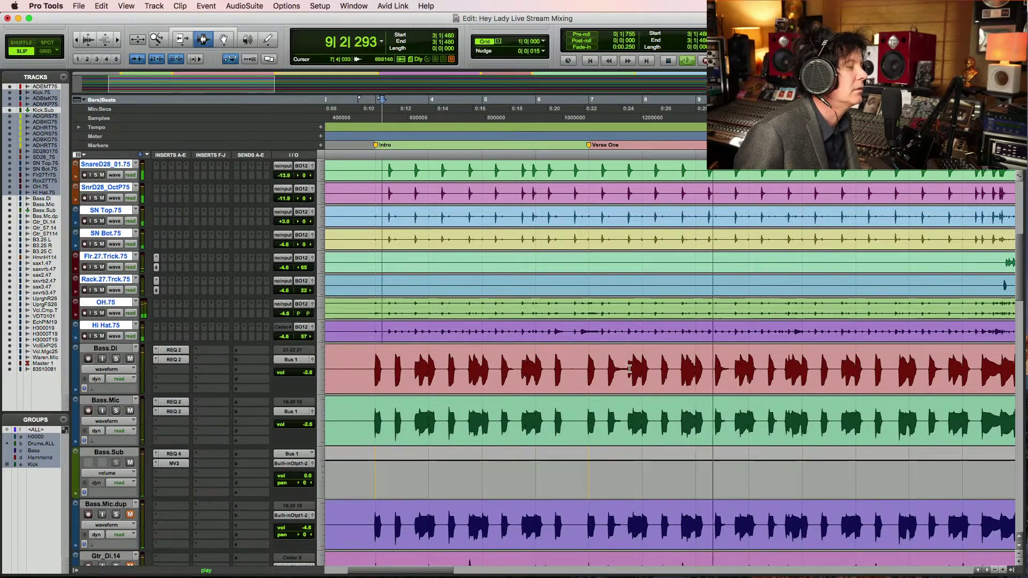
Play the mix from 2|4|624 just before the Intro through the Chorus and save the session
click(371, 360)
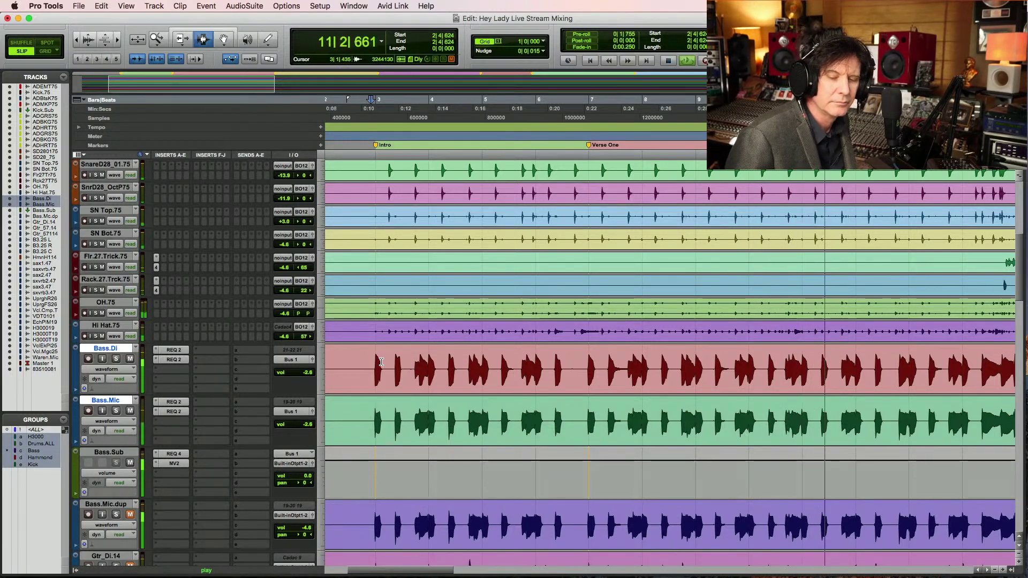
scroll(428, 356, down, 2)
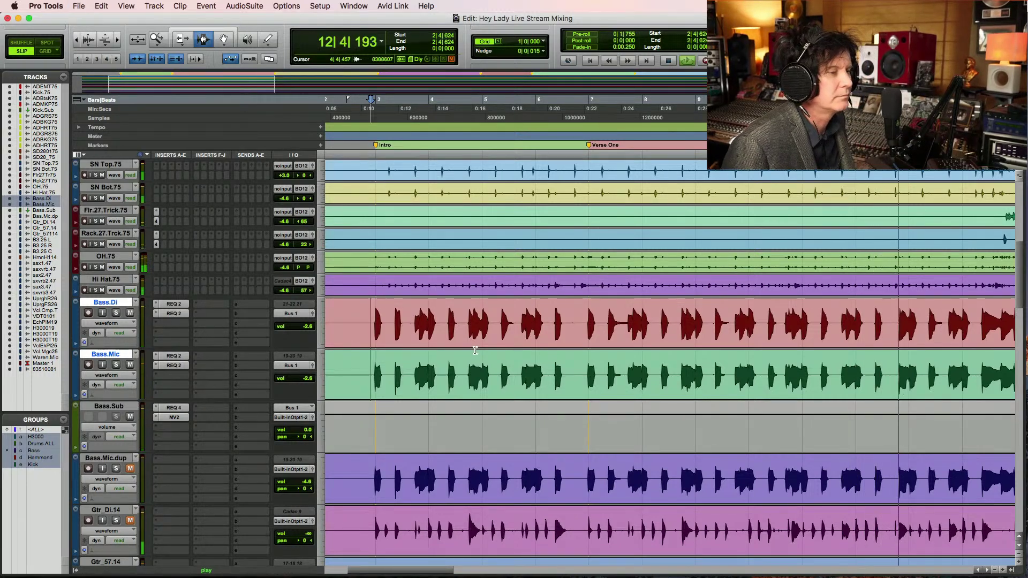
key(super+bracketleft)
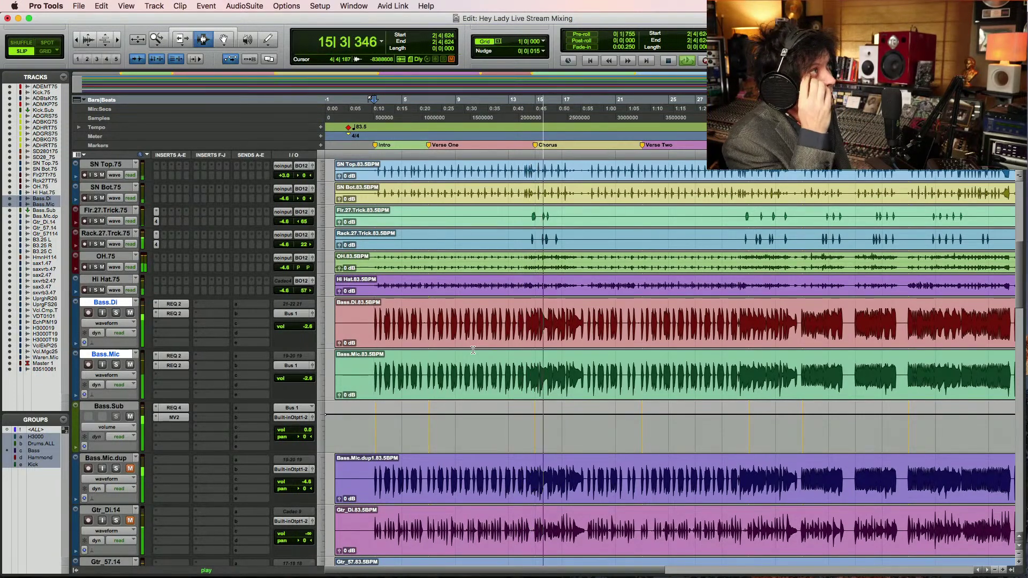
key(F5)
drag(339, 342, 726, 295)
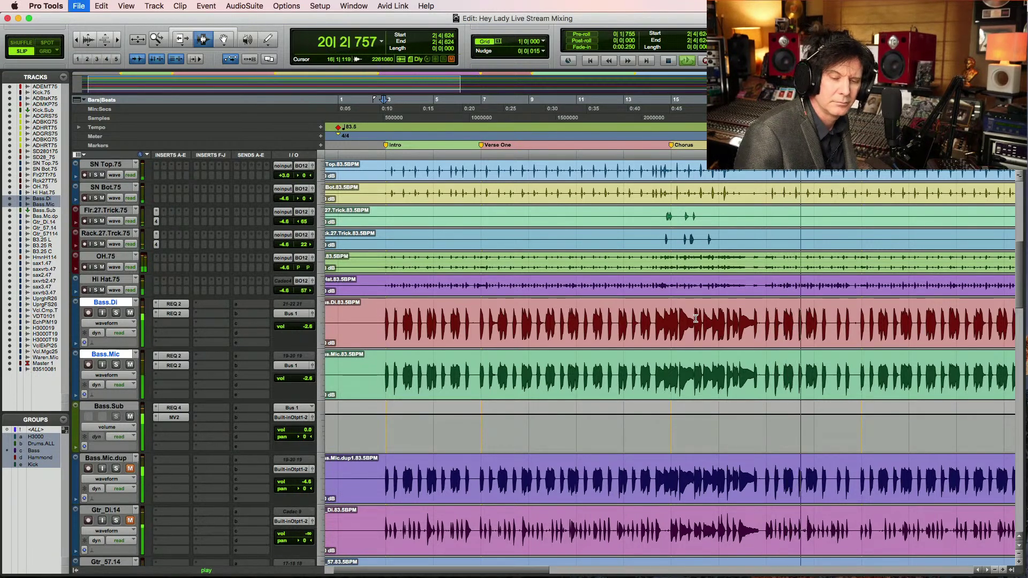
key(super+s)
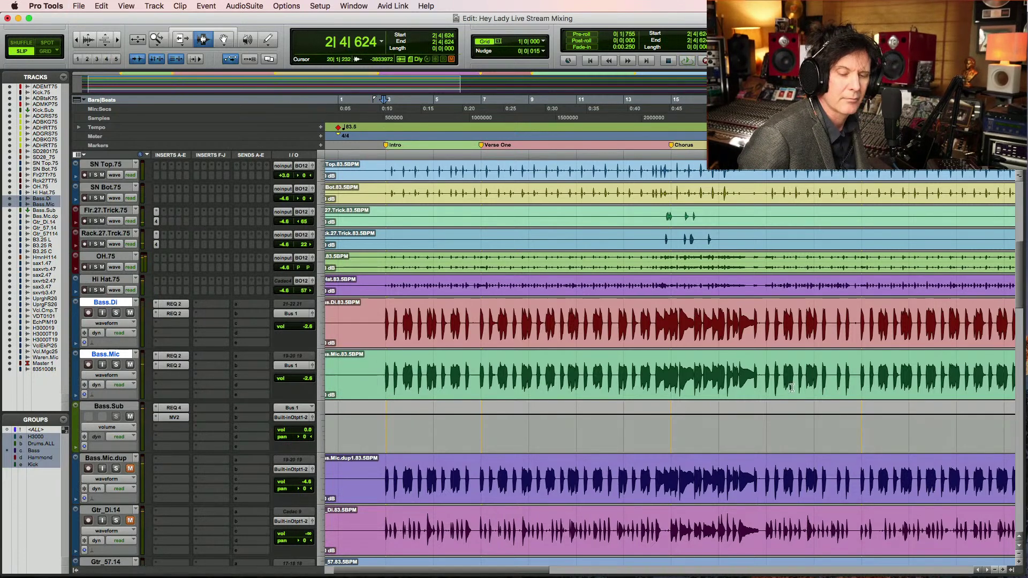
Place the playback start on the drum tracks at 2|4|431 just before the Intro and play the full mix
click(383, 333)
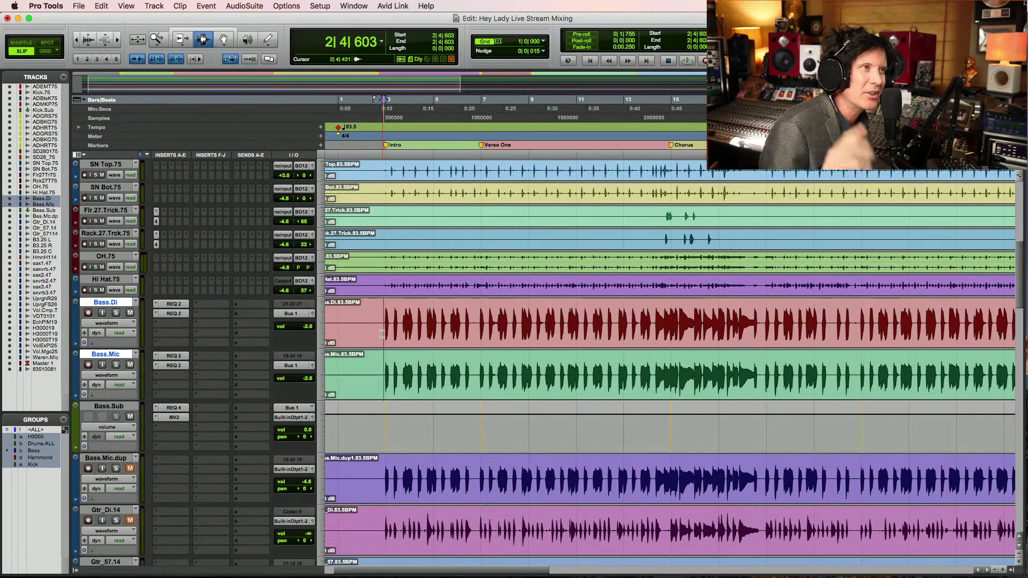
click(380, 321)
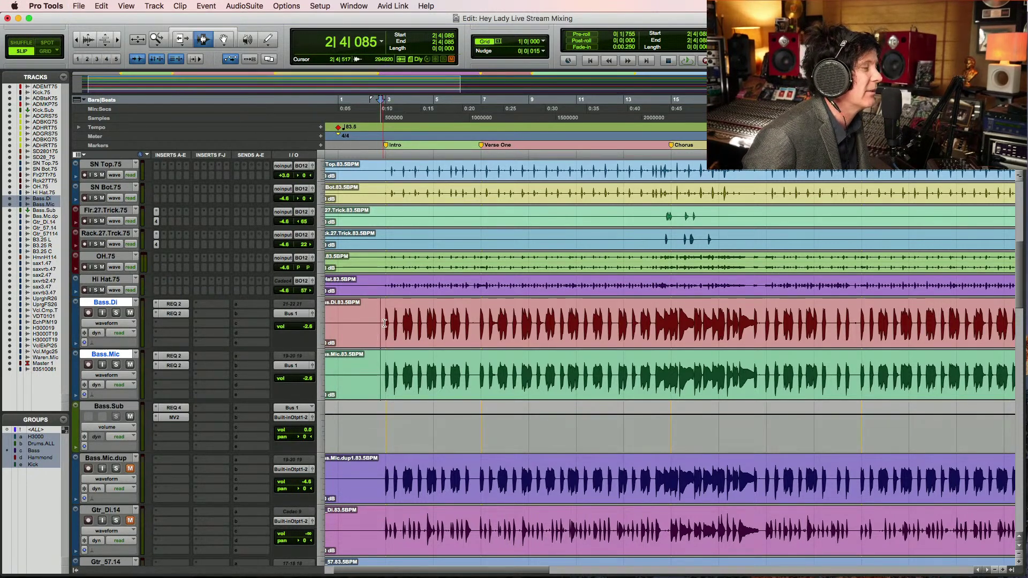
click(383, 312)
click(381, 325)
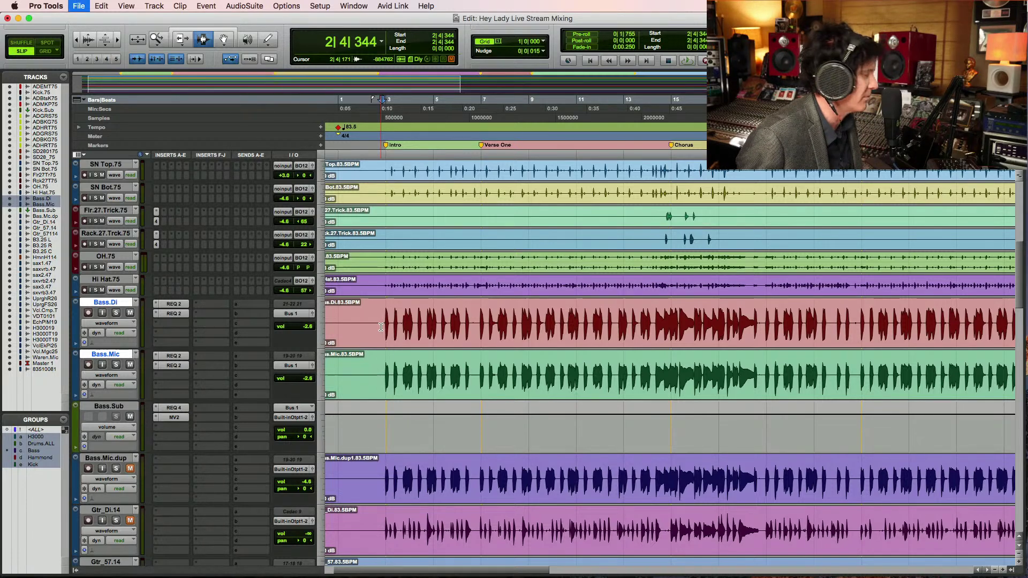
click(385, 324)
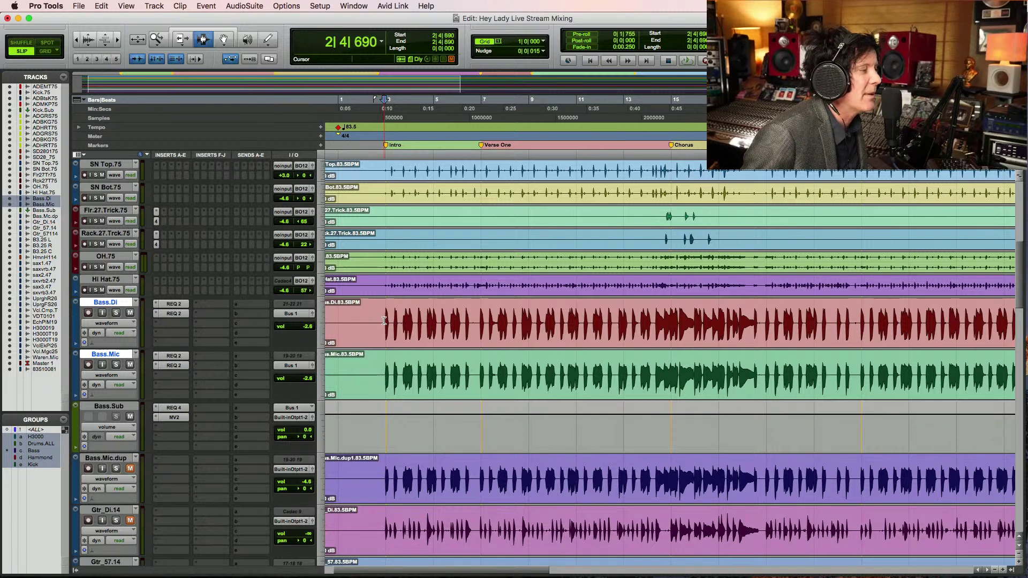
click(383, 321)
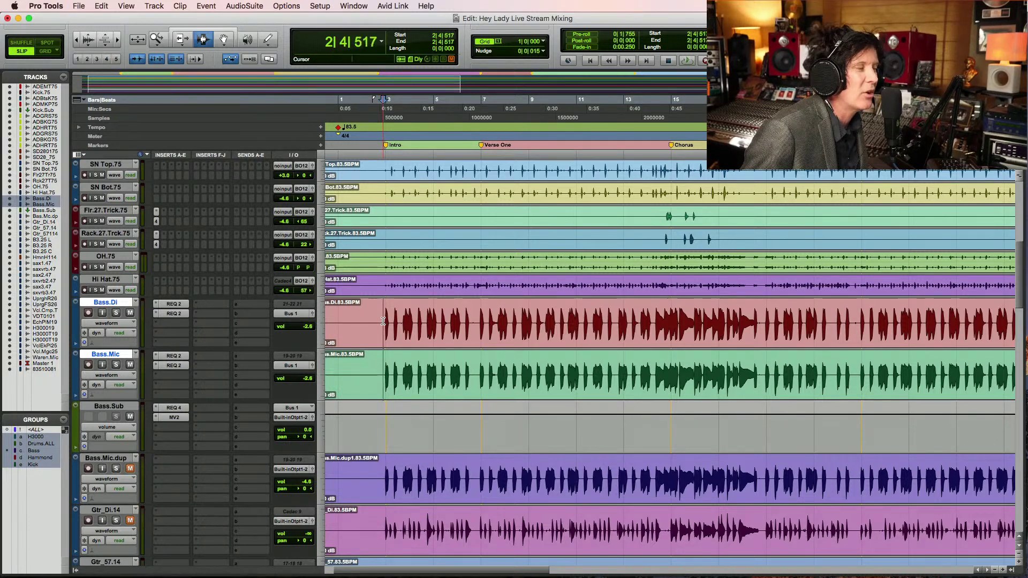
click(382, 261)
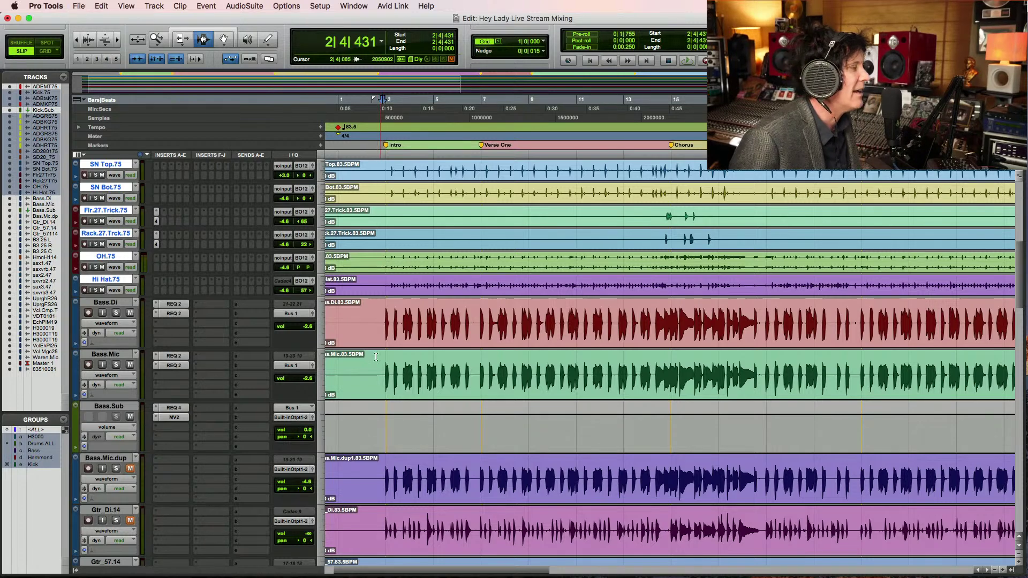
key(space)
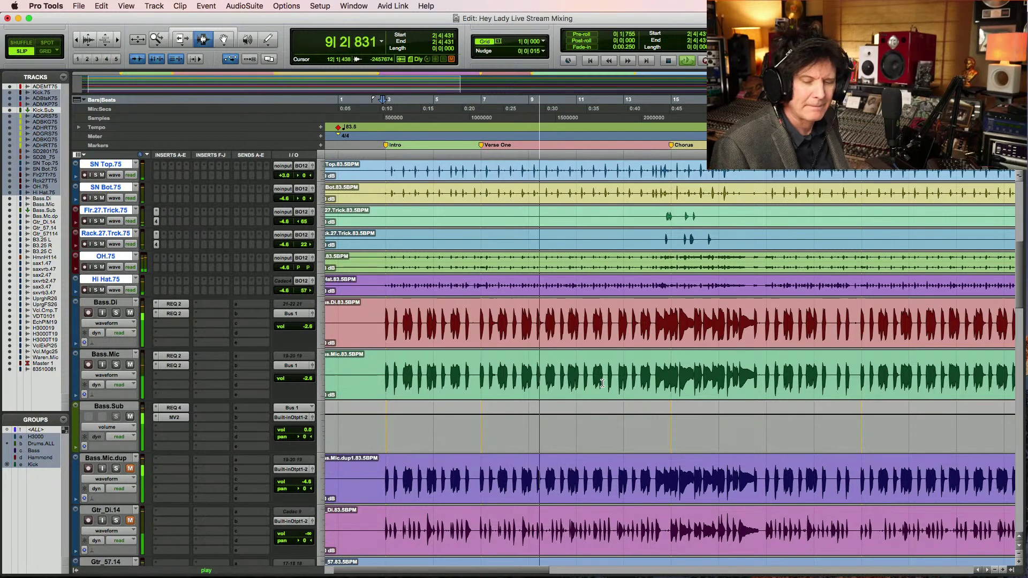
Stop the playback and place the edit cursor on the Bass.Di track at about 9|3|675 to examine the bass waveforms up close
key(space)
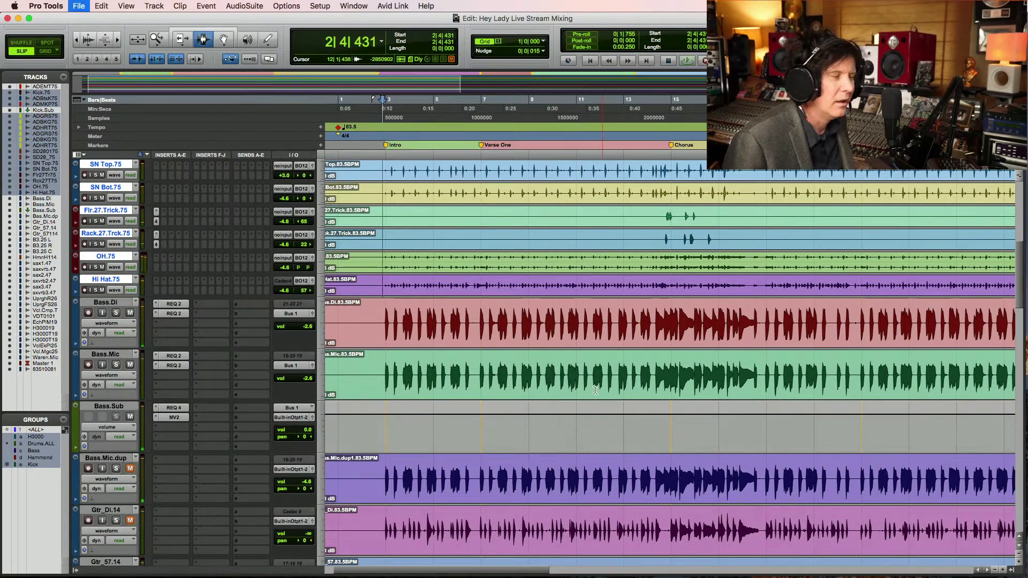
click(545, 321)
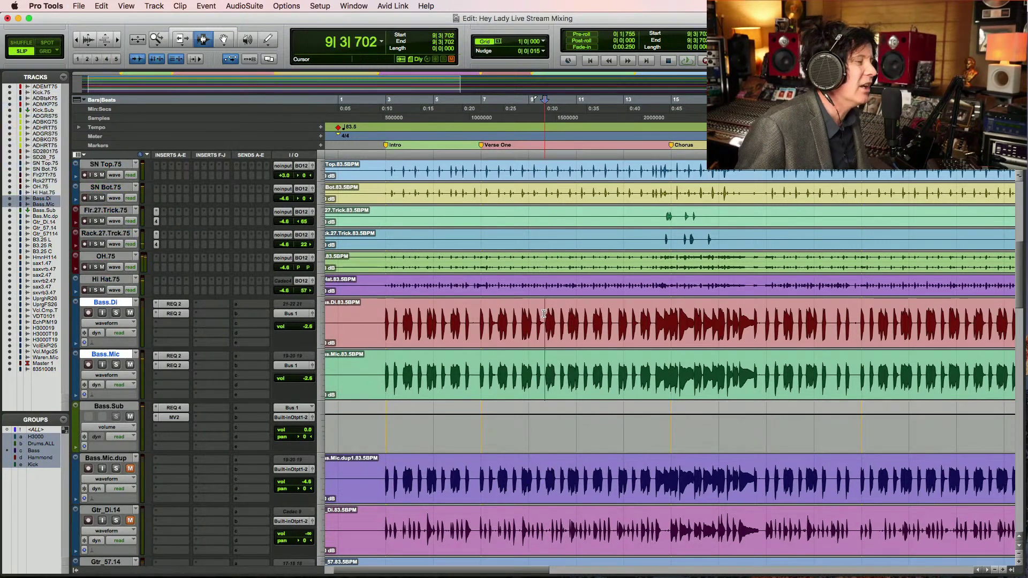
click(543, 323)
key(super+bracketright)
key(super+bracketright)
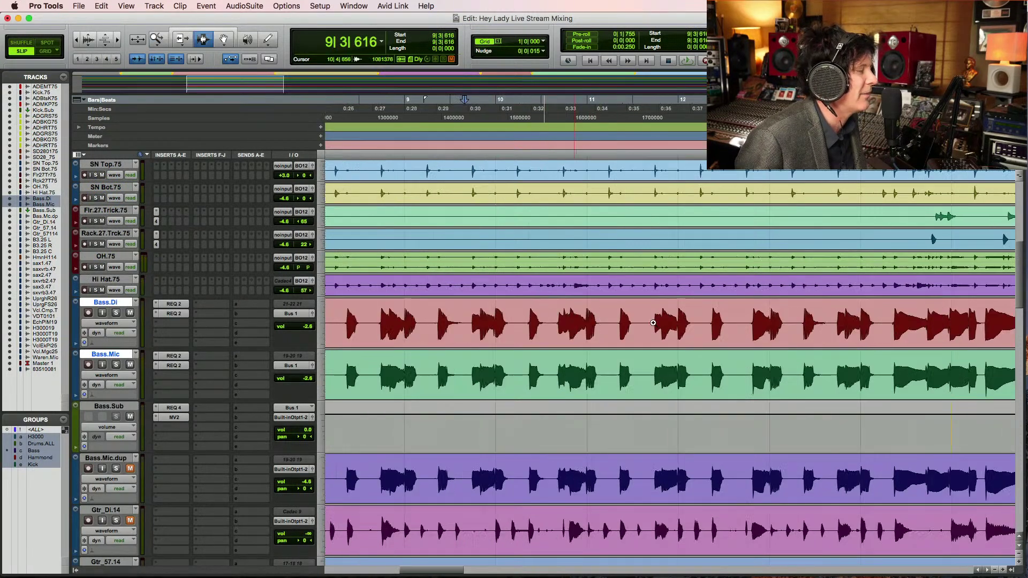
click(465, 328)
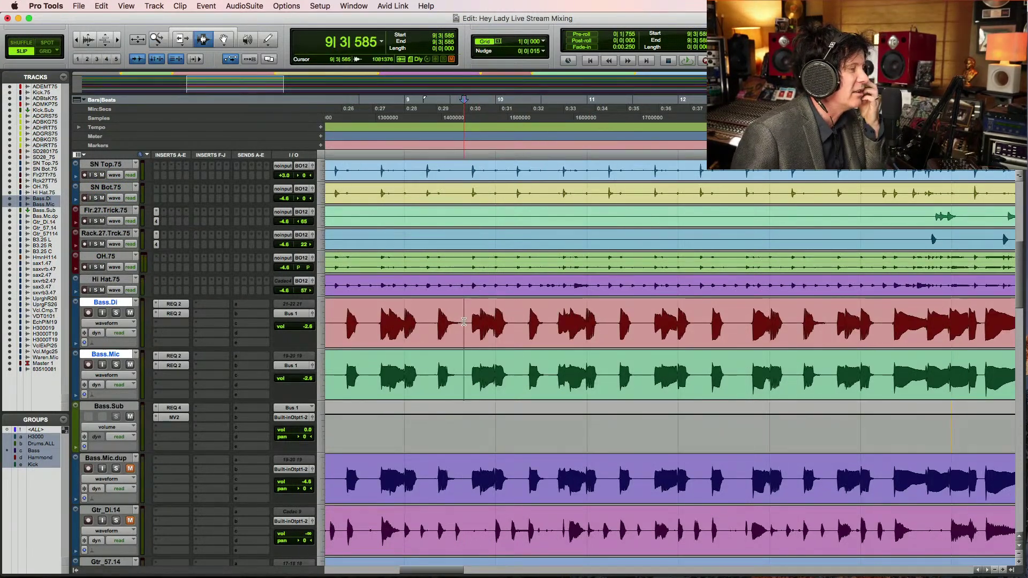
click(464, 320)
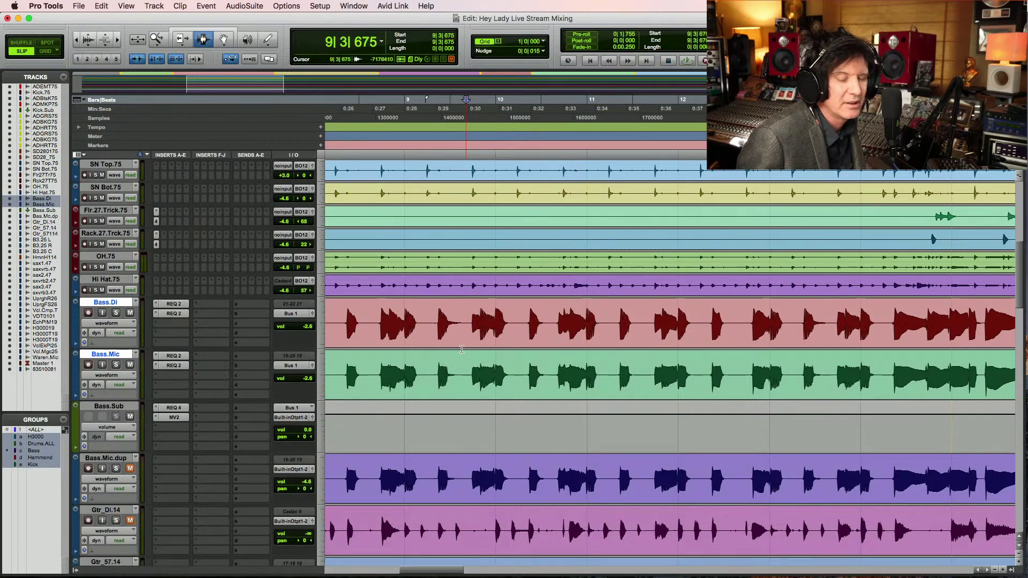
Set the playback start on the bass tracks at 9|1|928 and play the mix
click(435, 328)
click(430, 324)
click(429, 325)
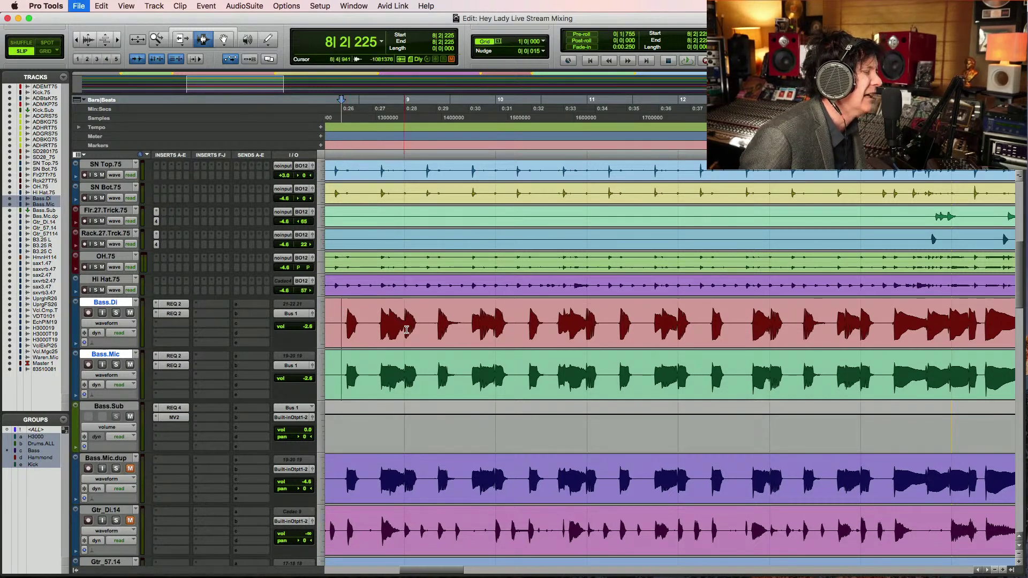
click(430, 321)
click(428, 316)
click(428, 314)
click(428, 312)
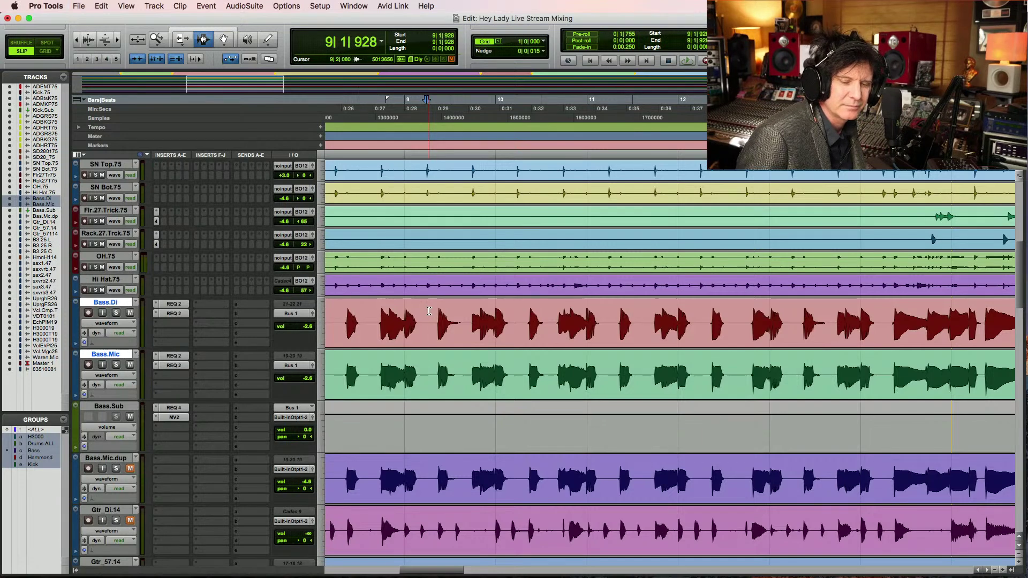
key(space)
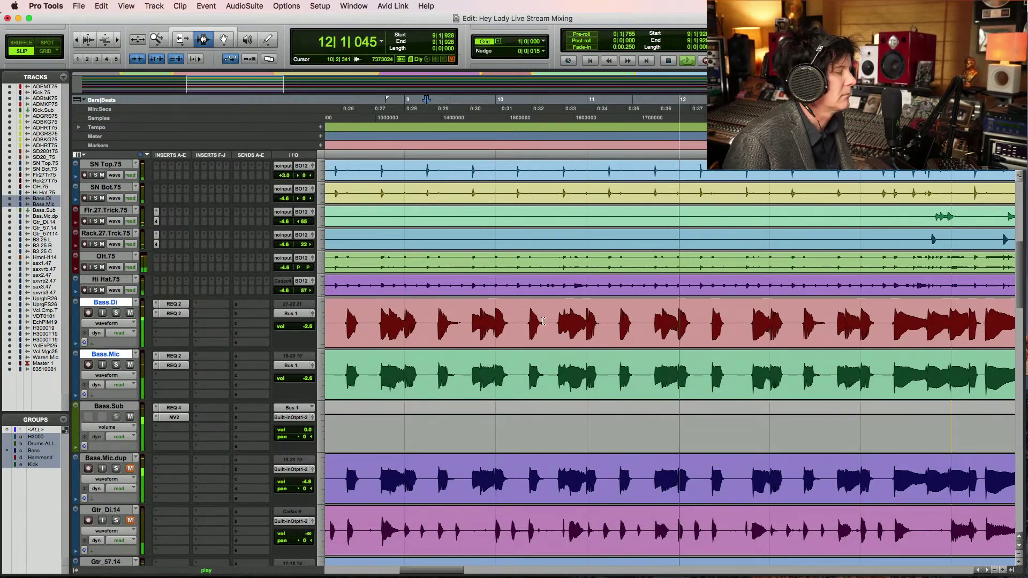
Lower the volume of the Gtr_57.14 track to -7.8 dB while the mix plays
scroll(549, 338, down, 1)
scroll(549, 339, down, 2)
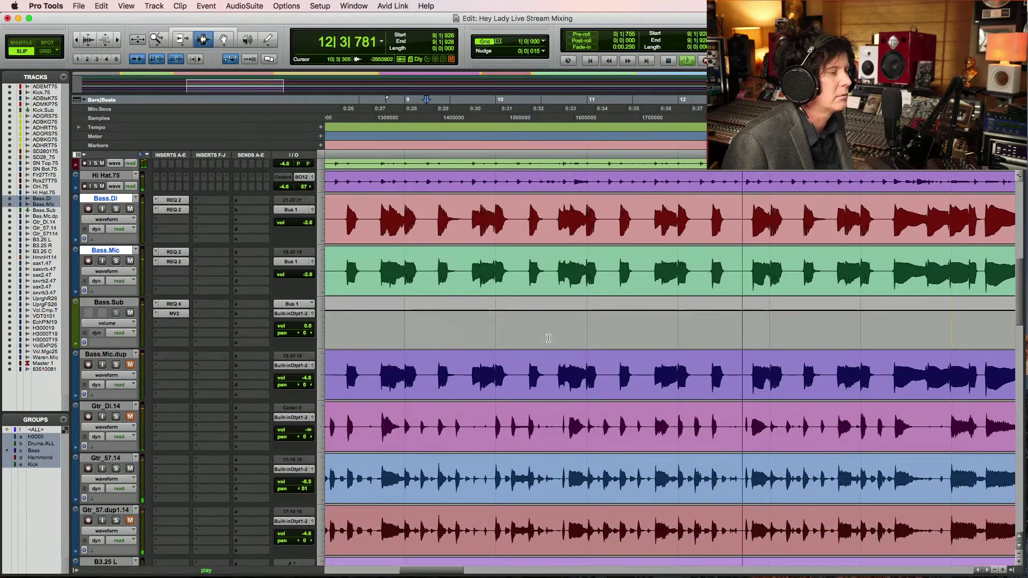
scroll(546, 336, down, 2)
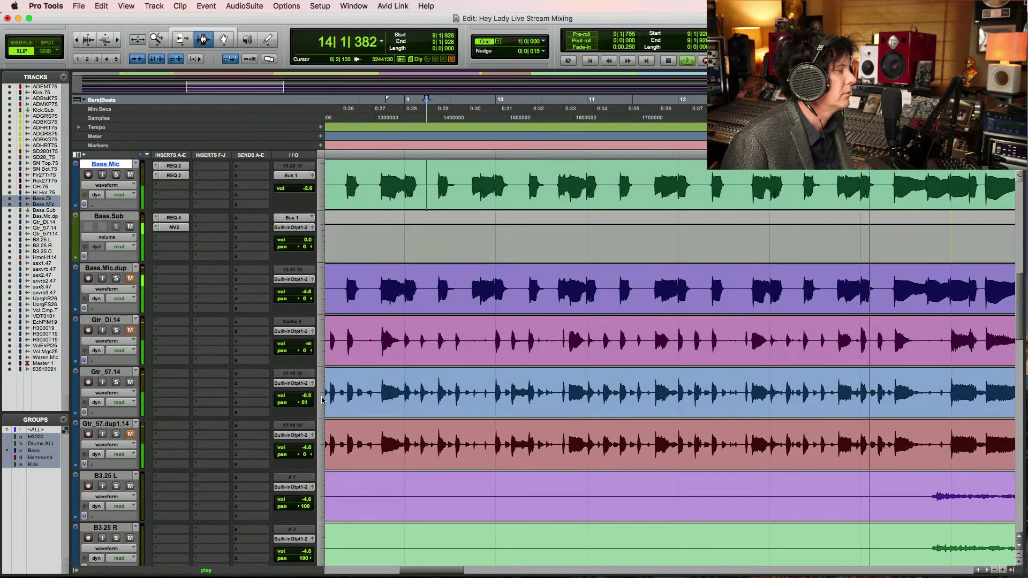
drag(306, 395, 309, 399)
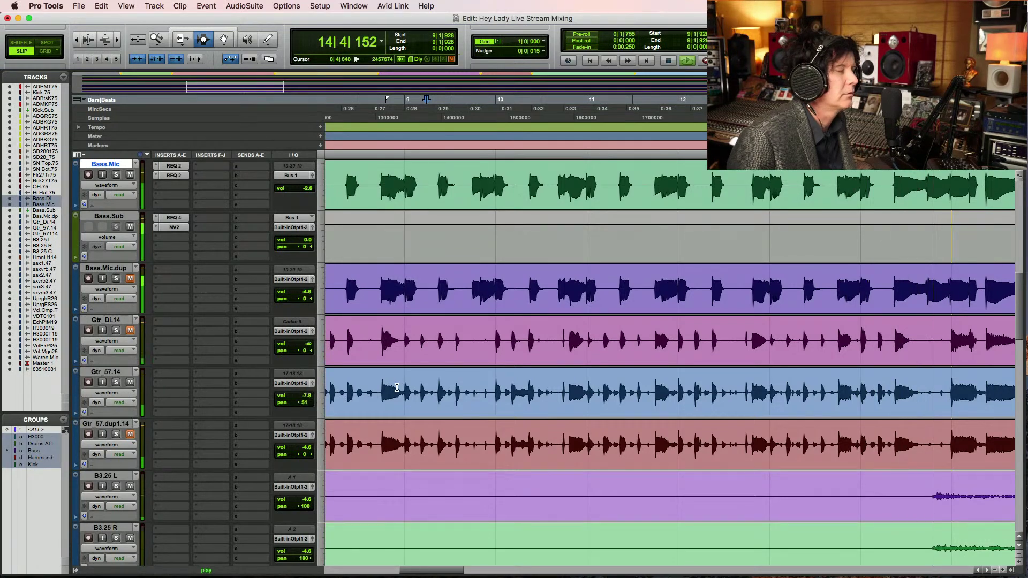
Place the playback start on Gtr_Di.14 at 2|3|719 just before the Intro, then play and stop the mix
key(super+bracketleft)
key(super+bracketleft)
key(super+bracketleft)
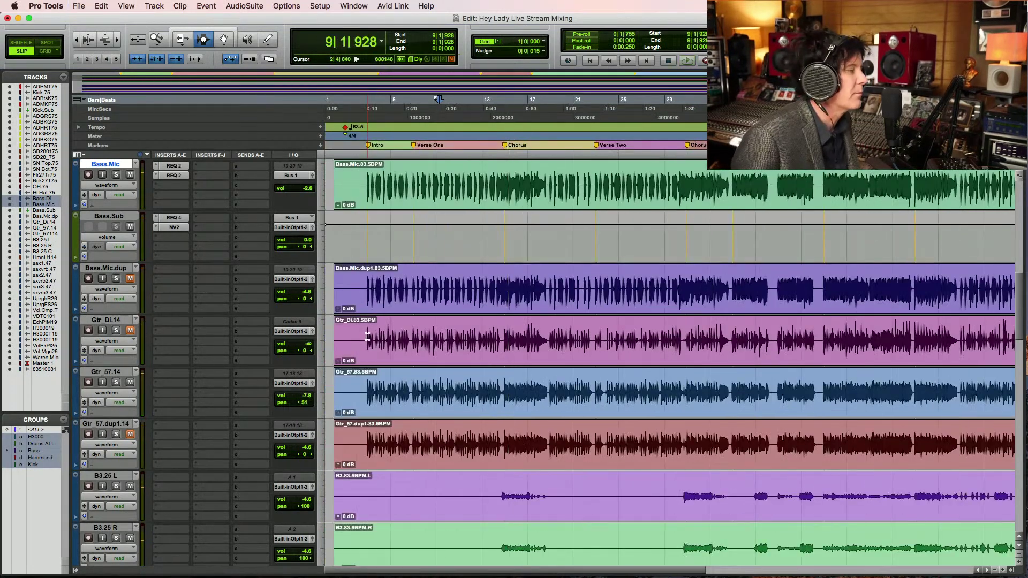
click(364, 334)
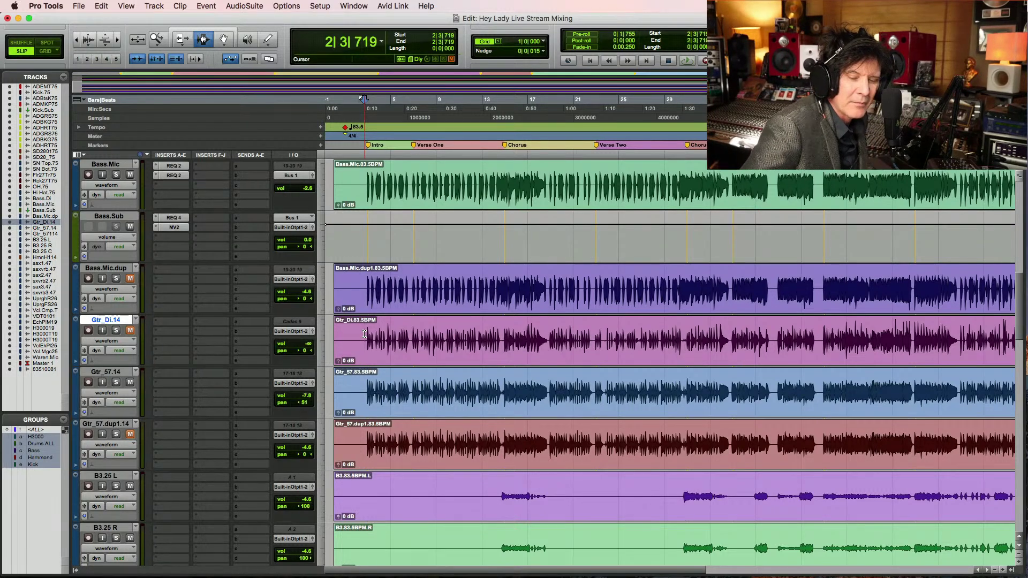
key(space)
key(space)
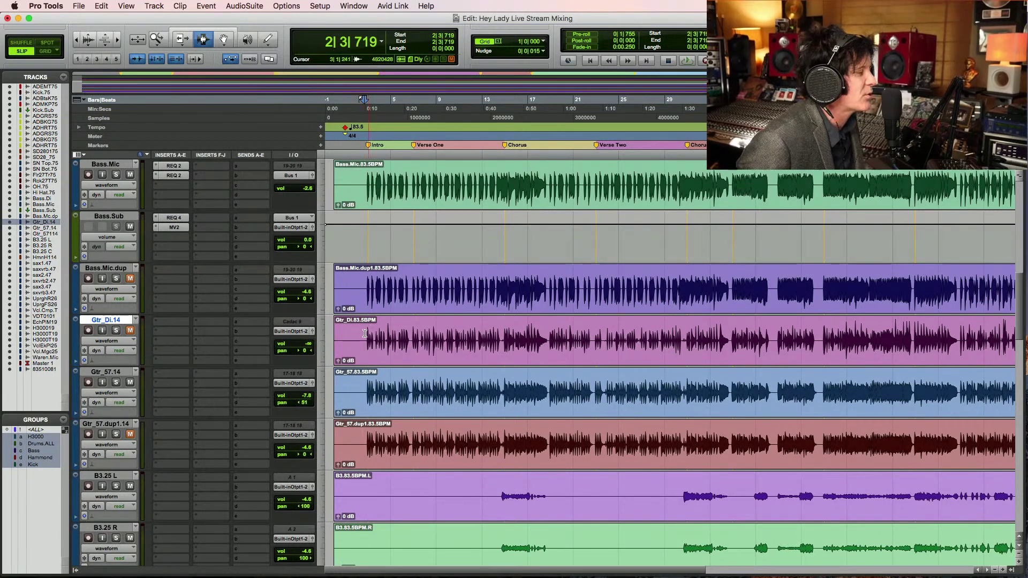
Return the edit cursor to 2|3|719 on the Gtr_Di.14 track and save the session
click(362, 336)
key(super+s)
click(367, 338)
click(364, 333)
key(super+s)
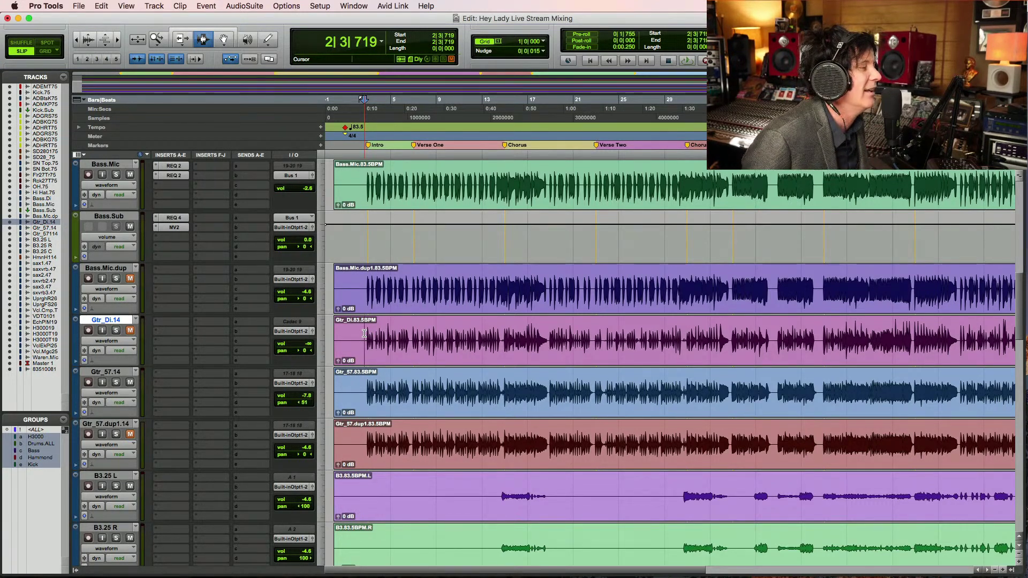
Play the mix from 2|3|899 on Bass.Mic.dup and look through the tracks down to Master 1
click(365, 286)
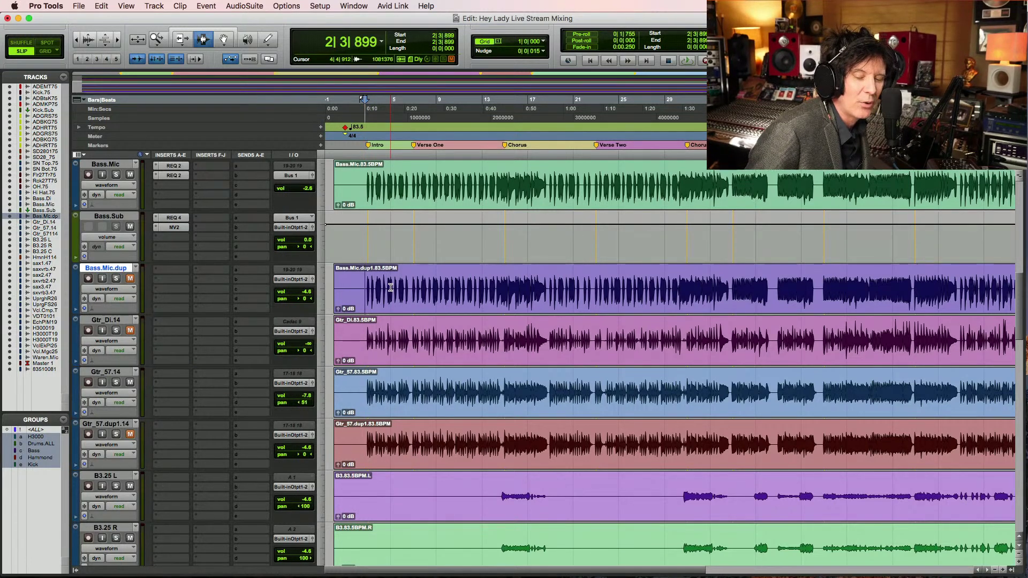
key(space)
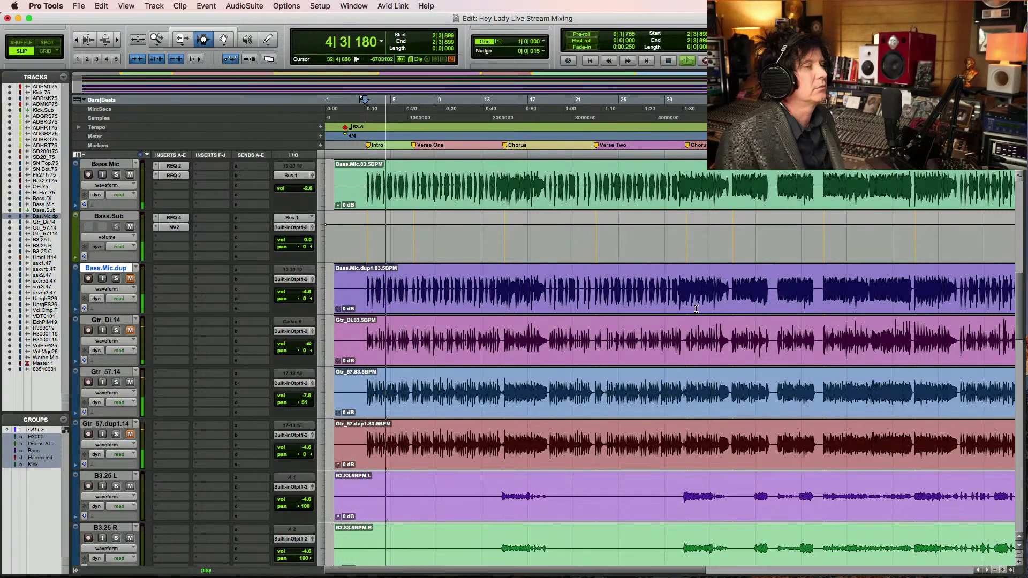
scroll(688, 322, down, 5)
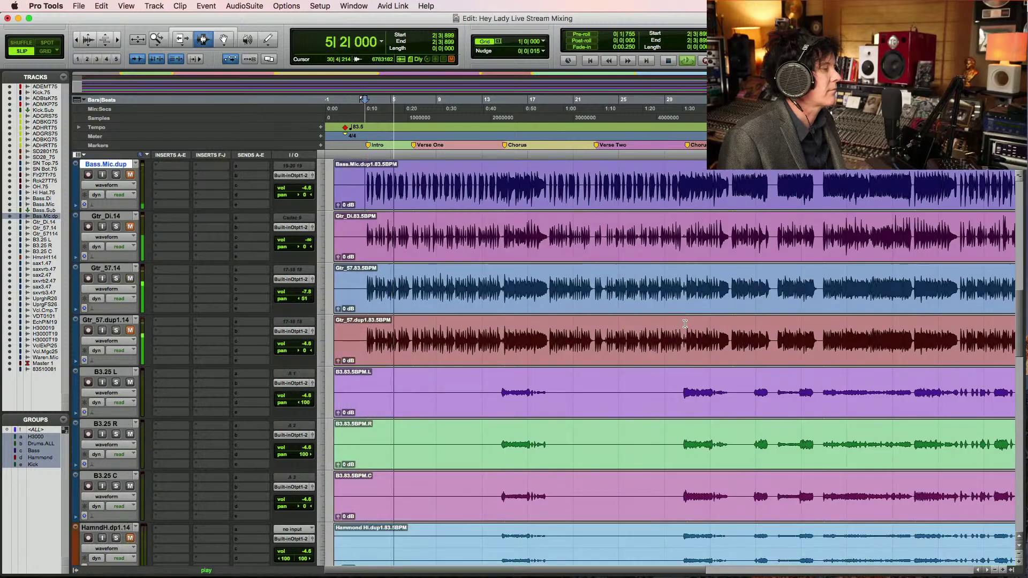
scroll(684, 323, down, 8)
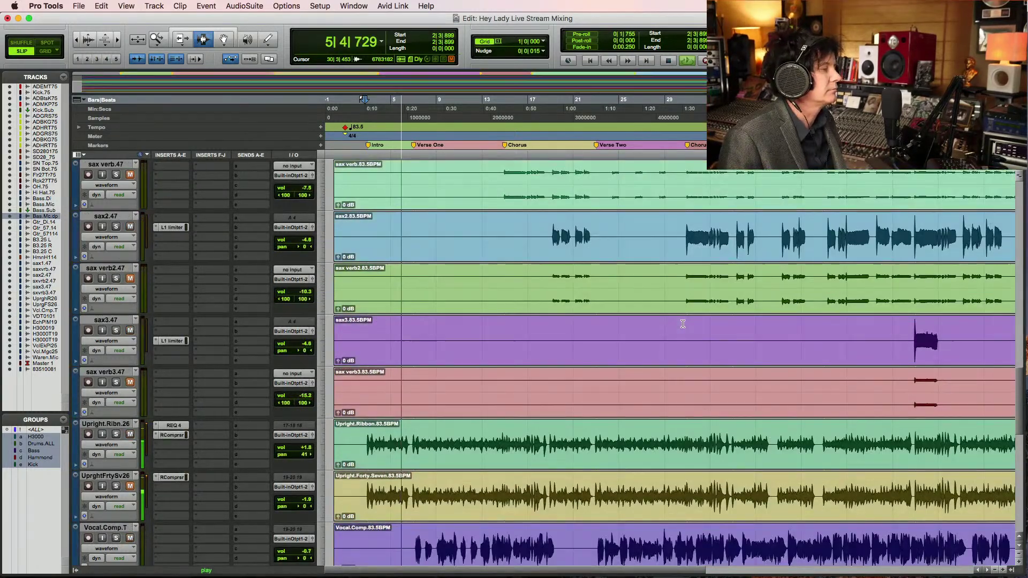
scroll(682, 324, down, 2)
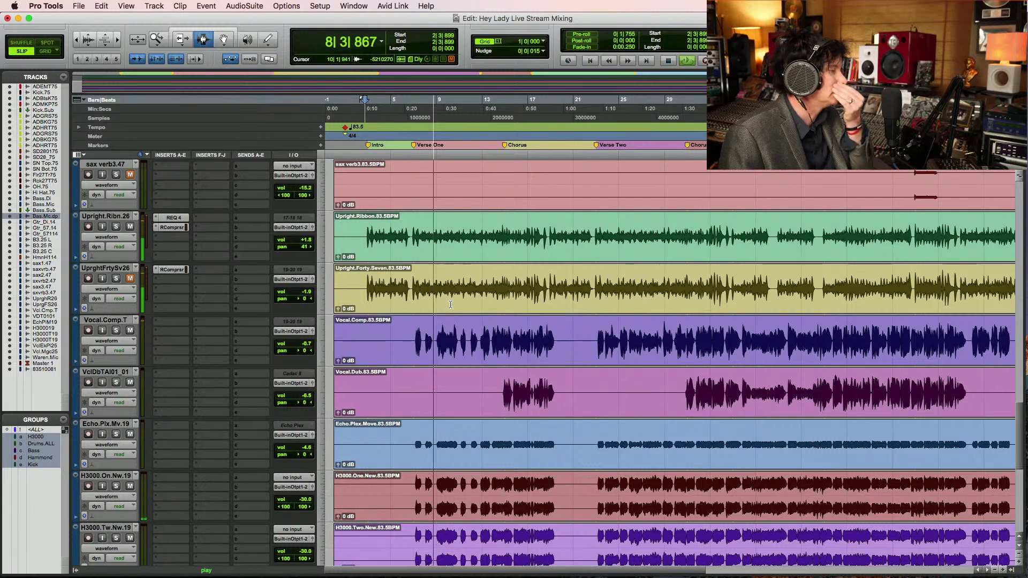
scroll(450, 304, down, 1)
scroll(449, 305, down, 2)
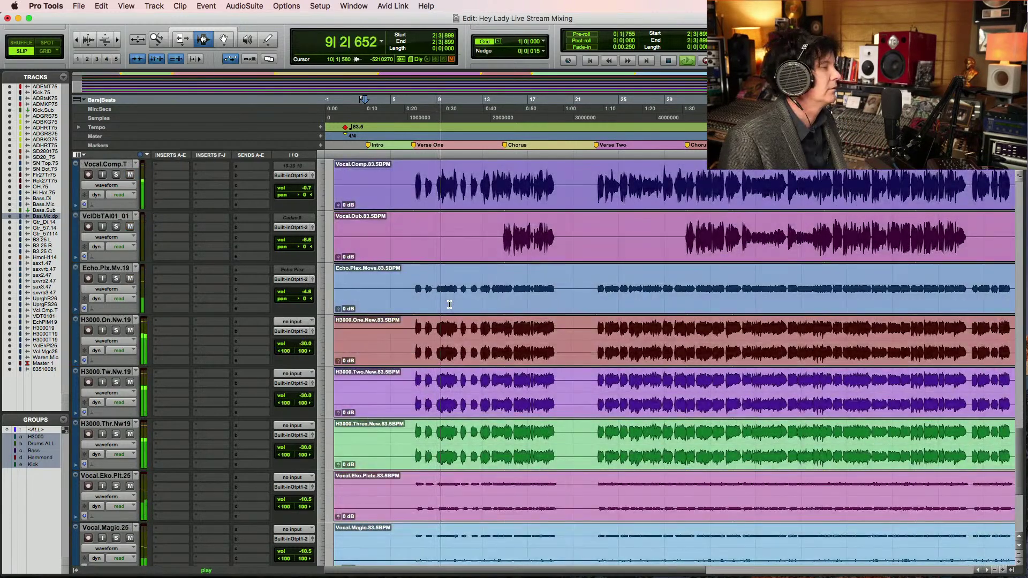
scroll(449, 304, down, 3)
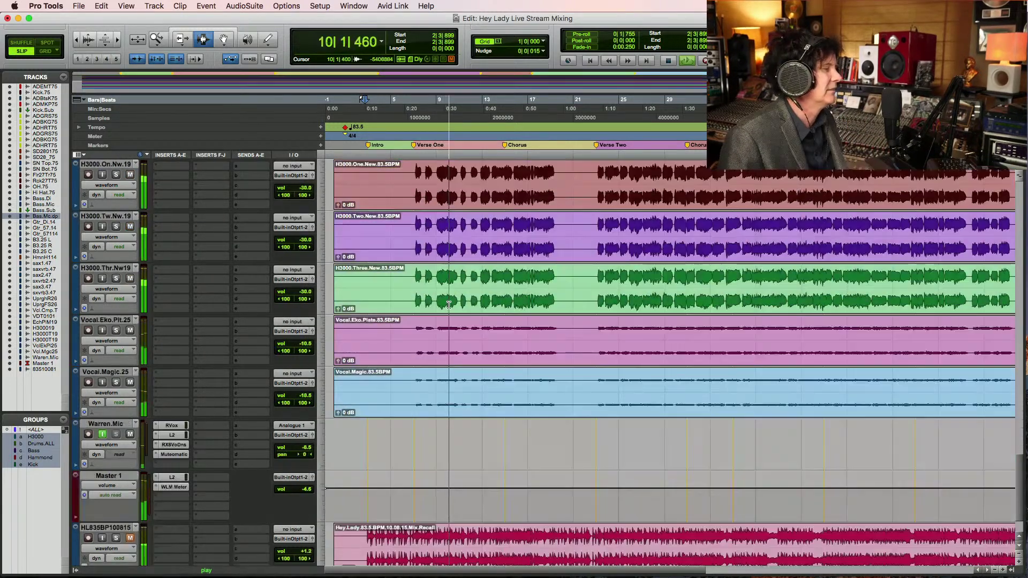
Set the playback start on sax1.47 at 14|3|785 before the Chorus and pan the track 43 to the left
scroll(449, 305, up, 6)
scroll(449, 306, up, 6)
scroll(449, 305, up, 5)
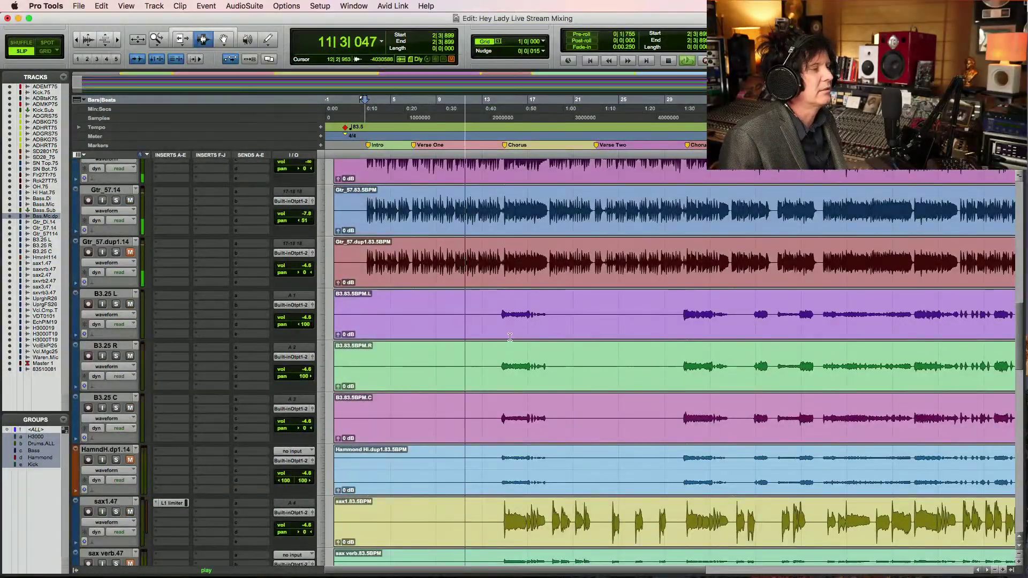
scroll(500, 330, down, 3)
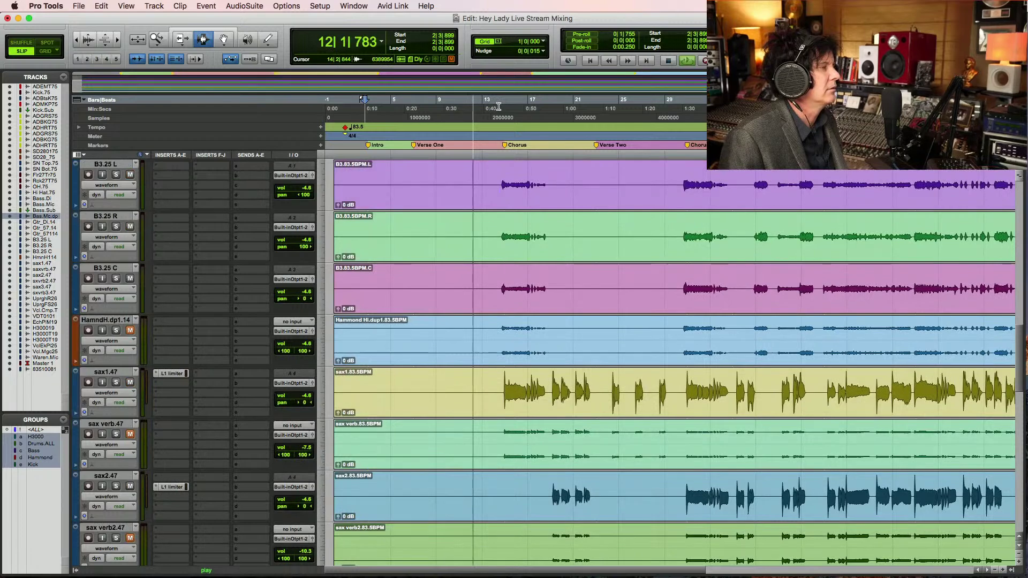
scroll(512, 337, down, 1)
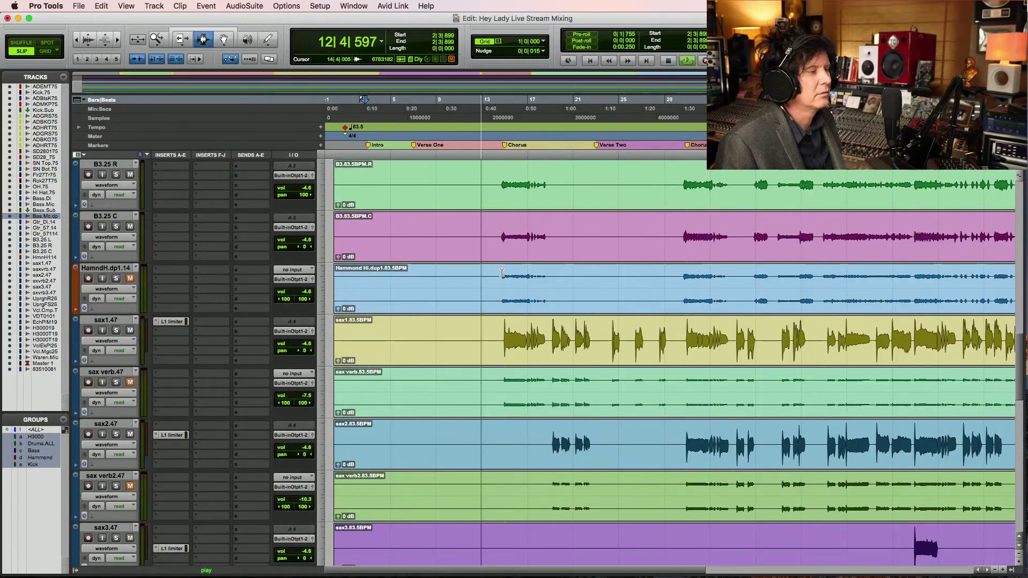
click(503, 337)
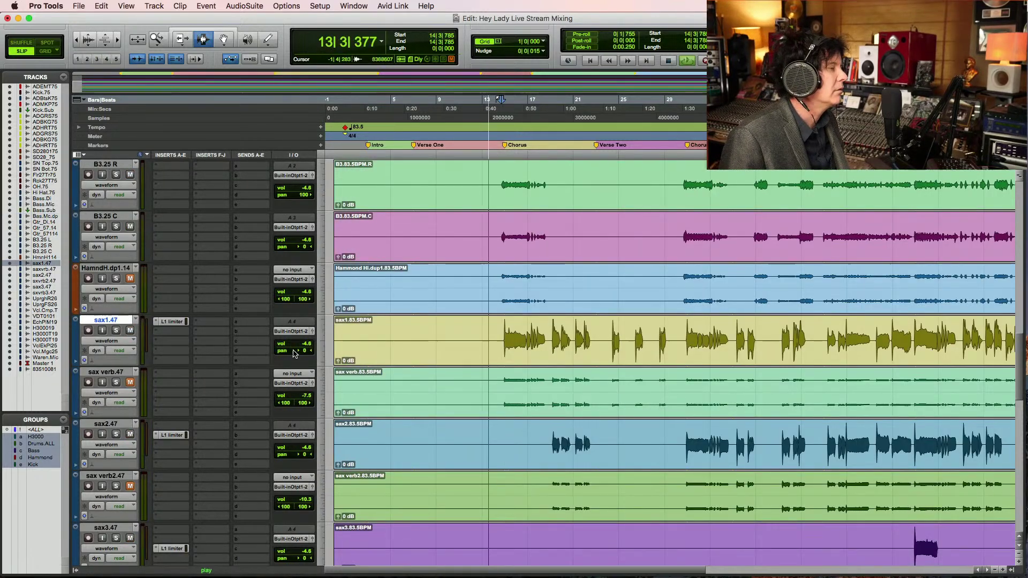
drag(304, 353, 293, 351)
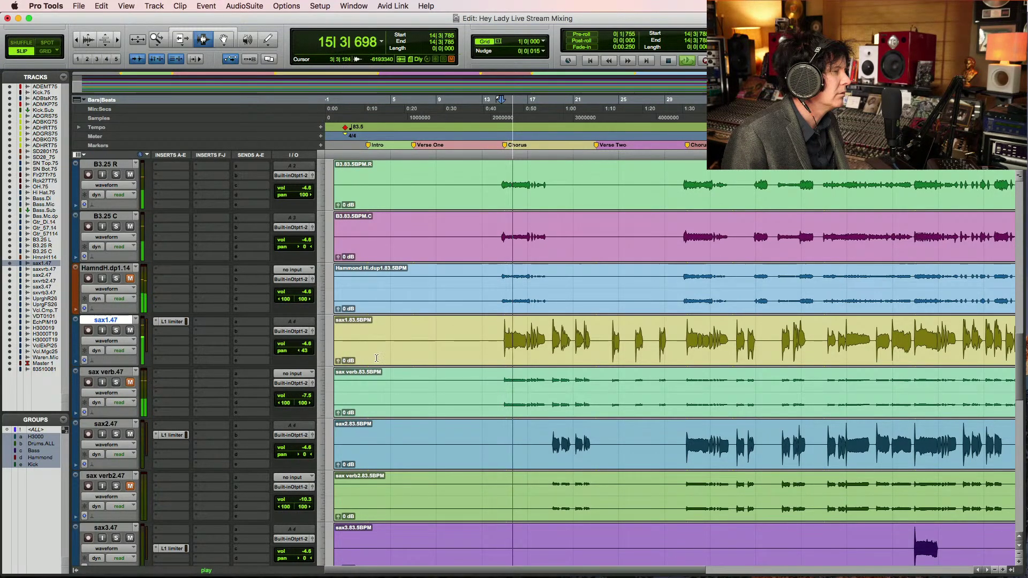
Set the playback start on sax2.47 at 18|4|688 before its first phrase and pan the track 32 to the right
scroll(376, 357, down, 3)
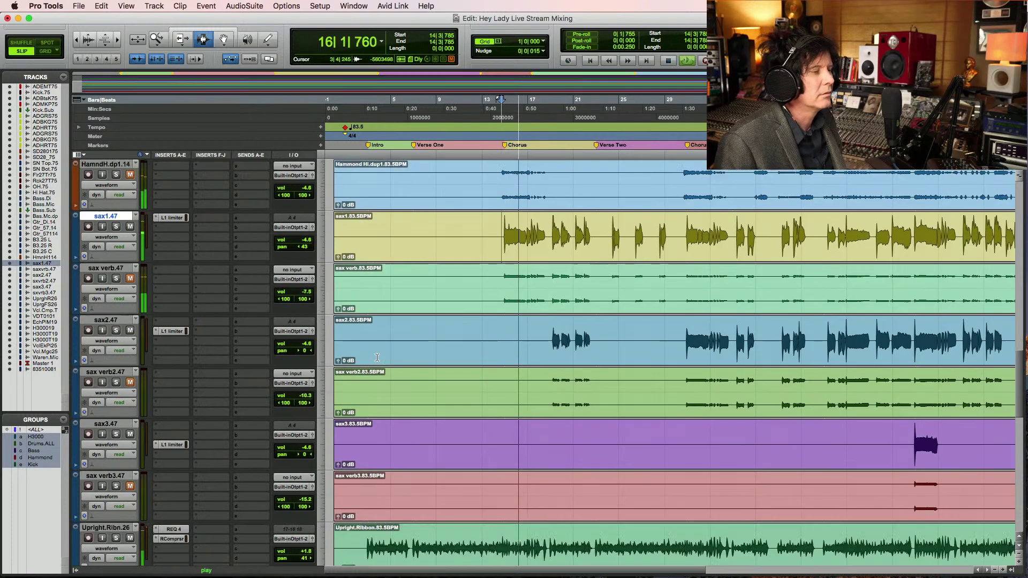
click(546, 337)
click(548, 337)
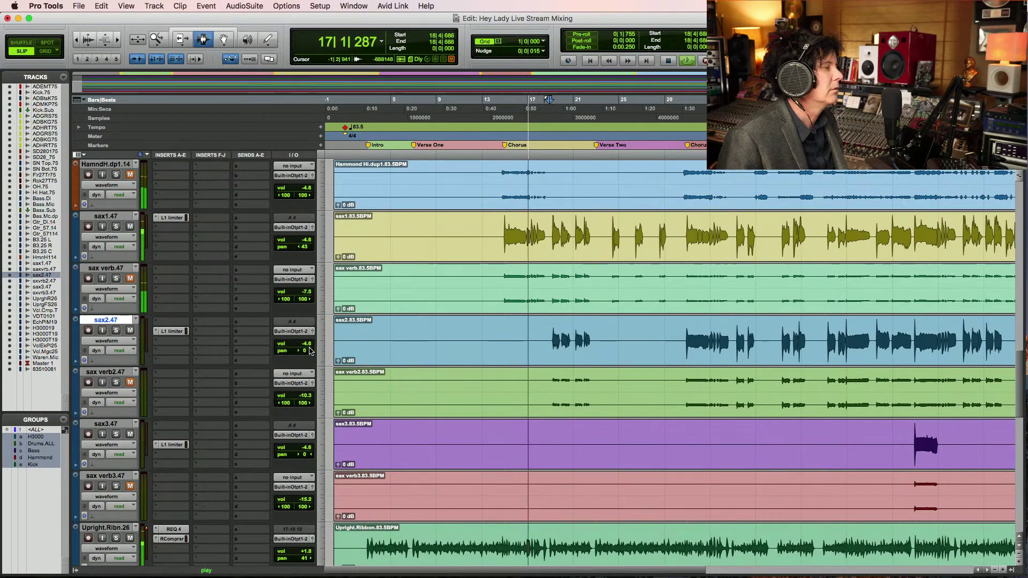
drag(305, 353, 311, 351)
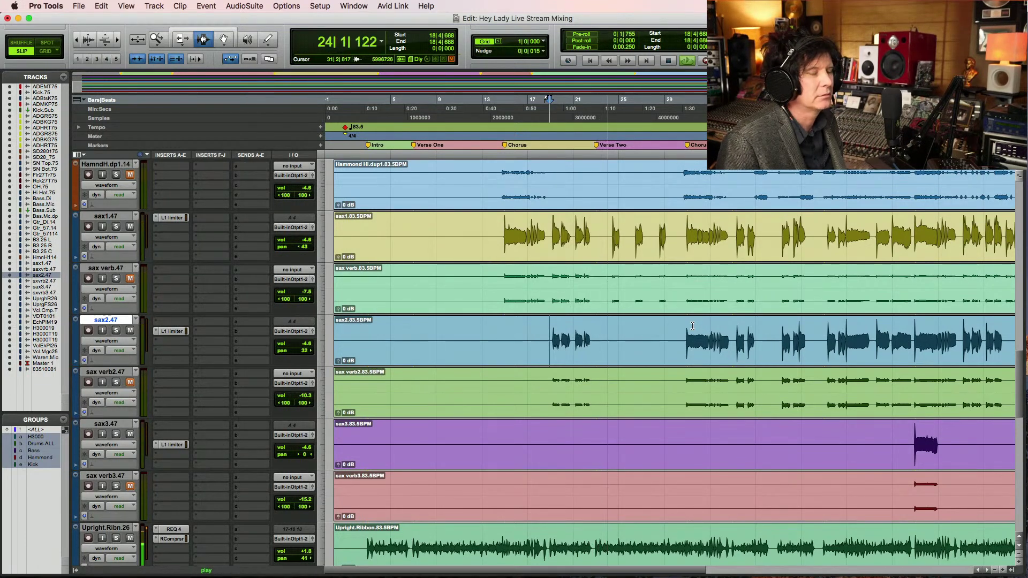
Stop the playback and place the edit cursor on sax1.47 at 30|1|390, just before the second Chorus
key(F5)
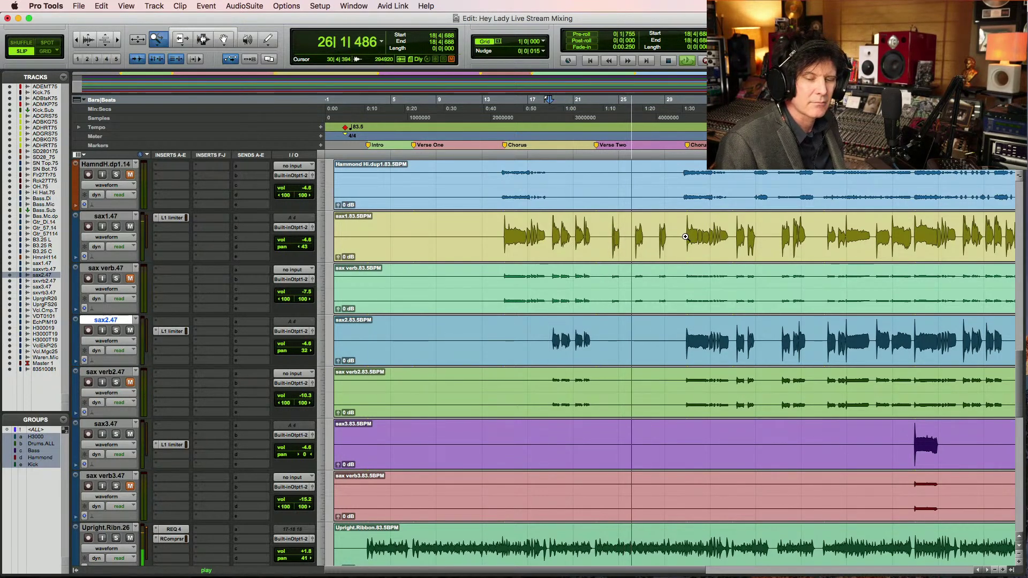
key(space)
key(F7)
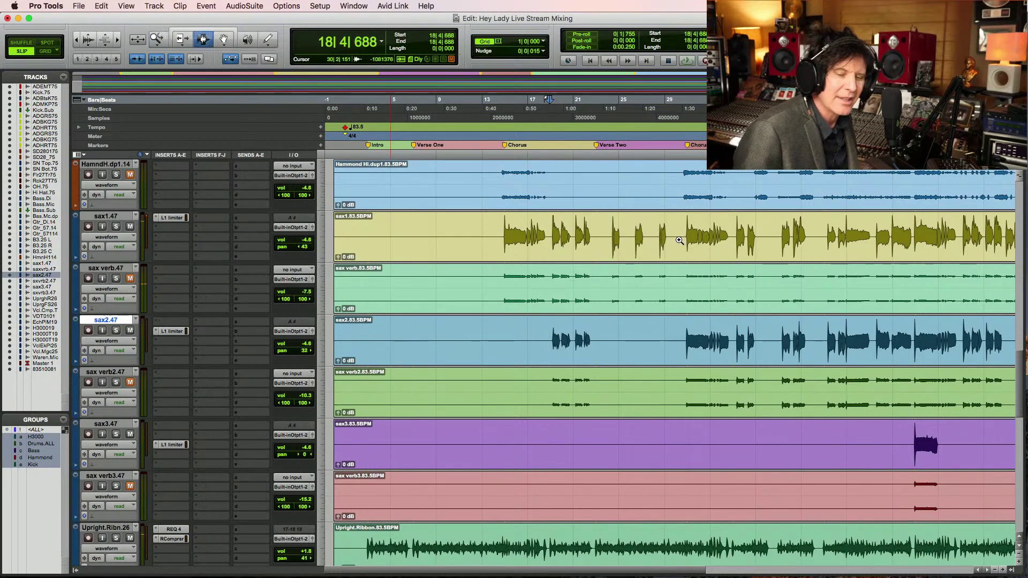
click(656, 232)
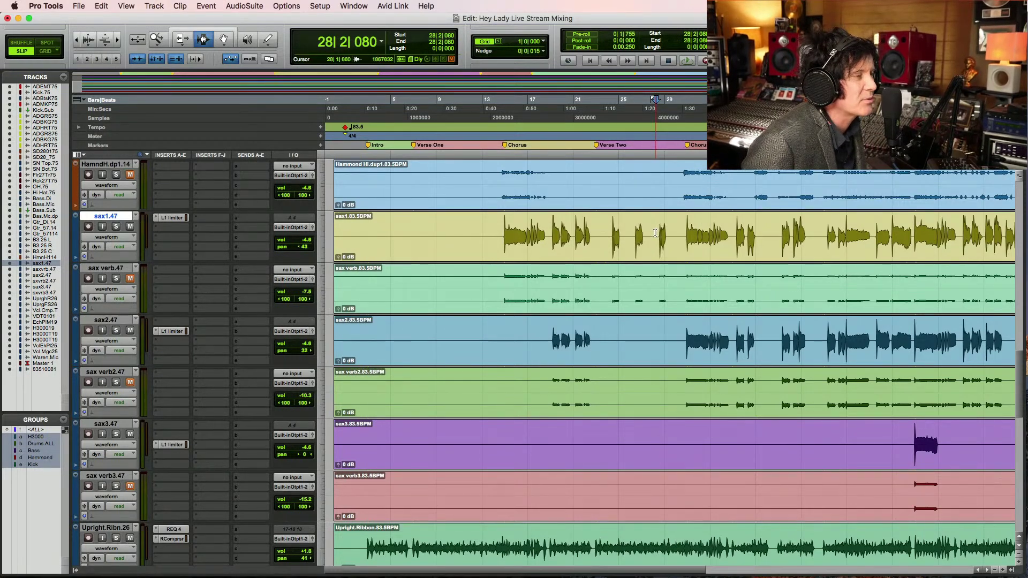
click(657, 232)
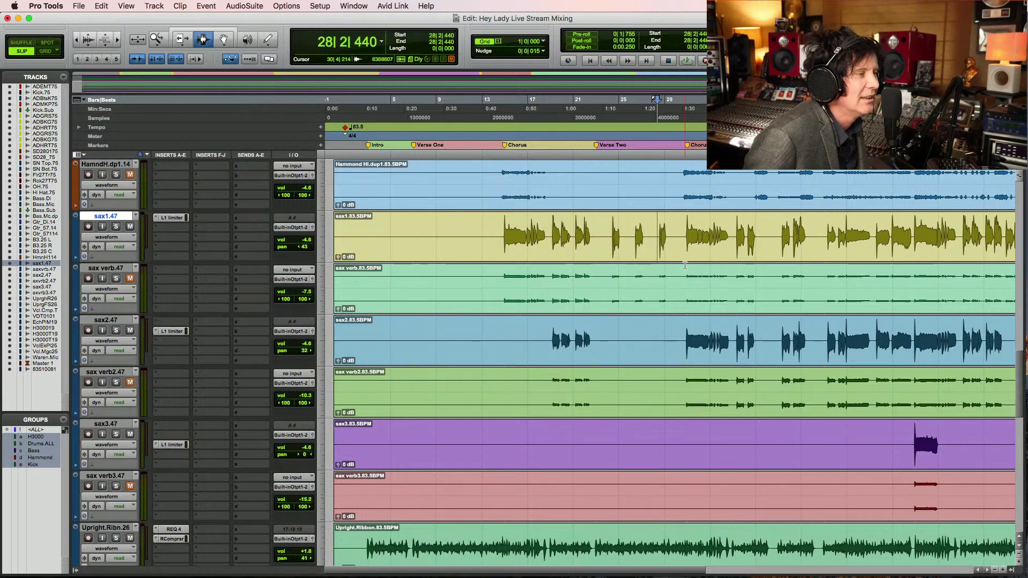
click(677, 227)
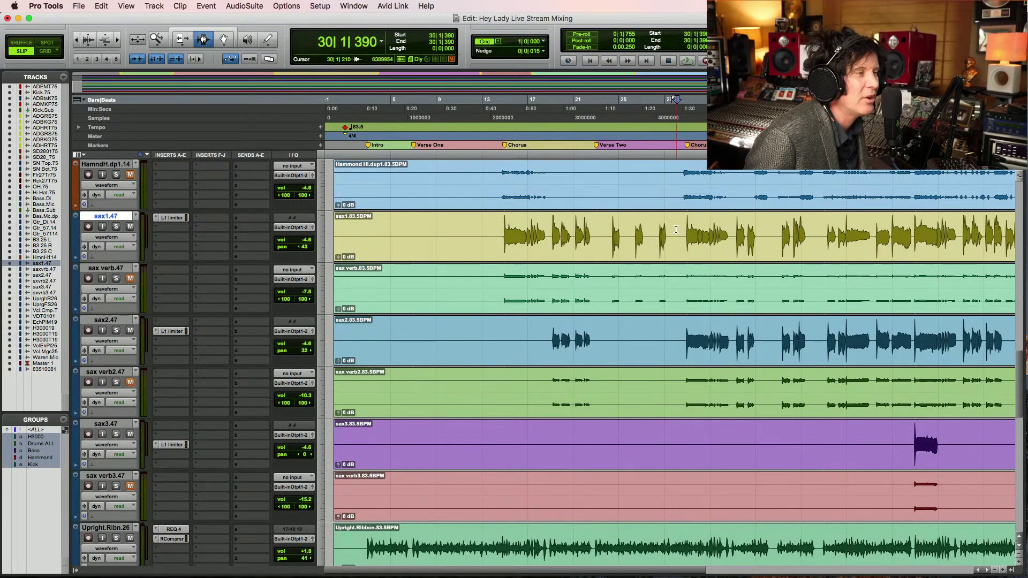
Set the playback start on HamndH.dp1.14 at 30|2|151, just before the second Chorus, and play the mix
click(678, 226)
click(677, 192)
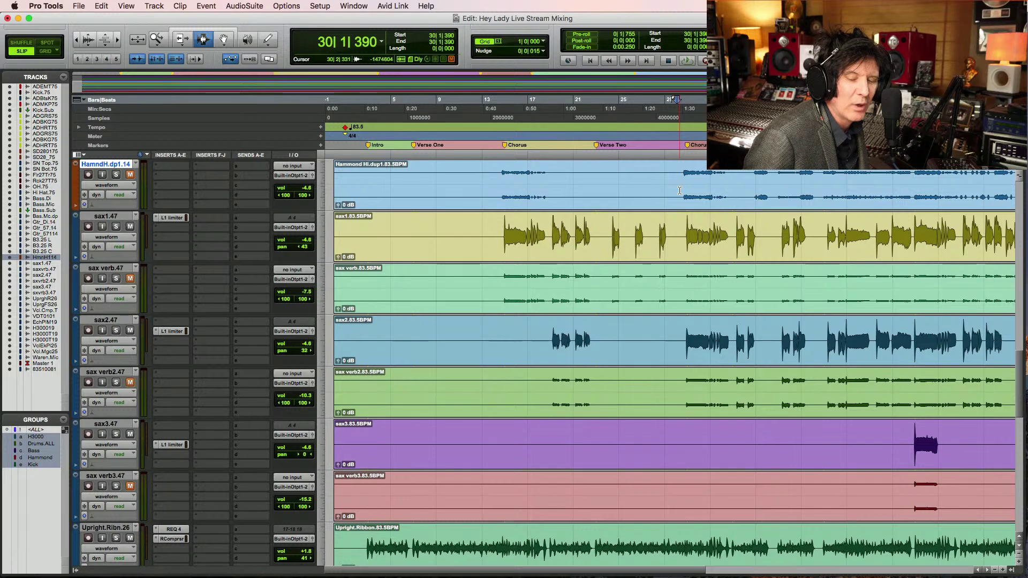
click(679, 183)
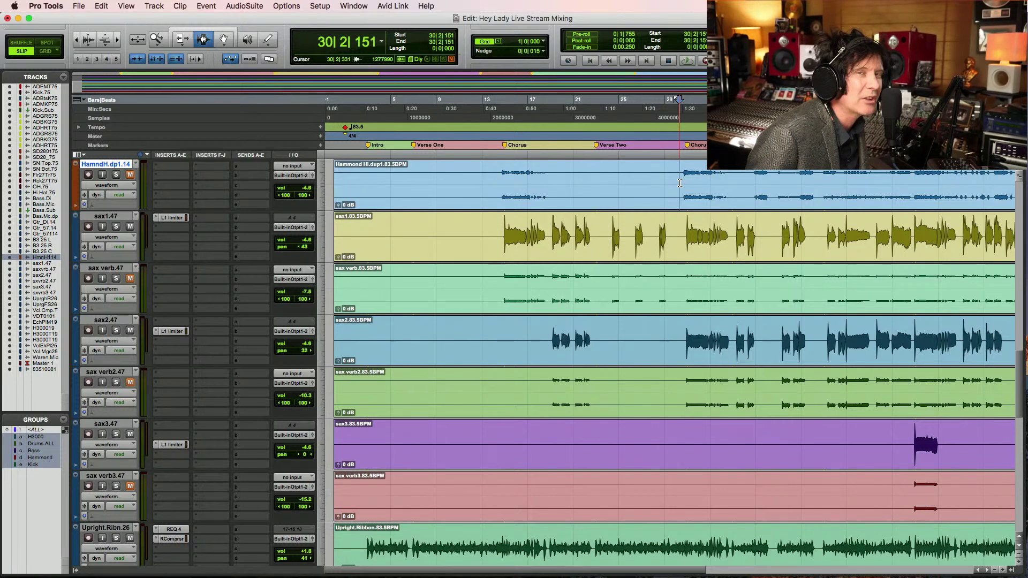
click(678, 180)
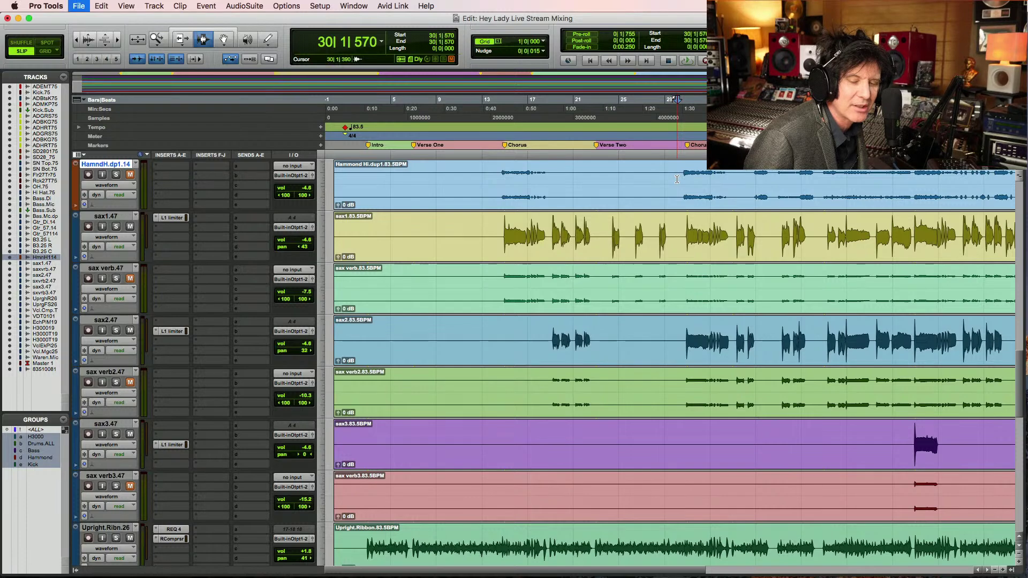
click(679, 180)
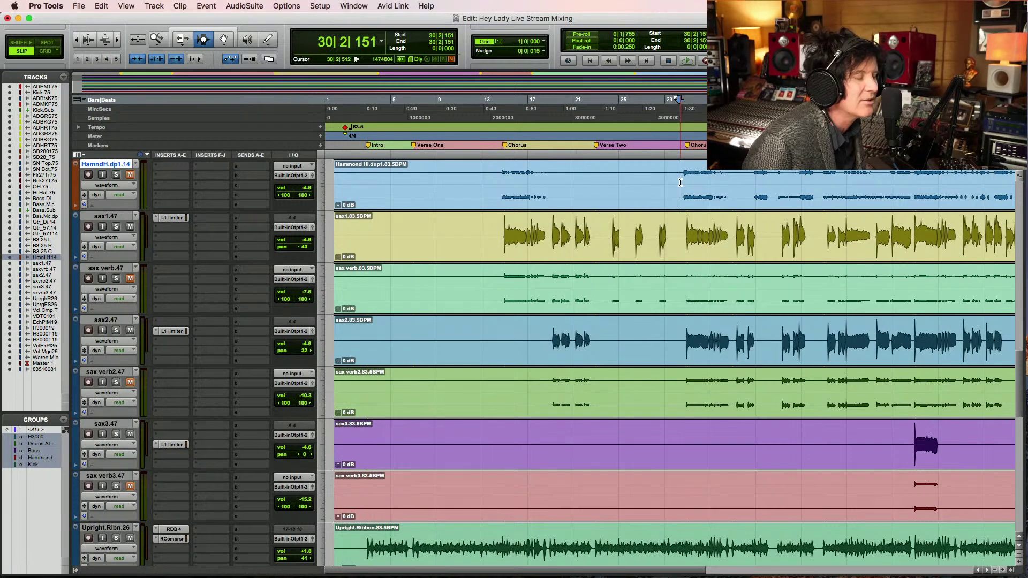
key(space)
key(space)
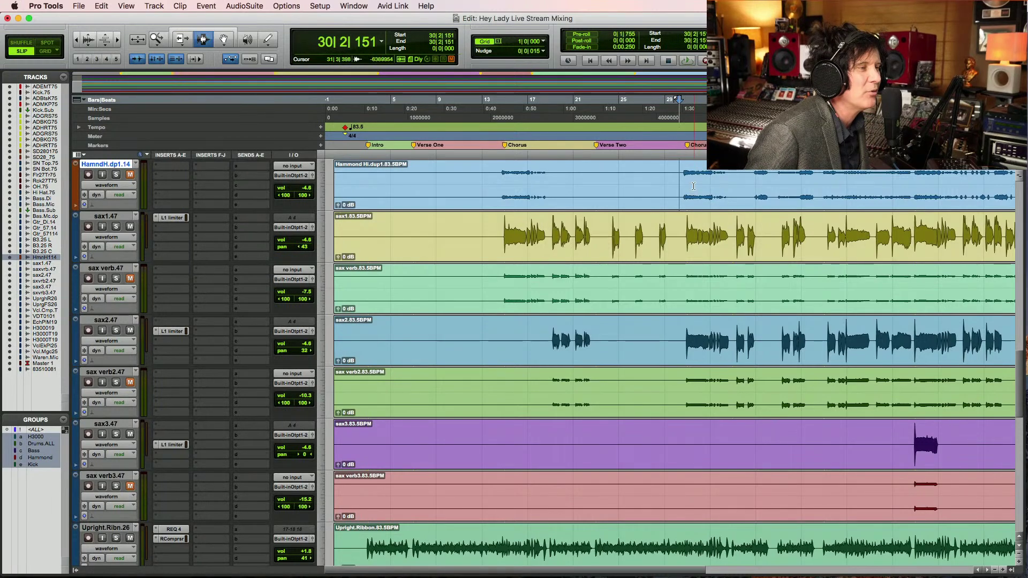
key(space)
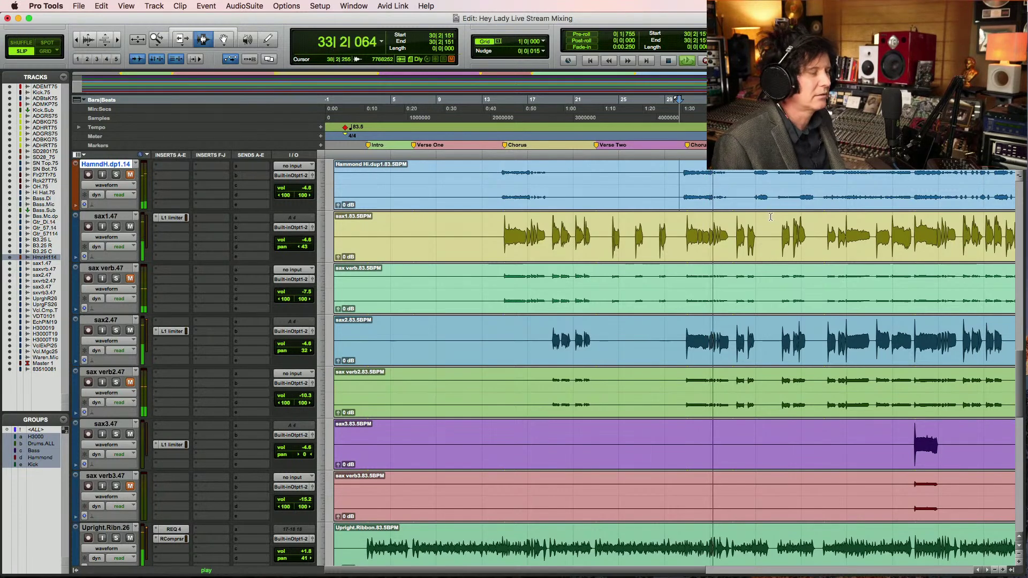
Set the playback start on sax1.47 at 38|3|239 in the Bridge, just before the next sax phrase
key(F5)
drag(646, 235, 943, 205)
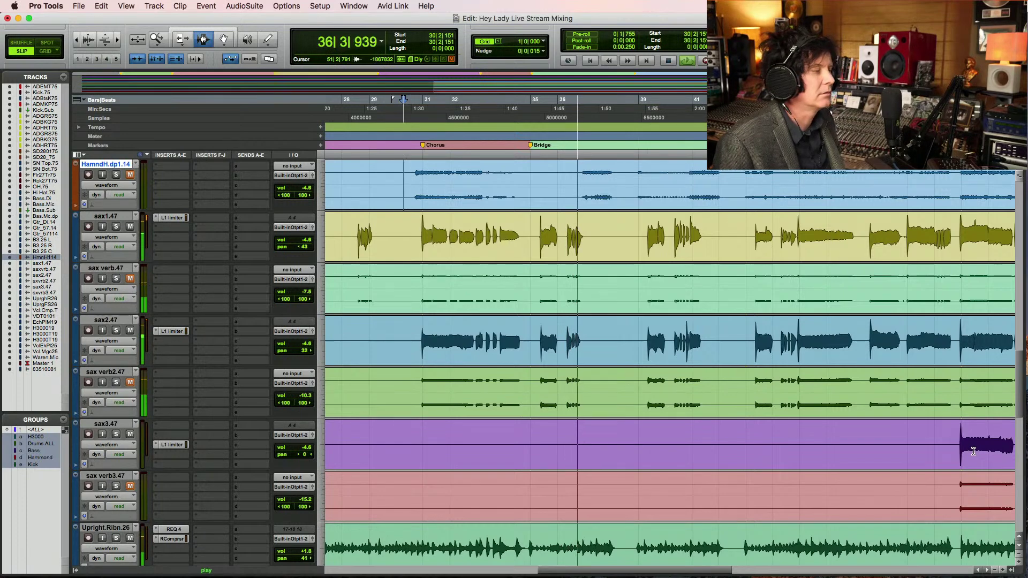
key(super+bracketleft)
key(alt+a)
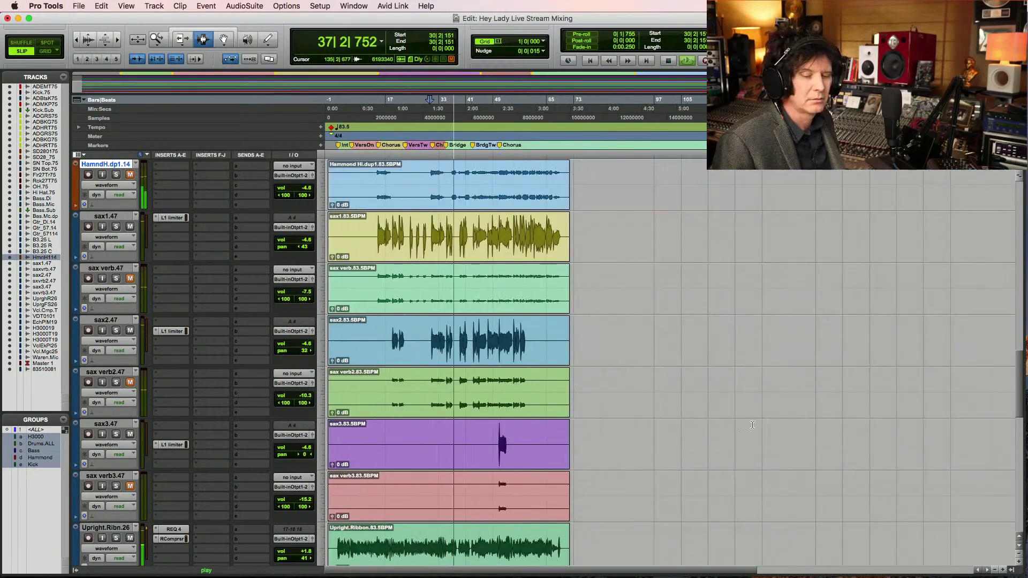
key(F5)
drag(403, 234, 570, 223)
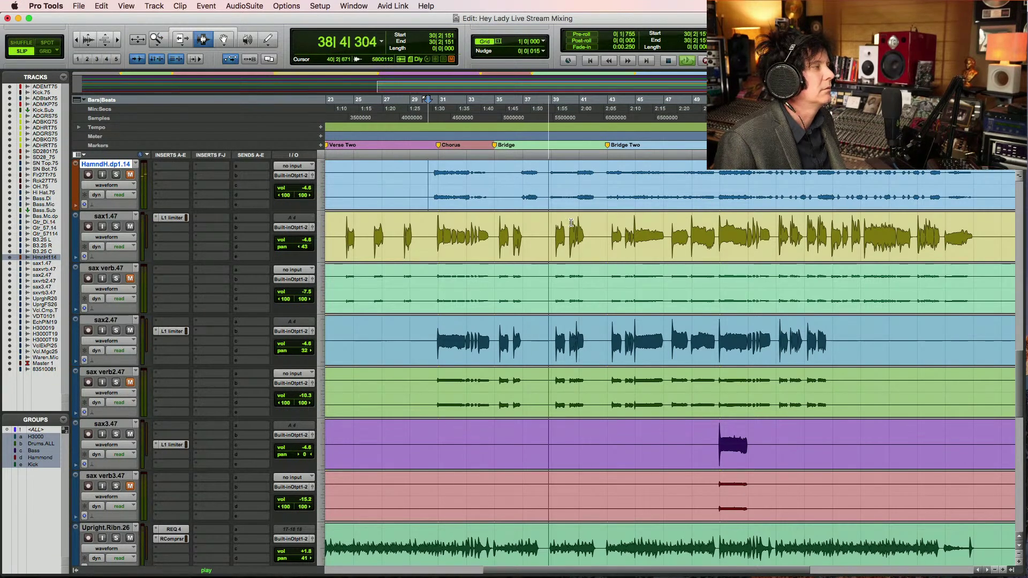
click(545, 243)
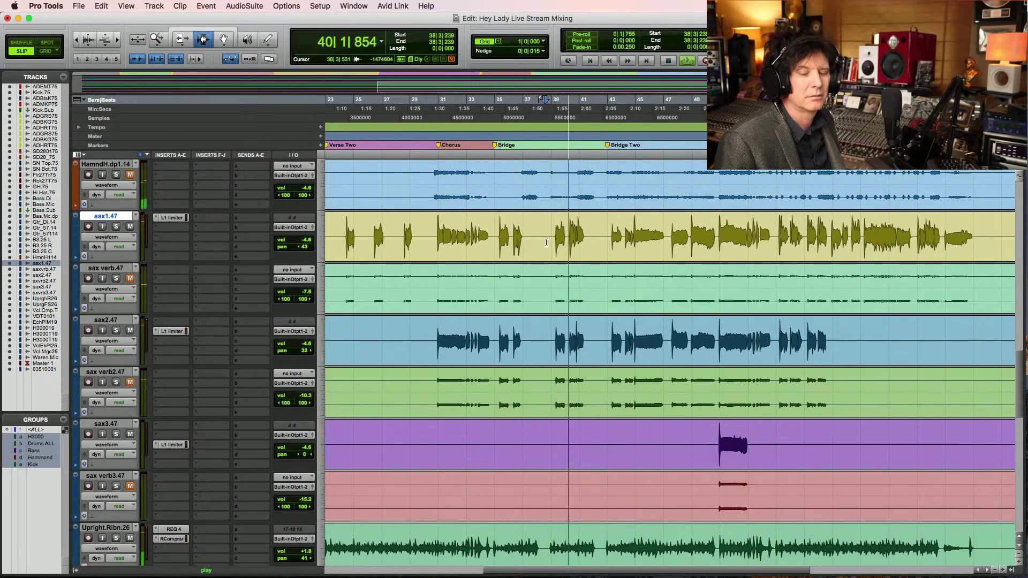
Look through the tracks from the saxes up to the basses around Bridge Two during playback, and stop the playback
key(F5)
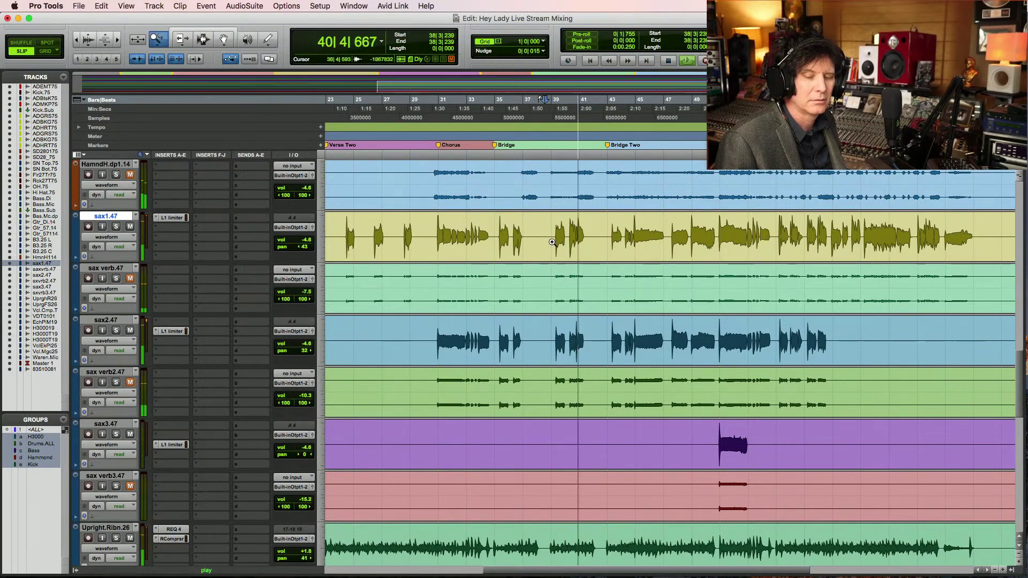
click(602, 221)
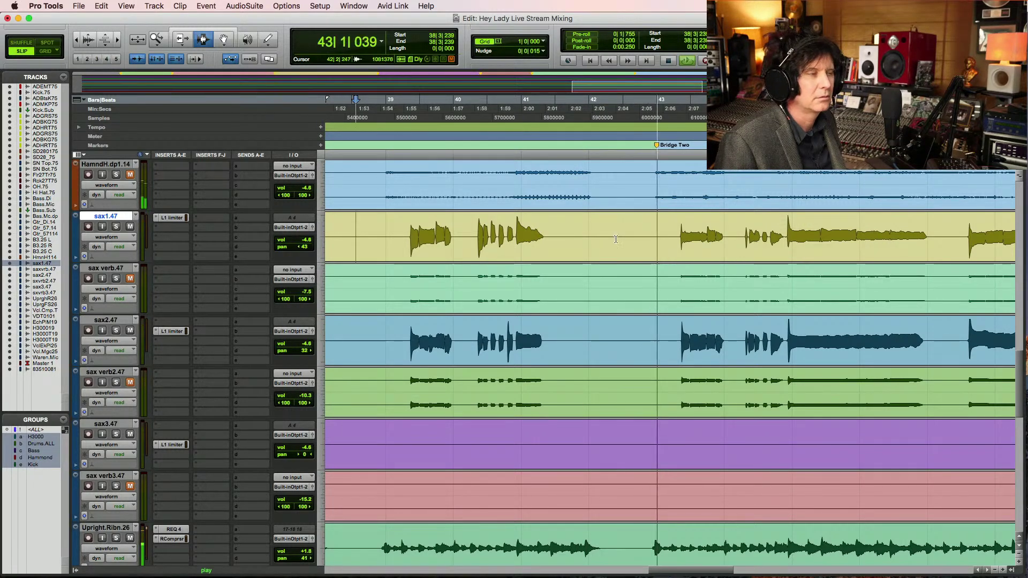
scroll(666, 241, up, 6)
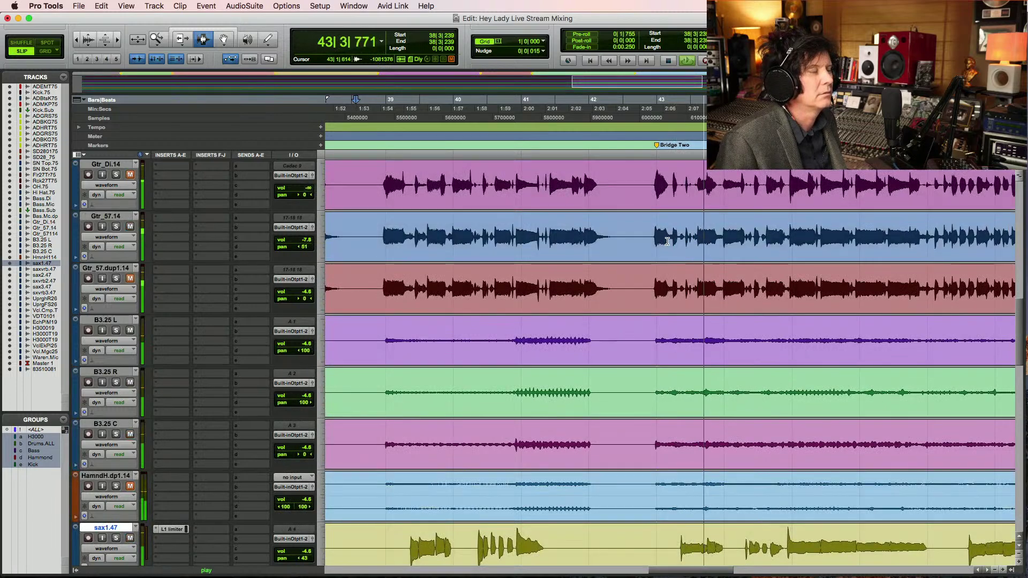
scroll(667, 241, up, 6)
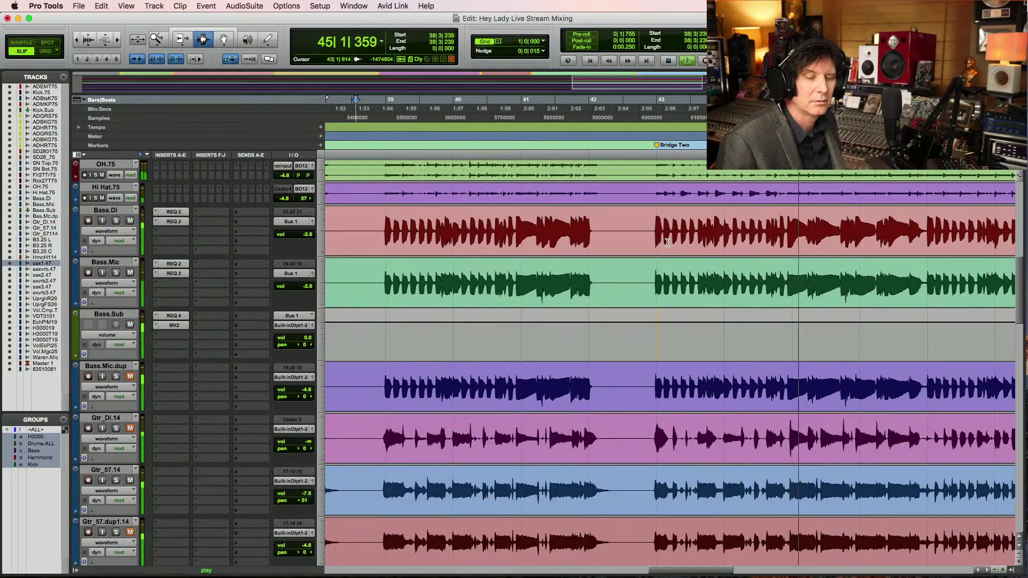
key(space)
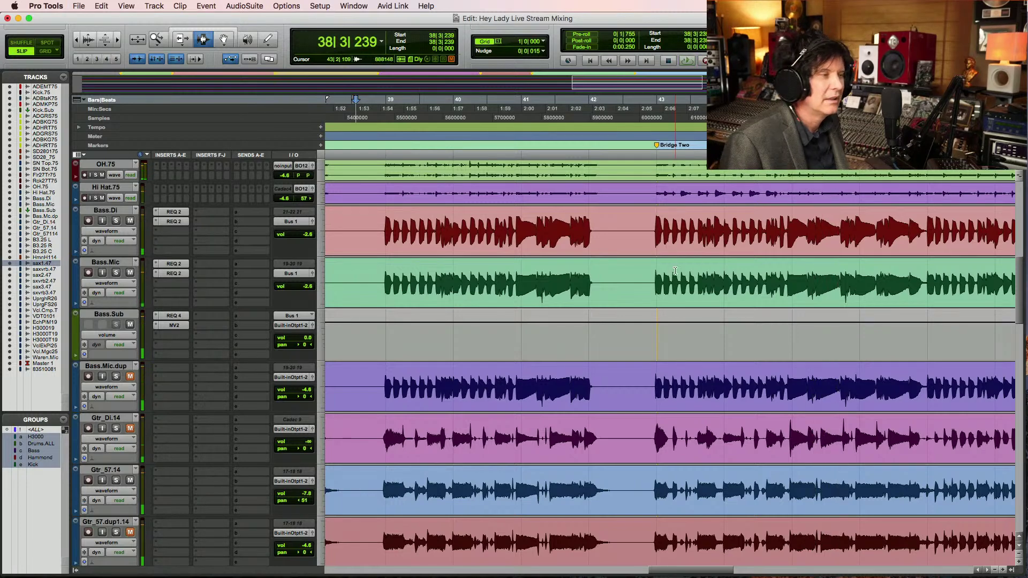
Play the mix from 42|4|390 on Bass.Di, just before Bridge Two, saving the session during playback
click(644, 220)
key(space)
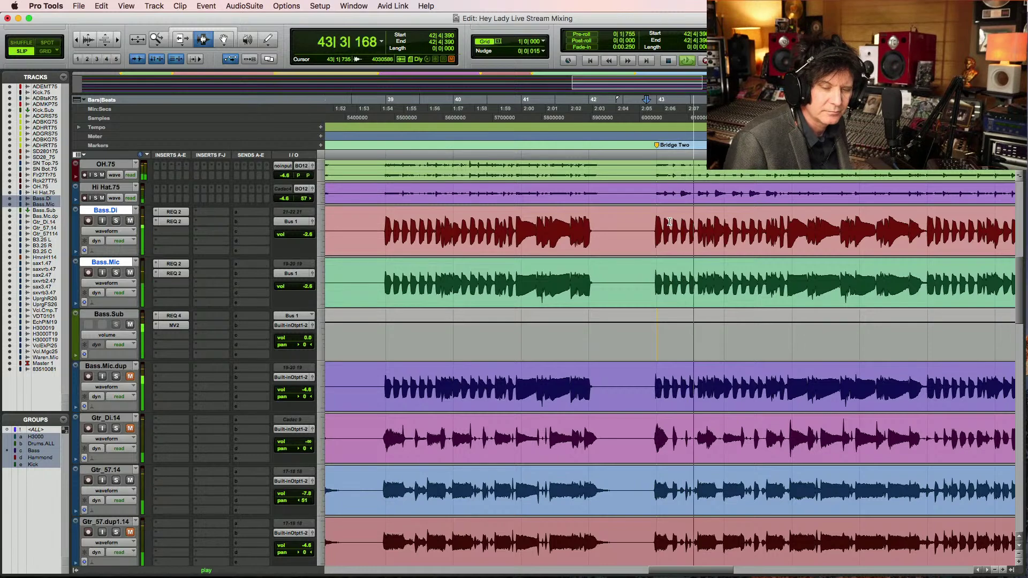
key(super+s)
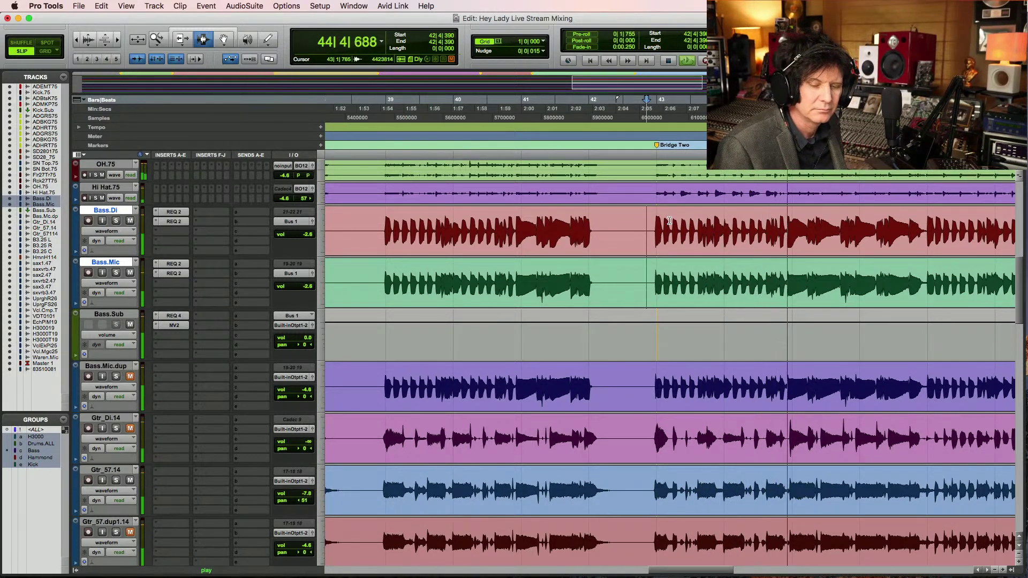
key(super+s)
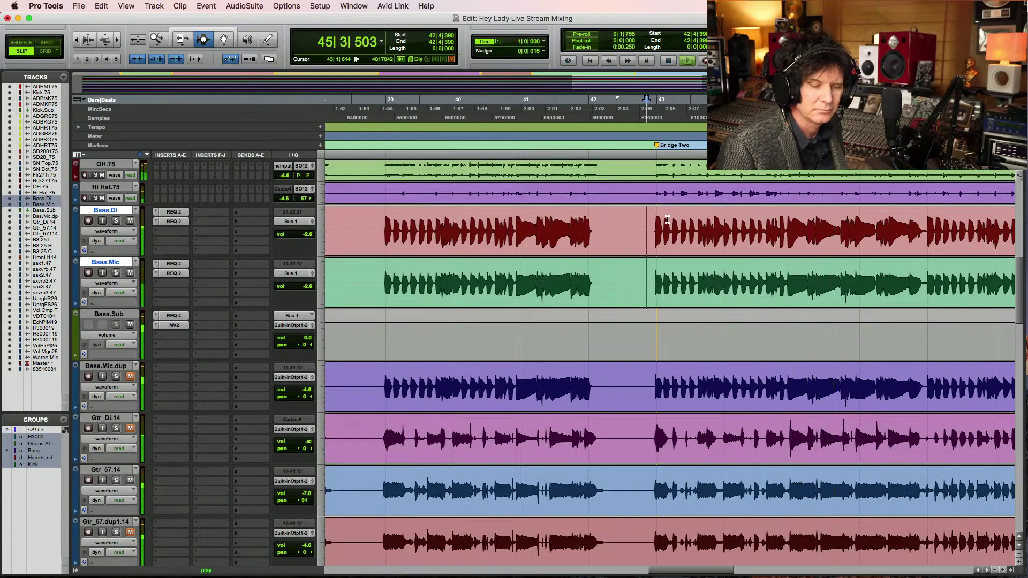
key(space)
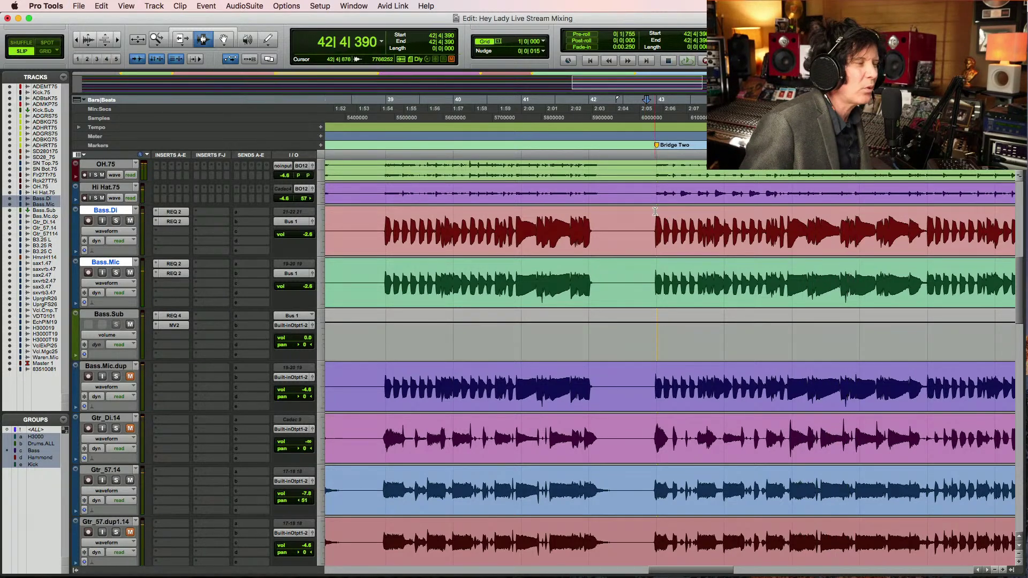
Place the edit cursor on the bass tracks at 42|4|542 and save the session
click(649, 232)
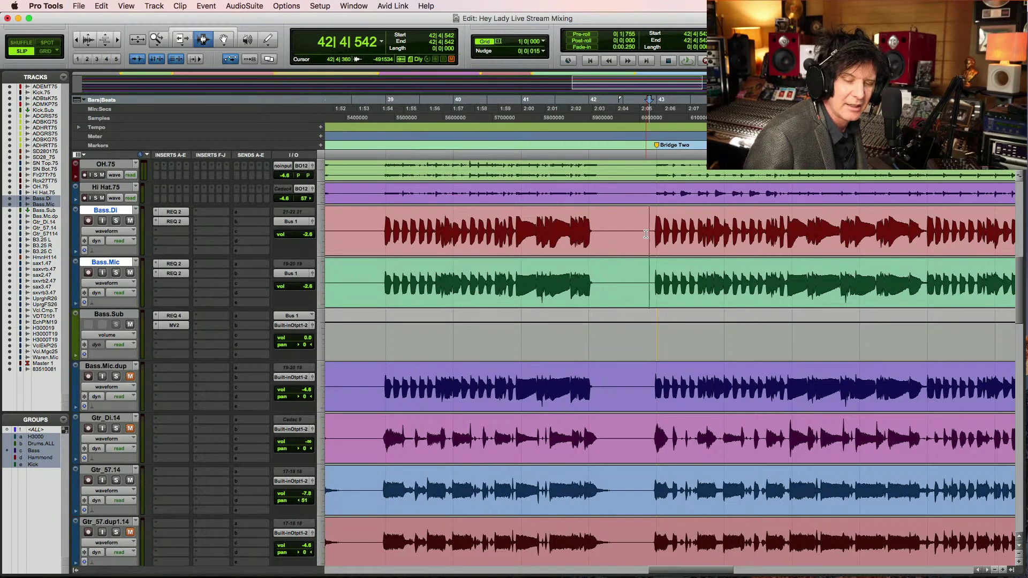
key(super+s)
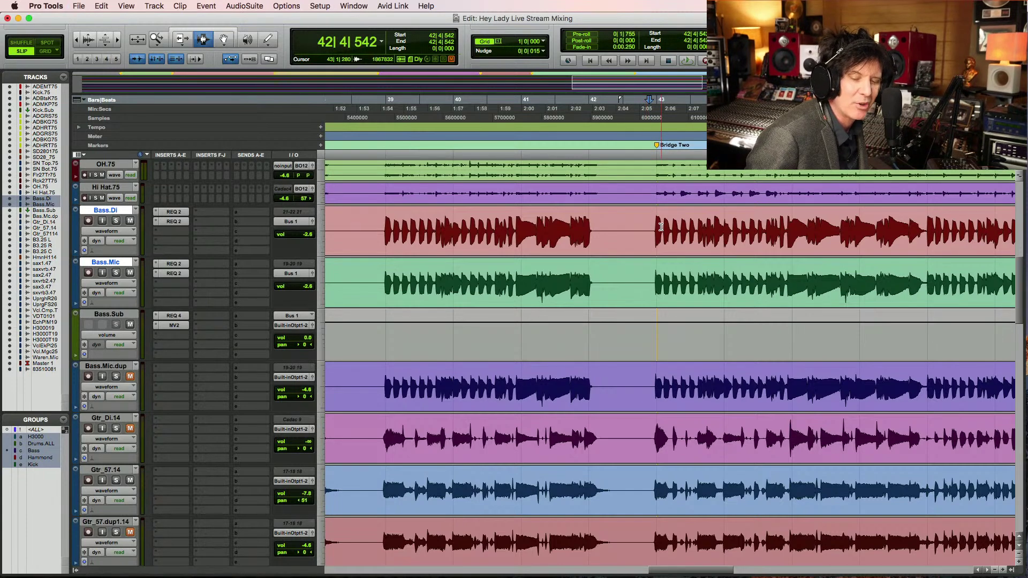
key(super+s)
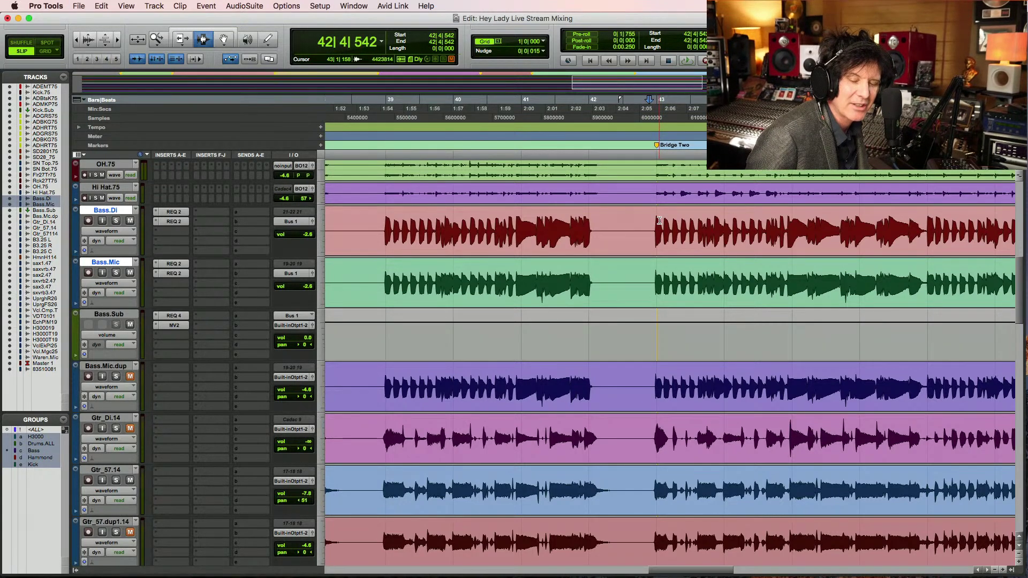
key(super+s)
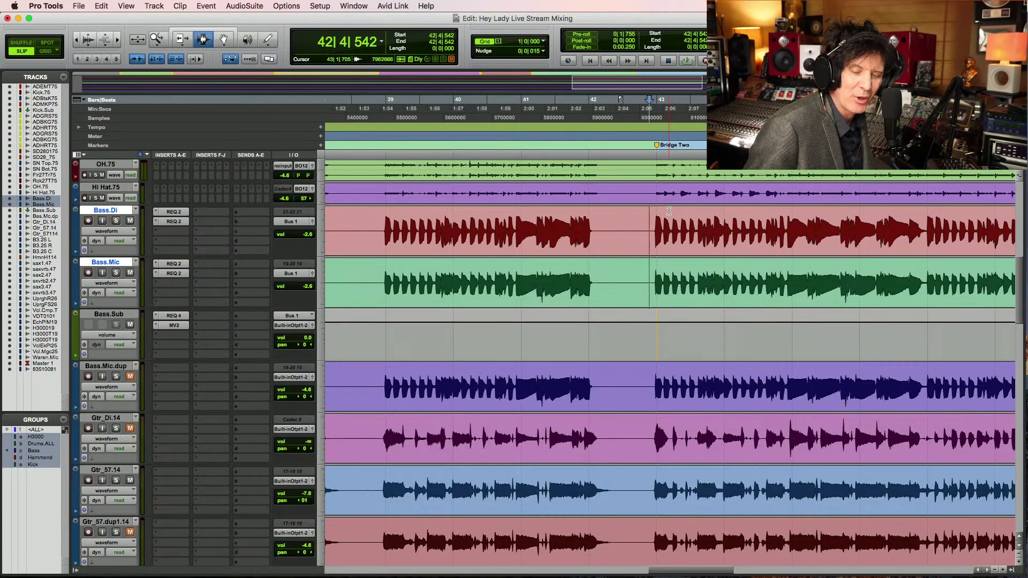
key(super+s)
key(super+s)
Reposition the edit cursor on the bass tracks to 42|4|481, just before Bridge Two
click(649, 231)
click(650, 231)
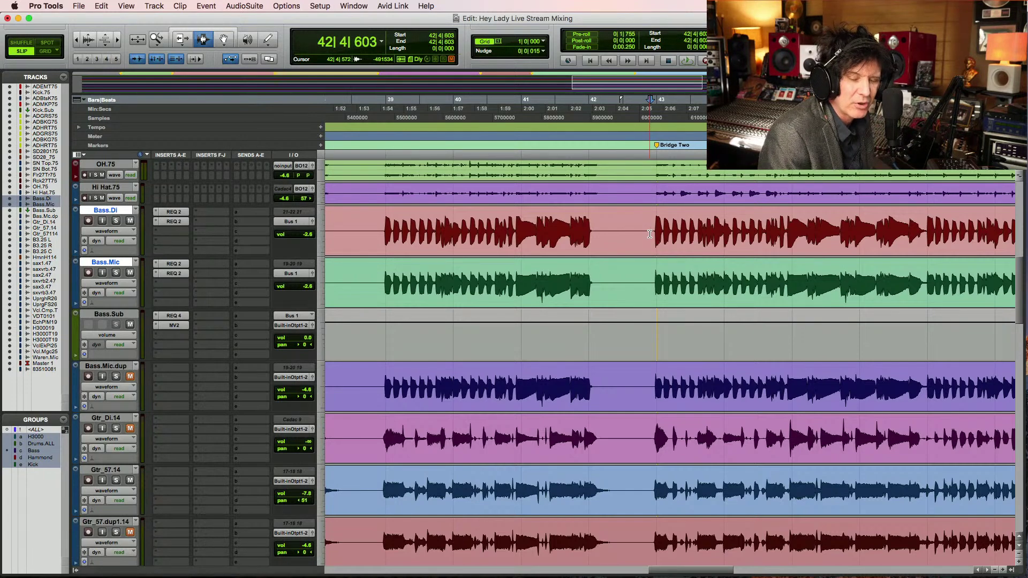
click(644, 231)
click(651, 230)
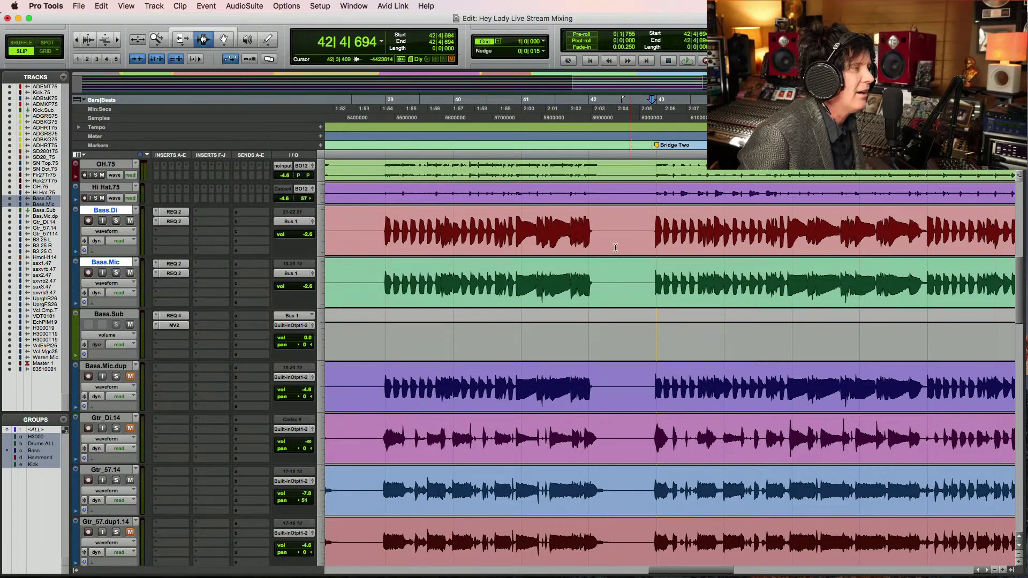
click(645, 237)
click(647, 230)
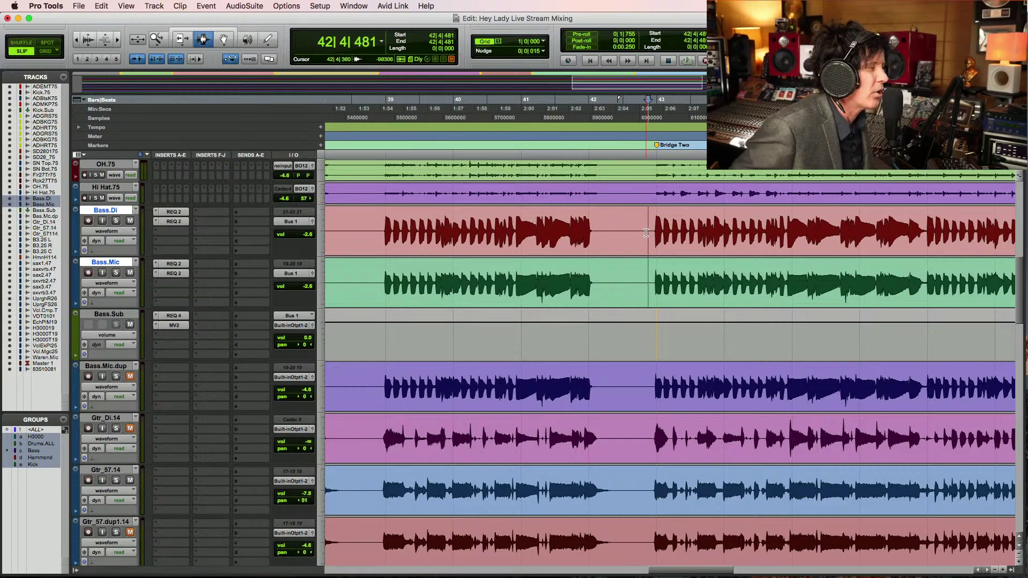